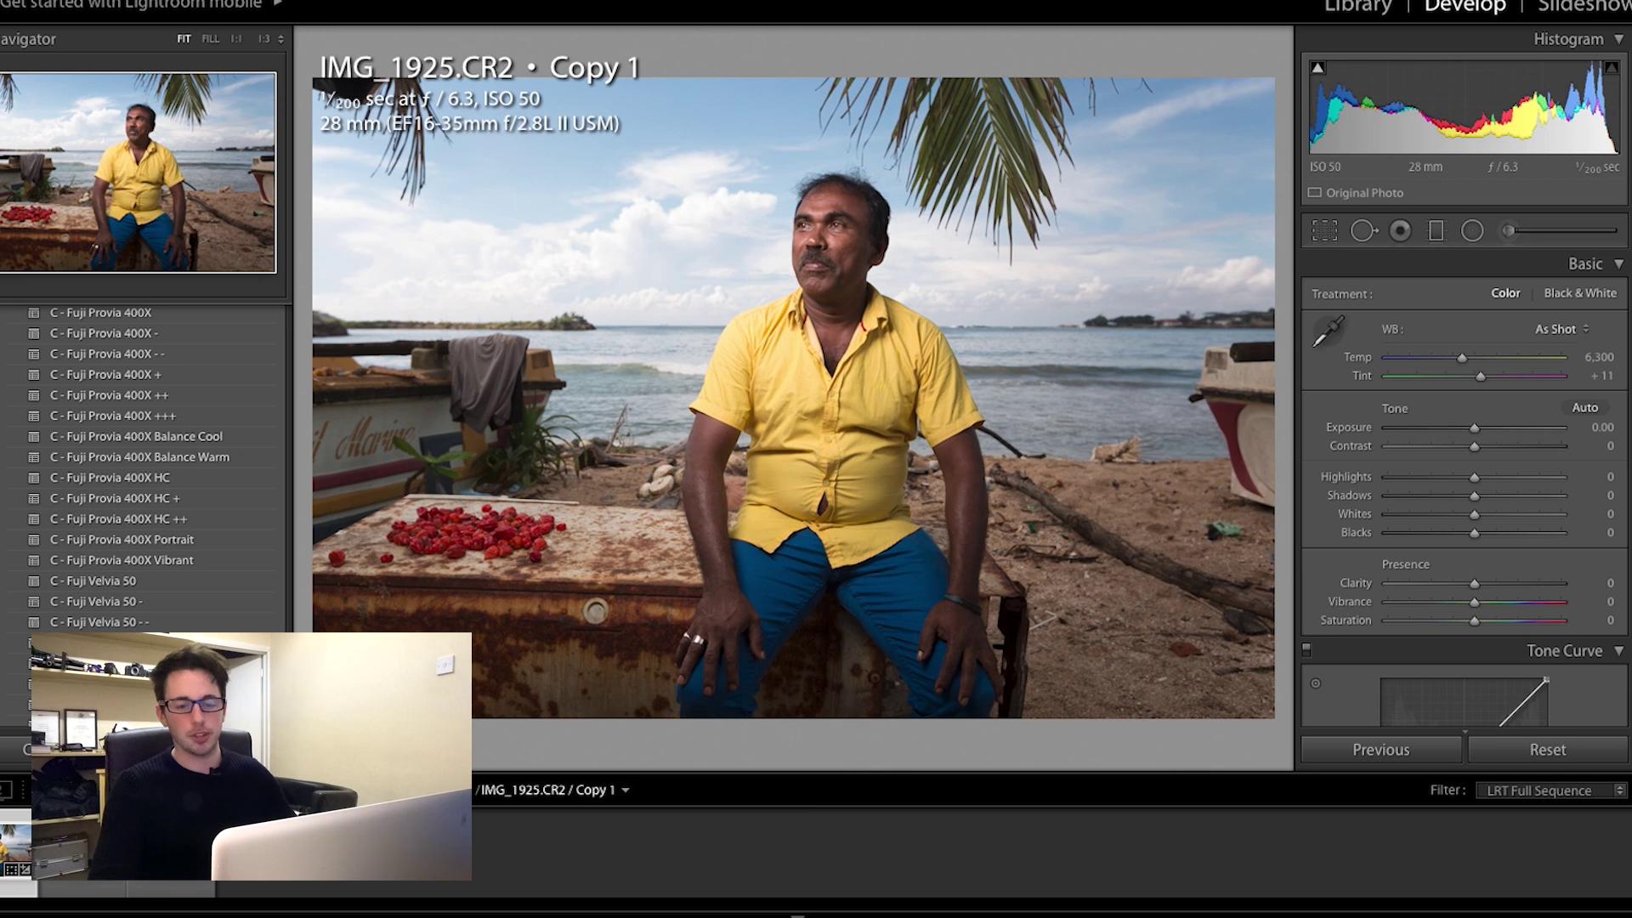
Step: Look through the installed preset collections, including the Pretty Presets and VSCO Film sets
scroll(1497, 340, down, 1)
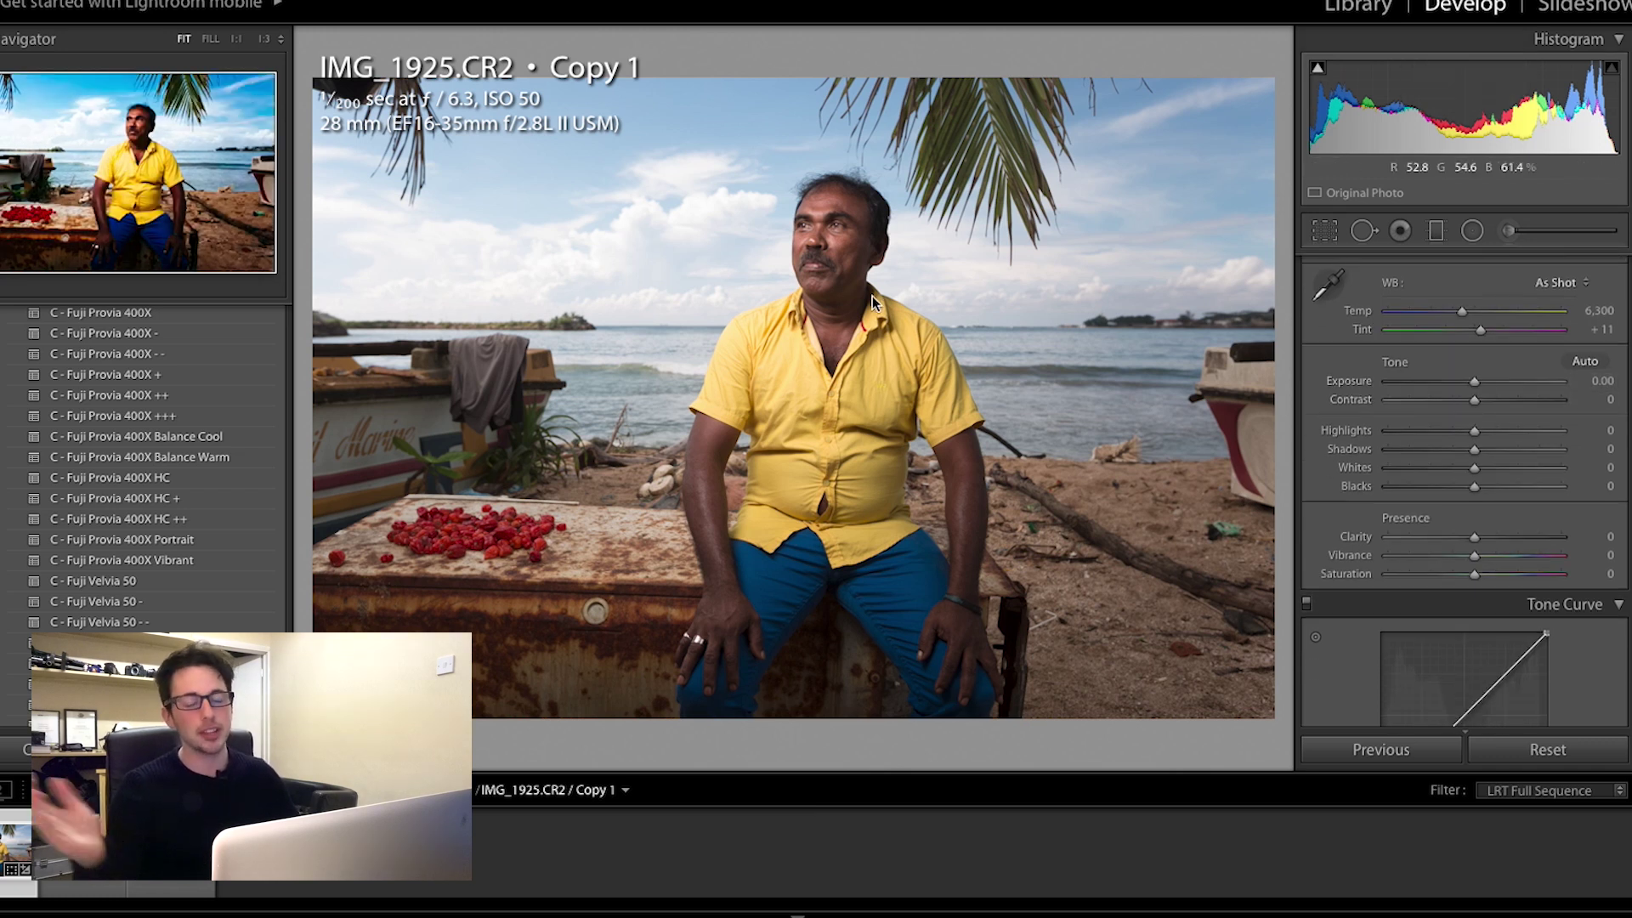
scroll(1504, 290, up, 1)
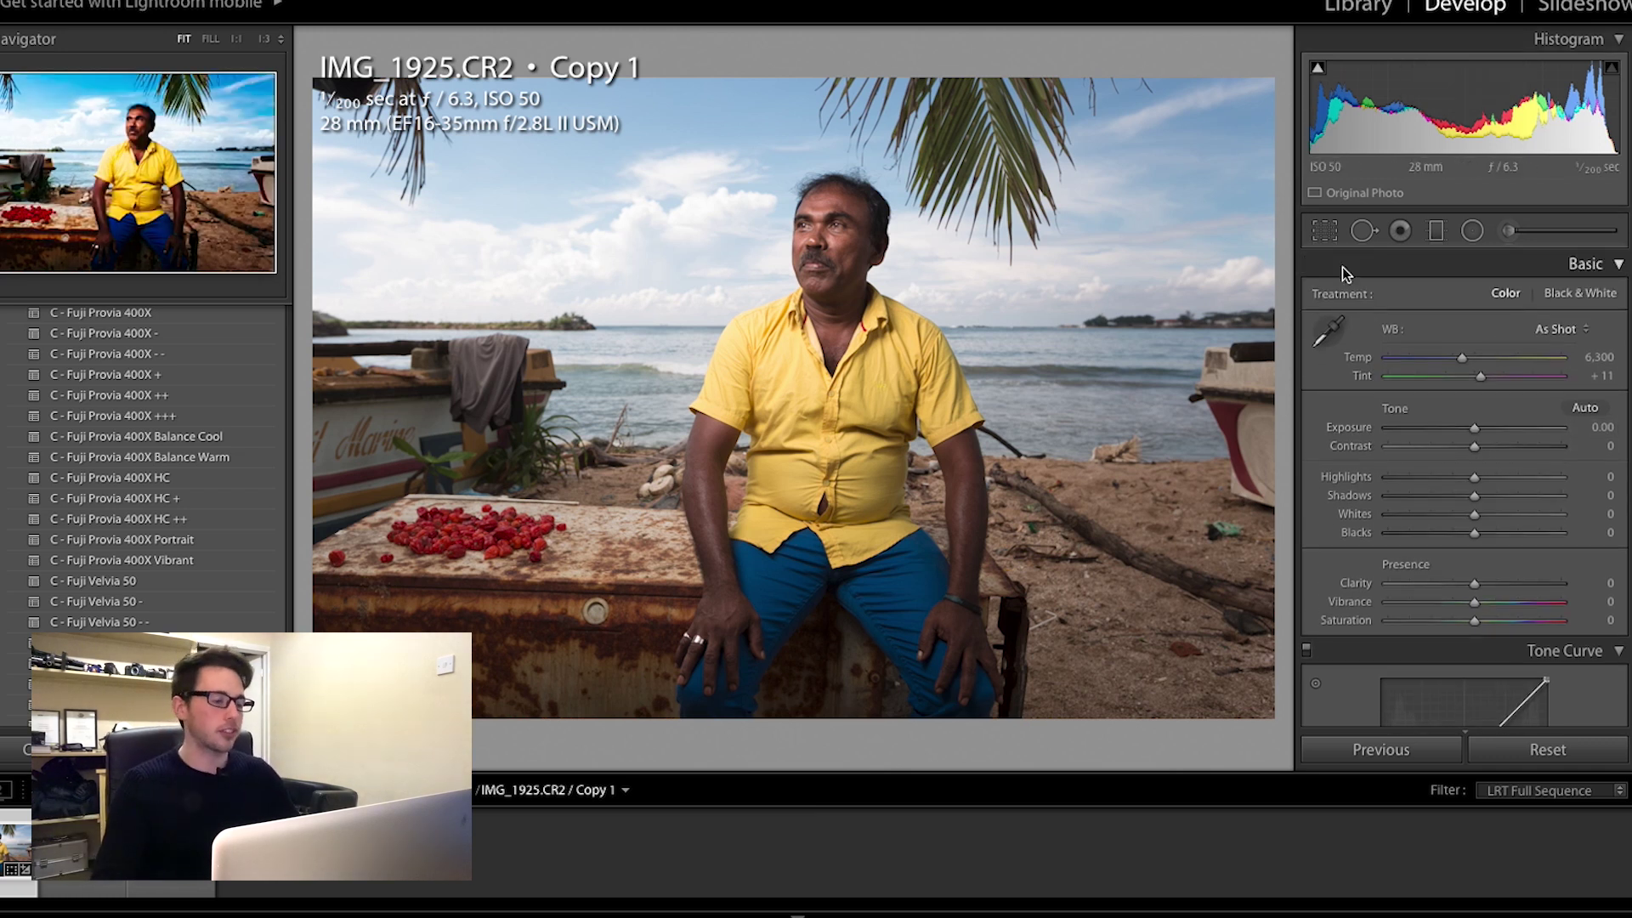
scroll(128, 425, down, 10)
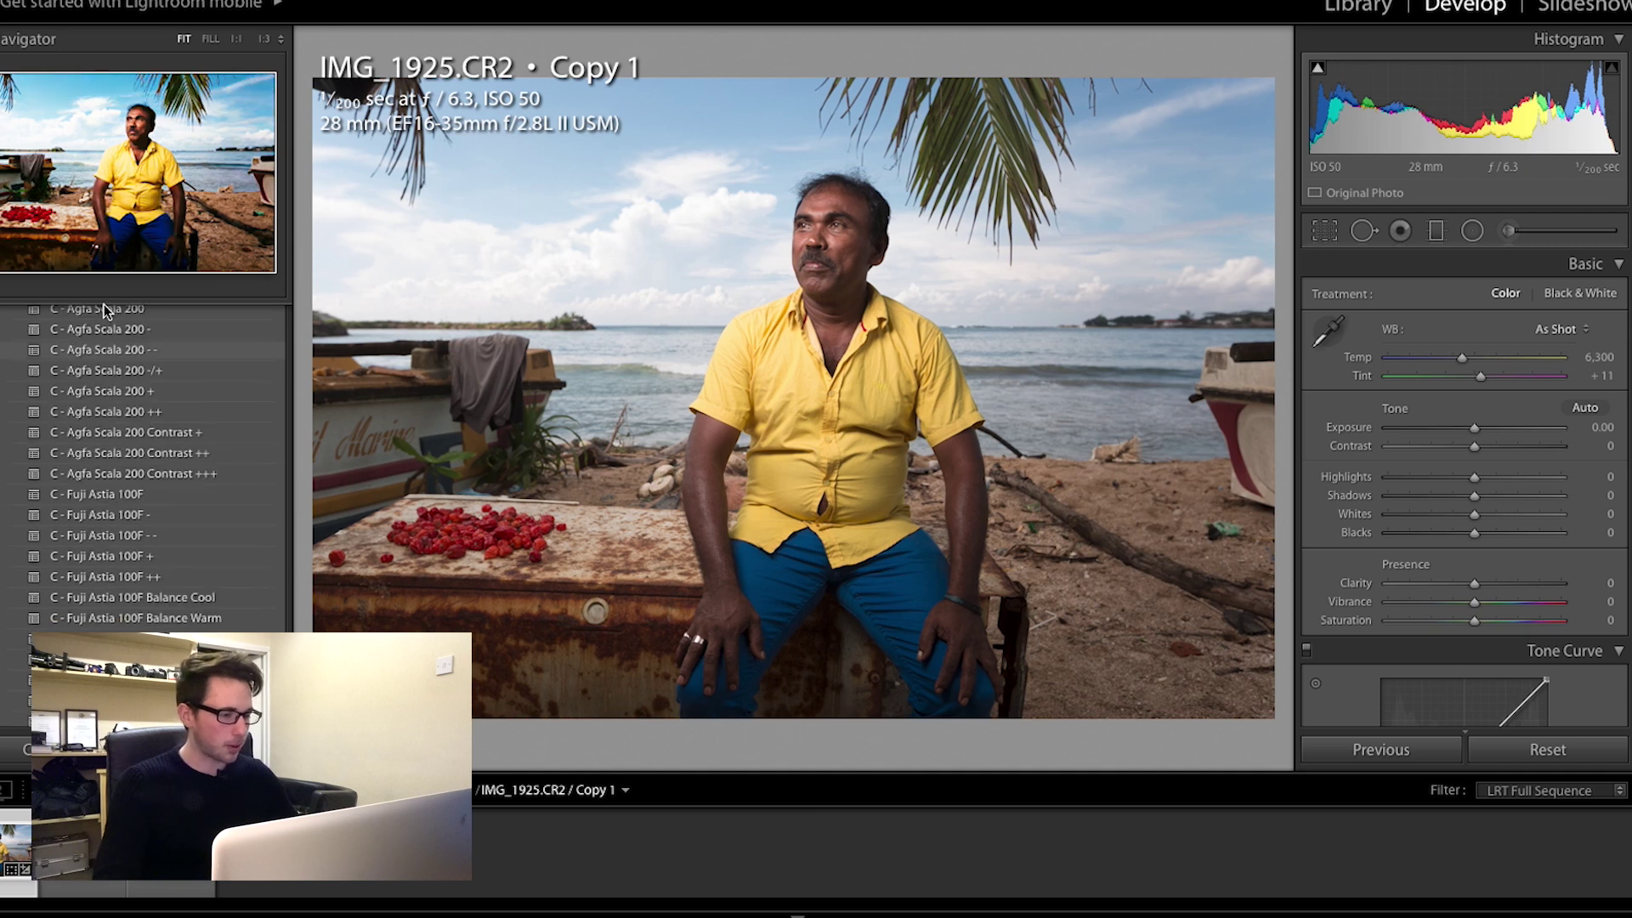
scroll(170, 374, down, 10)
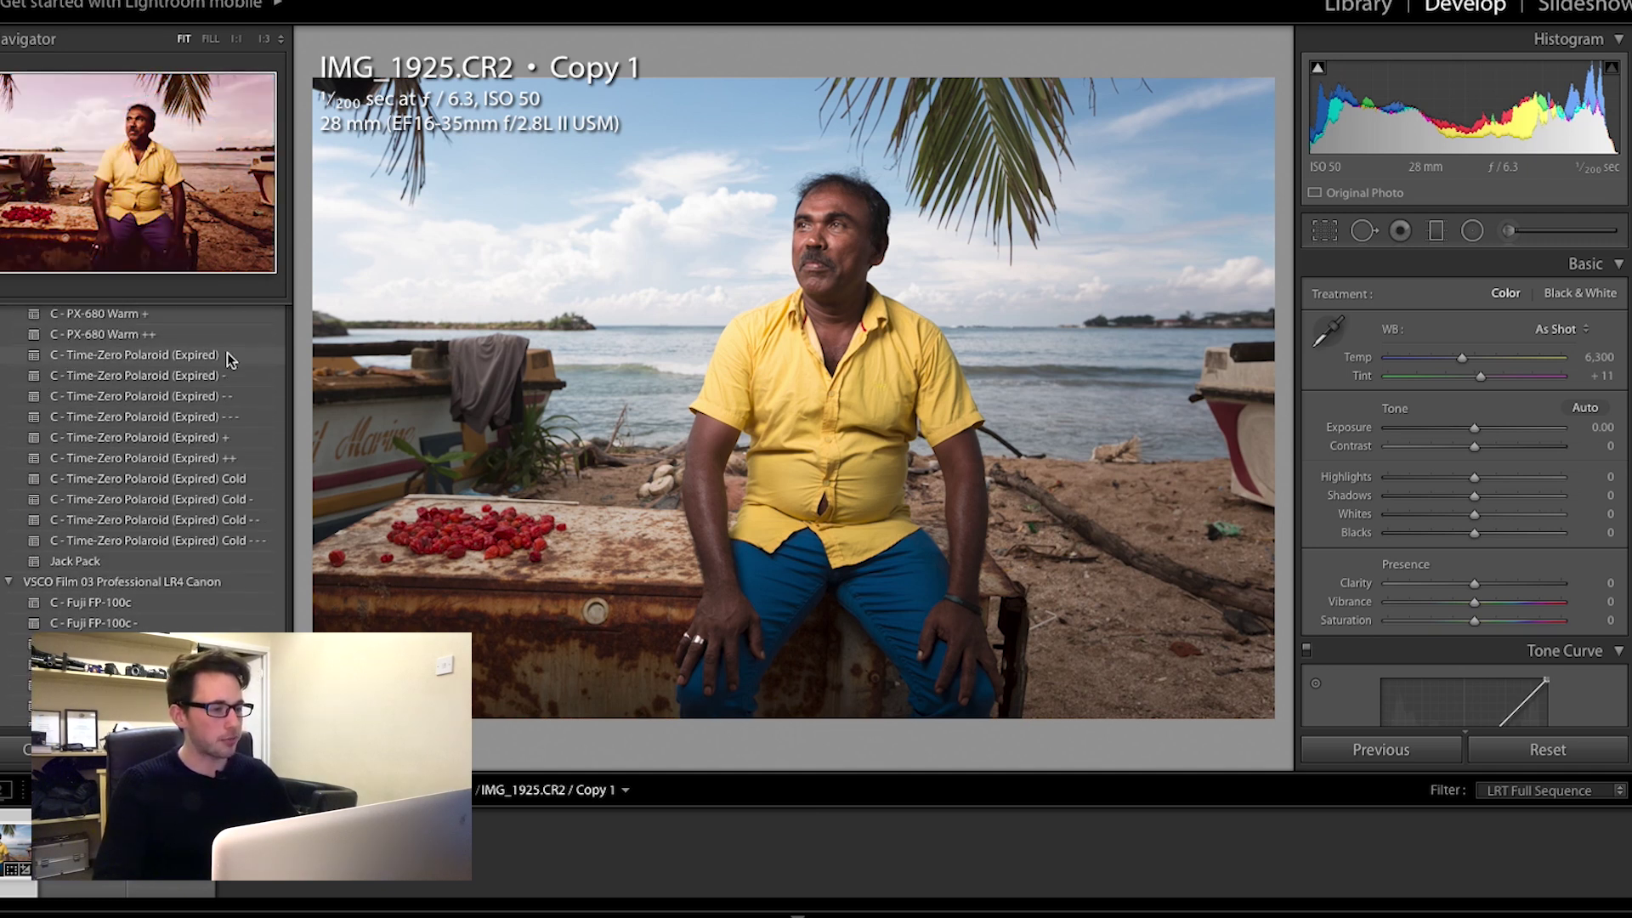
scroll(200, 367, up, 10)
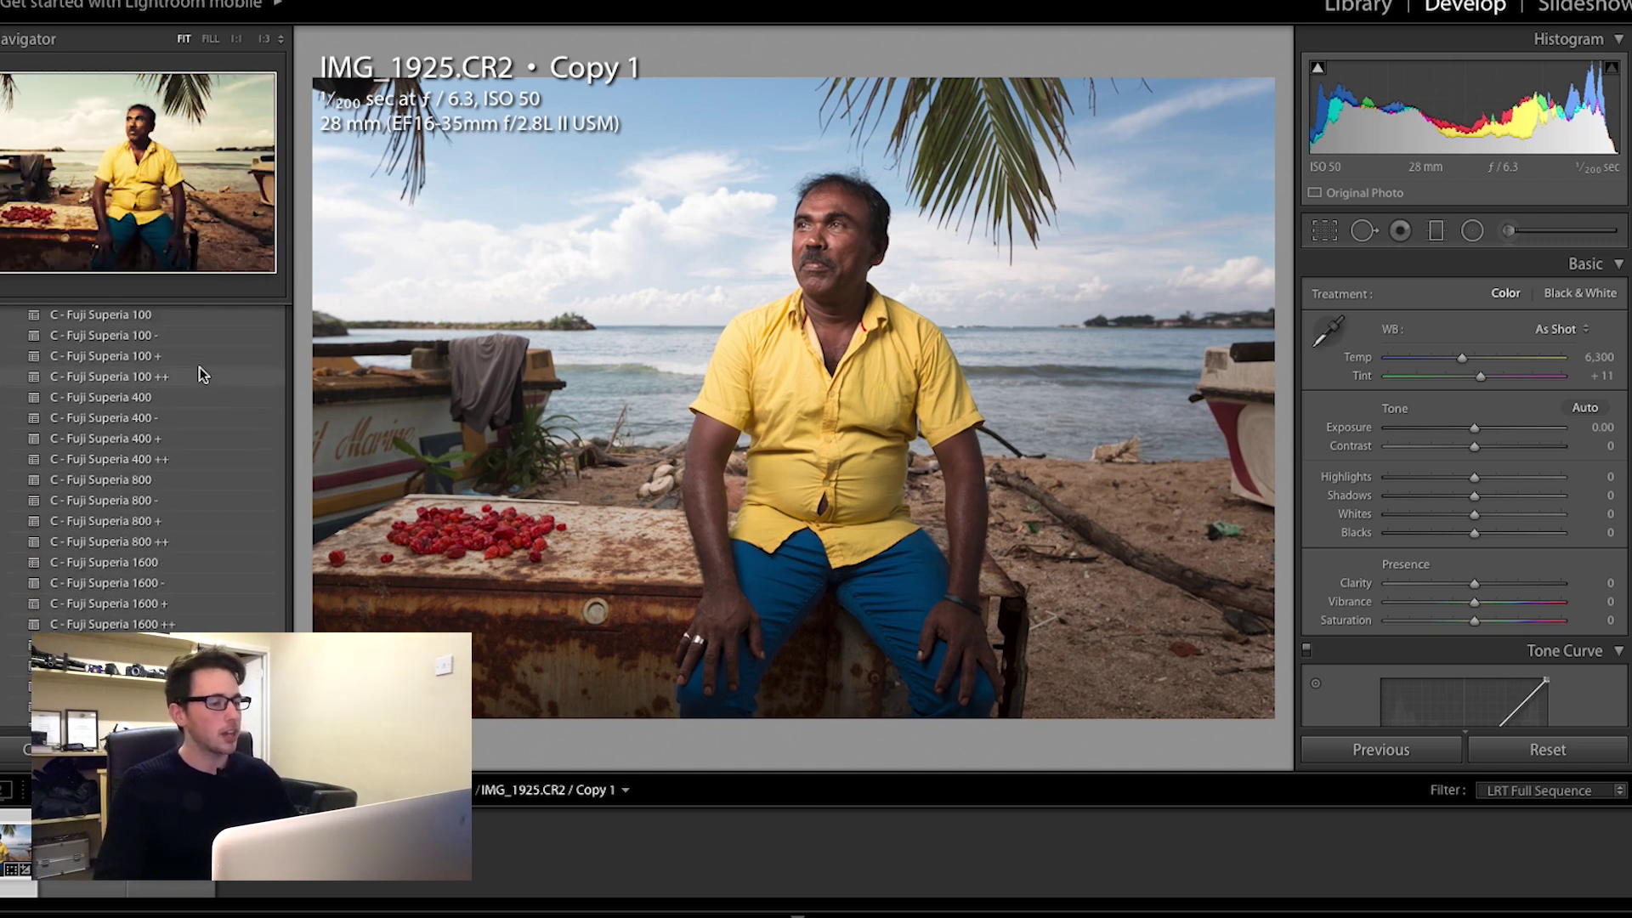
scroll(201, 375, up, 15)
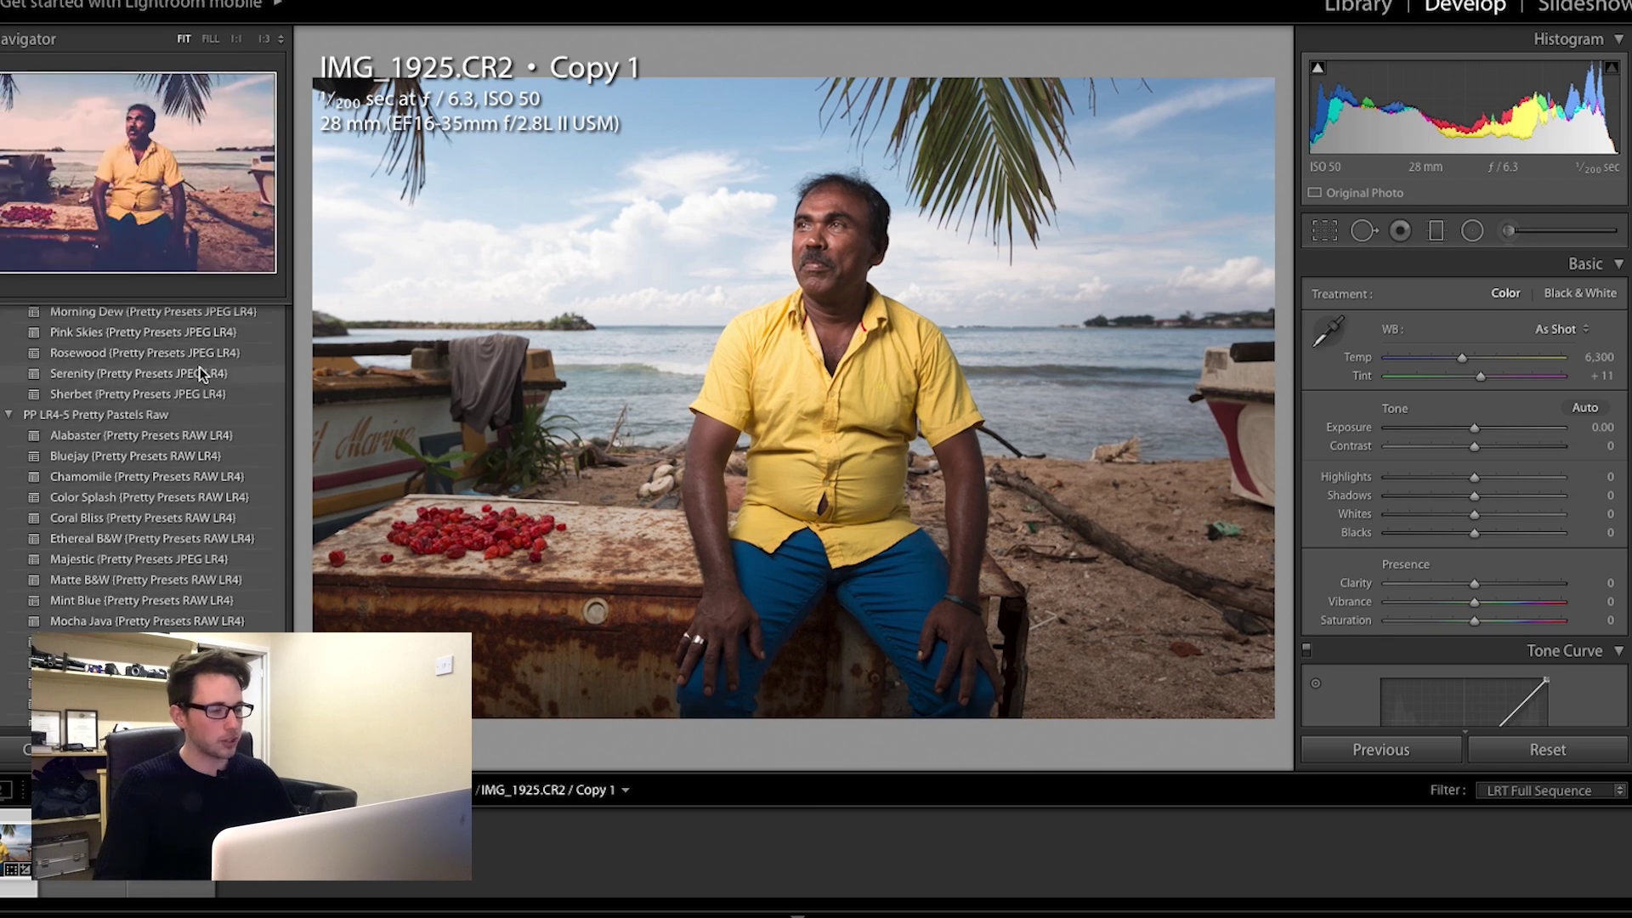
scroll(201, 375, down, 10)
scroll(202, 367, down, 6)
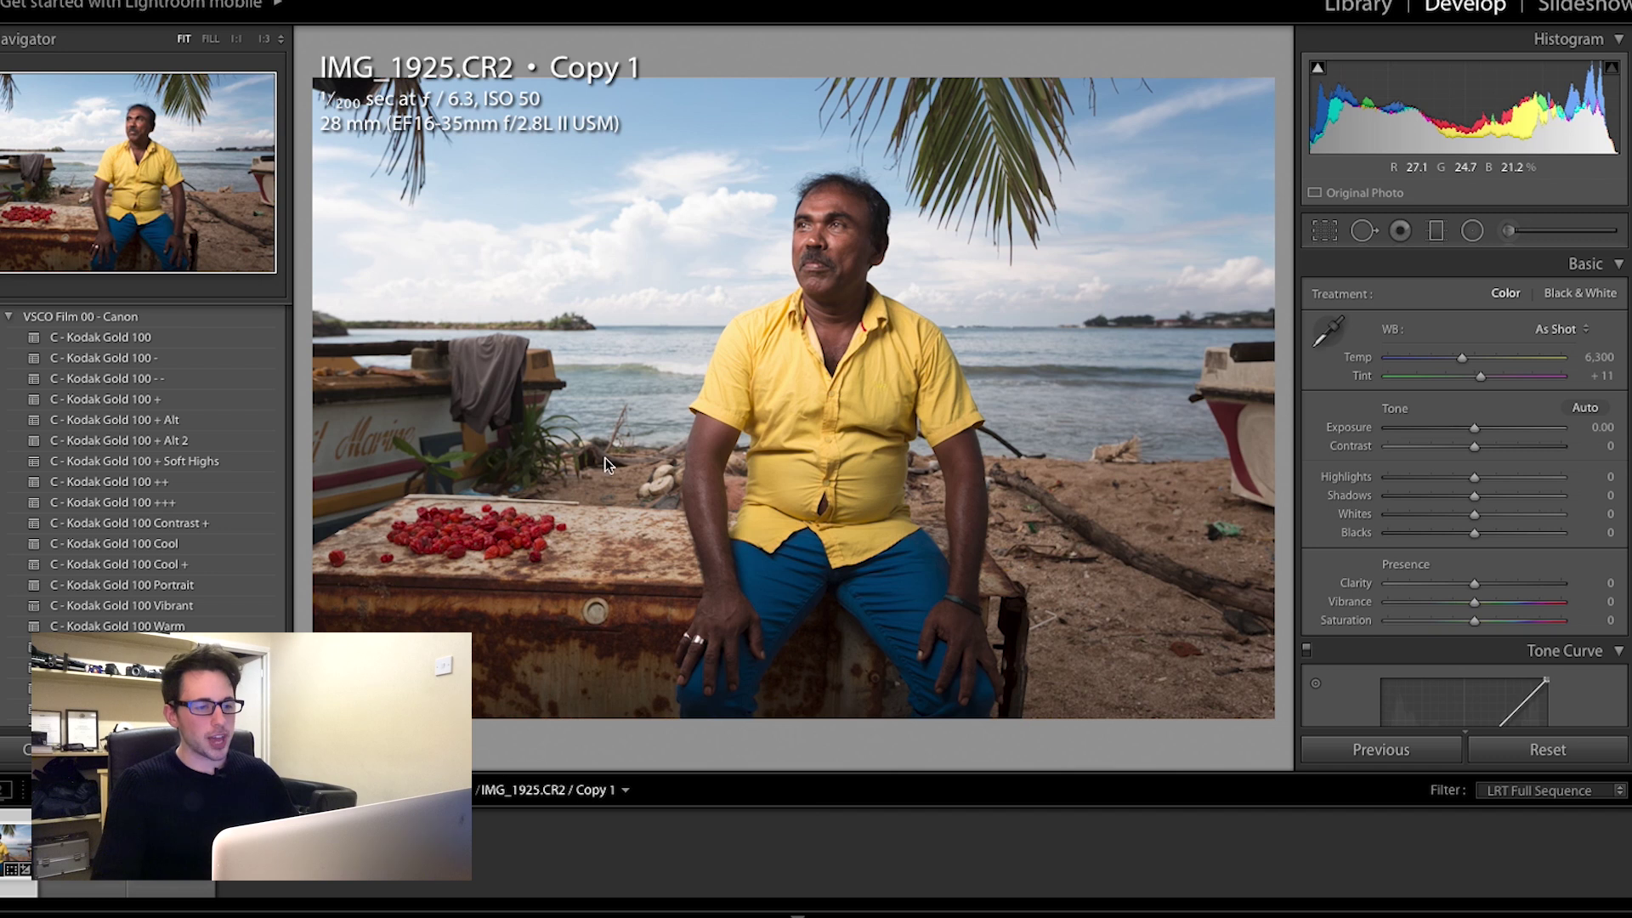
Step: Switch to the browser and look over the film preset packs offered in the VSCO store
click(296, 911)
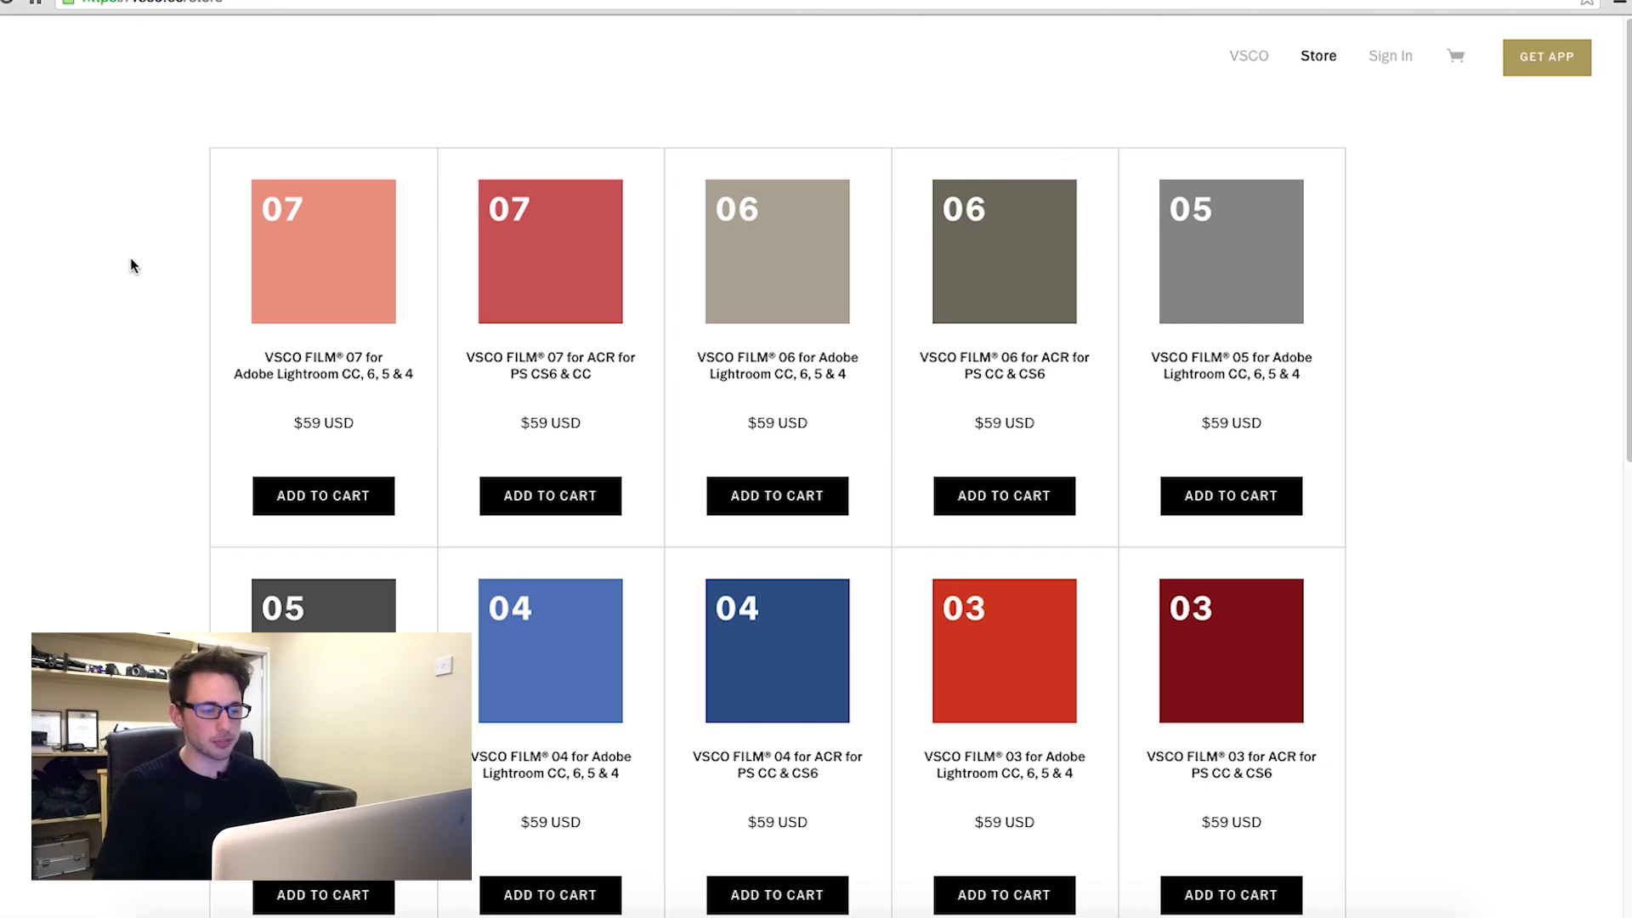
scroll(130, 265, down, 10)
scroll(130, 265, up, 10)
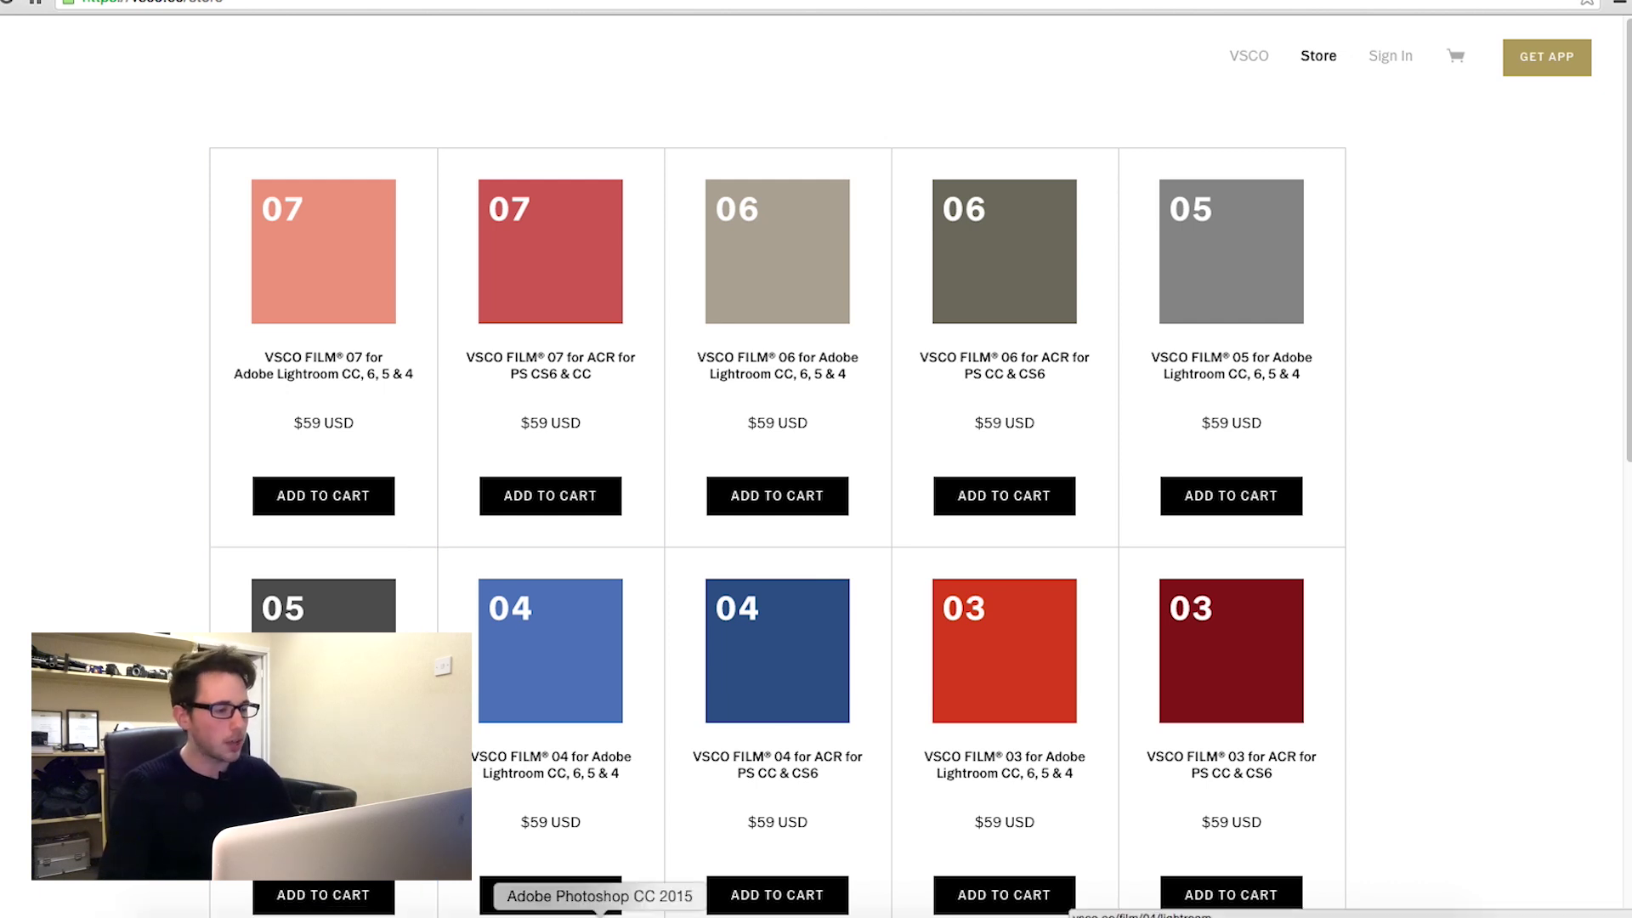
Step: Switch back to Lightroom, try the VSCO Film 01 preset C - Ilford HP5 ++ on the photo, and undo it
click(538, 914)
scroll(172, 292, up, 3)
scroll(170, 339, down, 10)
scroll(171, 349, down, 6)
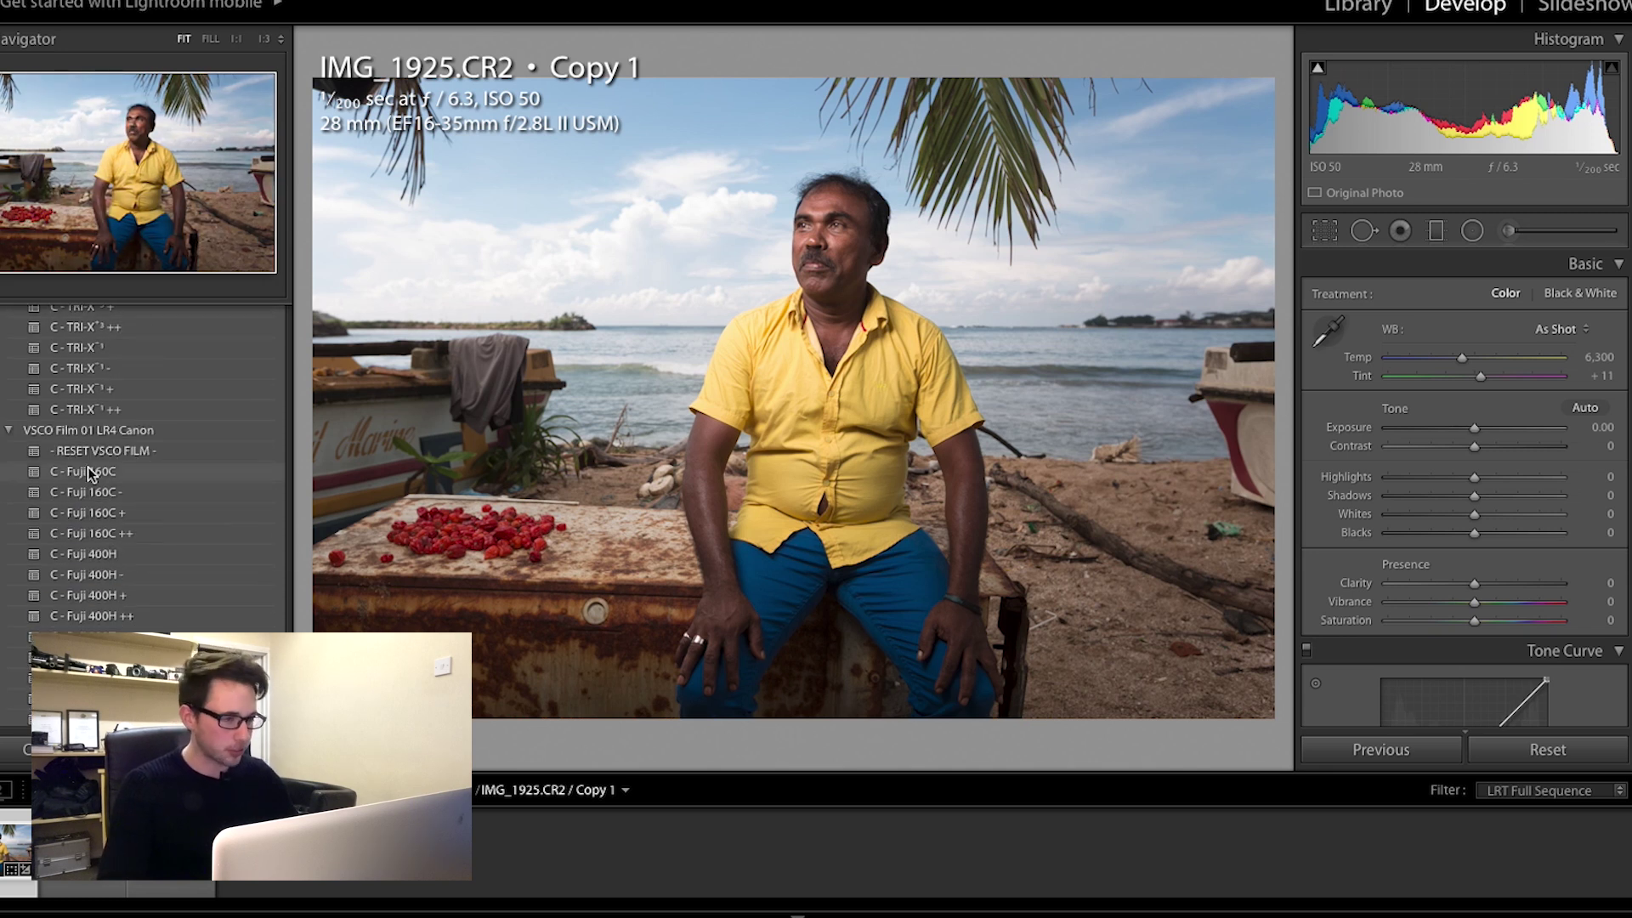
scroll(134, 456, down, 5)
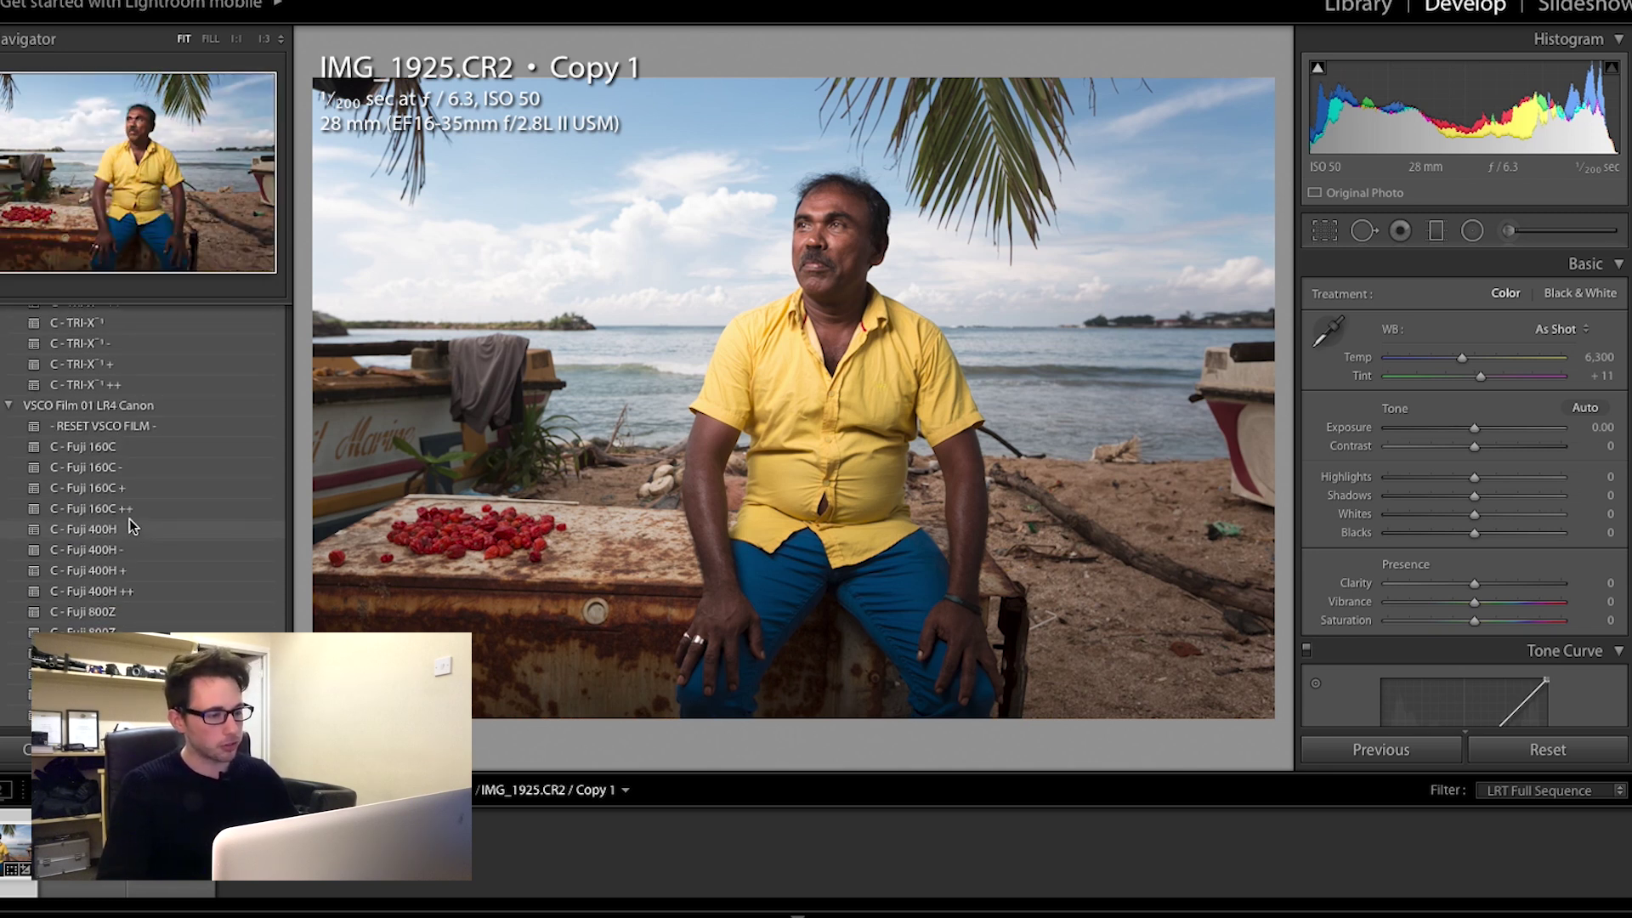
scroll(116, 422, up, 5)
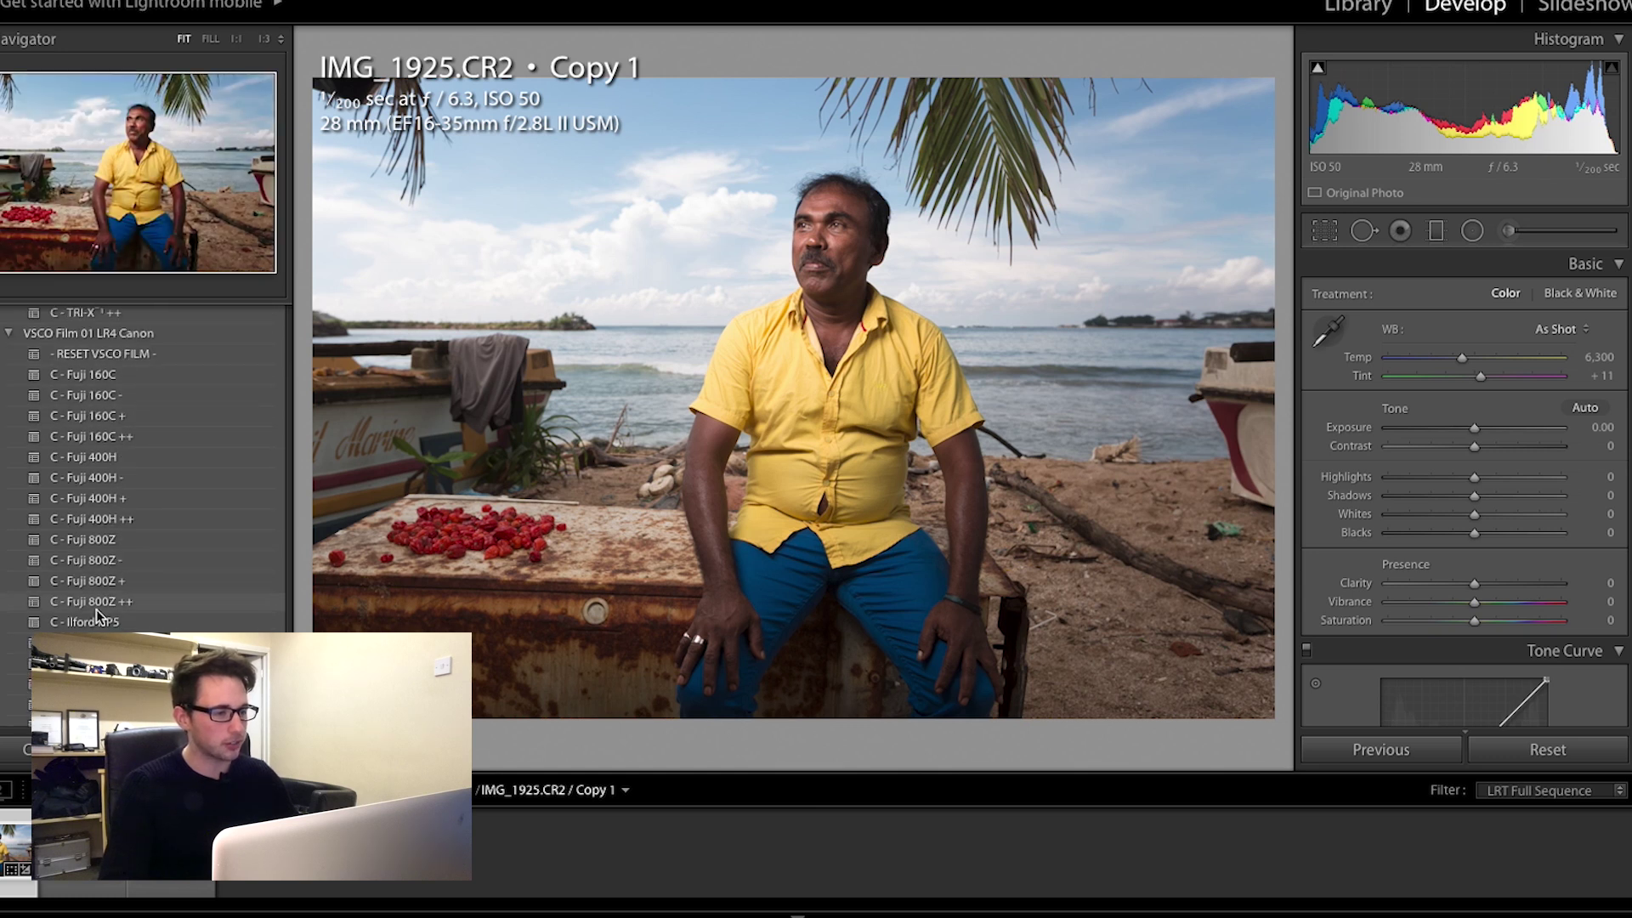
scroll(90, 598, down, 5)
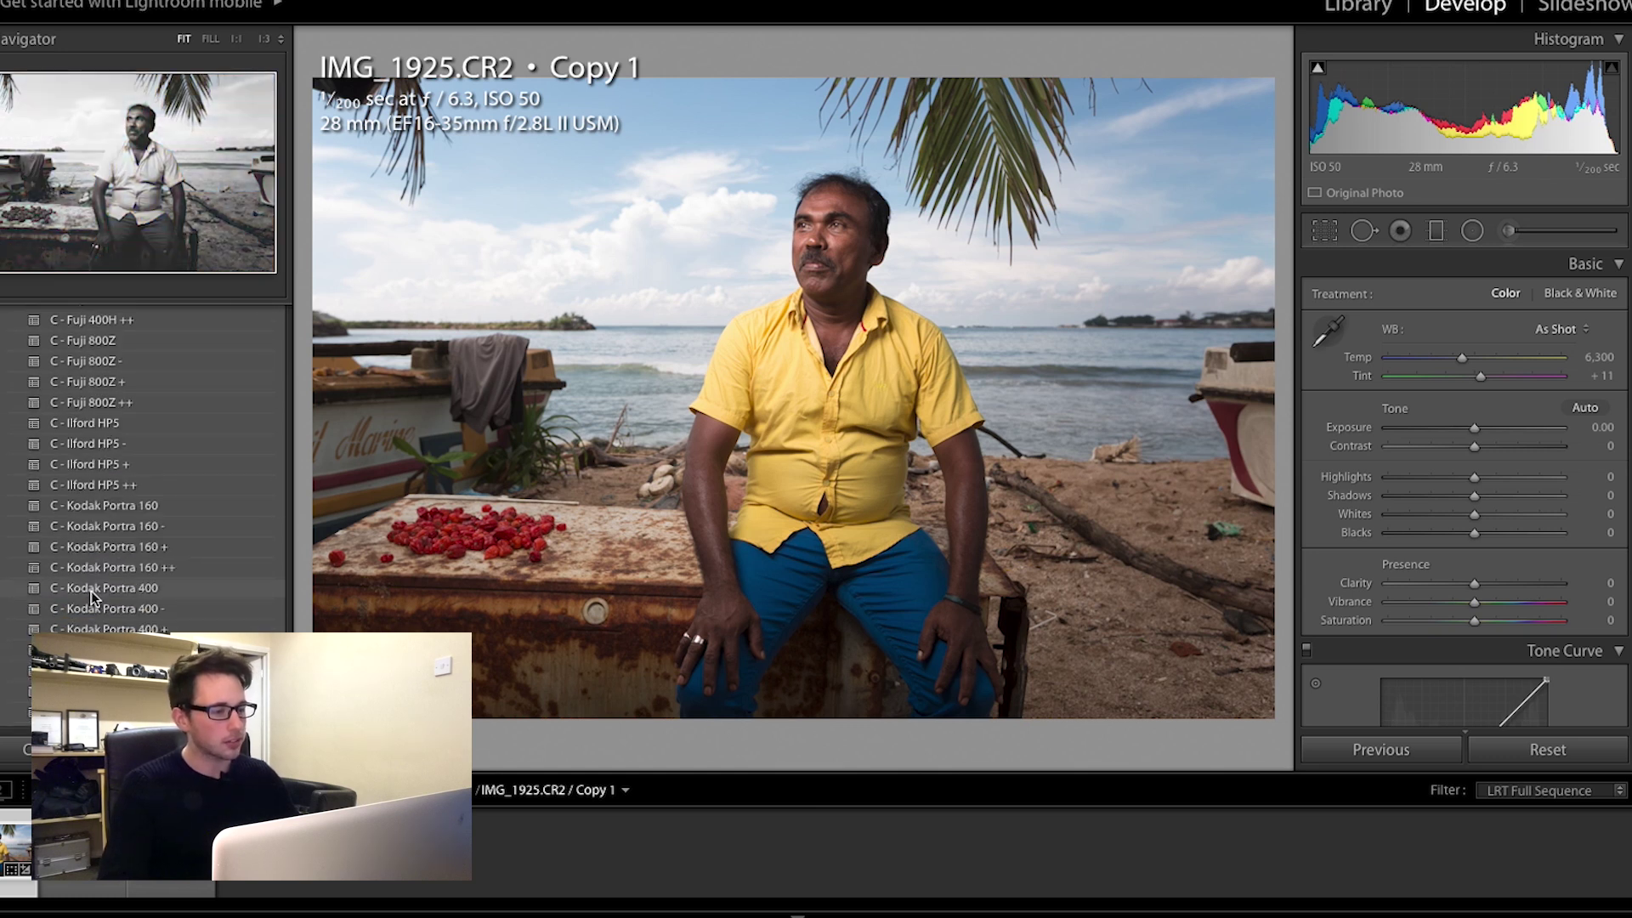
click(96, 486)
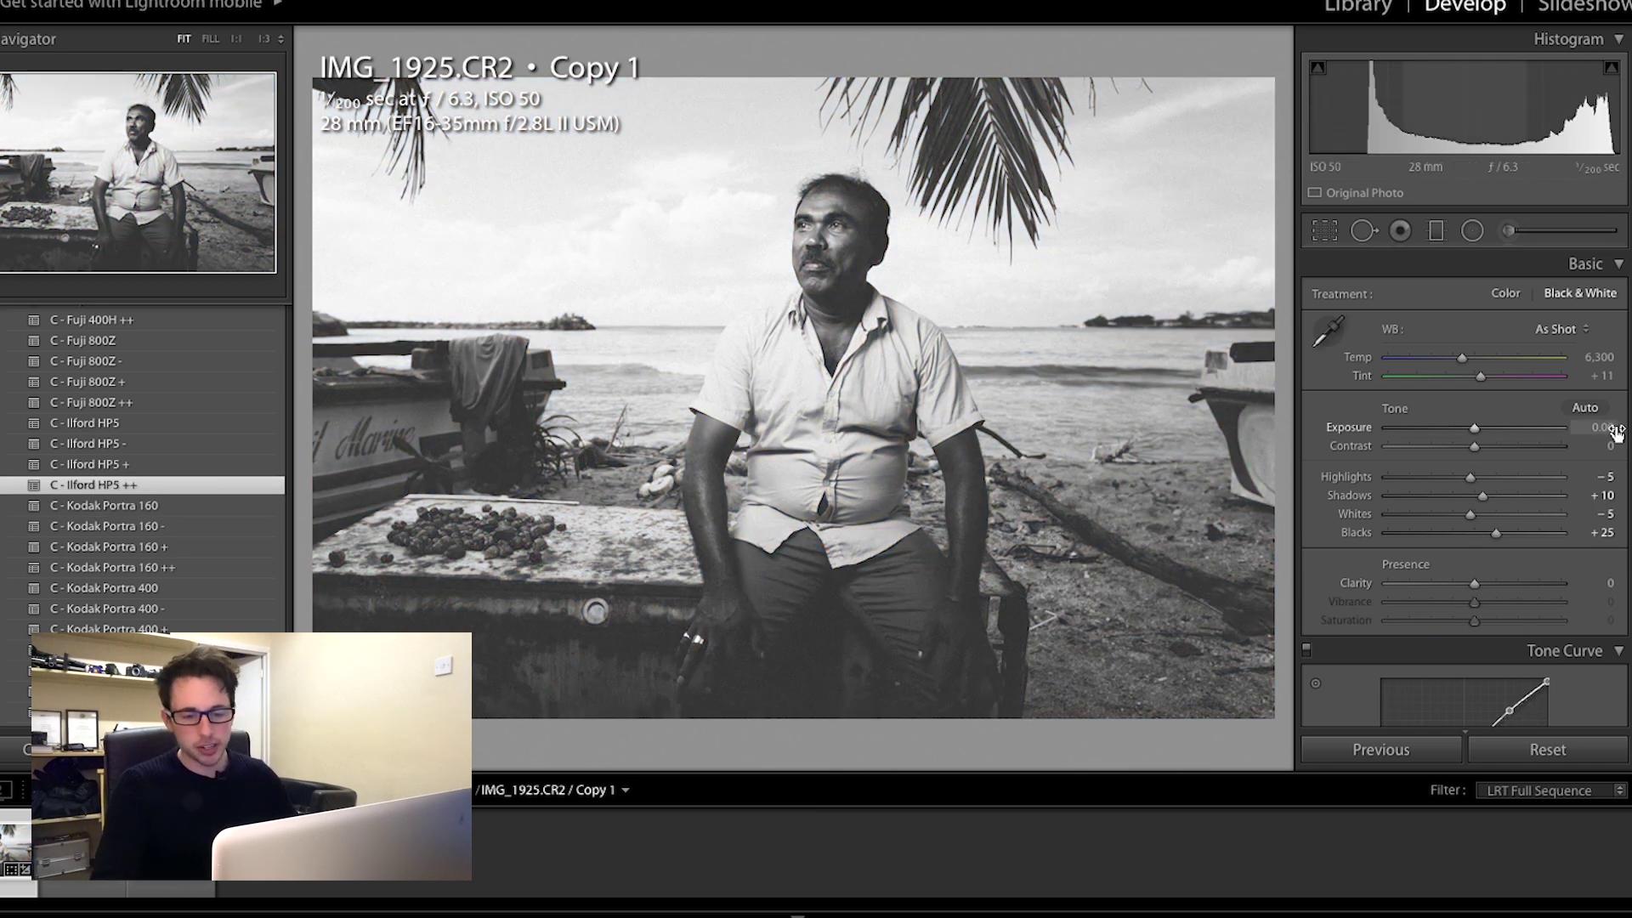
scroll(1489, 418, down, 2)
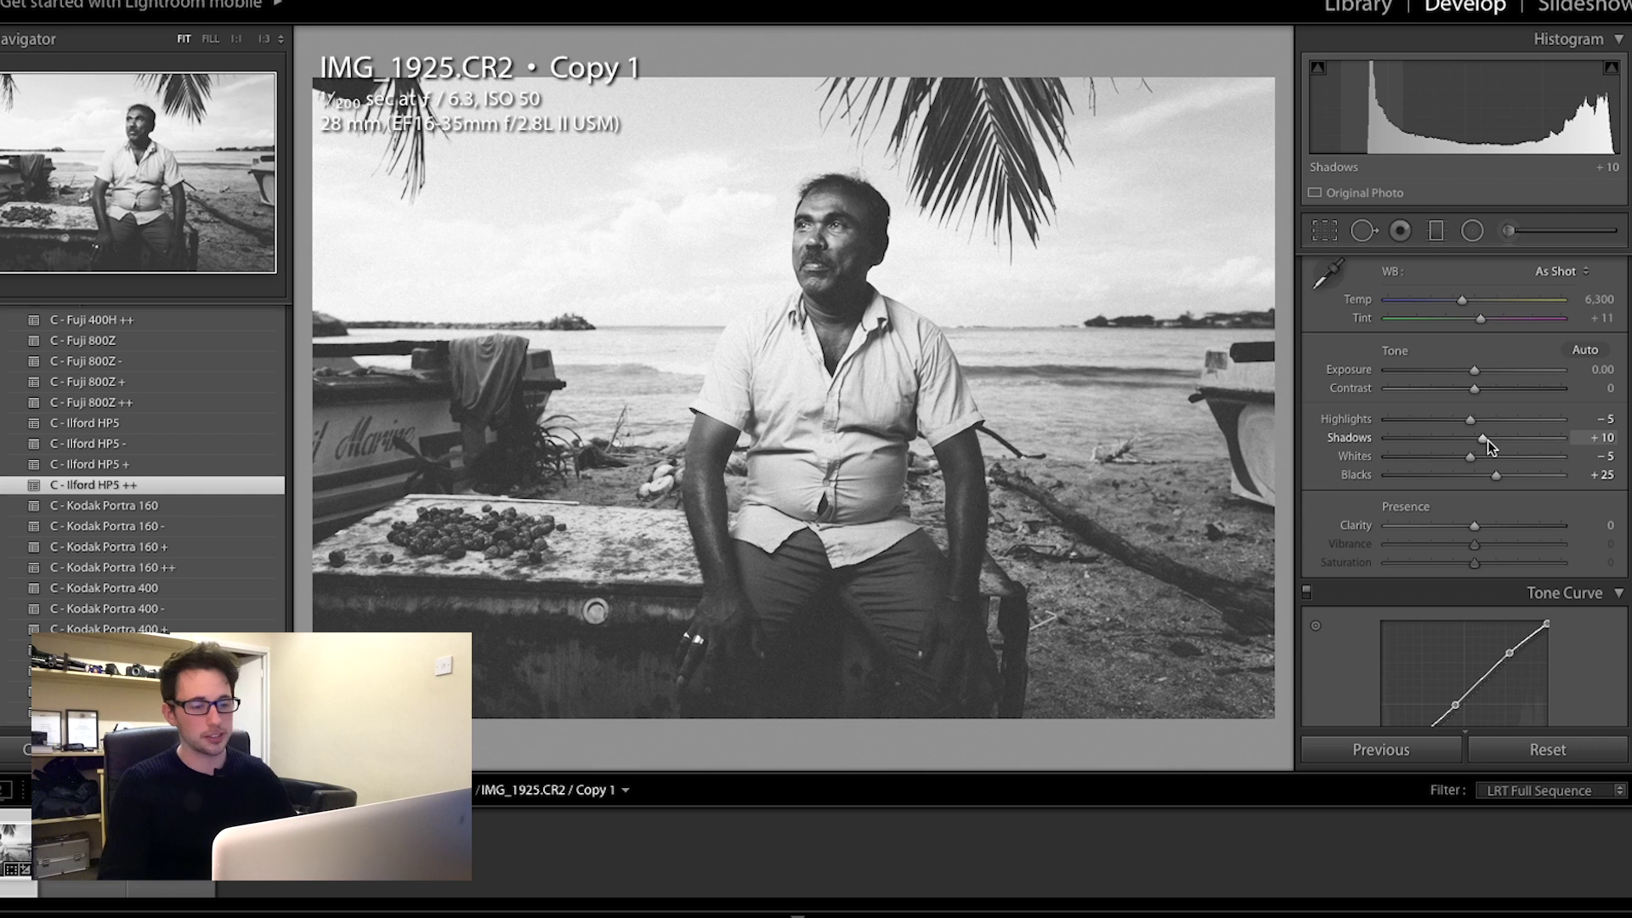
key(ctrl+z)
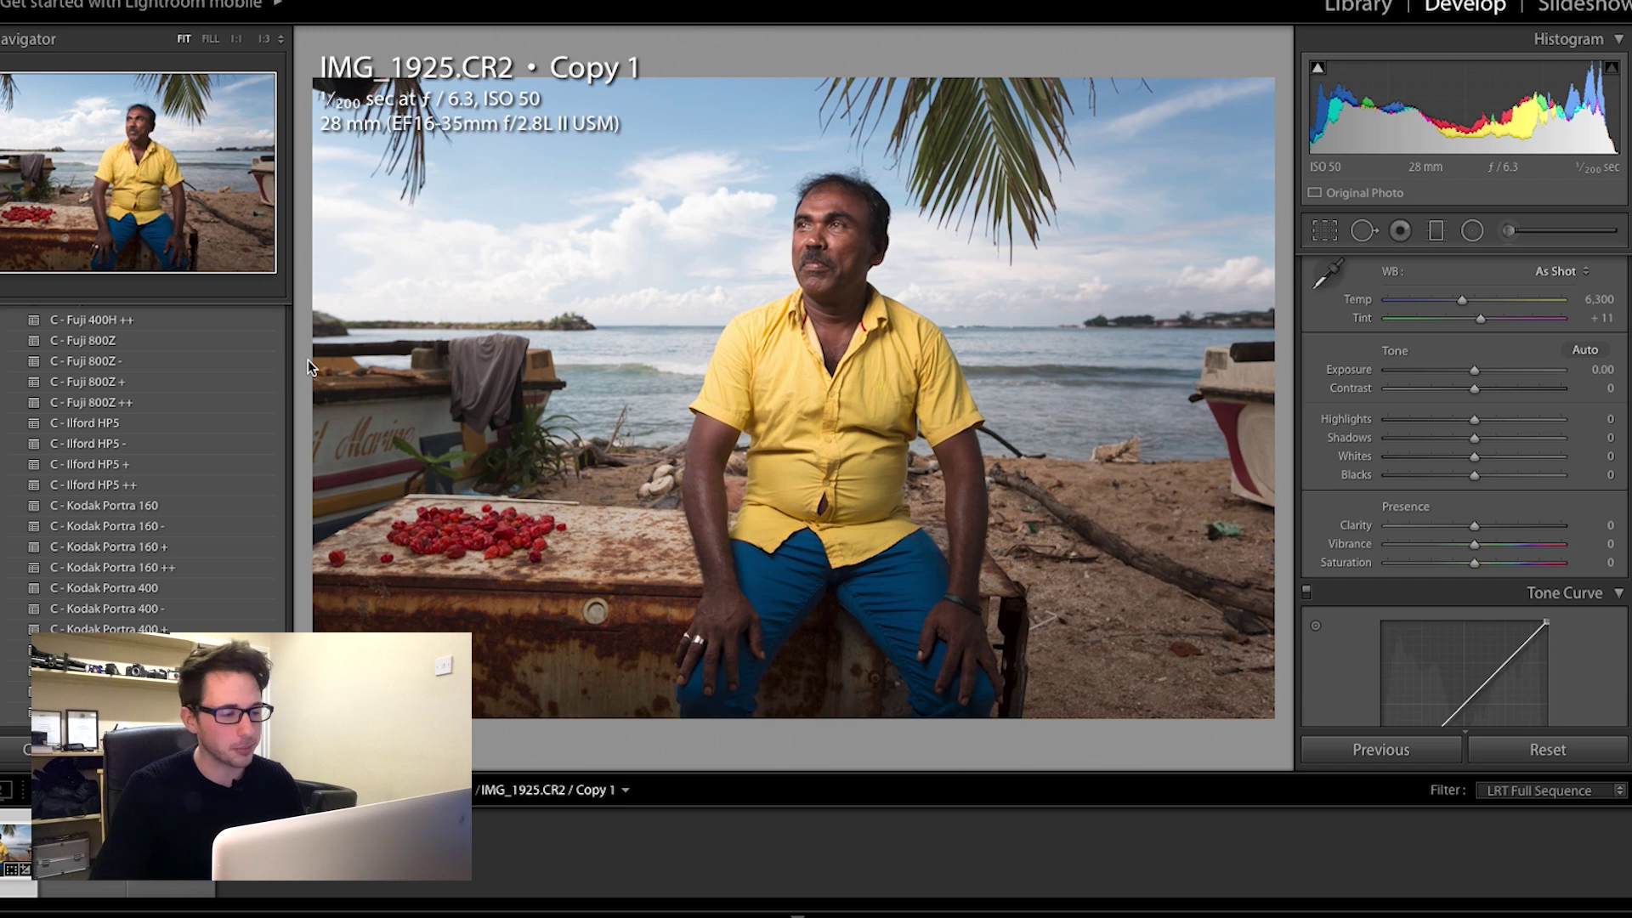
Step: Apply the VSCO Film 02 preset C - Fuji Superia 100 ++ to the photo
scroll(149, 386, down, 5)
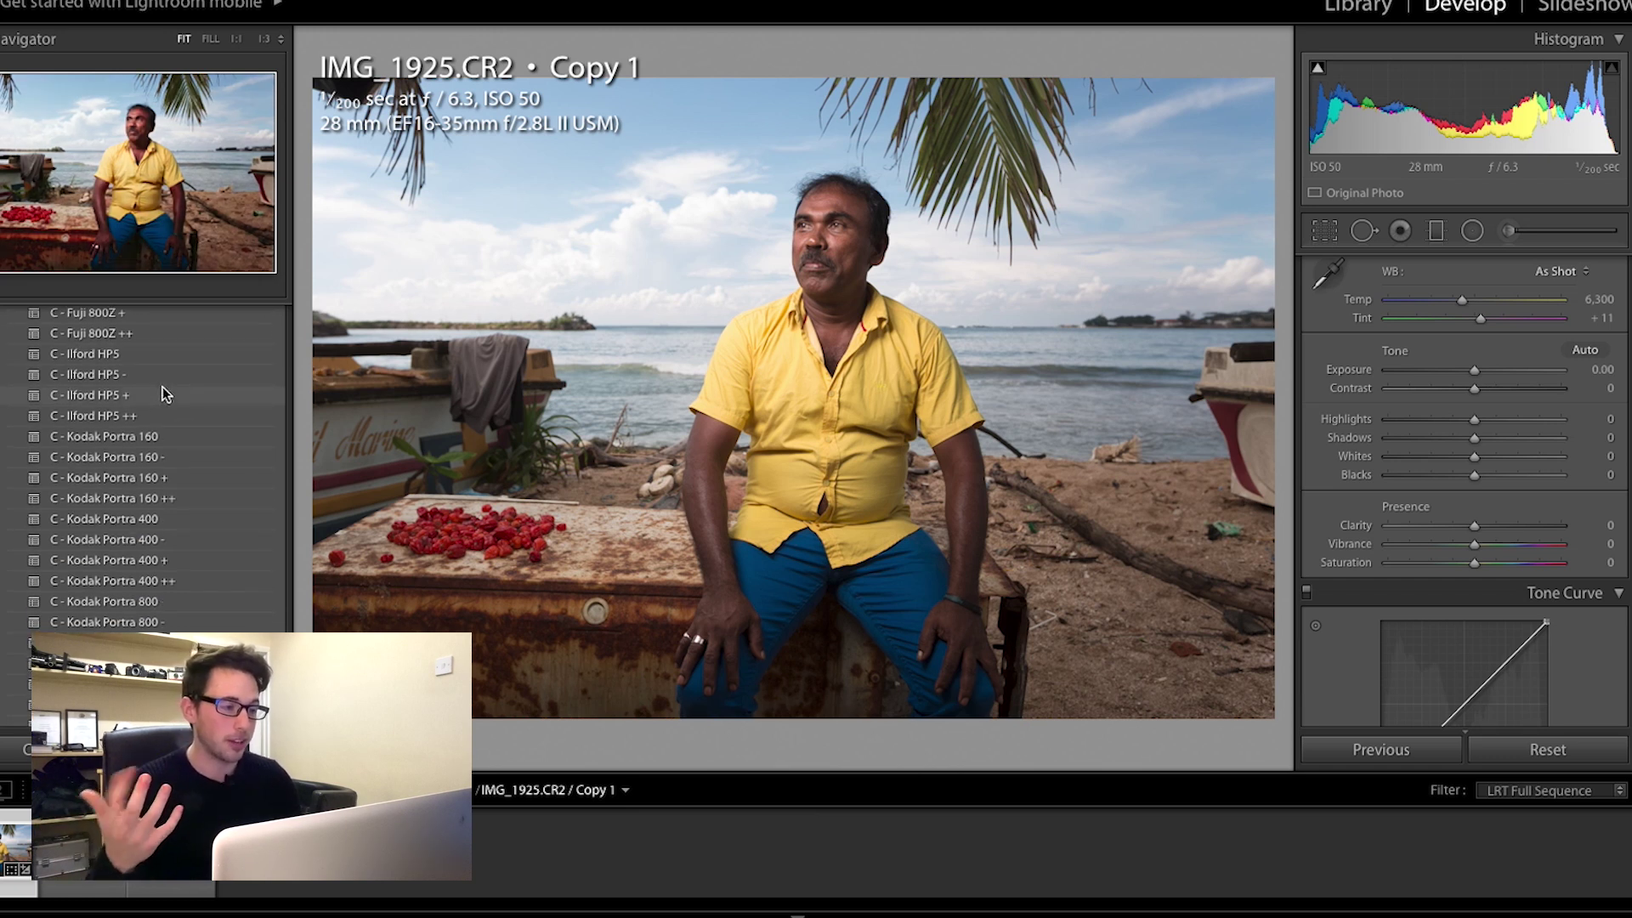
scroll(187, 375, down, 15)
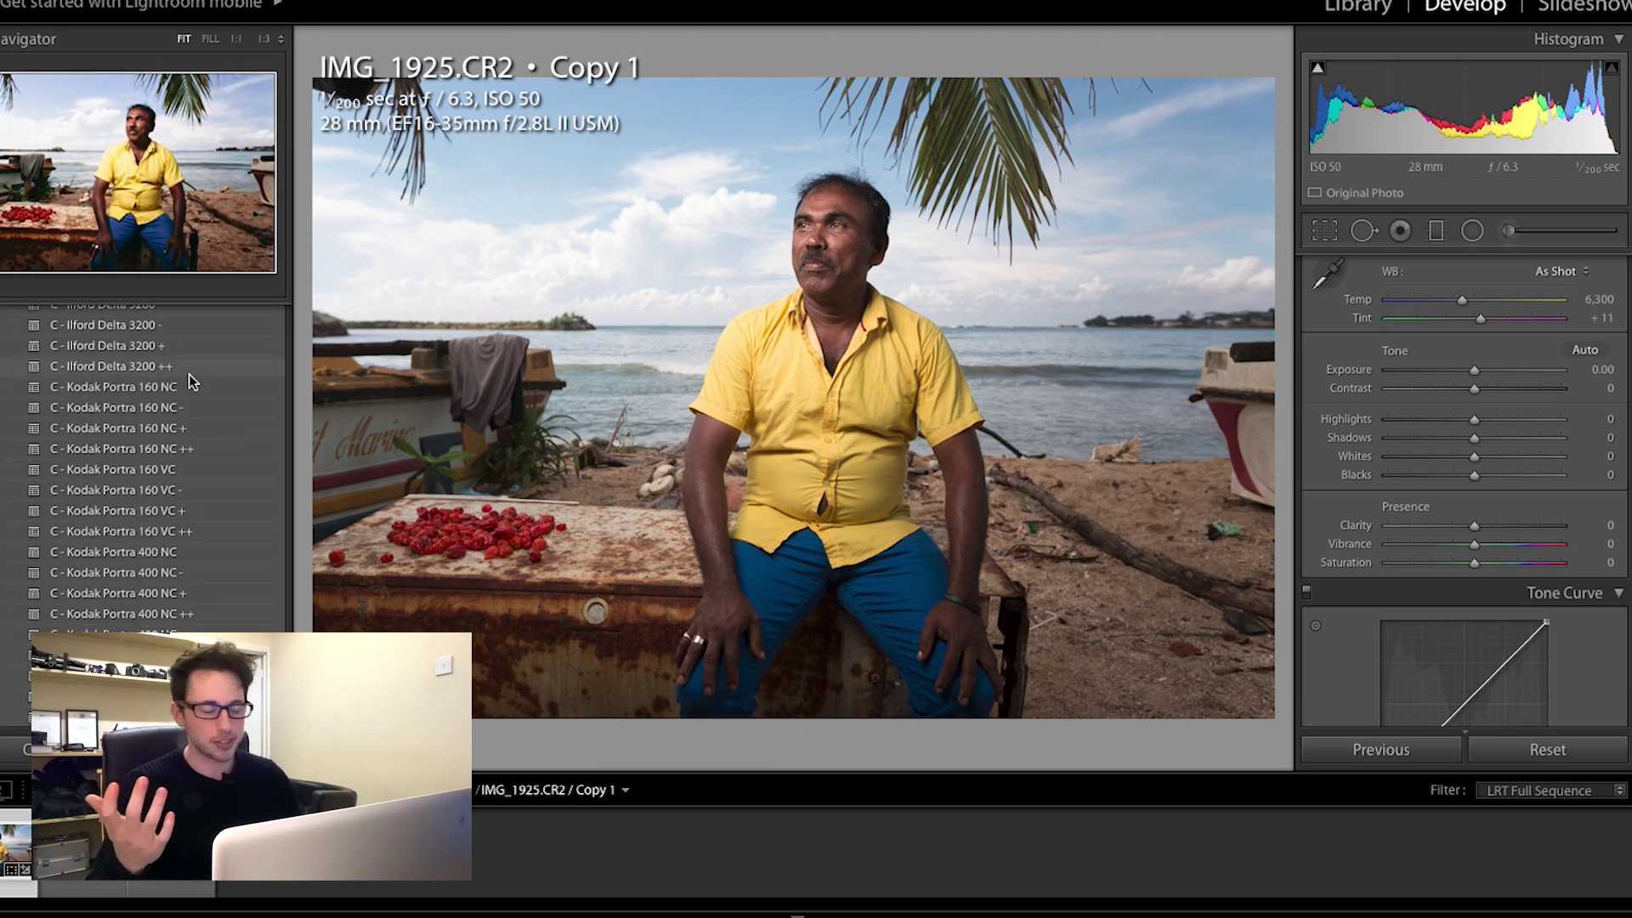
scroll(191, 380, down, 5)
scroll(191, 379, up, 3)
scroll(188, 391, up, 15)
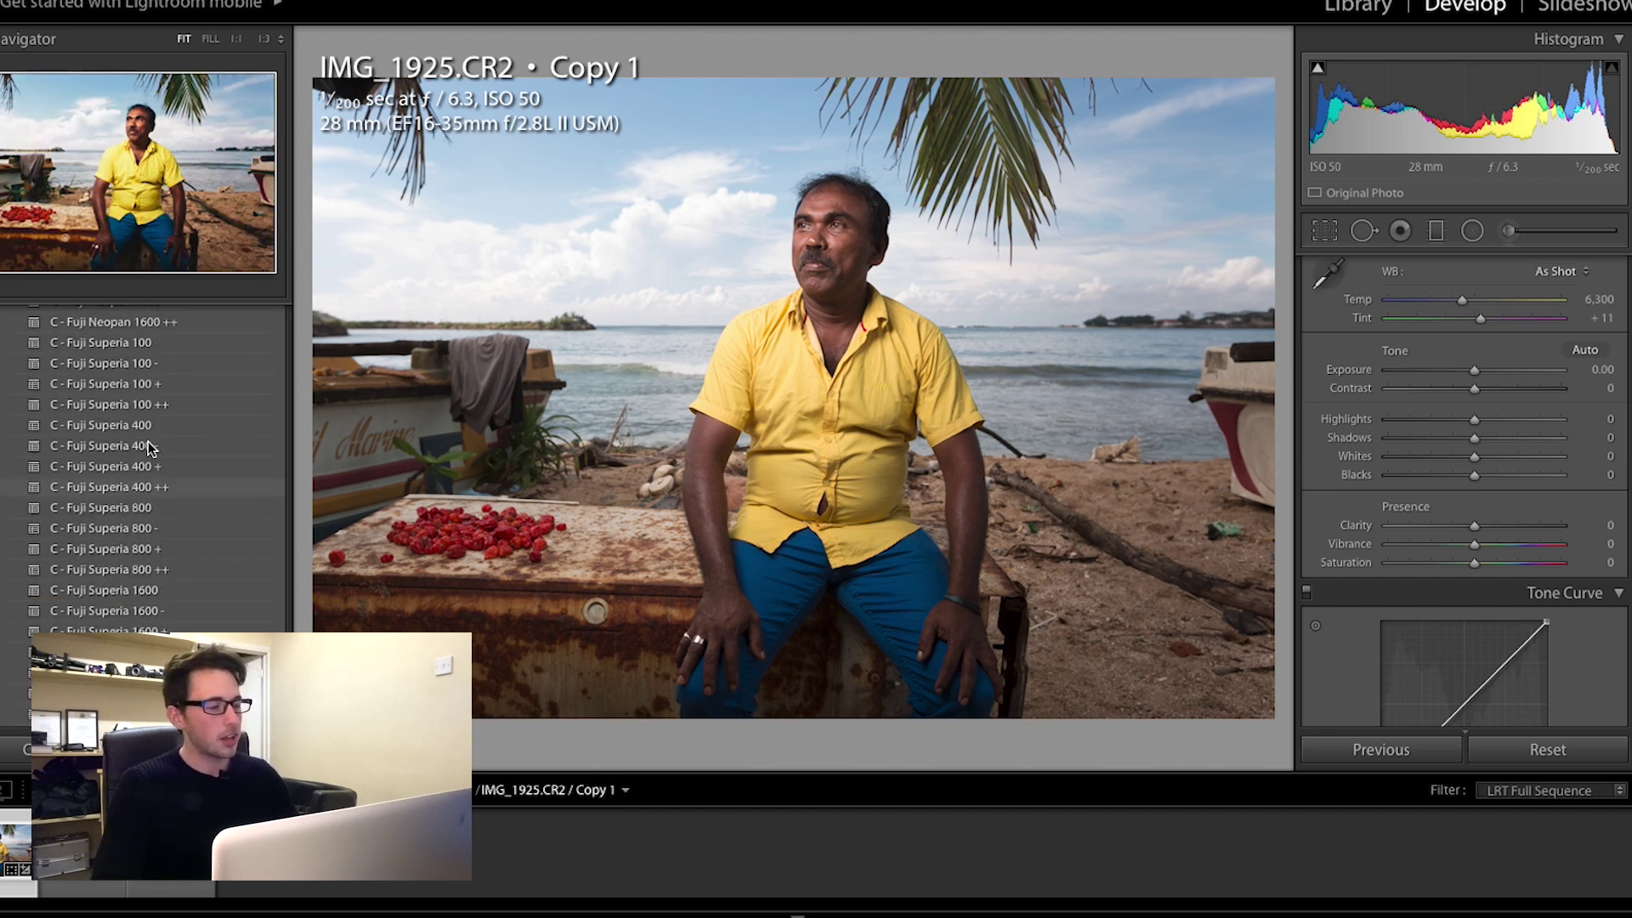
scroll(153, 437, down, 5)
scroll(155, 435, up, 15)
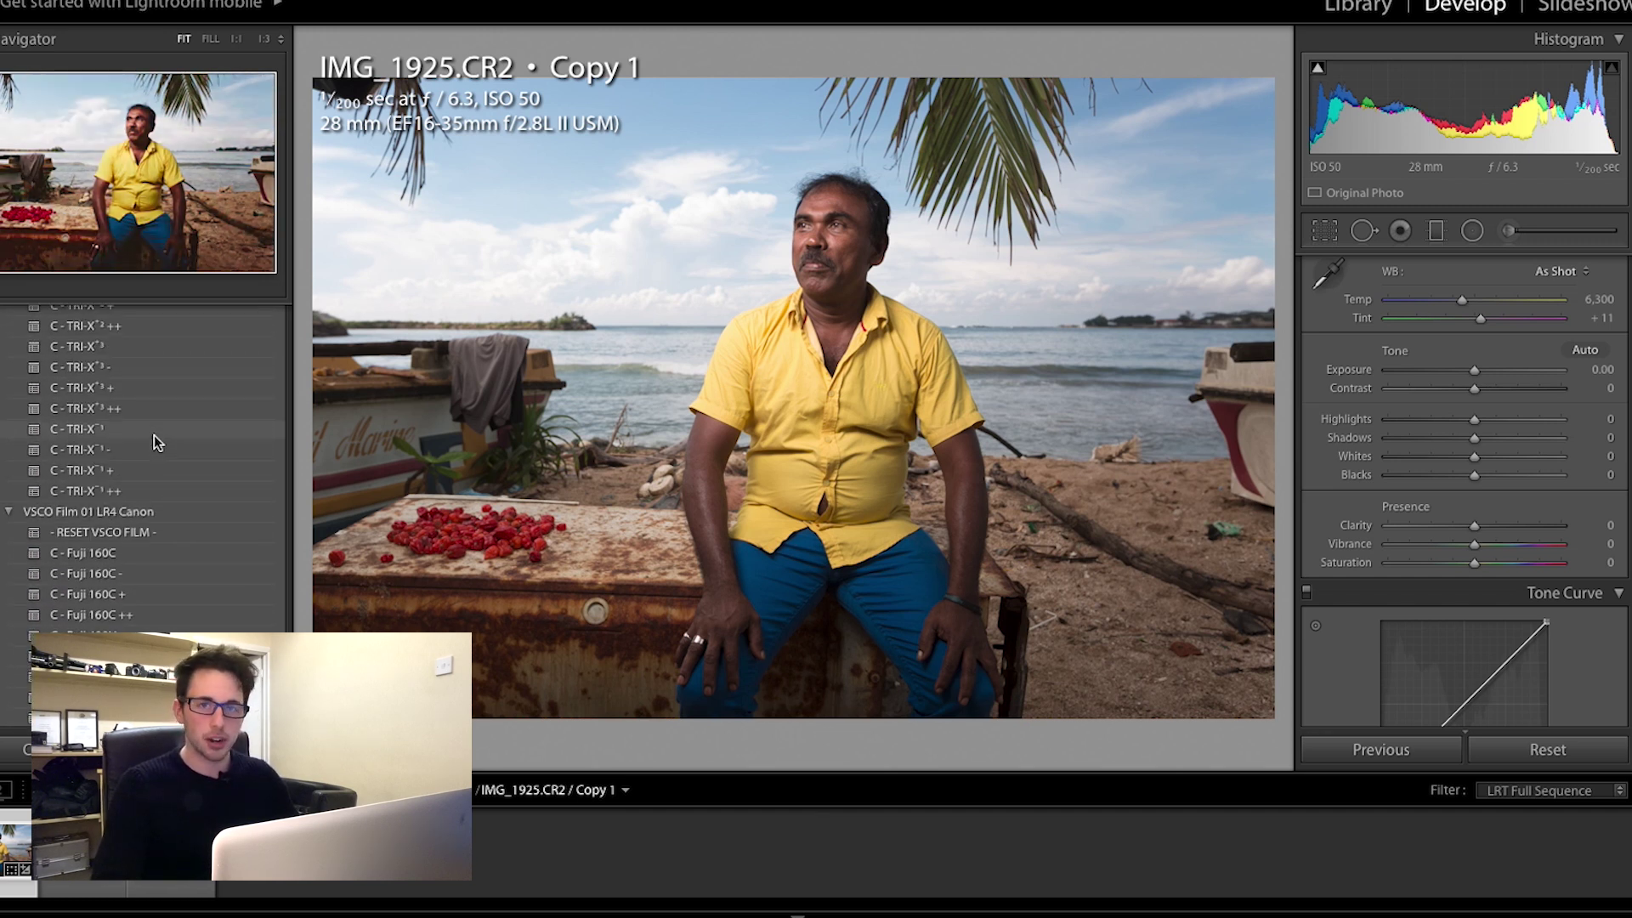
scroll(156, 431, down, 15)
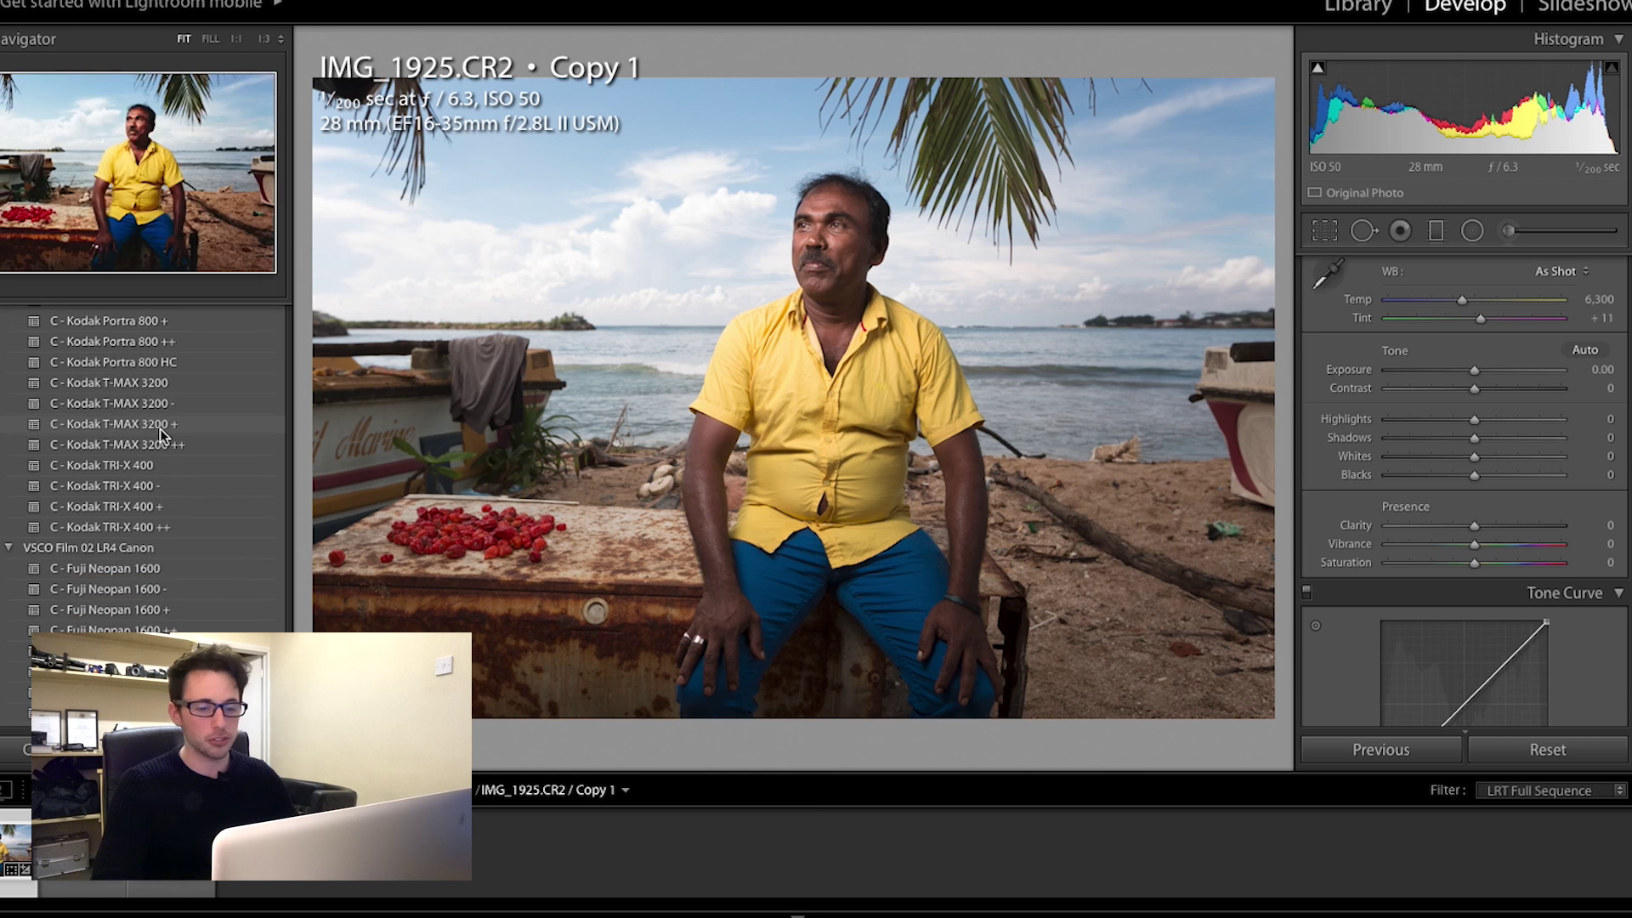
scroll(160, 429, down, 3)
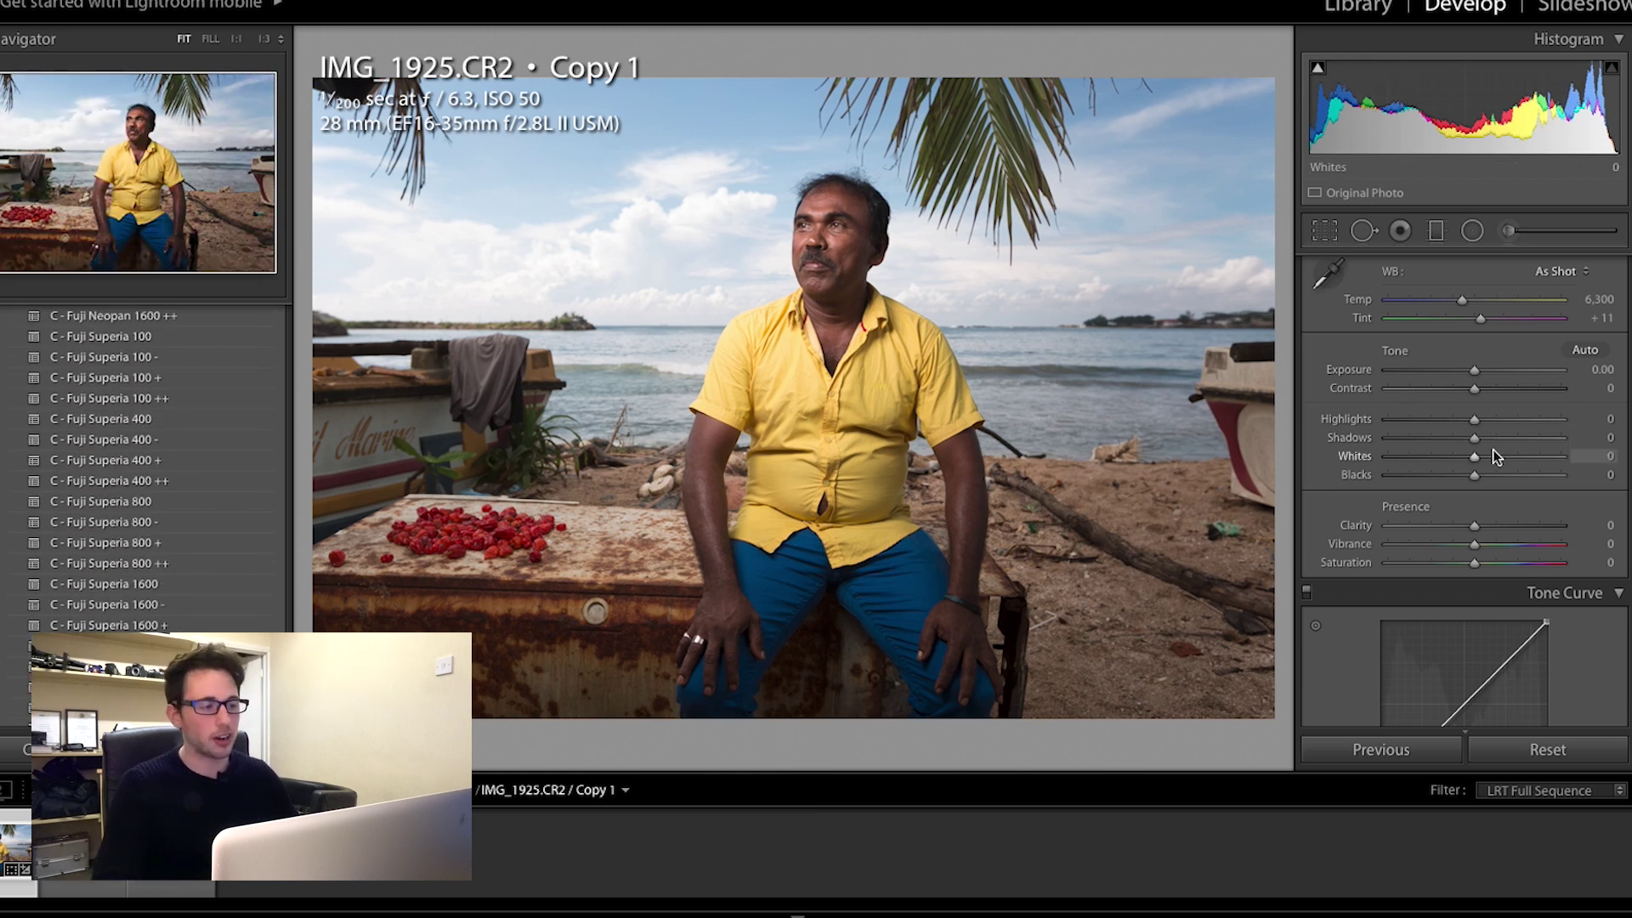
click(124, 396)
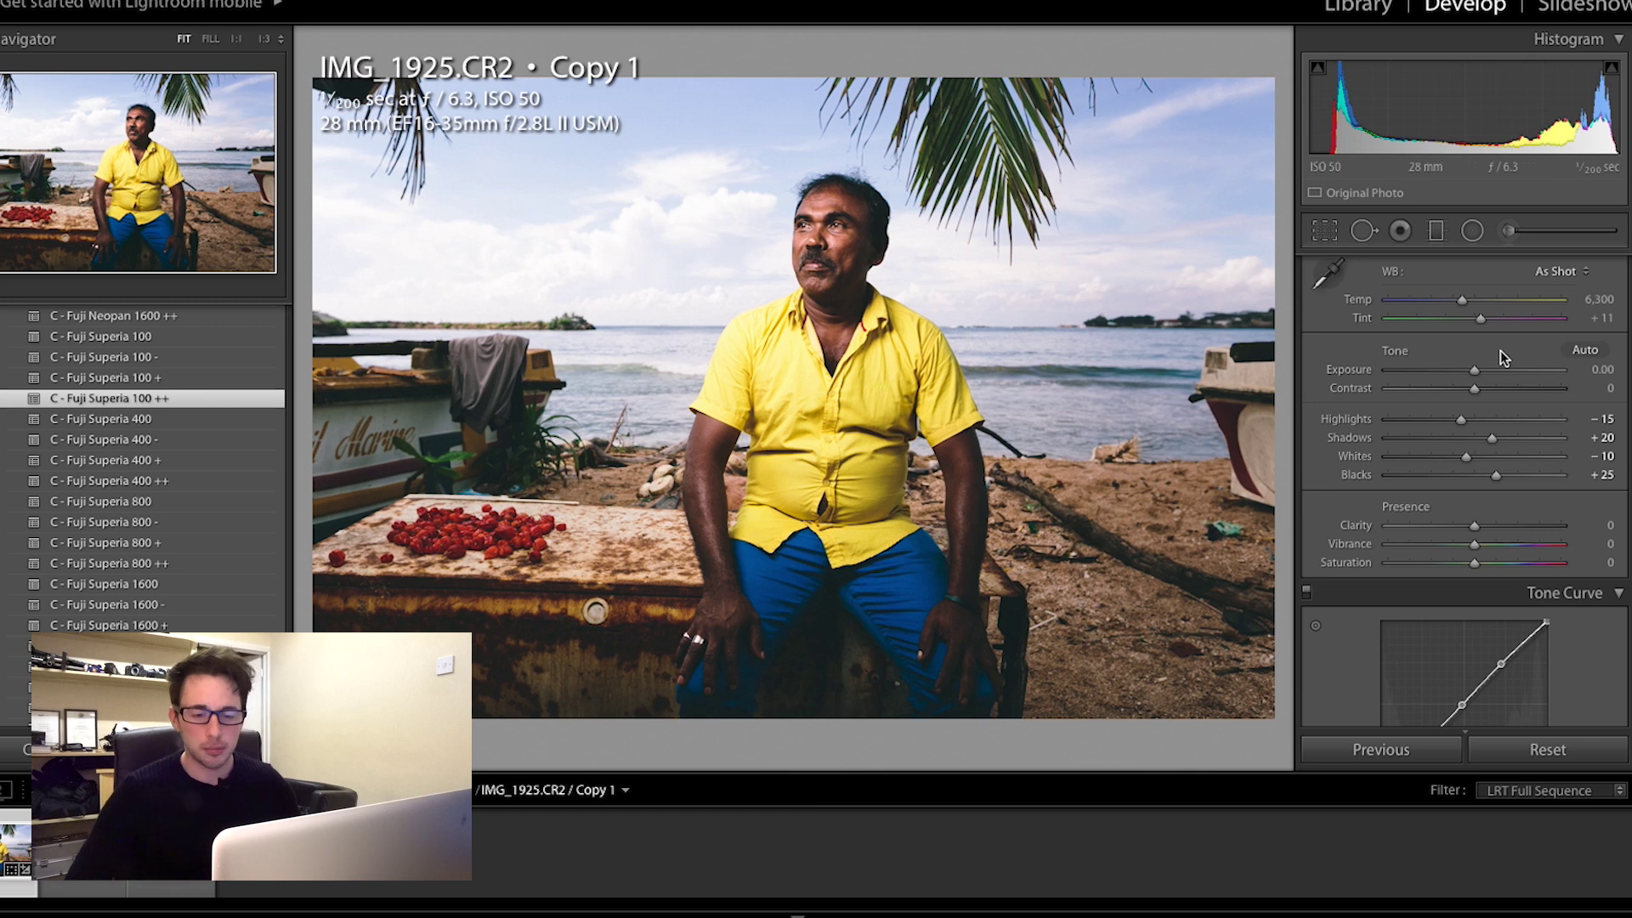
Step: Adjust the photo's white balance to a Temp of 7,179 and a Tint of +4
scroll(1446, 328, up, 3)
scroll(1433, 349, down, 15)
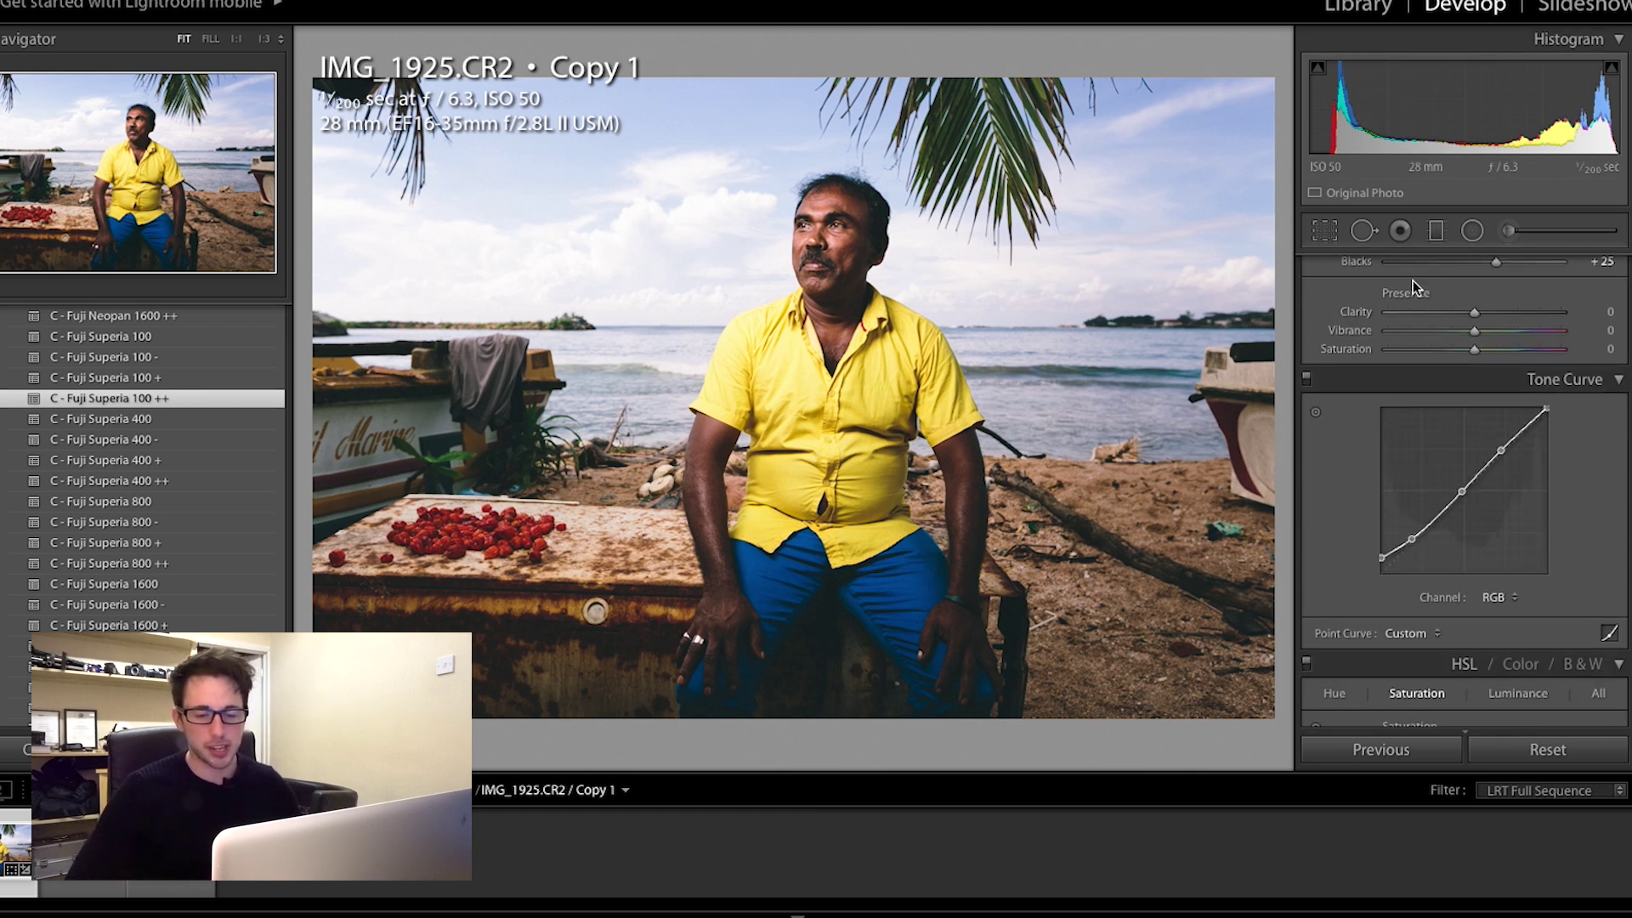
scroll(1412, 429, up, 12)
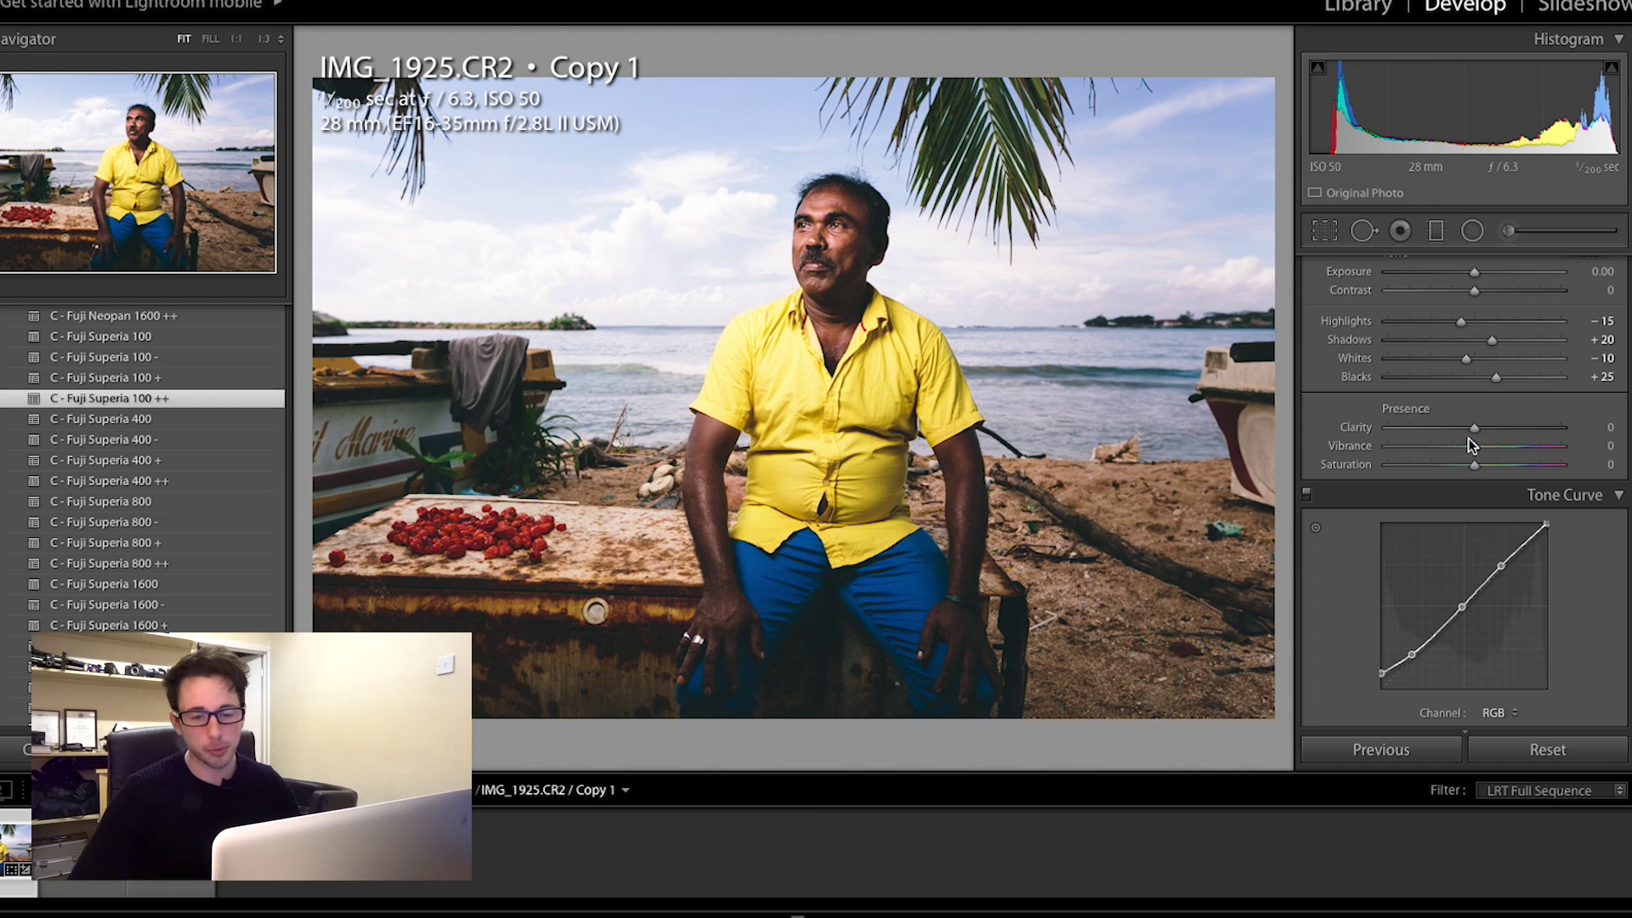
scroll(1466, 429, up, 3)
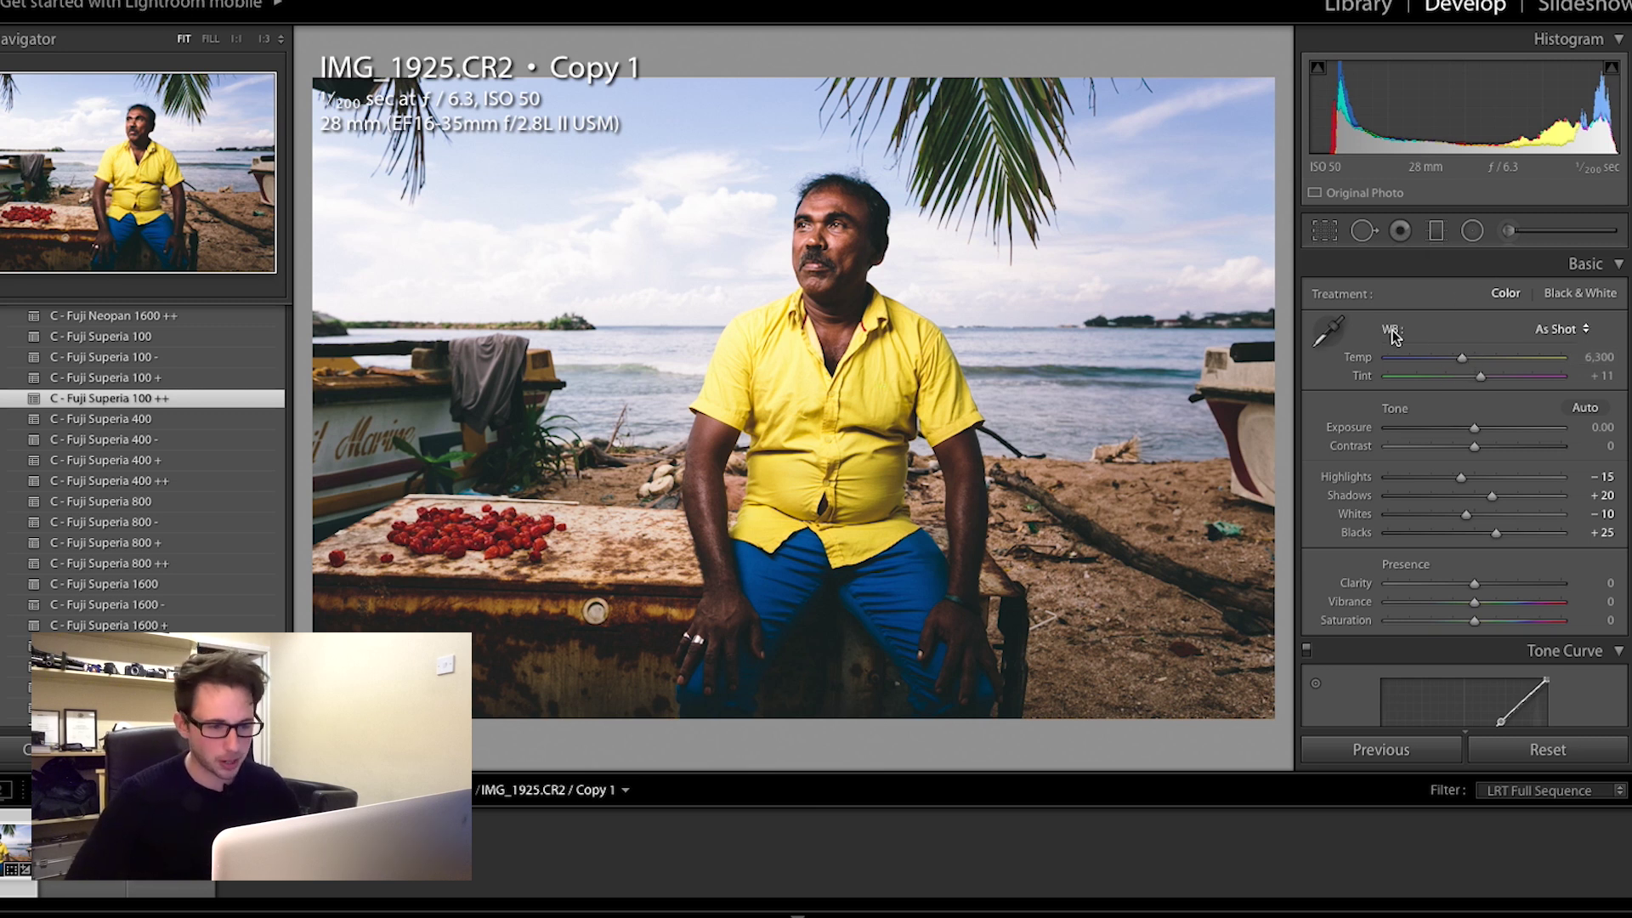
drag(1477, 380, 1465, 385)
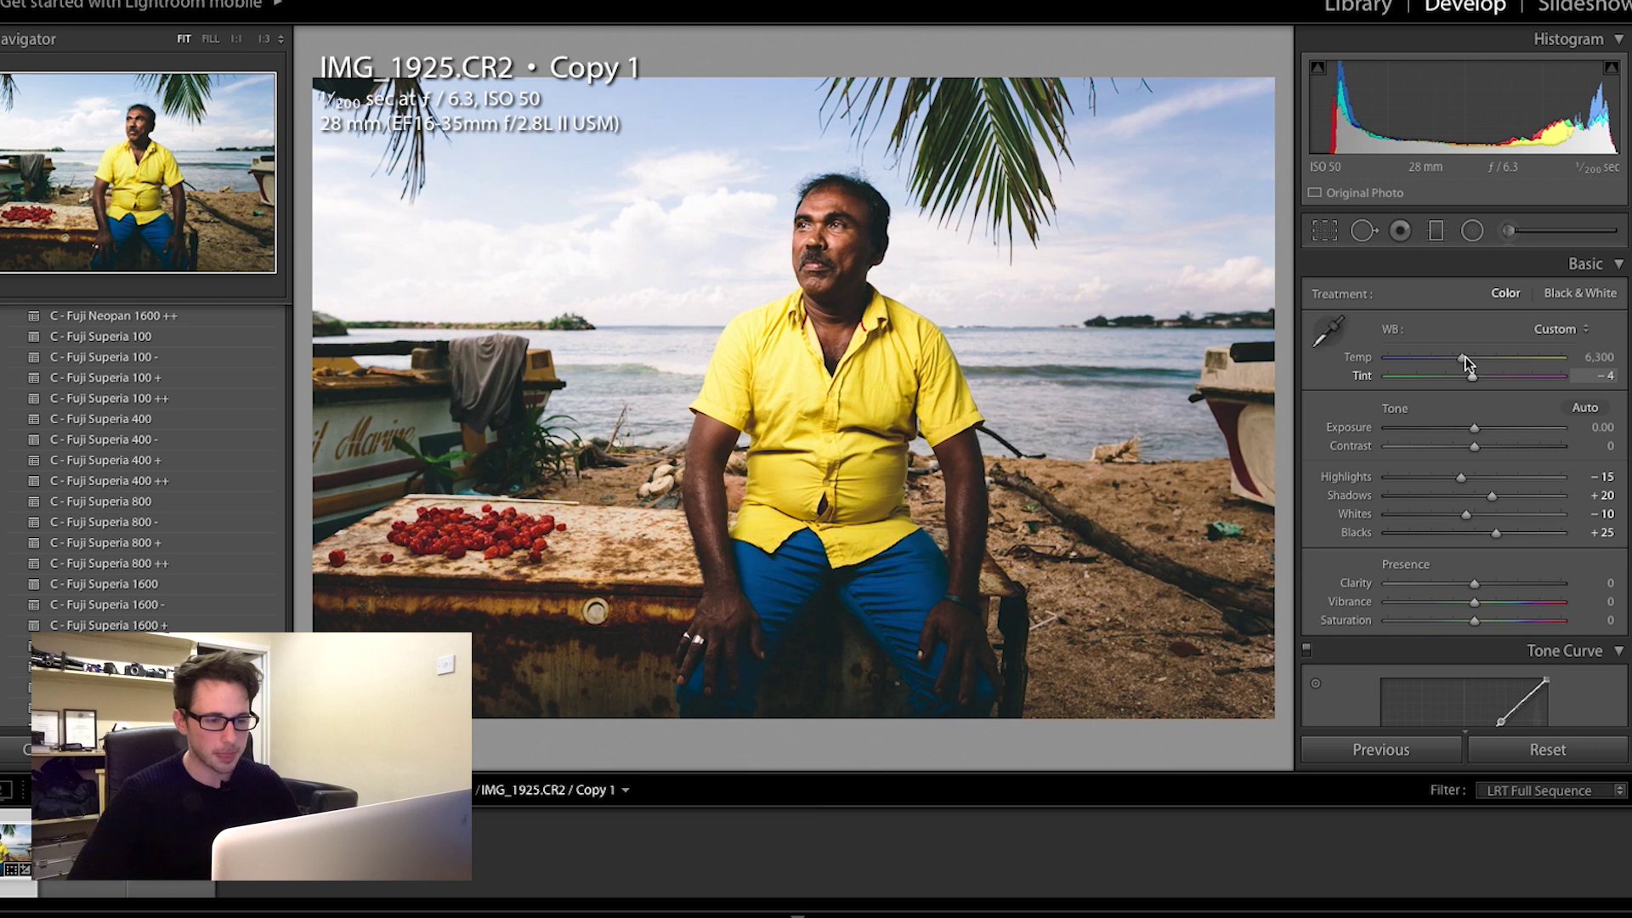
click(1481, 358)
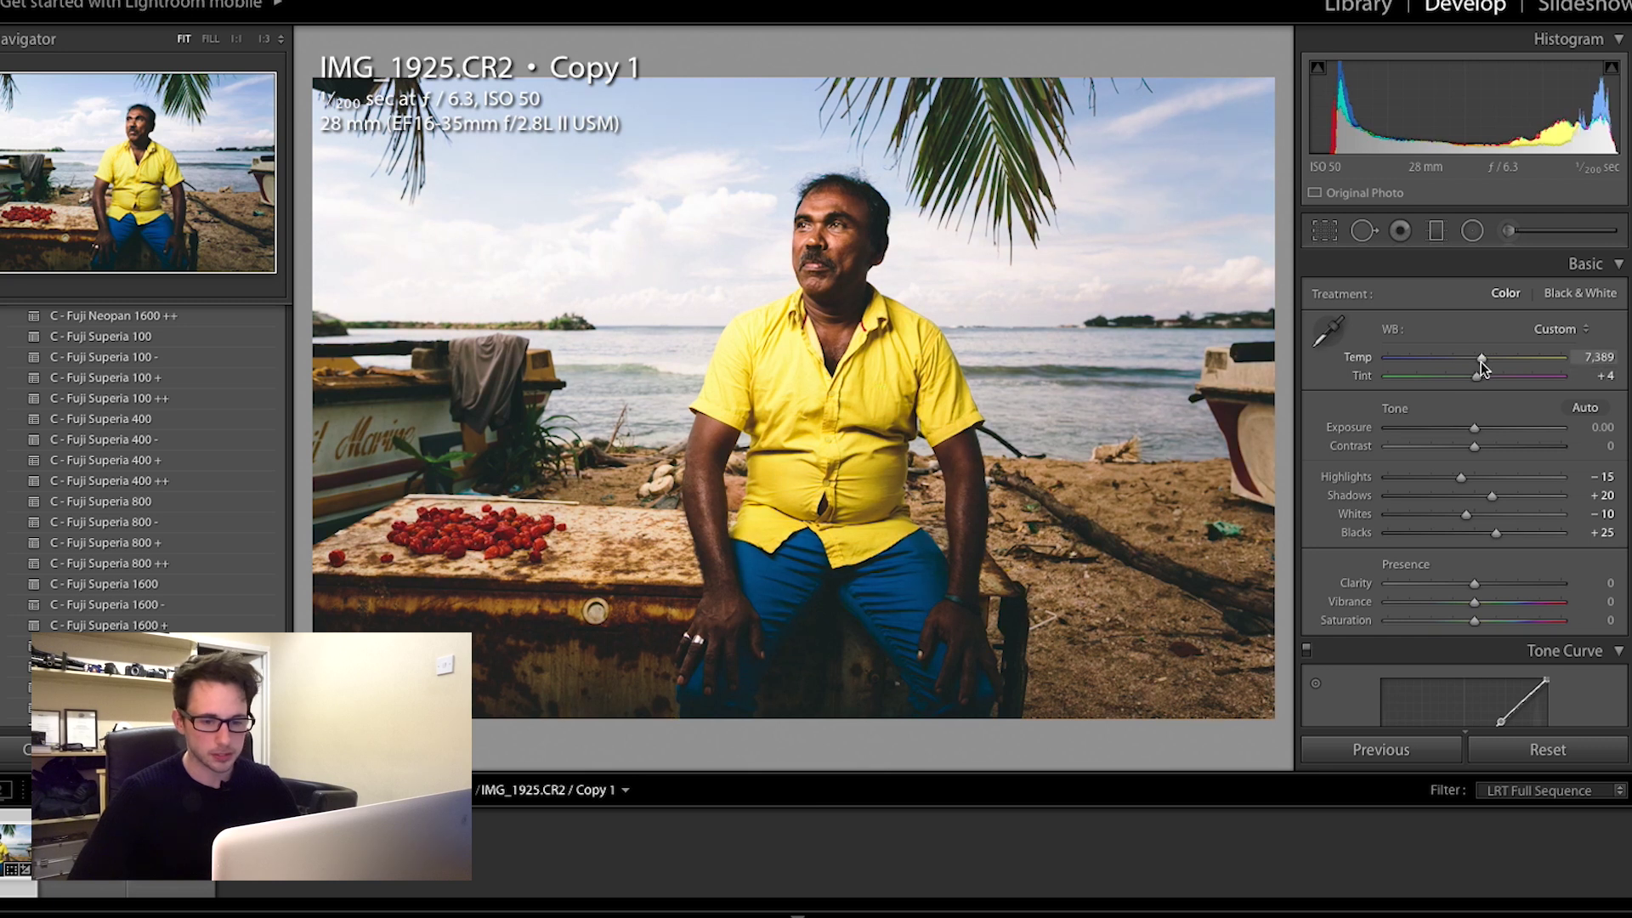
click(1477, 374)
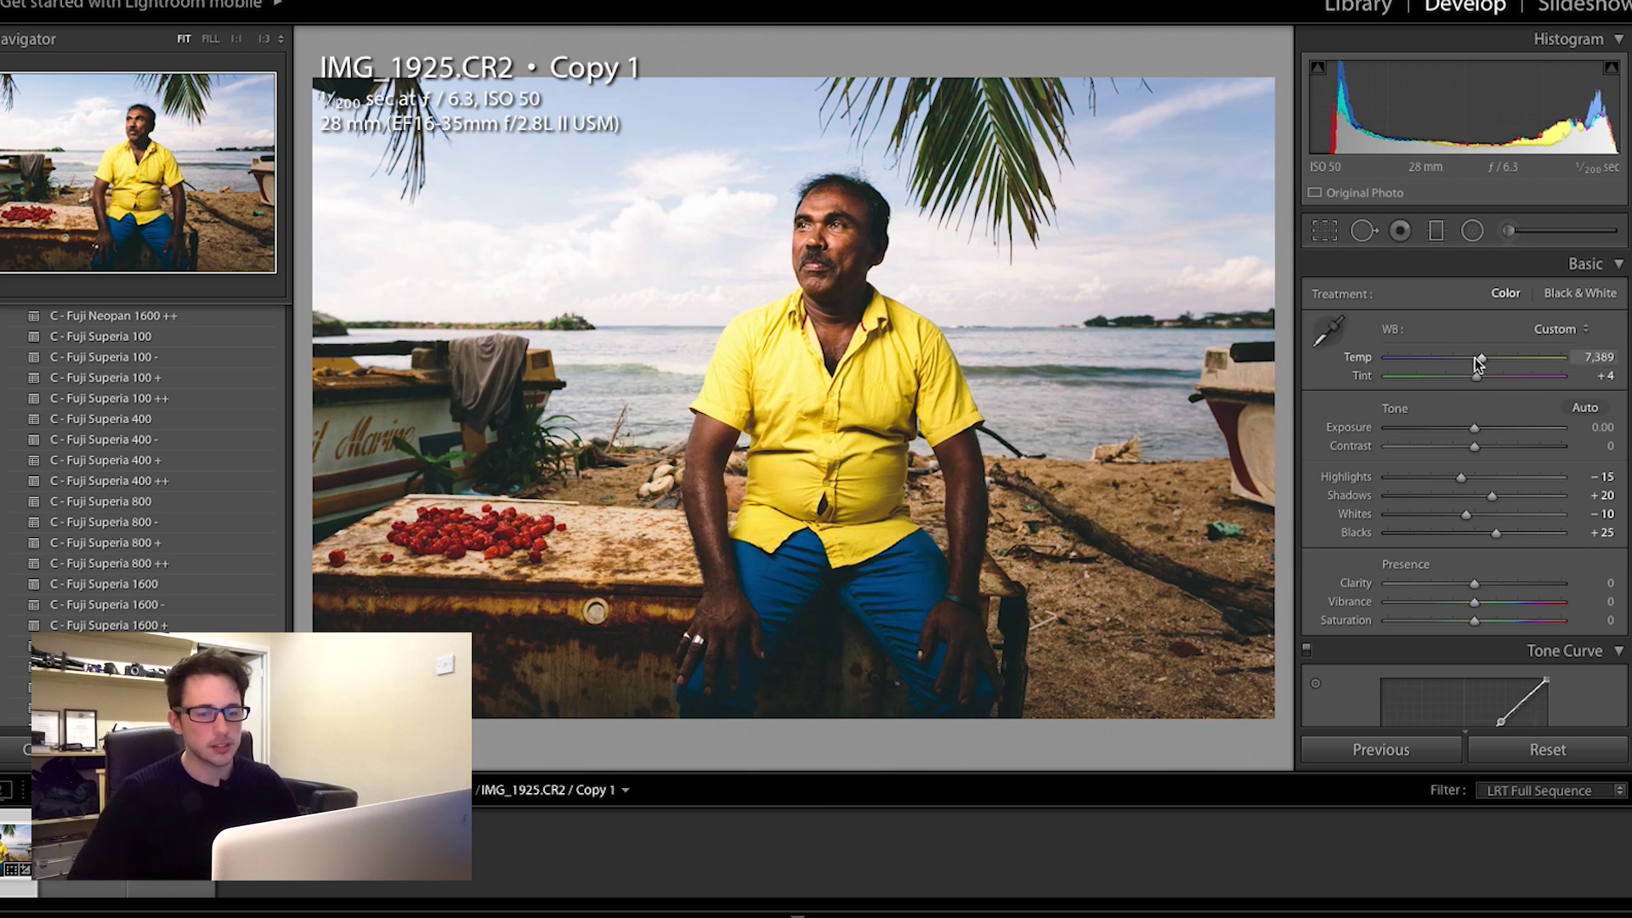
Step: Lower the photo's Exposure to -0.20
scroll(1449, 369, down, 3)
scroll(1444, 361, up, 3)
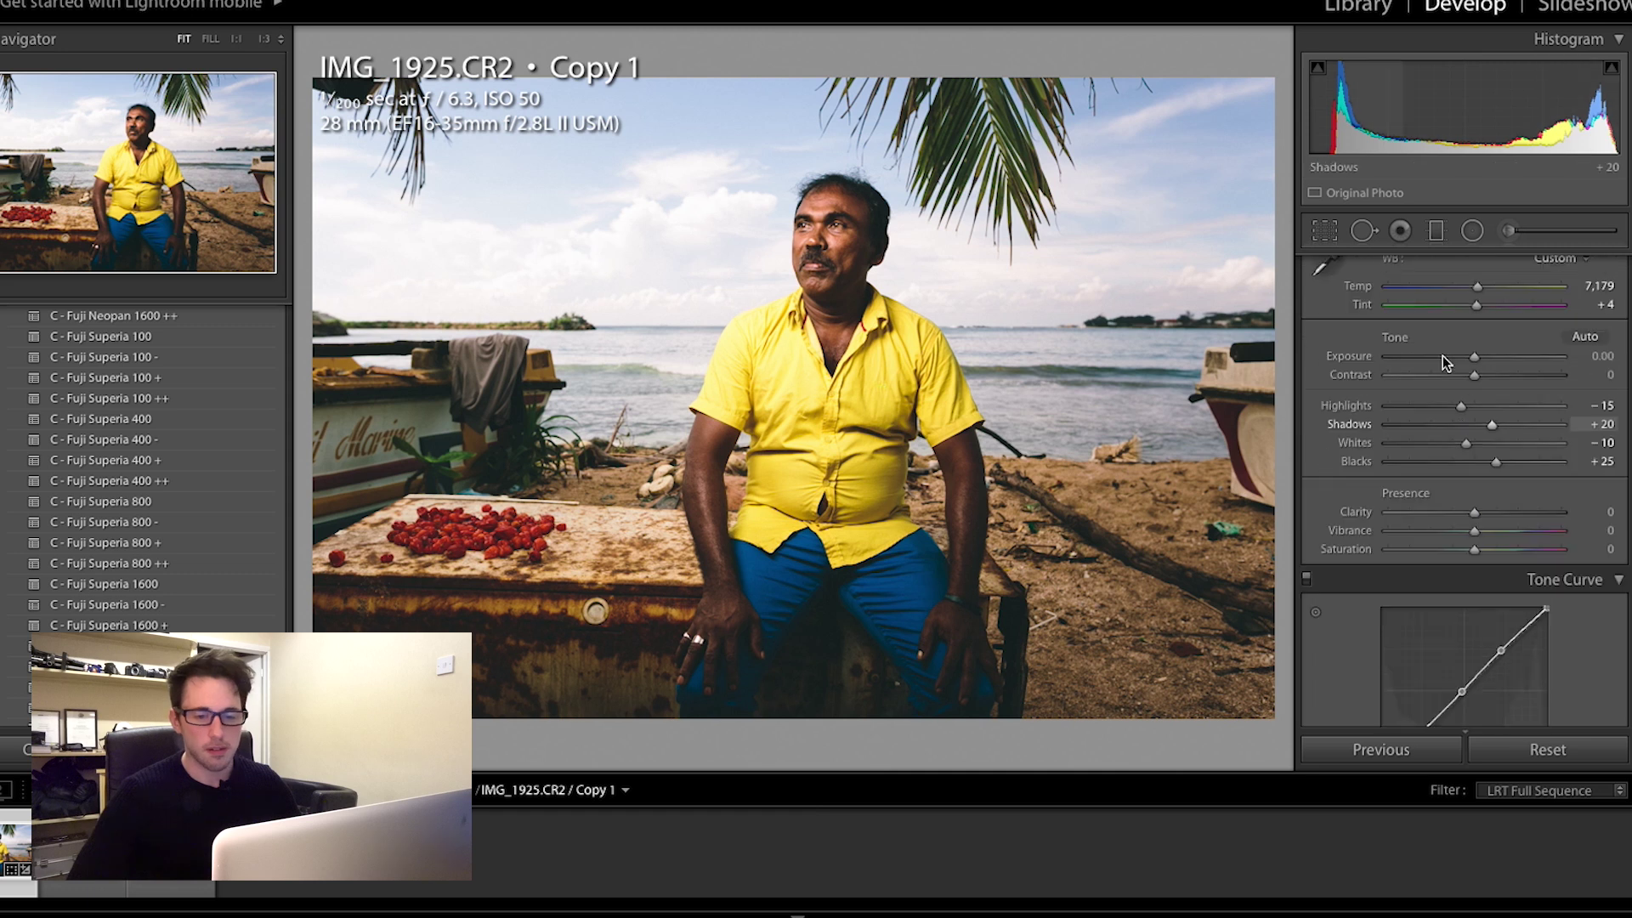
scroll(1442, 356, down, 2)
scroll(1442, 355, up, 2)
scroll(1441, 355, down, 2)
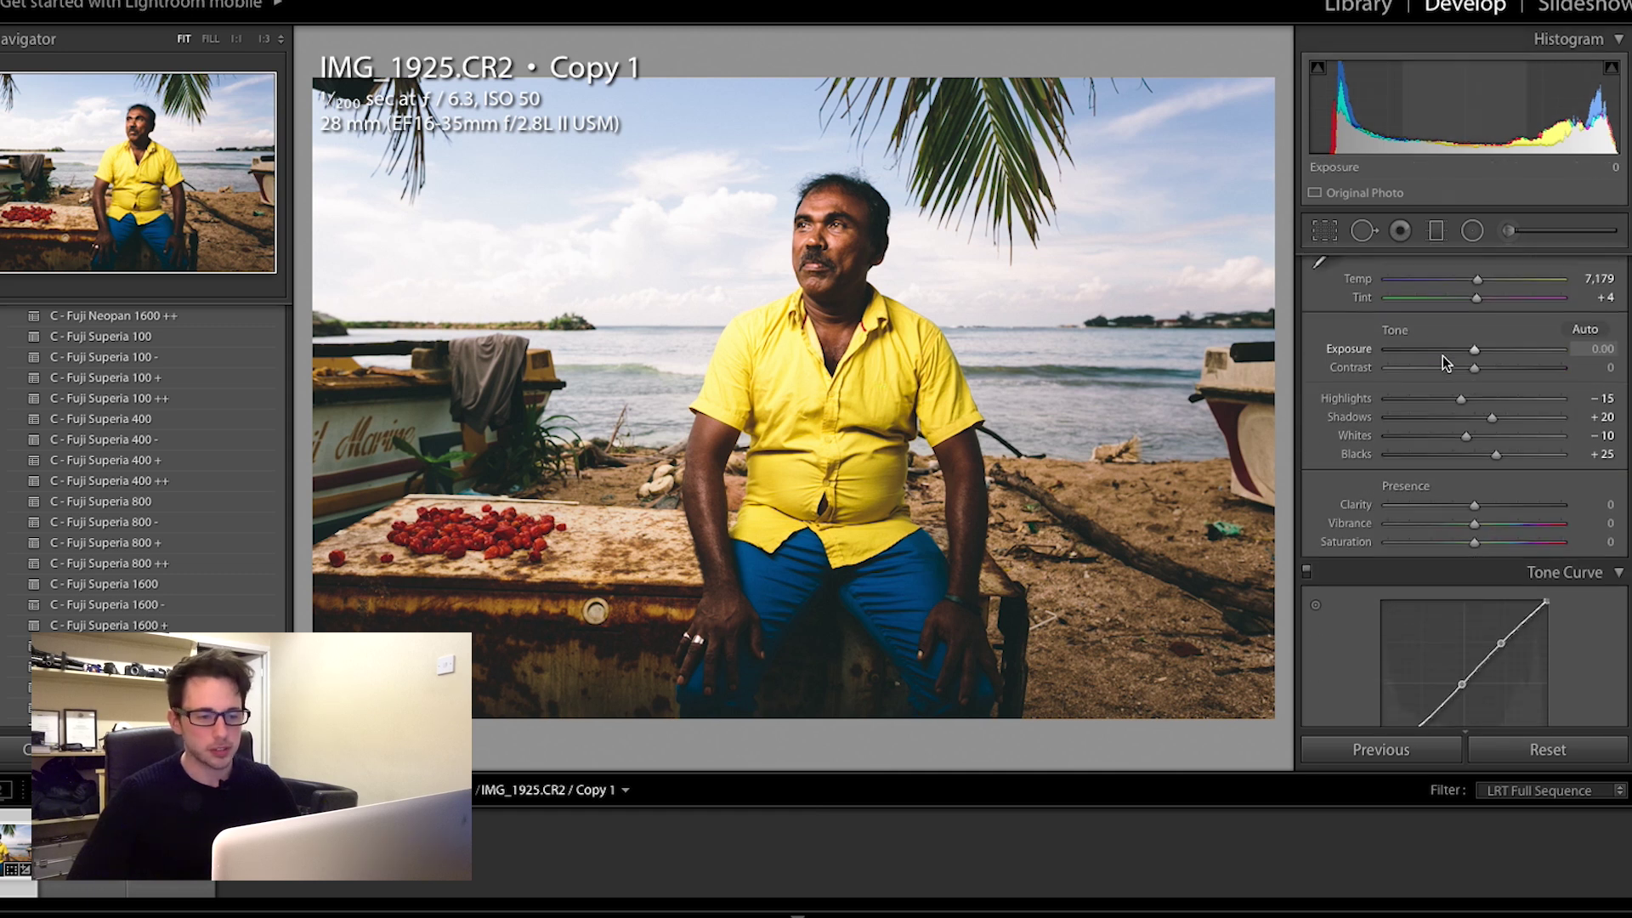
scroll(1471, 347, down, 2)
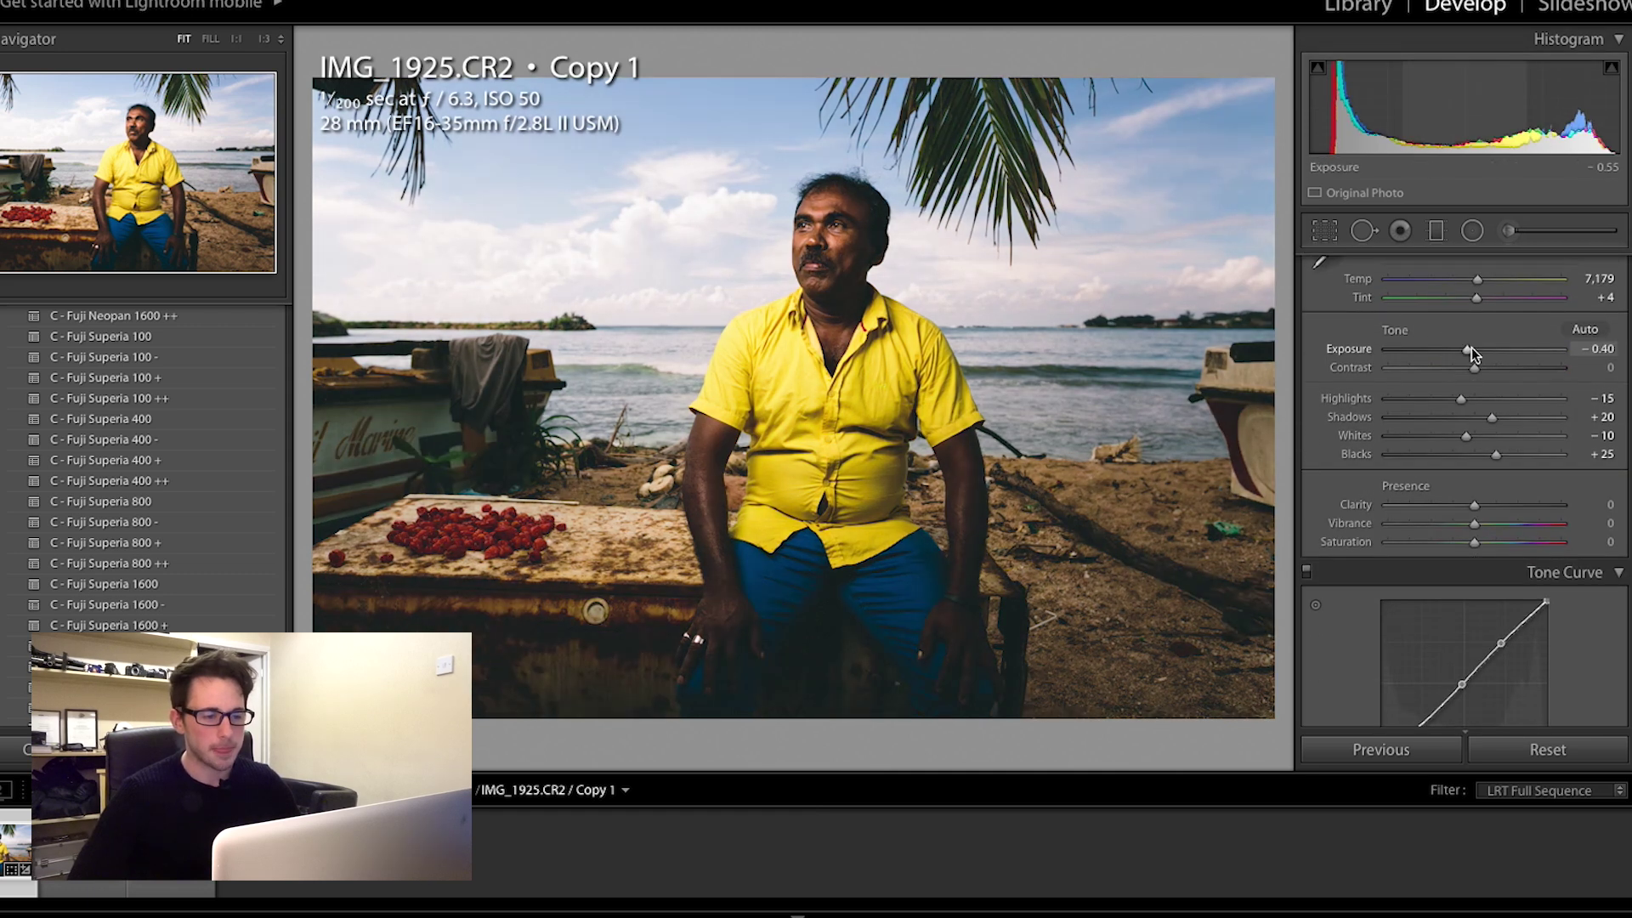
scroll(1471, 347, up, 1)
scroll(1472, 346, down, 3)
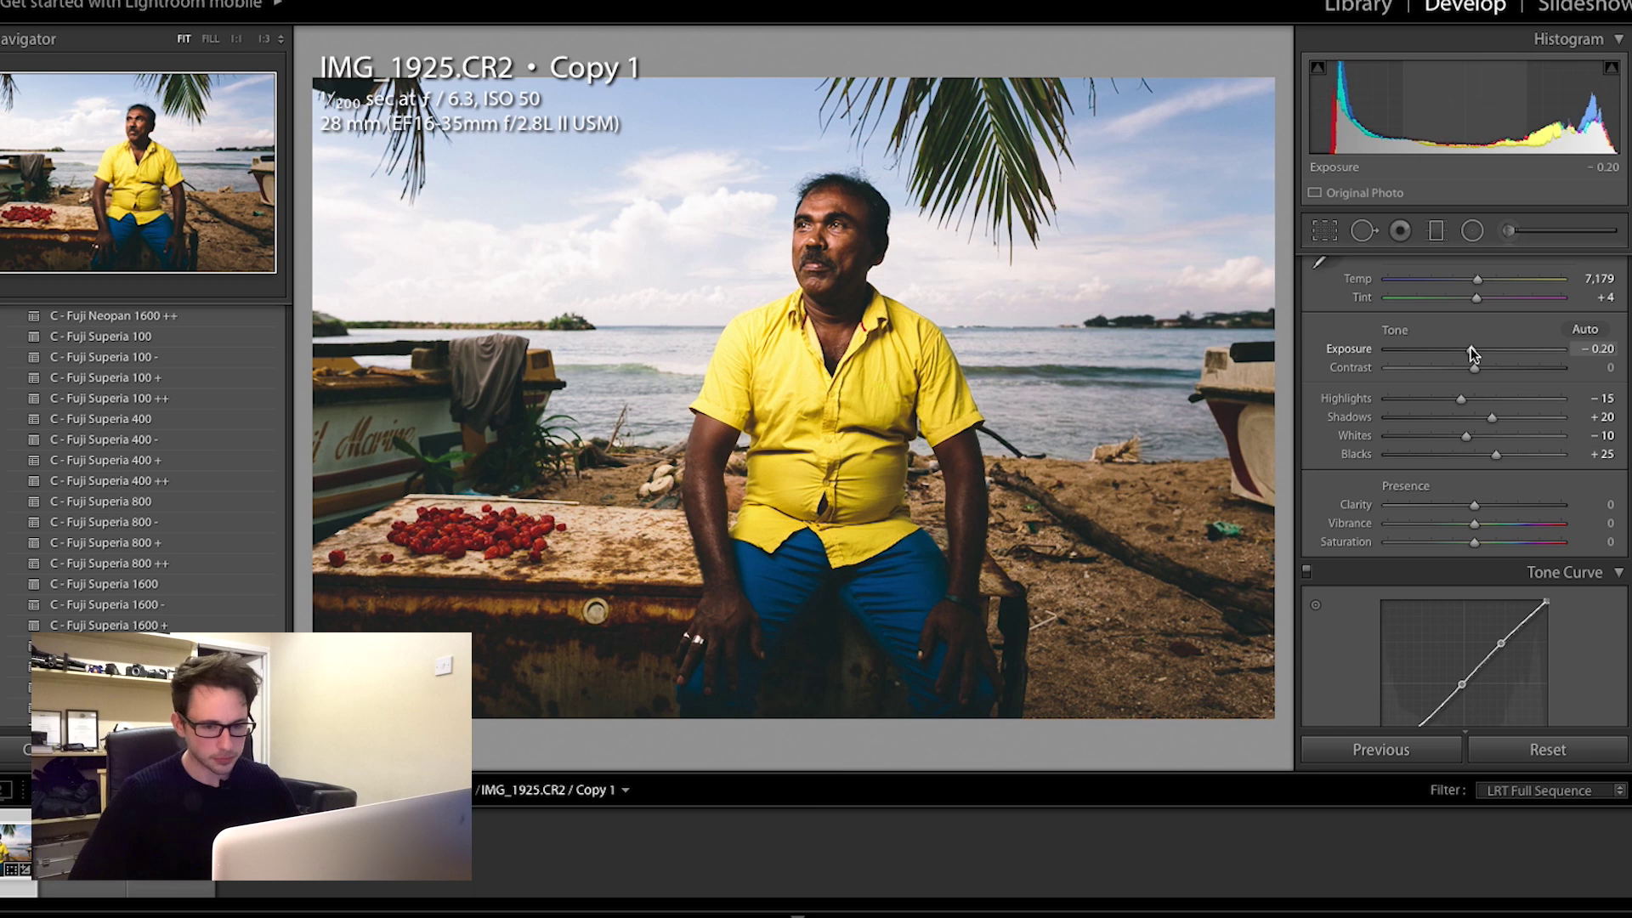
Step: Increase the photo's Clarity to +26
scroll(1445, 361, down, 4)
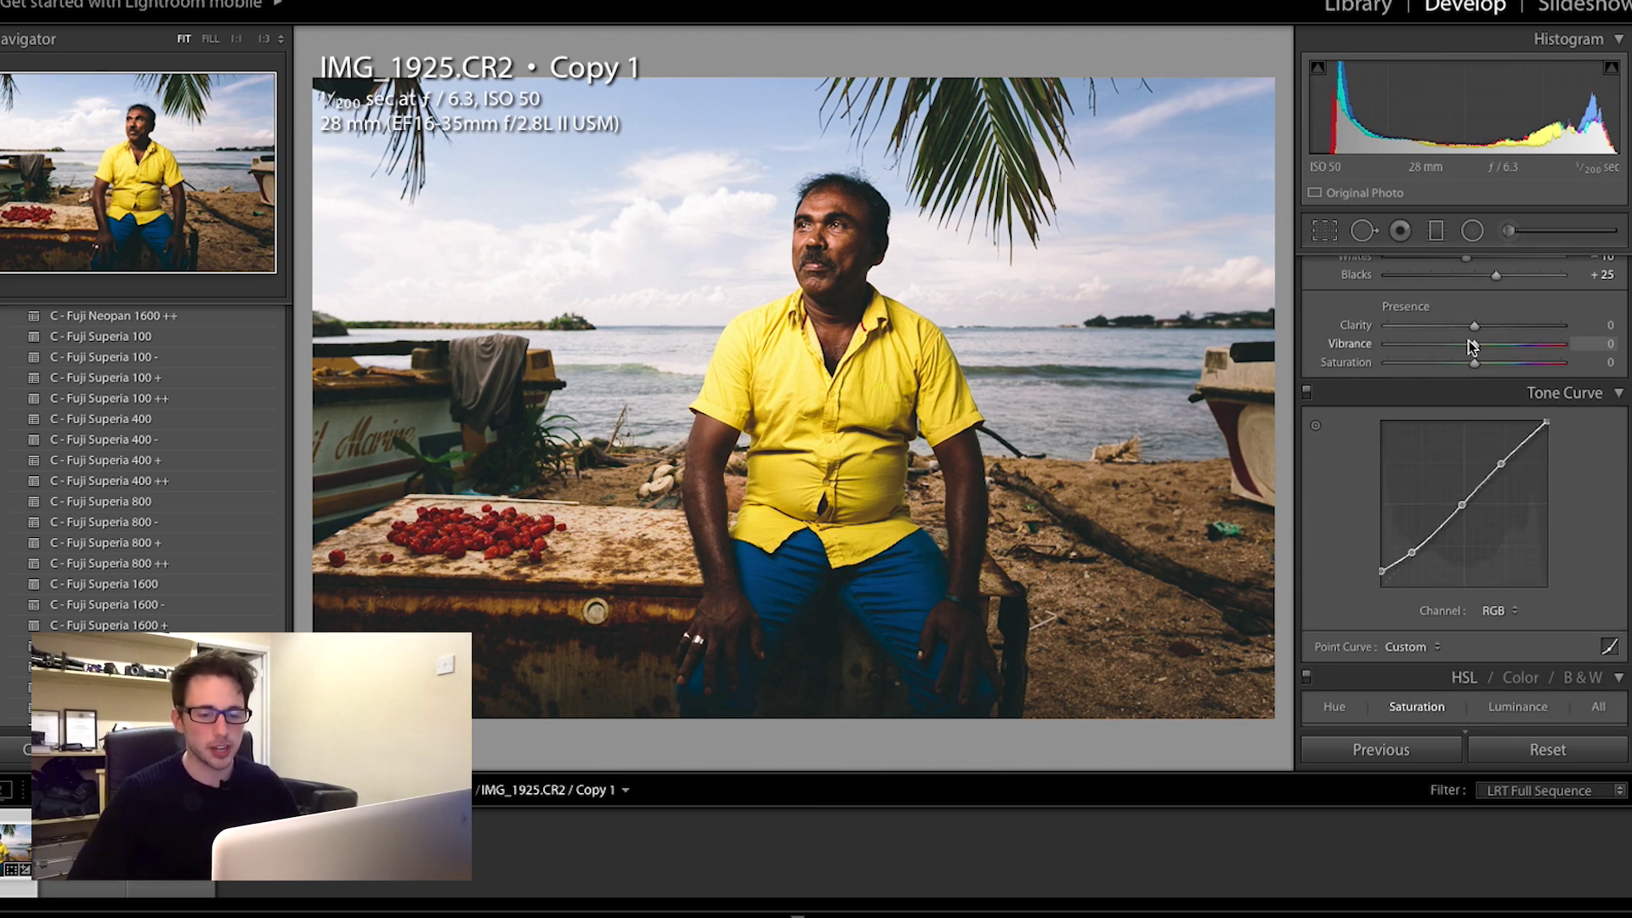
scroll(1468, 404, up, 2)
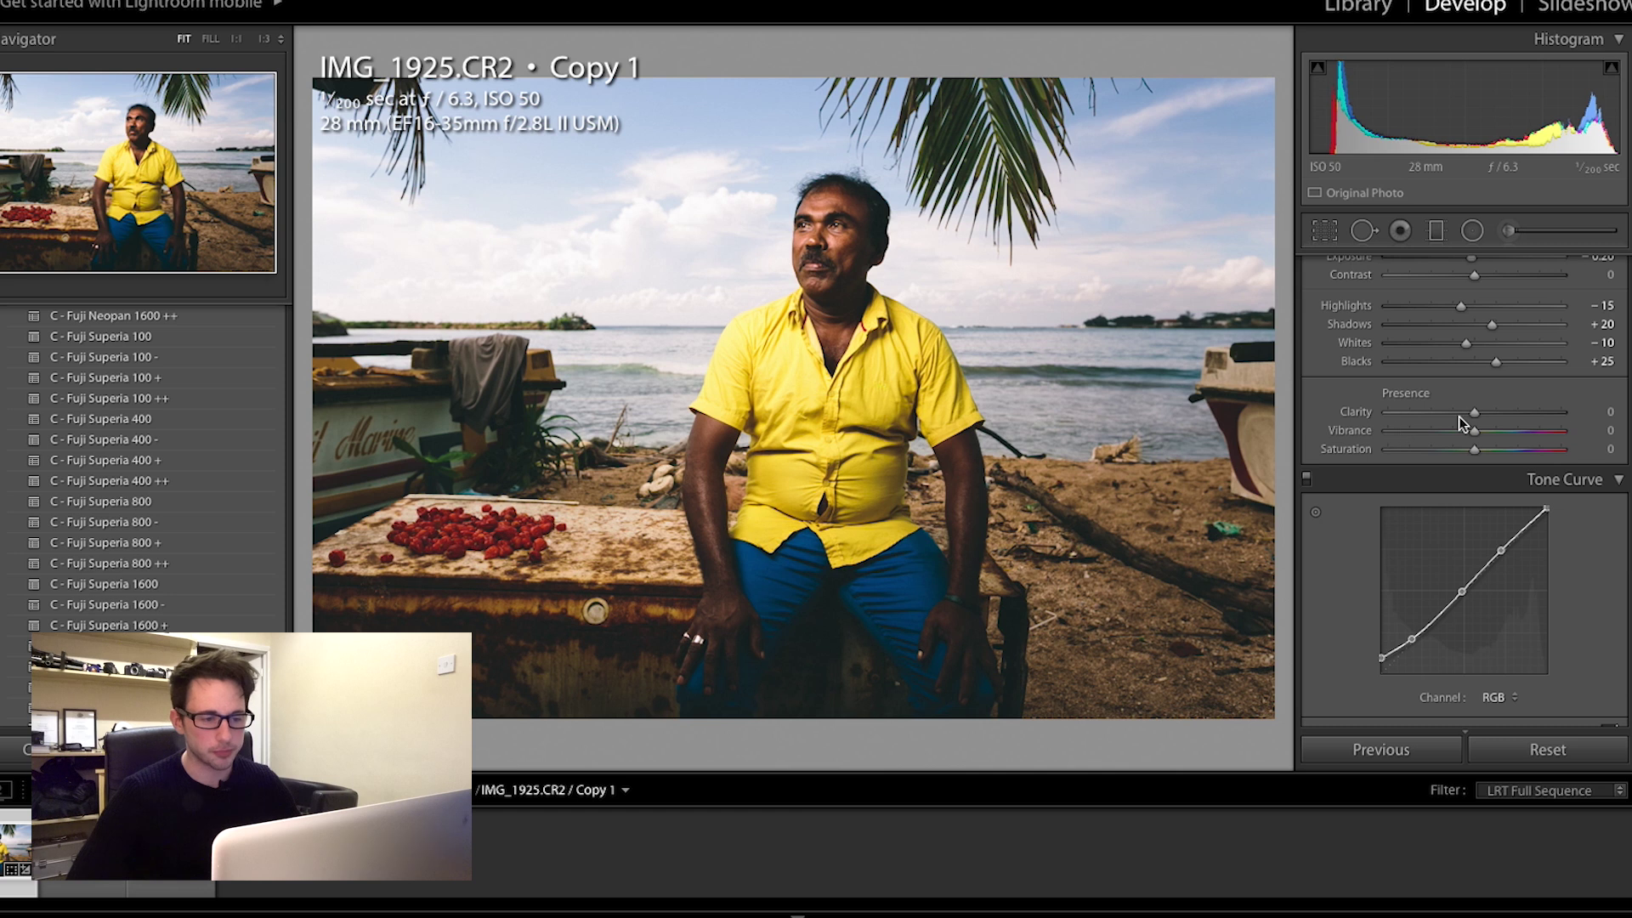
drag(1454, 415, 1441, 415)
drag(1501, 408, 1494, 406)
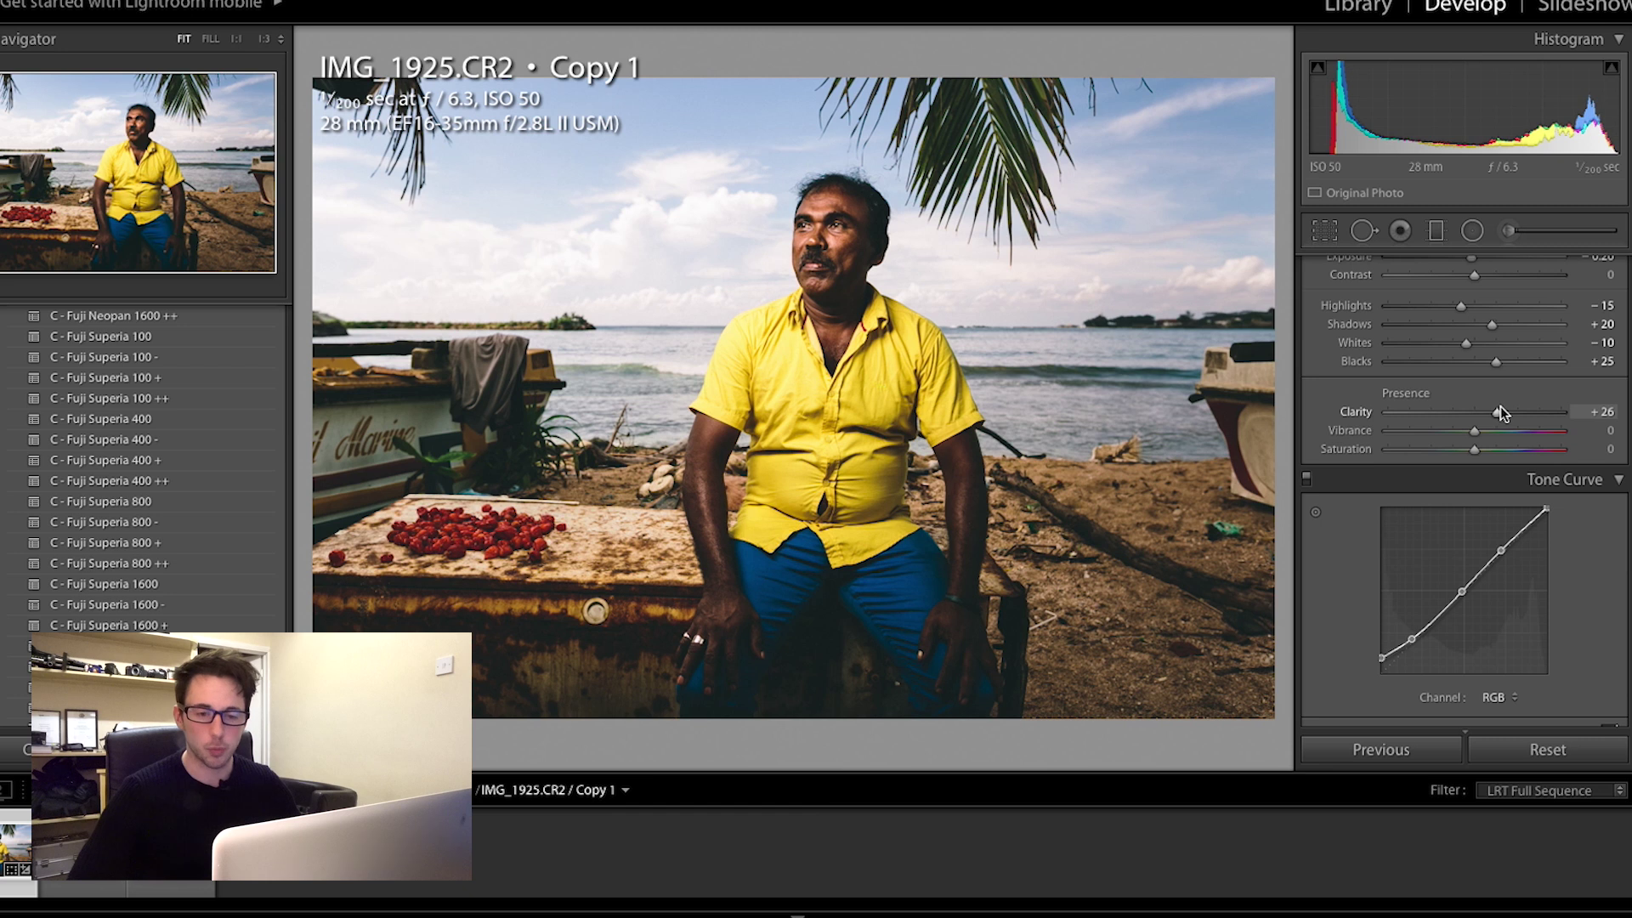
Step: Raise the photo's Shadows to +43 and lower its Highlights to -71
scroll(1494, 399, up, 4)
scroll(1472, 429, down, 2)
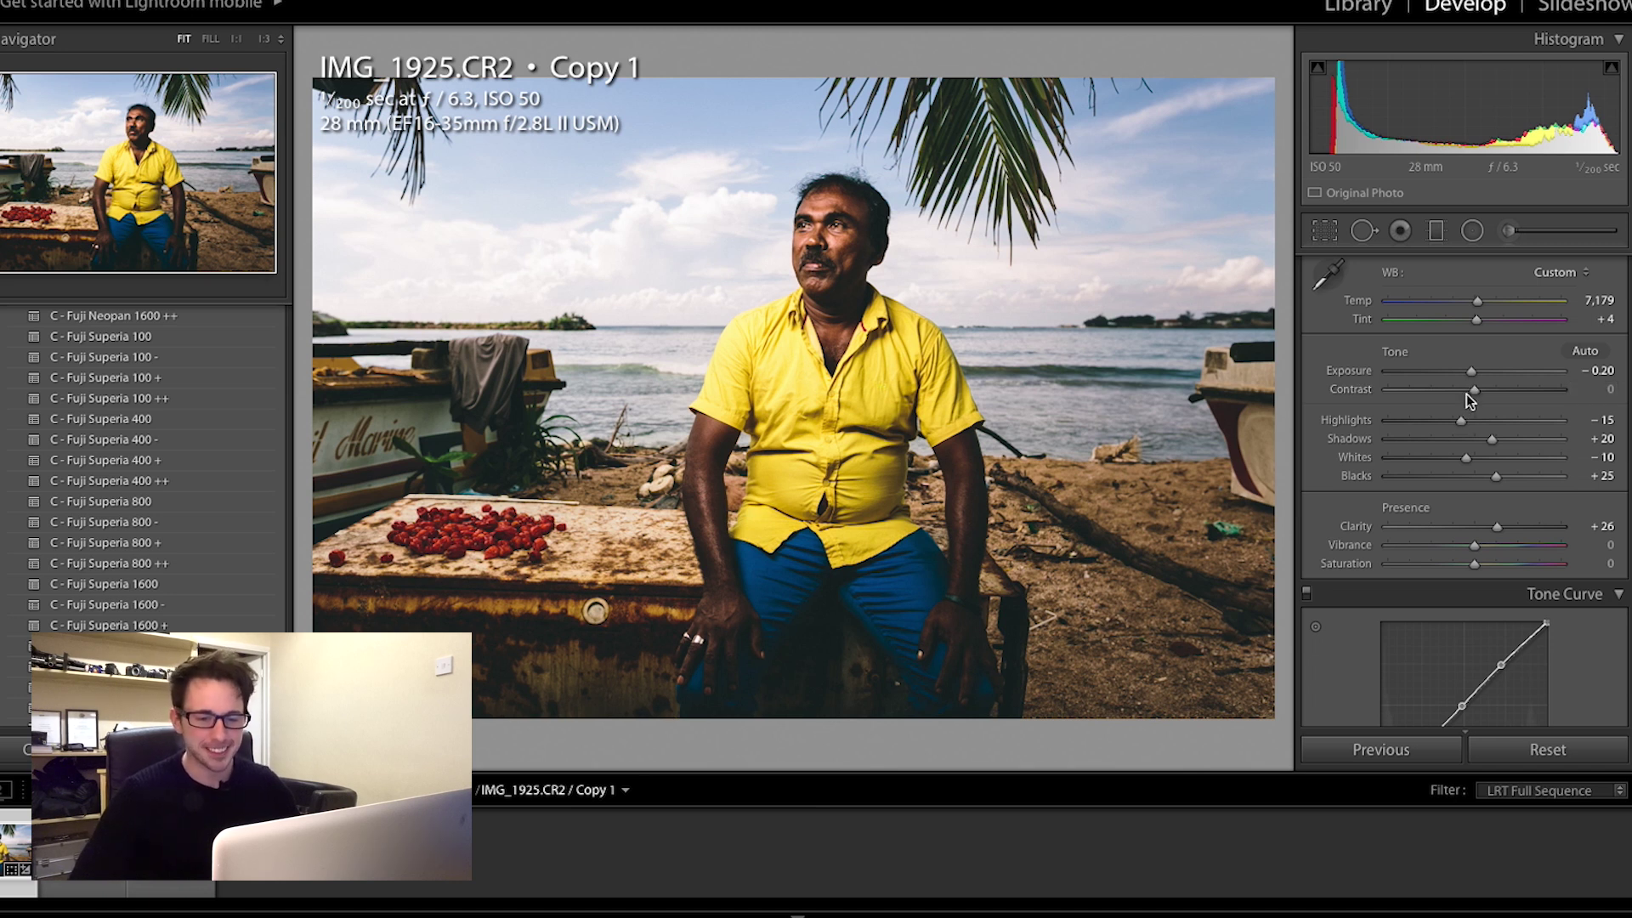
mouse_move(1490, 434)
mouse_down()
mouse_move(1532, 441)
mouse_move(1510, 433)
mouse_up()
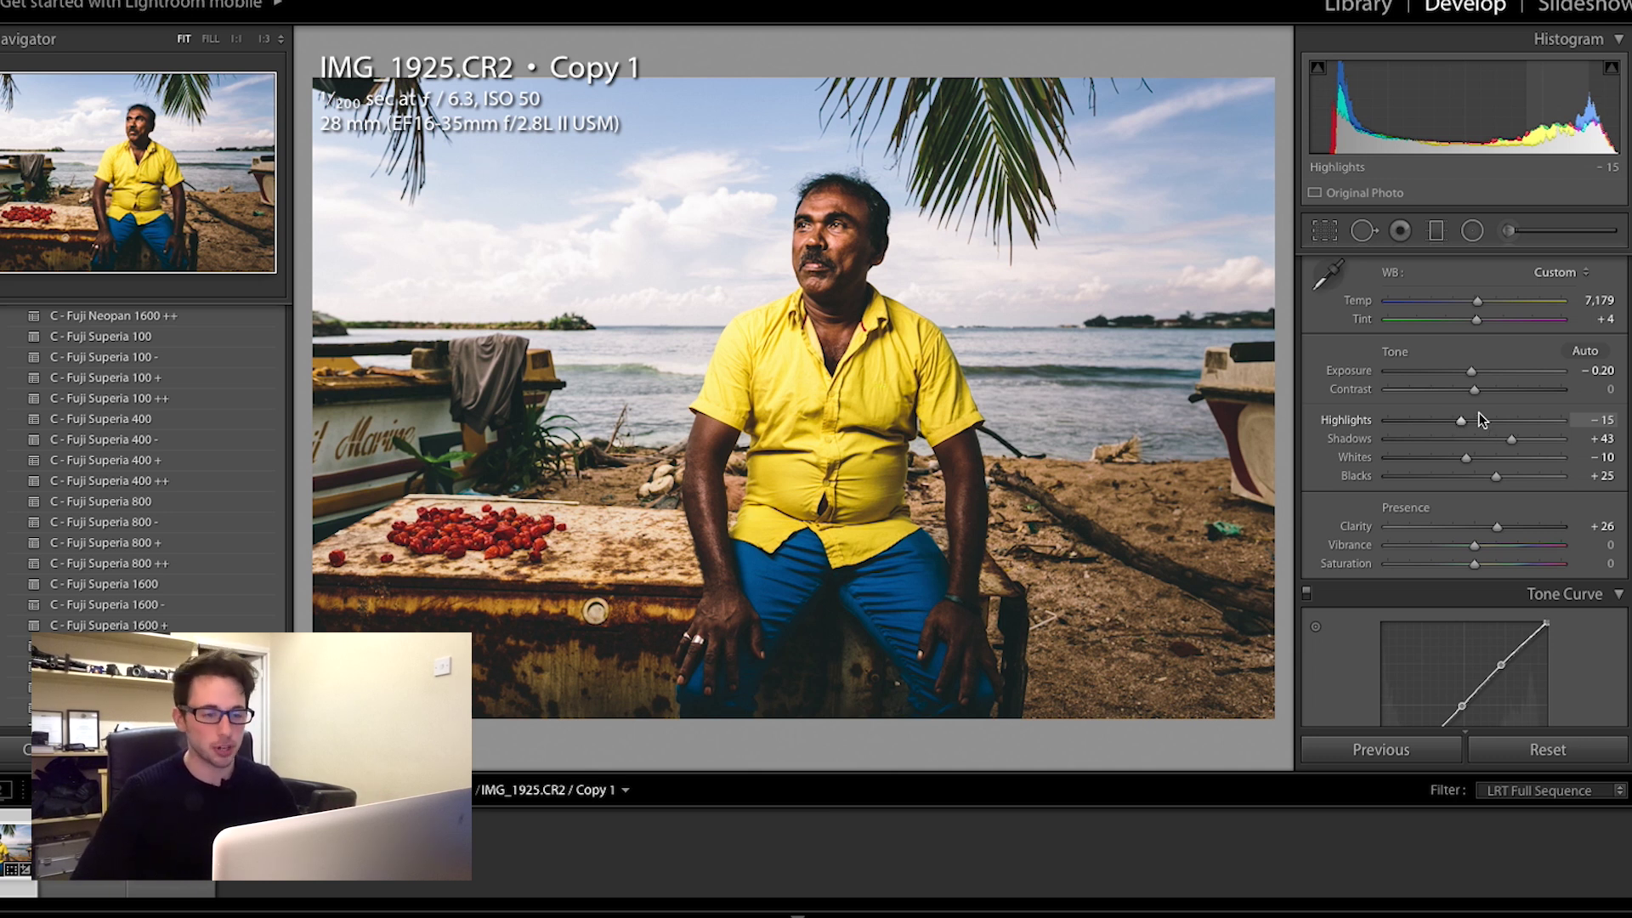
drag(1457, 421, 1413, 421)
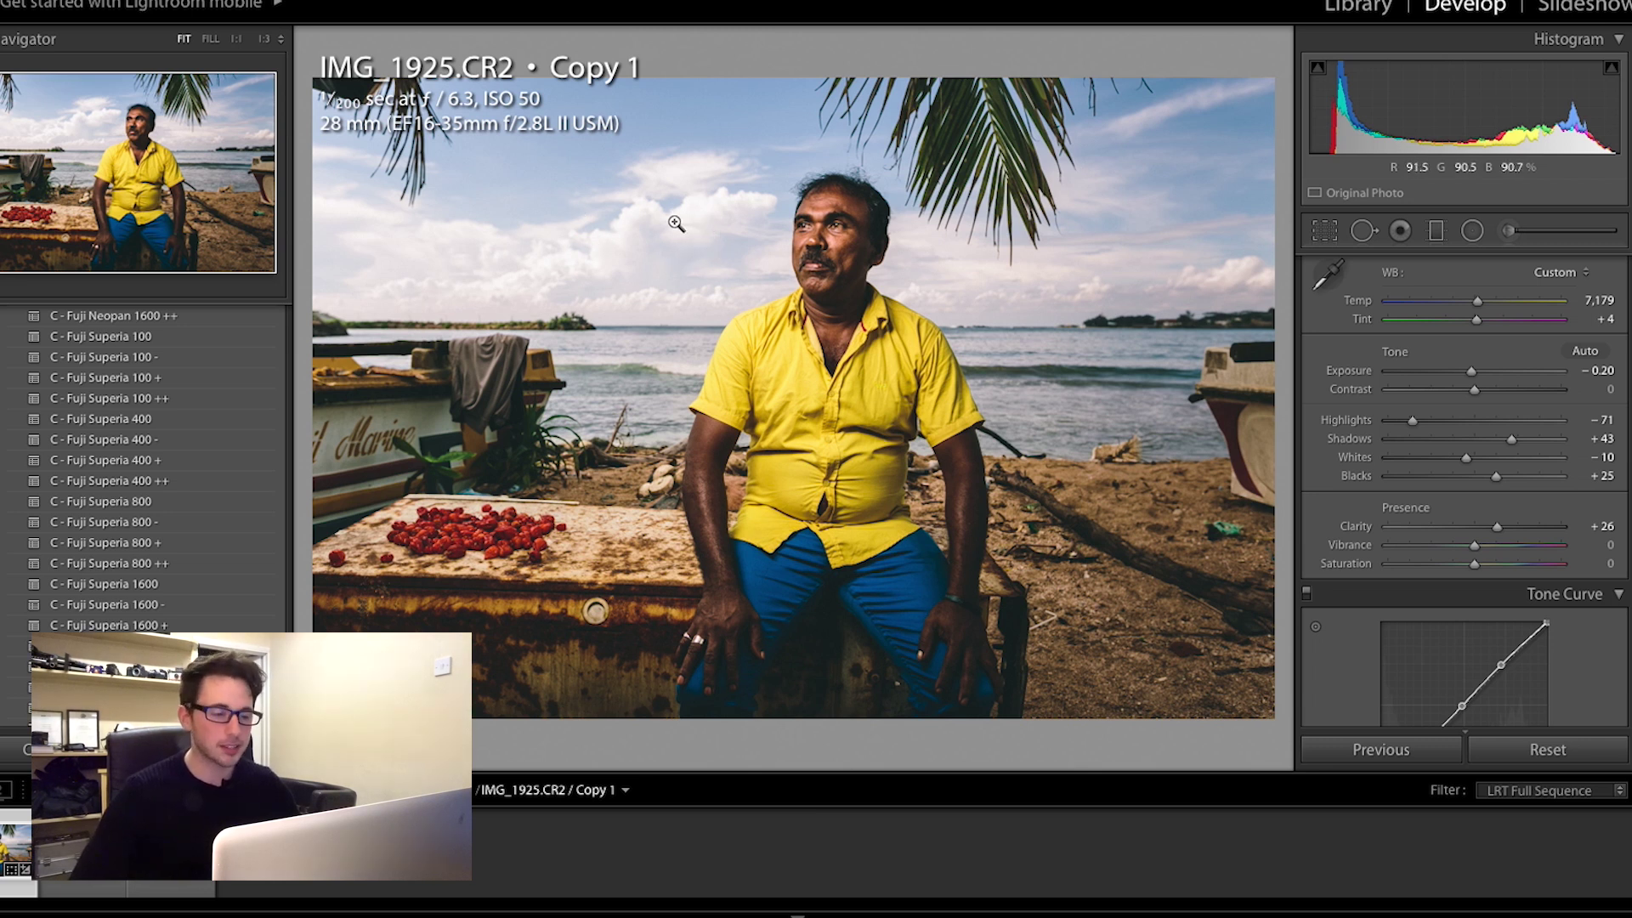
Step: Set the photo's Contrast to +10 and its Exposure to -0.35
mouse_move(1472, 372)
mouse_down()
mouse_move(1449, 371)
mouse_move(1472, 372)
mouse_up()
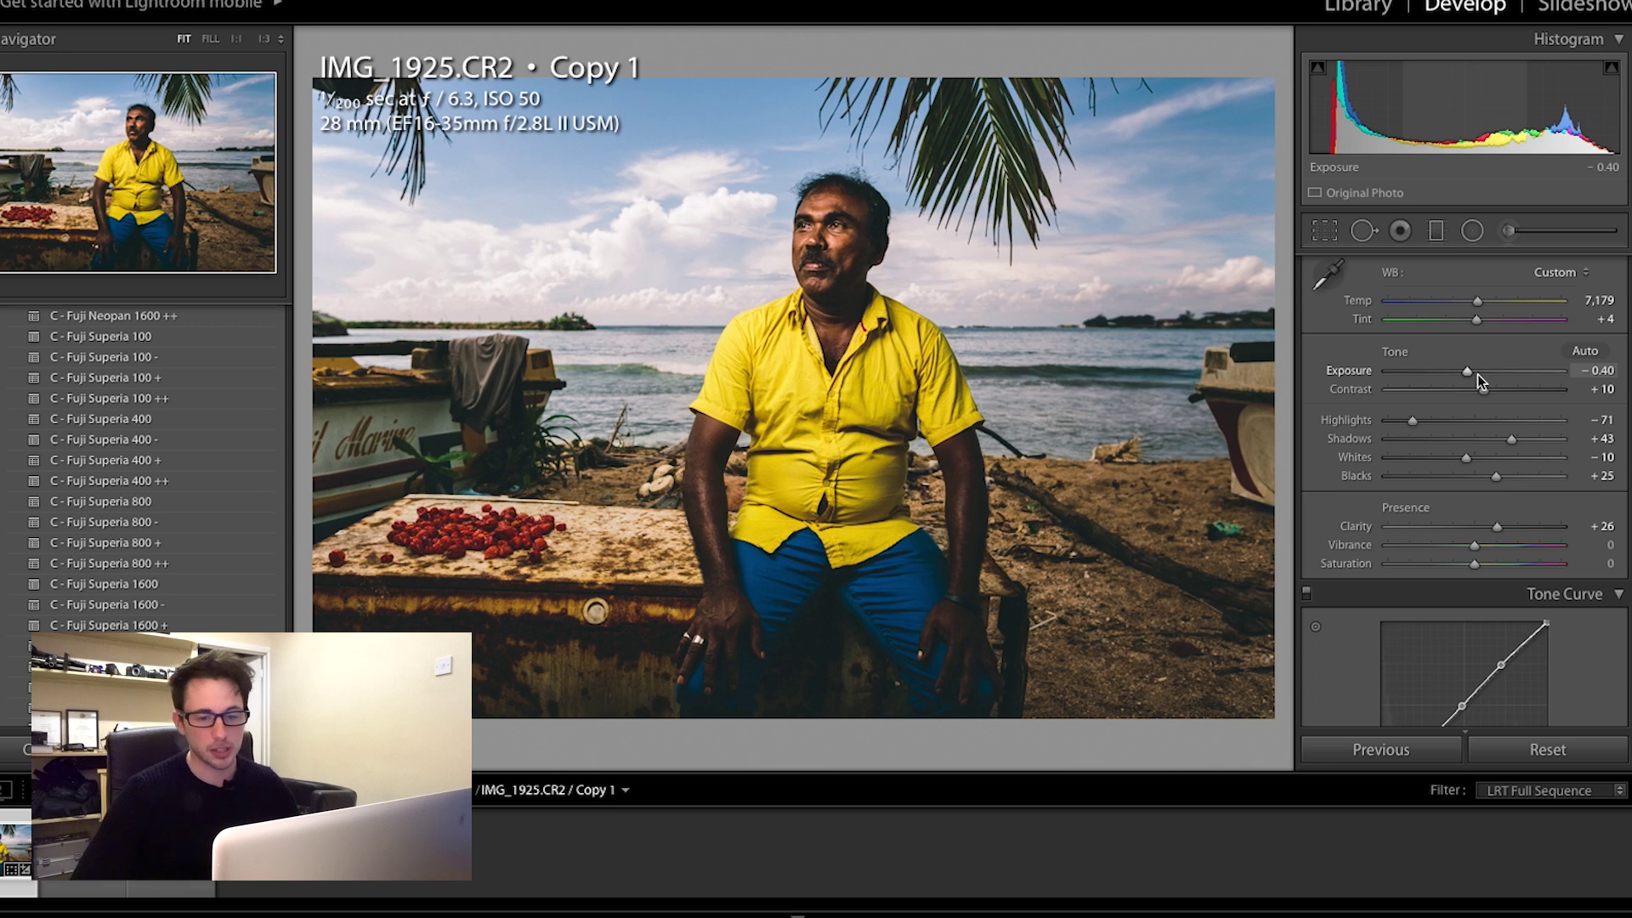
drag(1462, 373, 1467, 372)
scroll(149, 440, up, 4)
scroll(148, 440, down, 3)
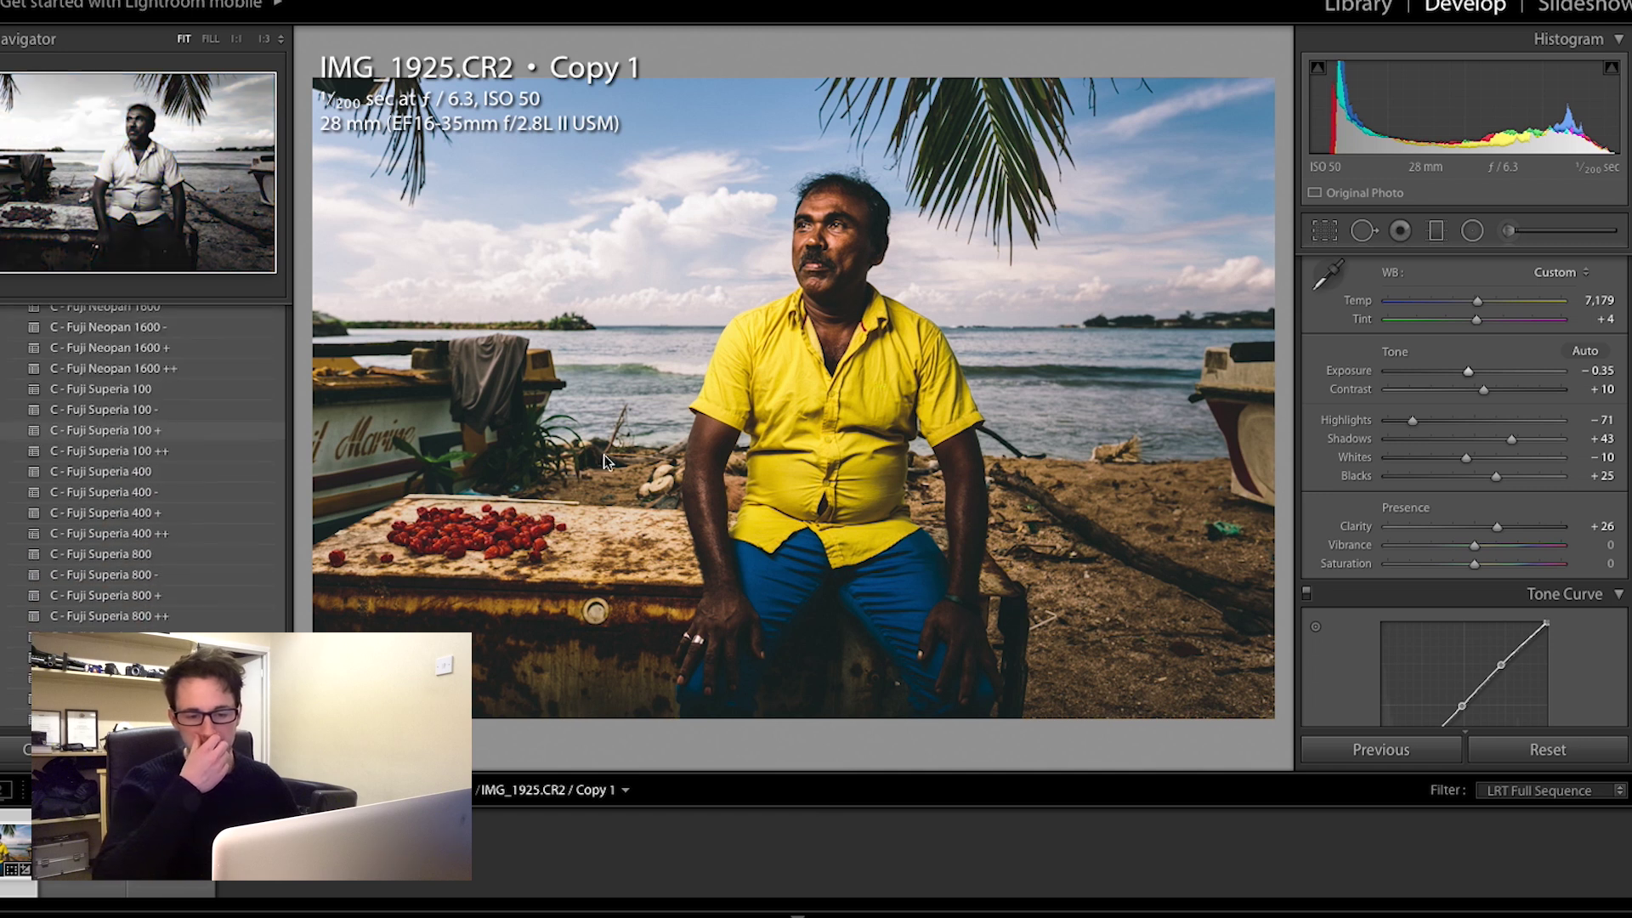
Step: Raise the black point of the RGB tone curve to an output of 12.9% to fade the shadows
scroll(1470, 451, down, 5)
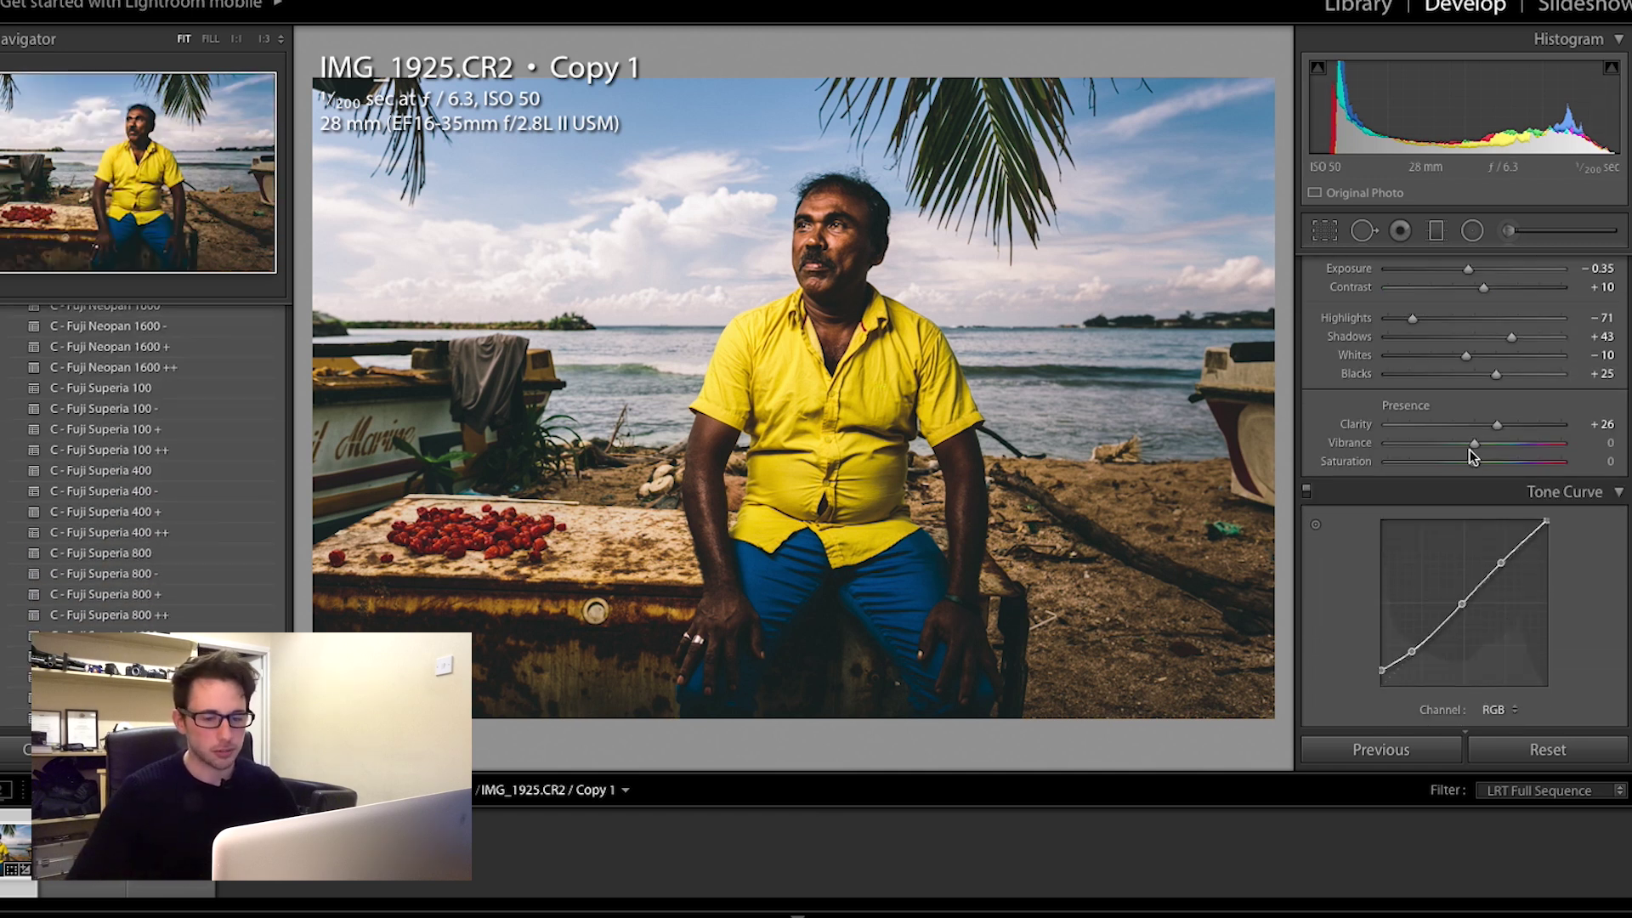
scroll(1460, 344, down, 4)
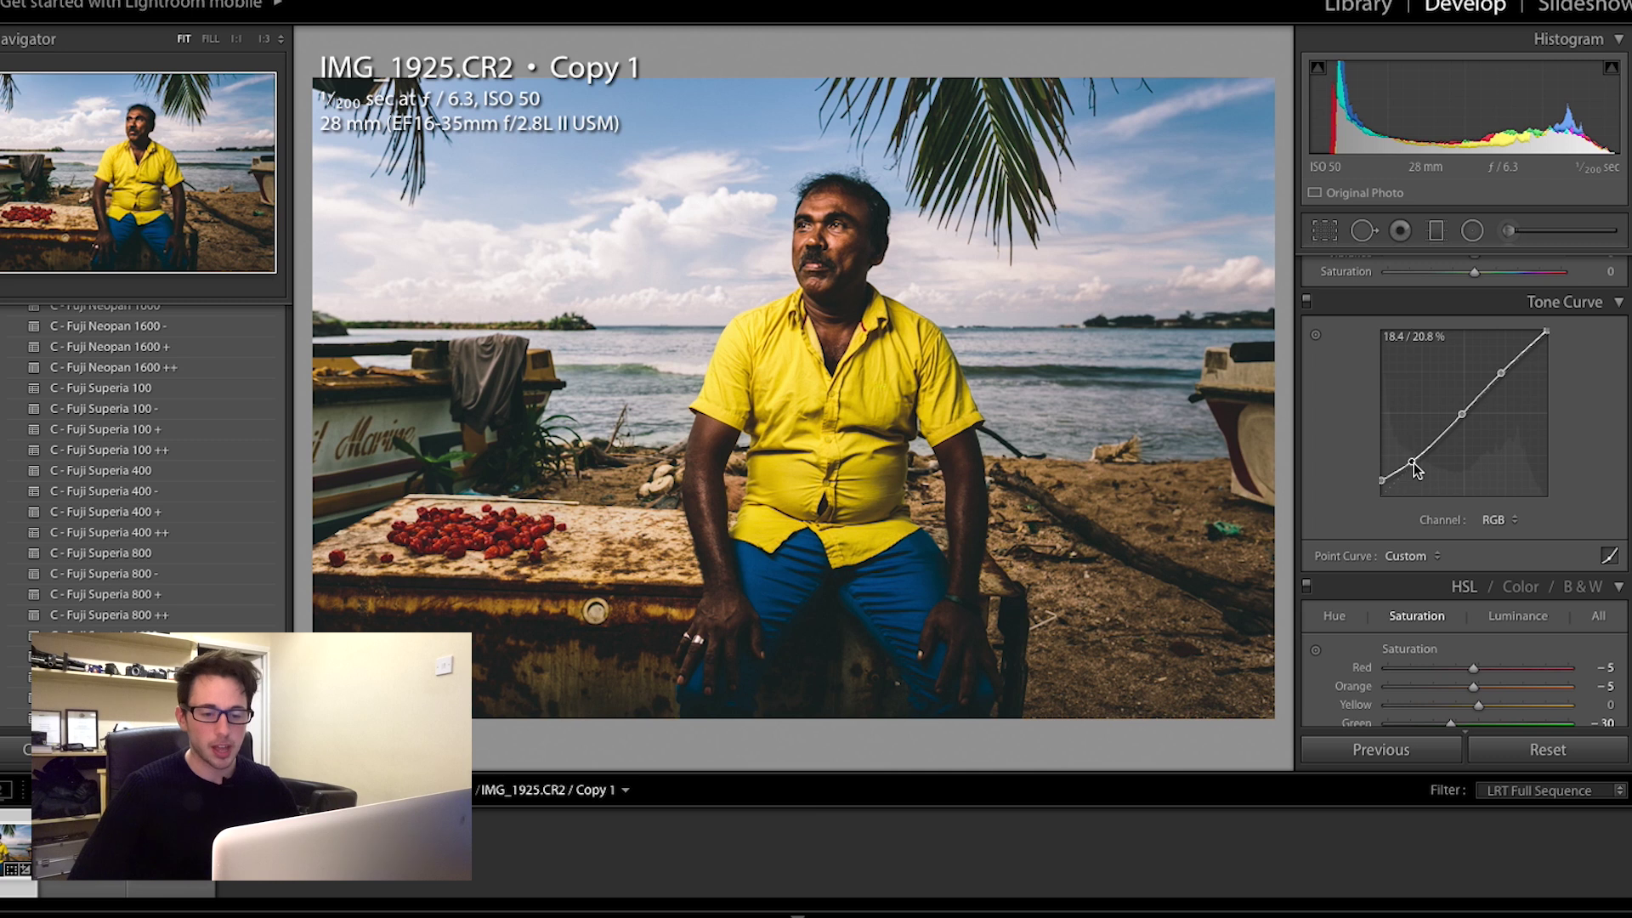
mouse_move(1382, 480)
mouse_down()
mouse_move(1382, 494)
mouse_move(1382, 475)
mouse_up()
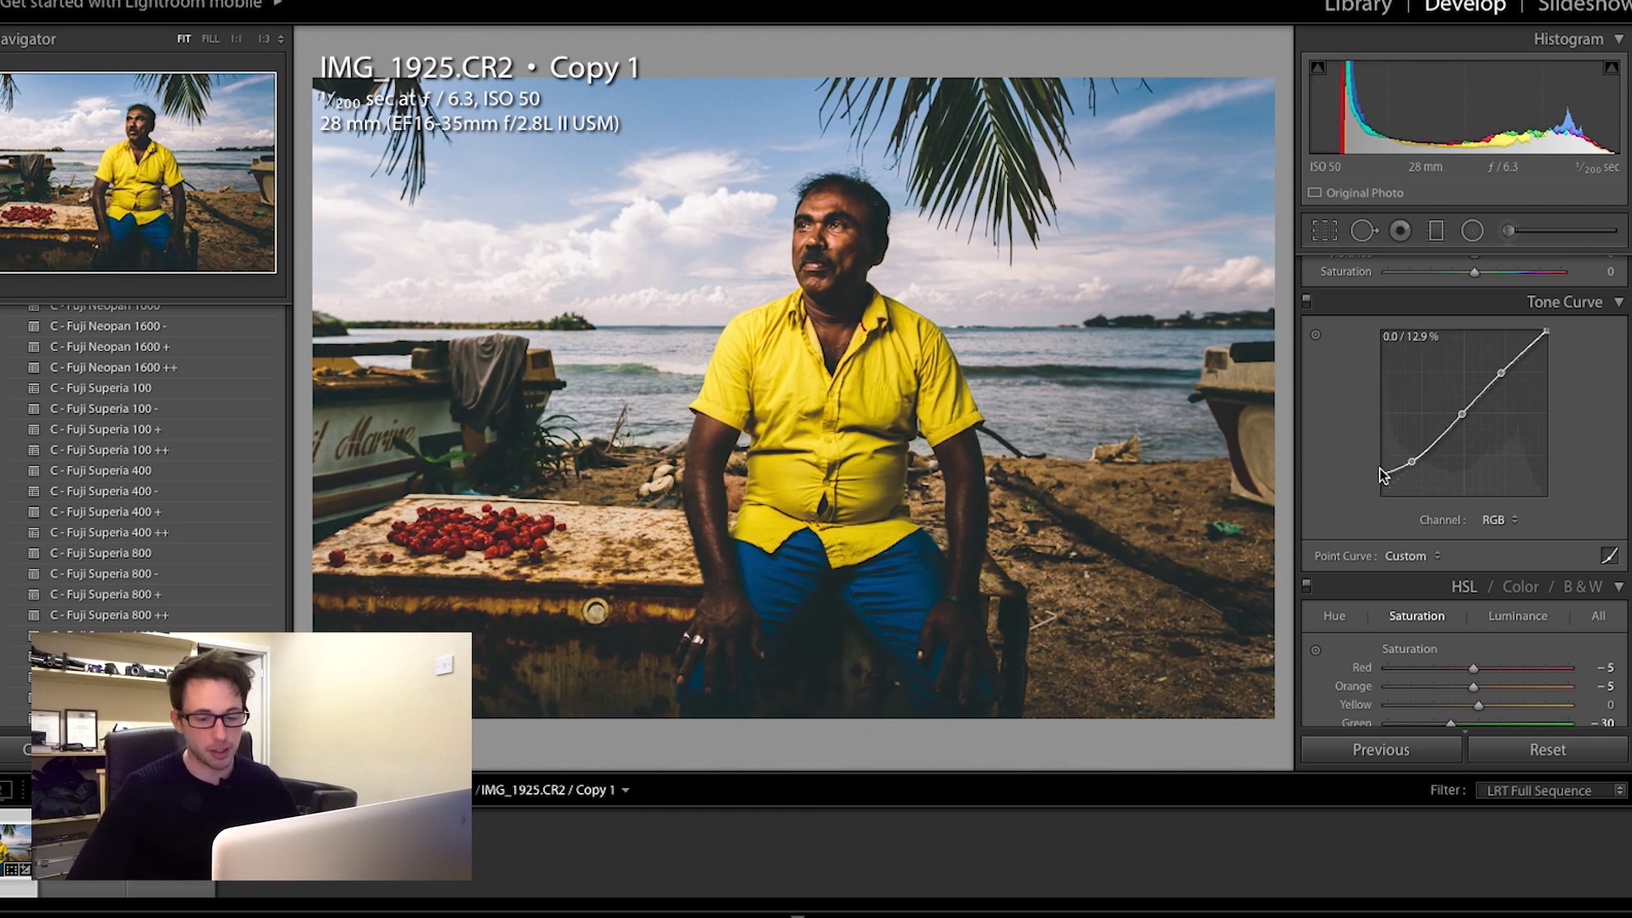
Step: Tint the highlights with Split Toning, using a Hue of 63 and a Saturation of 22
scroll(1382, 459, down, 2)
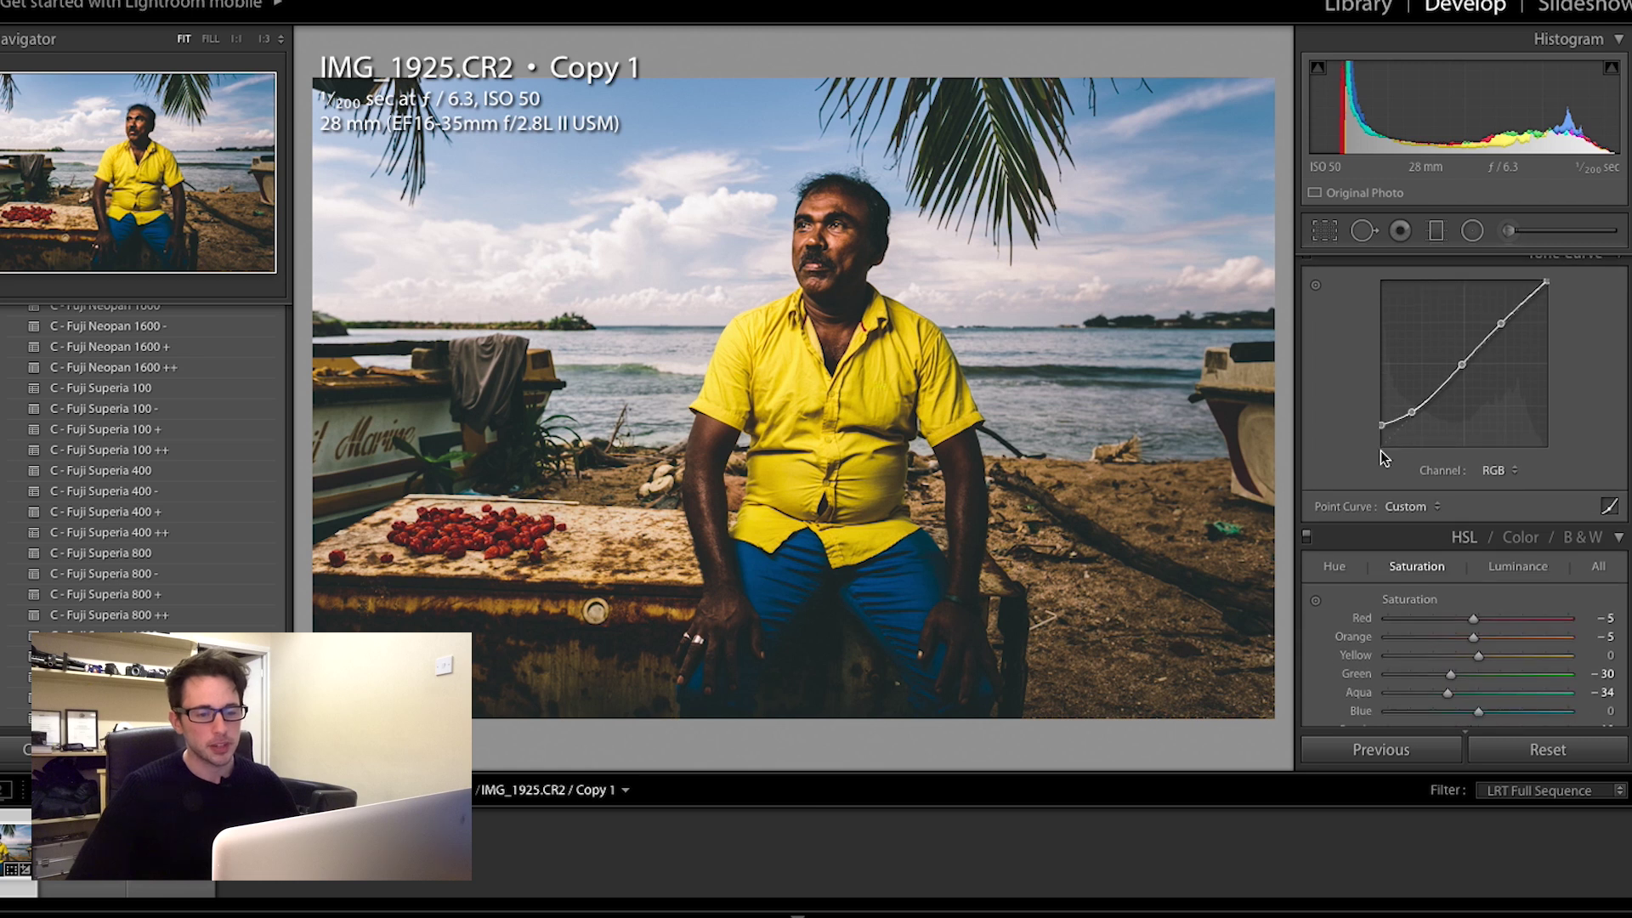
scroll(1382, 455, down, 15)
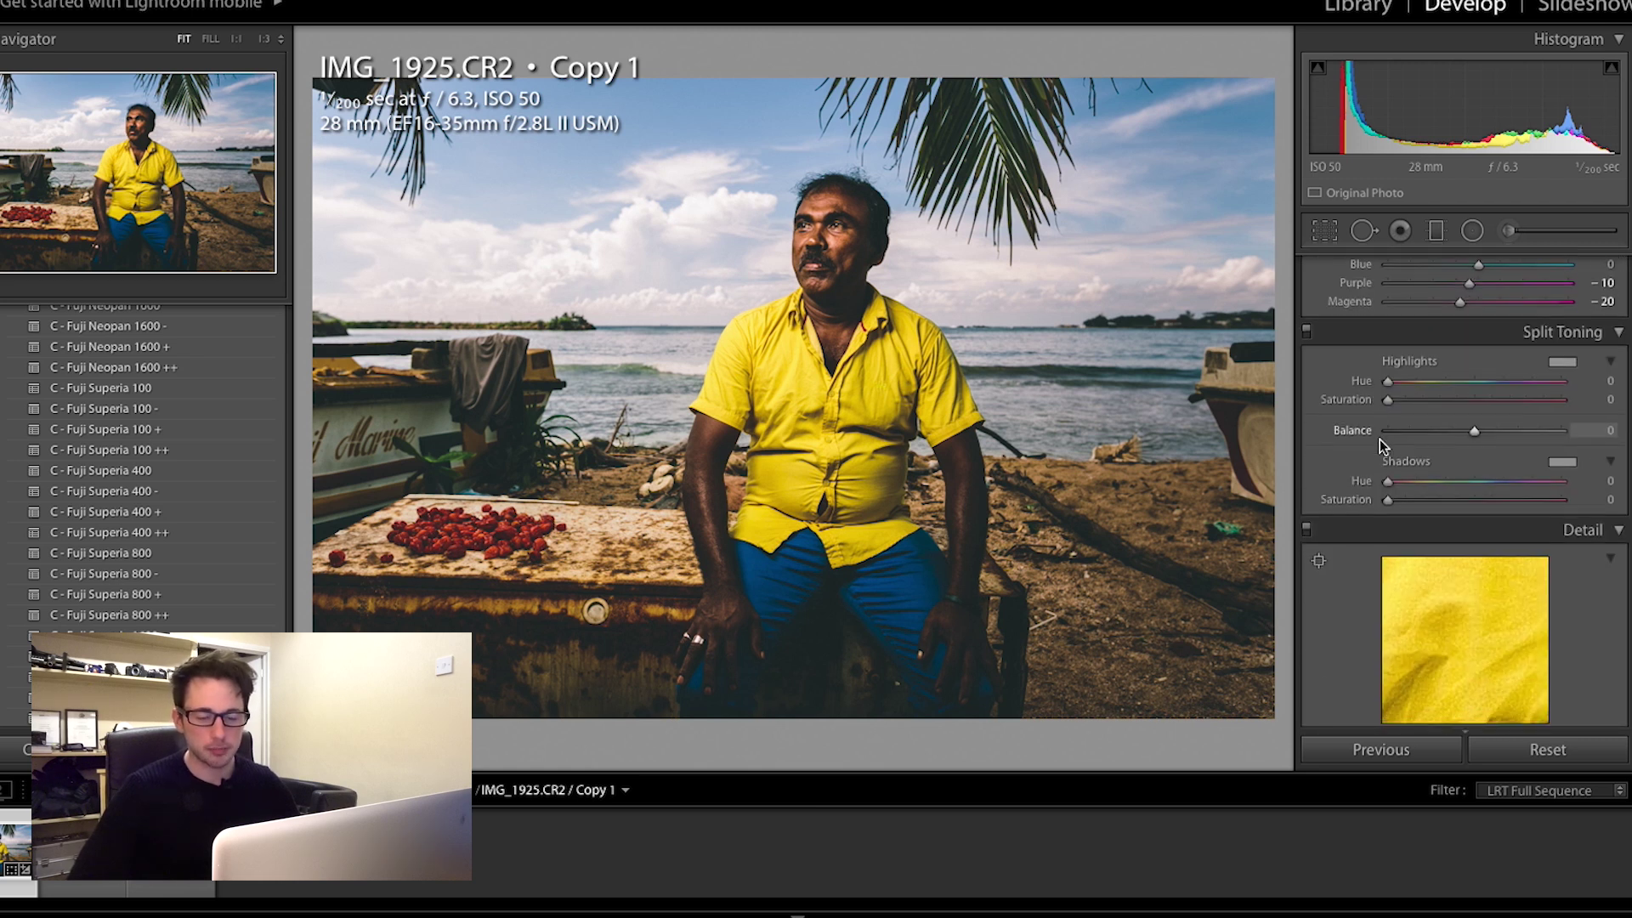
scroll(1394, 371, up, 4)
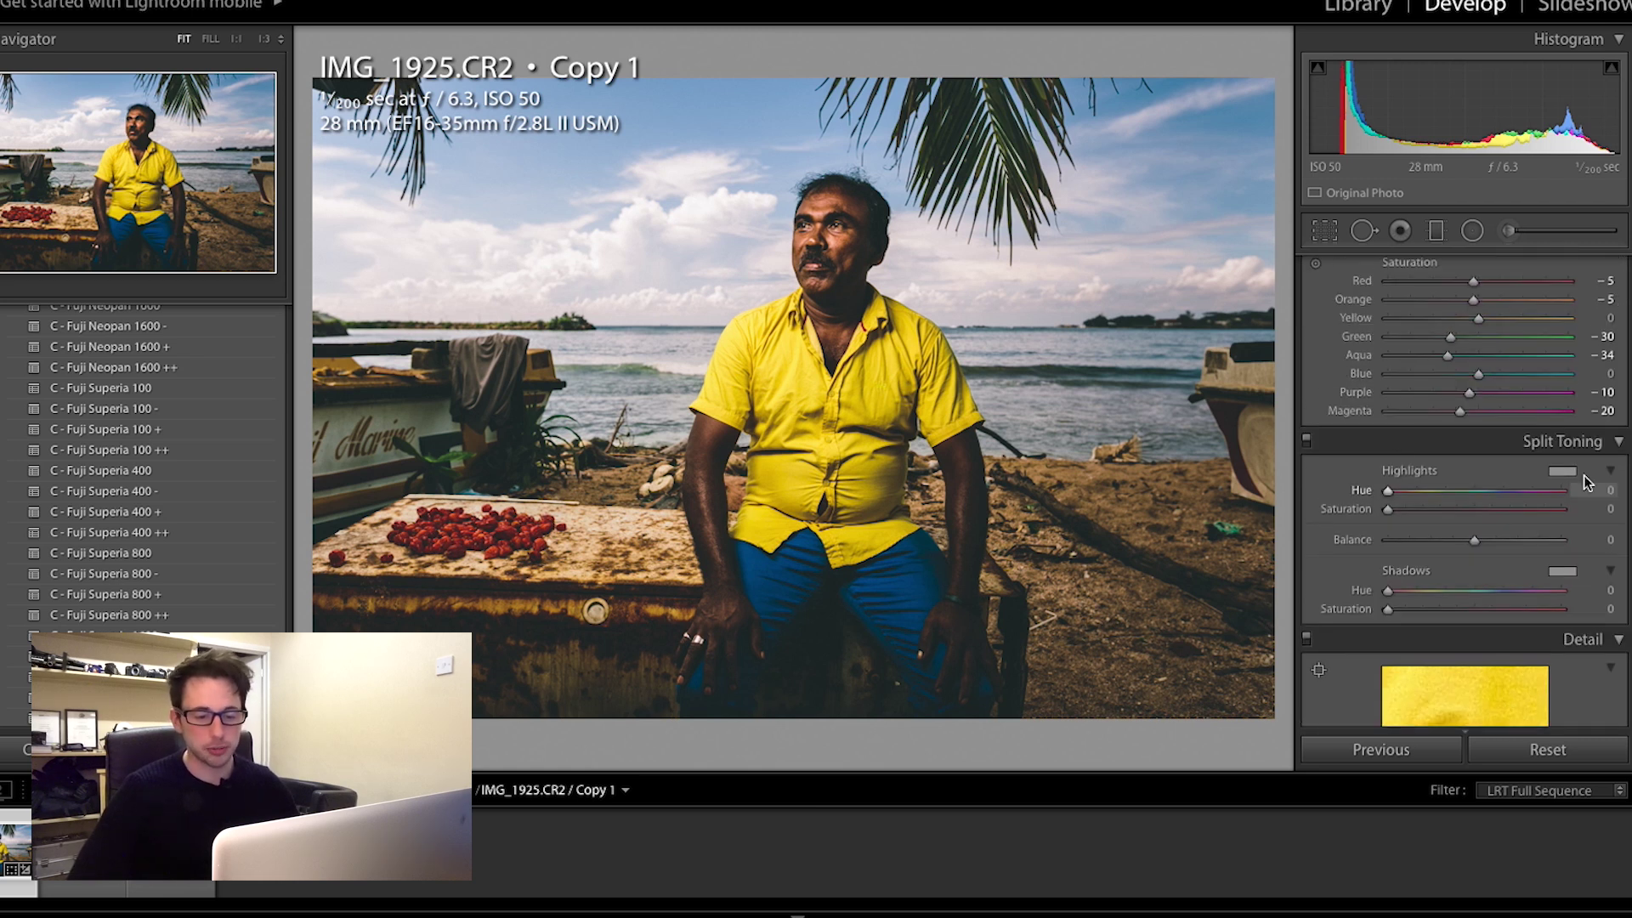
click(1560, 471)
click(1281, 544)
drag(1269, 548, 1207, 546)
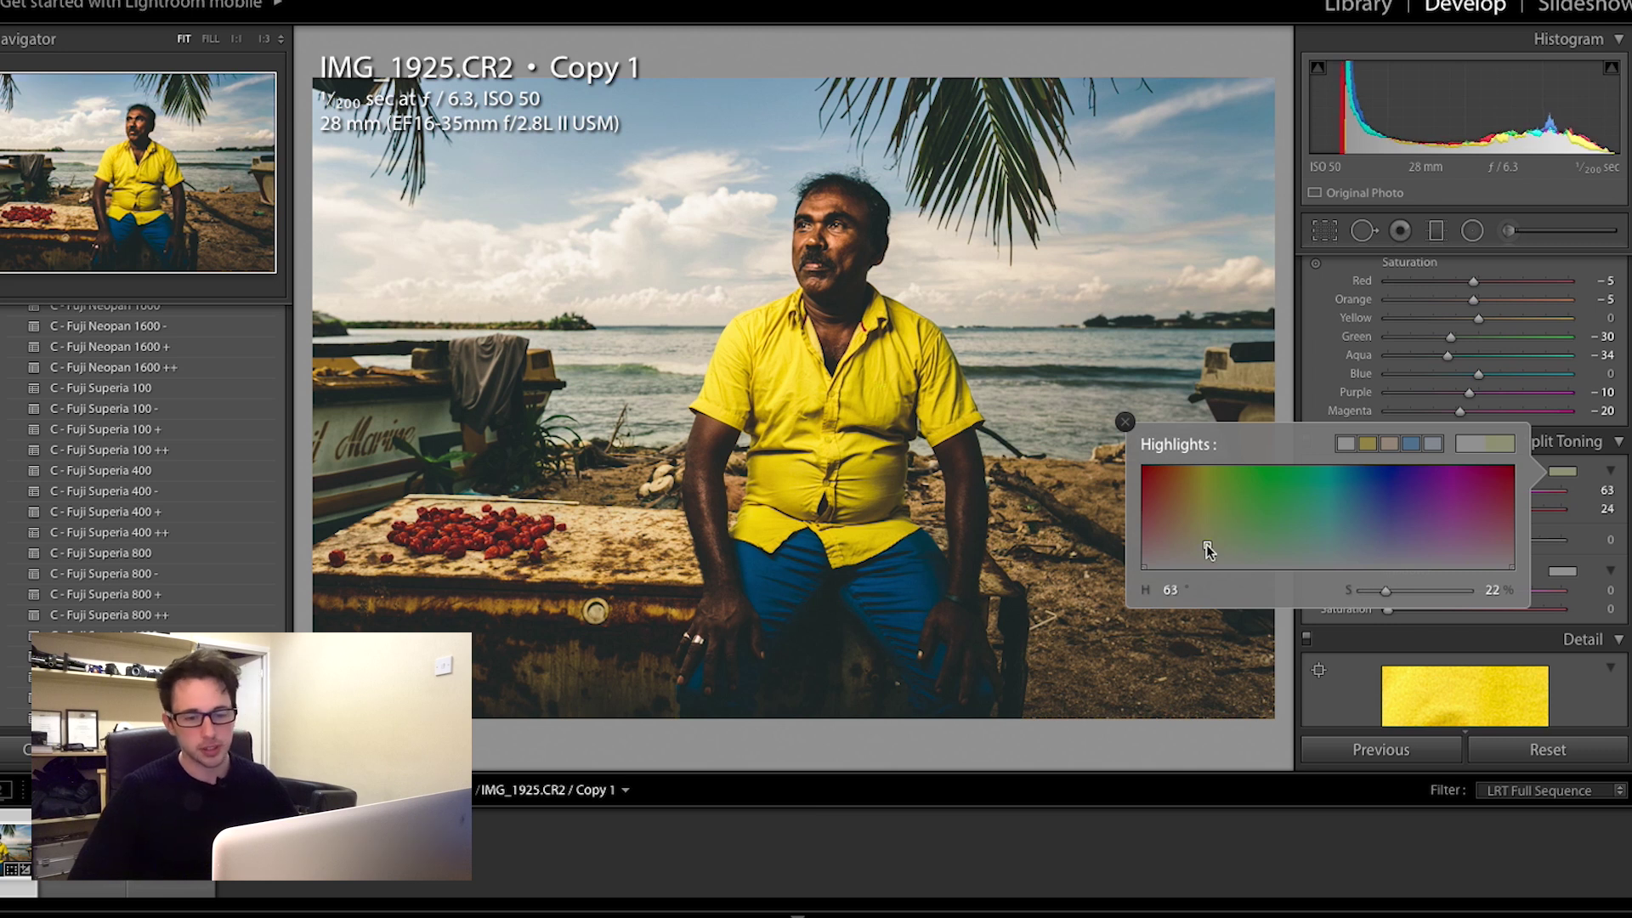
click(1539, 450)
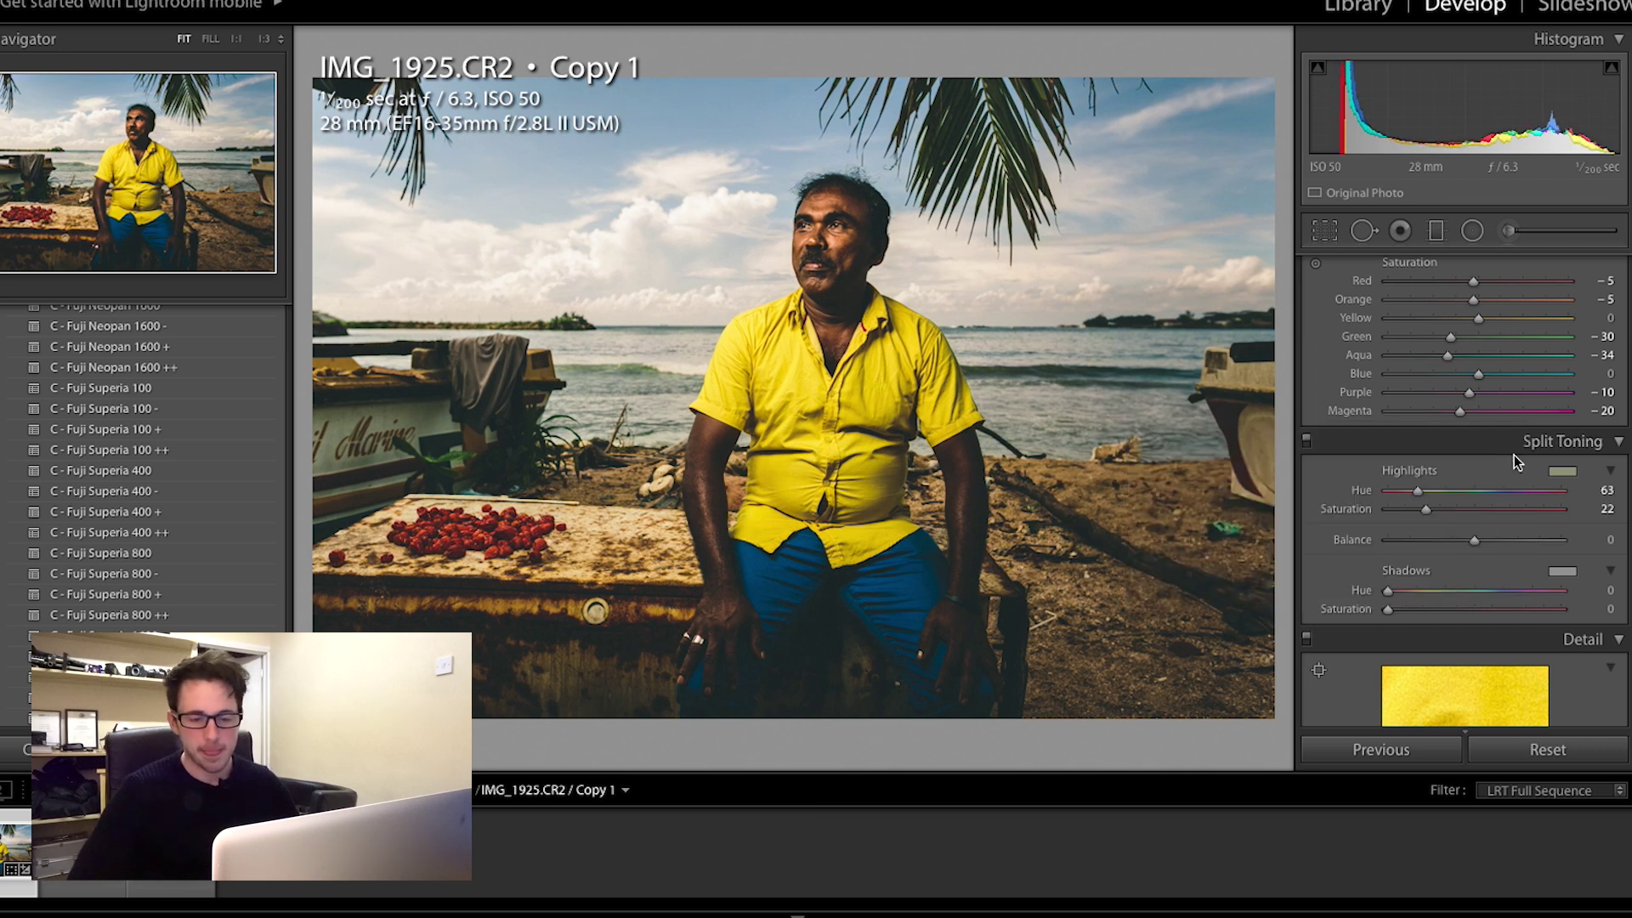
Step: Set the Sharpening Amount to 40 and its Masking to 80, previewing the mask while adjusting it
scroll(1513, 456, down, 5)
scroll(1409, 415, down, 1)
scroll(1409, 416, up, 3)
scroll(1409, 417, down, 3)
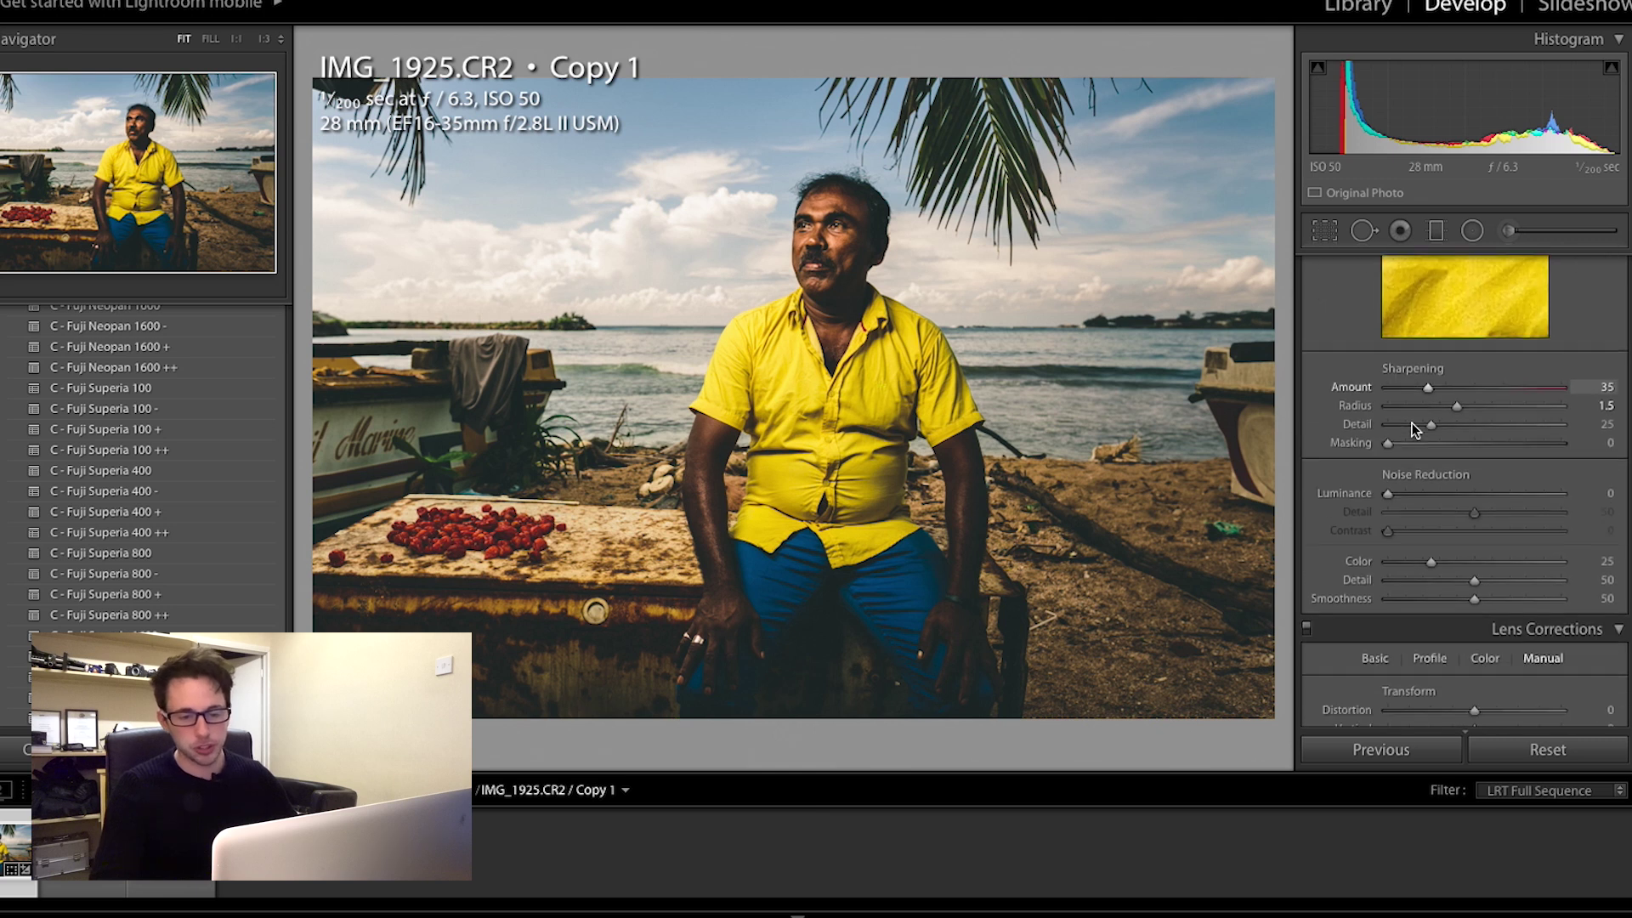
scroll(1410, 418, up, 1)
drag(1428, 412, 1435, 411)
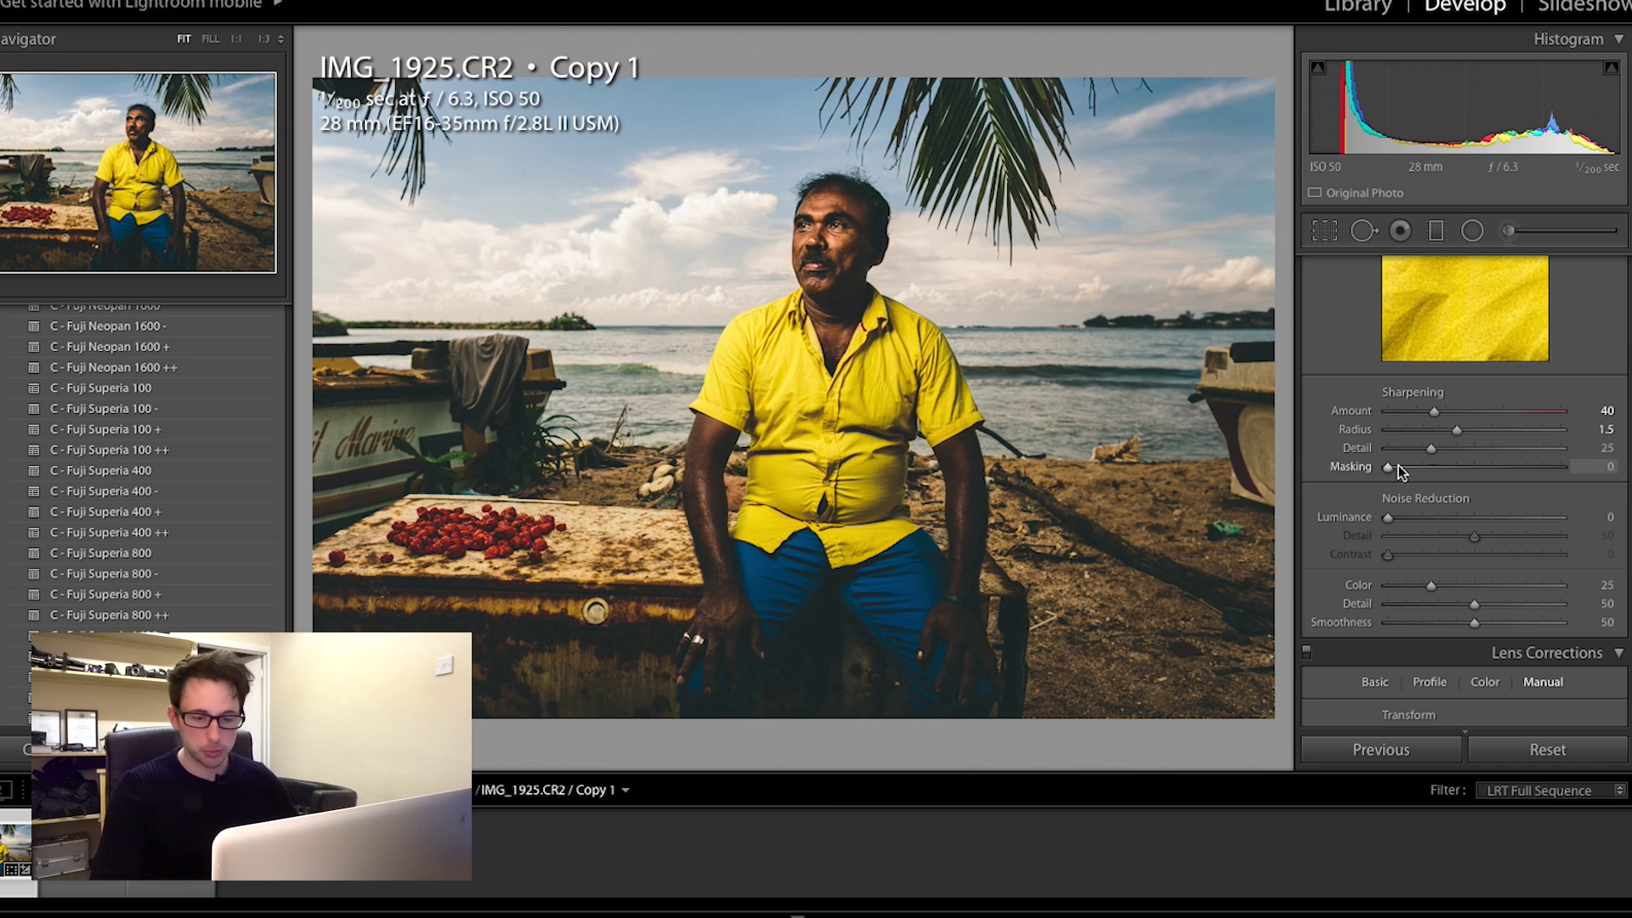
key(alt)
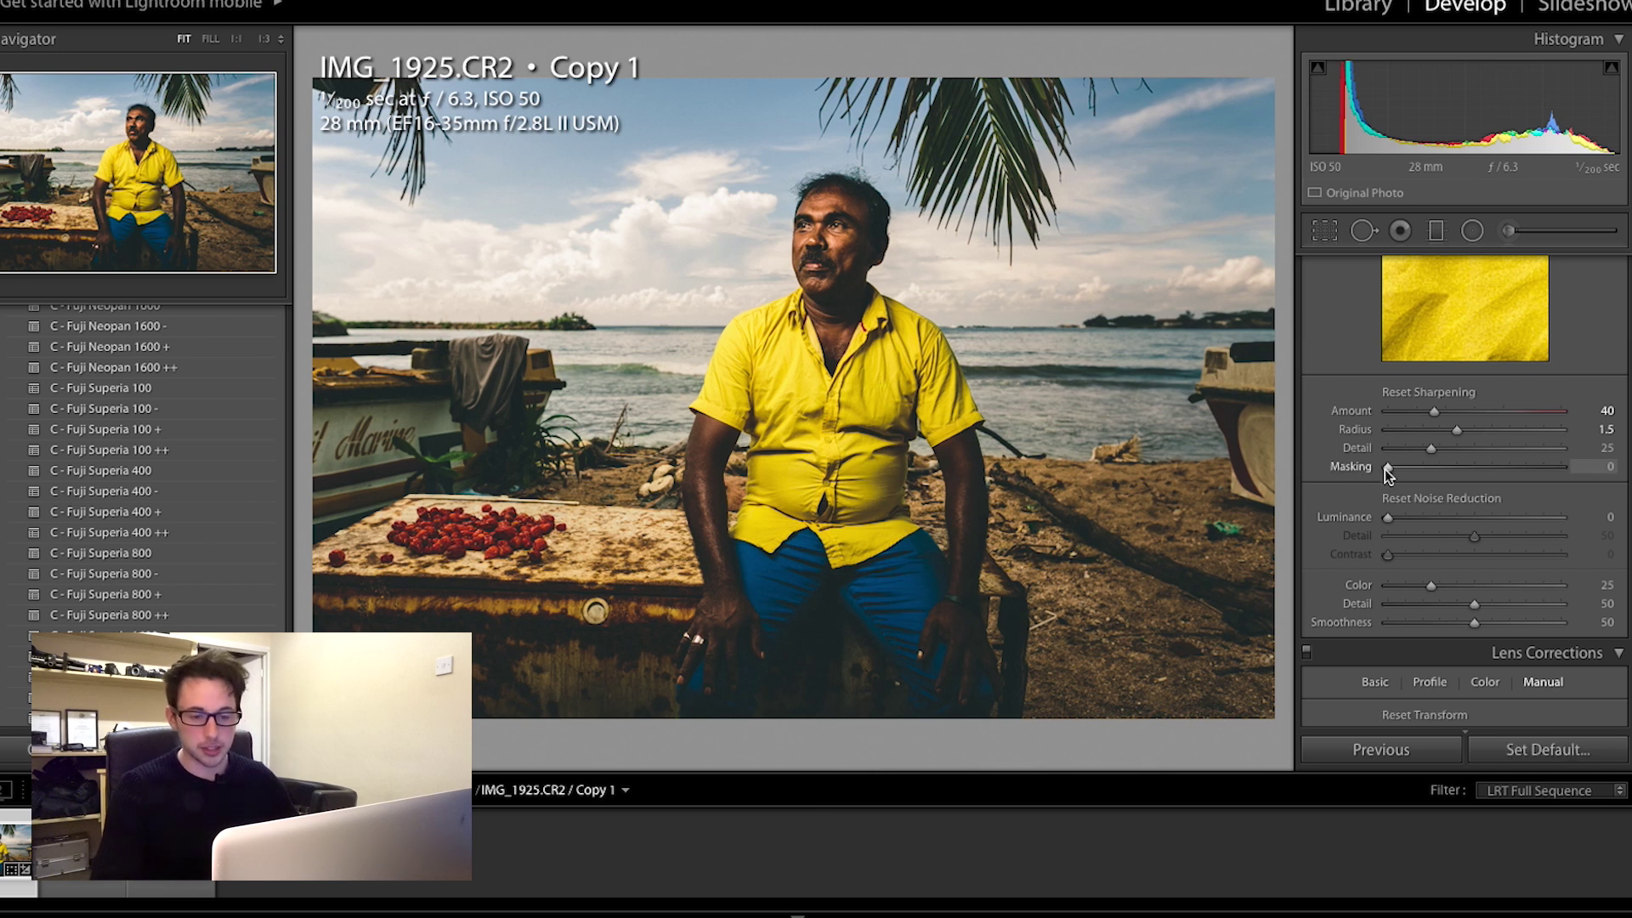
drag(1387, 467, 1527, 468)
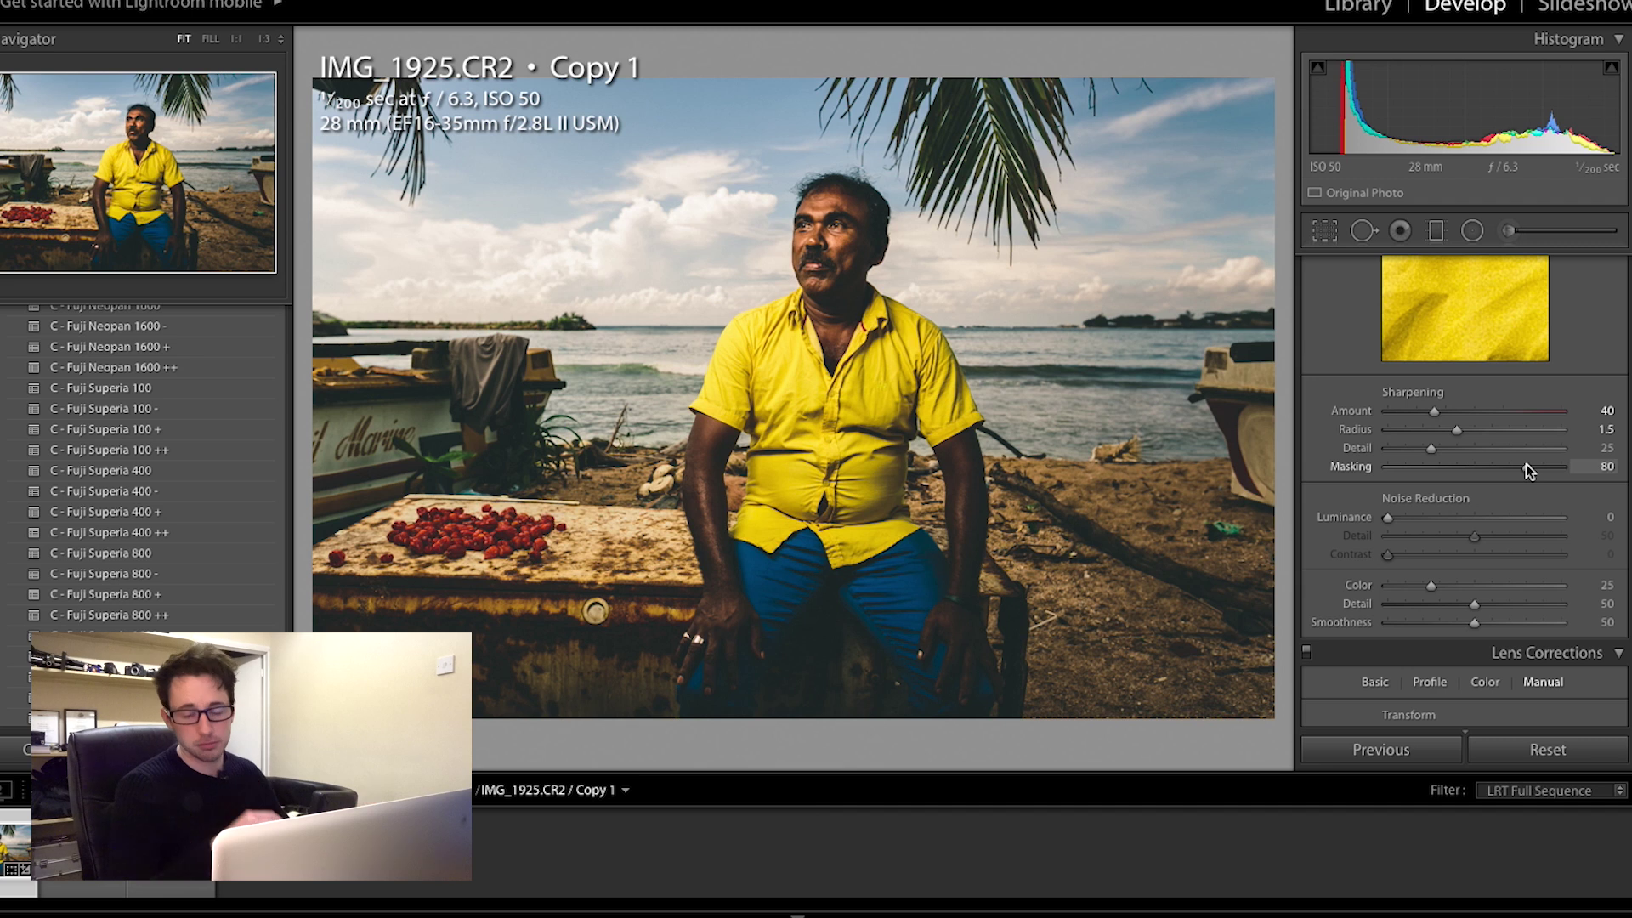
Step: Lower the black point of the RGB tone curve slightly to deepen the faded shadows
scroll(1431, 451, up, 5)
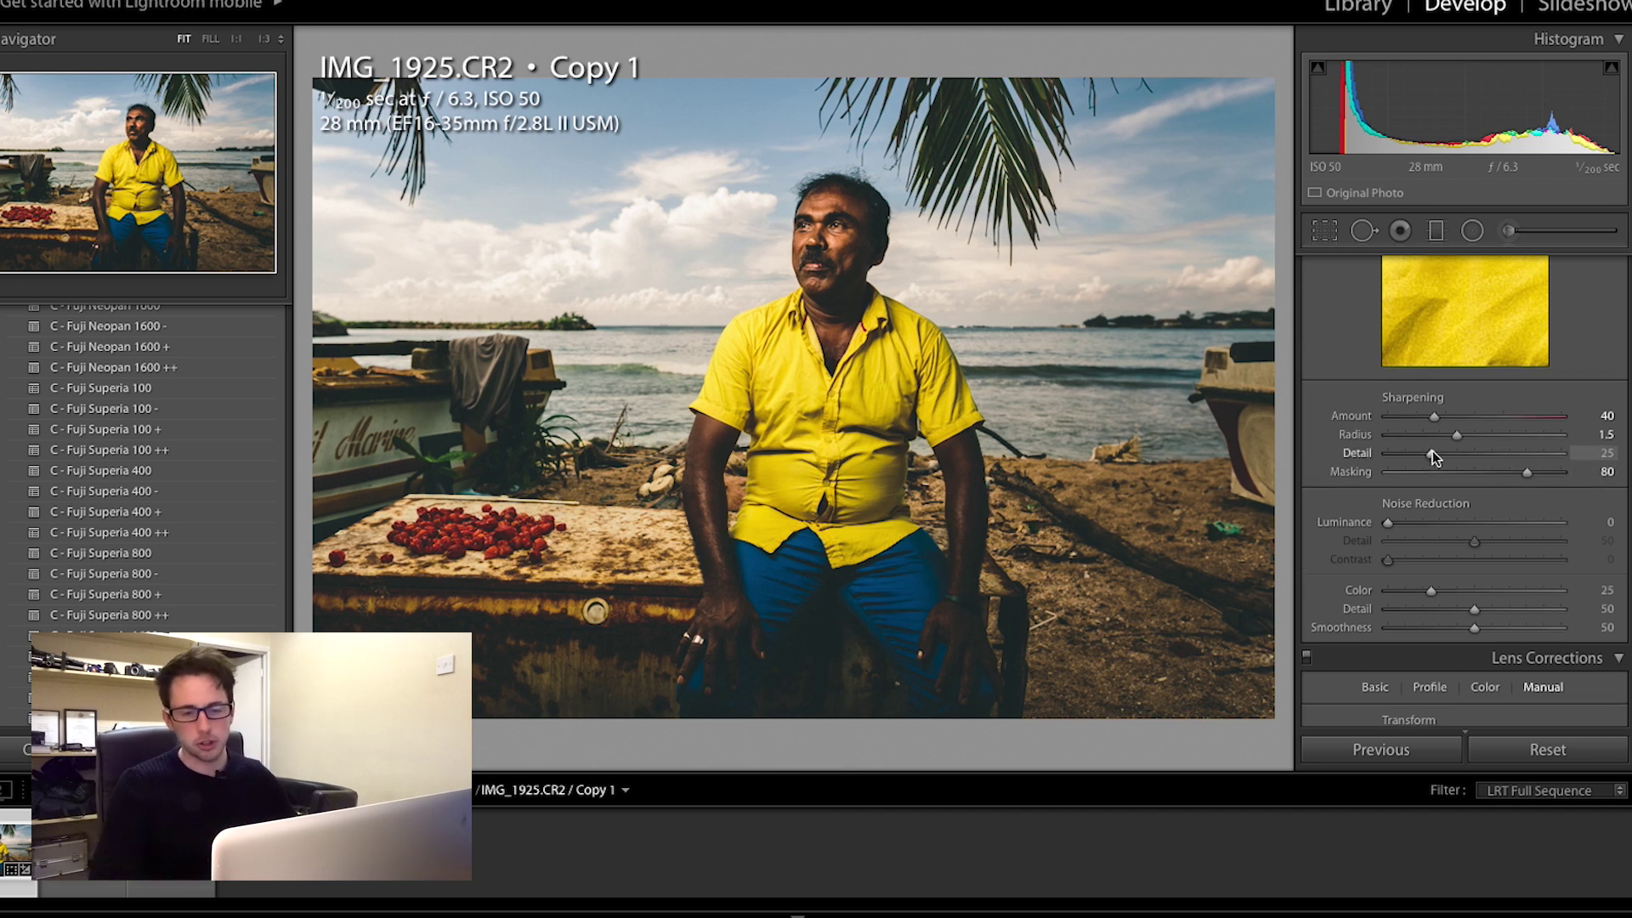
scroll(1445, 434, up, 10)
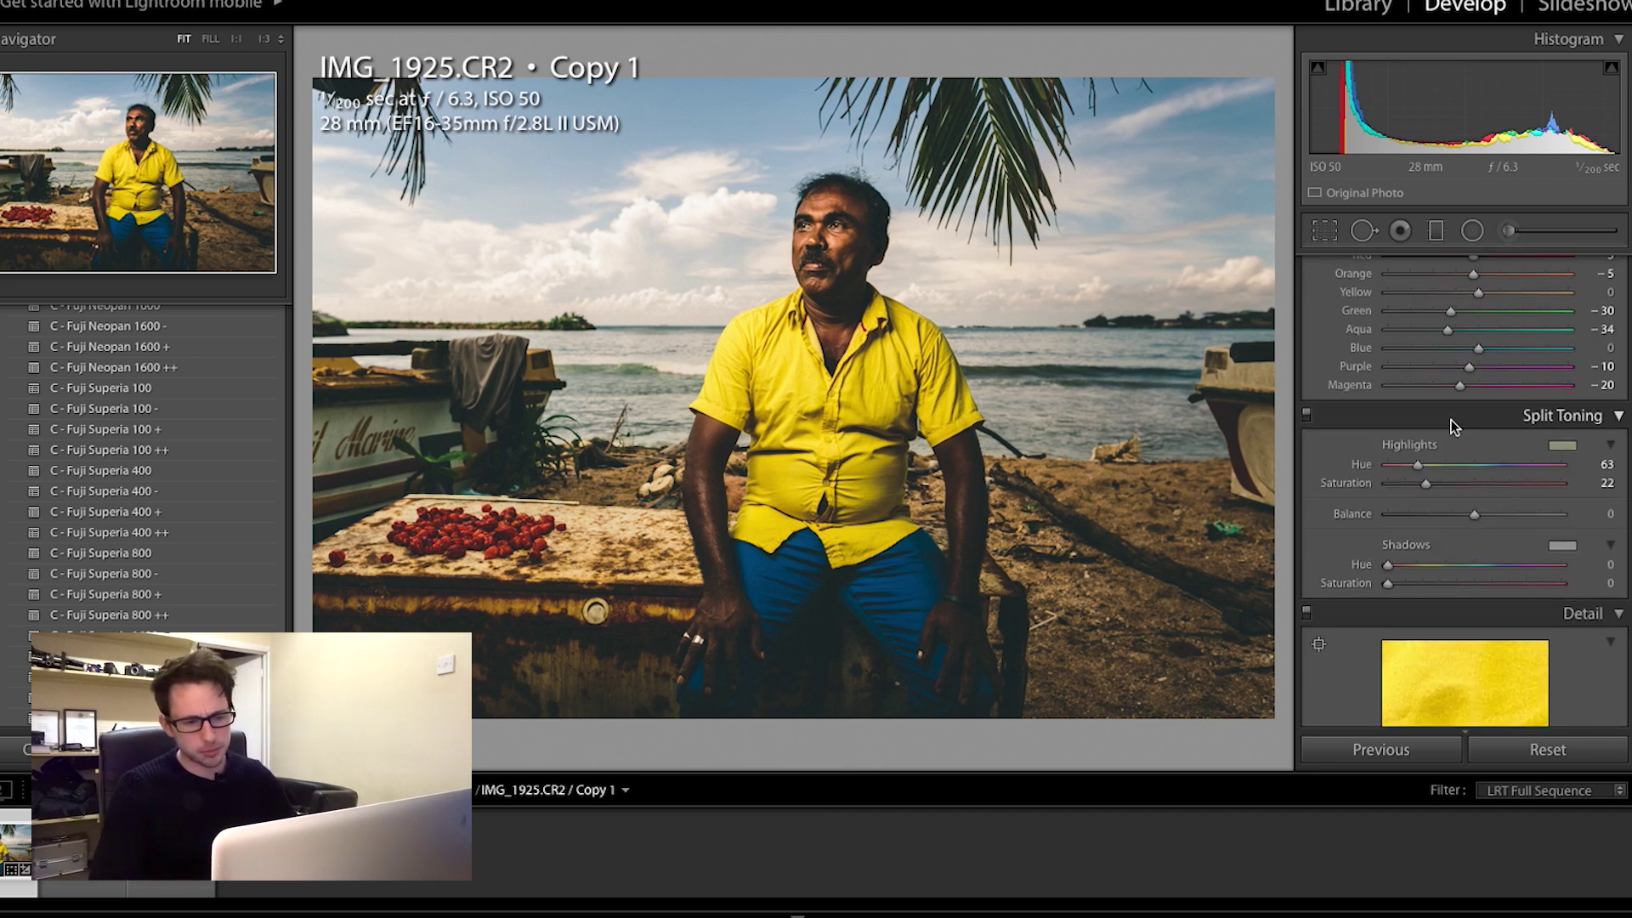
scroll(1445, 446, up, 2)
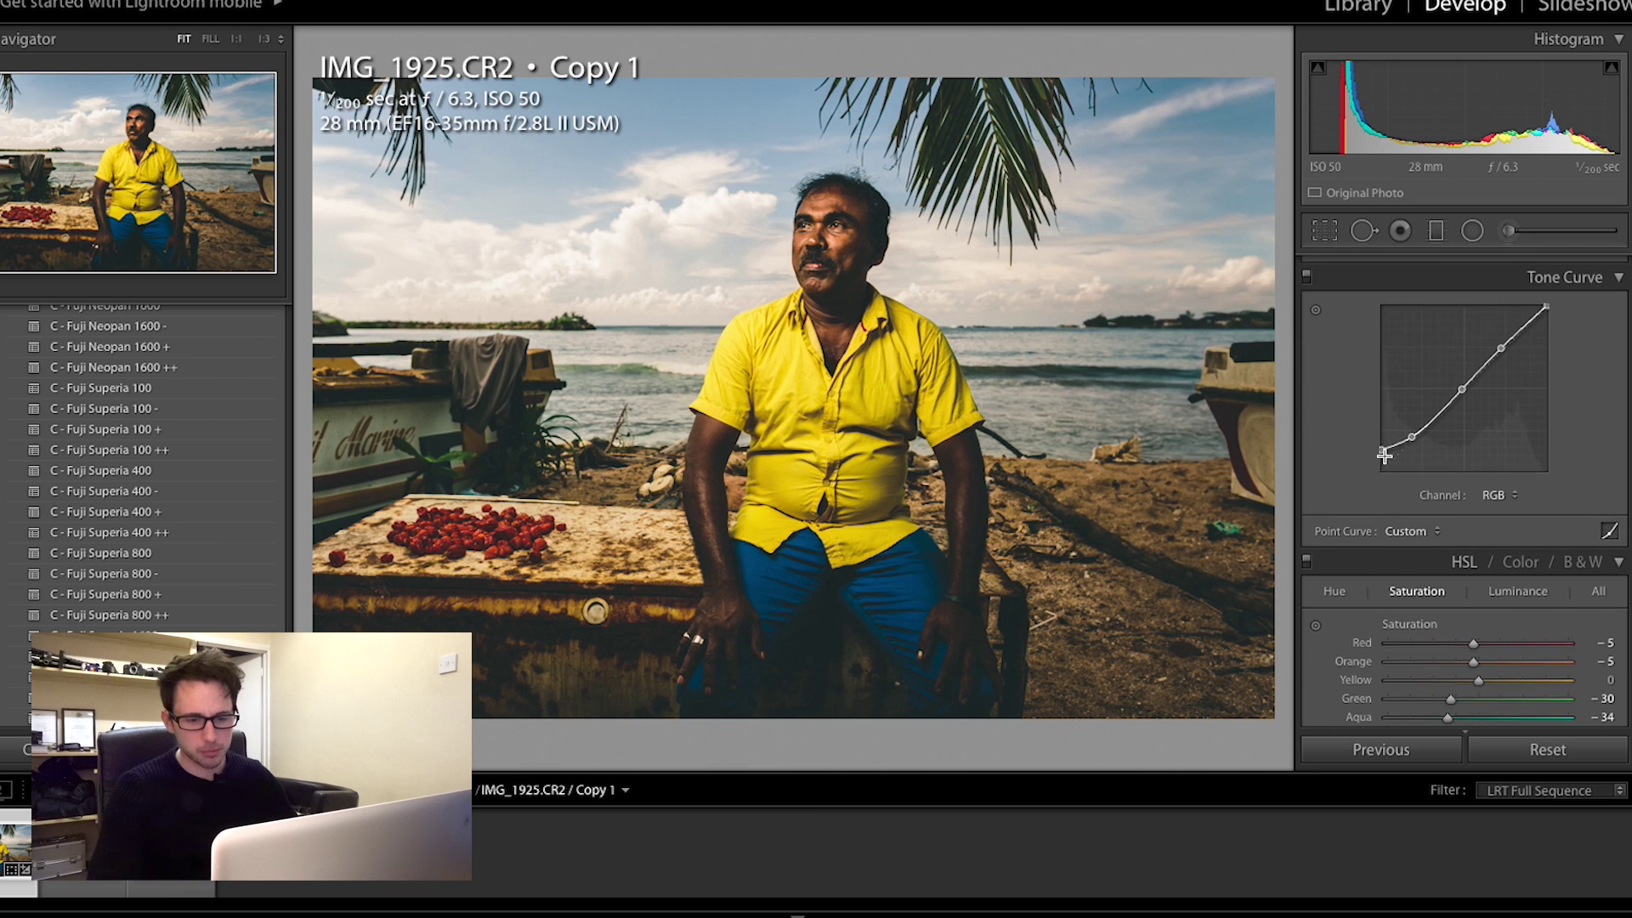
drag(1384, 454, 1382, 459)
Step: Try the Canon EF 16-35mm f/2.8 L II USM lens profile corrections on the photo and switch them back off
scroll(1496, 408, down, 15)
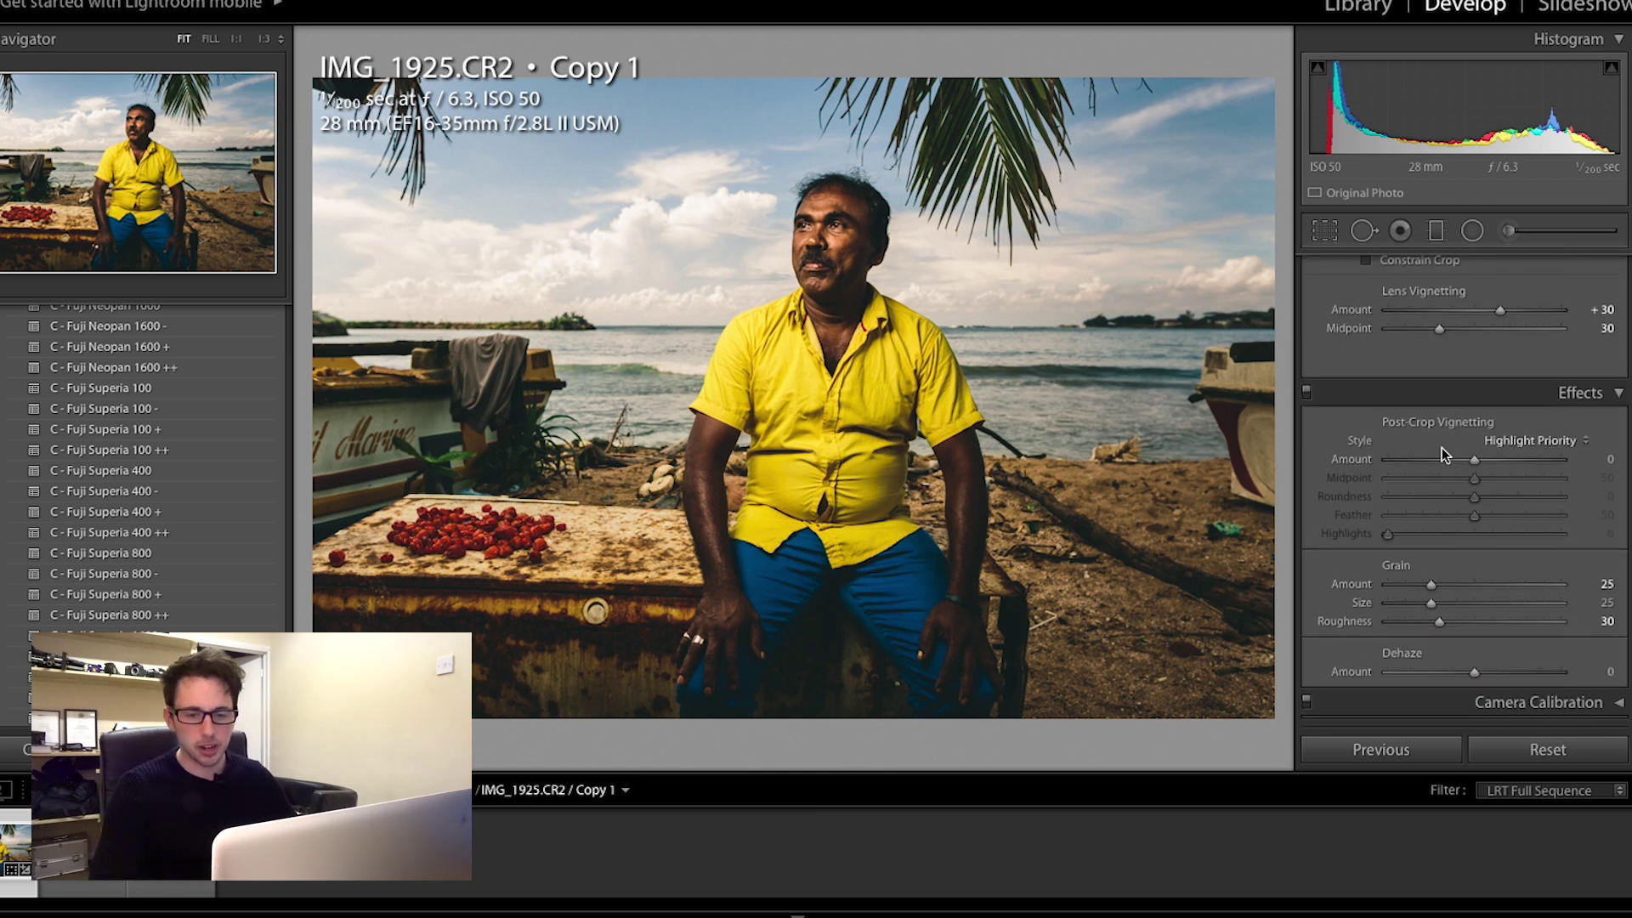
scroll(1462, 433, up, 6)
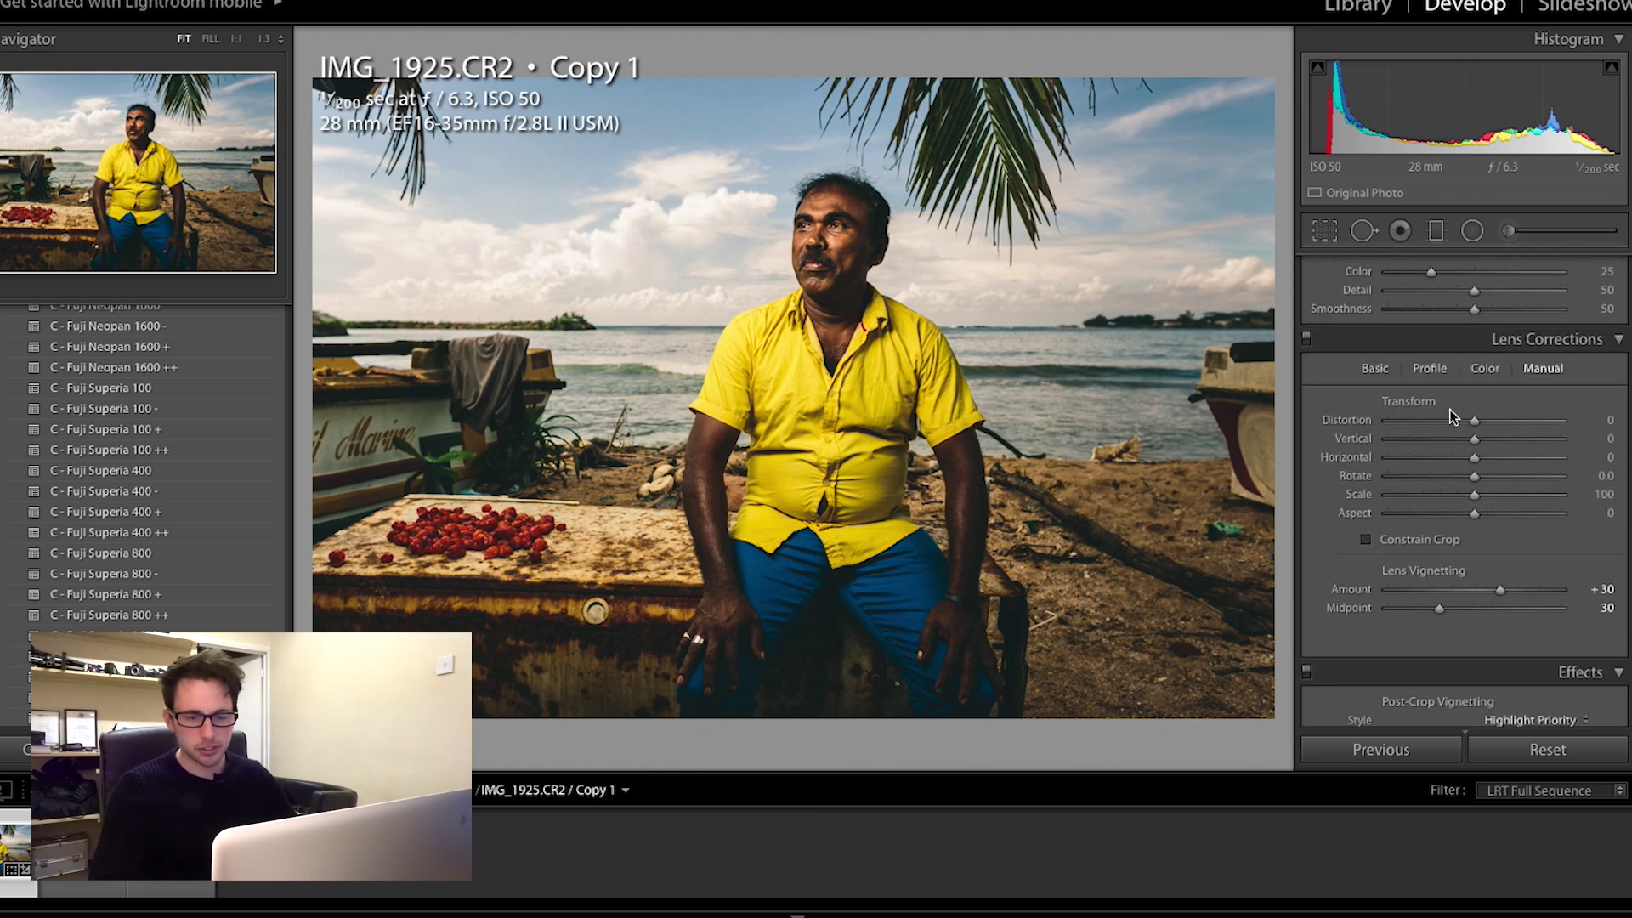
scroll(1529, 379, down, 1)
click(1372, 325)
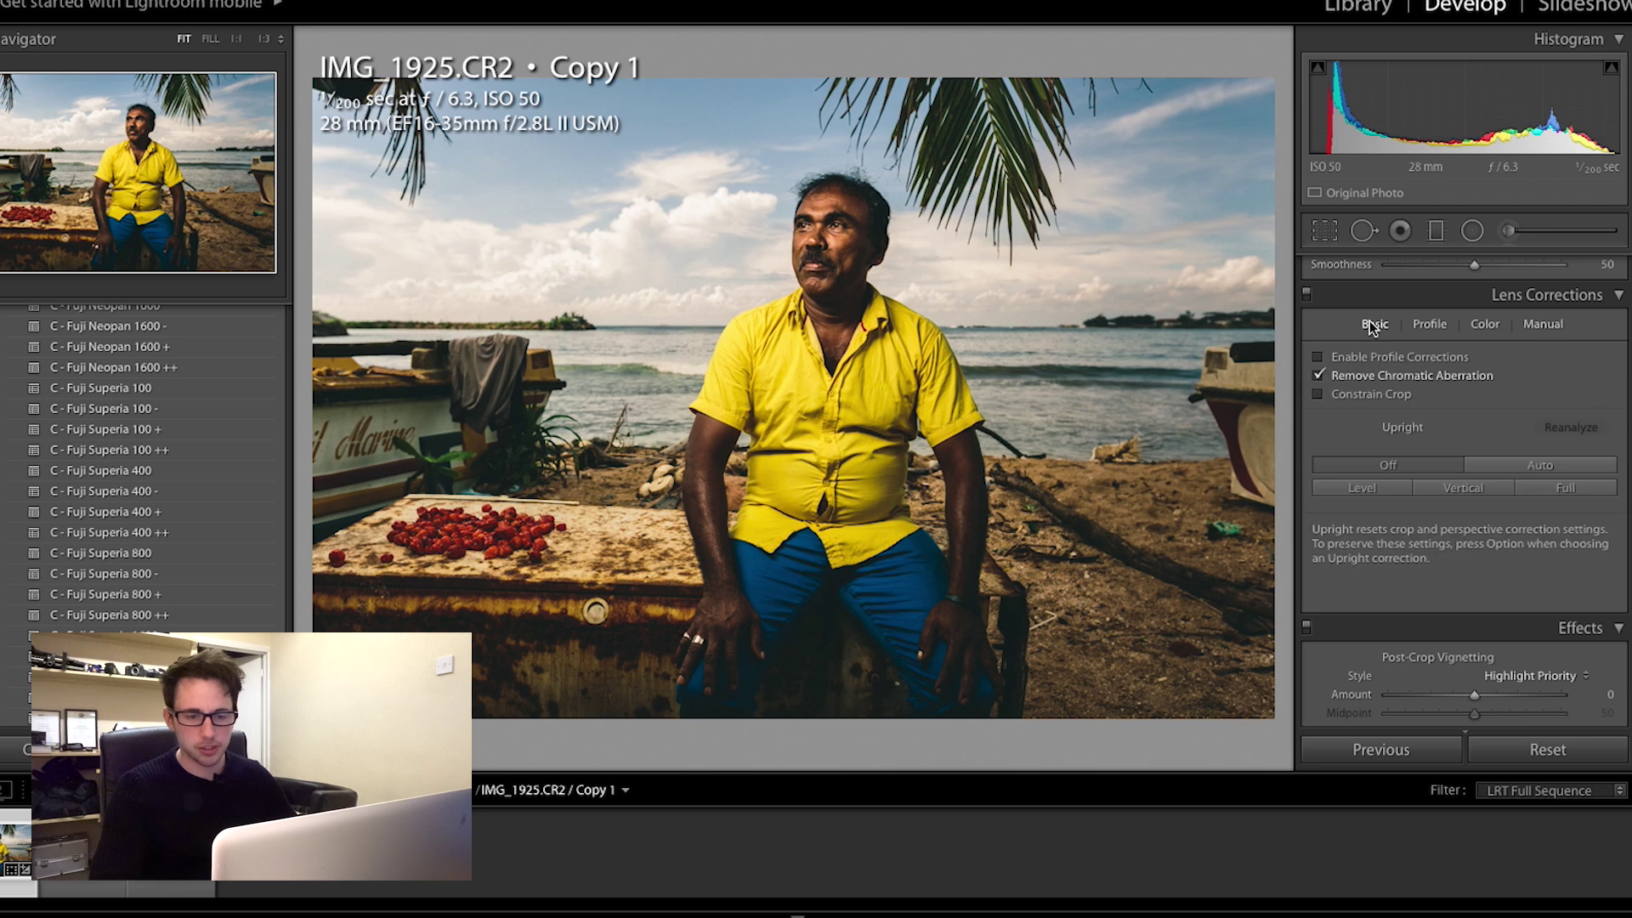
click(1417, 324)
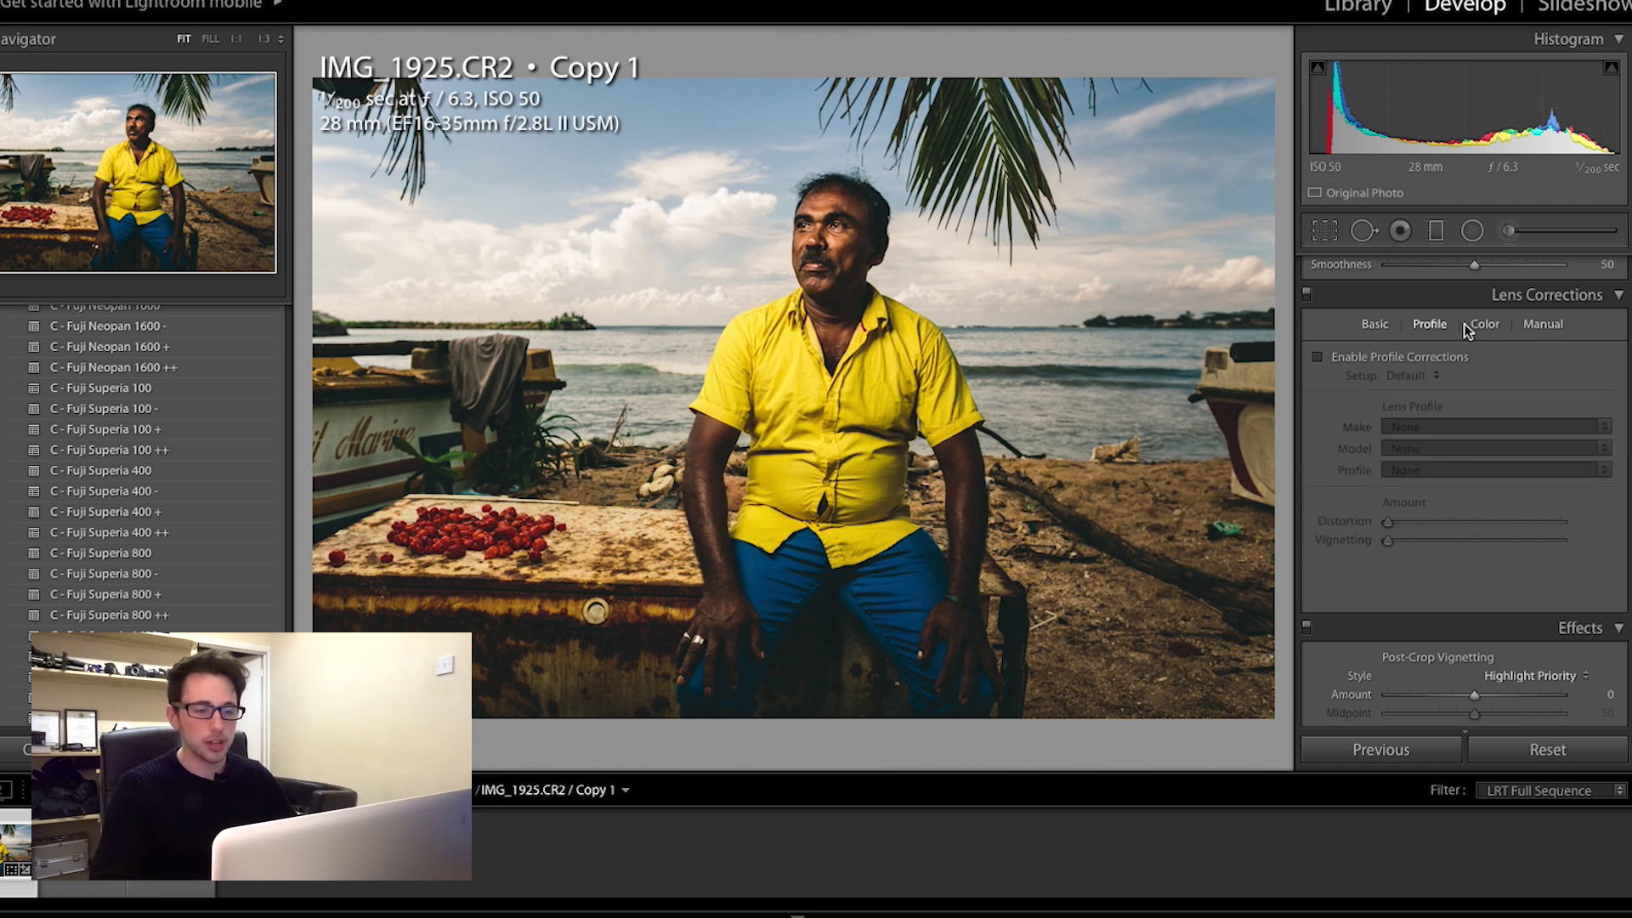
click(1360, 359)
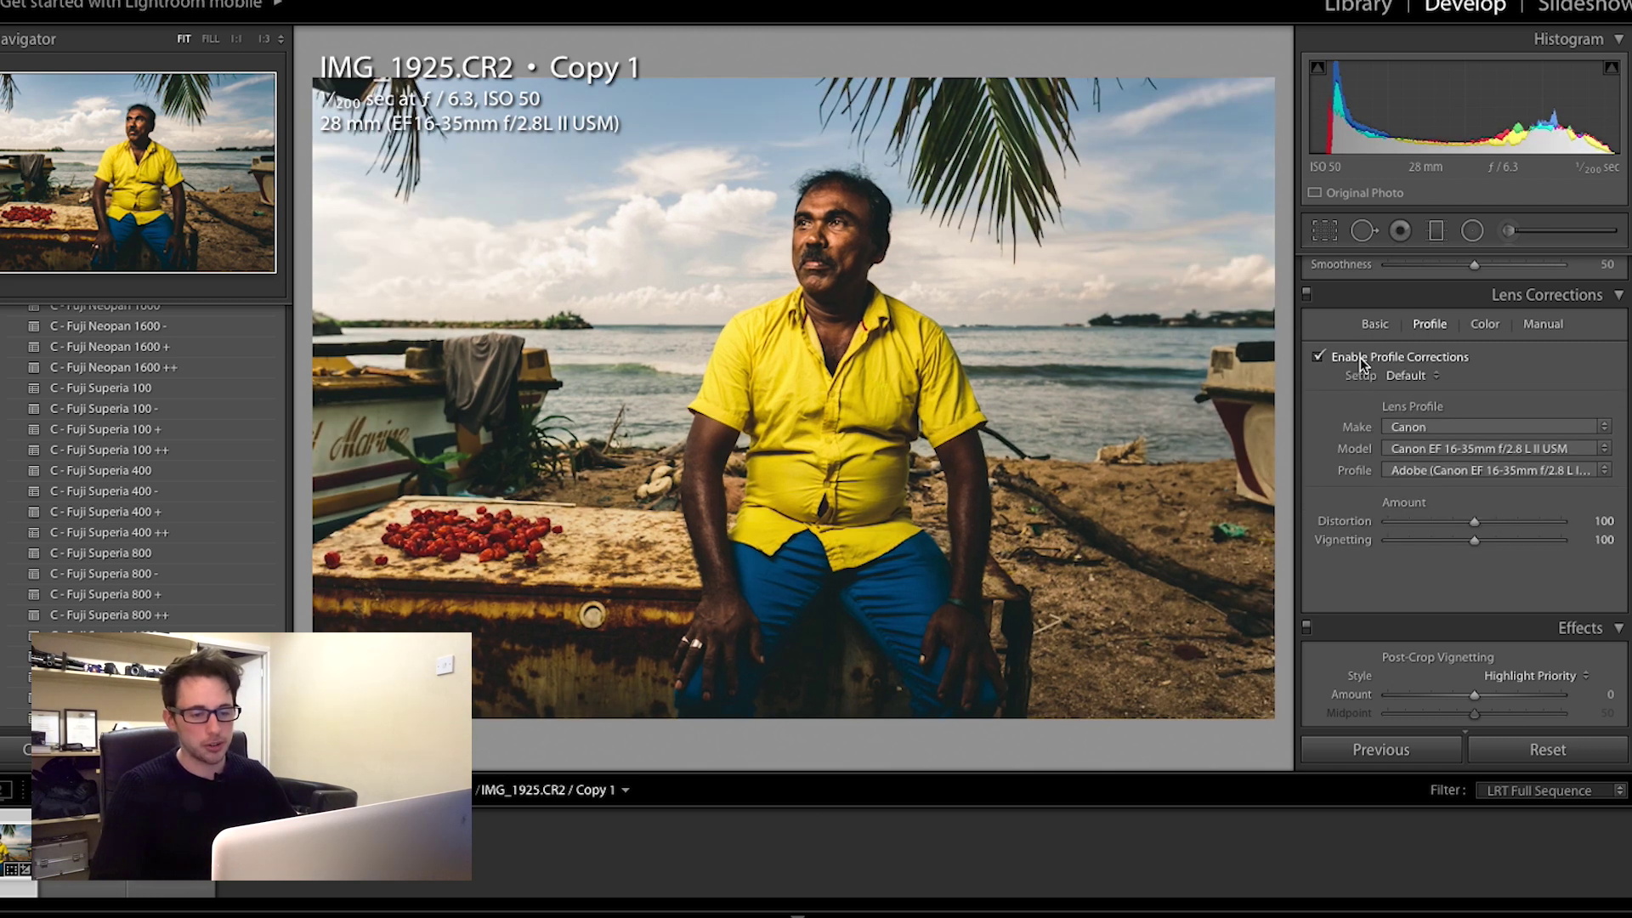
click(1360, 359)
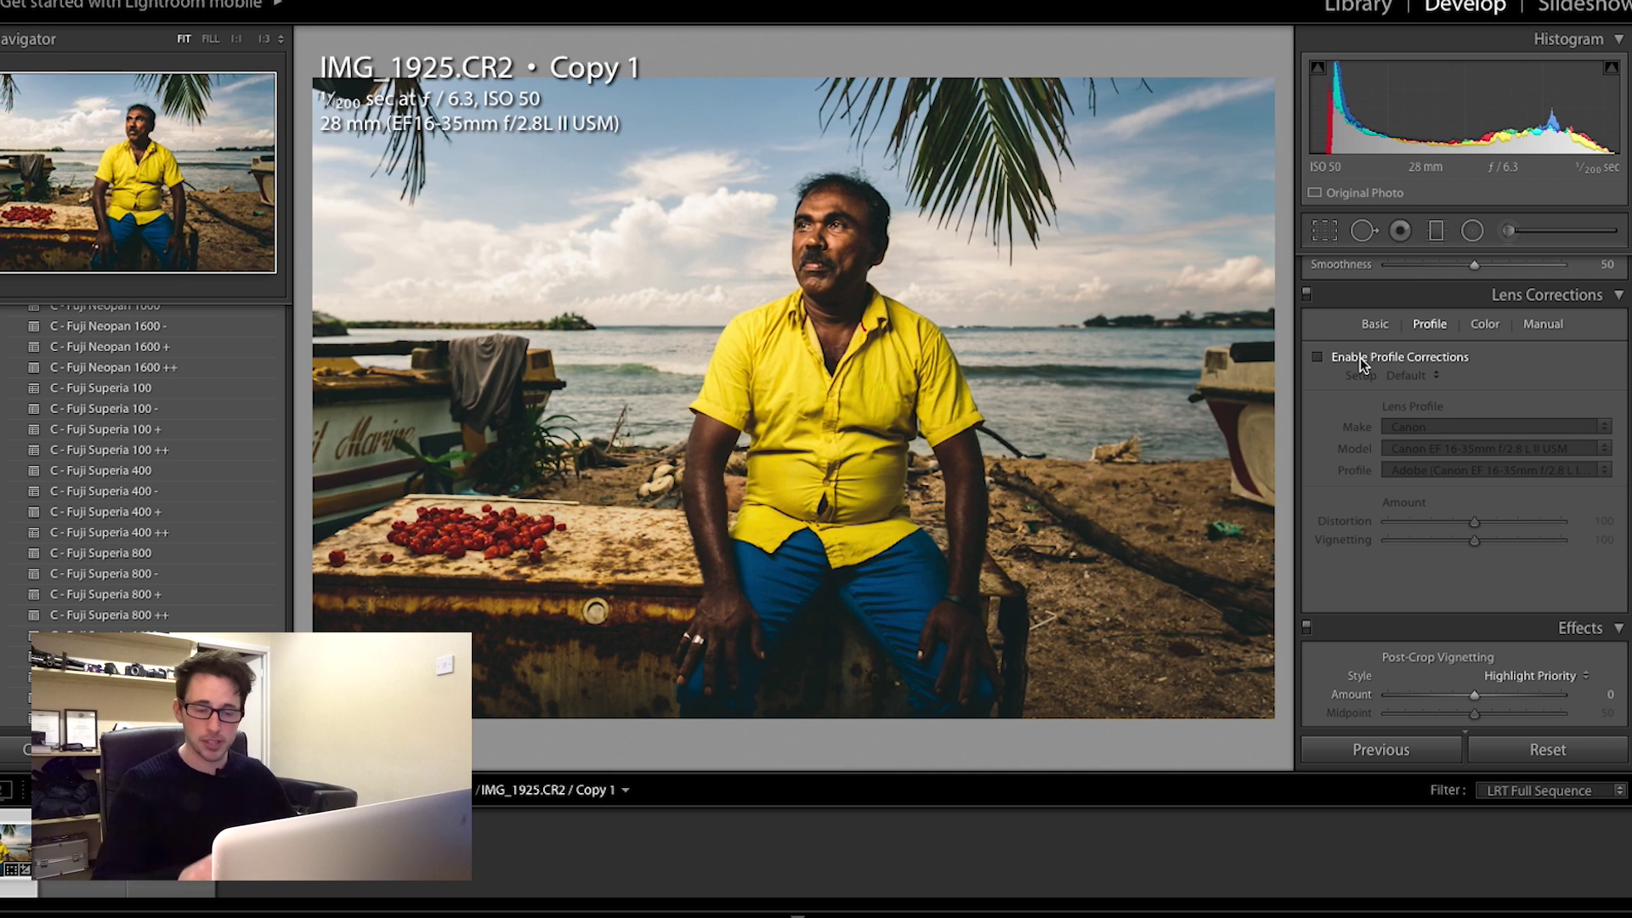
click(1359, 359)
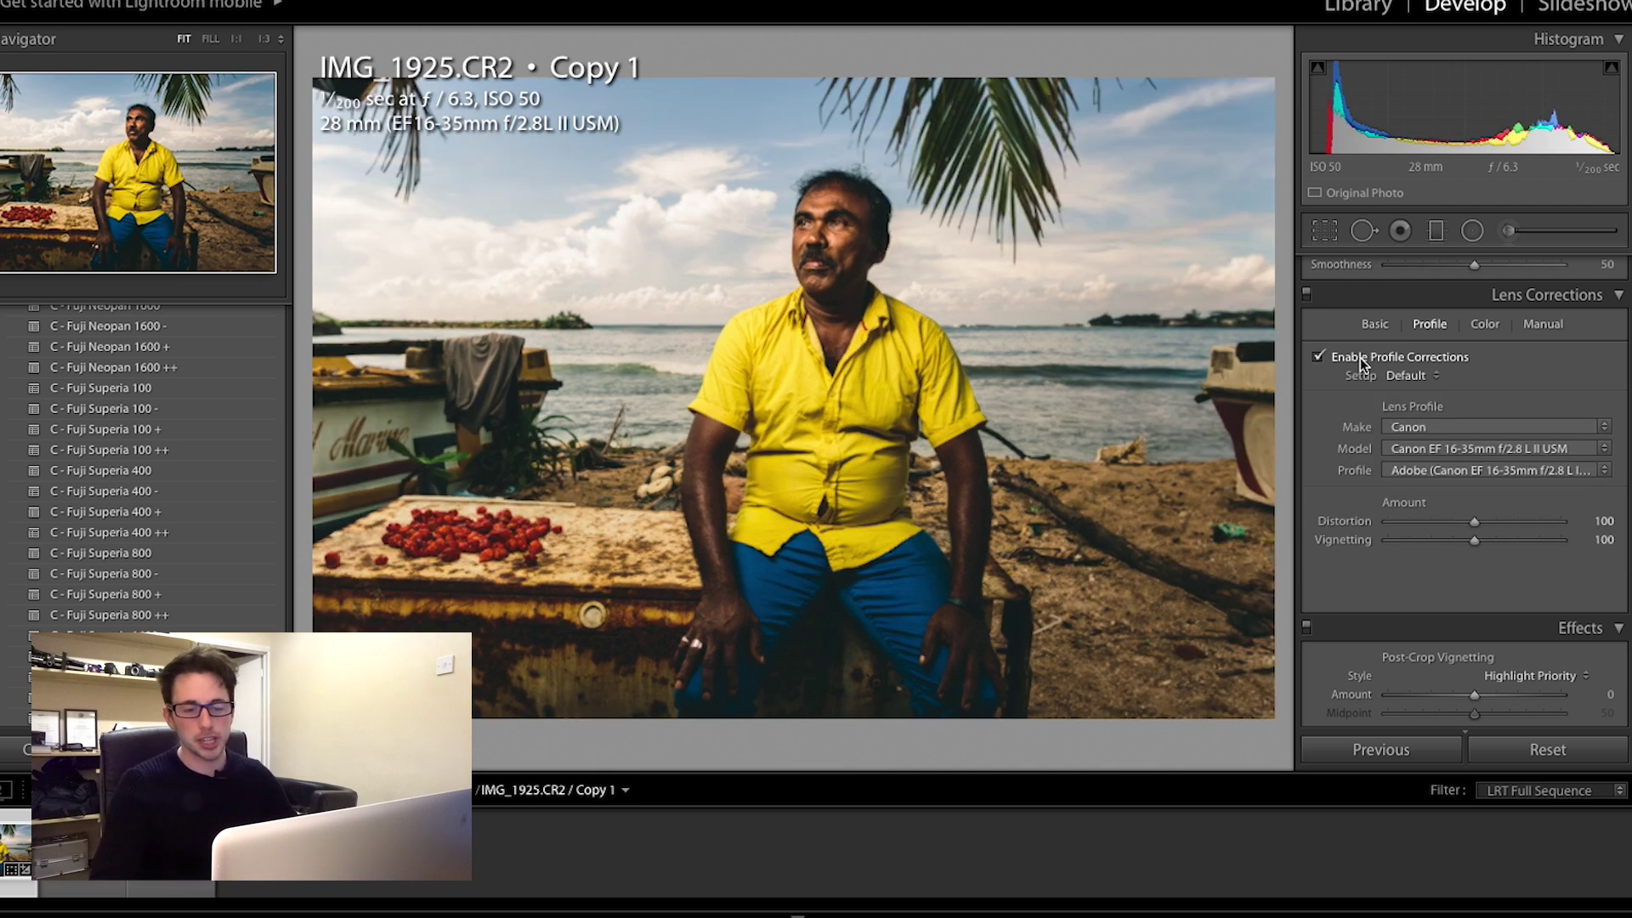
click(1360, 359)
Step: Add a Highlight Priority post-crop vignette with an Amount of -12
scroll(1390, 355, down, 3)
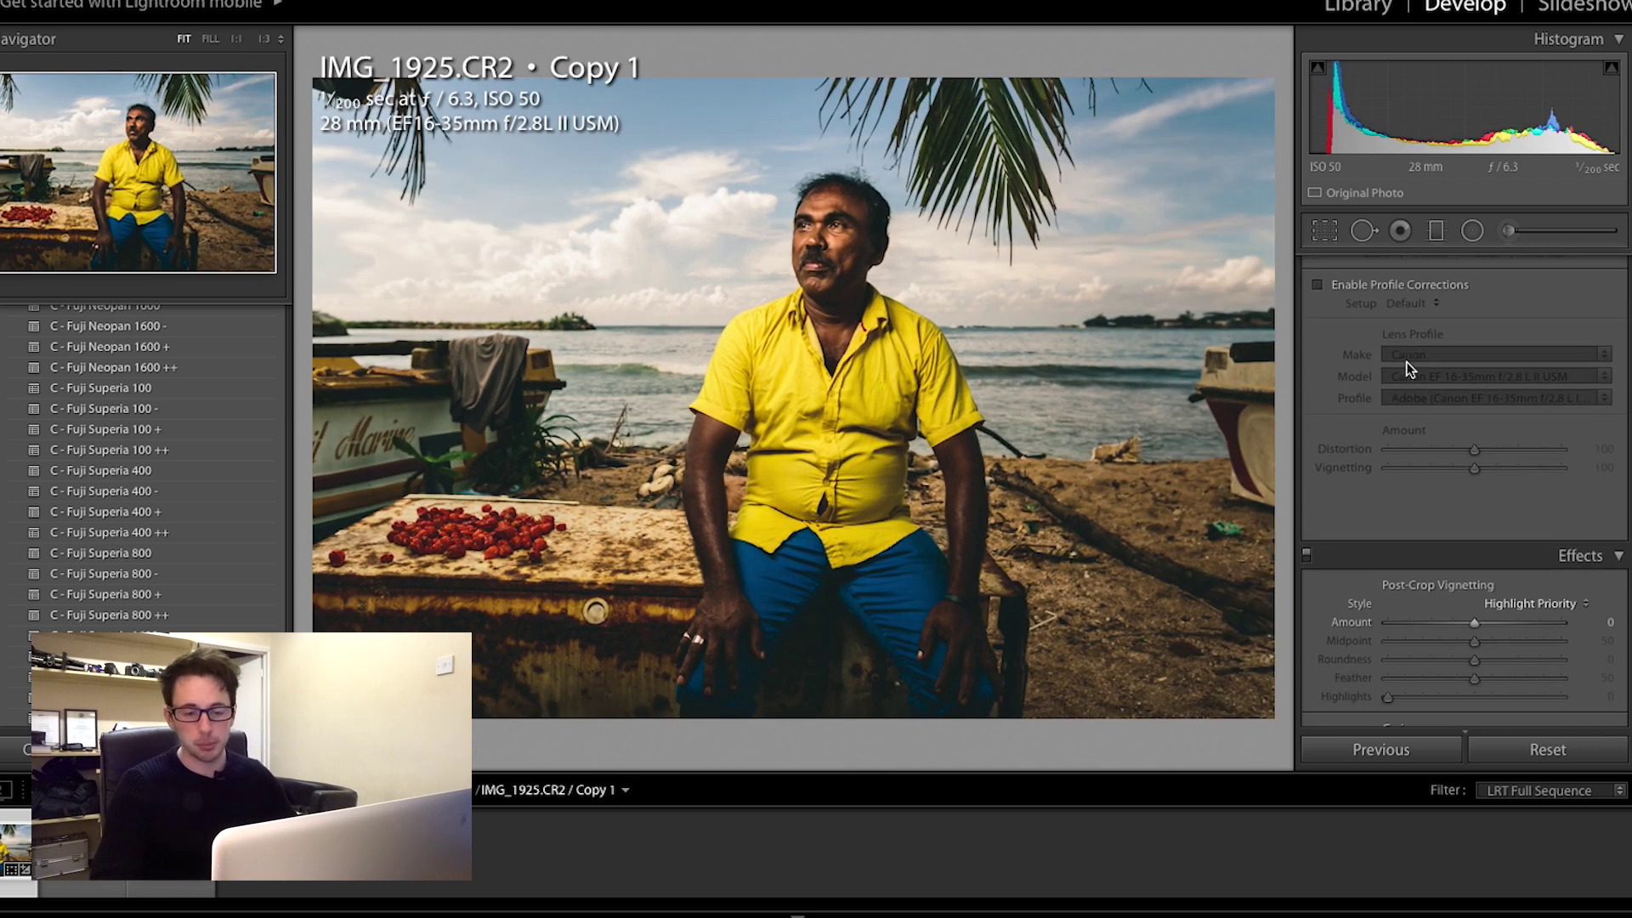
scroll(1467, 608, down, 1)
drag(1472, 574, 1461, 573)
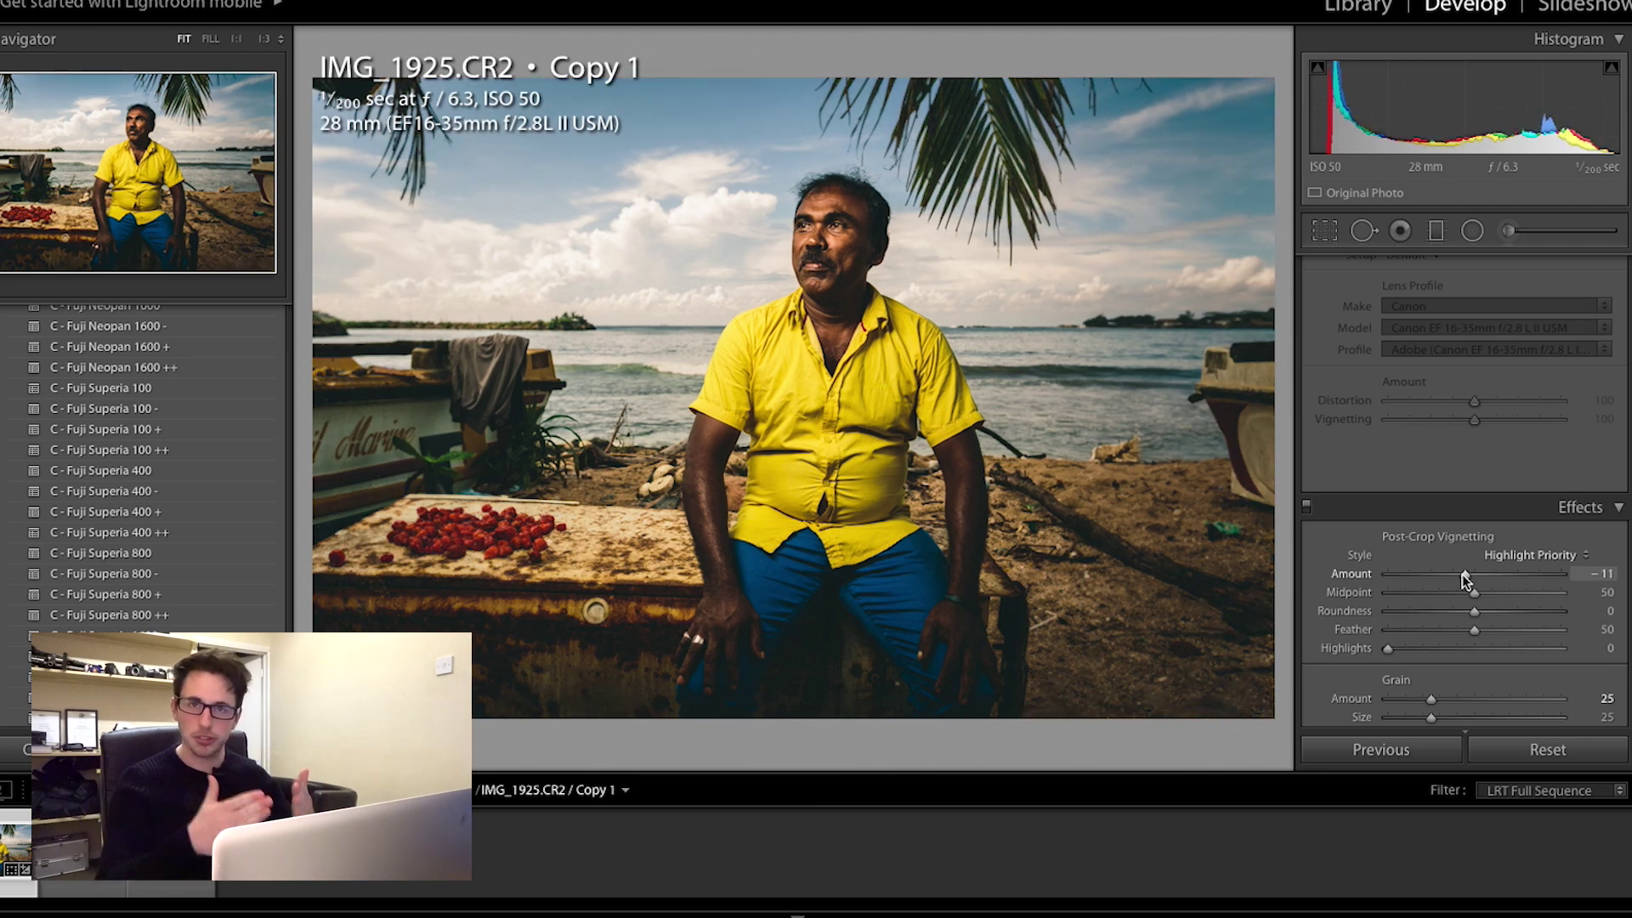
drag(1463, 574, 1462, 574)
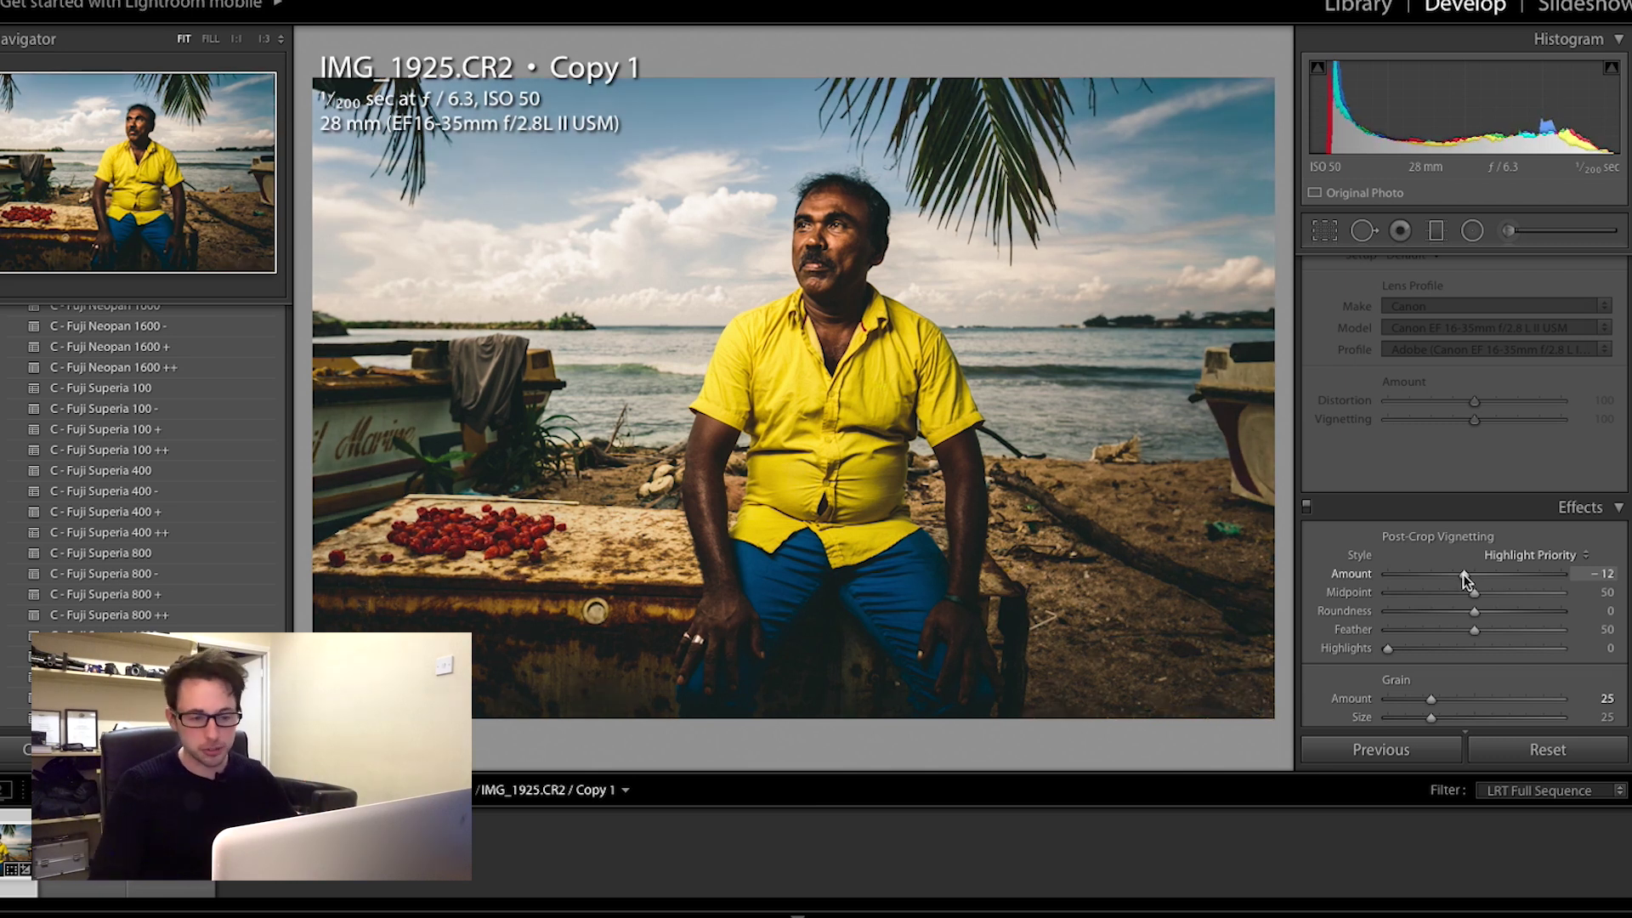
Step: Set the Grain Amount to 48 and its Roughness to 36, checking the effect at 1:1 on the man's face
scroll(1483, 578, down, 3)
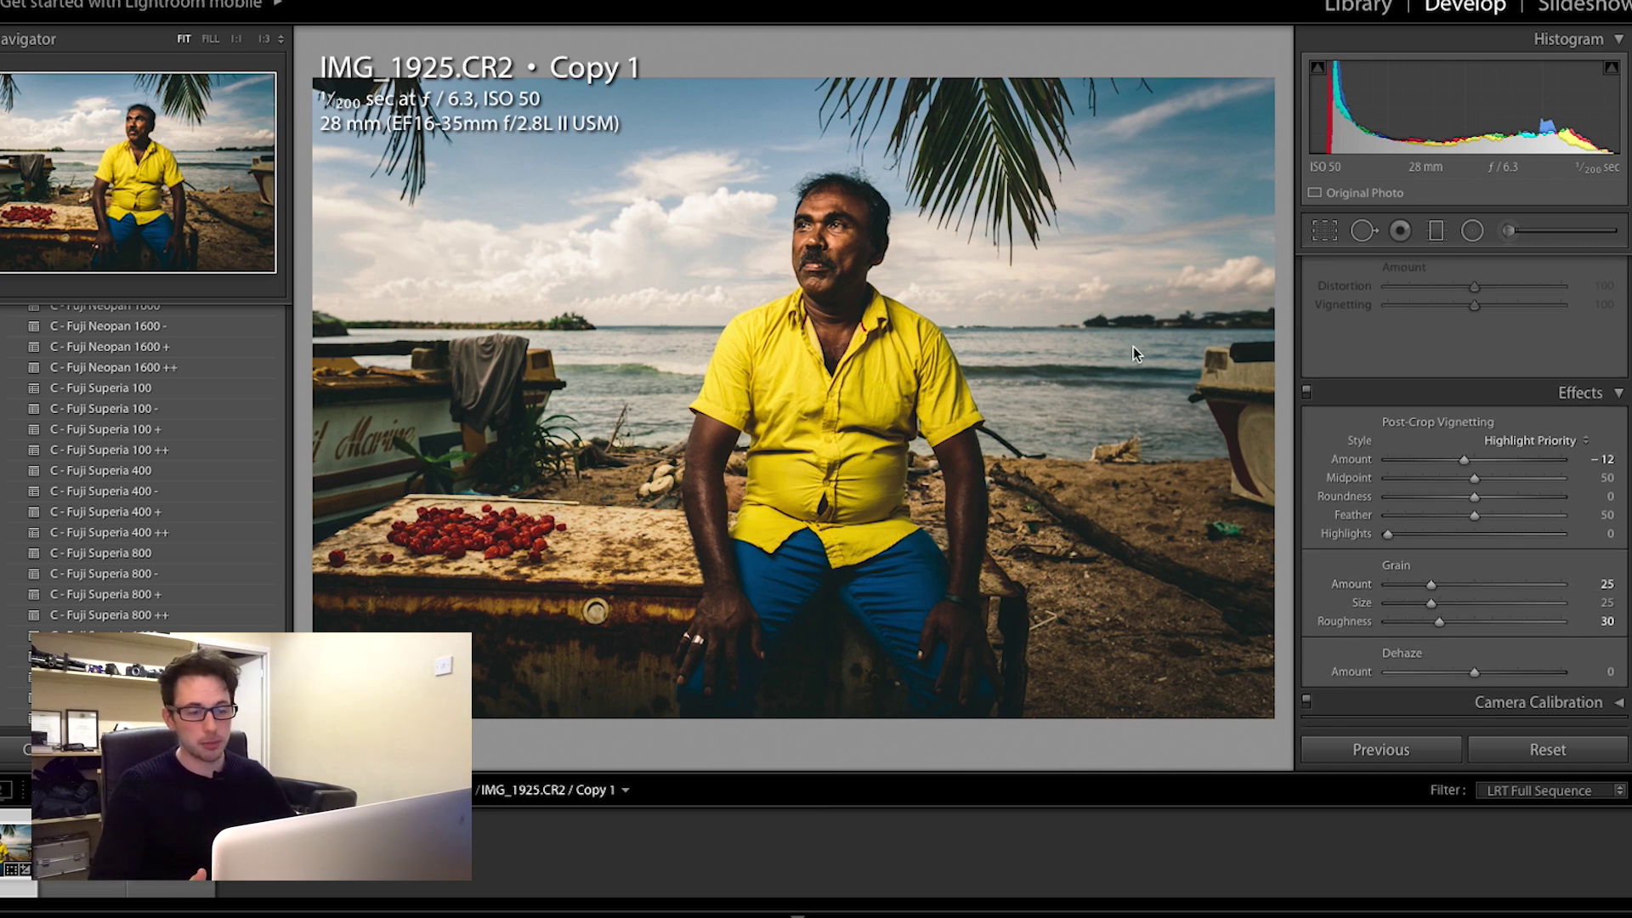
click(868, 274)
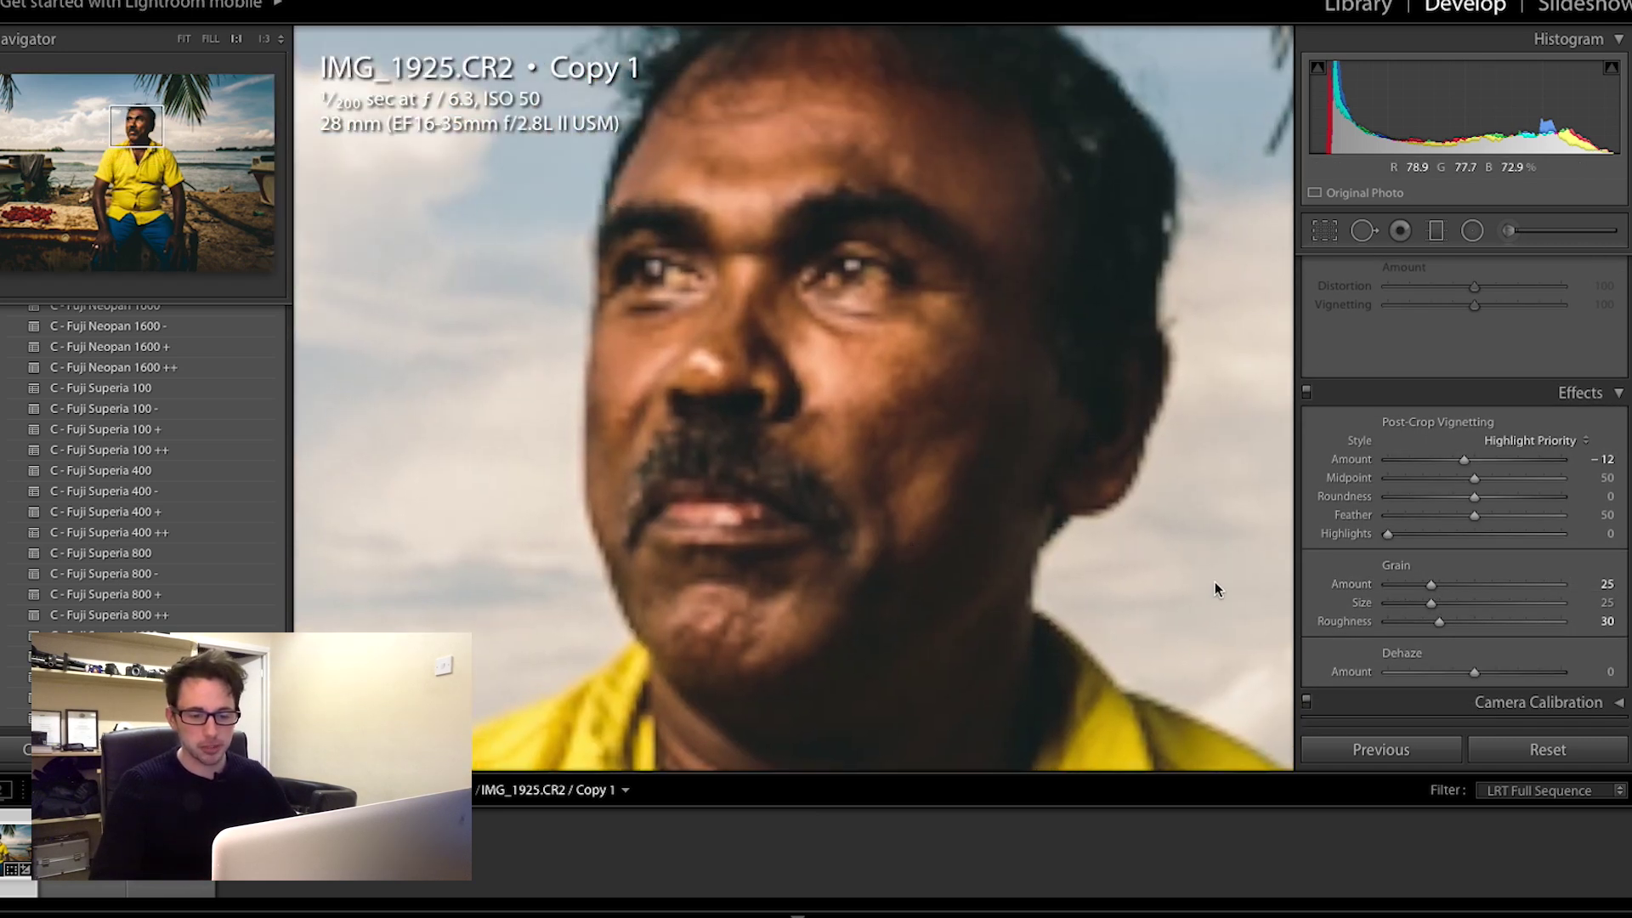
drag(1431, 586, 1471, 587)
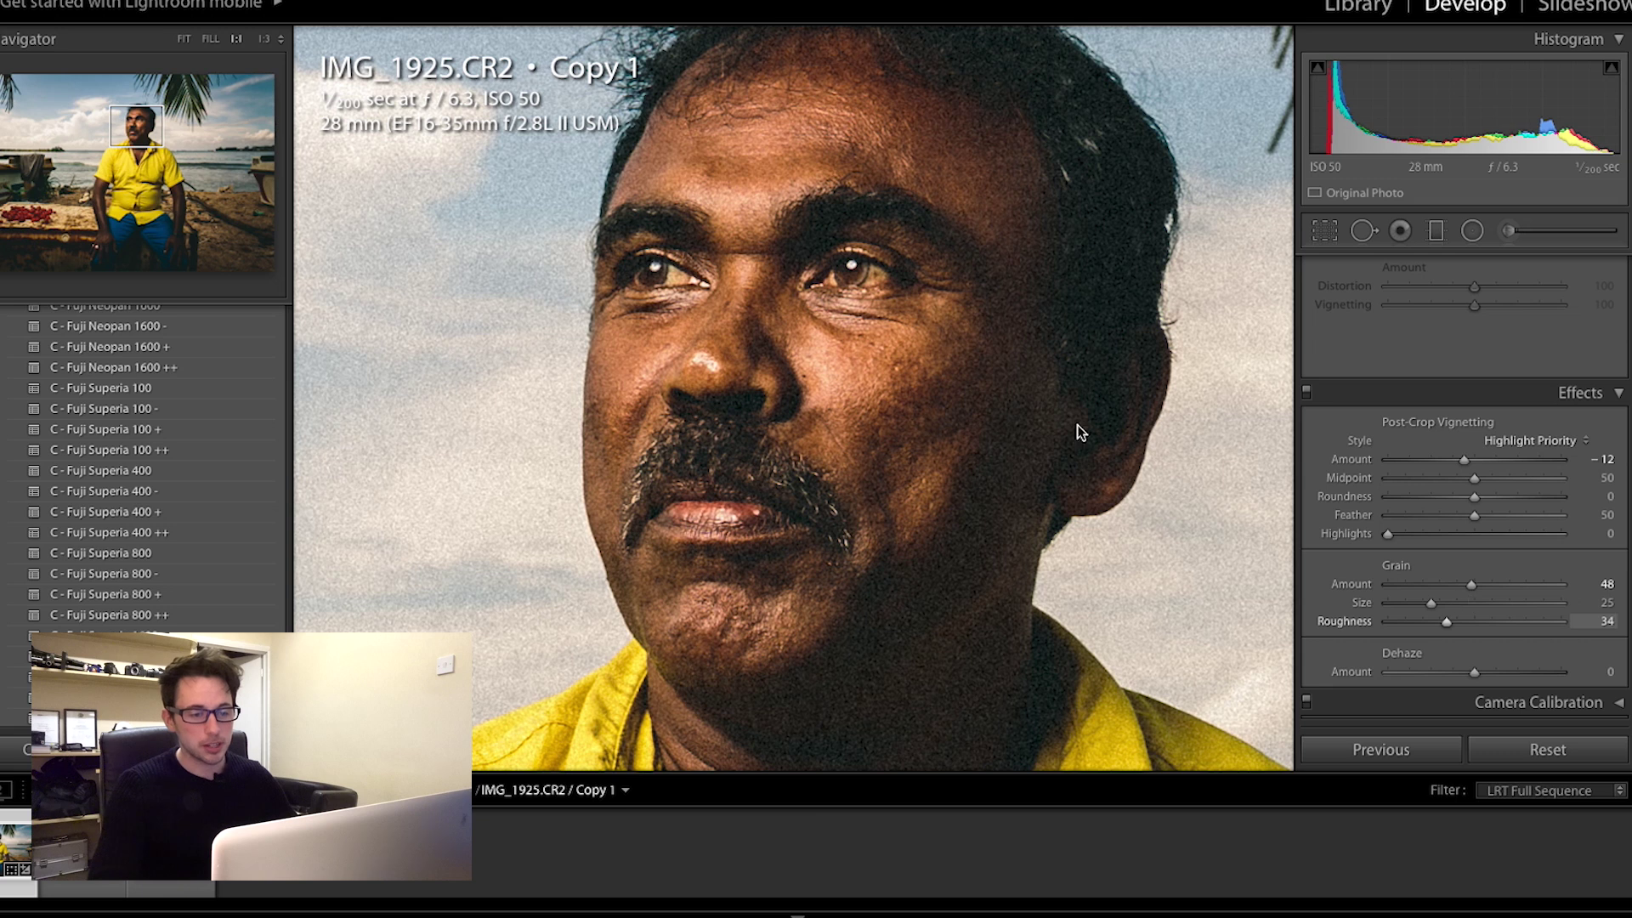
click(1053, 433)
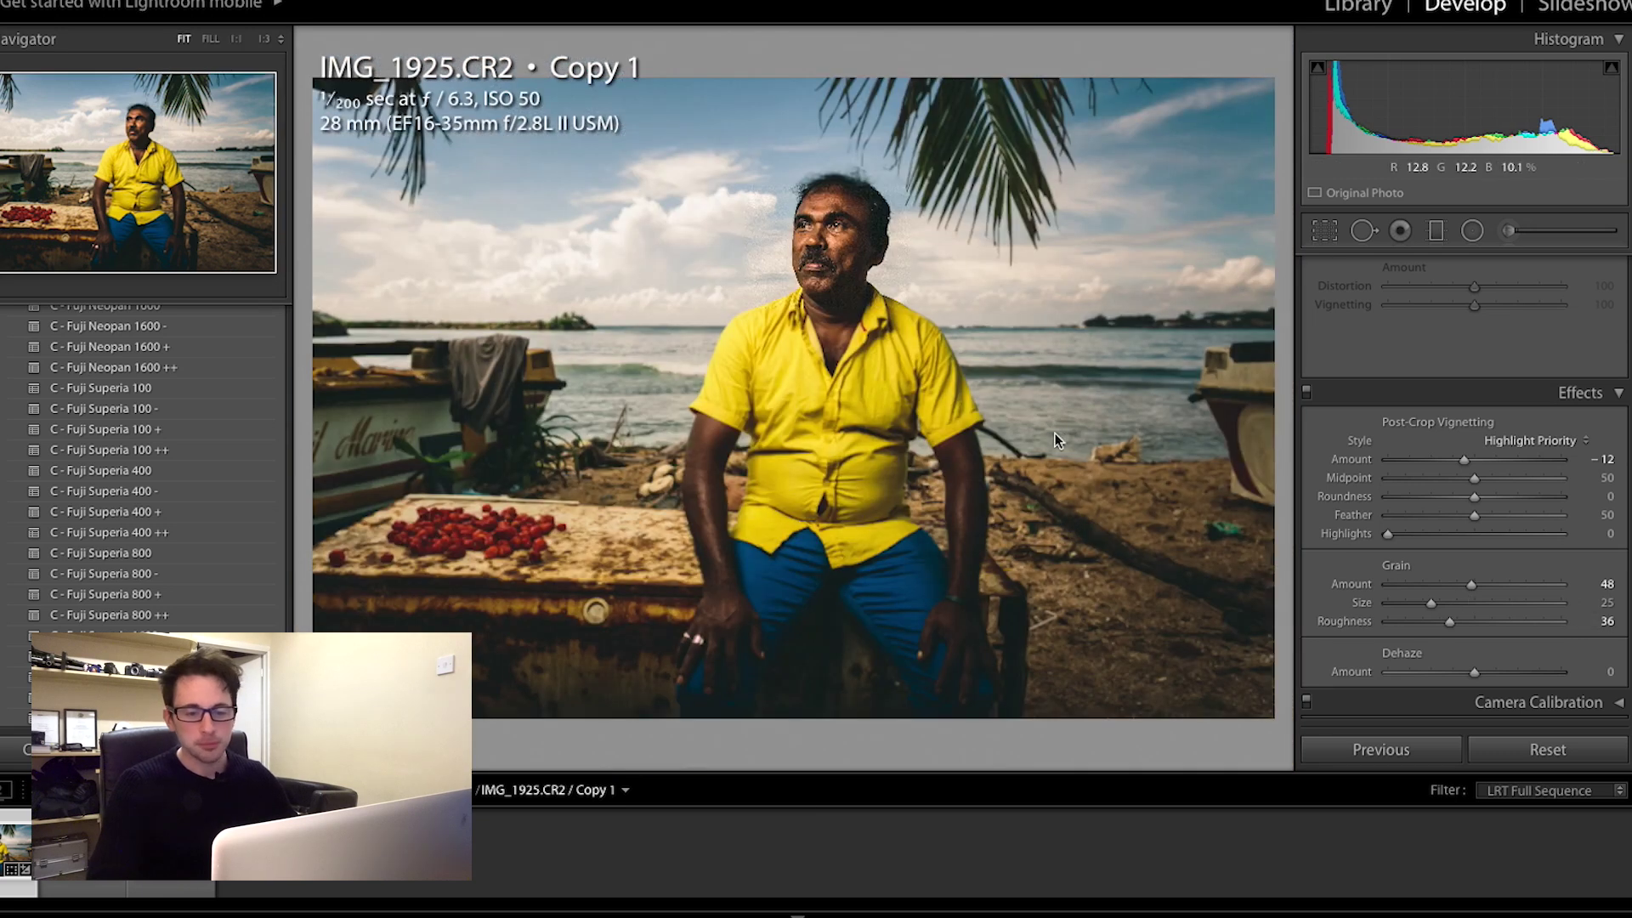
Step: Paint over the sky with a size 19 adjustment brush, with Highlights reset to 0 and Exposure at -0.65
scroll(1456, 472, up, 5)
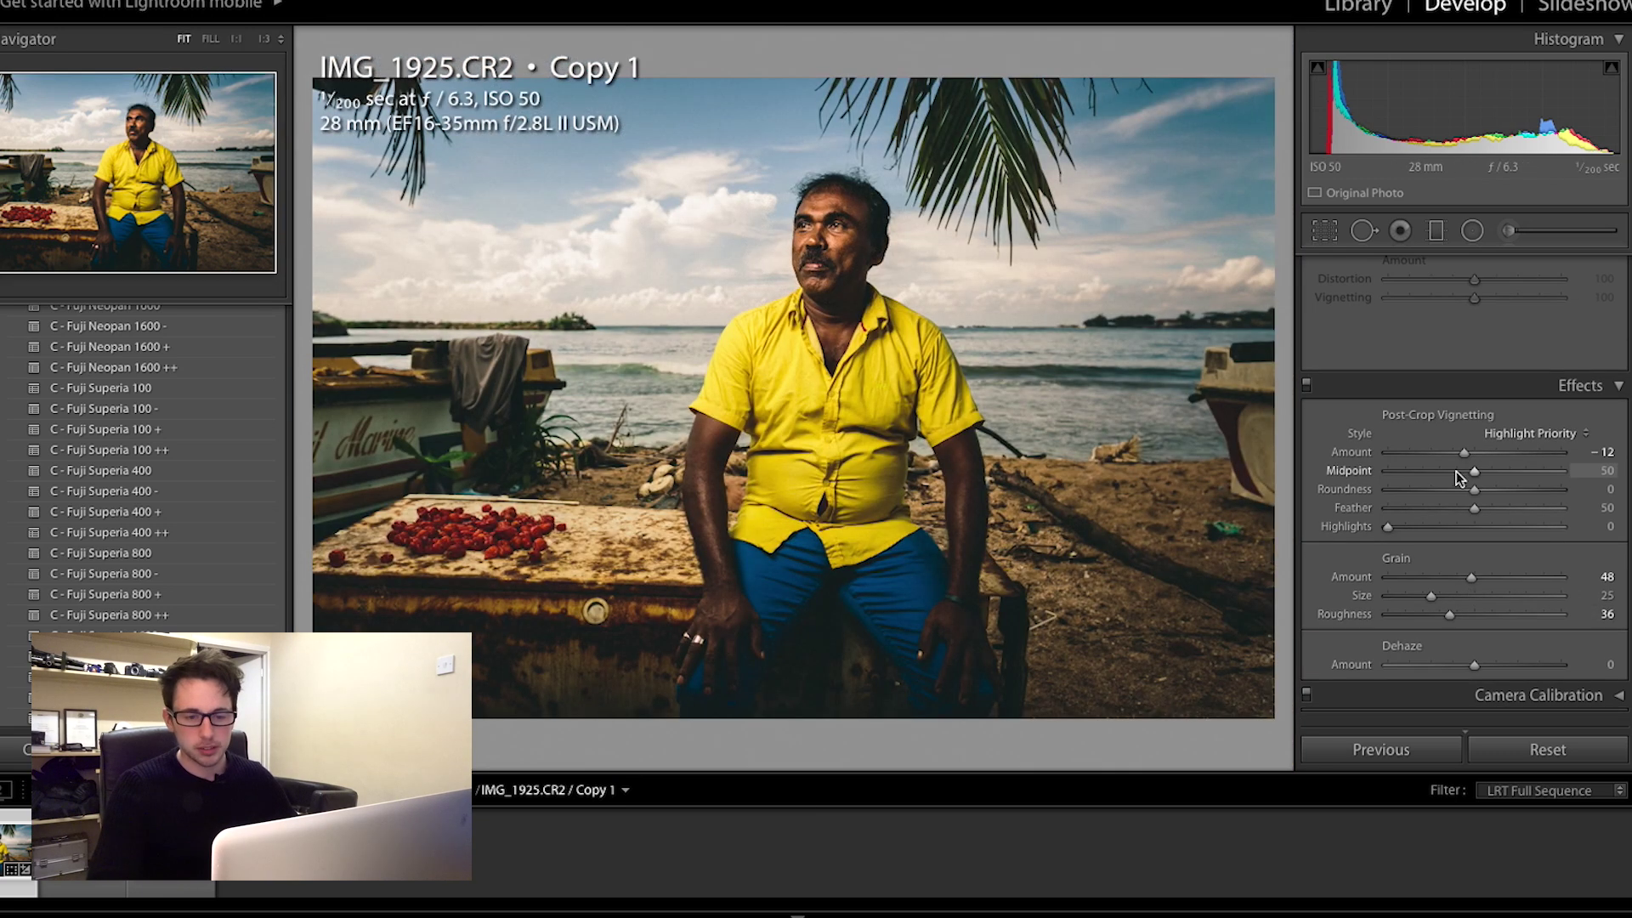
scroll(1456, 471, up, 8)
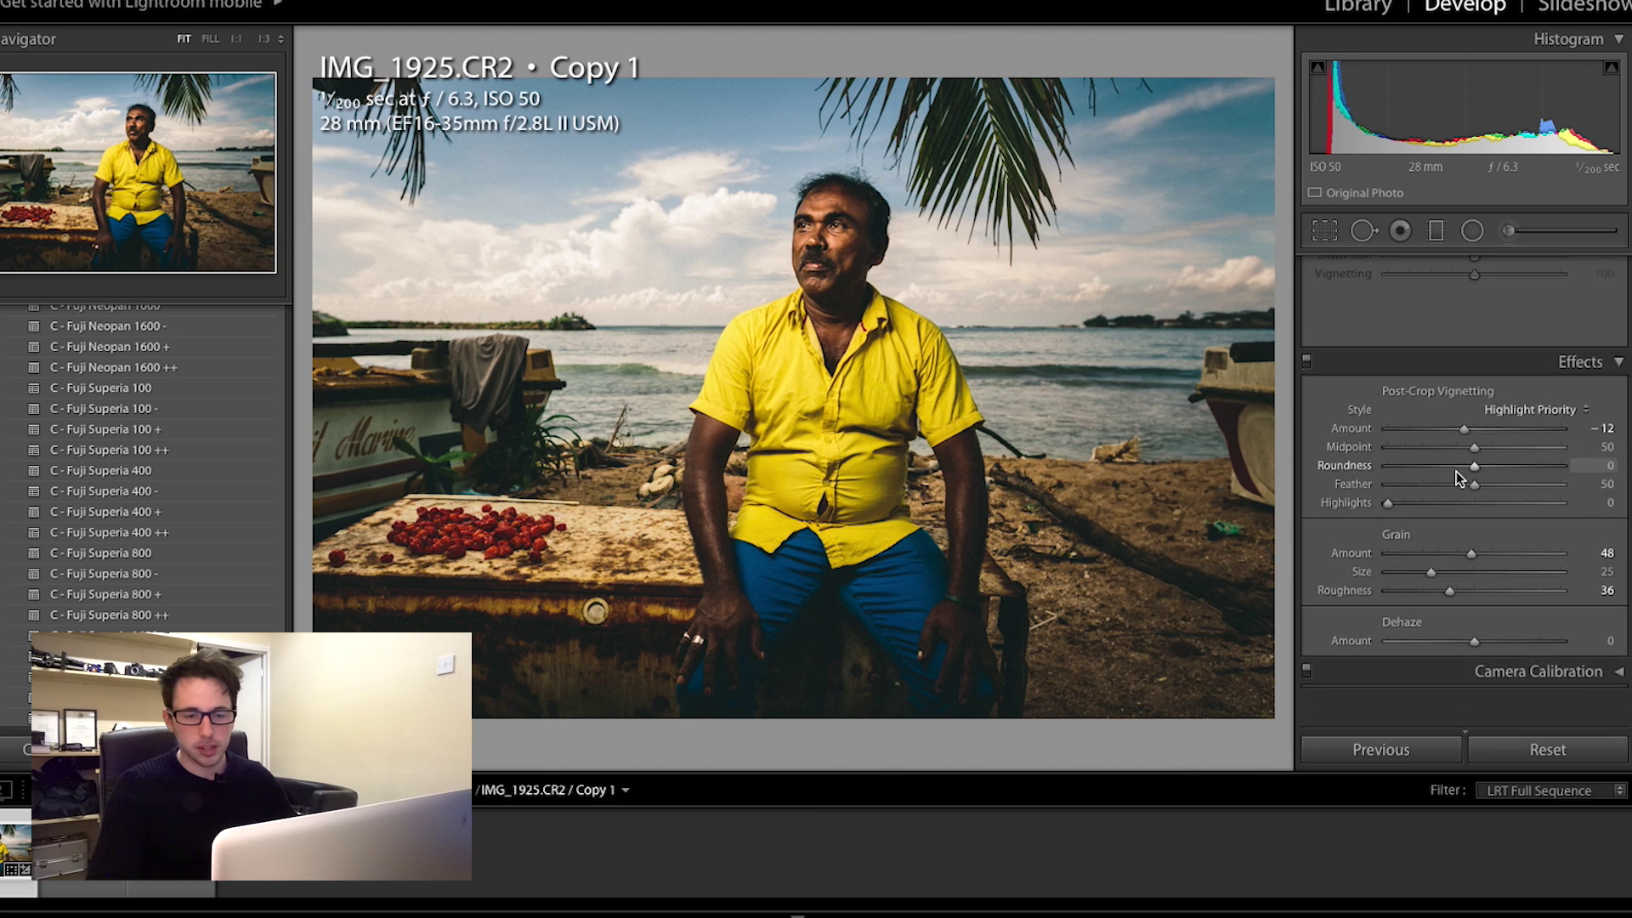
scroll(1482, 501, up, 3)
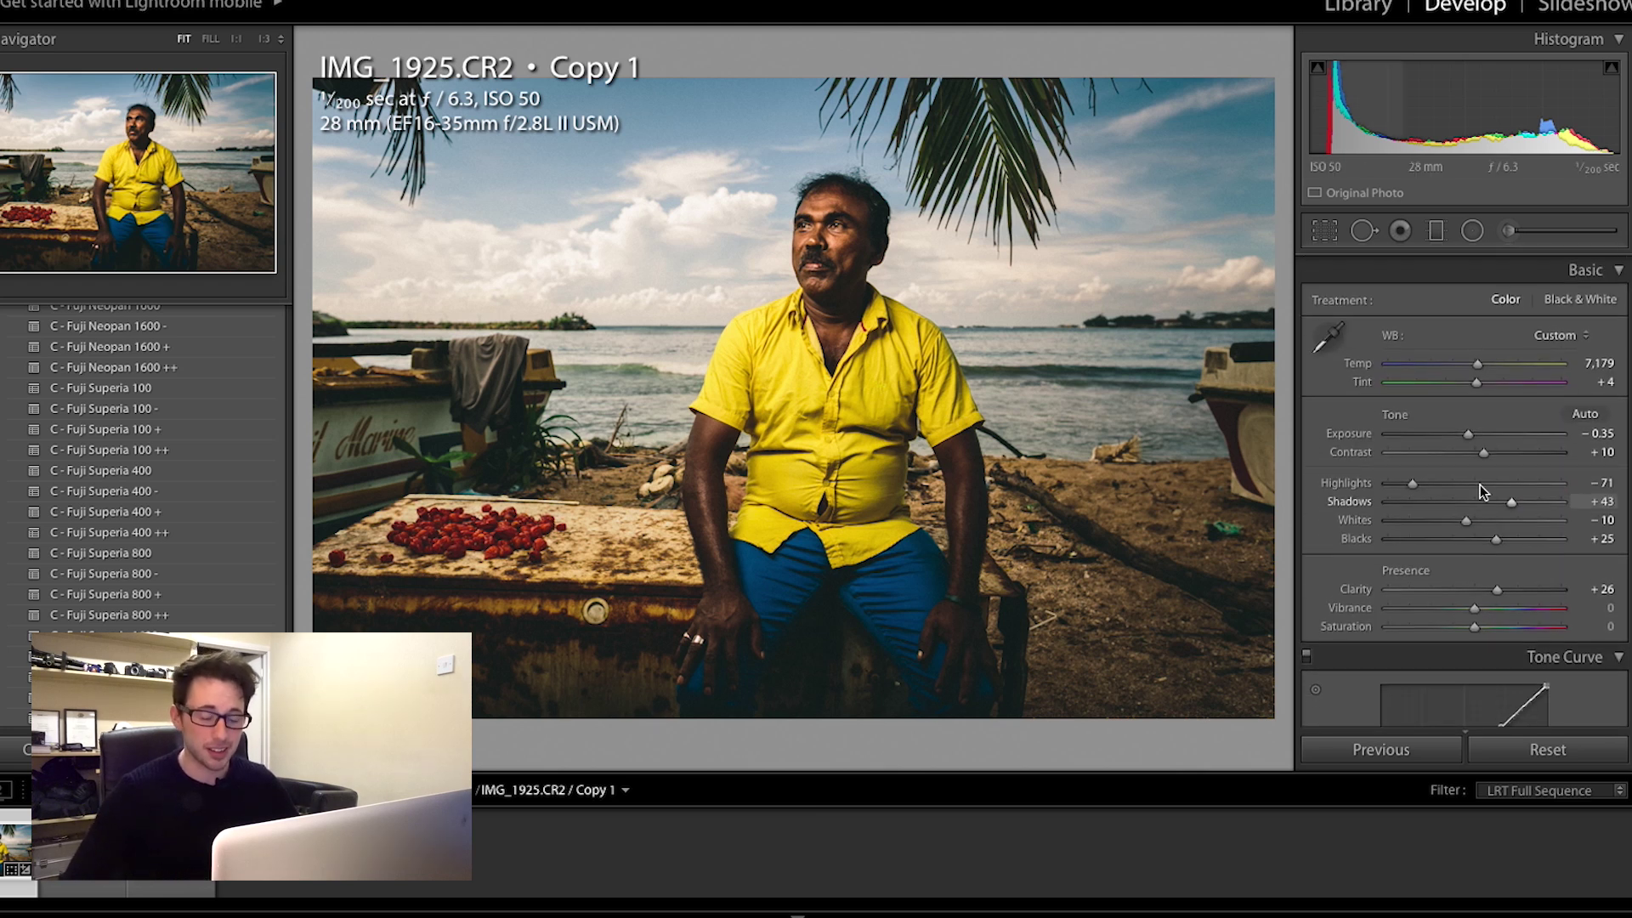
click(1507, 234)
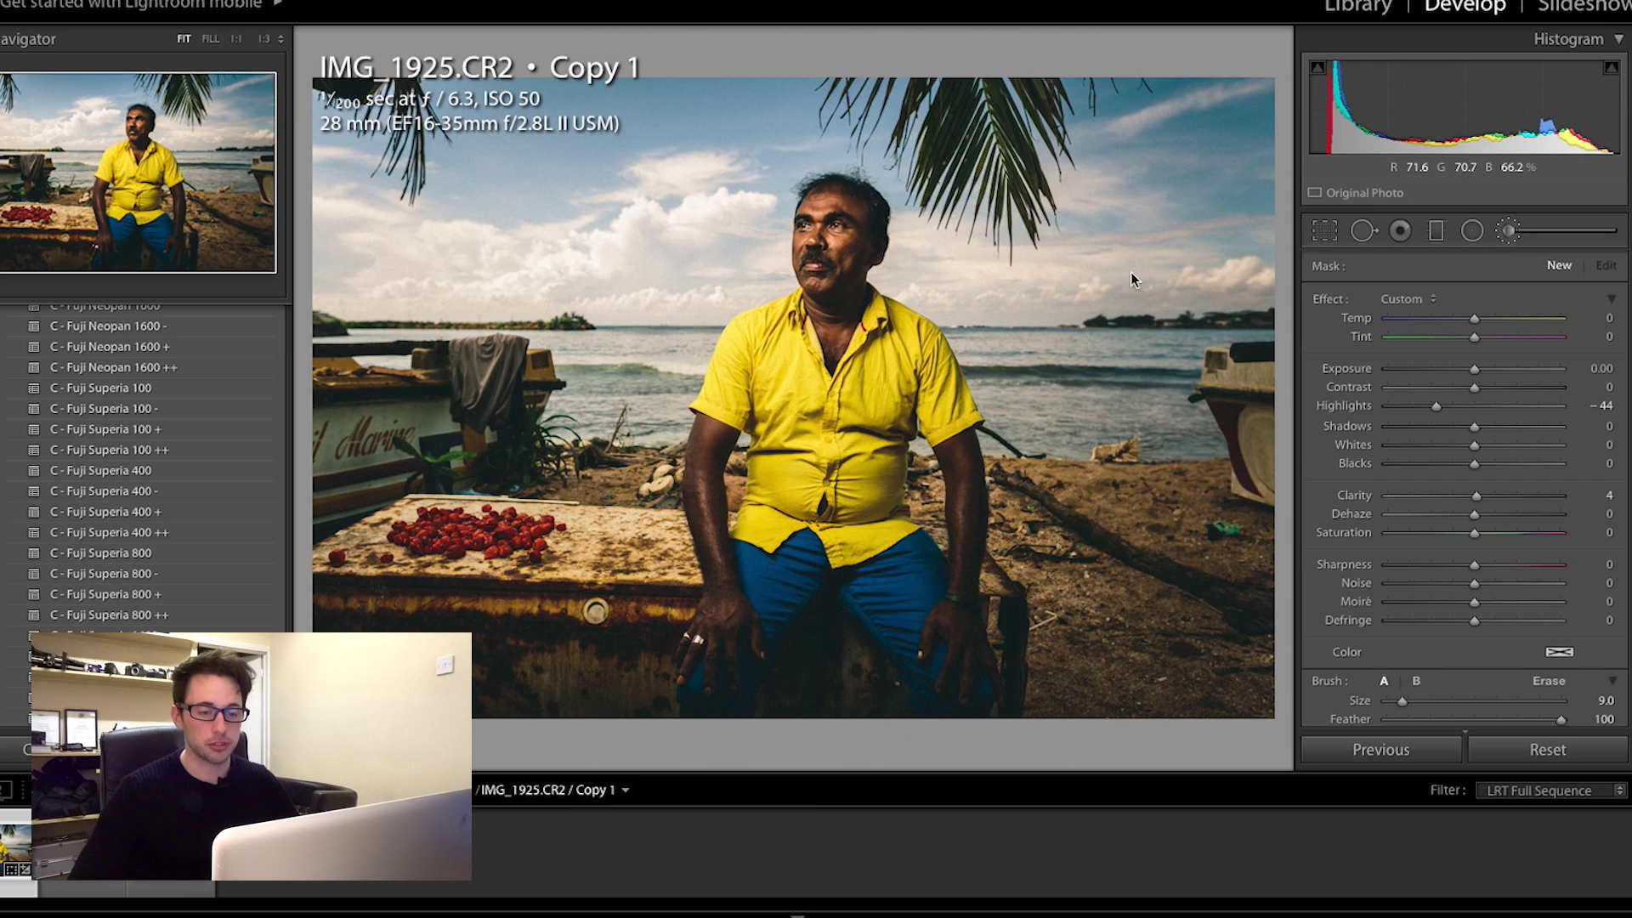
scroll(1049, 308, up, 5)
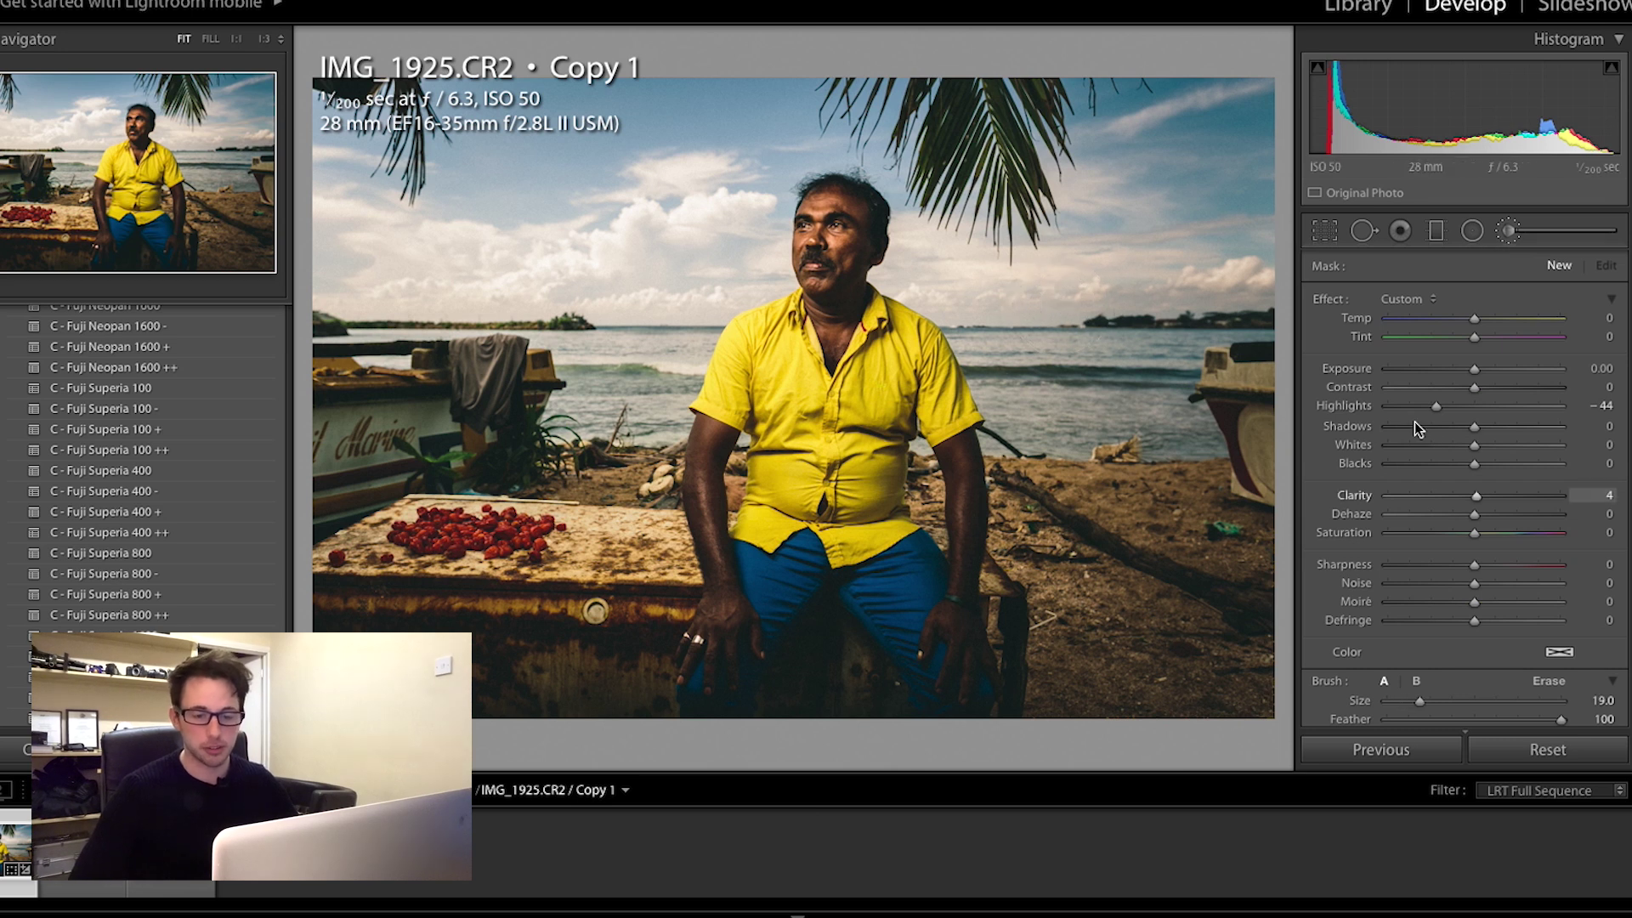
double_click(1351, 405)
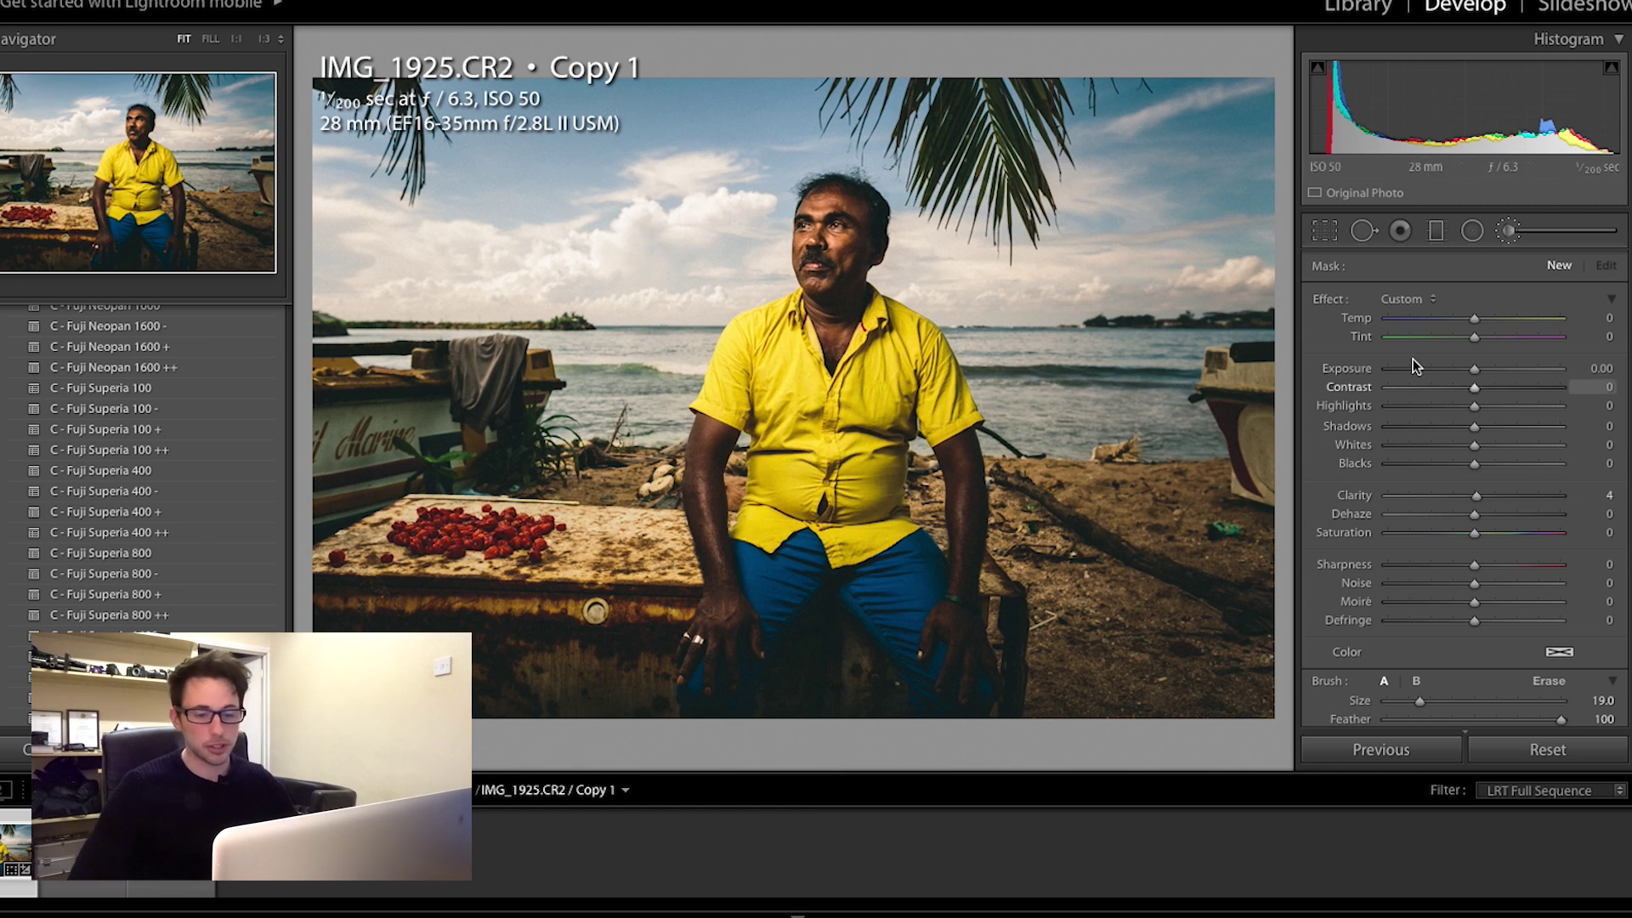
drag(1473, 371, 1459, 371)
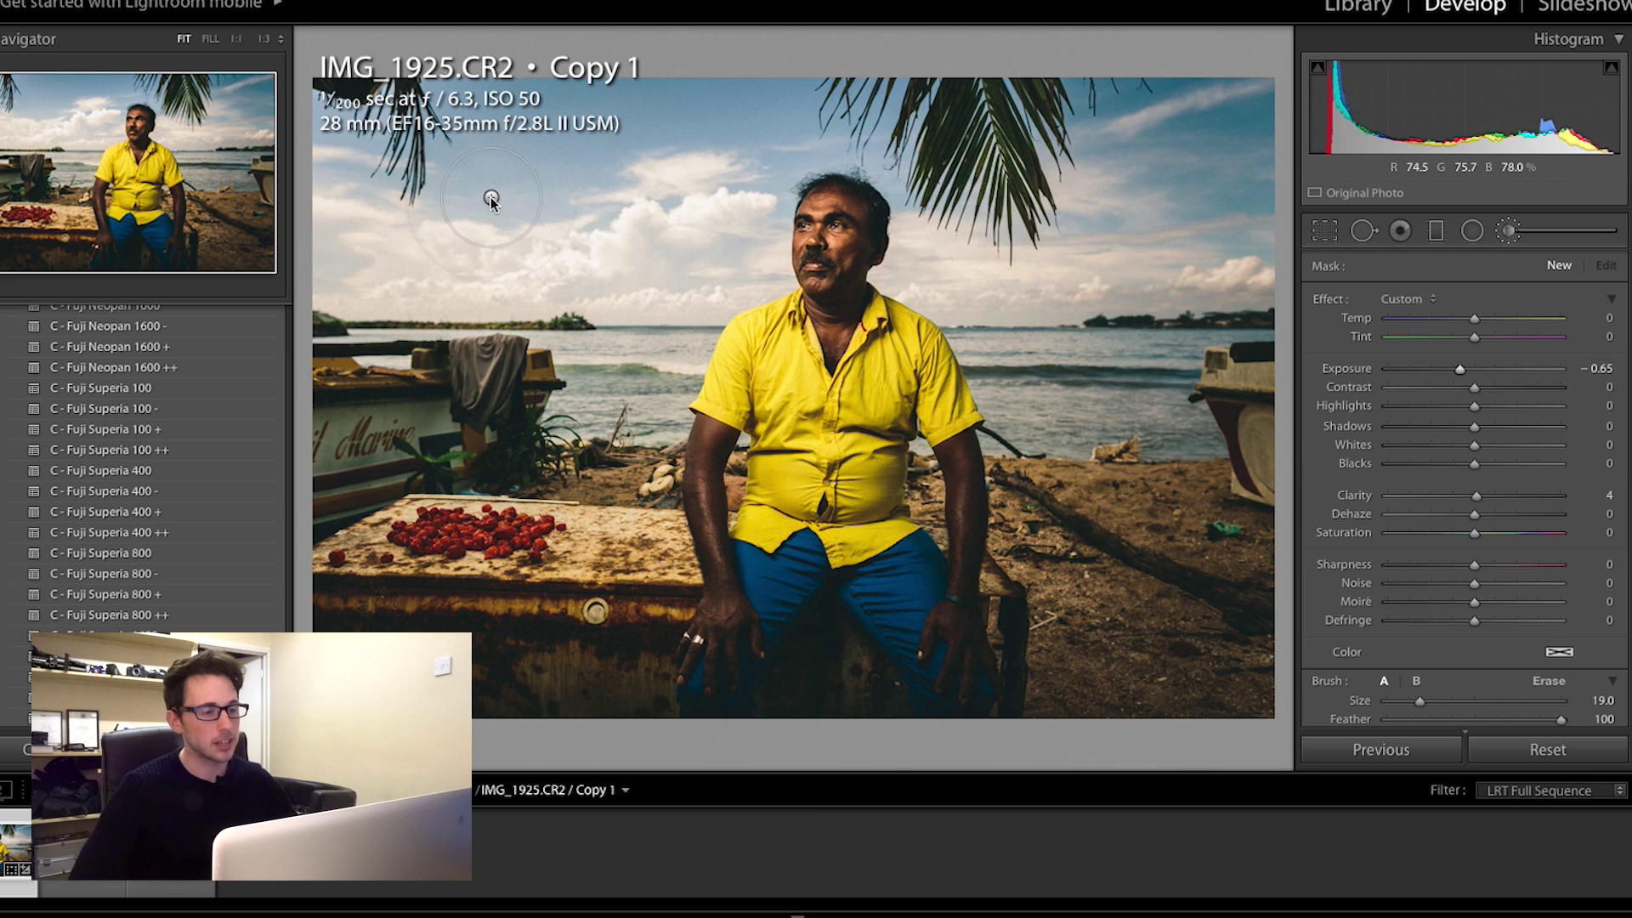
drag(490, 198, 416, 211)
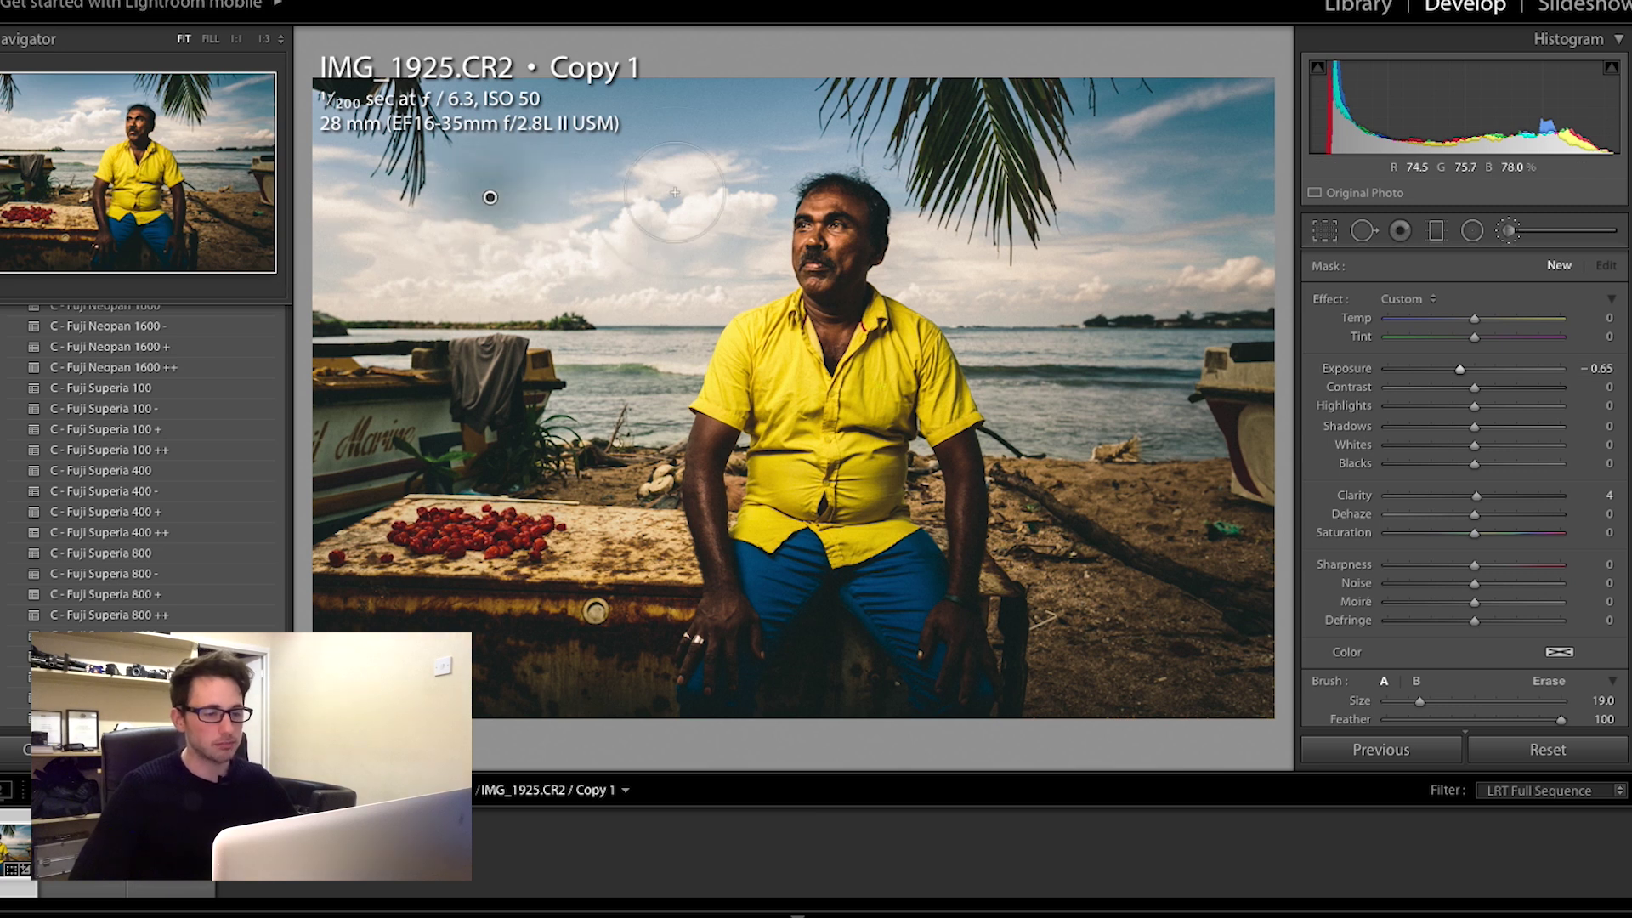
mouse_move(818, 92)
mouse_down()
mouse_move(725, 159)
mouse_move(765, 109)
mouse_move(935, 128)
mouse_move(952, 161)
mouse_up()
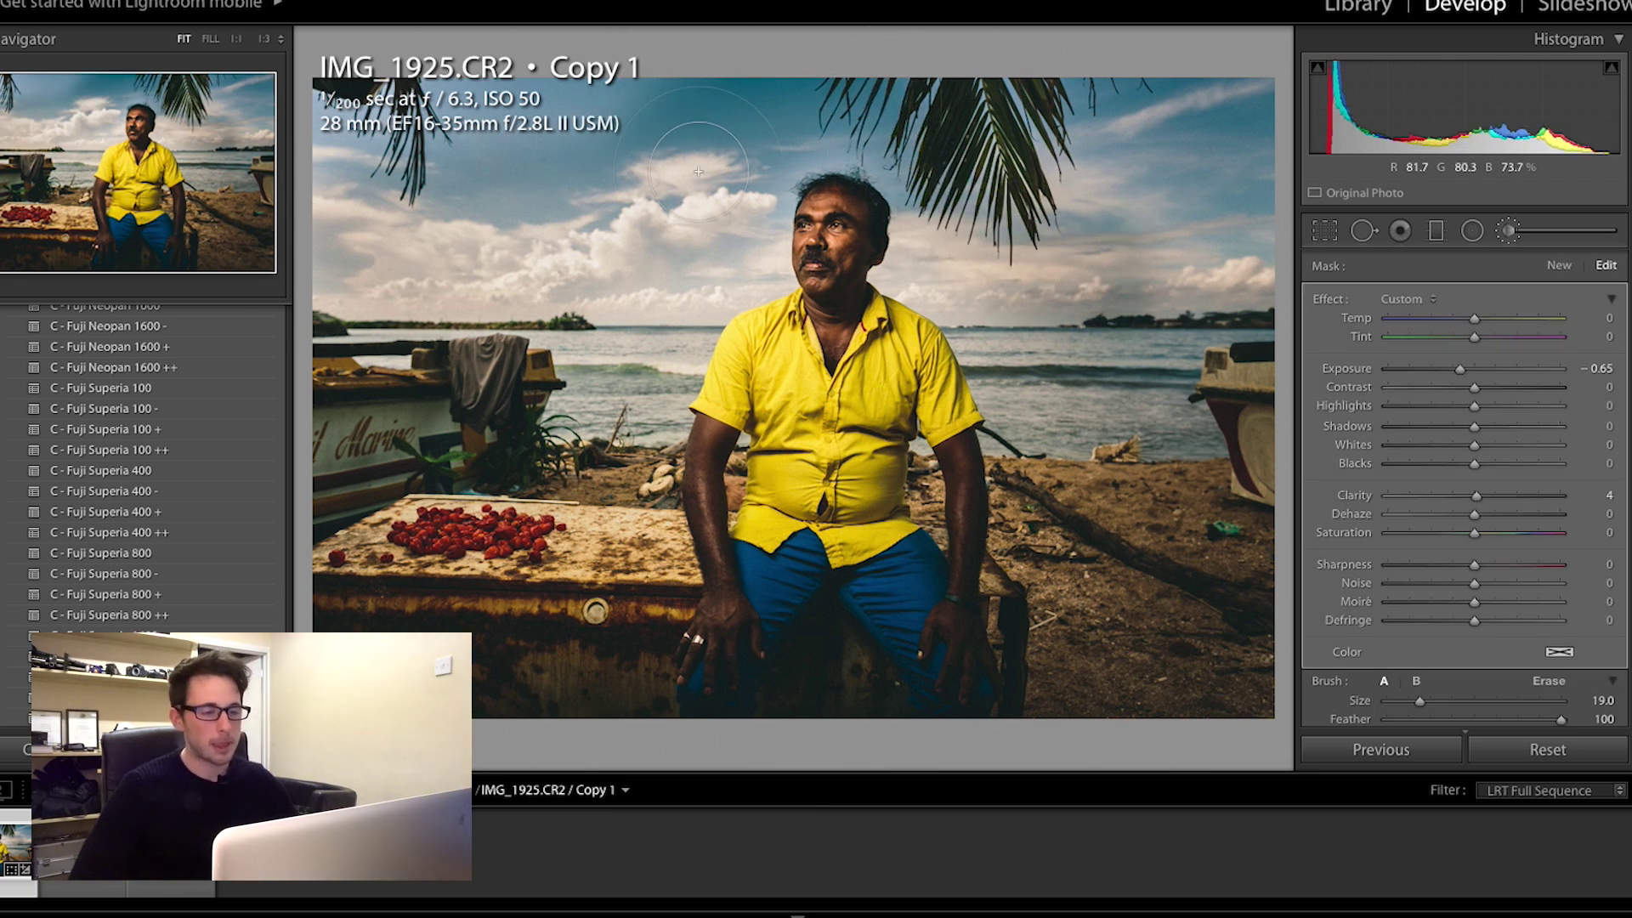
drag(679, 261, 439, 246)
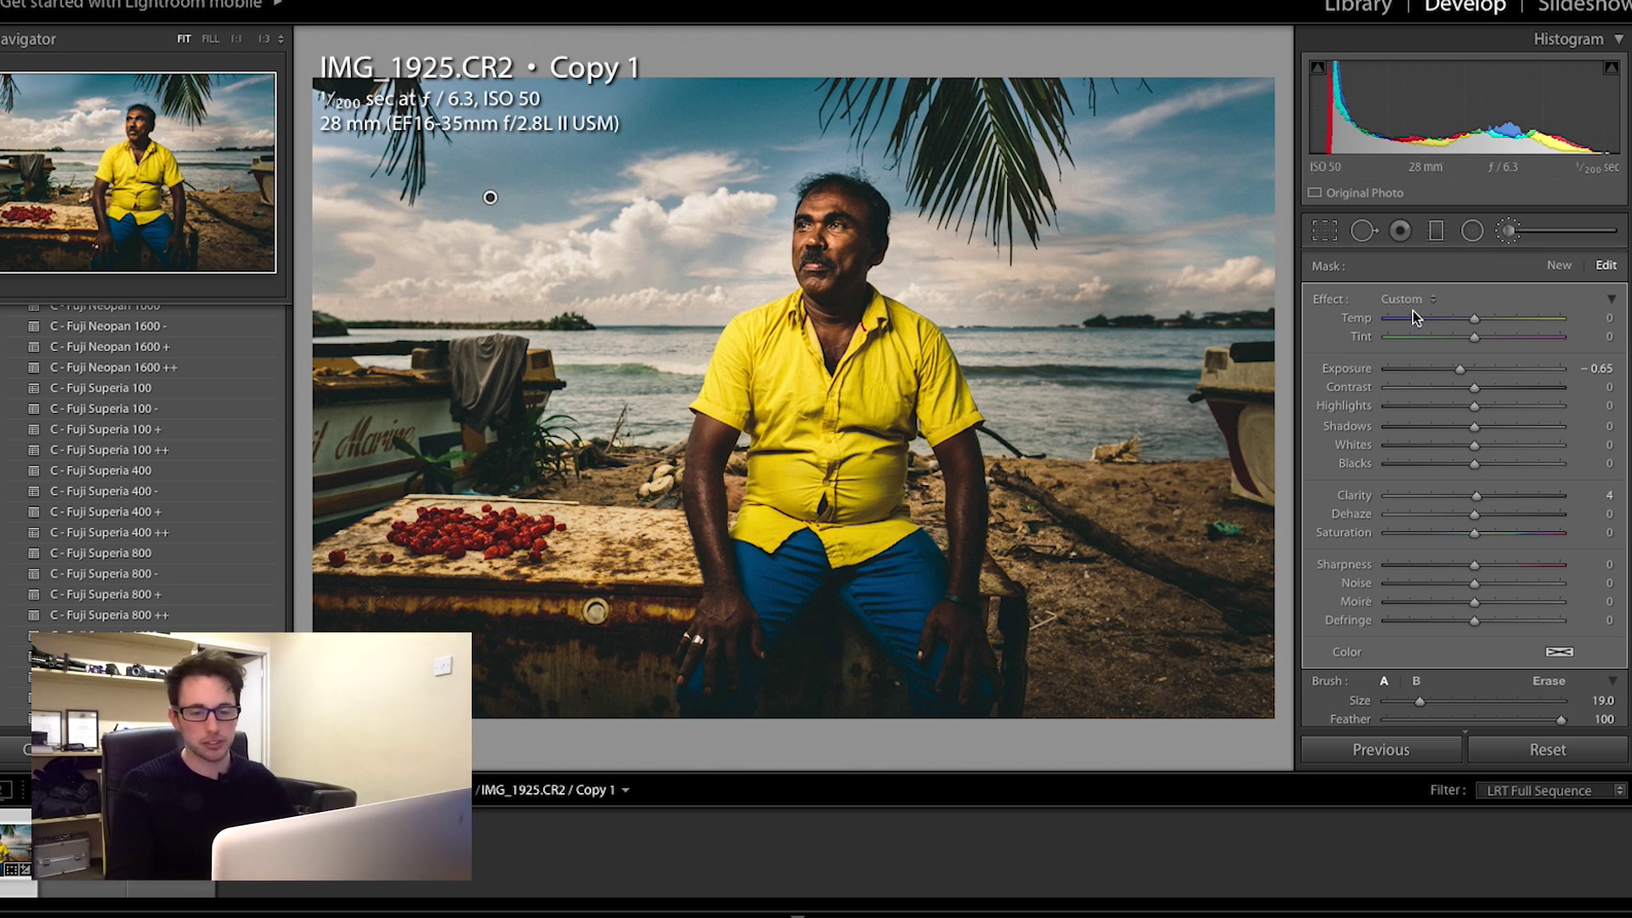
Step: Warm the brushed sky by setting the adjustment's Temp to 51 and Tint to 20
mouse_move(1491, 321)
mouse_down()
mouse_move(1519, 320)
mouse_move(1442, 340)
mouse_move(1491, 340)
mouse_up()
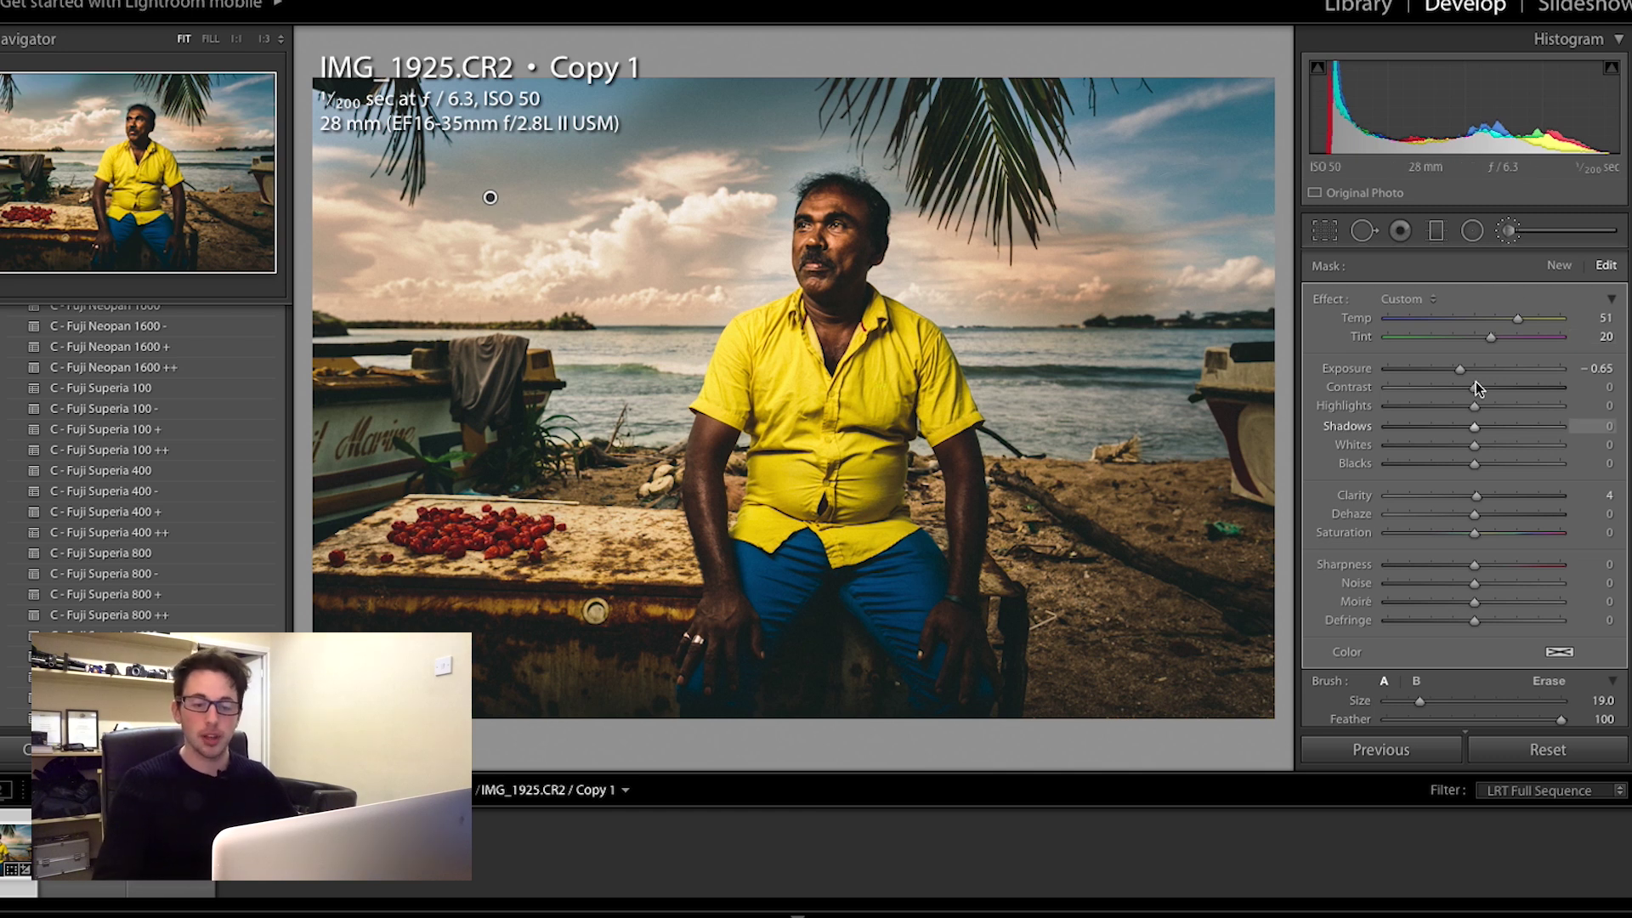
scroll(1462, 417, down, 5)
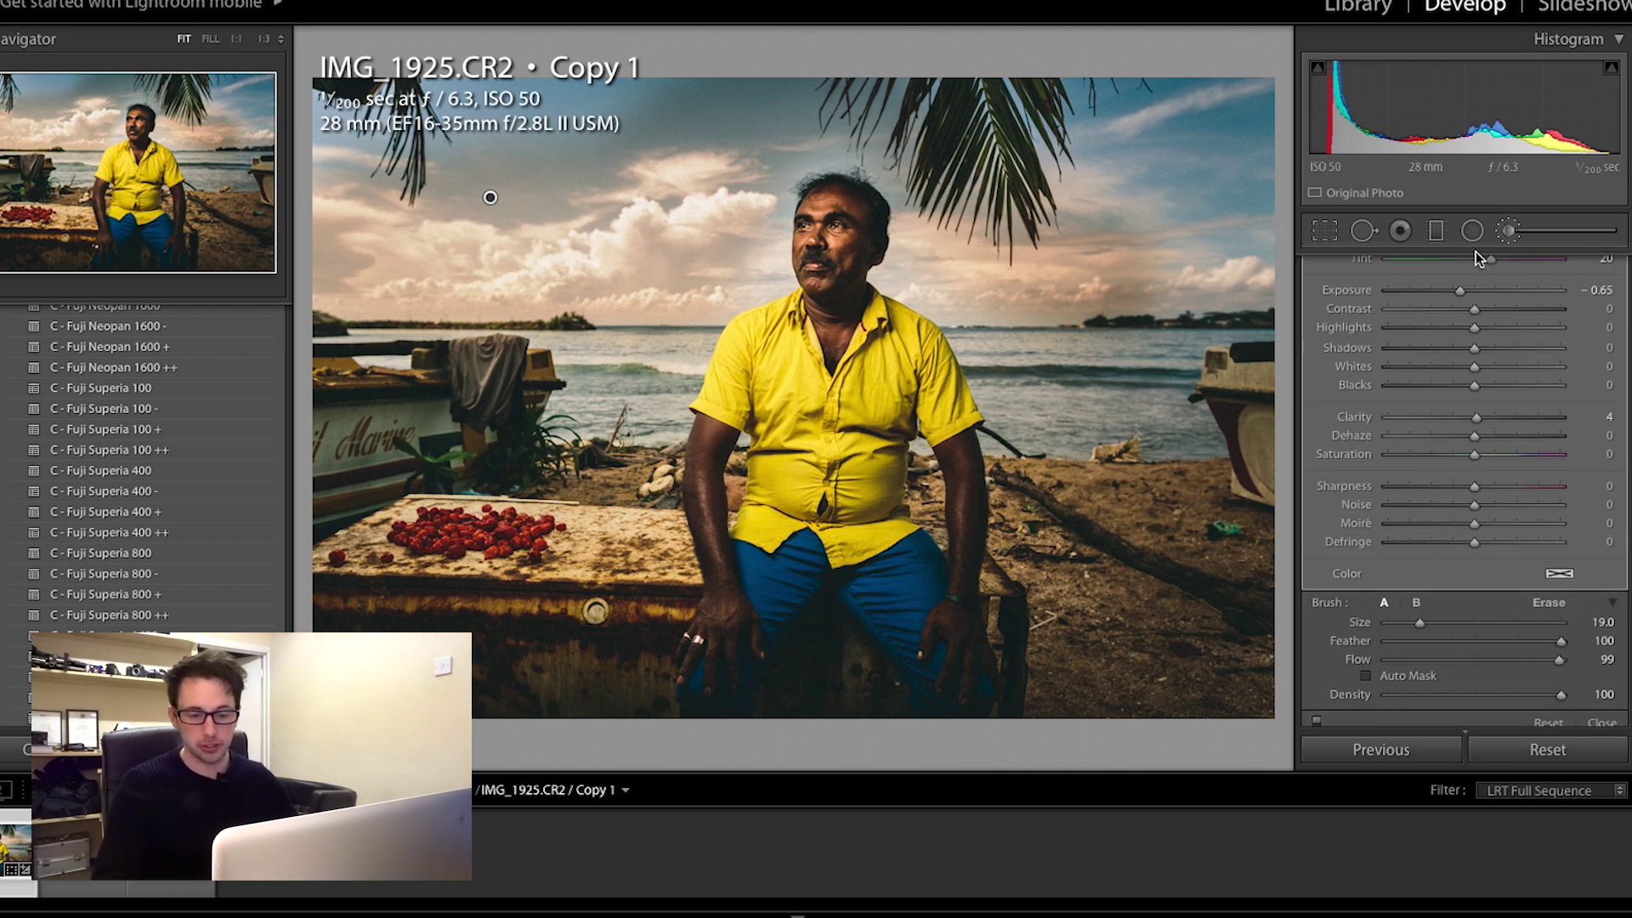
scroll(1448, 396, down, 5)
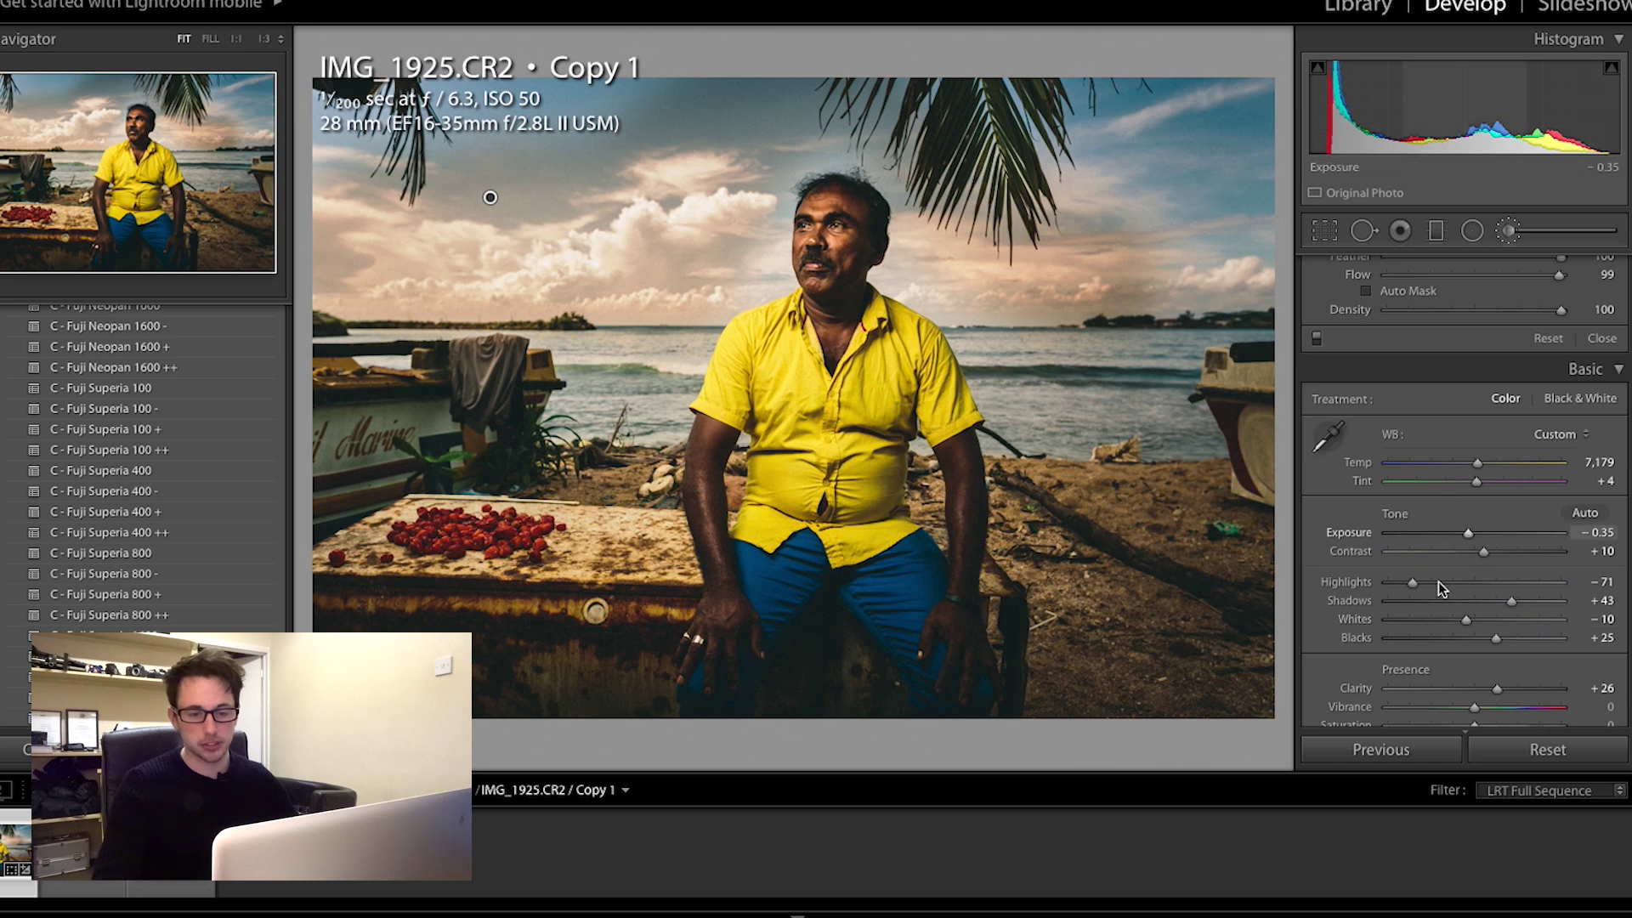
scroll(1466, 421, up, 4)
scroll(1469, 414, up, 6)
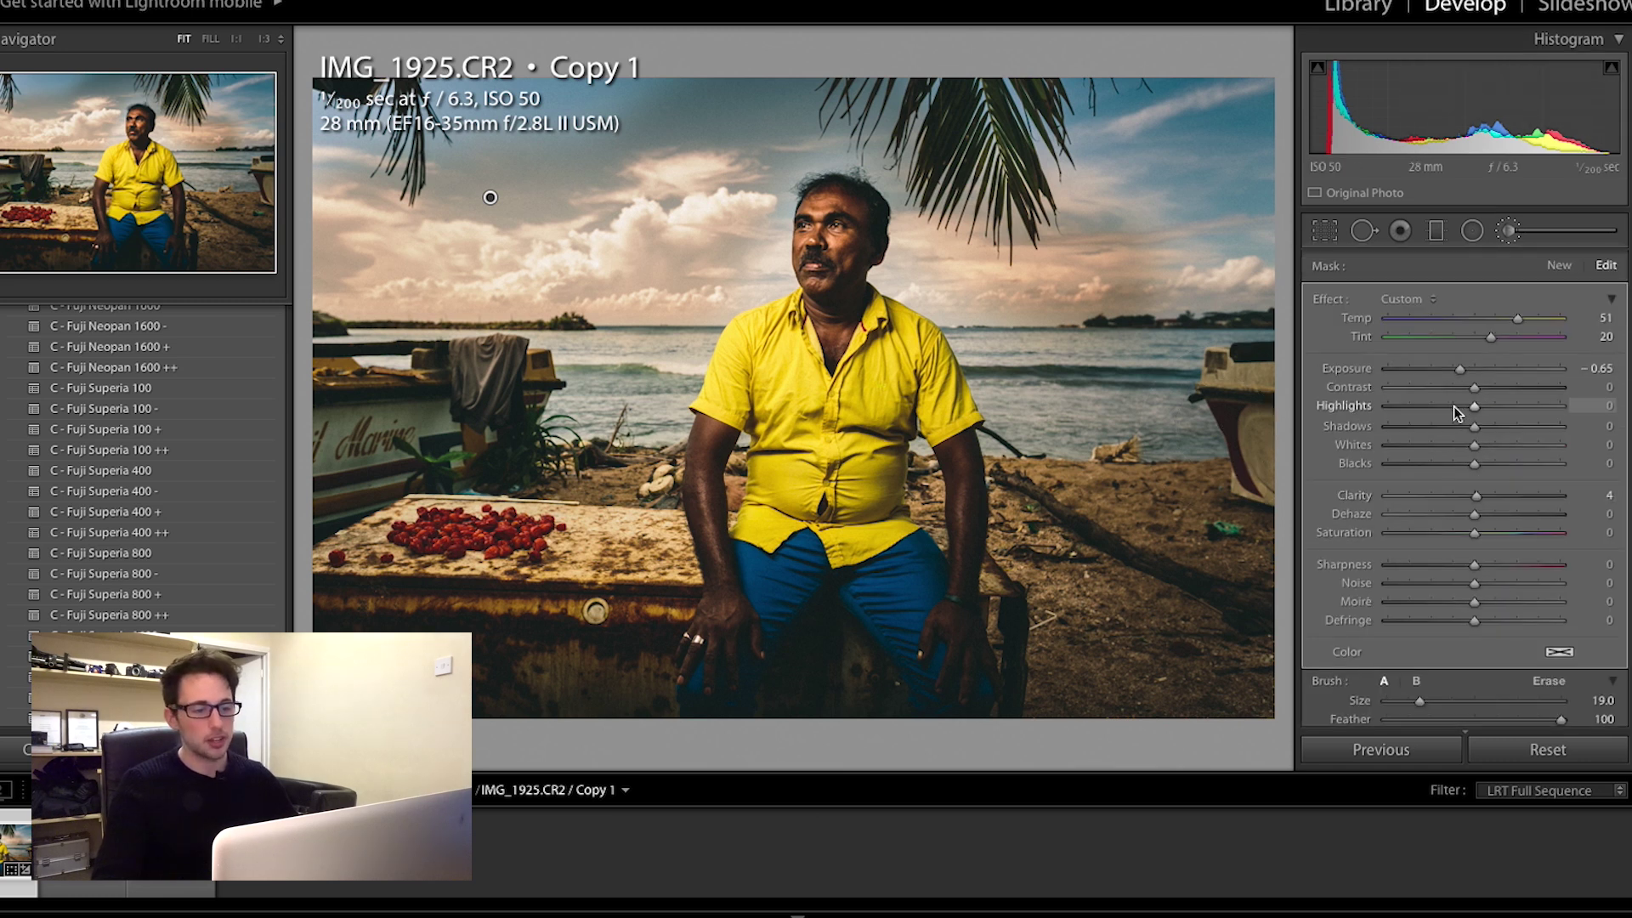
Step: Try Highlights of 53 and Exposure of 0.44 on the brushed sky and delete the brush adjustment
drag(1358, 414, 1293, 419)
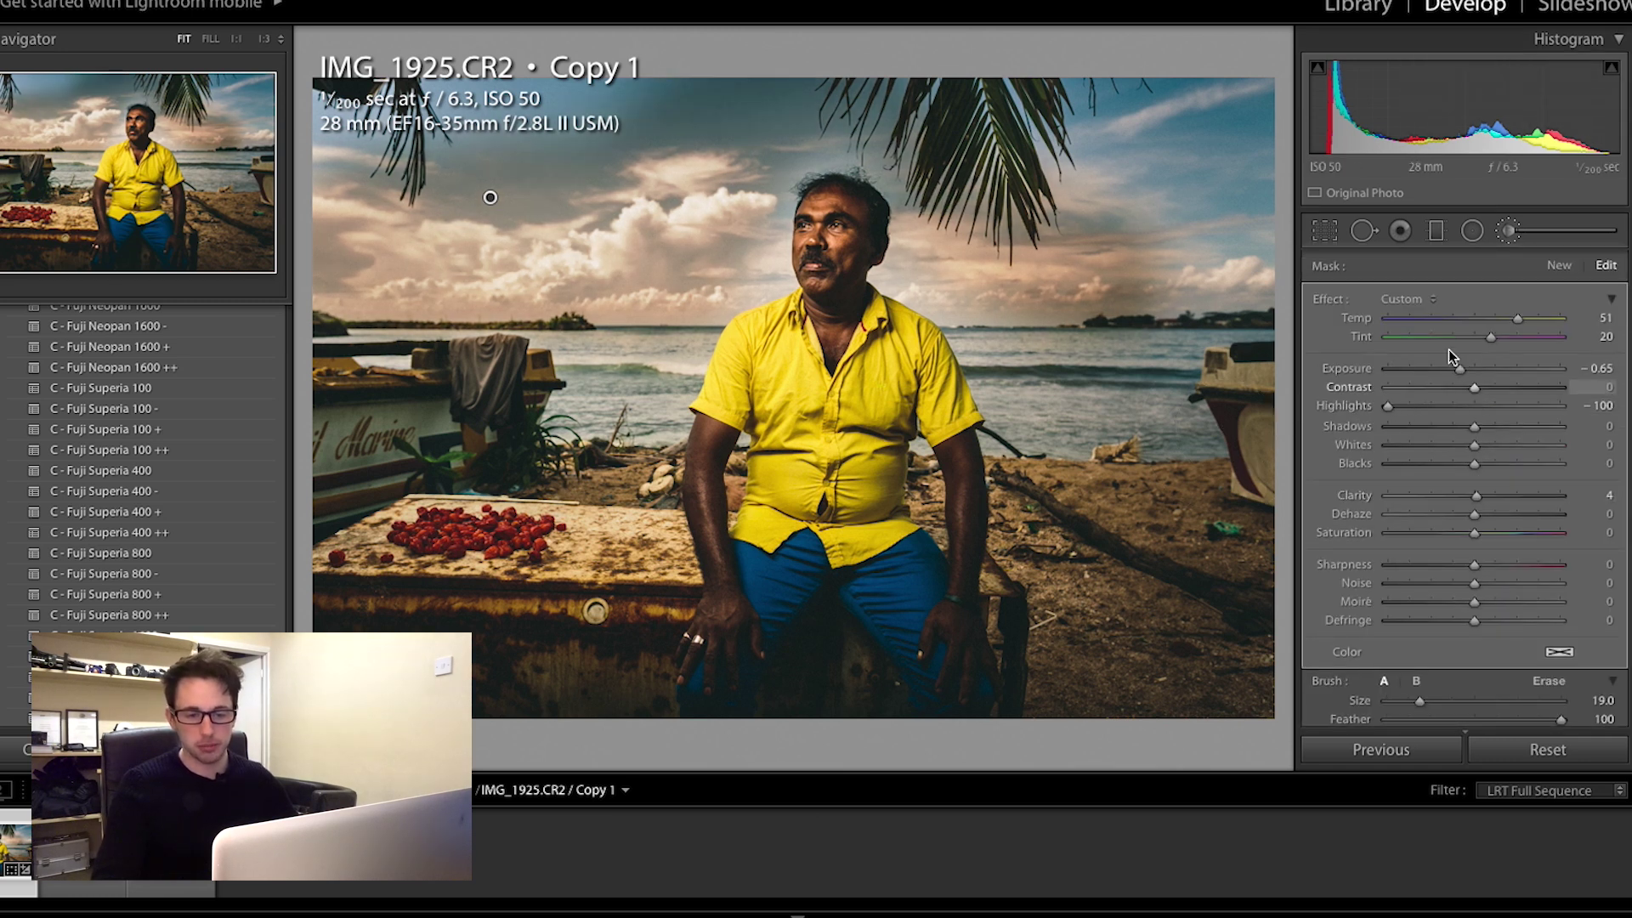
click(1519, 406)
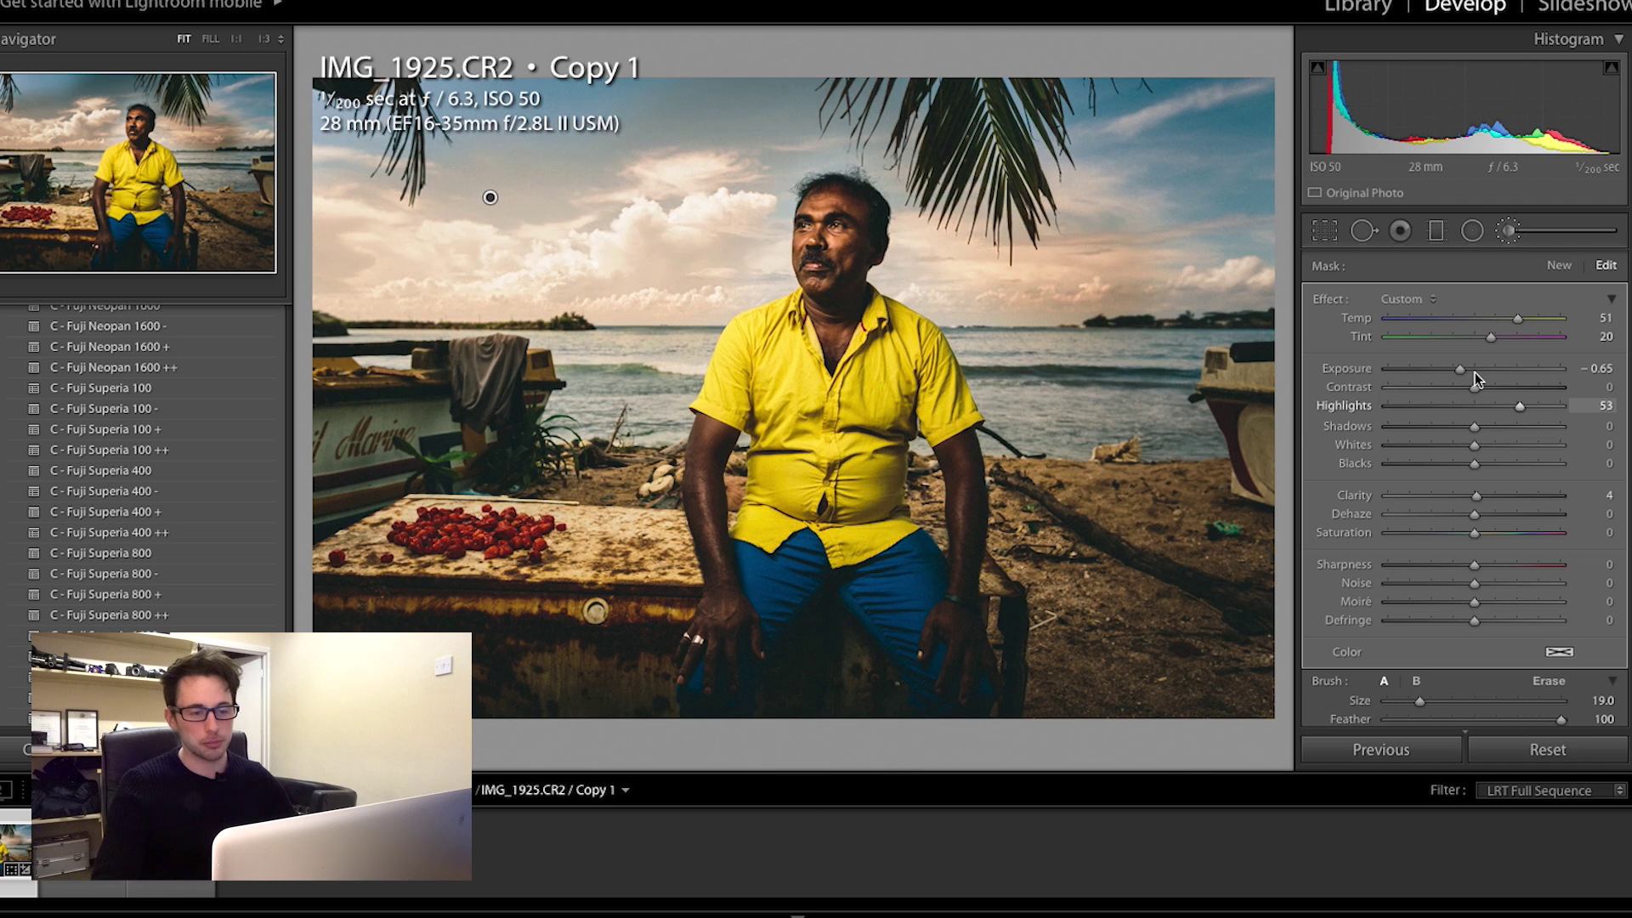
click(1482, 370)
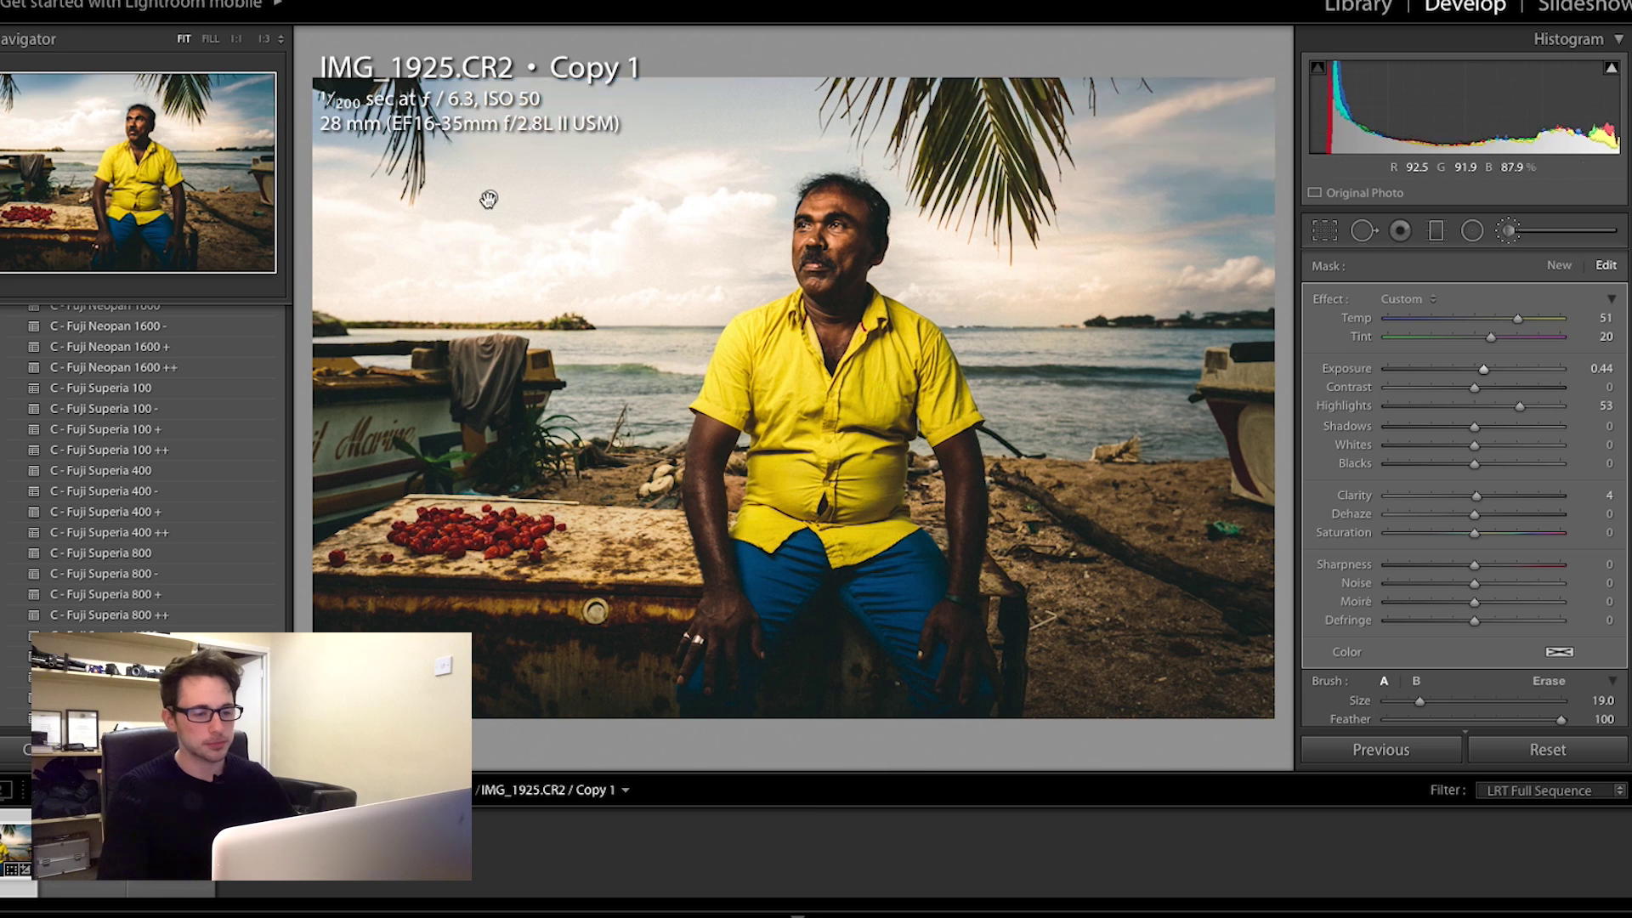
scroll(1442, 415, down, 5)
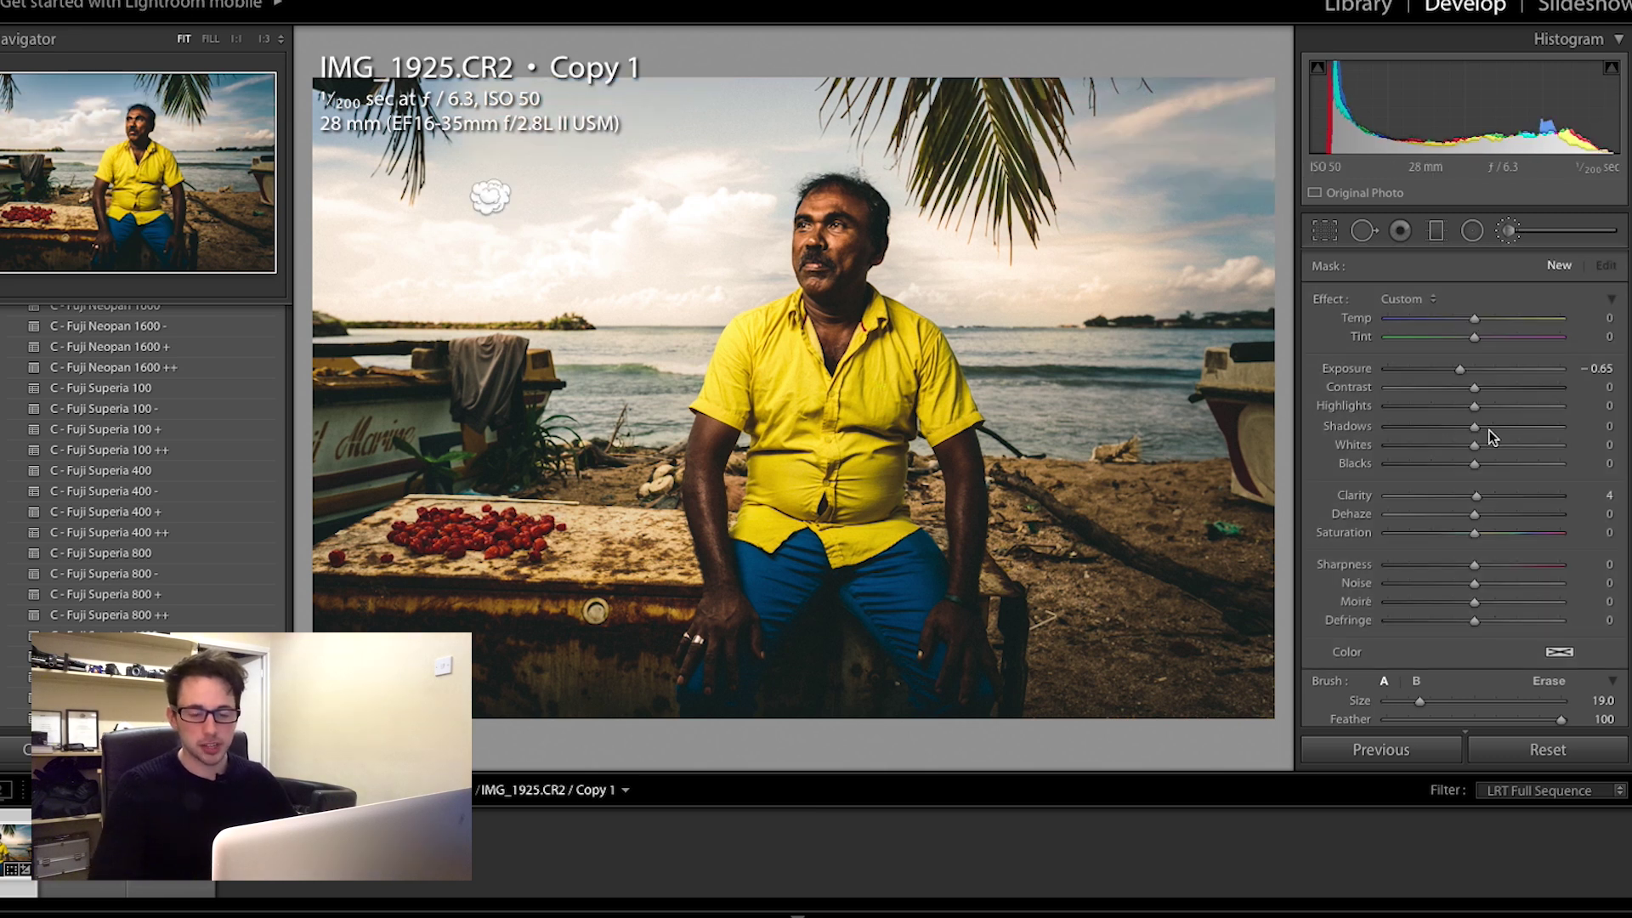
Step: Draw a tall oval radial filter around the seated man with Exposure at -0.65 and recentre it on his lower shirt
scroll(1489, 432, up, 6)
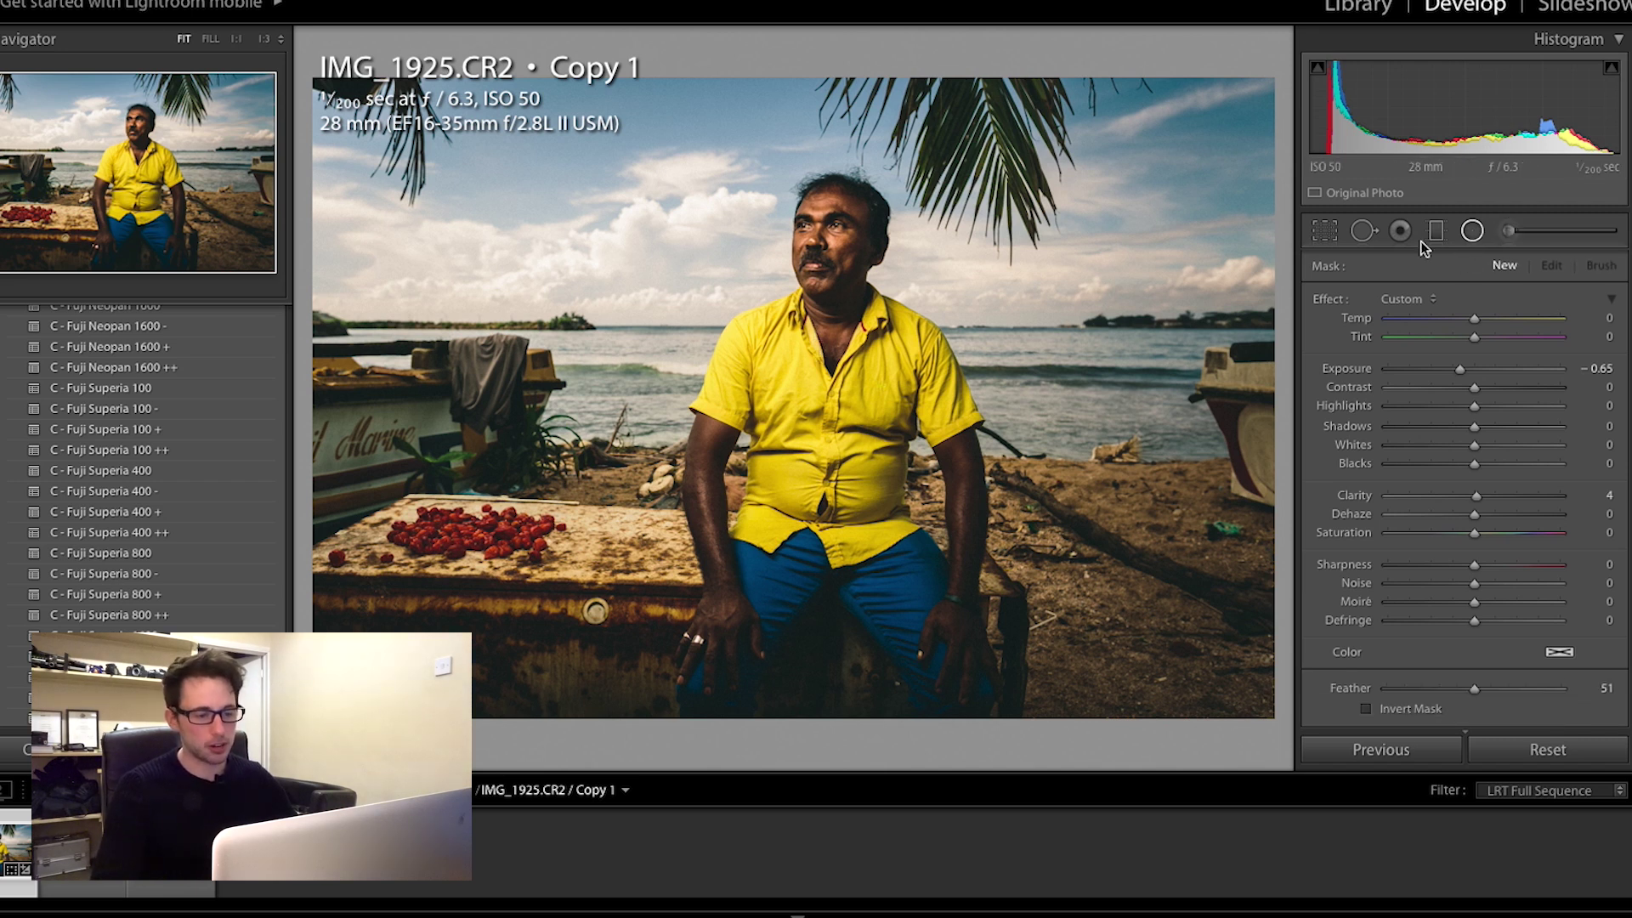
drag(852, 443, 1045, 735)
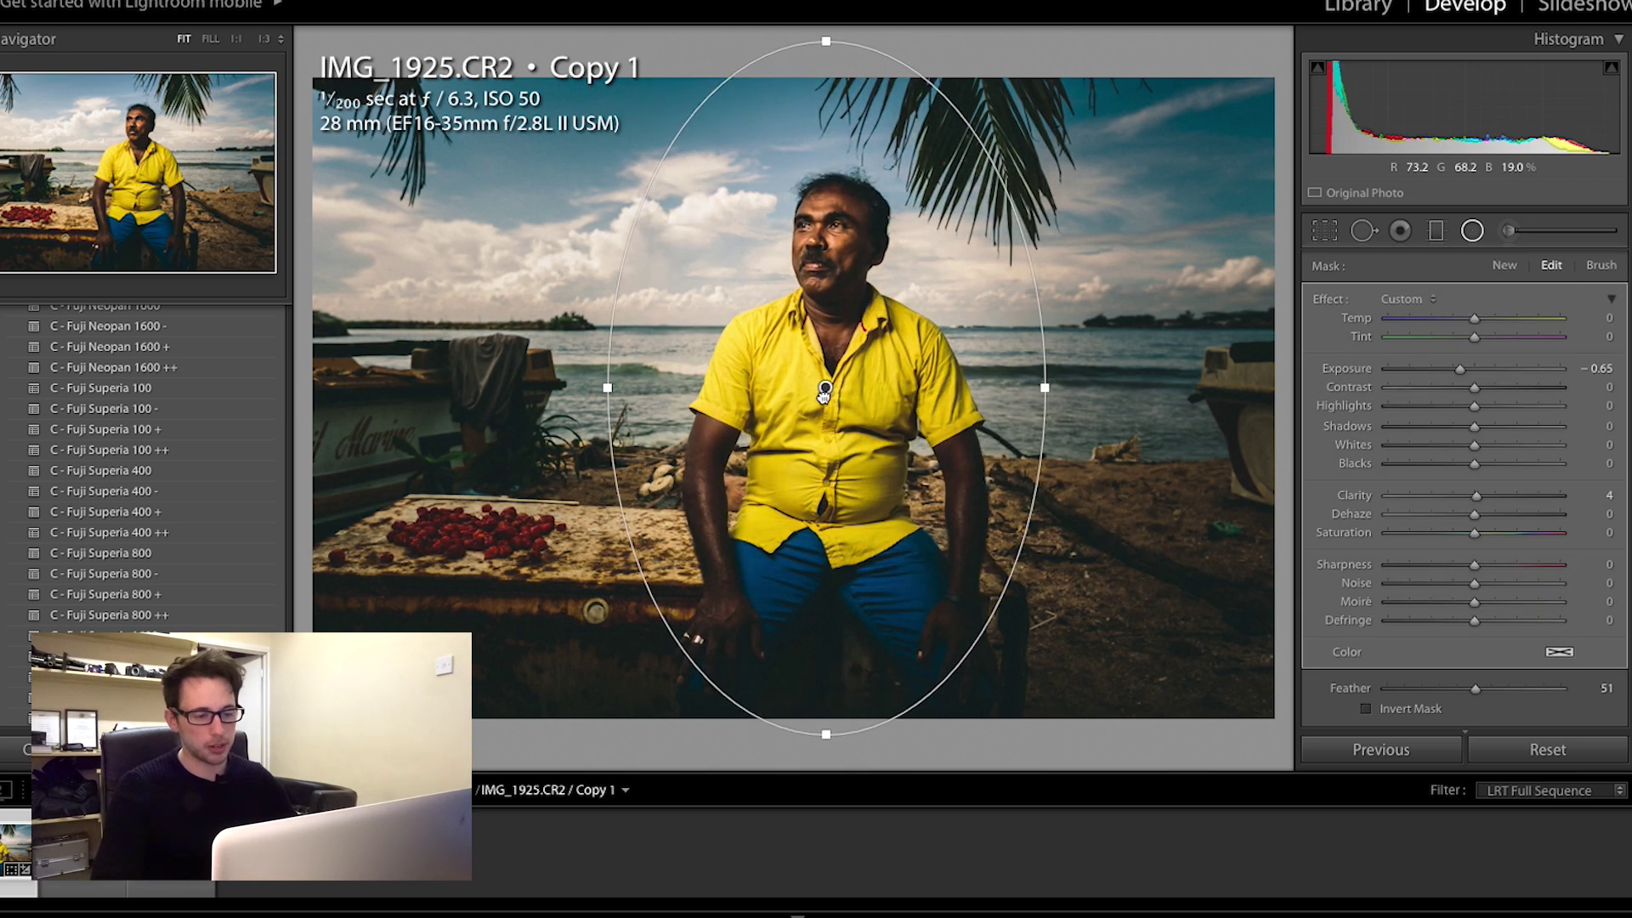
key(shift+m)
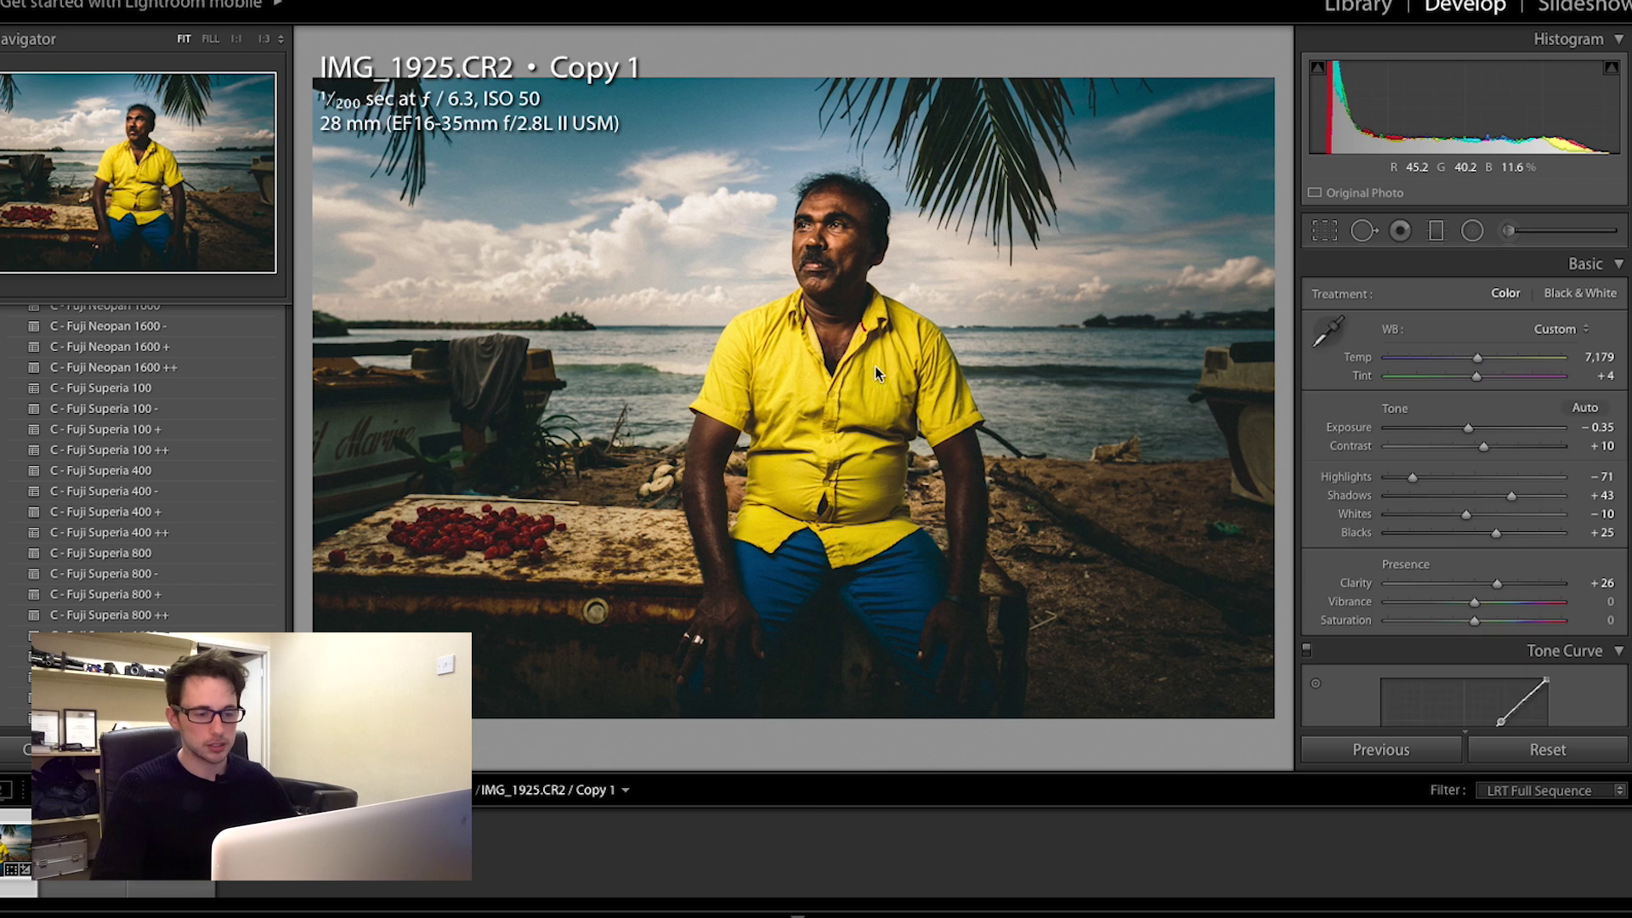
click(1472, 231)
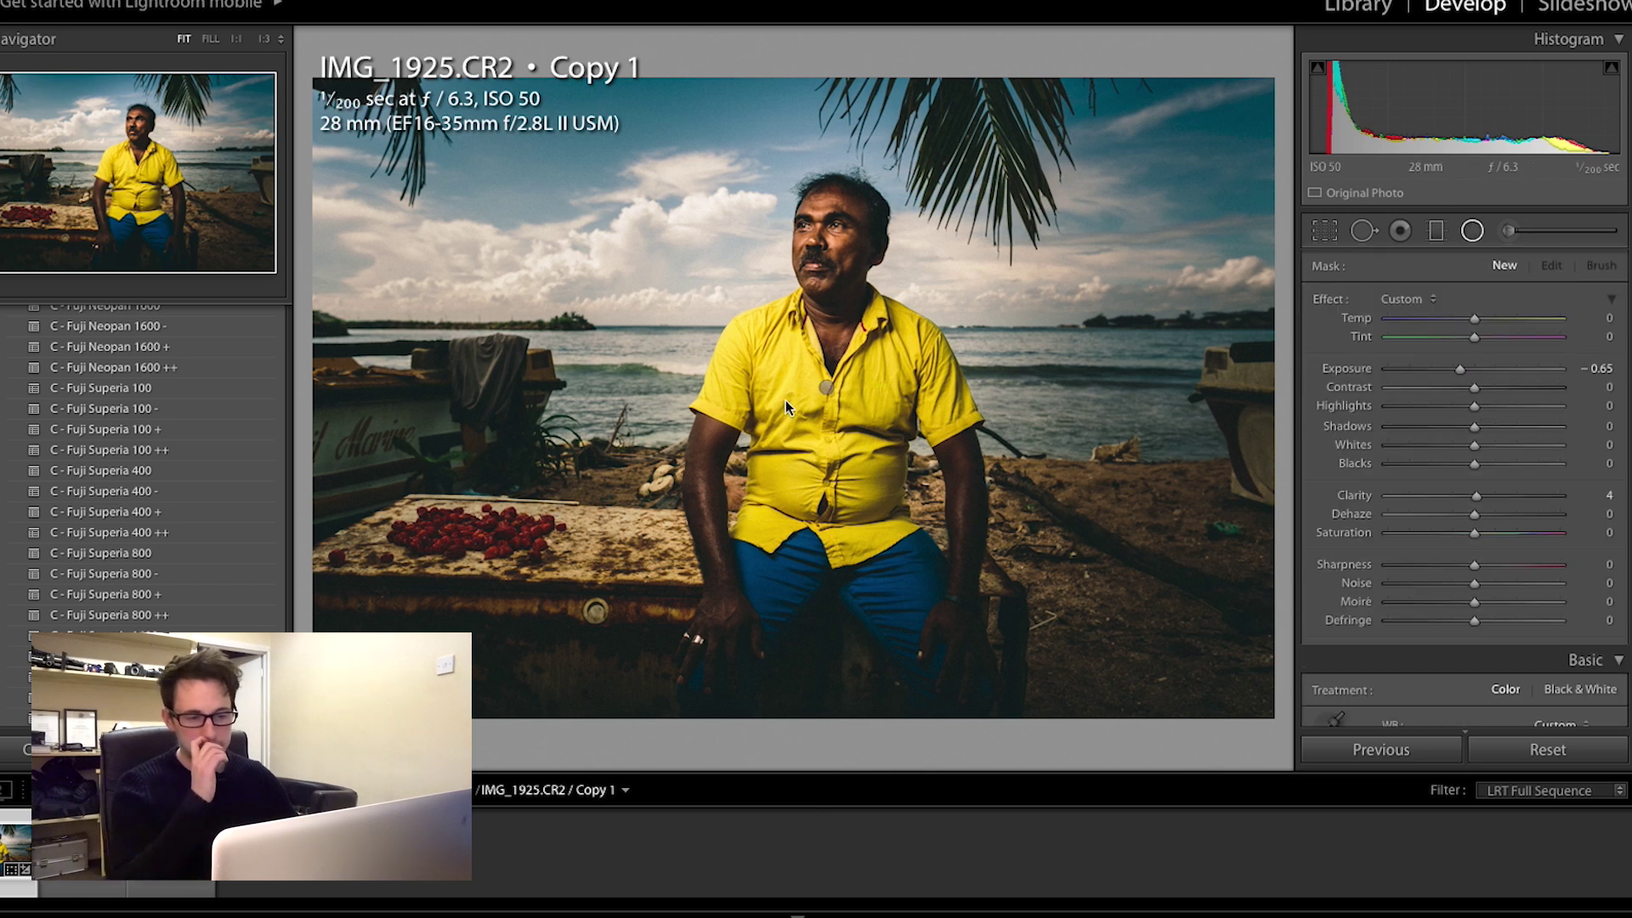
click(826, 385)
drag(831, 406, 839, 451)
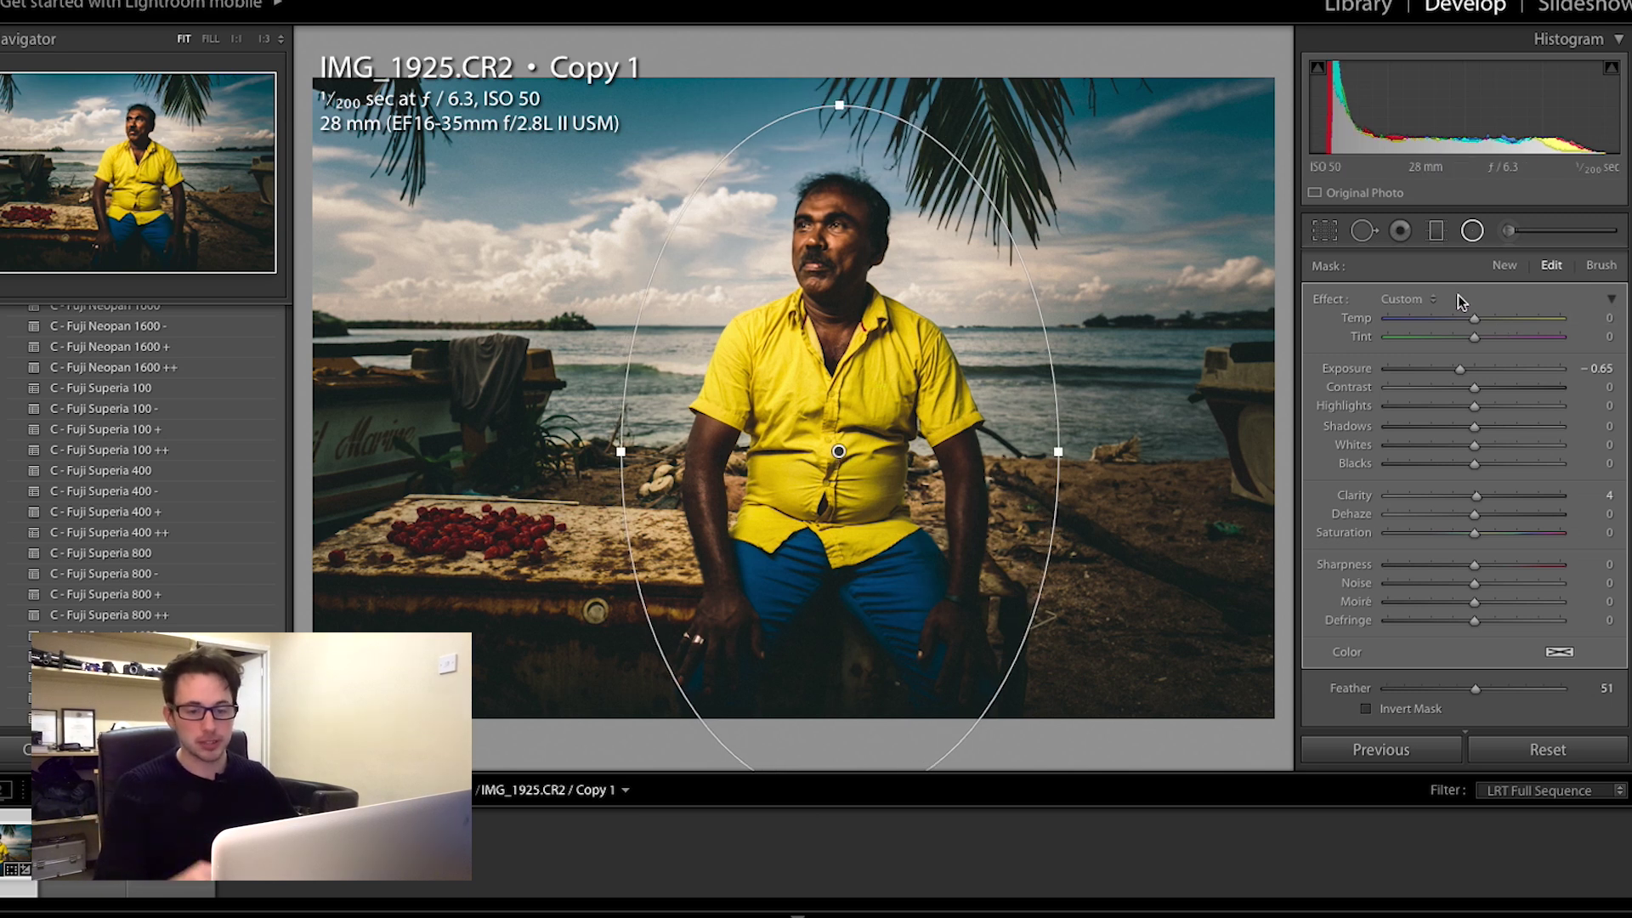
Step: Set the radial filter's Feather to 67 and its Exposure to -0.50 after trying other exposure values
drag(1470, 368, 1476, 368)
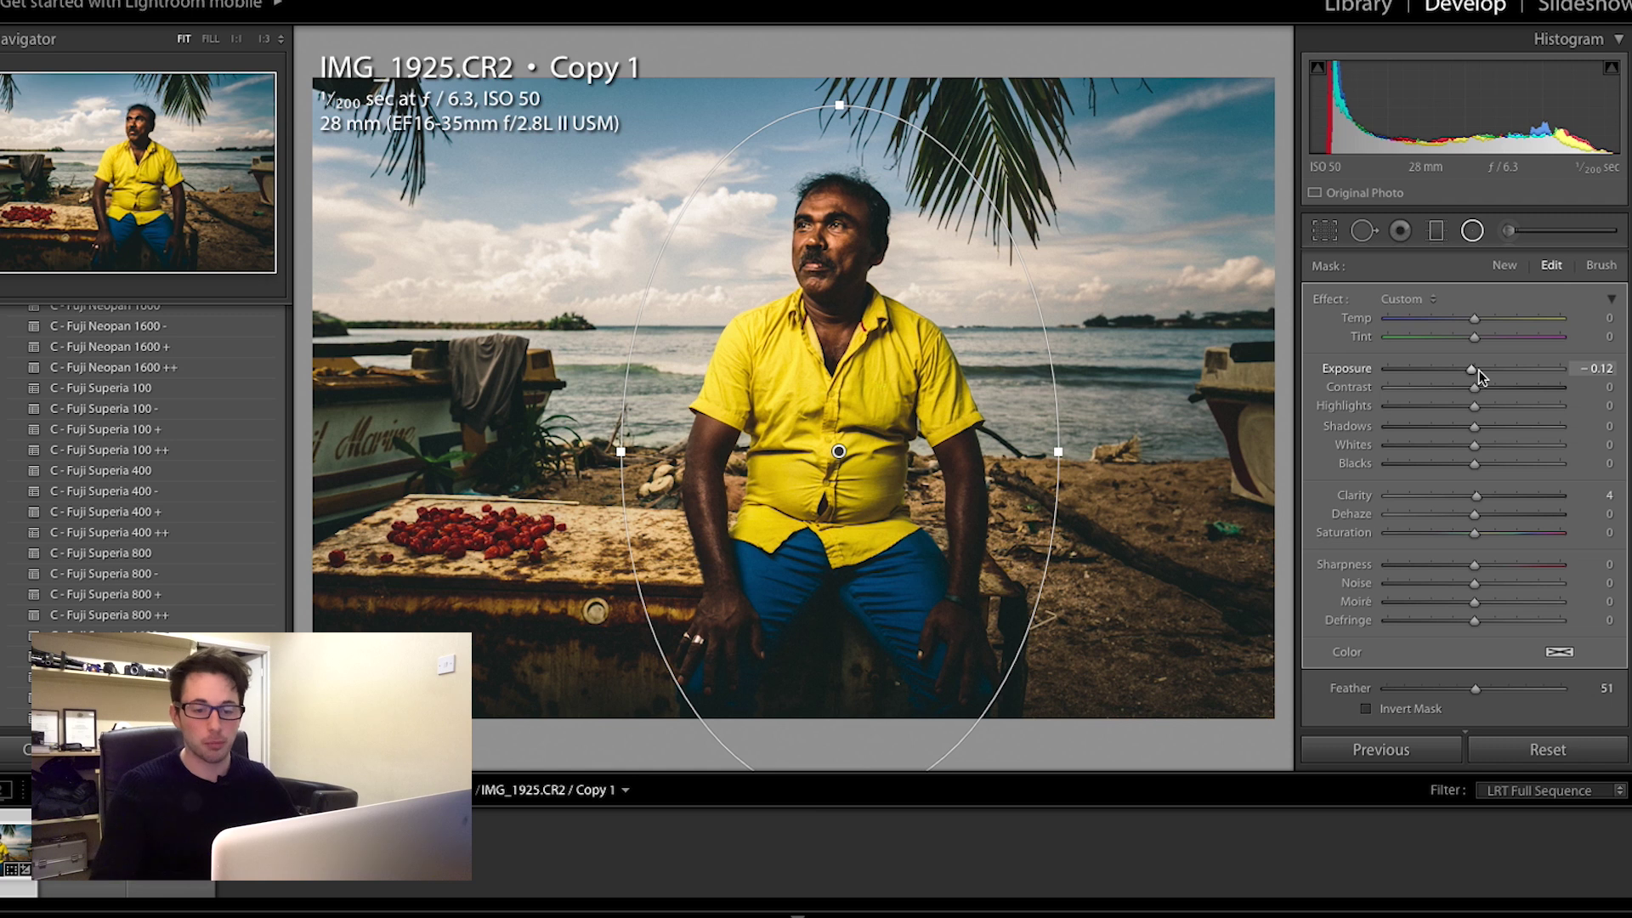
drag(1476, 370, 1462, 371)
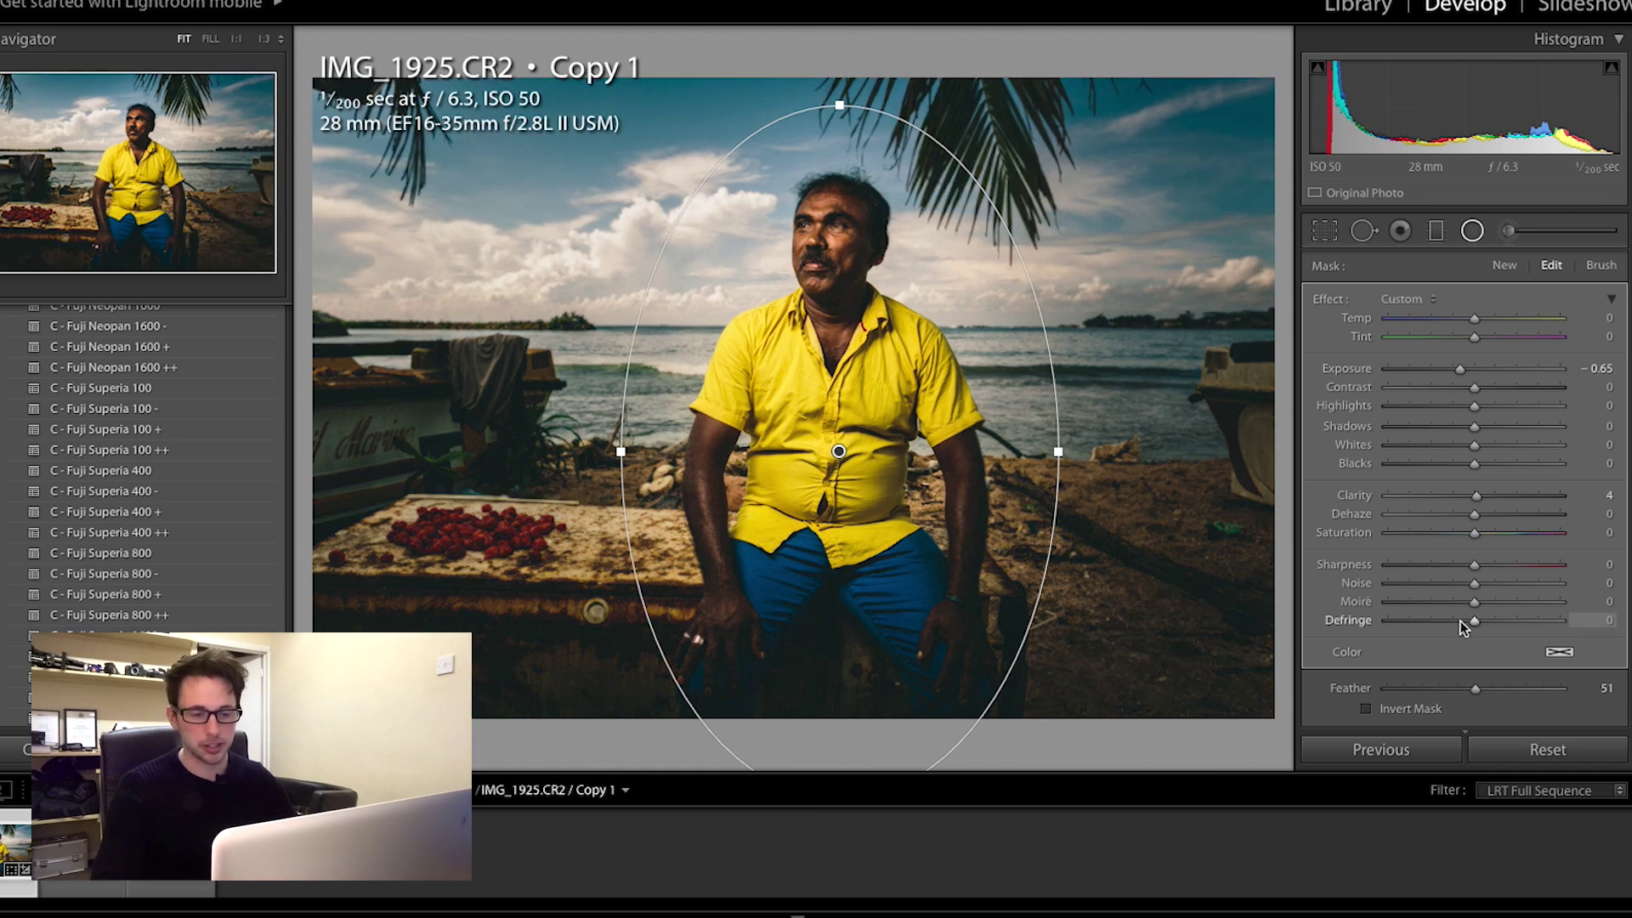
scroll(1491, 651, down, 2)
click(1502, 639)
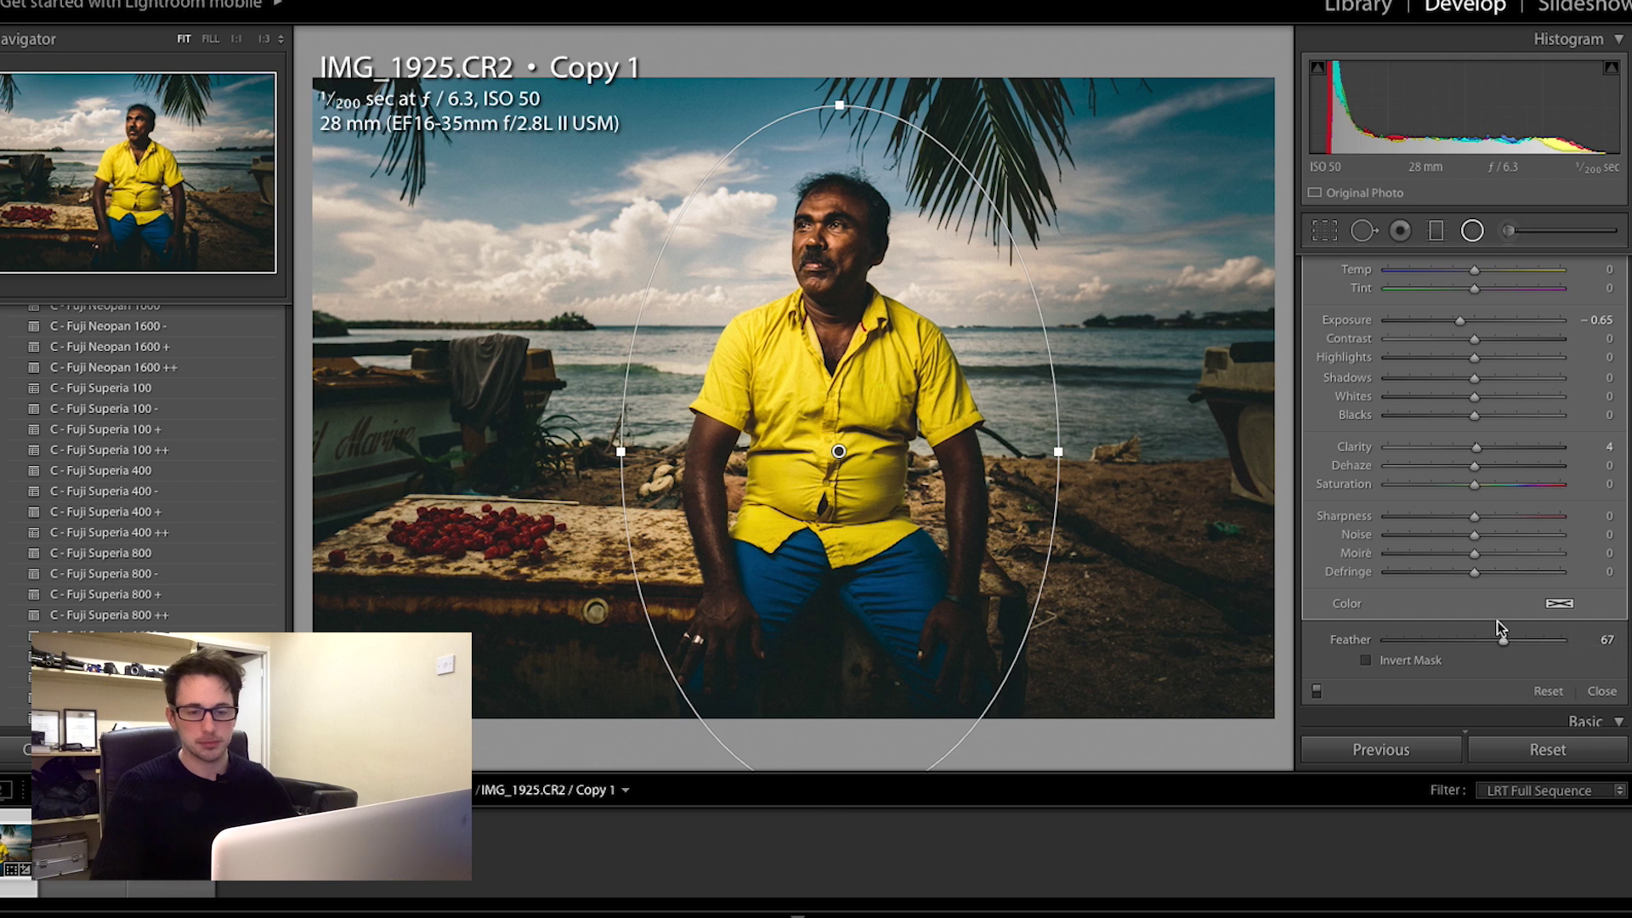
drag(1460, 320, 1466, 320)
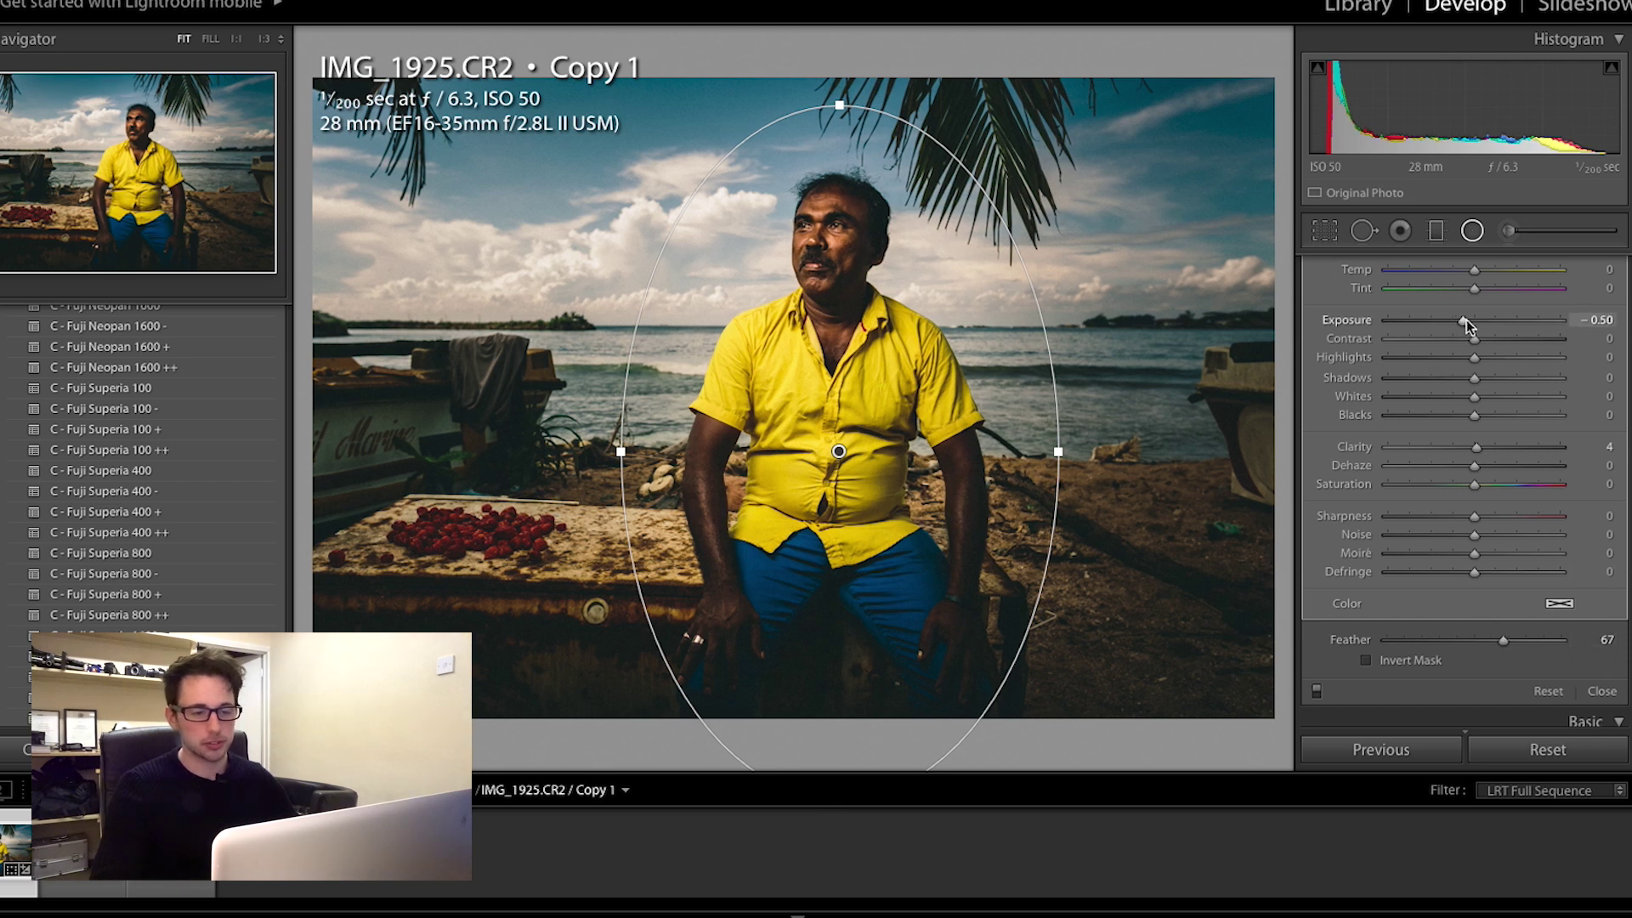
Step: Close and reselect the radial filter around the man, and set its Exposure to -0.31
click(1476, 241)
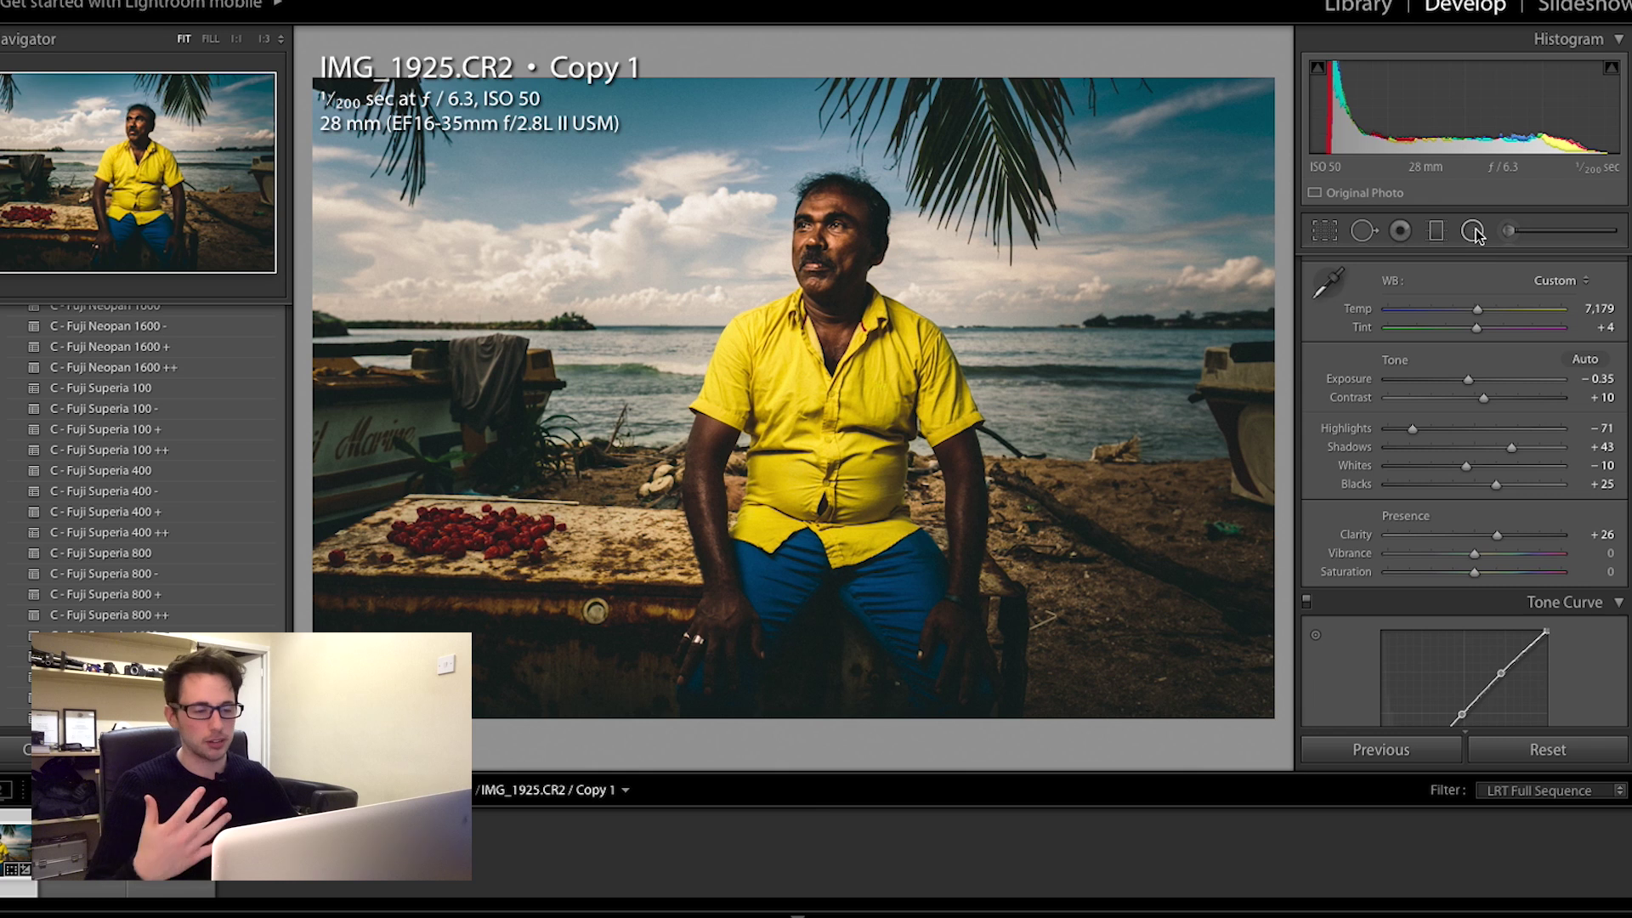
click(1475, 239)
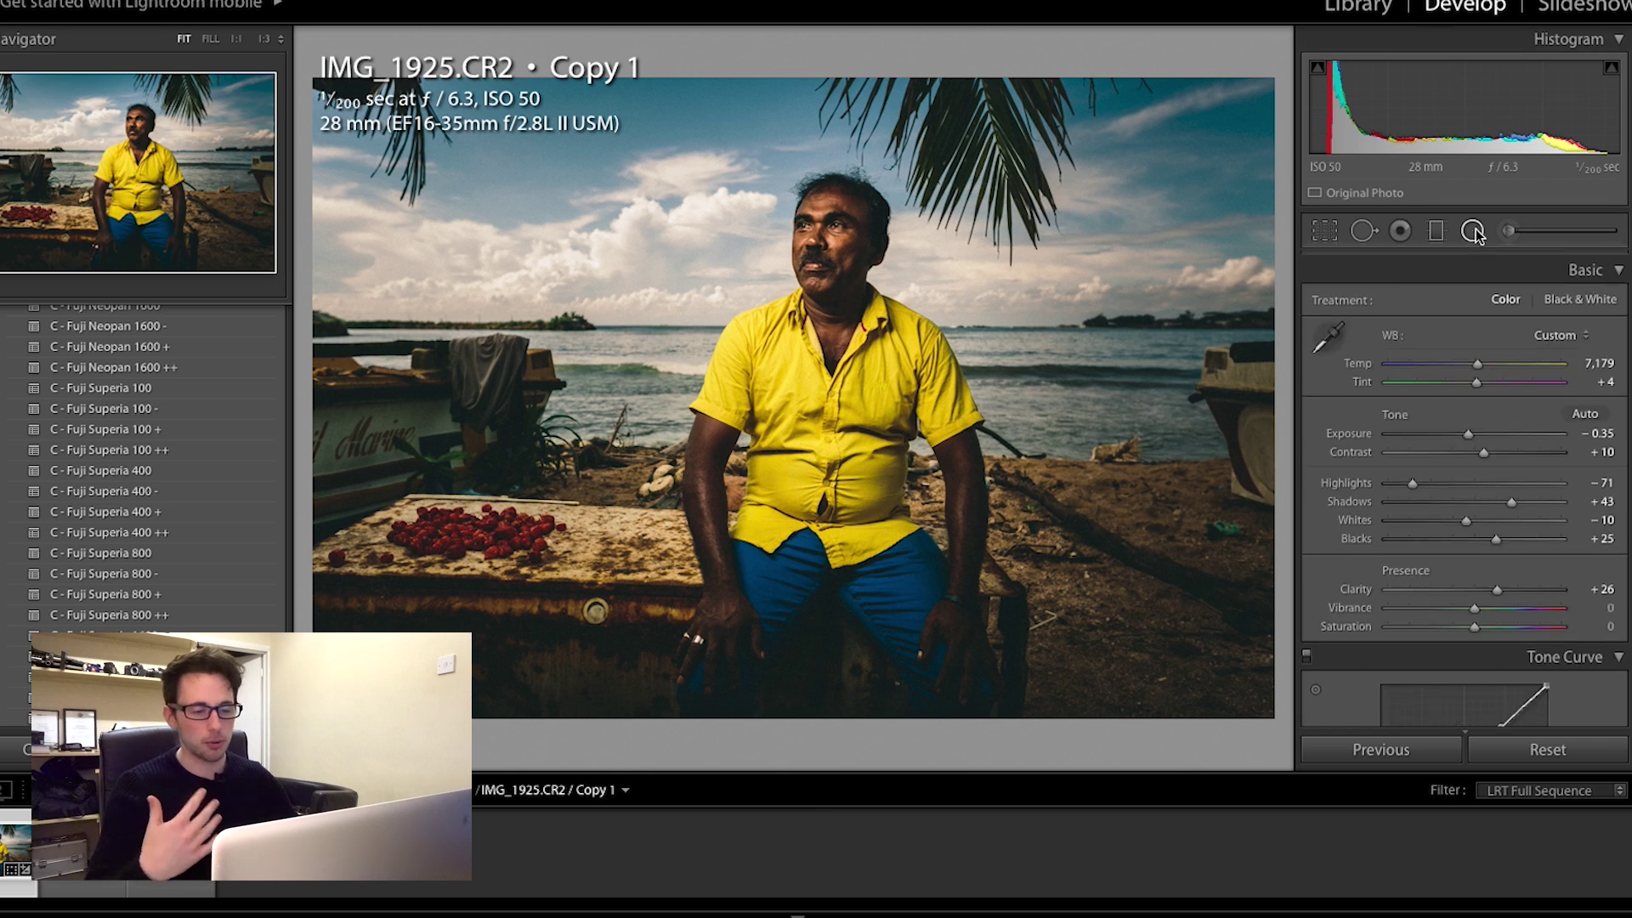
click(839, 453)
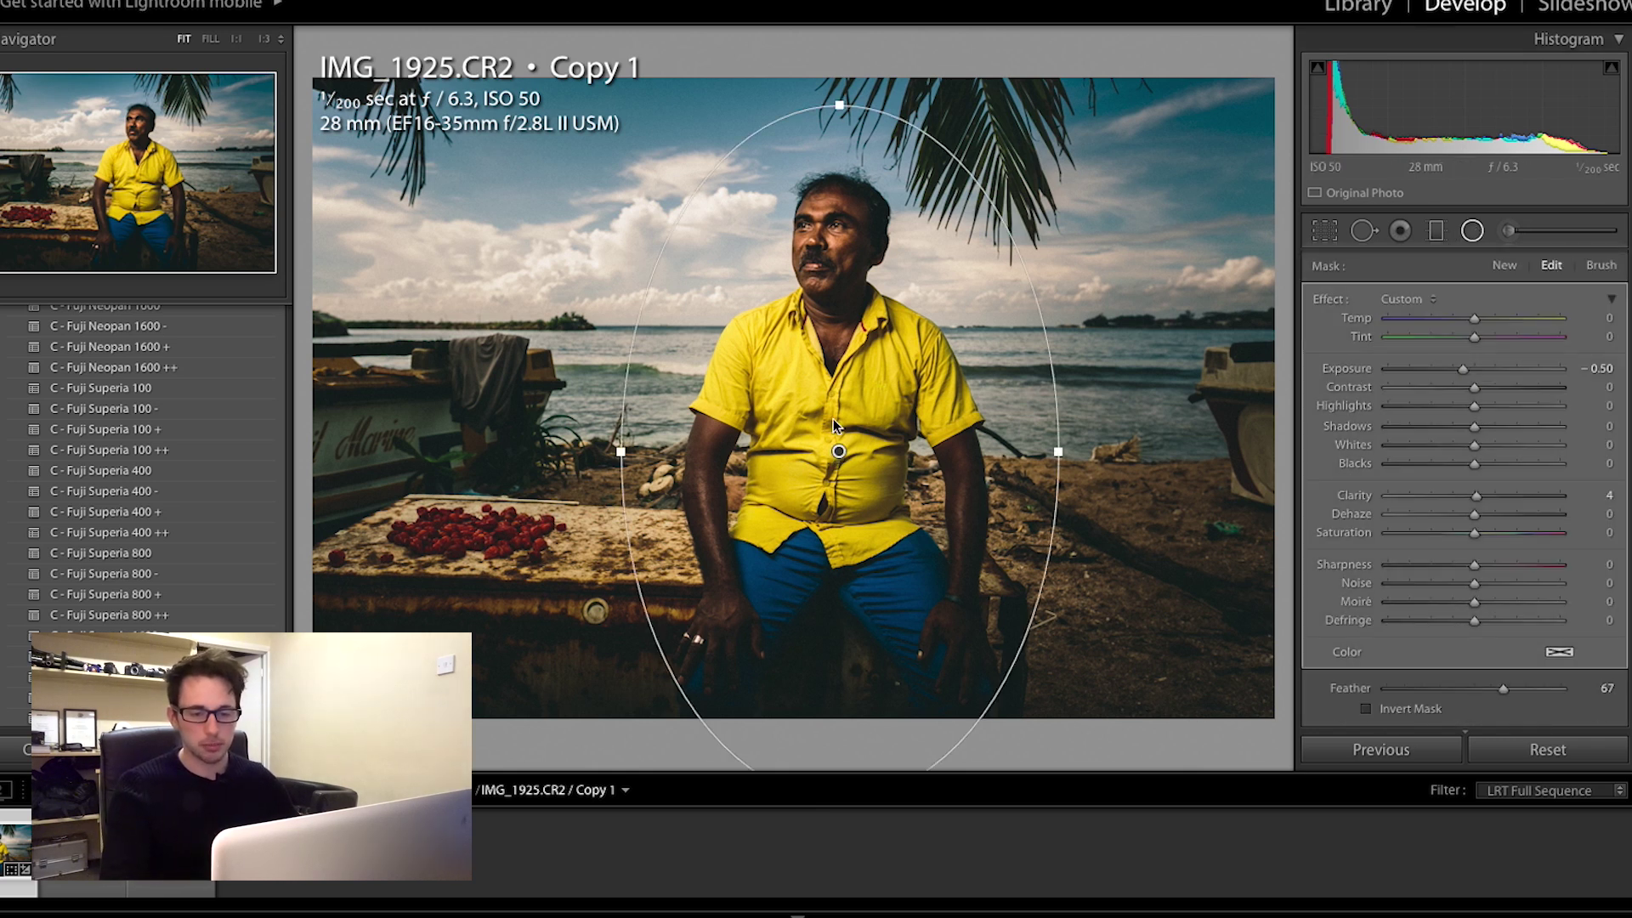
drag(1466, 369, 1467, 369)
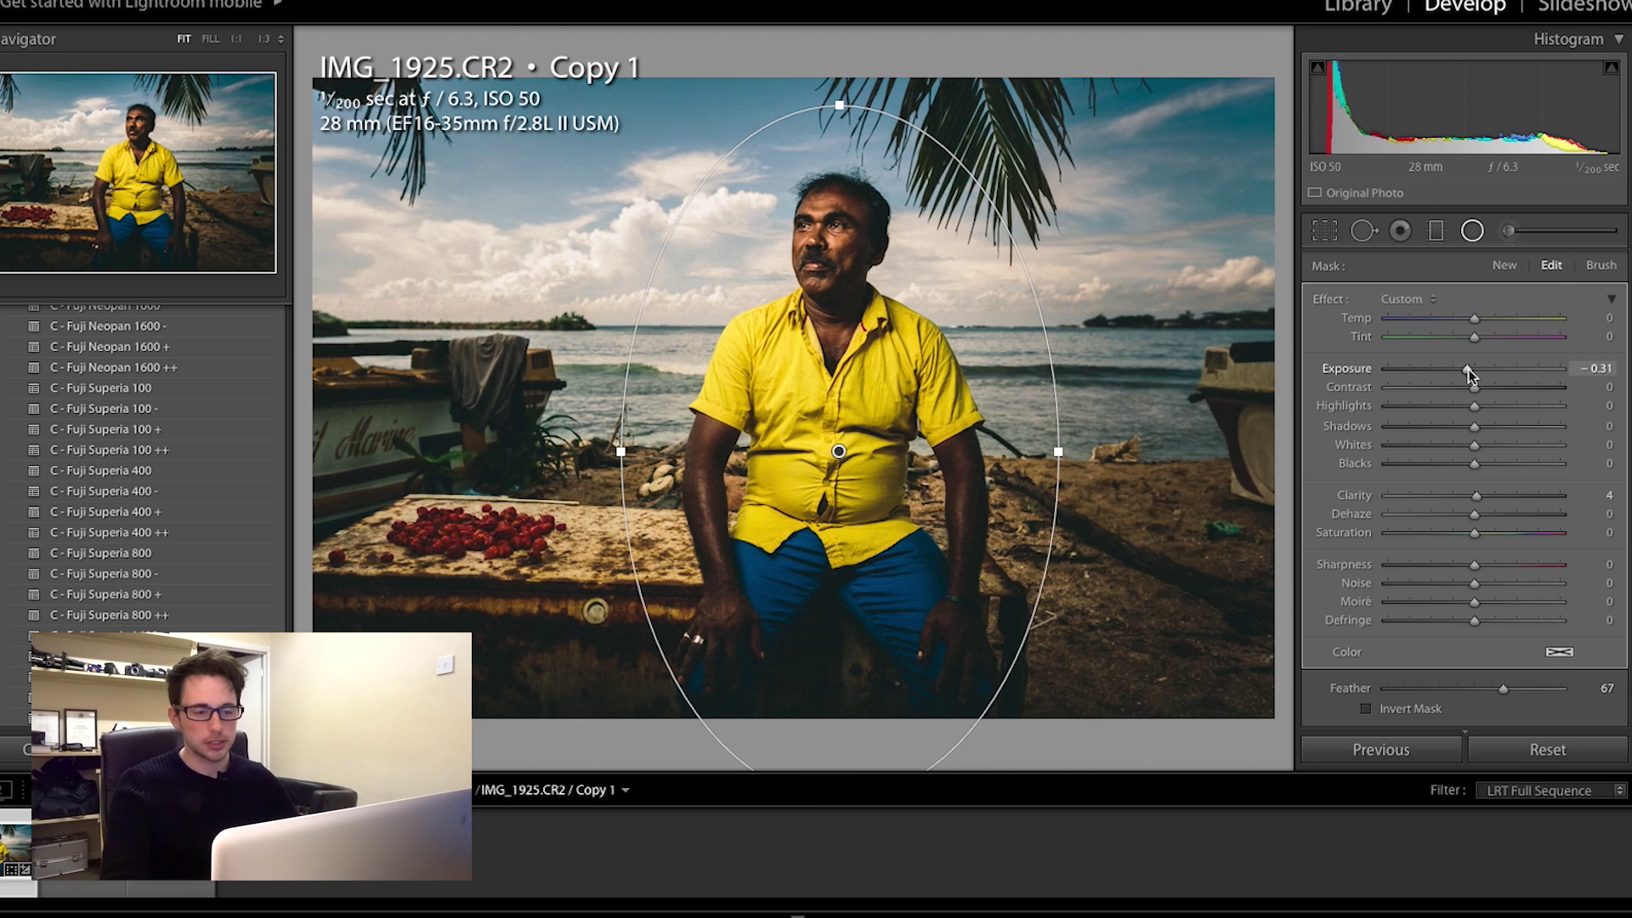
Step: Reselect the radial filter around the seated man, set its Exposure to -0.12 and close the filter
click(1472, 232)
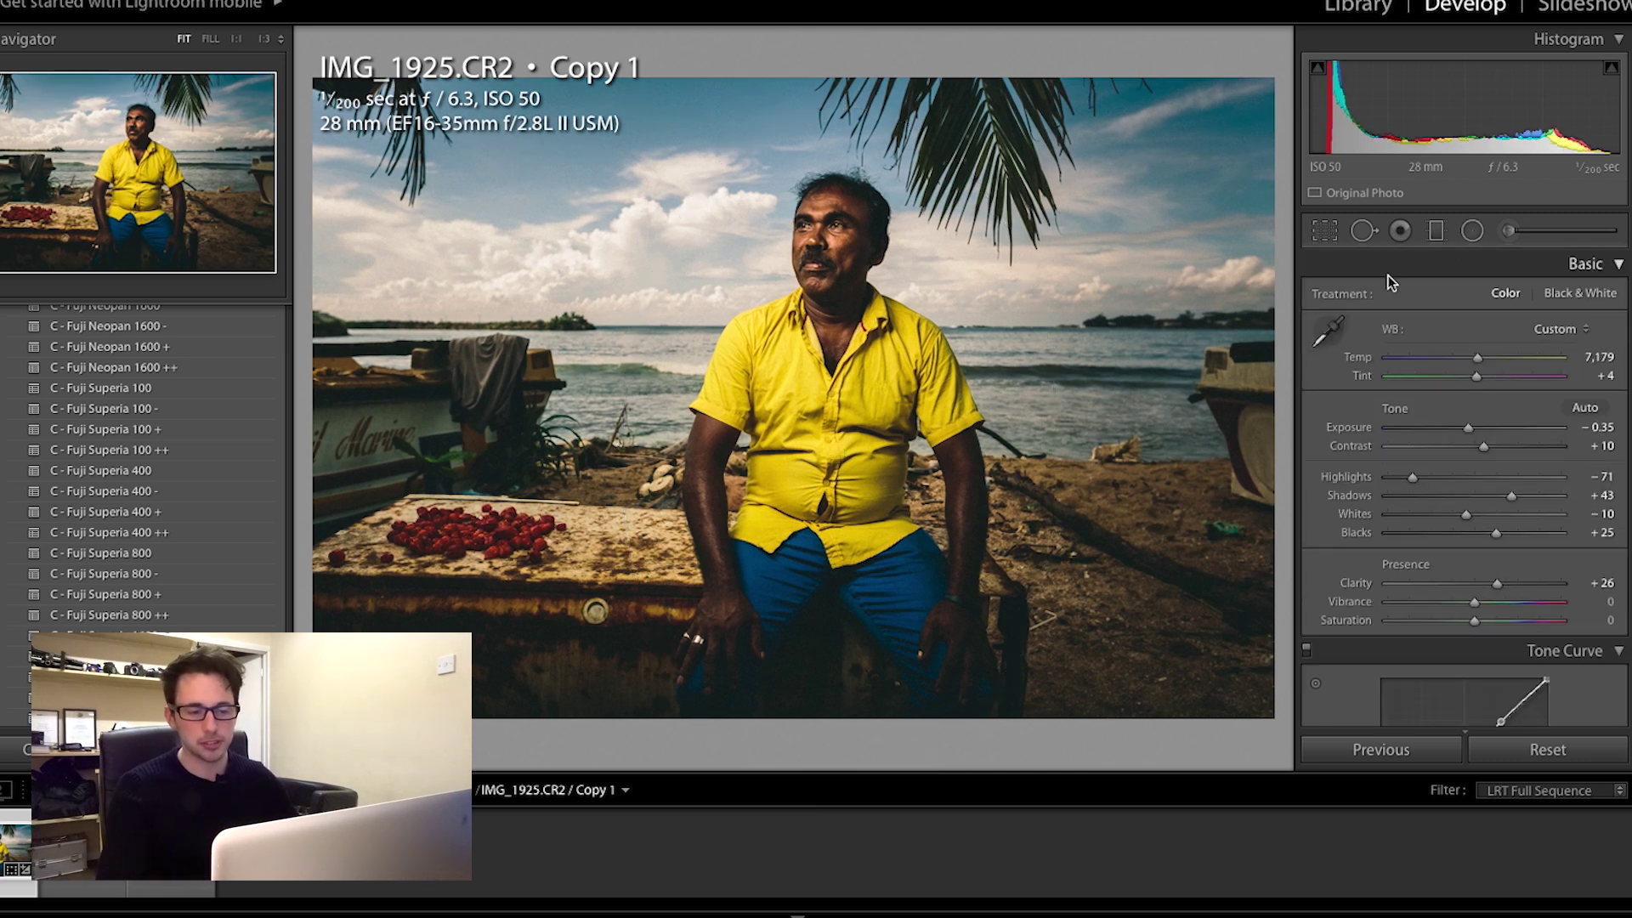
click(1472, 231)
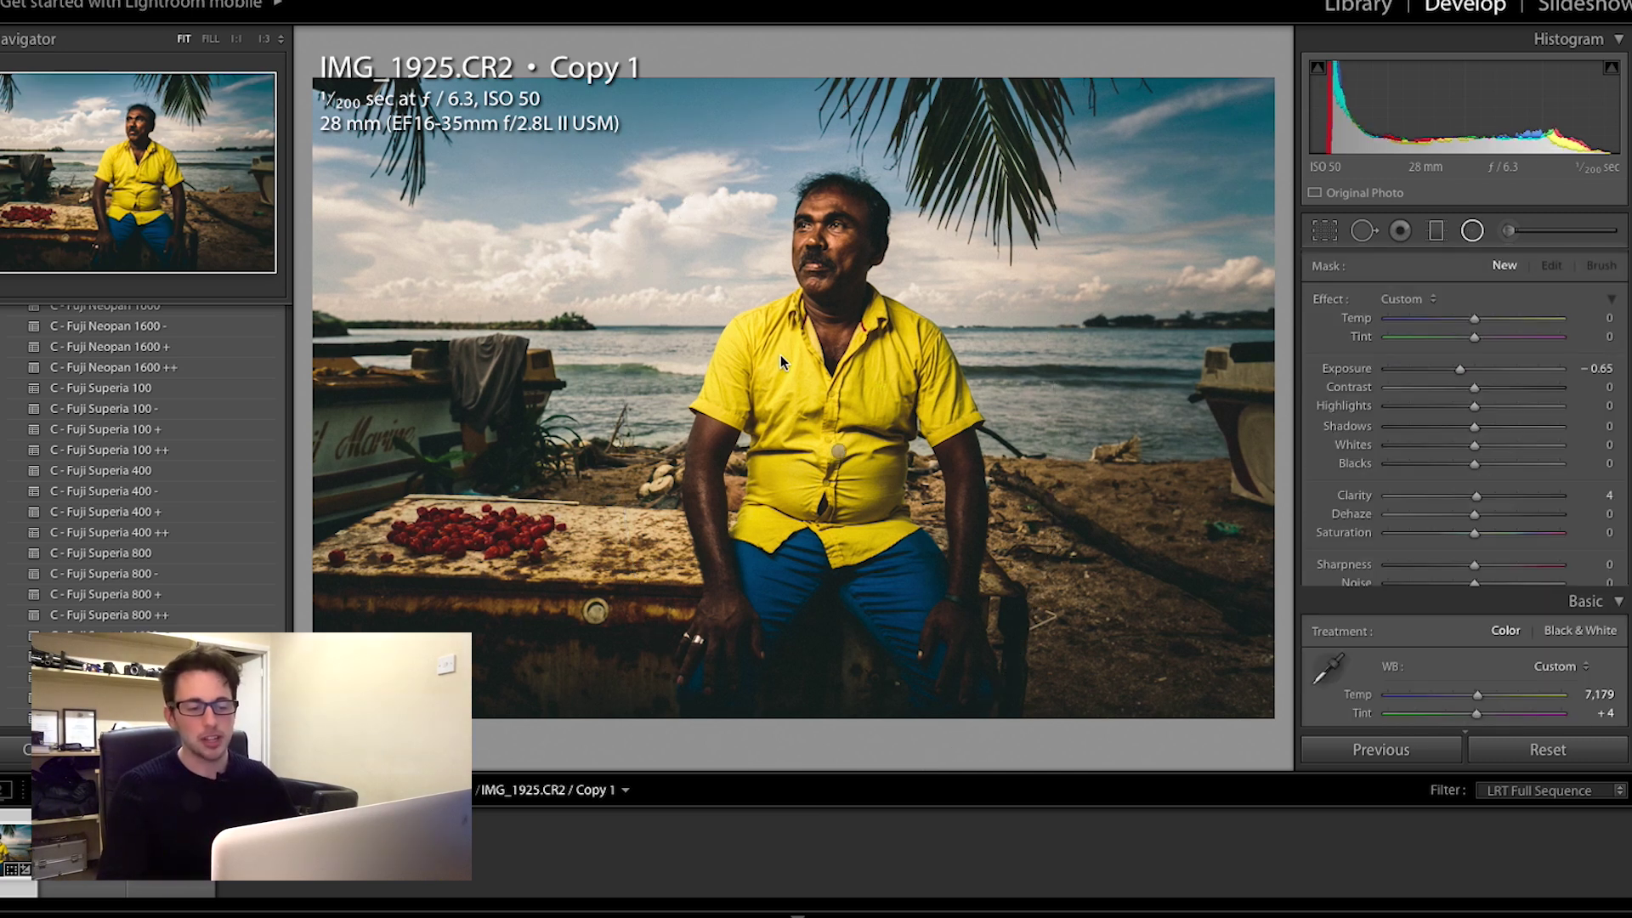
click(839, 452)
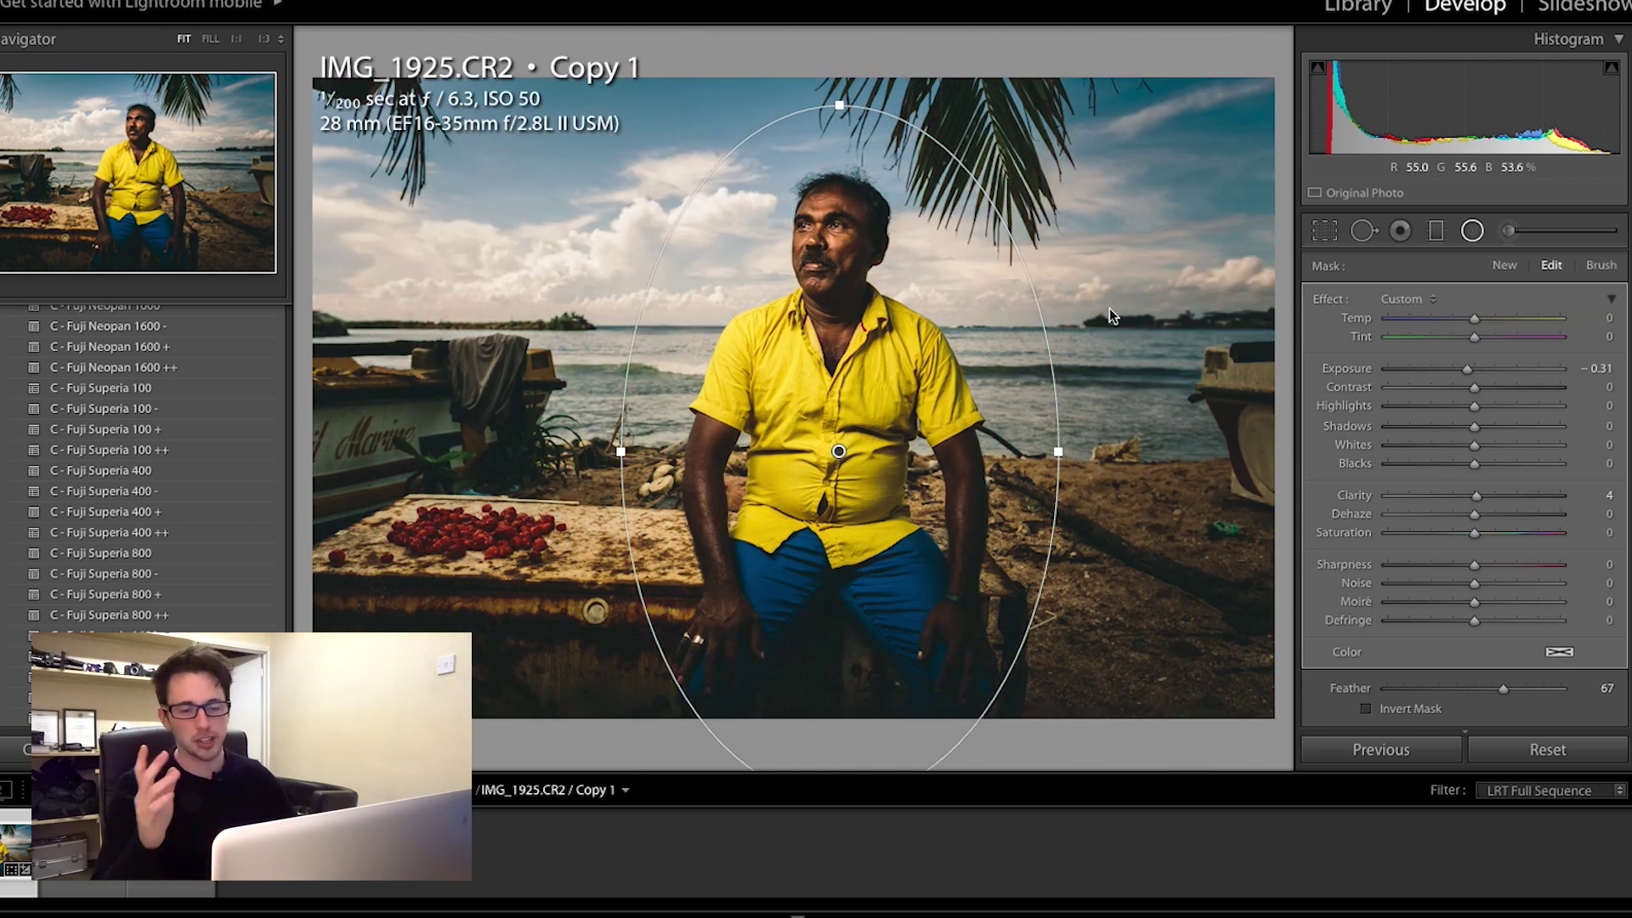
click(1471, 372)
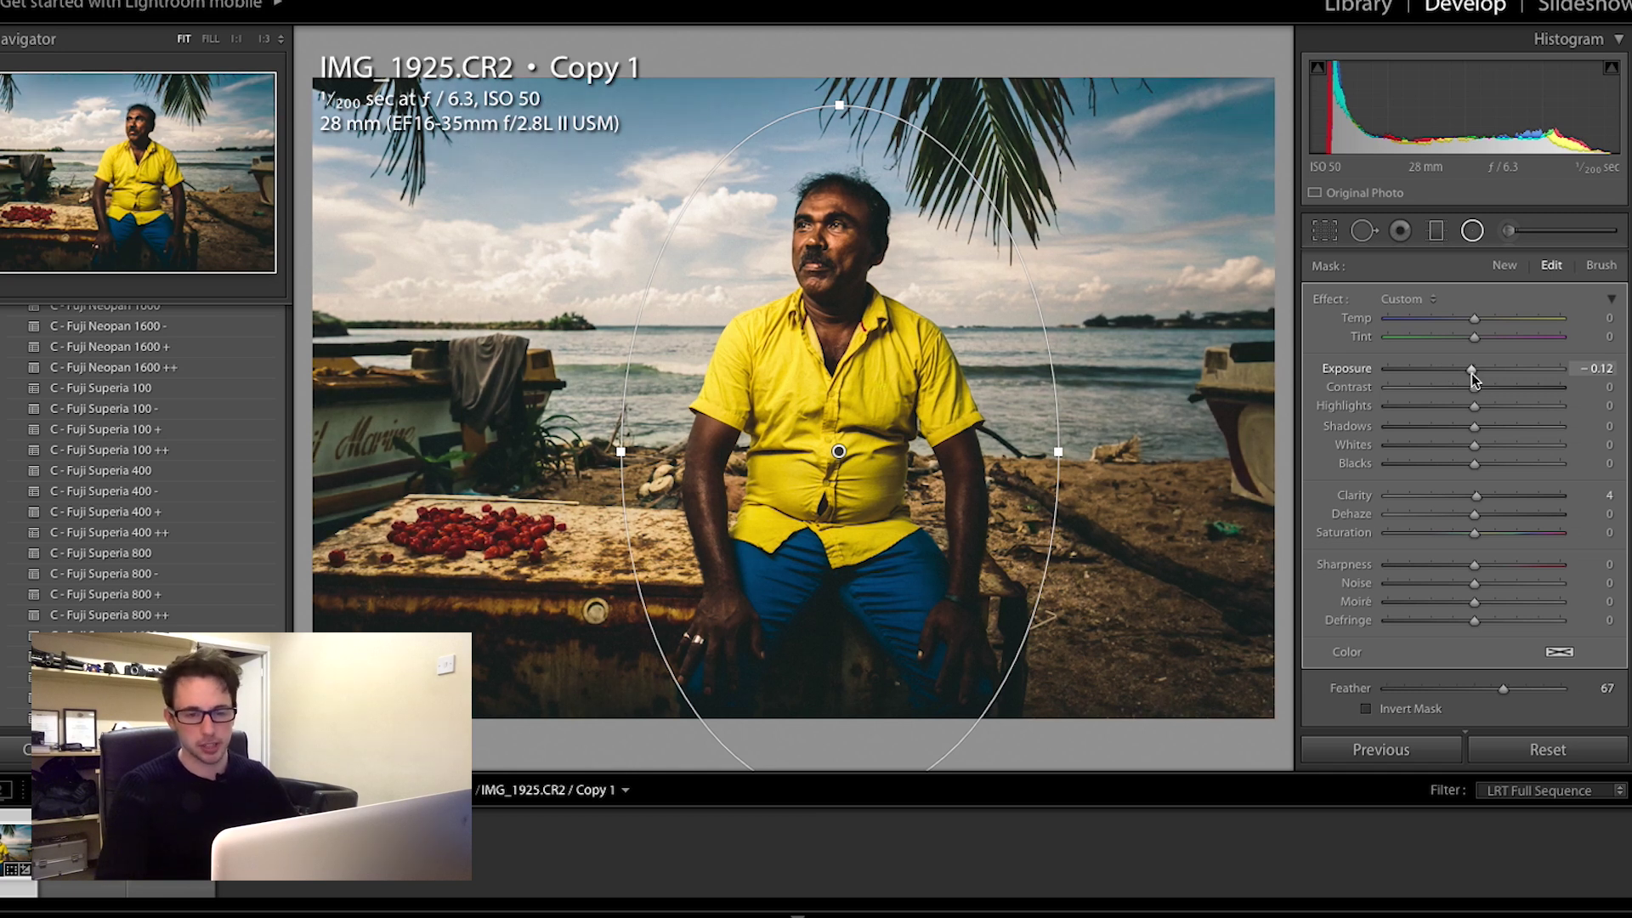
click(1472, 231)
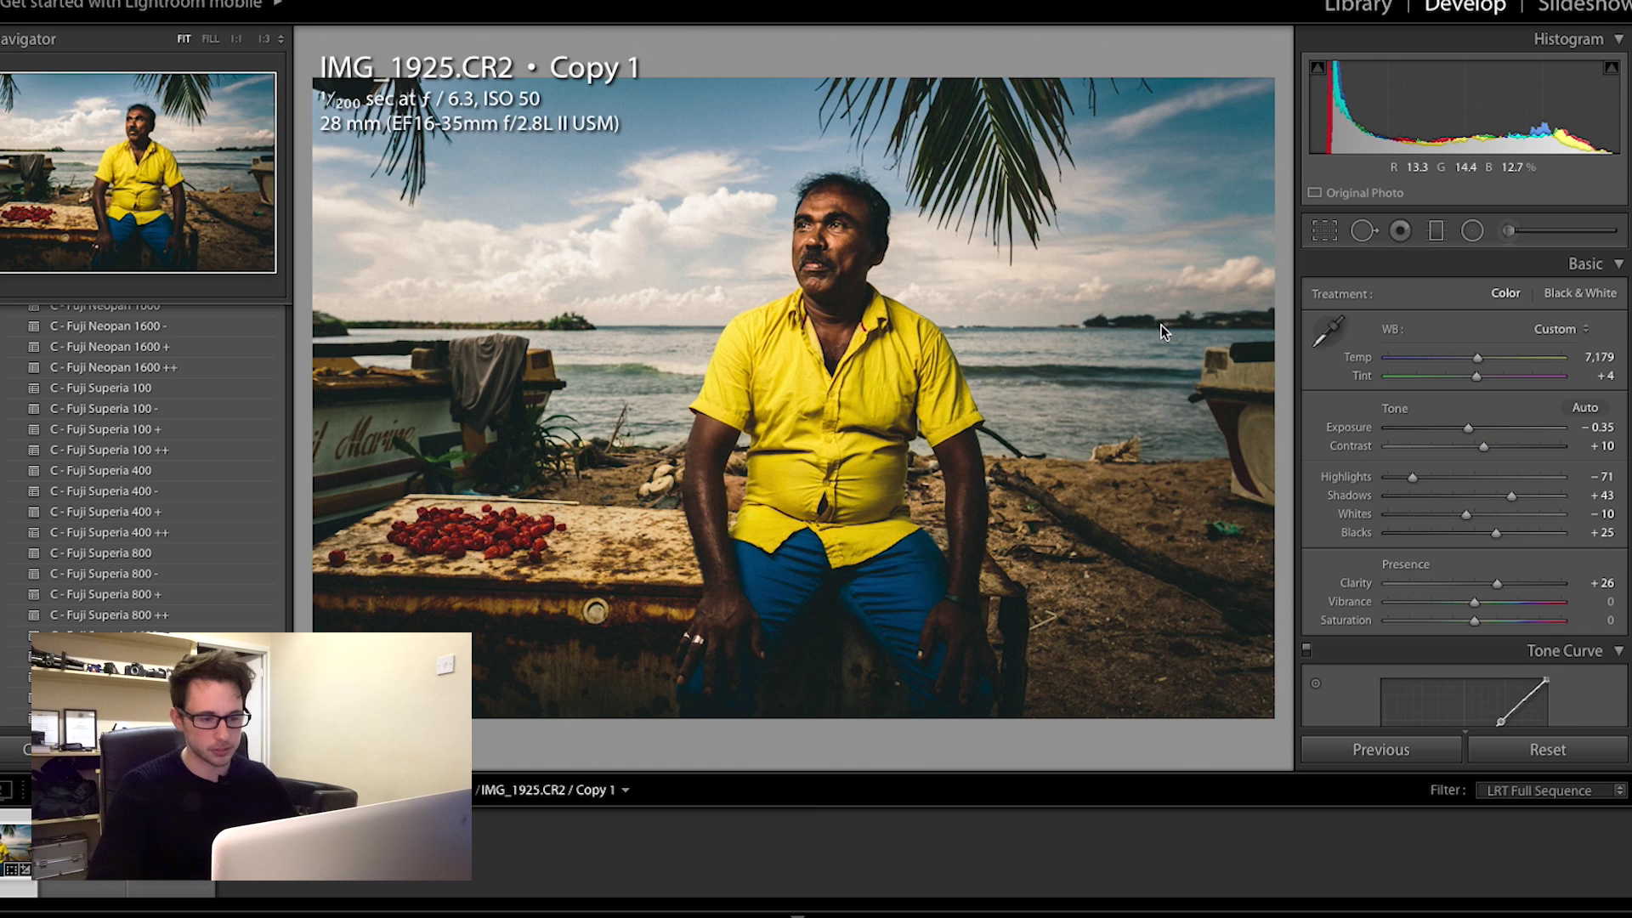
Step: Reset the crop and rotation of the beach portrait in Crop & Straighten
scroll(1394, 508, down, 10)
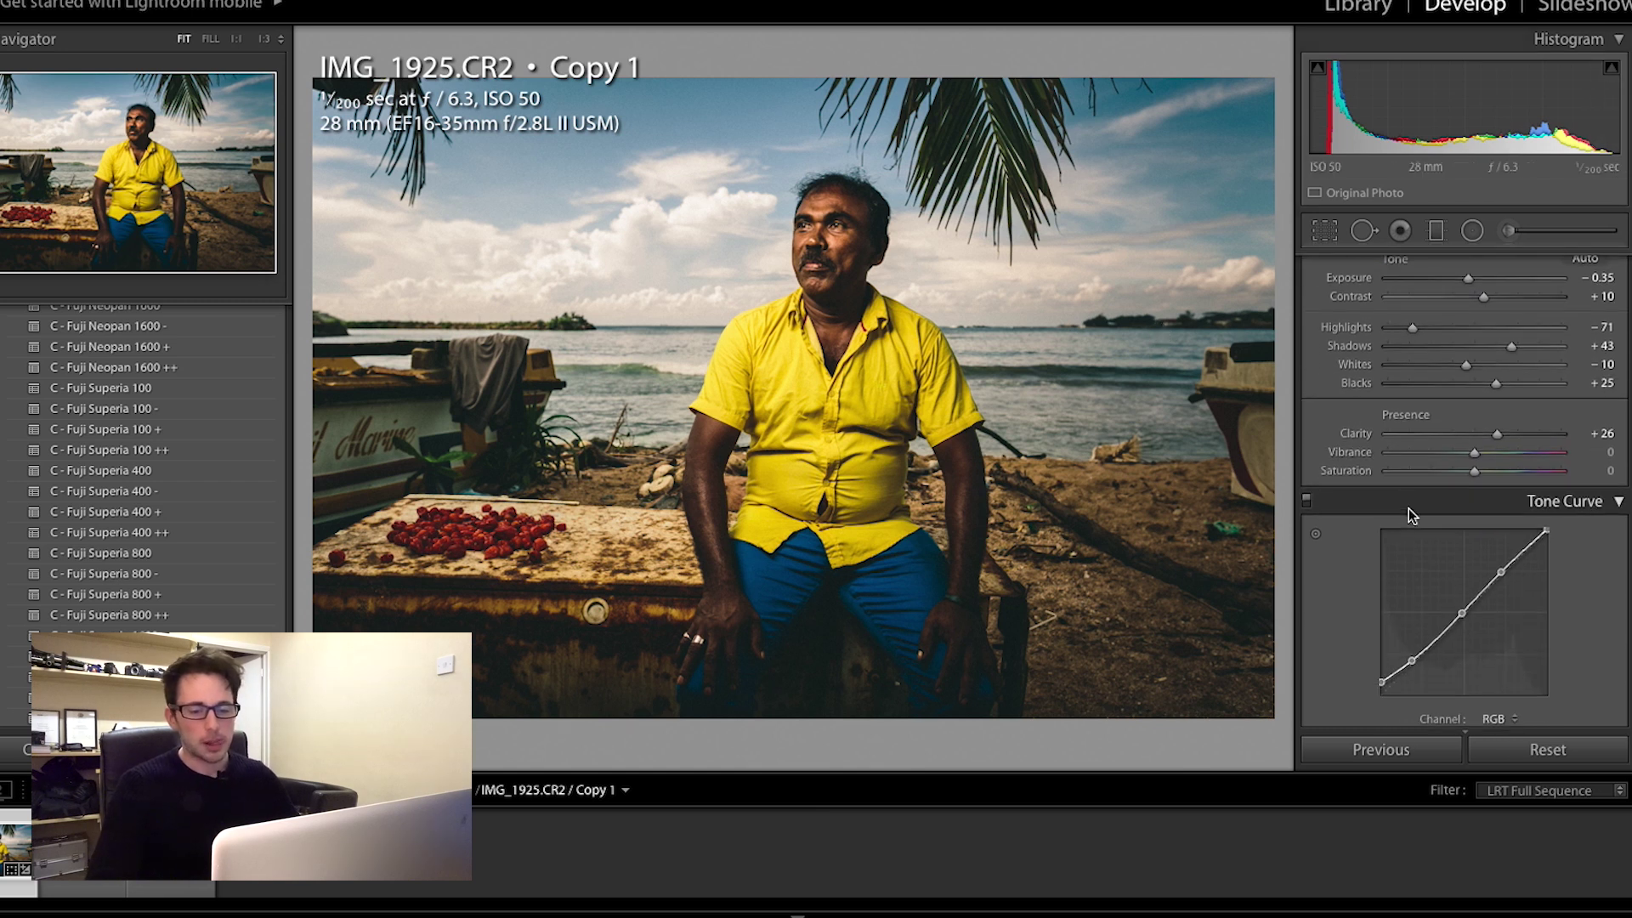
scroll(1417, 508, down, 10)
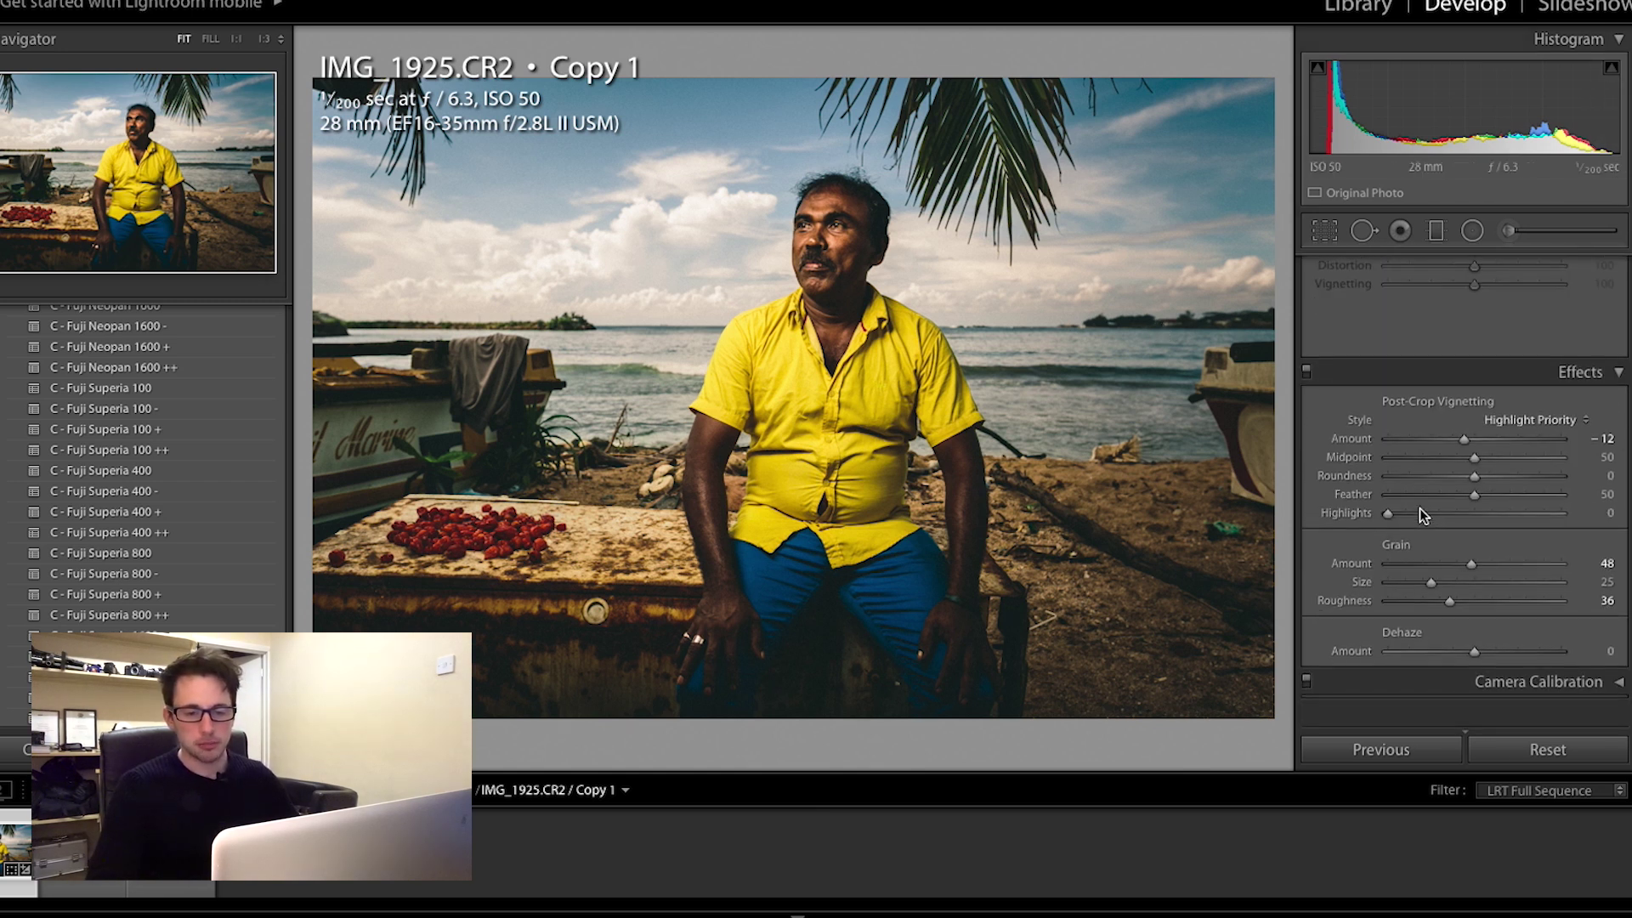
scroll(1420, 508, up, 20)
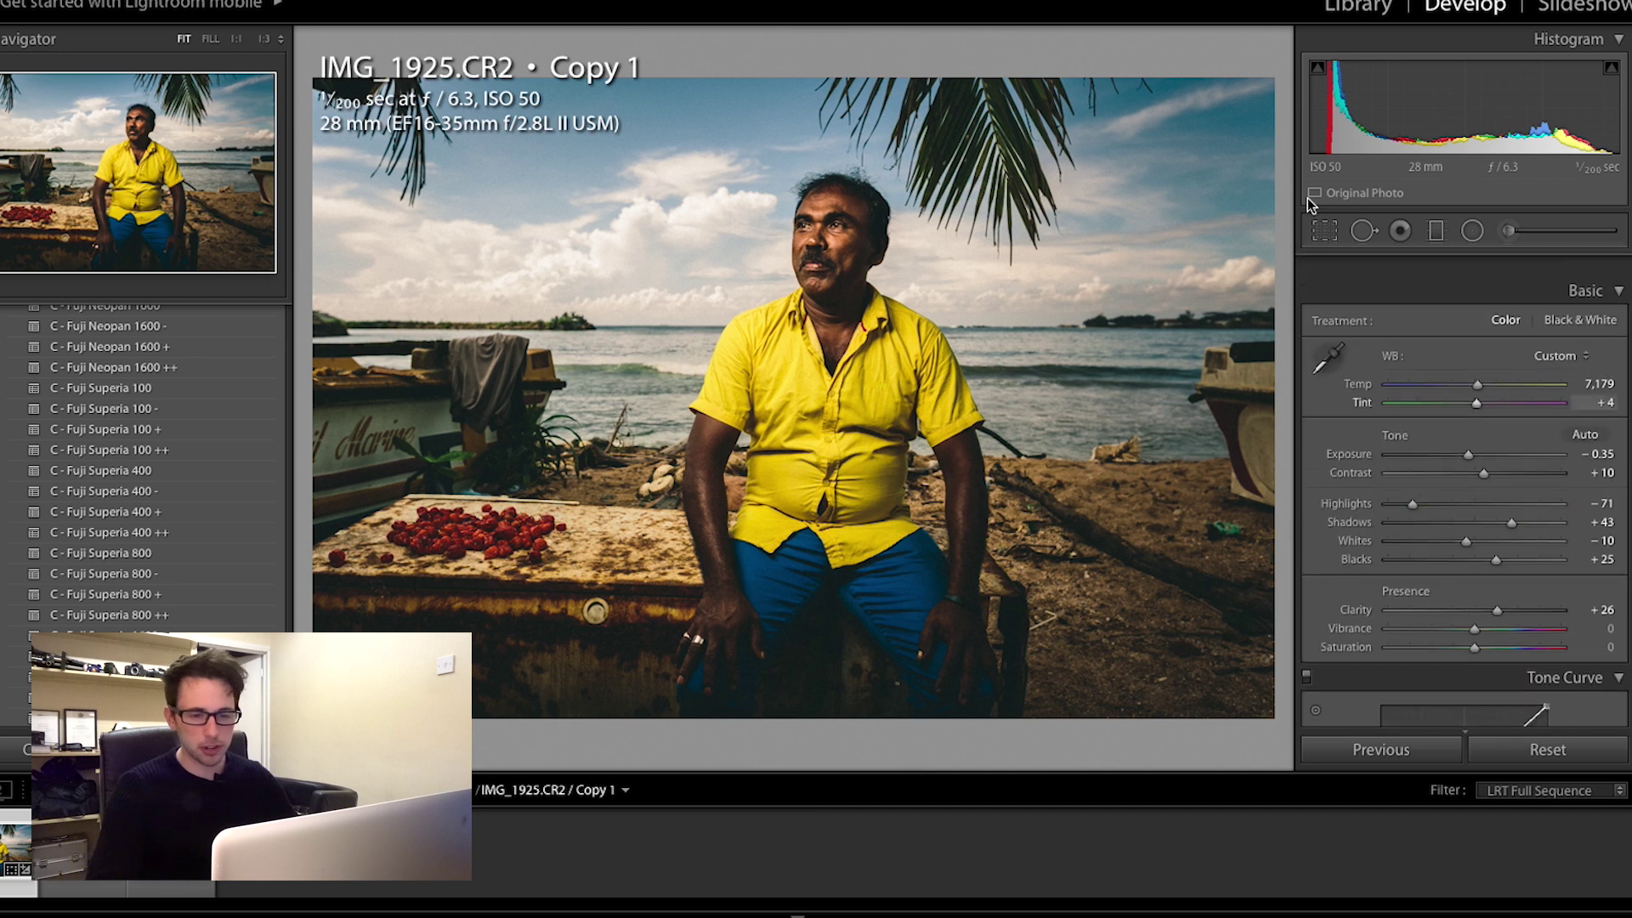
click(1324, 231)
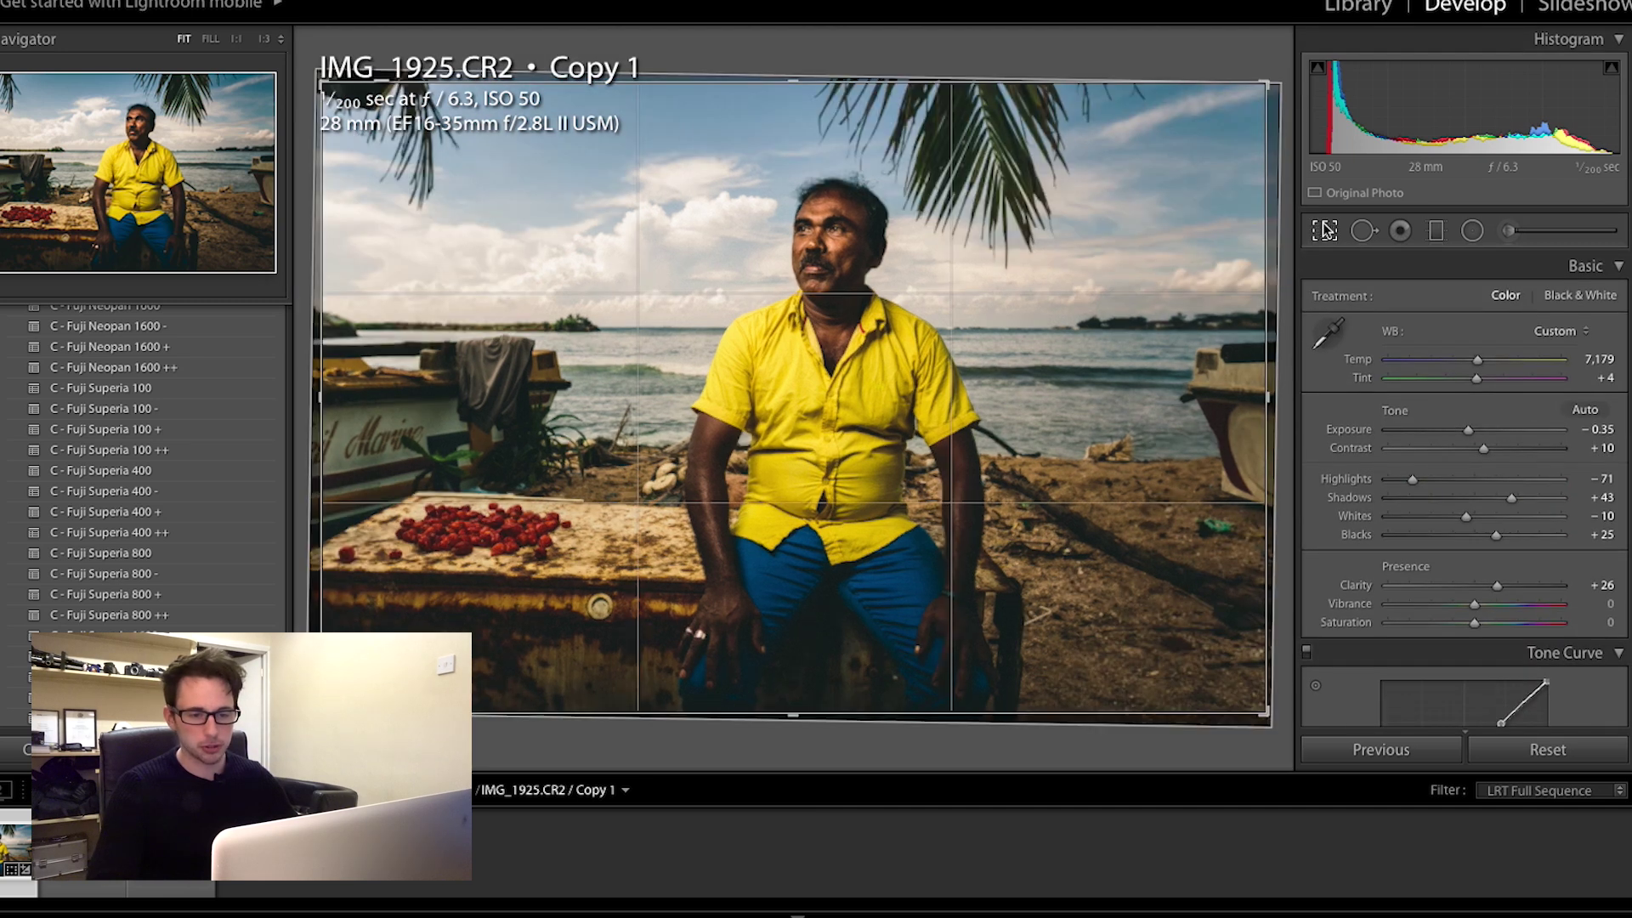
right_click(1044, 270)
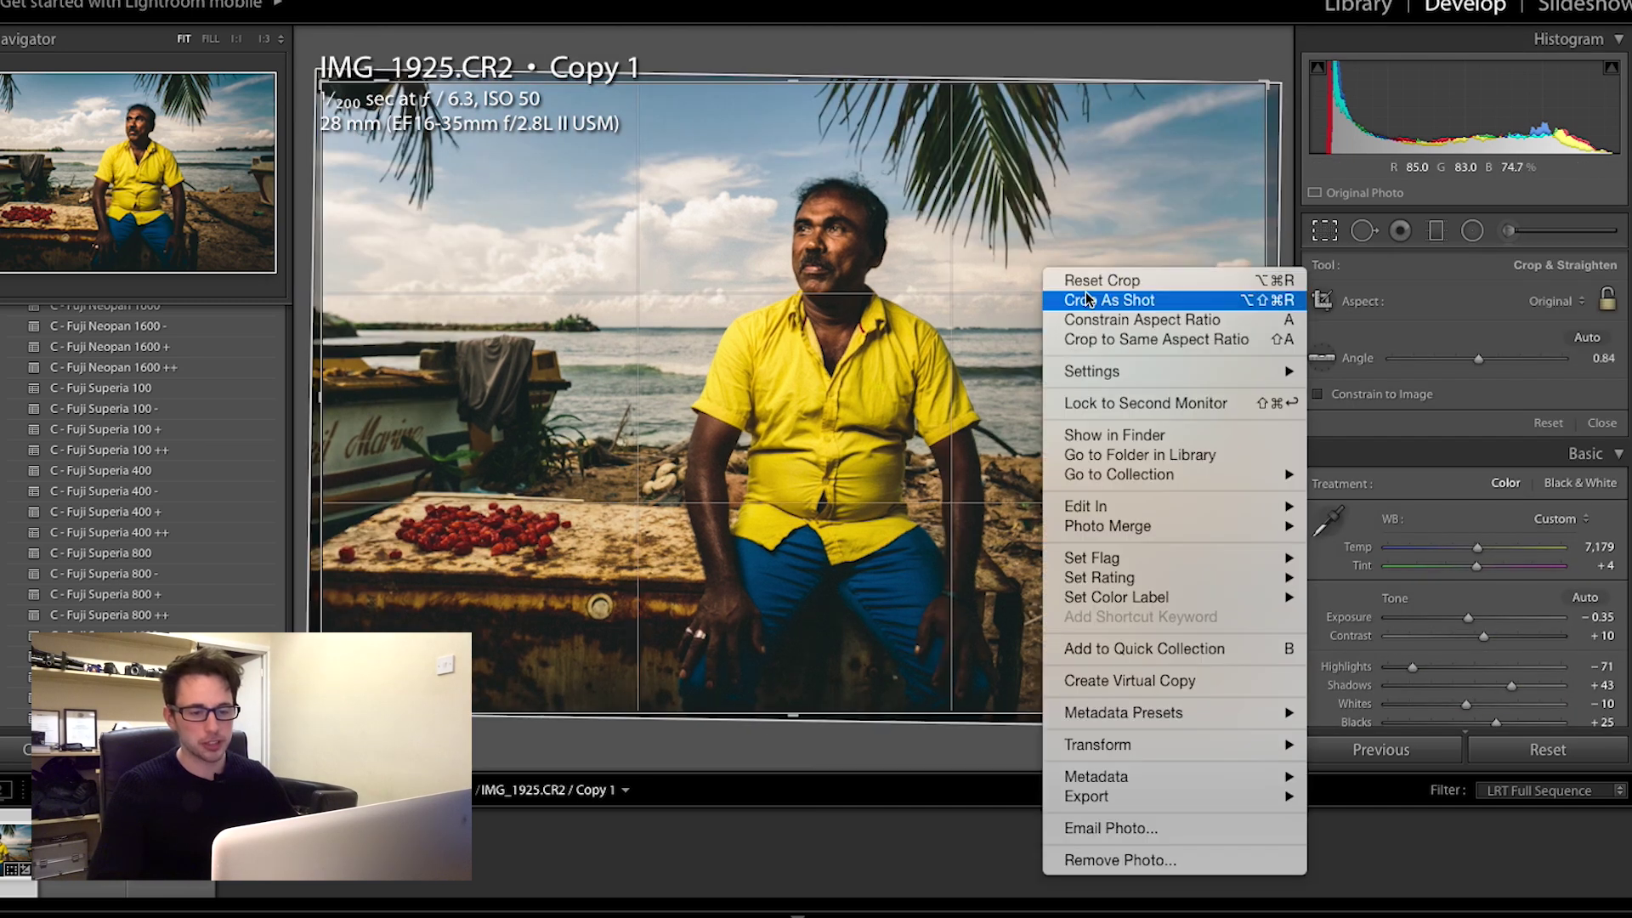
click(1092, 277)
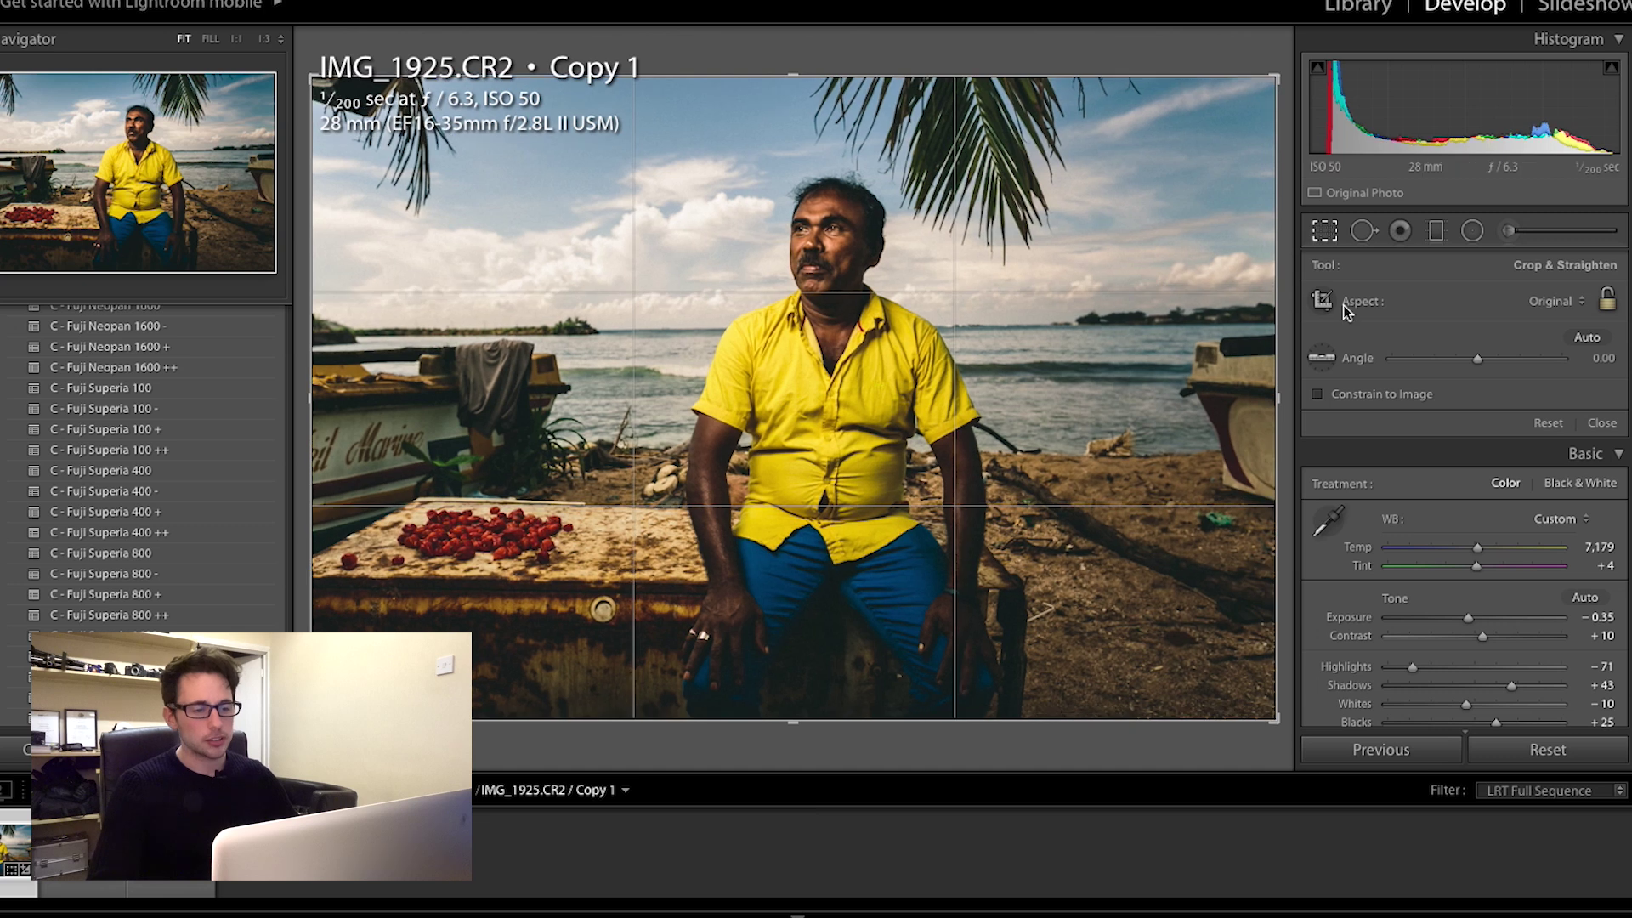
click(1321, 232)
click(1322, 232)
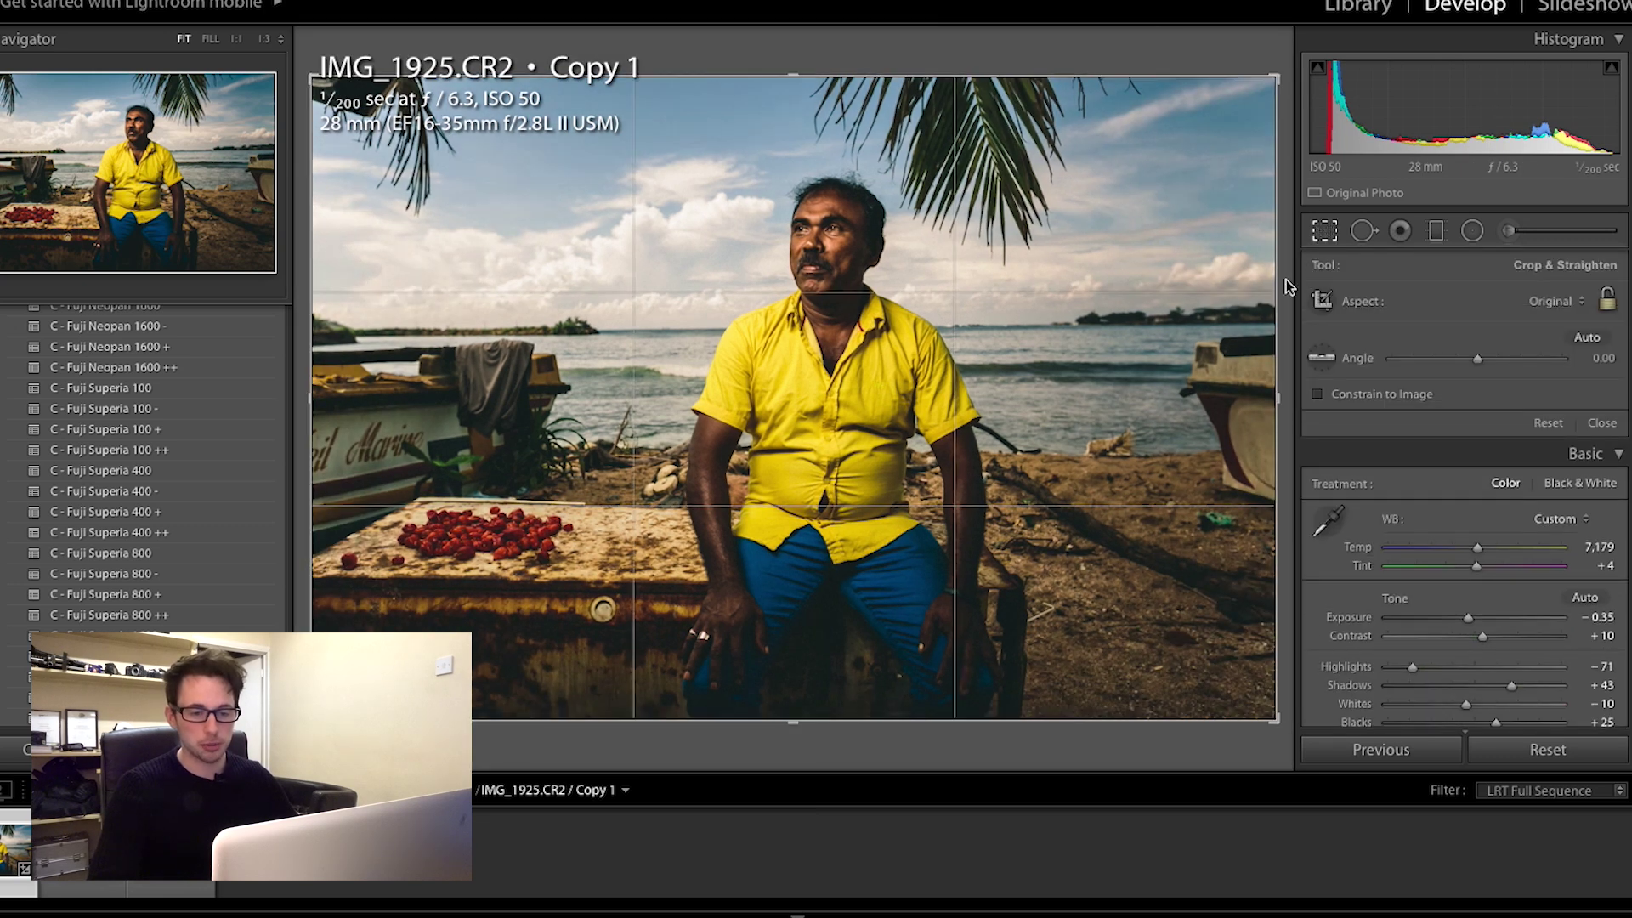
Step: Straighten the beach portrait along the sea horizon to an angle of 0.61, widen the crop slightly on the boat side and apply it
drag(1286, 286, 1266, 329)
click(1320, 358)
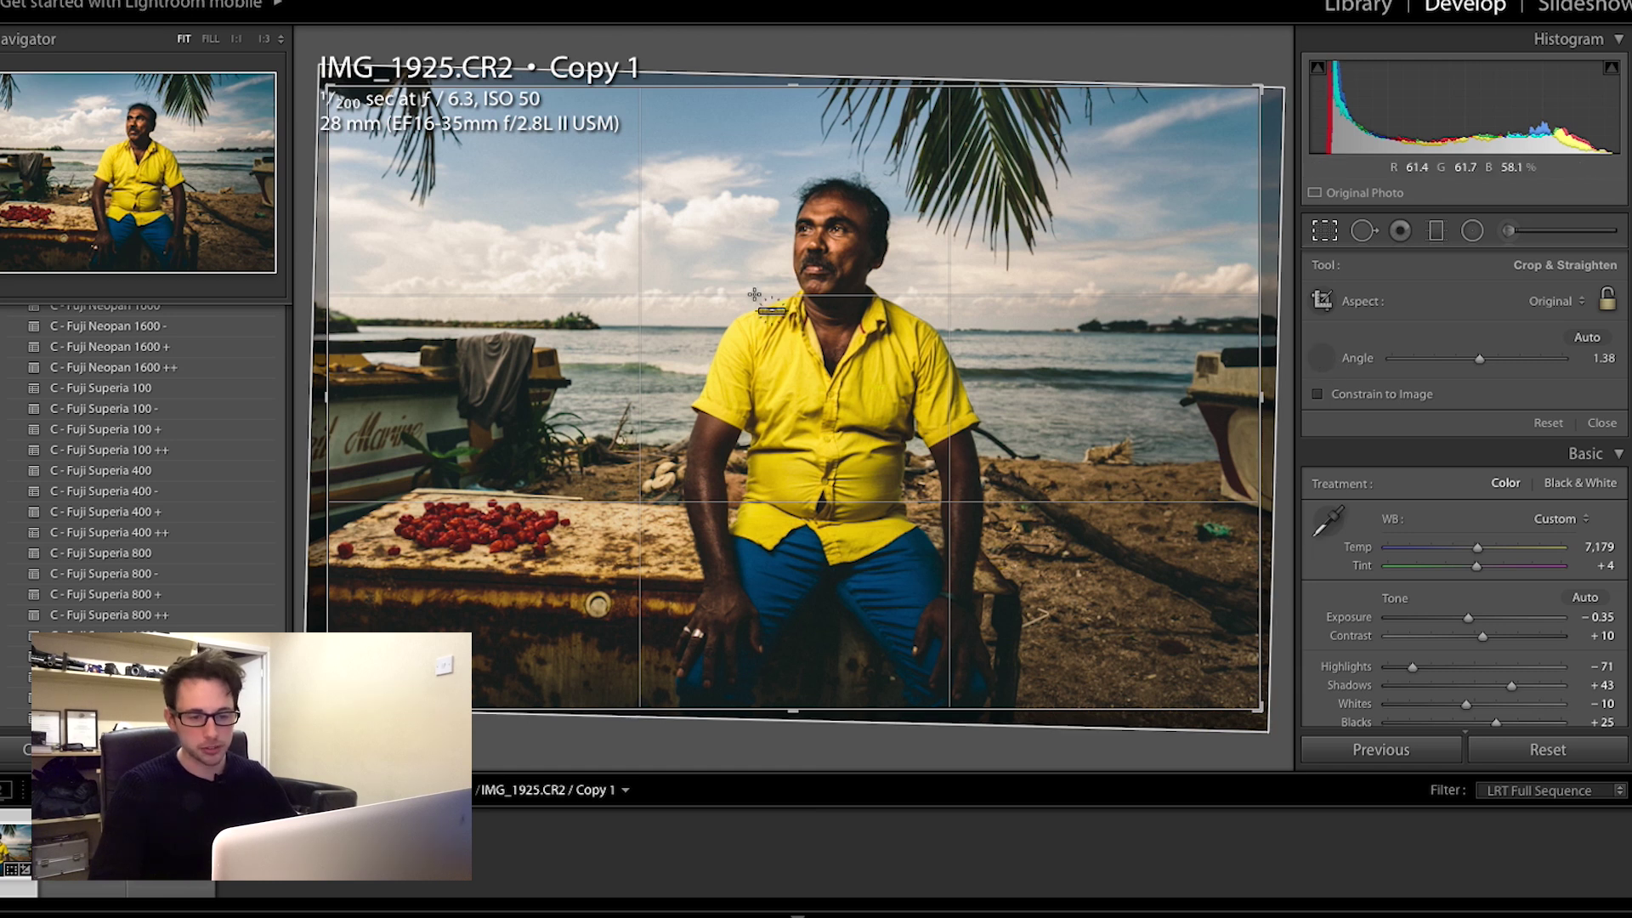
drag(1289, 341, 235, 329)
drag(1261, 398, 1274, 400)
key(Return)
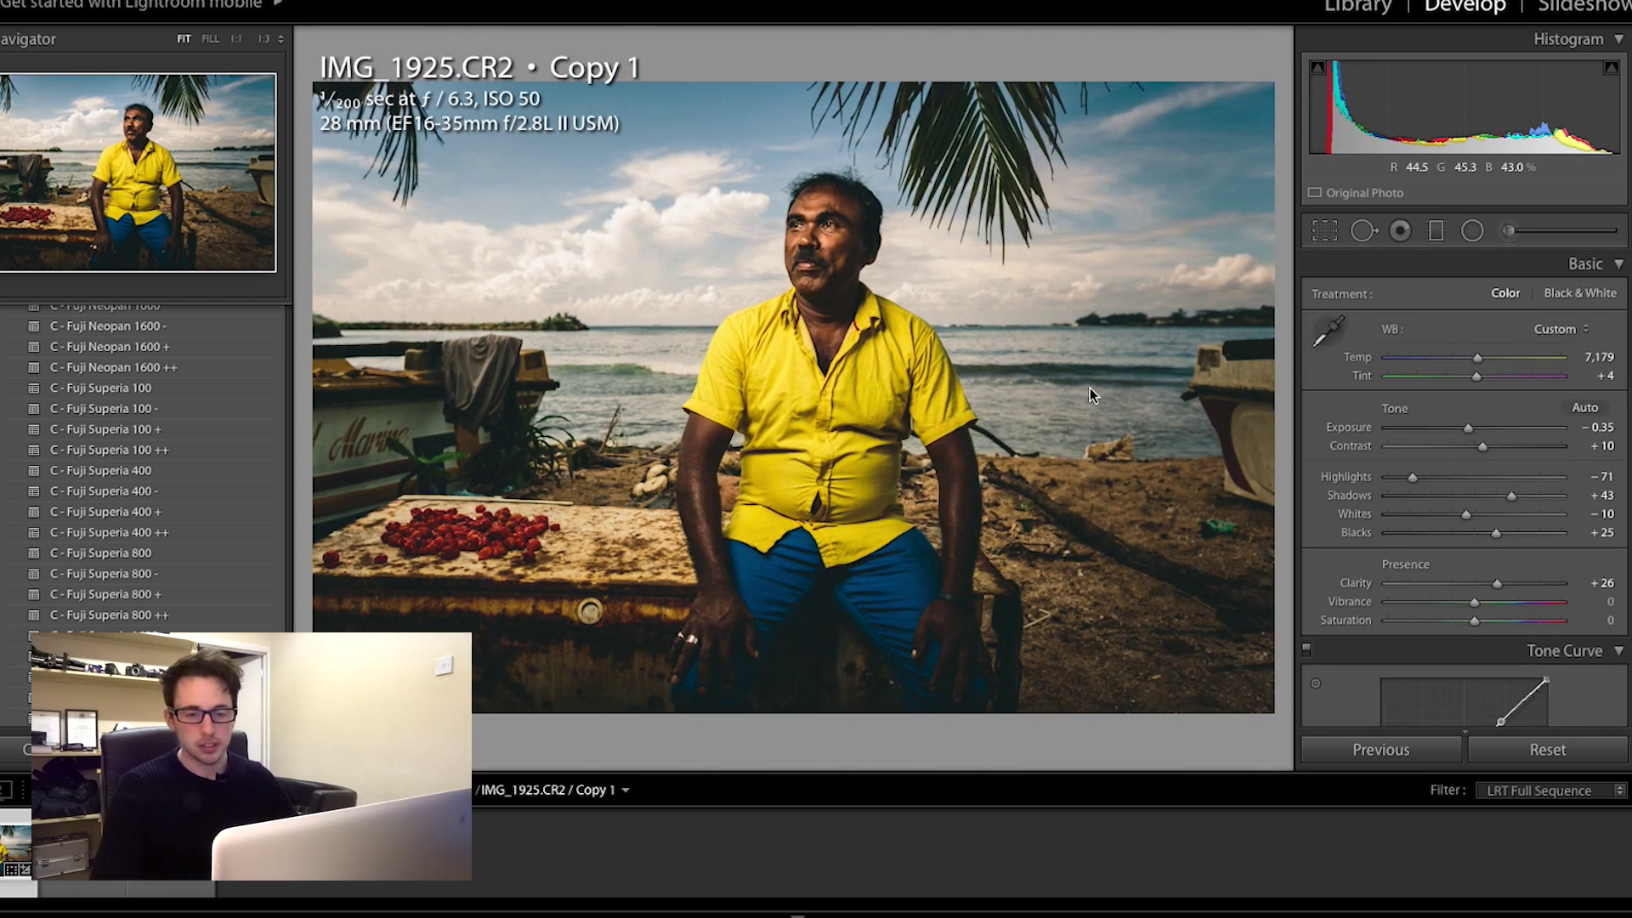
Step: Try a graduated filter with Exposure at -0.65 from the photo's left edge to the man and delete it
scroll(1449, 390, down, 10)
scroll(1451, 392, down, 10)
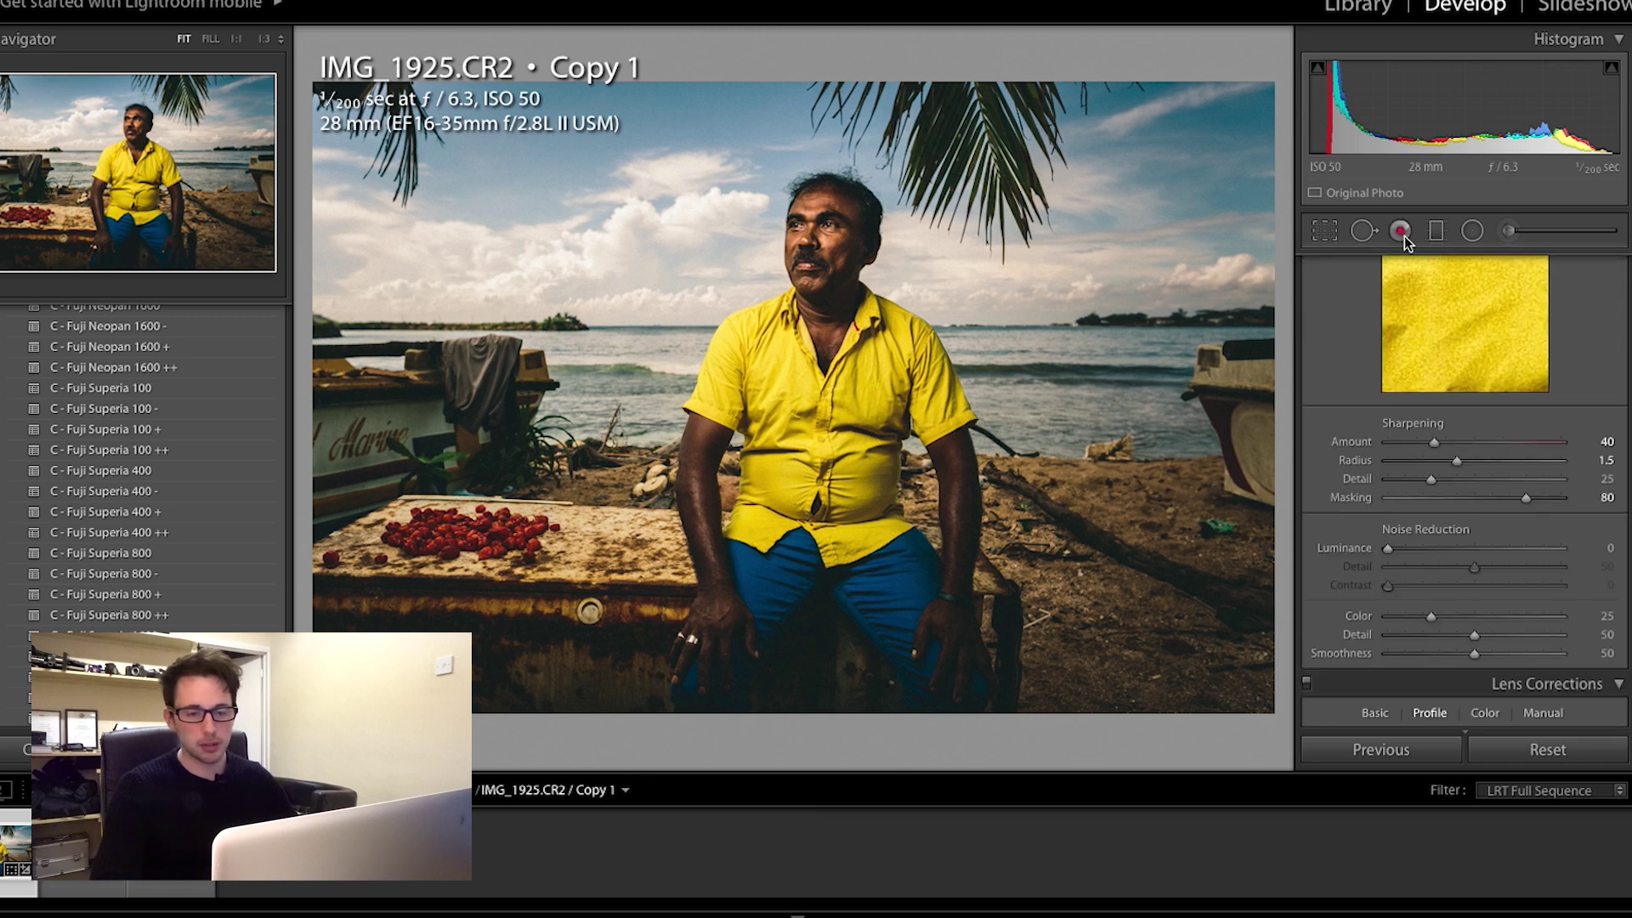
scroll(1392, 321, up, 15)
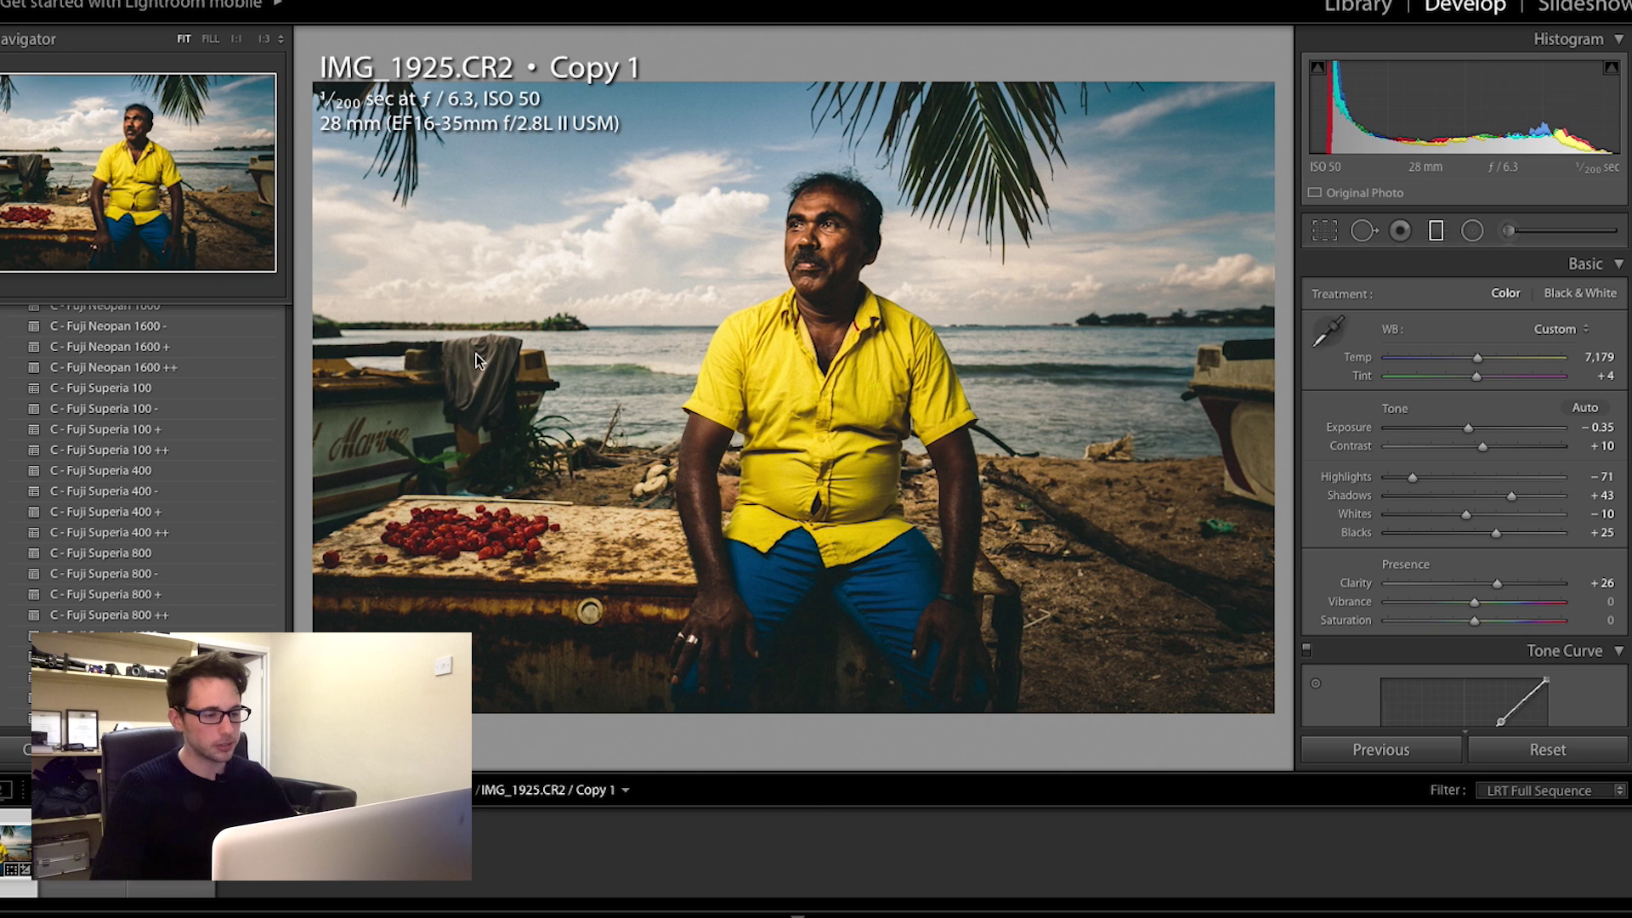
key(m)
drag(308, 401, 480, 401)
drag(714, 407, 787, 408)
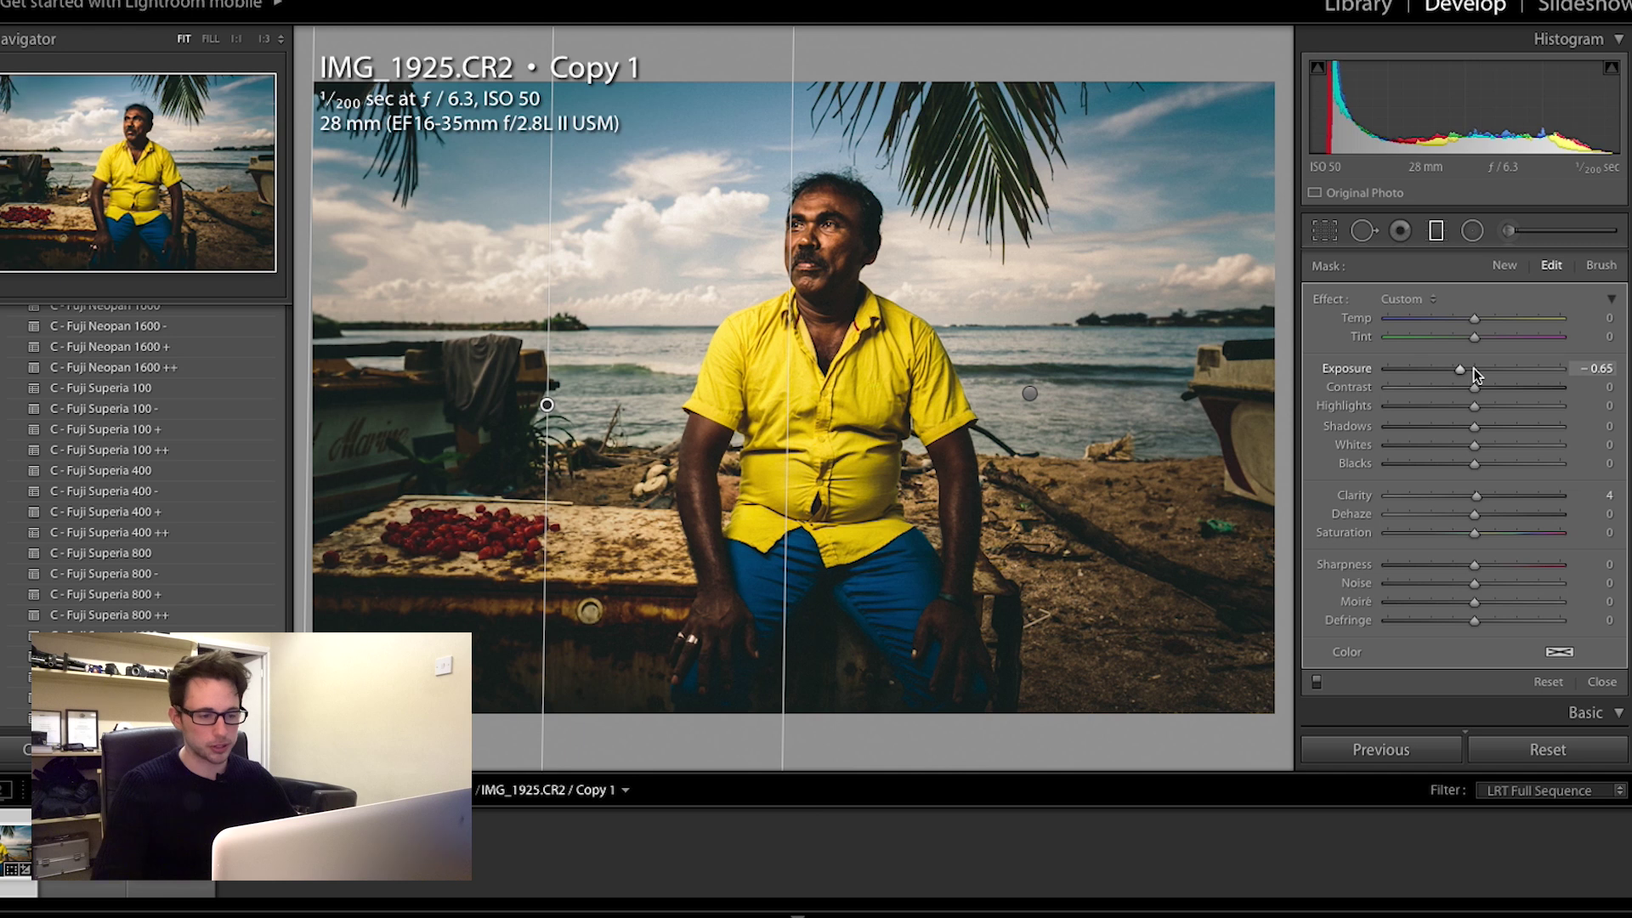
drag(1468, 374, 1455, 371)
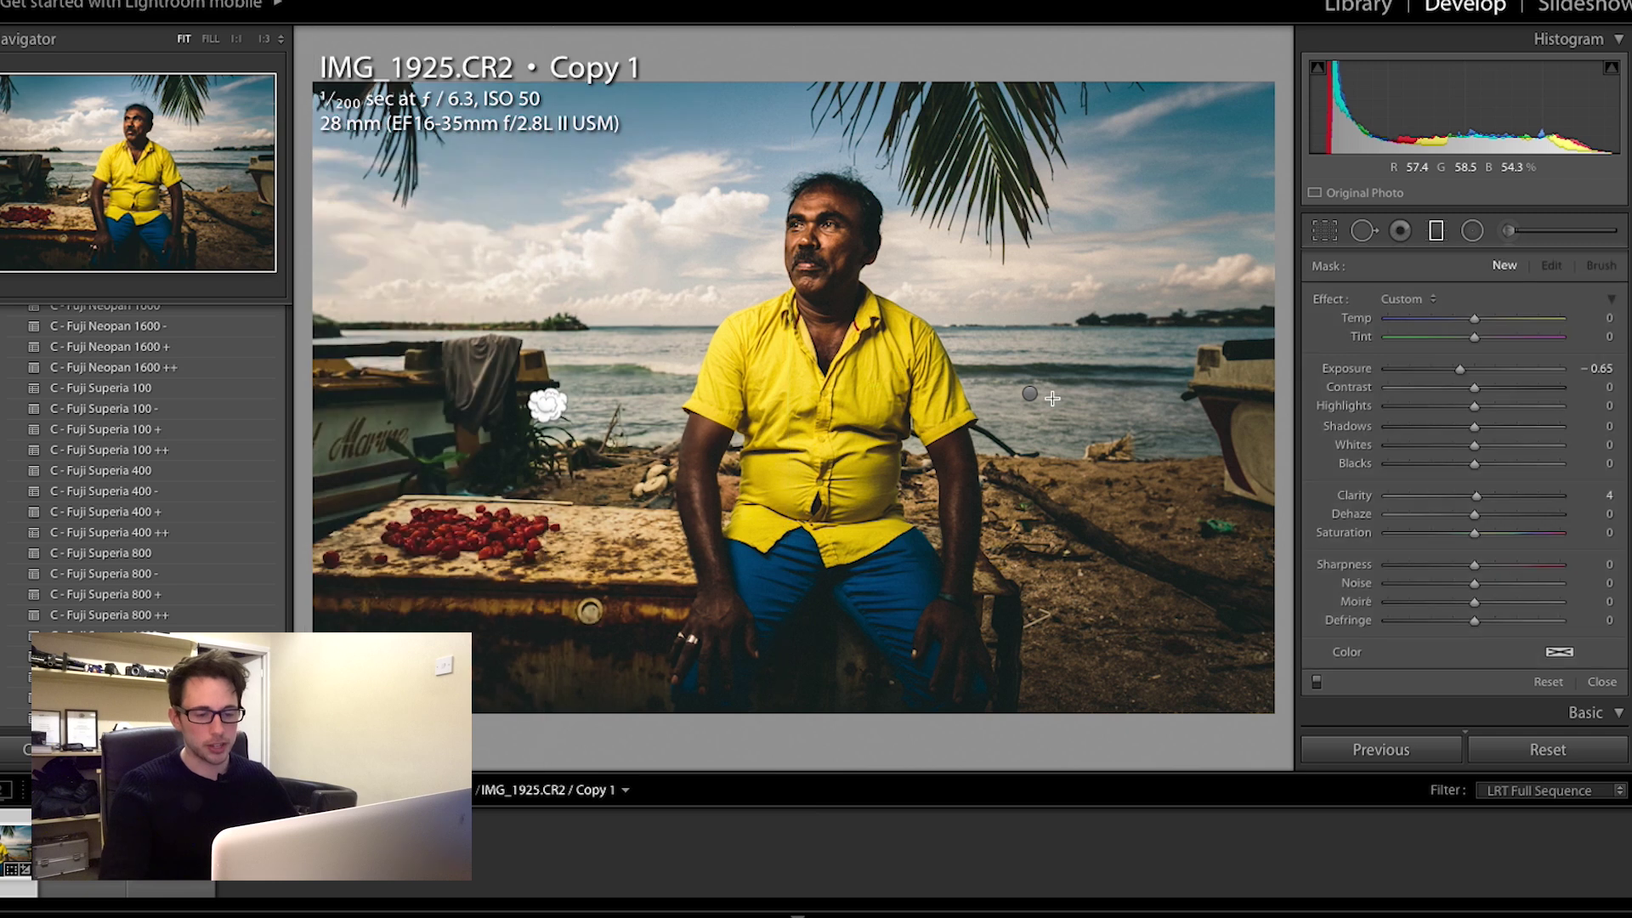
Step: Delete the existing graduated filter over the right half of the photo and close the filter tool
click(1031, 393)
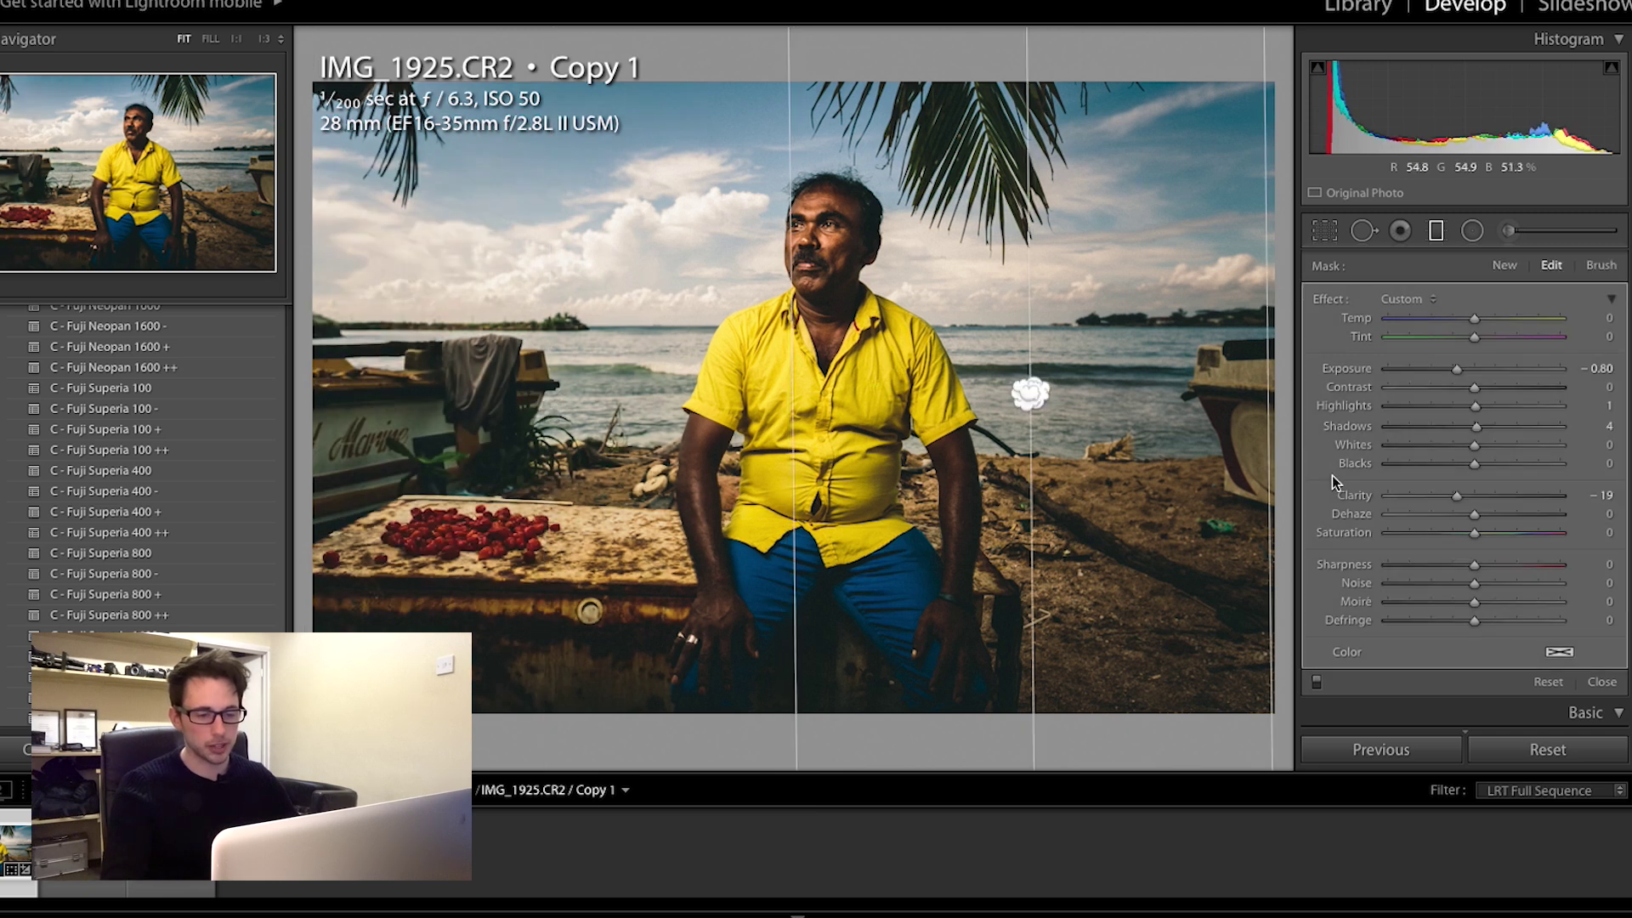
key(Delete)
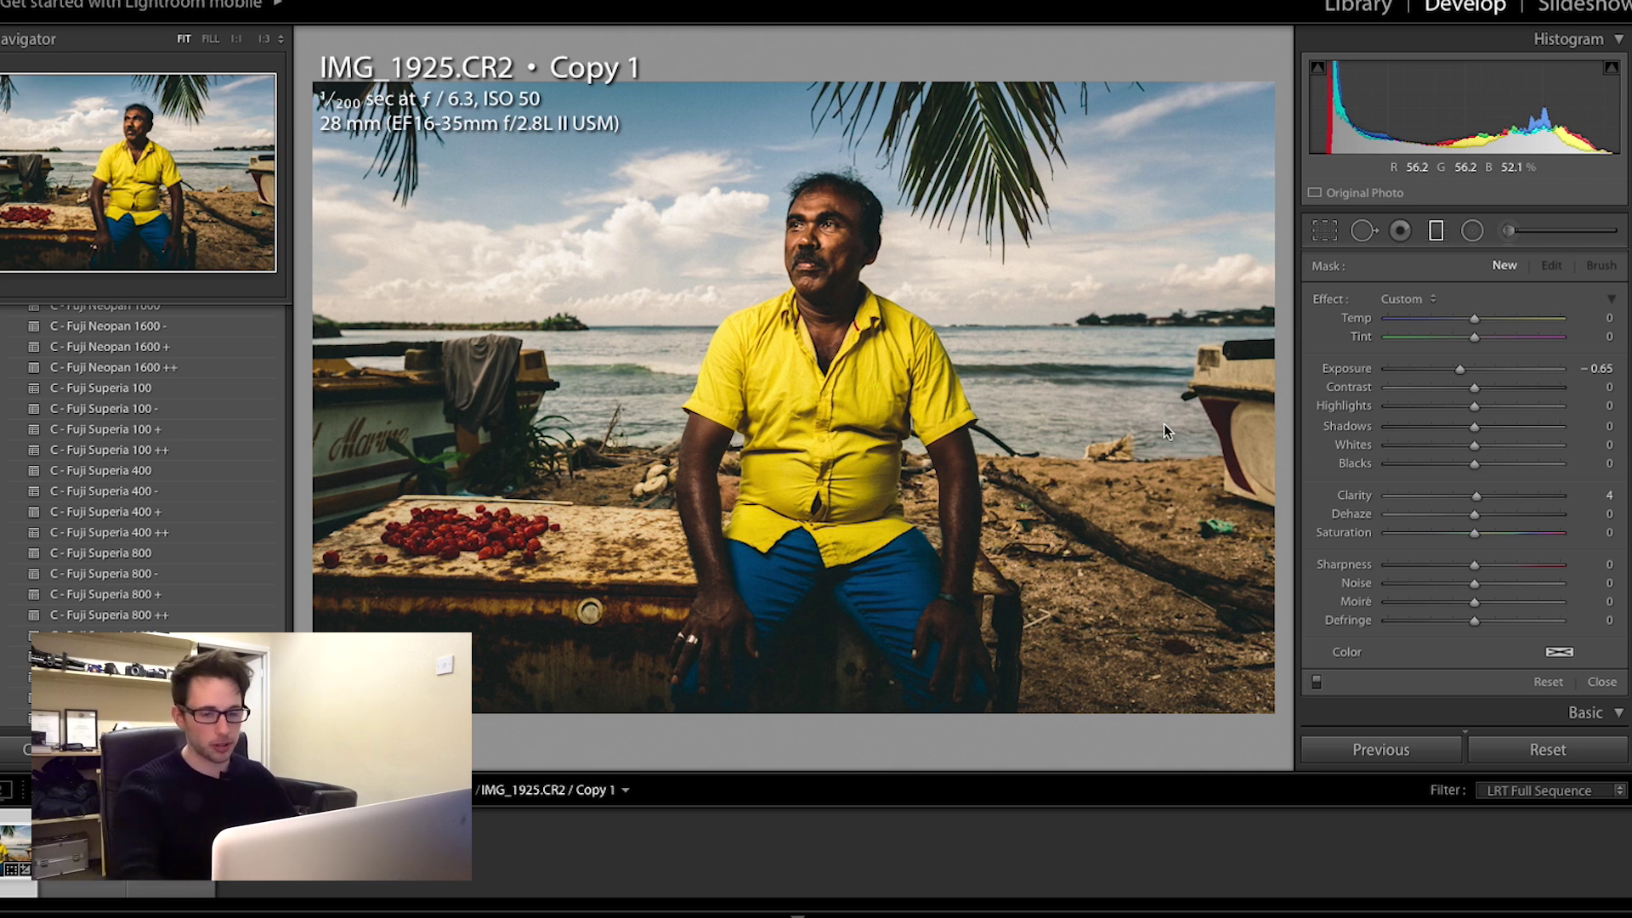
click(1431, 234)
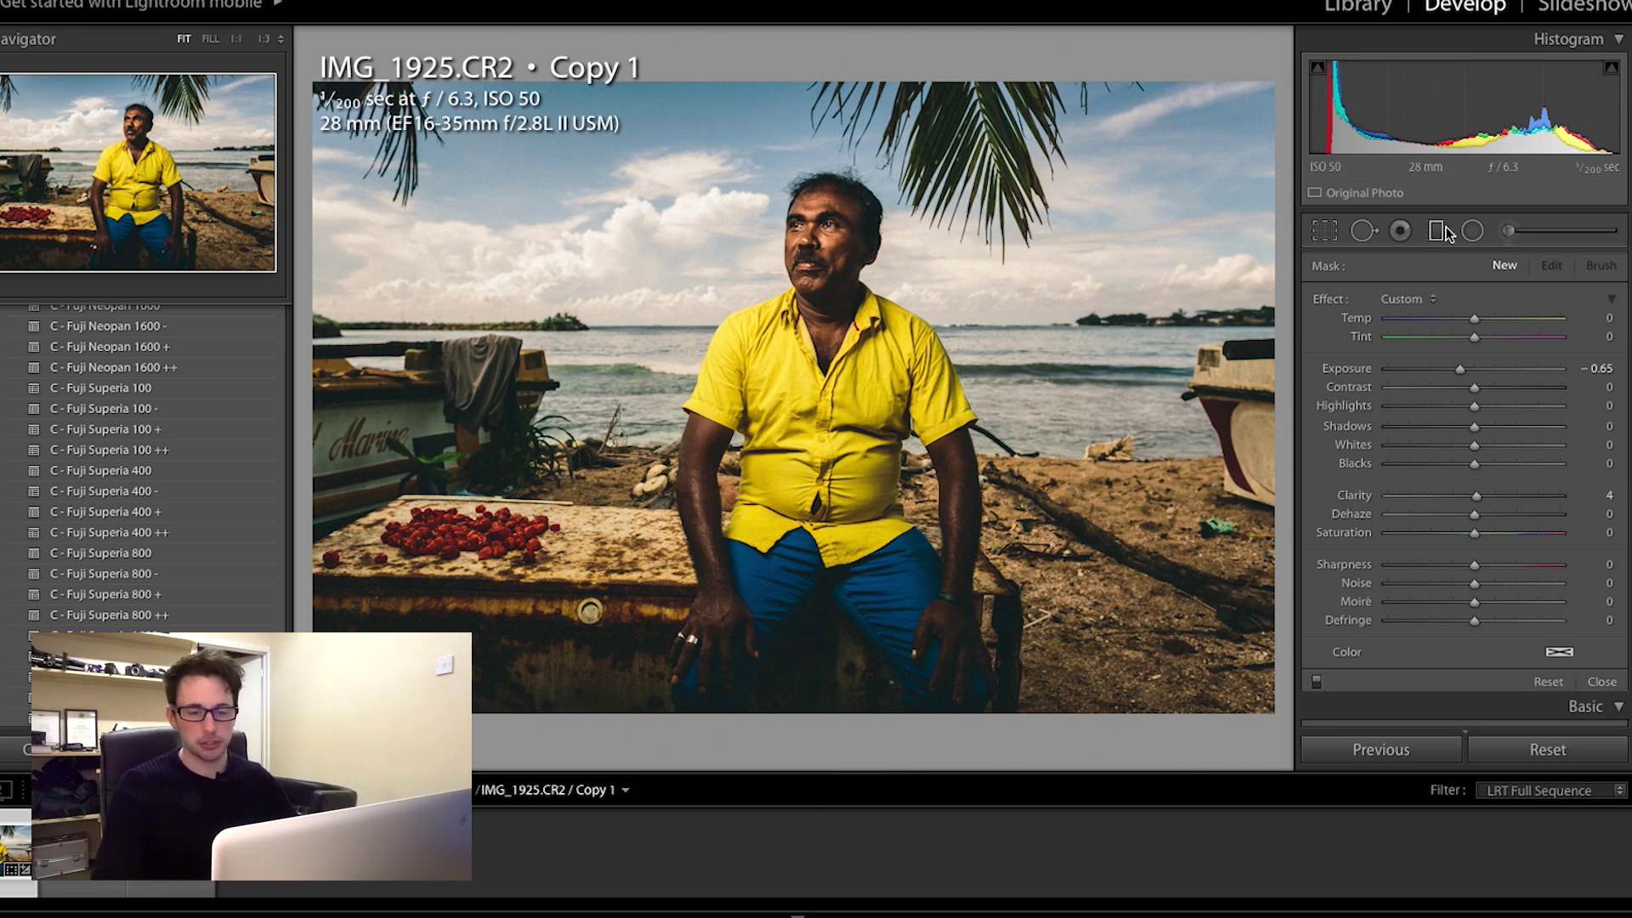
Step: Try a graduated filter with Exposure at -0.65 from the photo's right edge to the man, show its mask overlay and delete it
click(1439, 229)
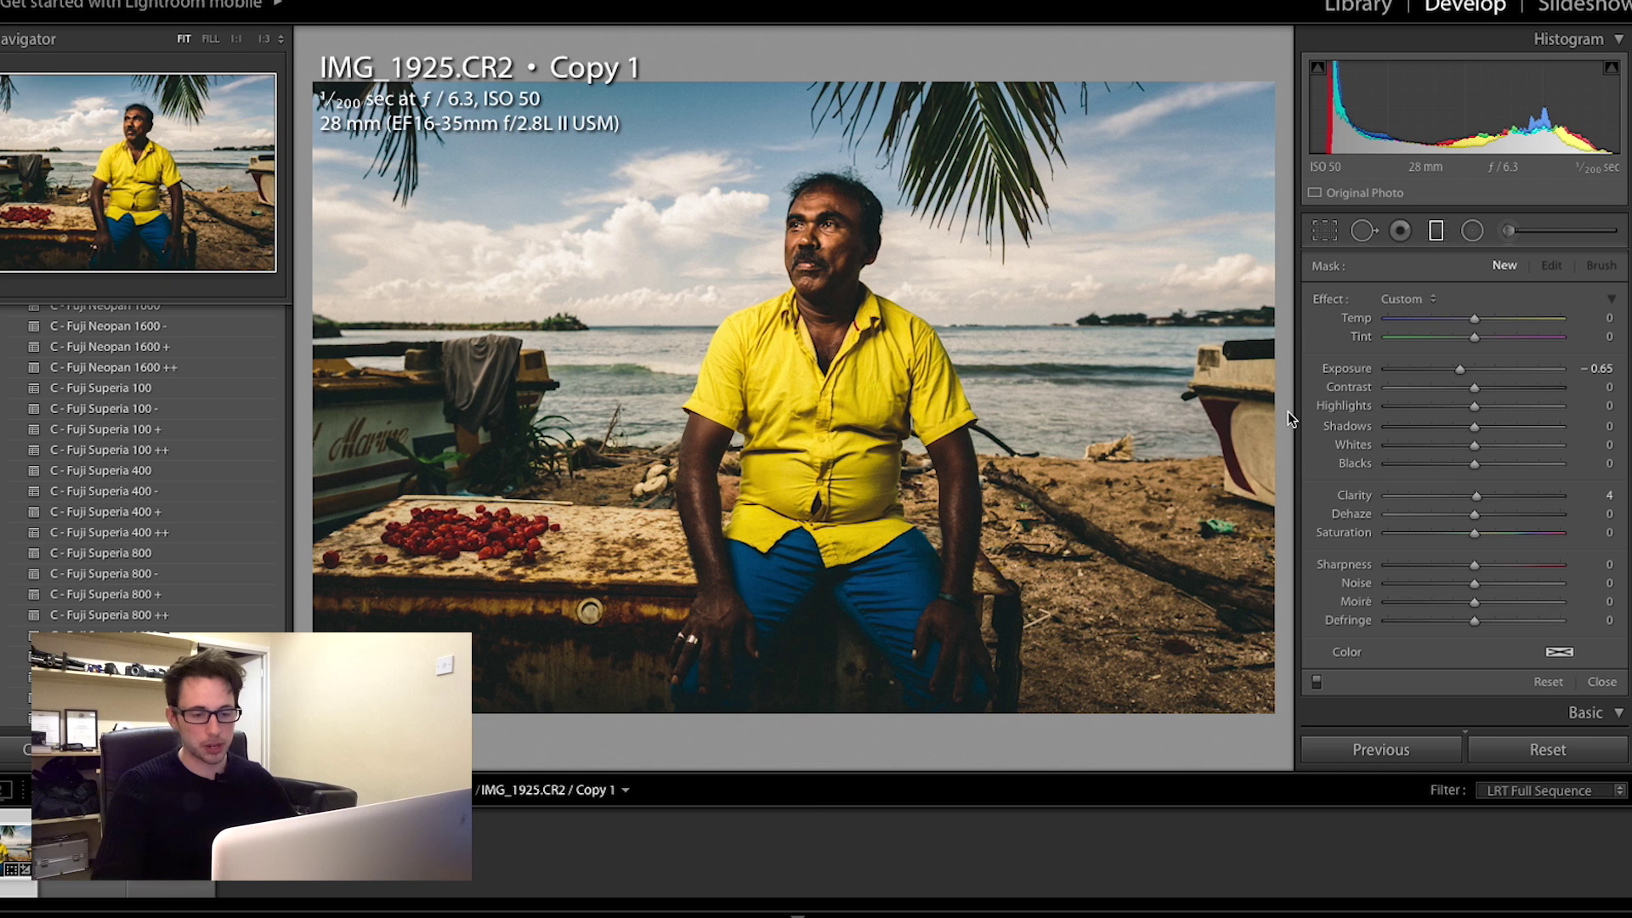
drag(1277, 397, 797, 392)
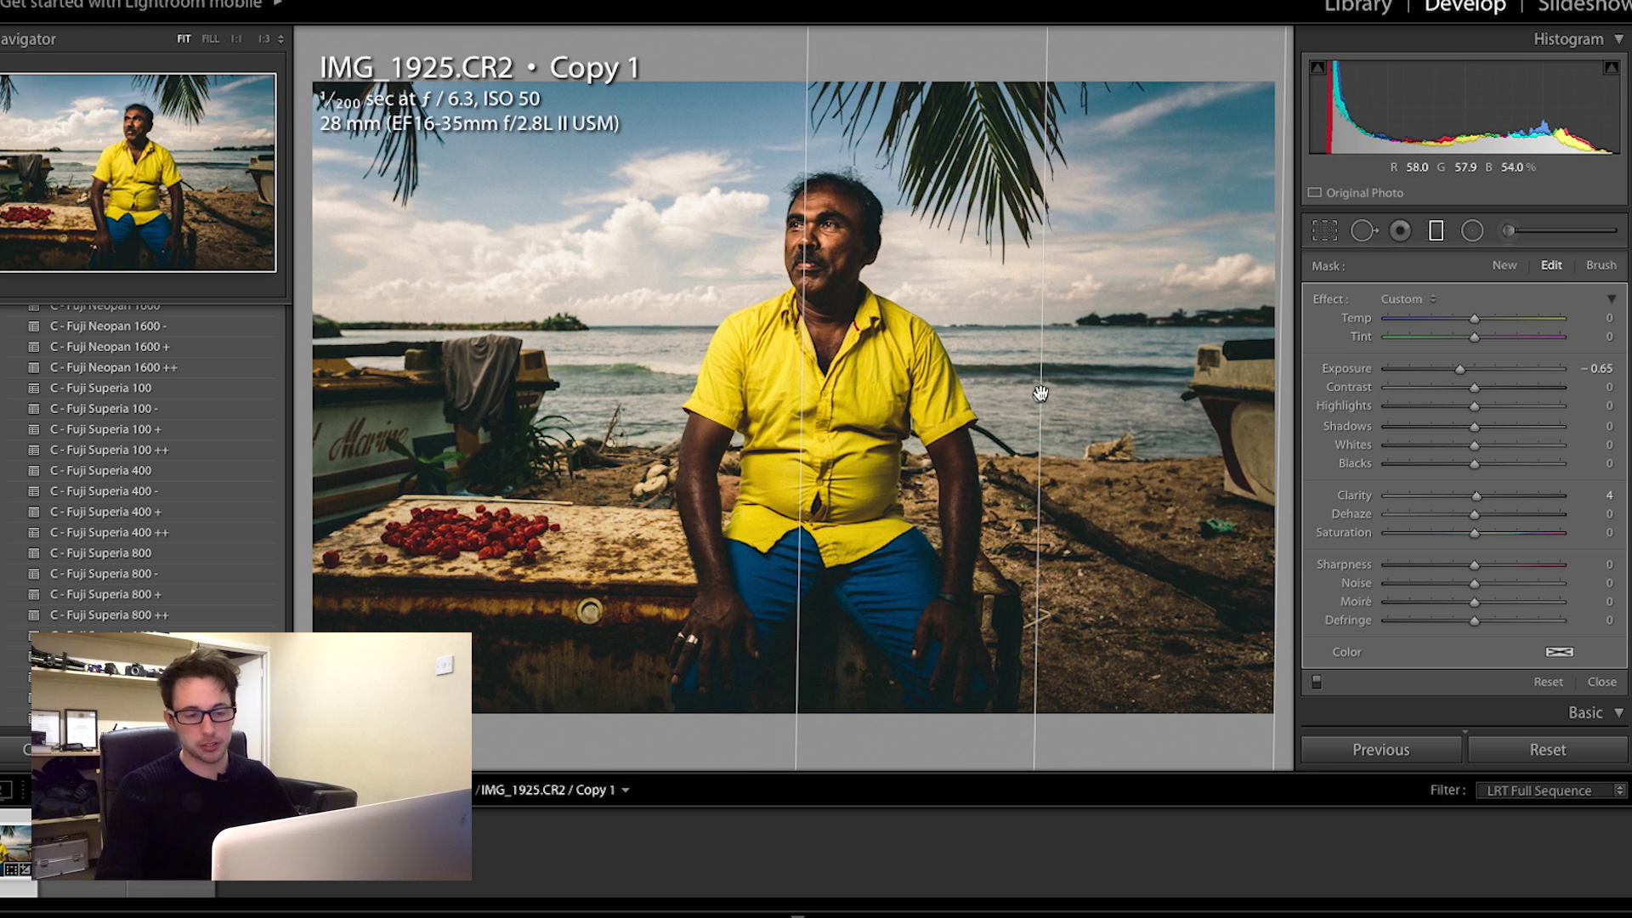
key(o)
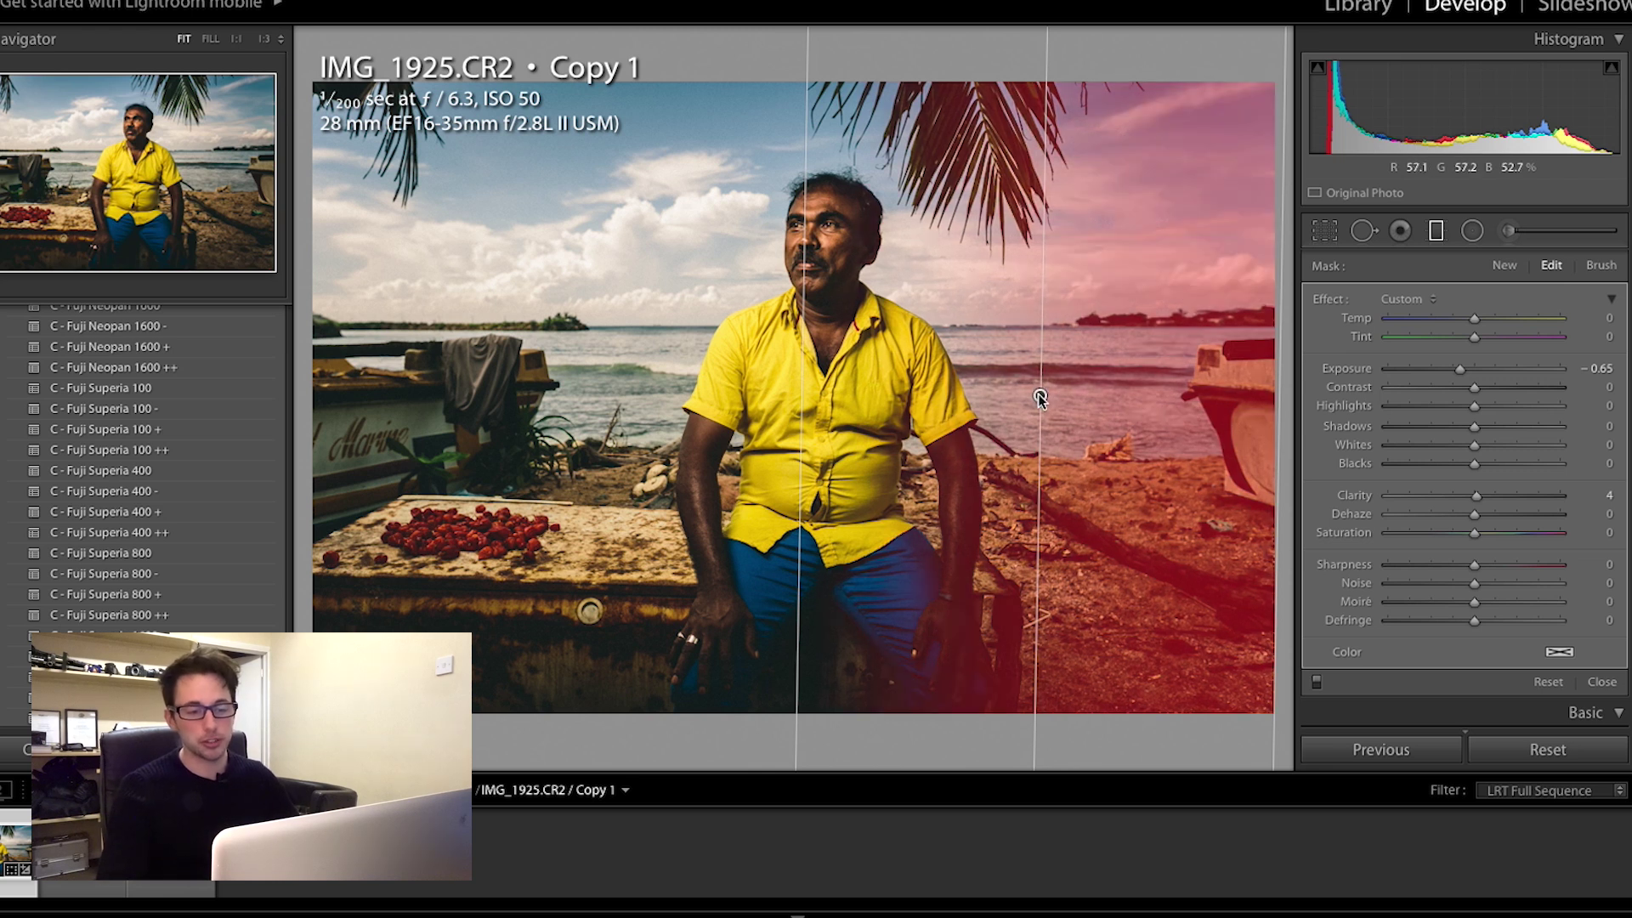
key(Delete)
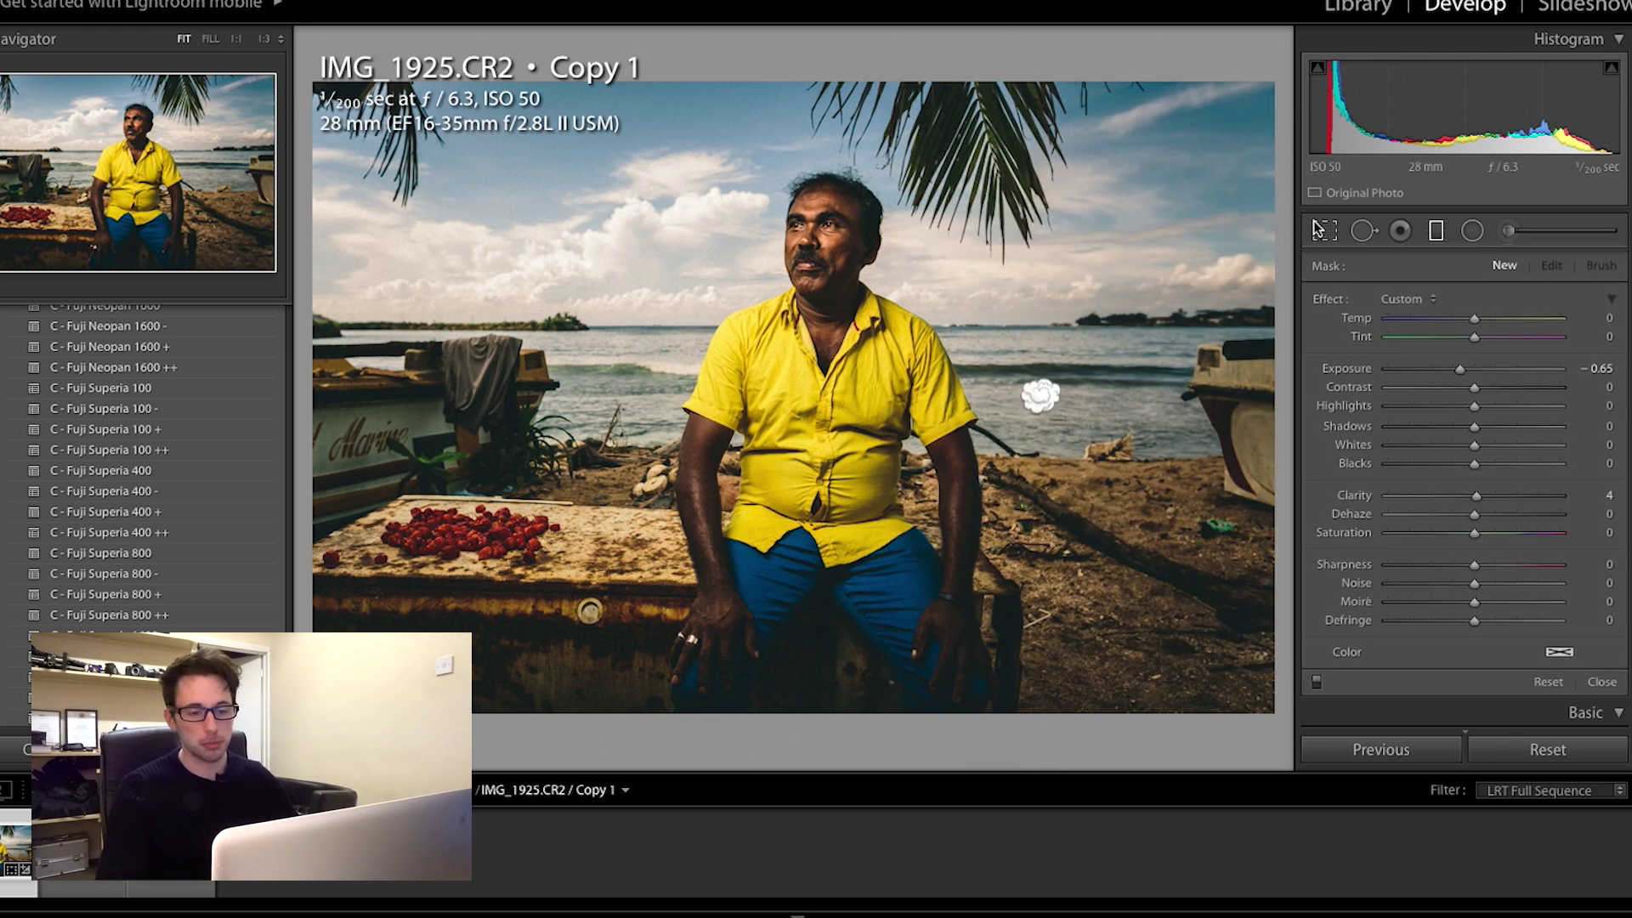
Step: Try a tighter crop that cuts off the boat at the photo's right edge, and undo it
click(1321, 229)
drag(1243, 392, 1179, 398)
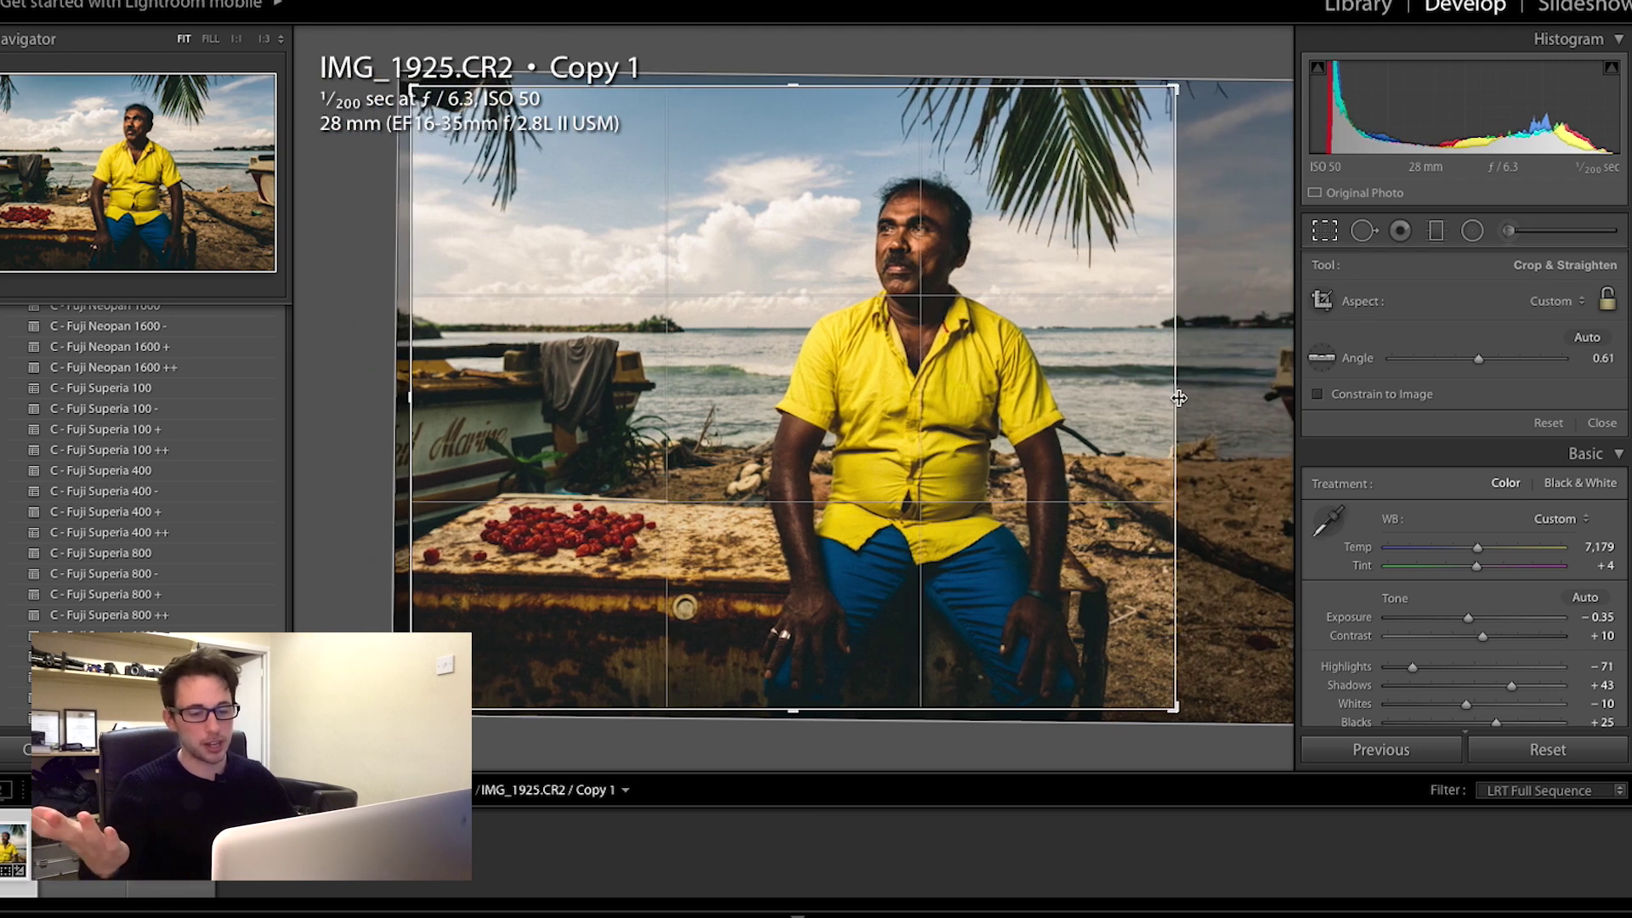
key(Return)
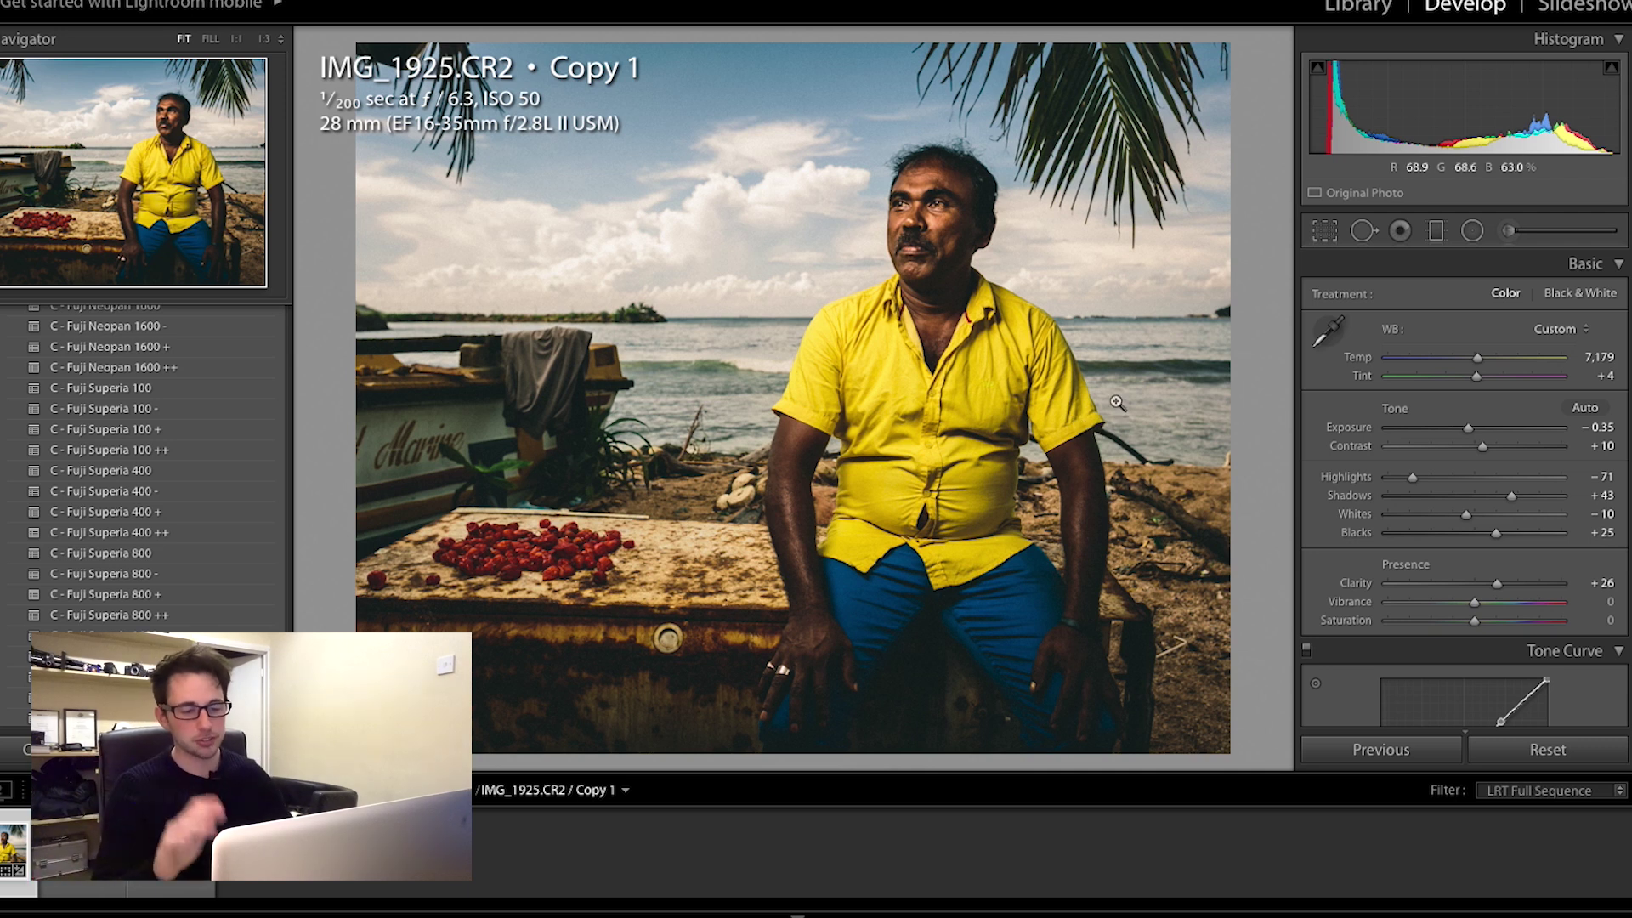
key(ctrl+z)
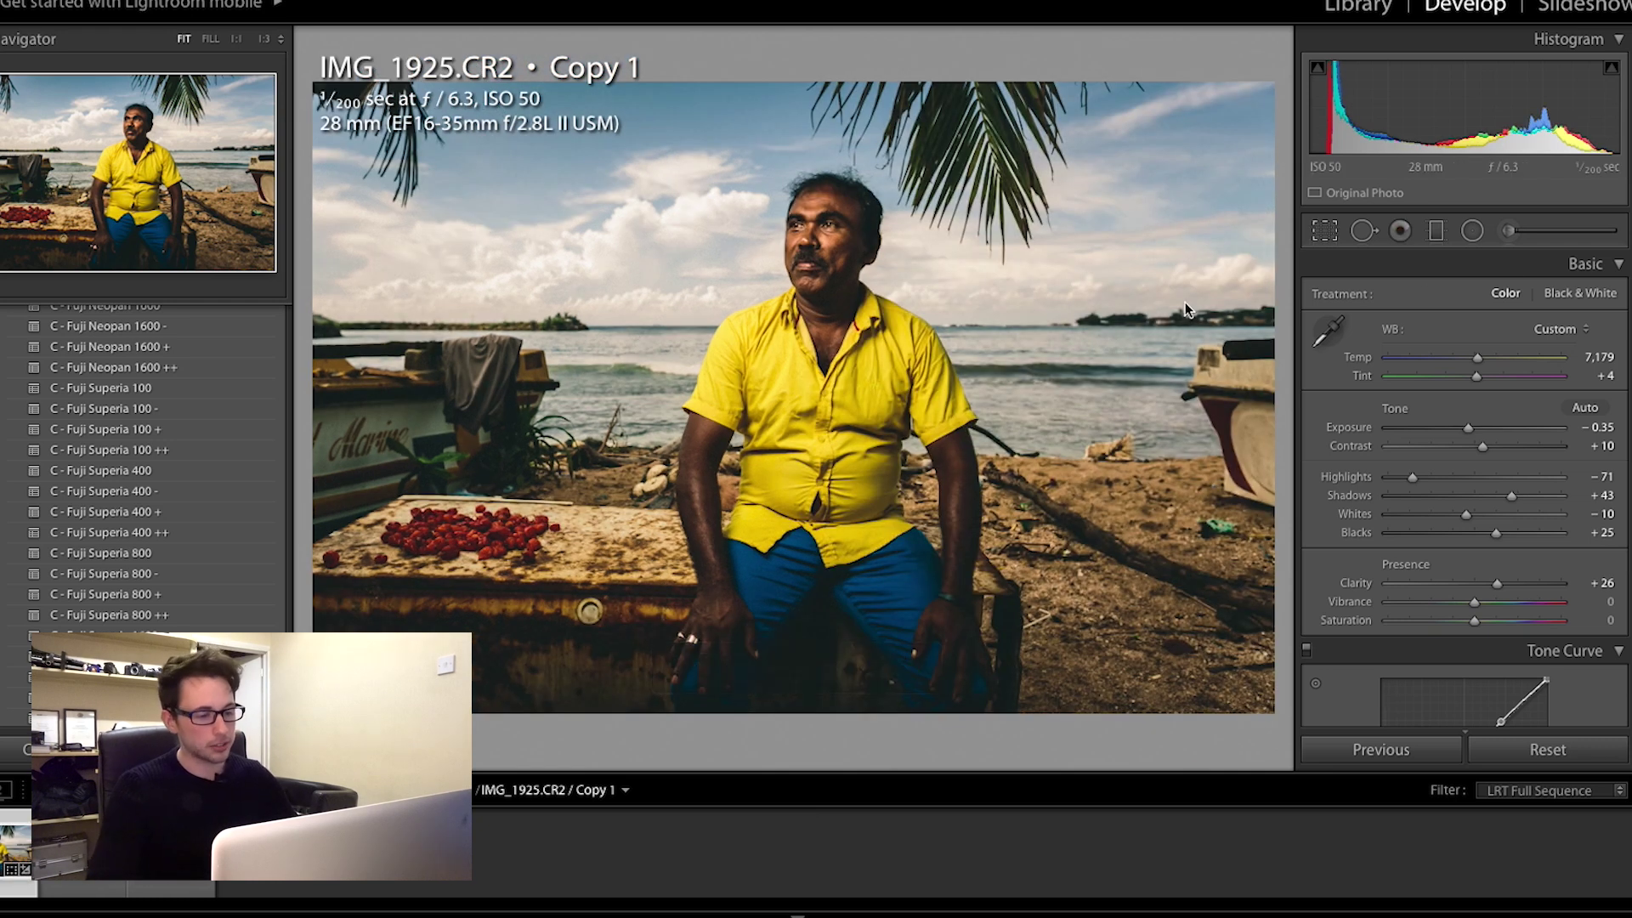
Step: Switch to the monk portrait IMG_2689.CR2 and apply the C - Fuji Superia 100 preset from VSCO Film 02 LR4 Canon
key(Right)
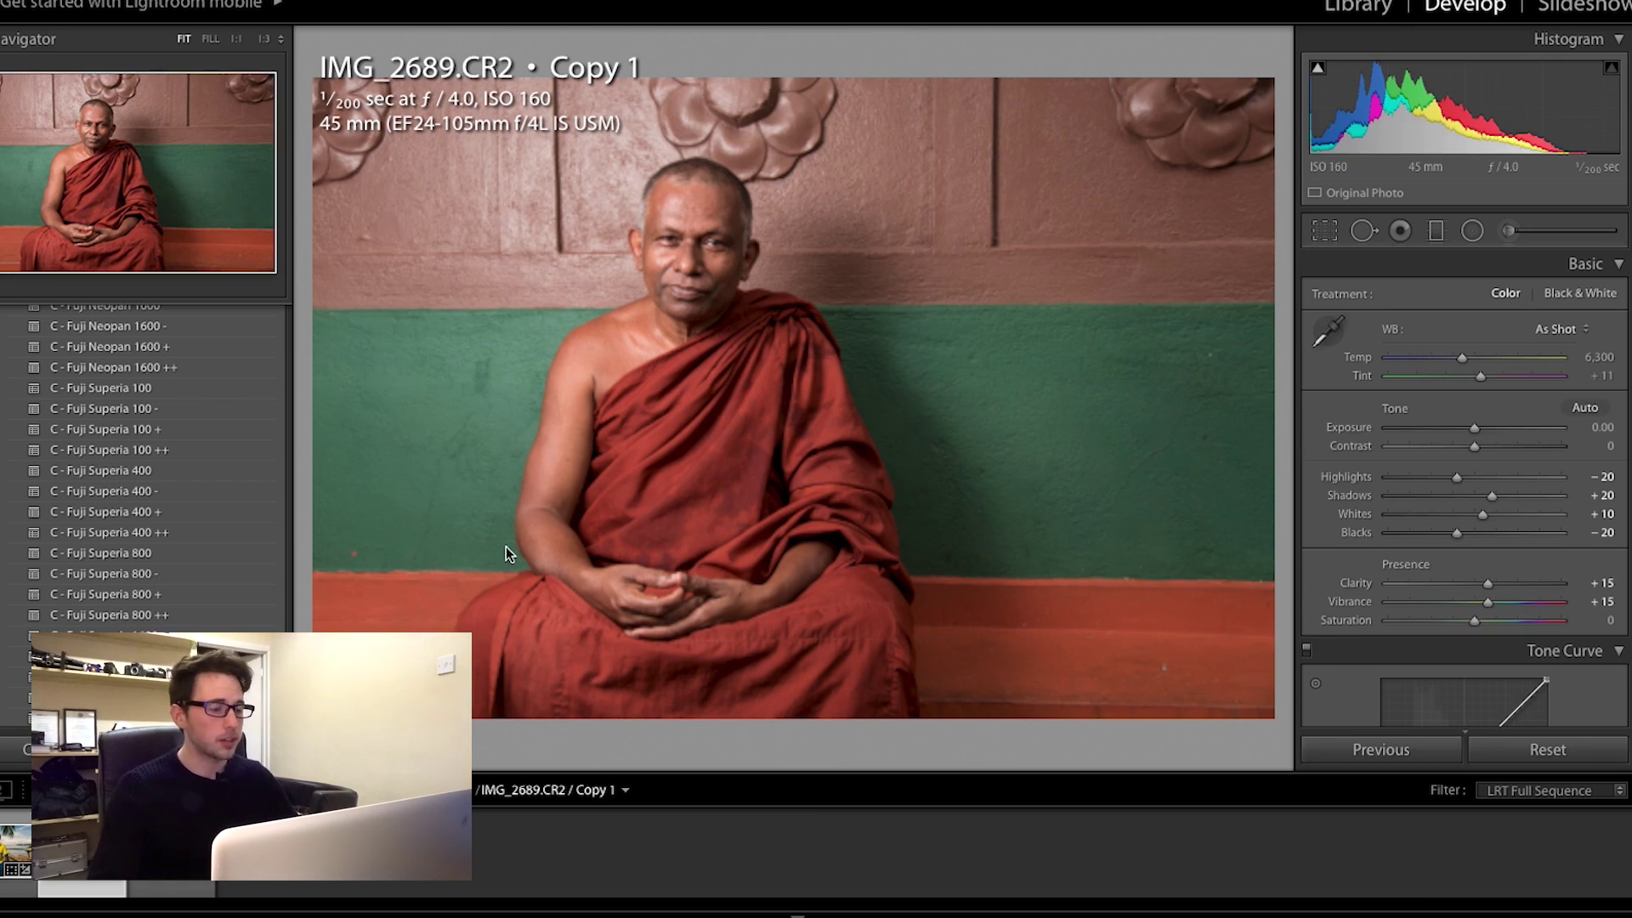
scroll(158, 515, down, 6)
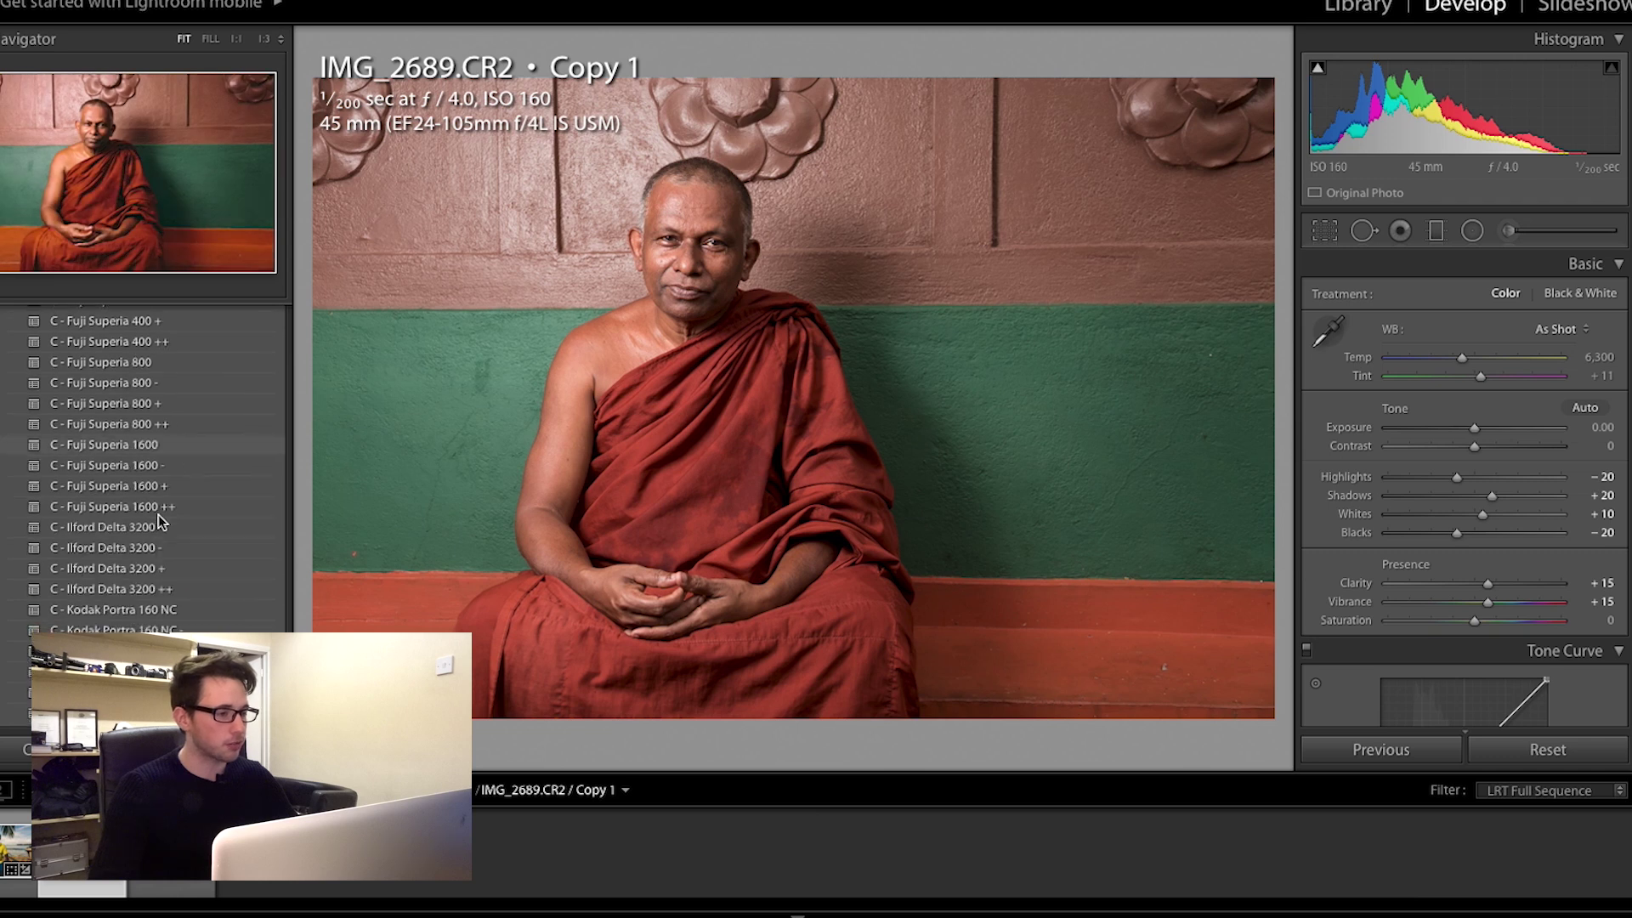
scroll(158, 514, down, 8)
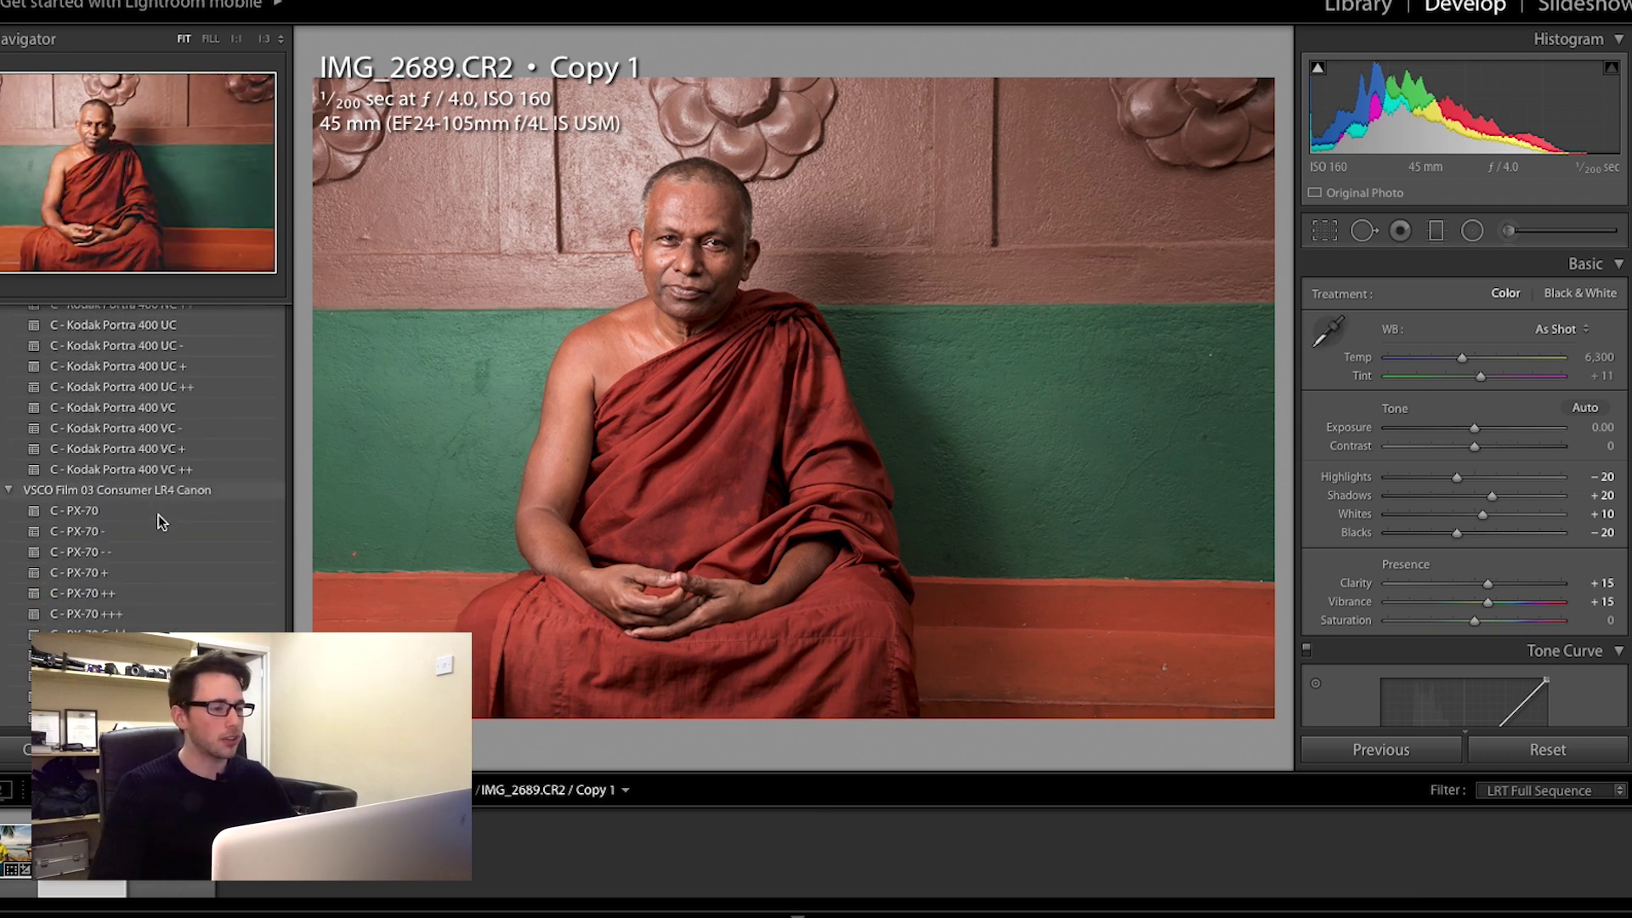
scroll(158, 513, down, 10)
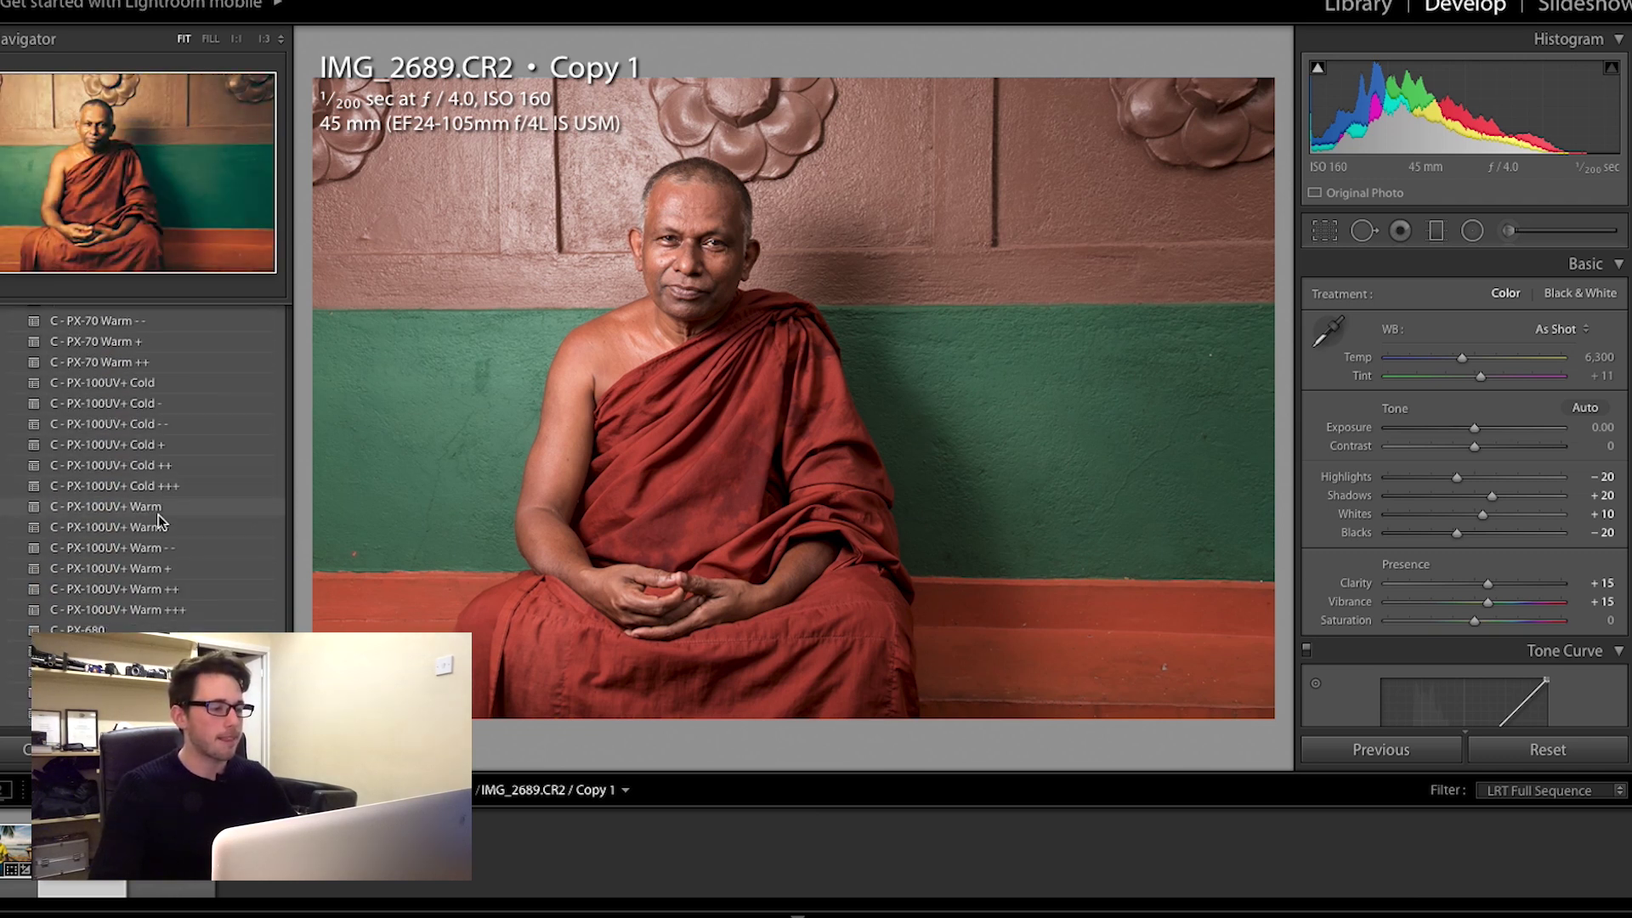
scroll(158, 514, up, 20)
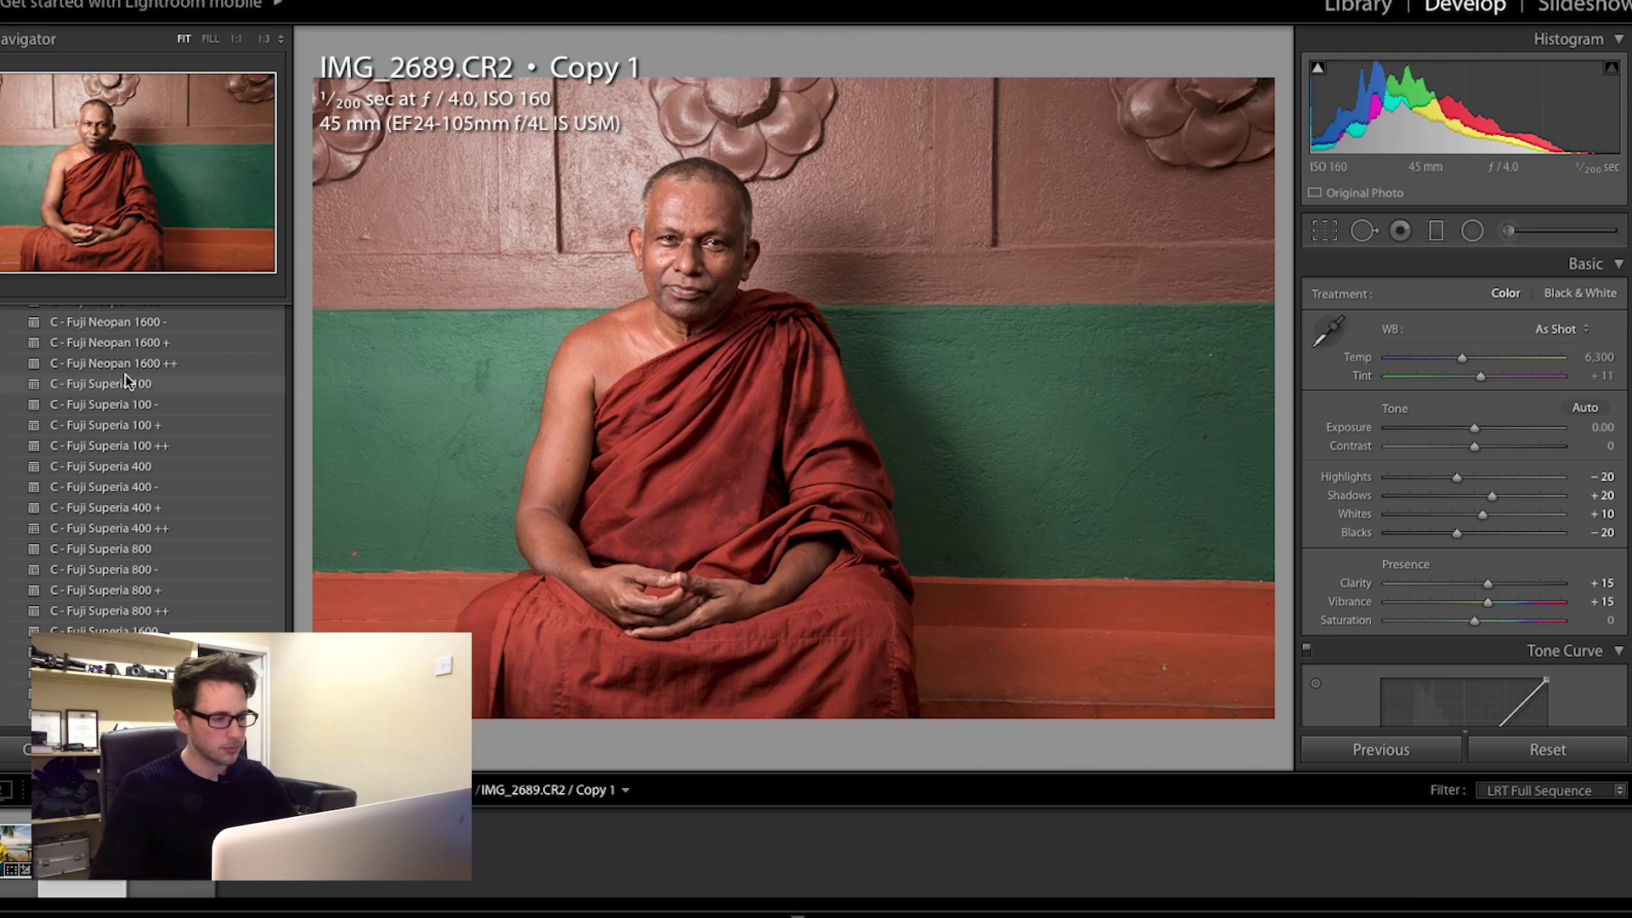
scroll(133, 406, up, 2)
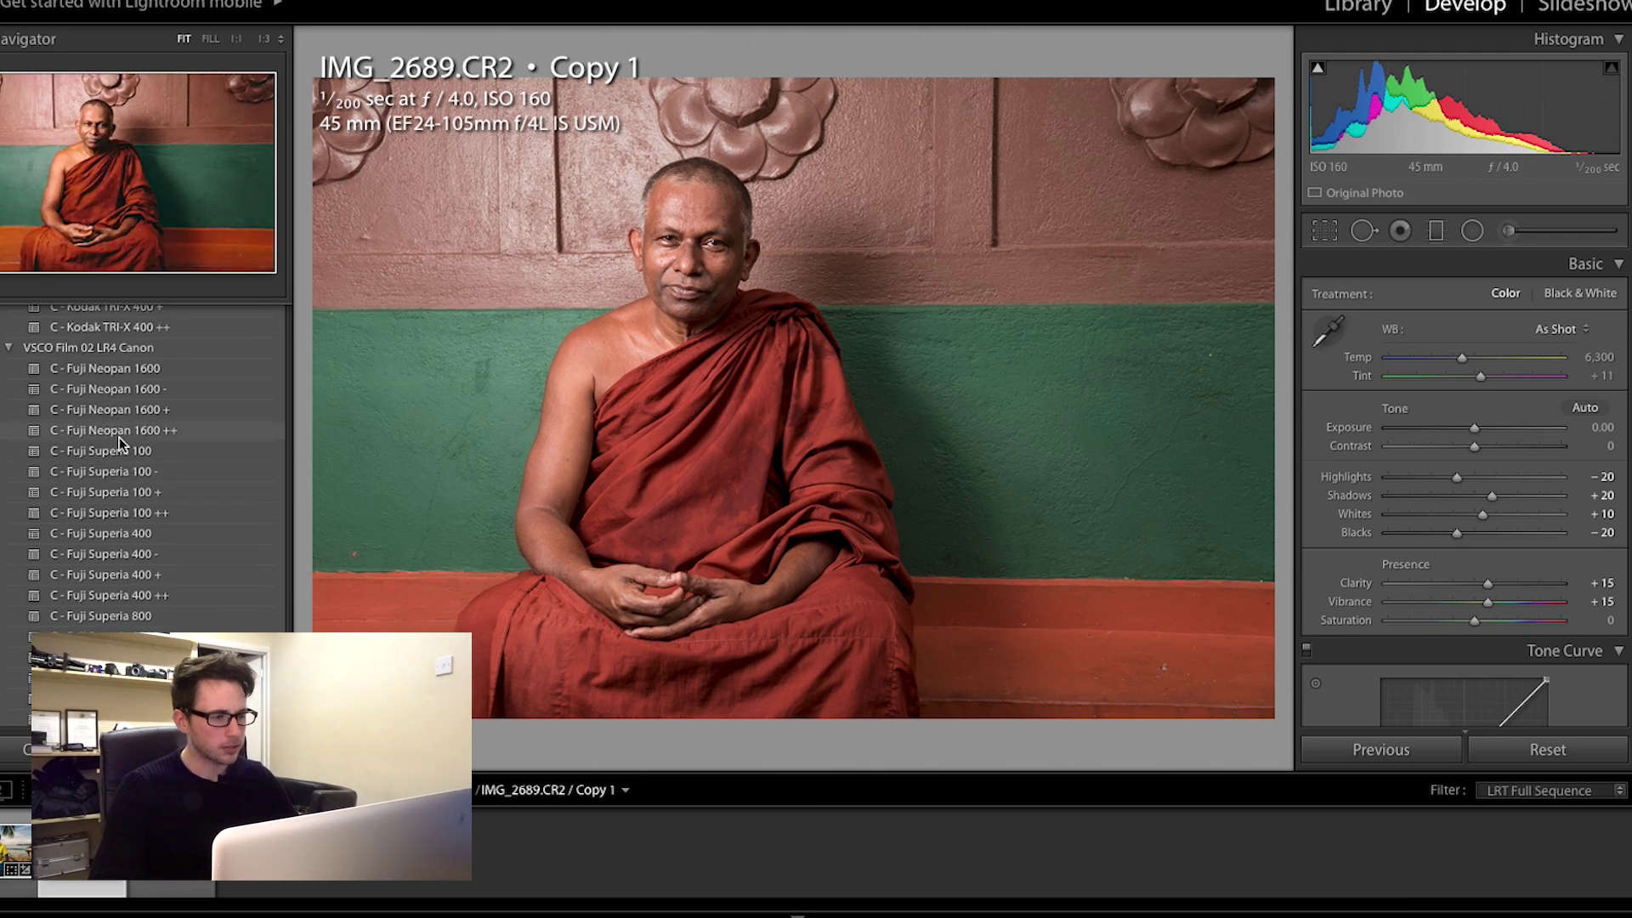
click(120, 450)
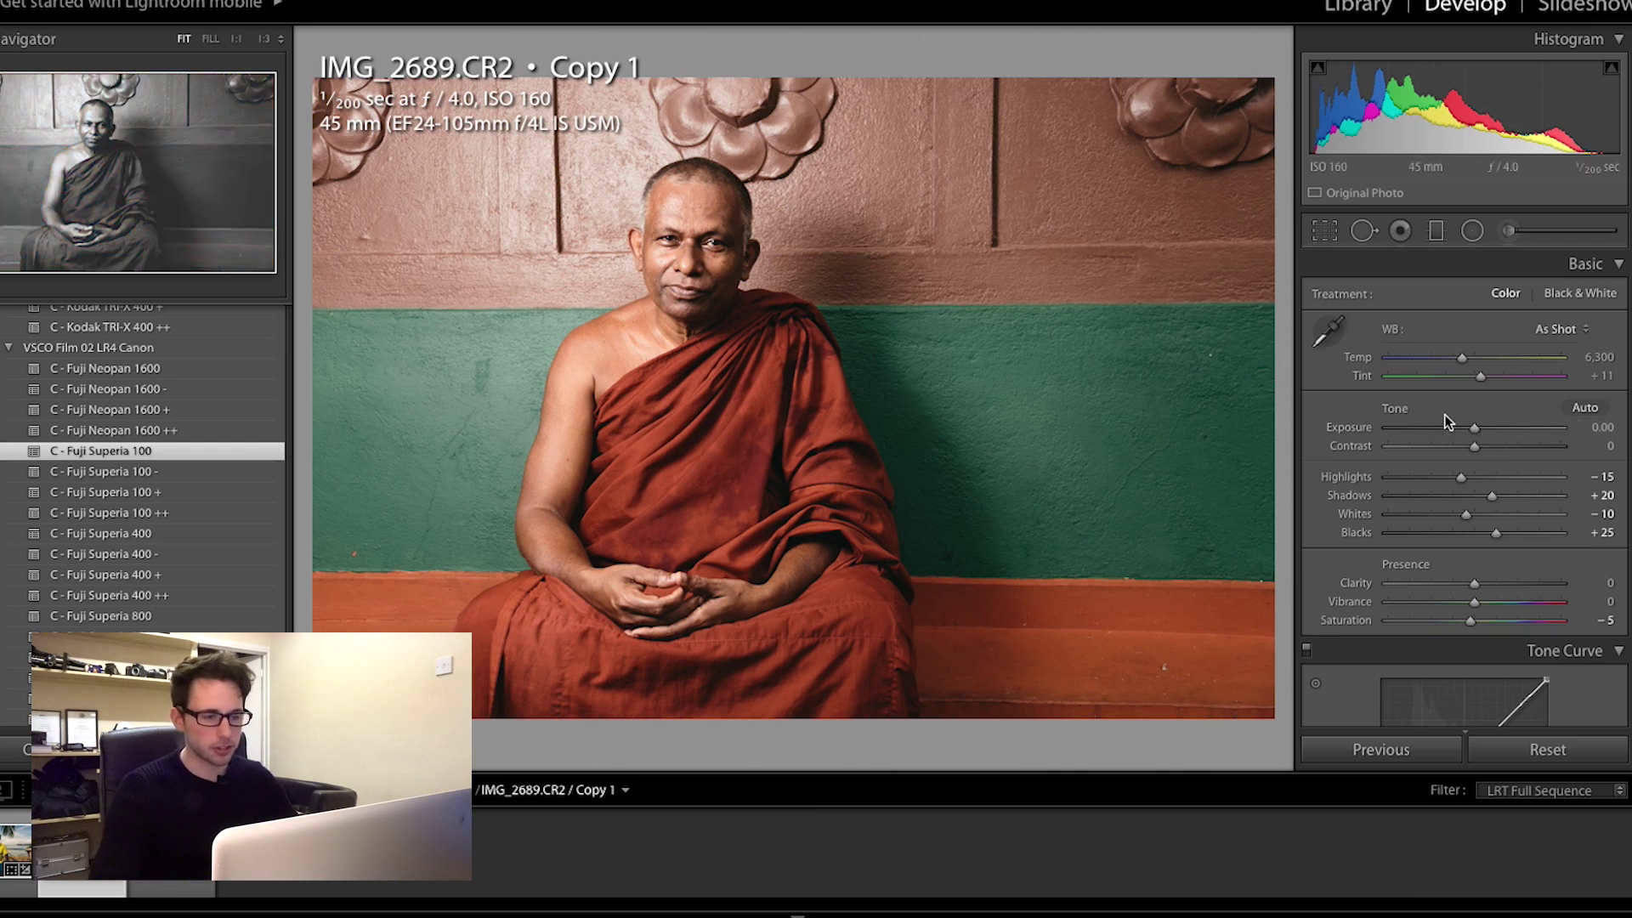
Step: Set the monk portrait's Exposure to -0.60, Clarity to +37 and Shadows to +77
drag(1471, 427, 1458, 427)
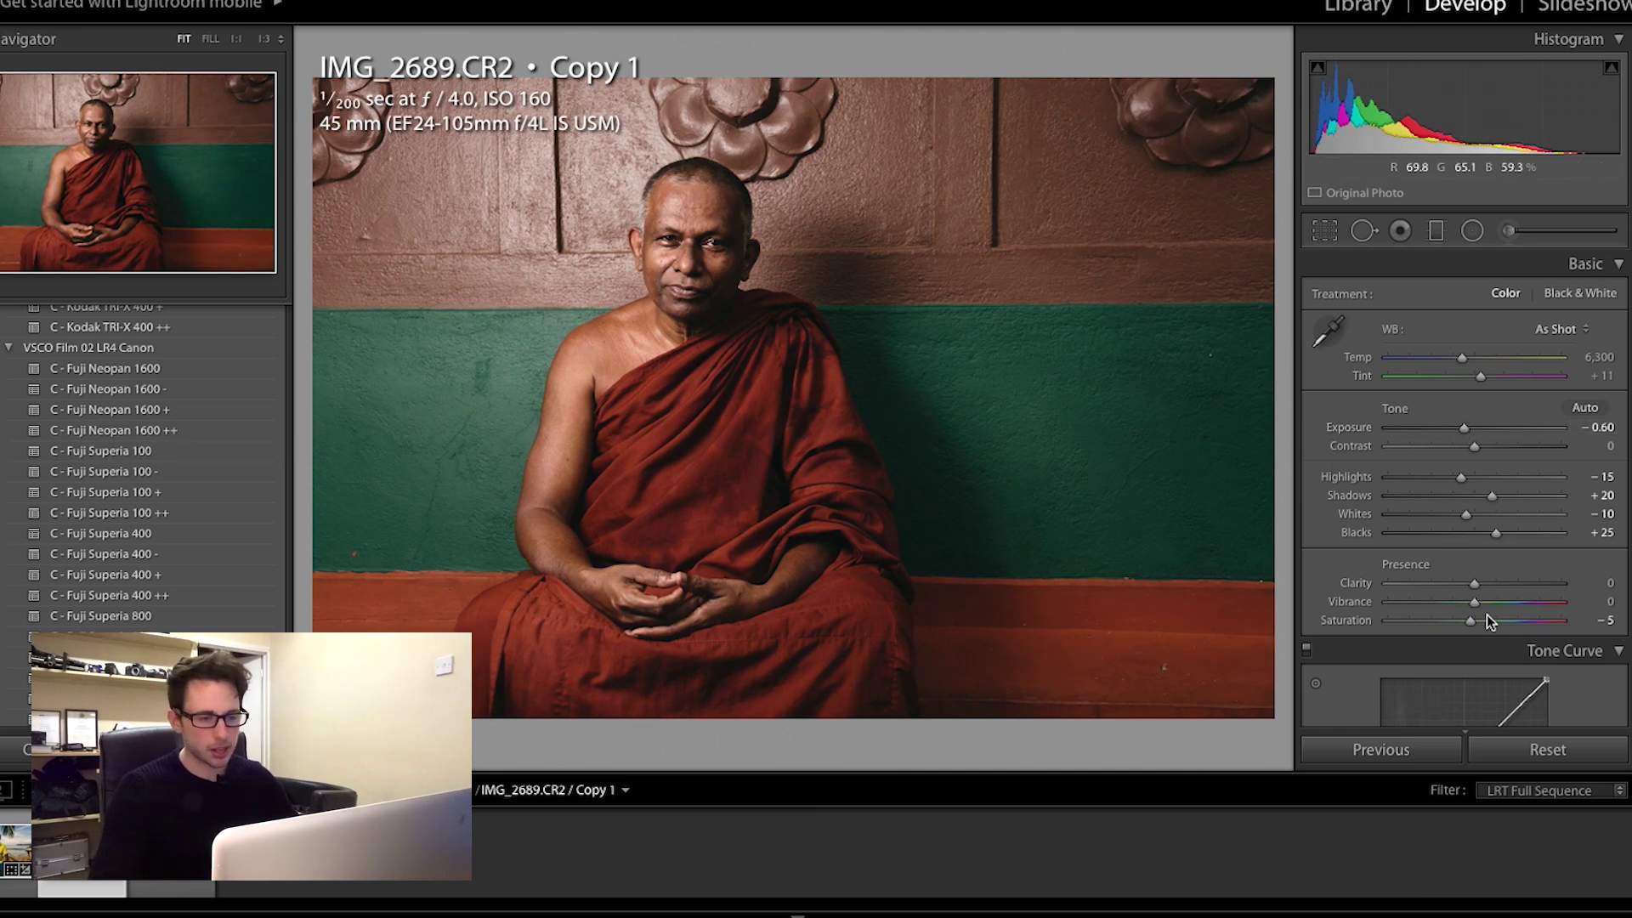
scroll(1492, 583, up, 7)
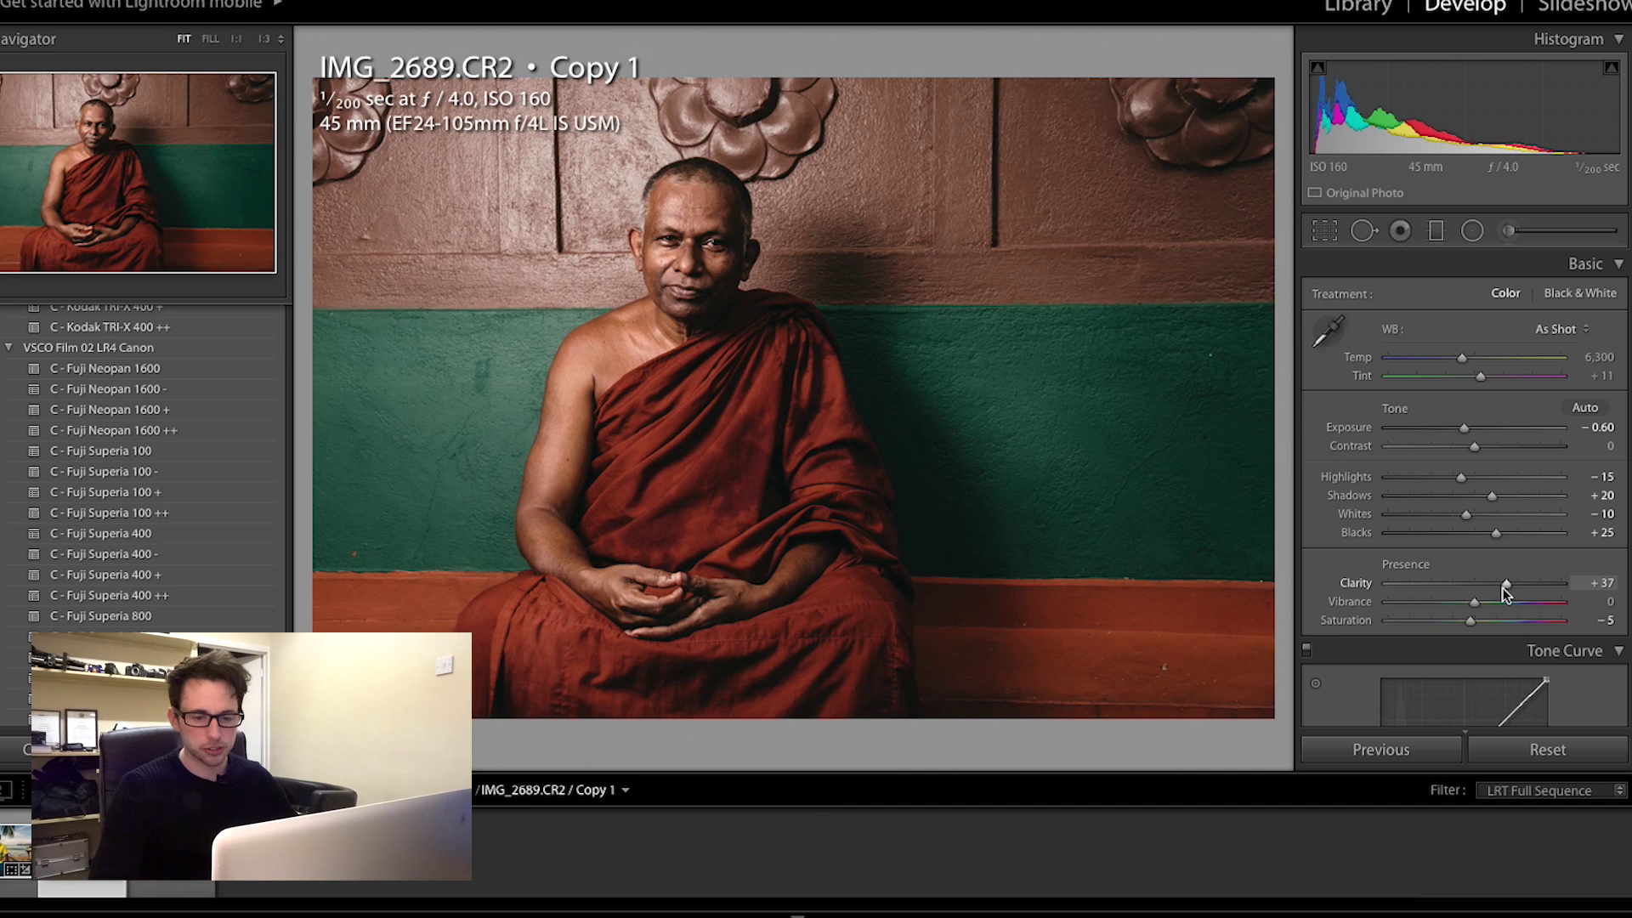
drag(1493, 495, 1543, 494)
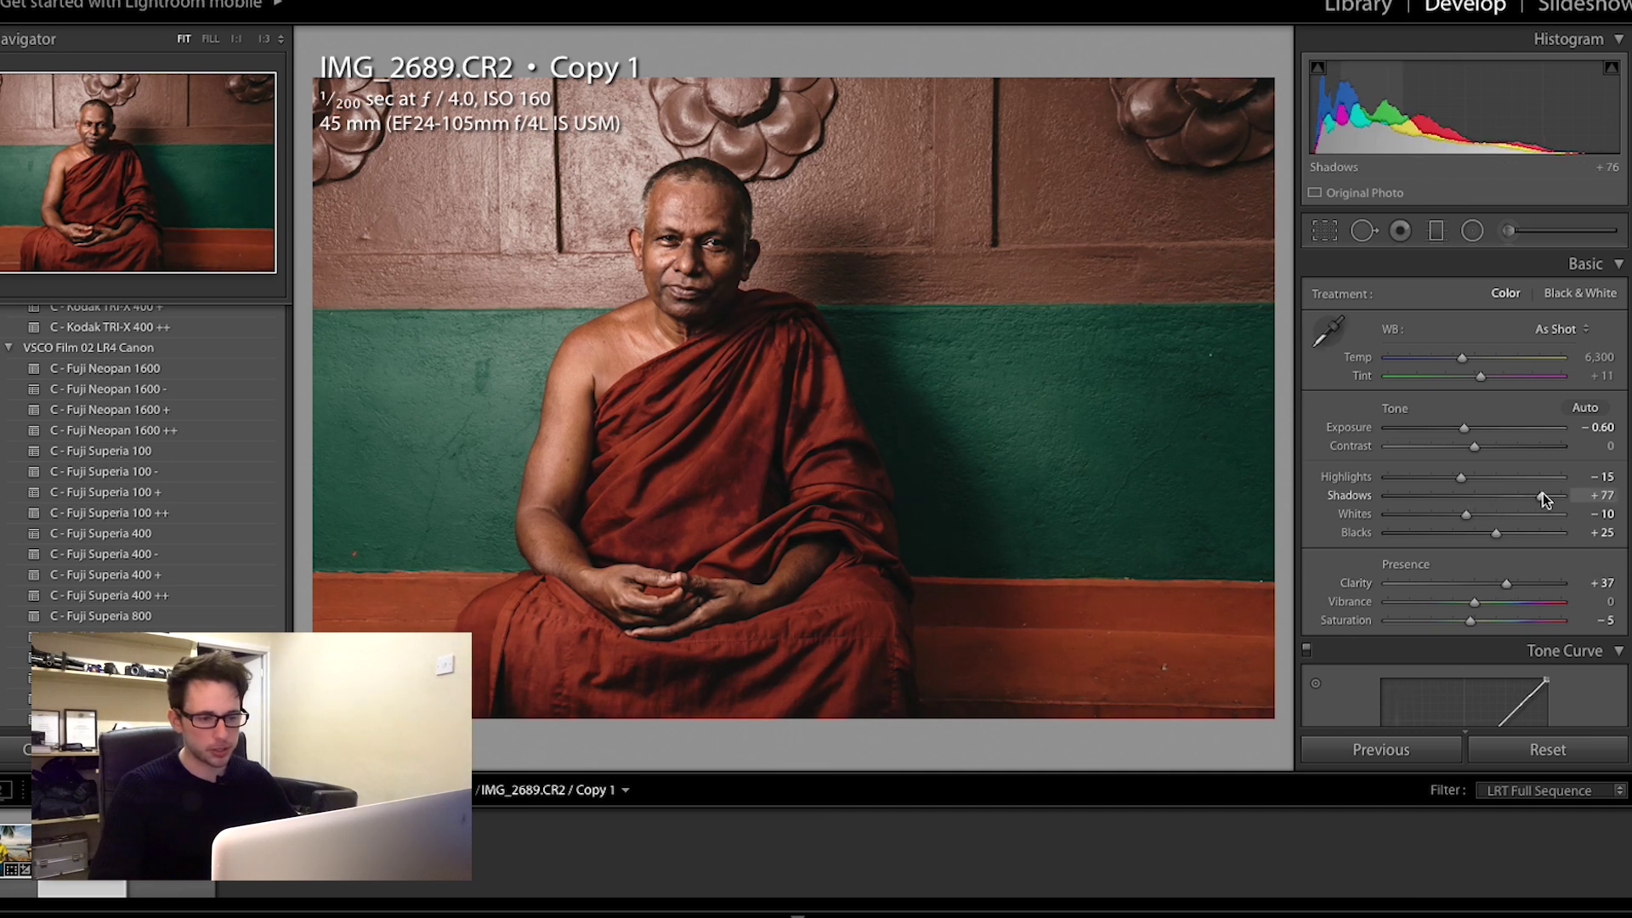
Step: Try to straighten the photo along the edge between the brown and green wall sections, and reset the crop
click(1324, 232)
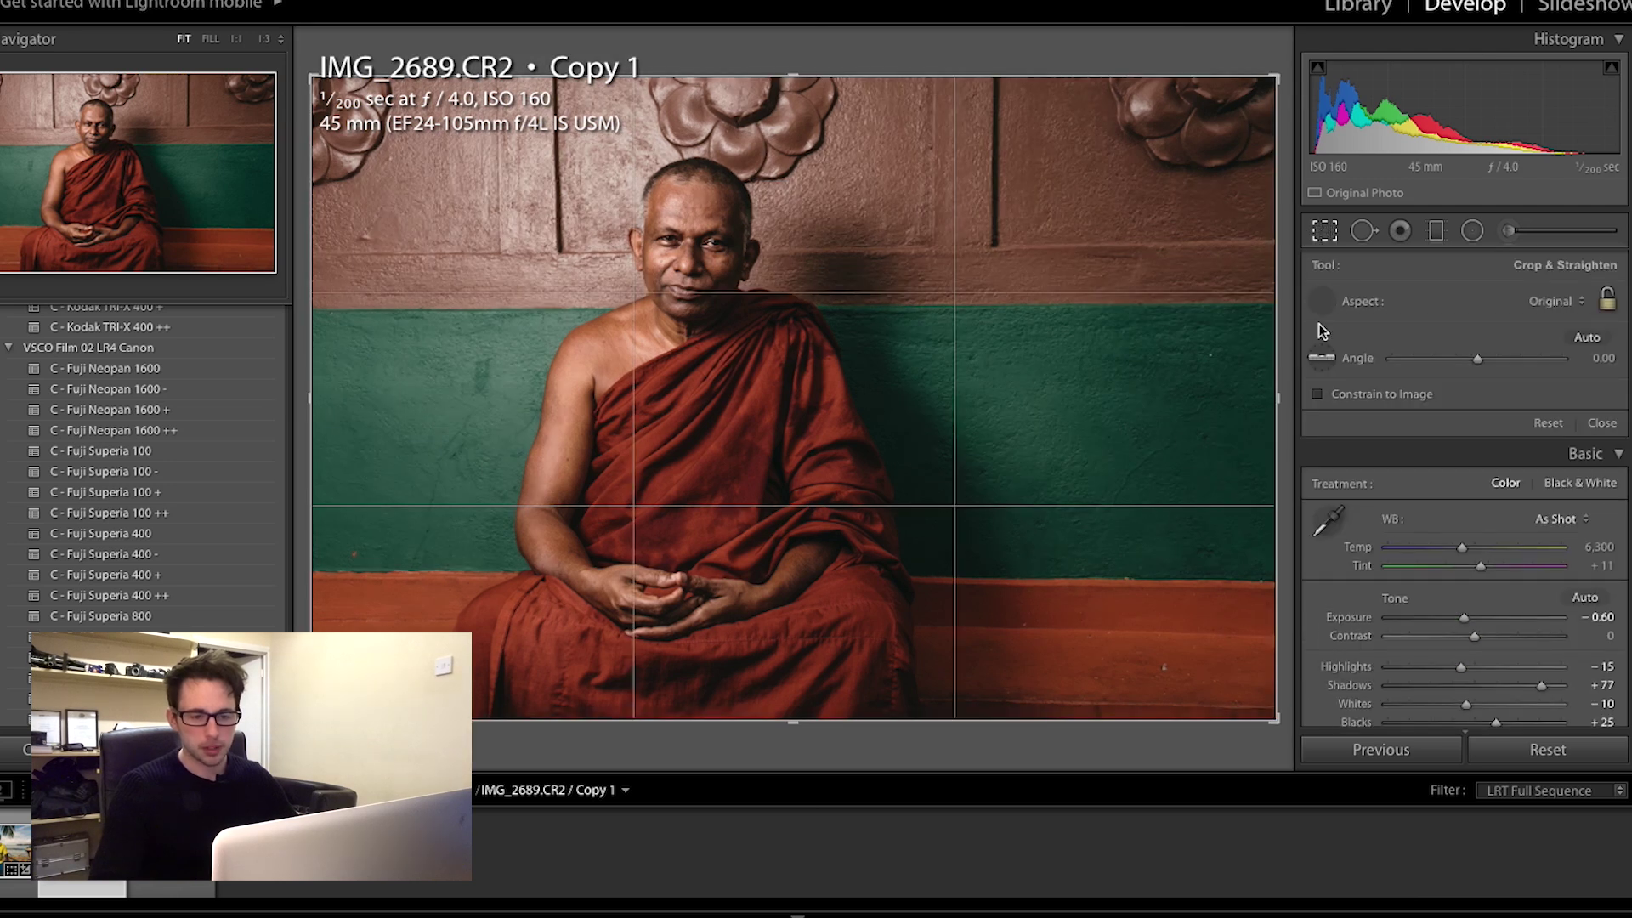
click(1322, 360)
drag(1275, 305, 399, 302)
right_click(630, 400)
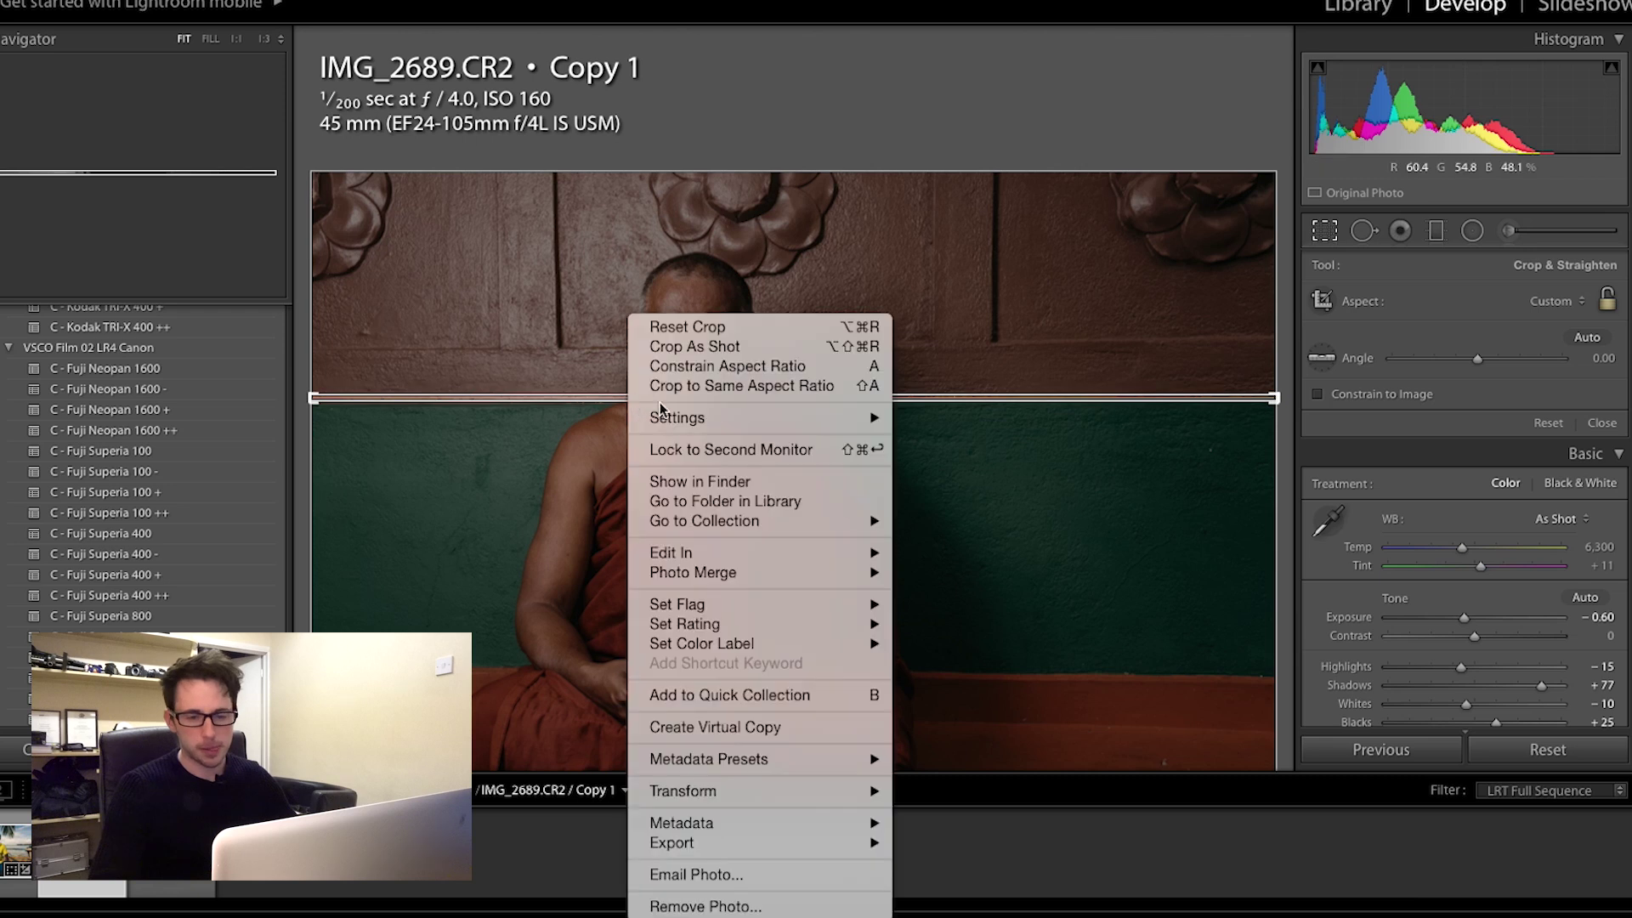
click(669, 332)
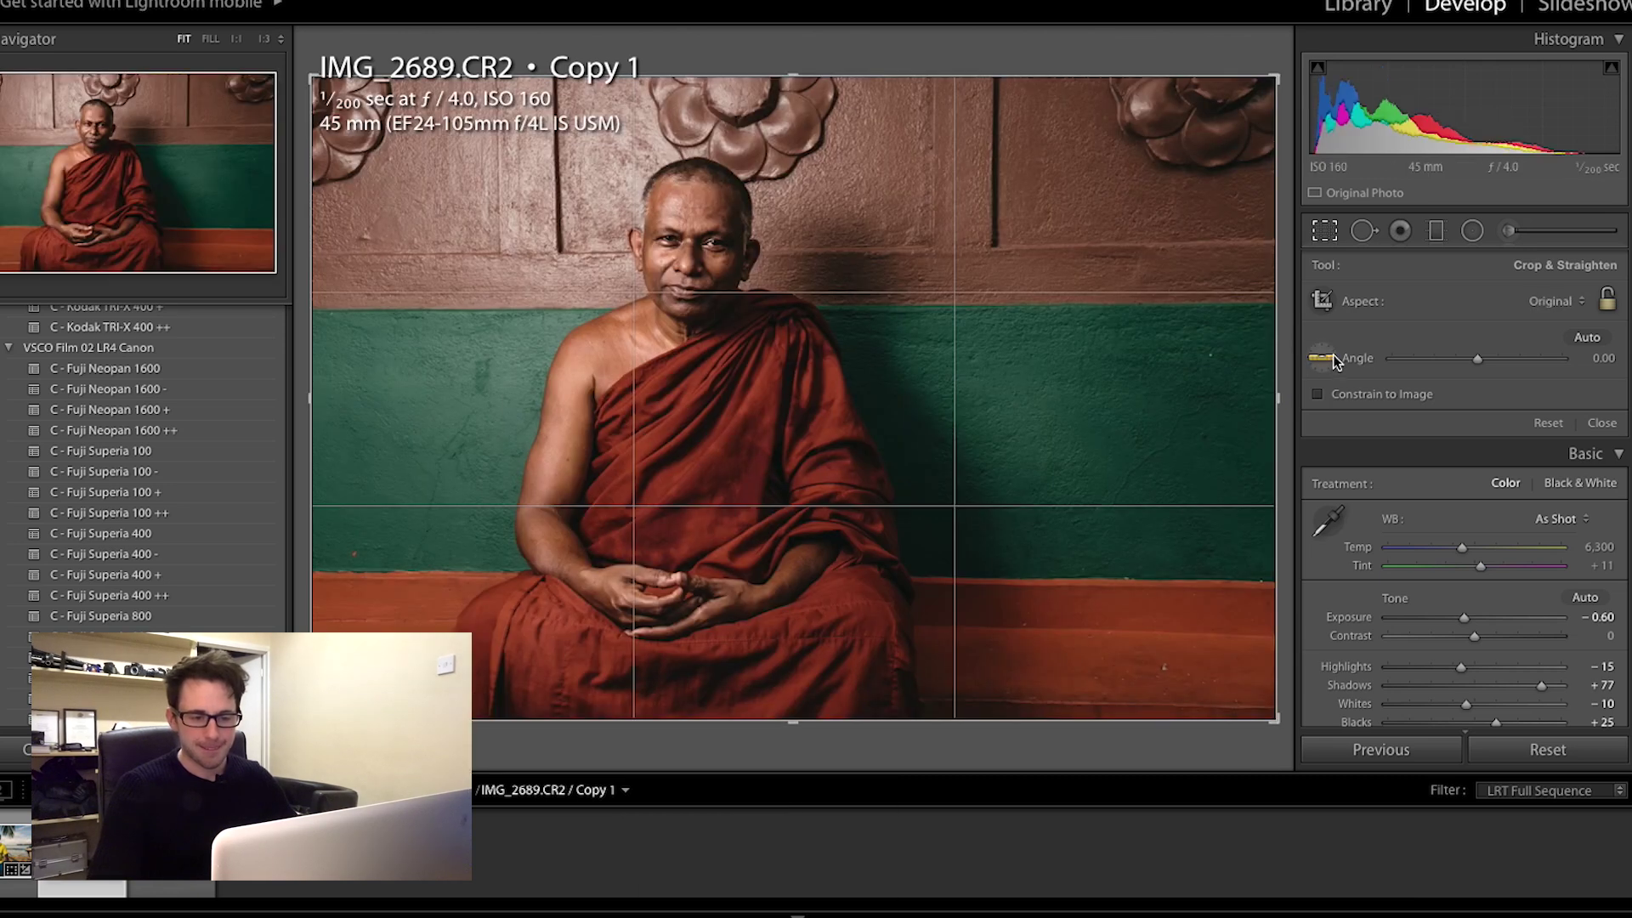
Step: Straighten the photo along the upper edge of the orange bench to an angle of -0.75 and apply the crop
drag(1284, 583, 297, 571)
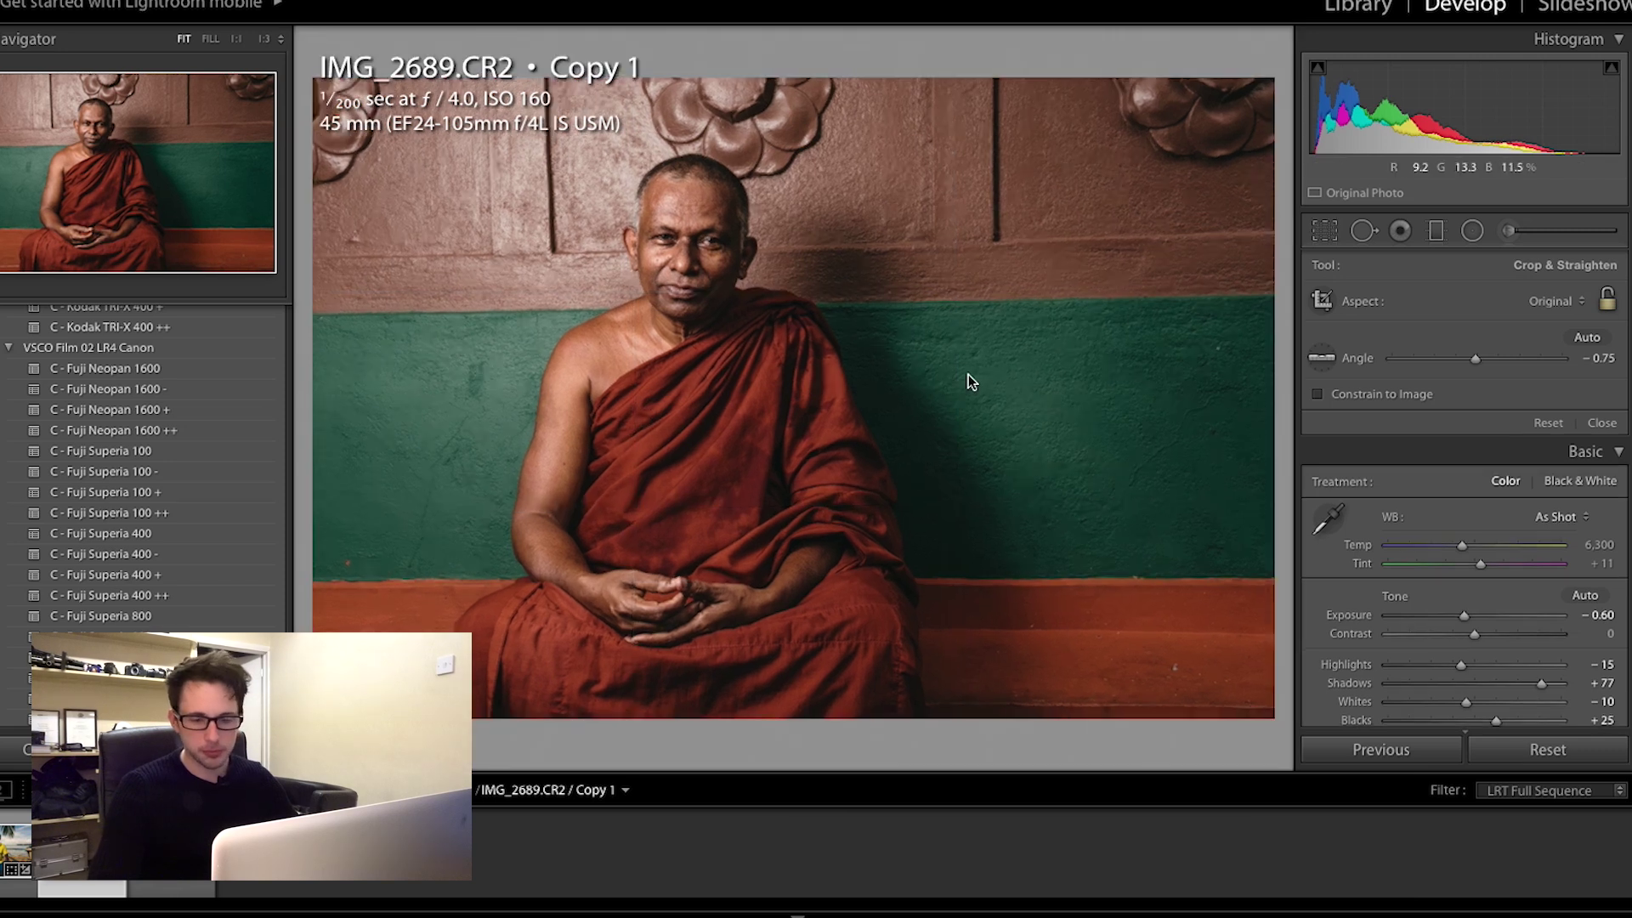
key(Return)
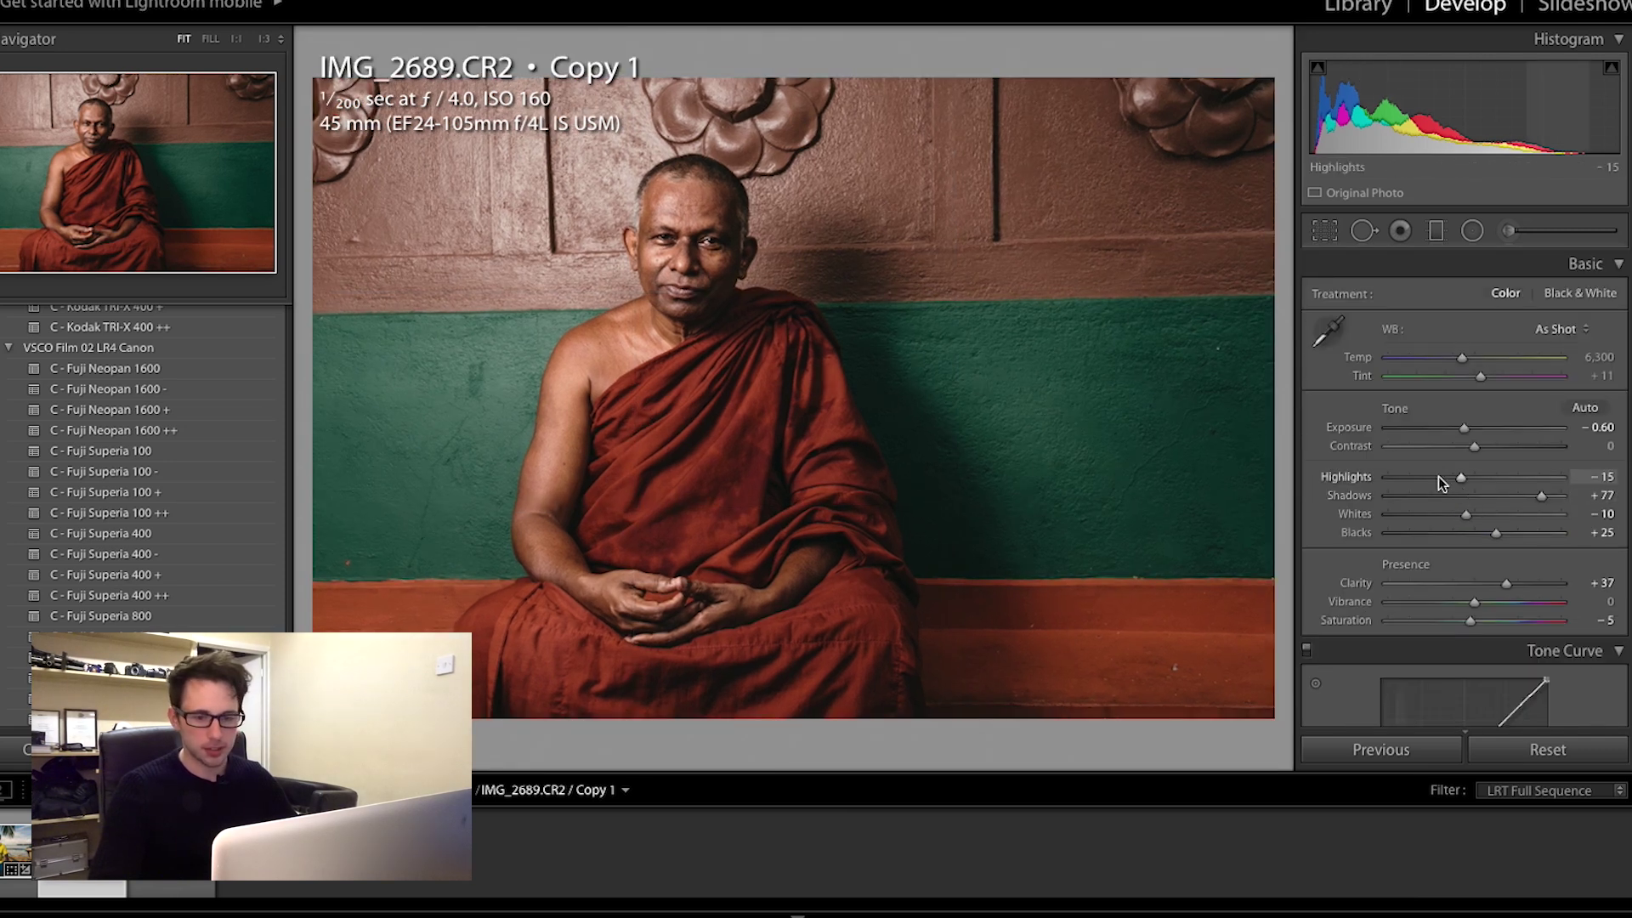
Step: Set the white balance Tint to -13, undoing and redoing the change to compare the two looks
scroll(1438, 476, down, 4)
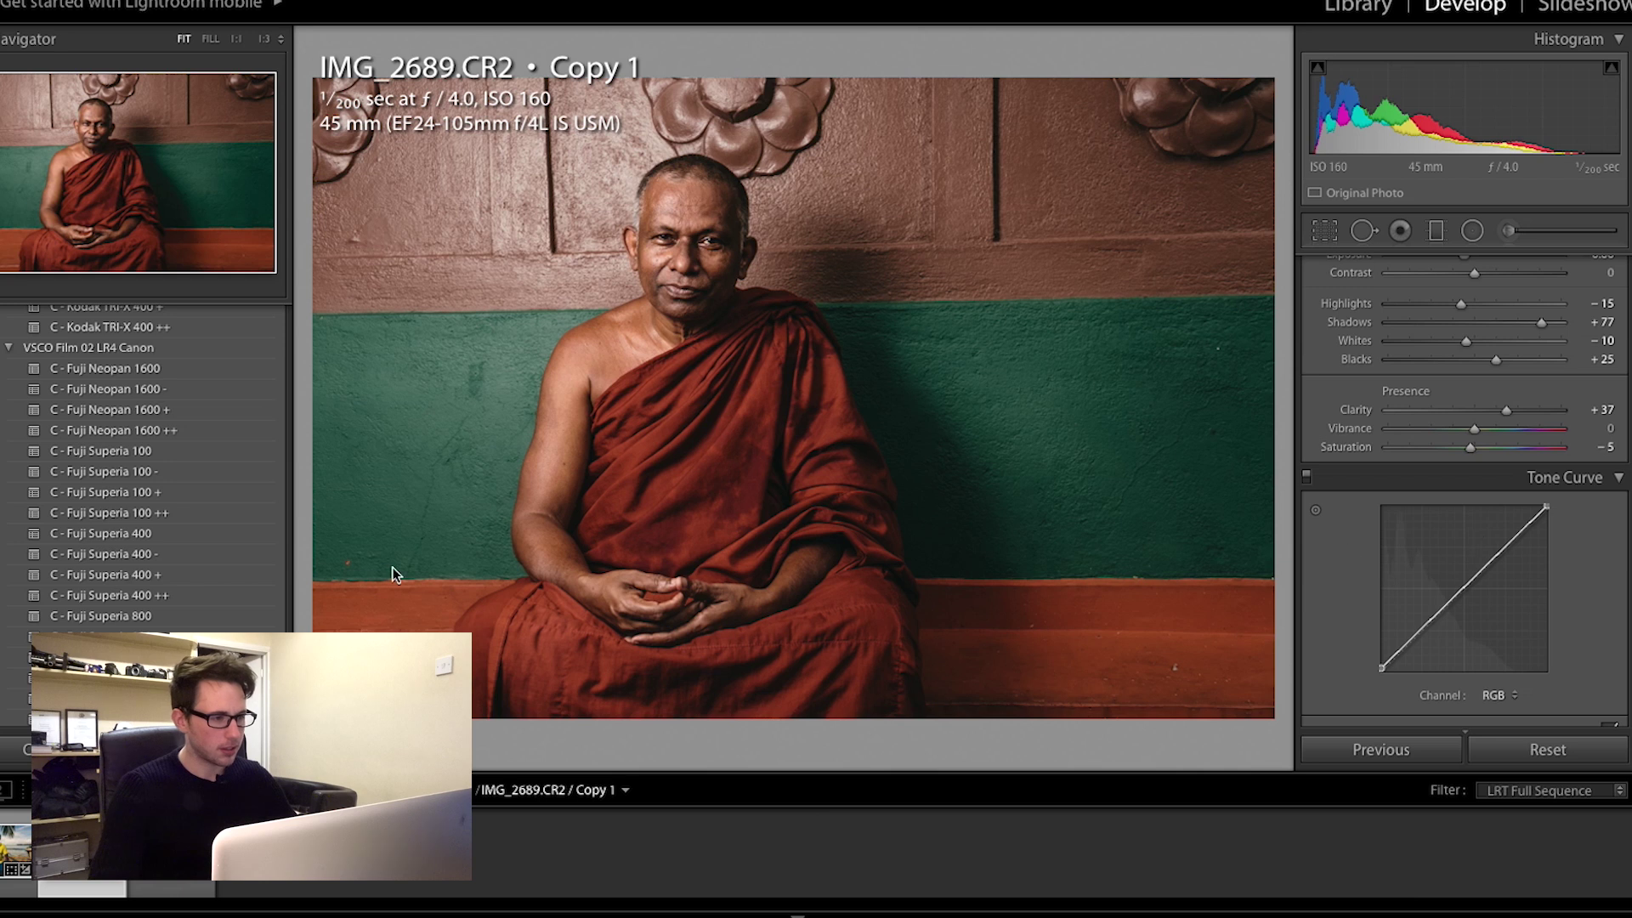
scroll(111, 582, down, 1)
scroll(116, 575, down, 3)
scroll(129, 588, up, 5)
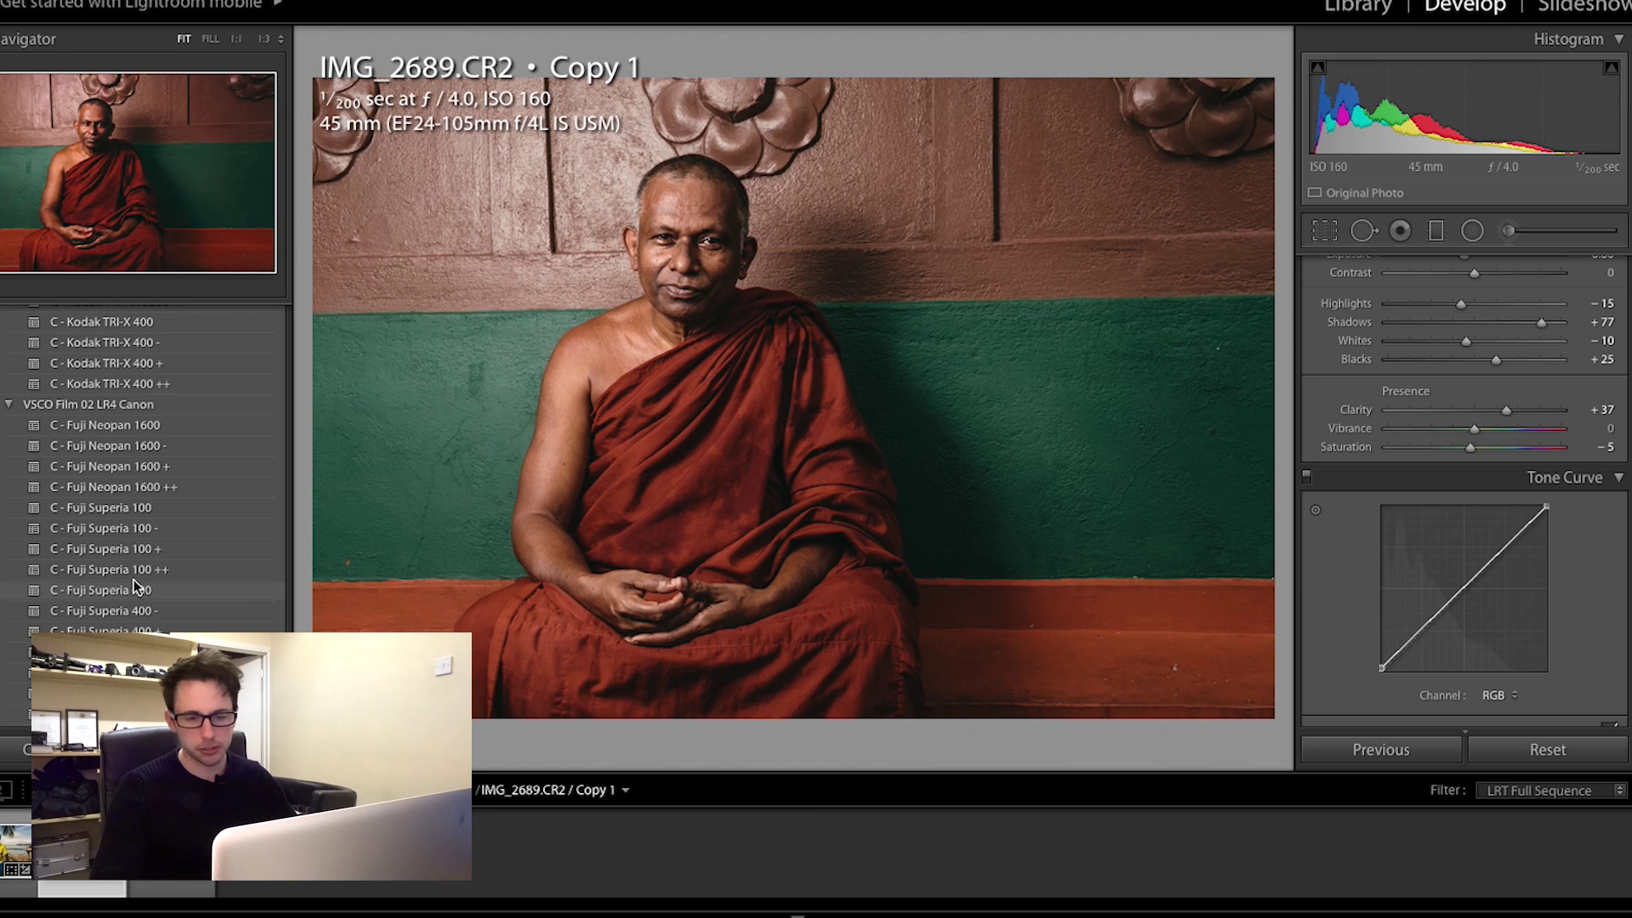
scroll(1447, 410, up, 3)
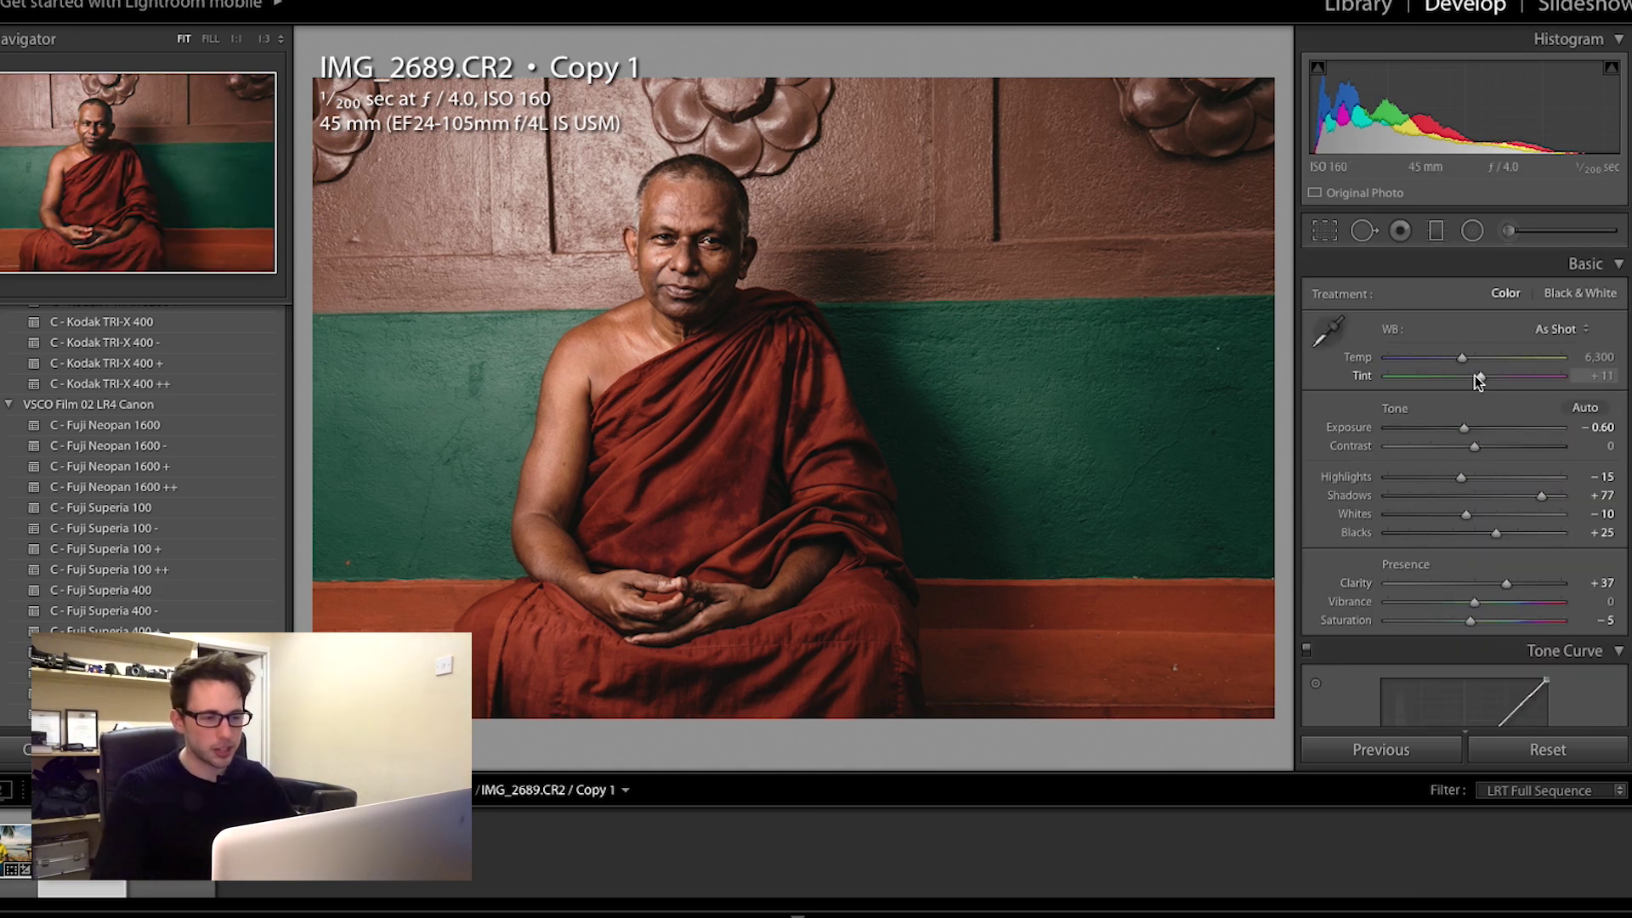
drag(1475, 380, 1471, 380)
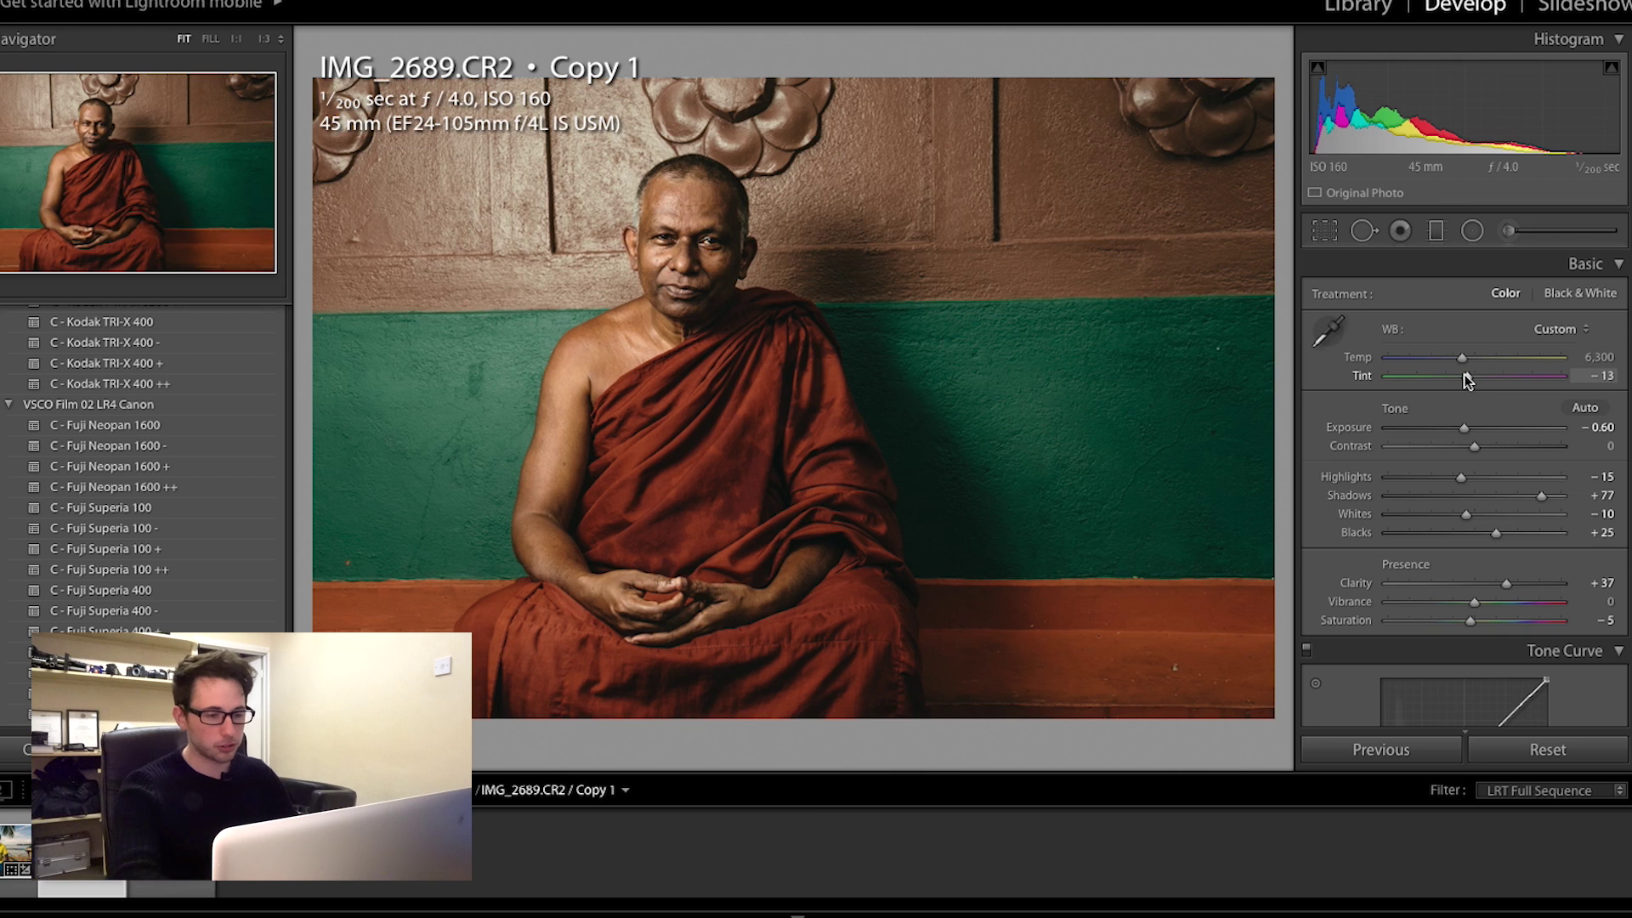
key(super+z)
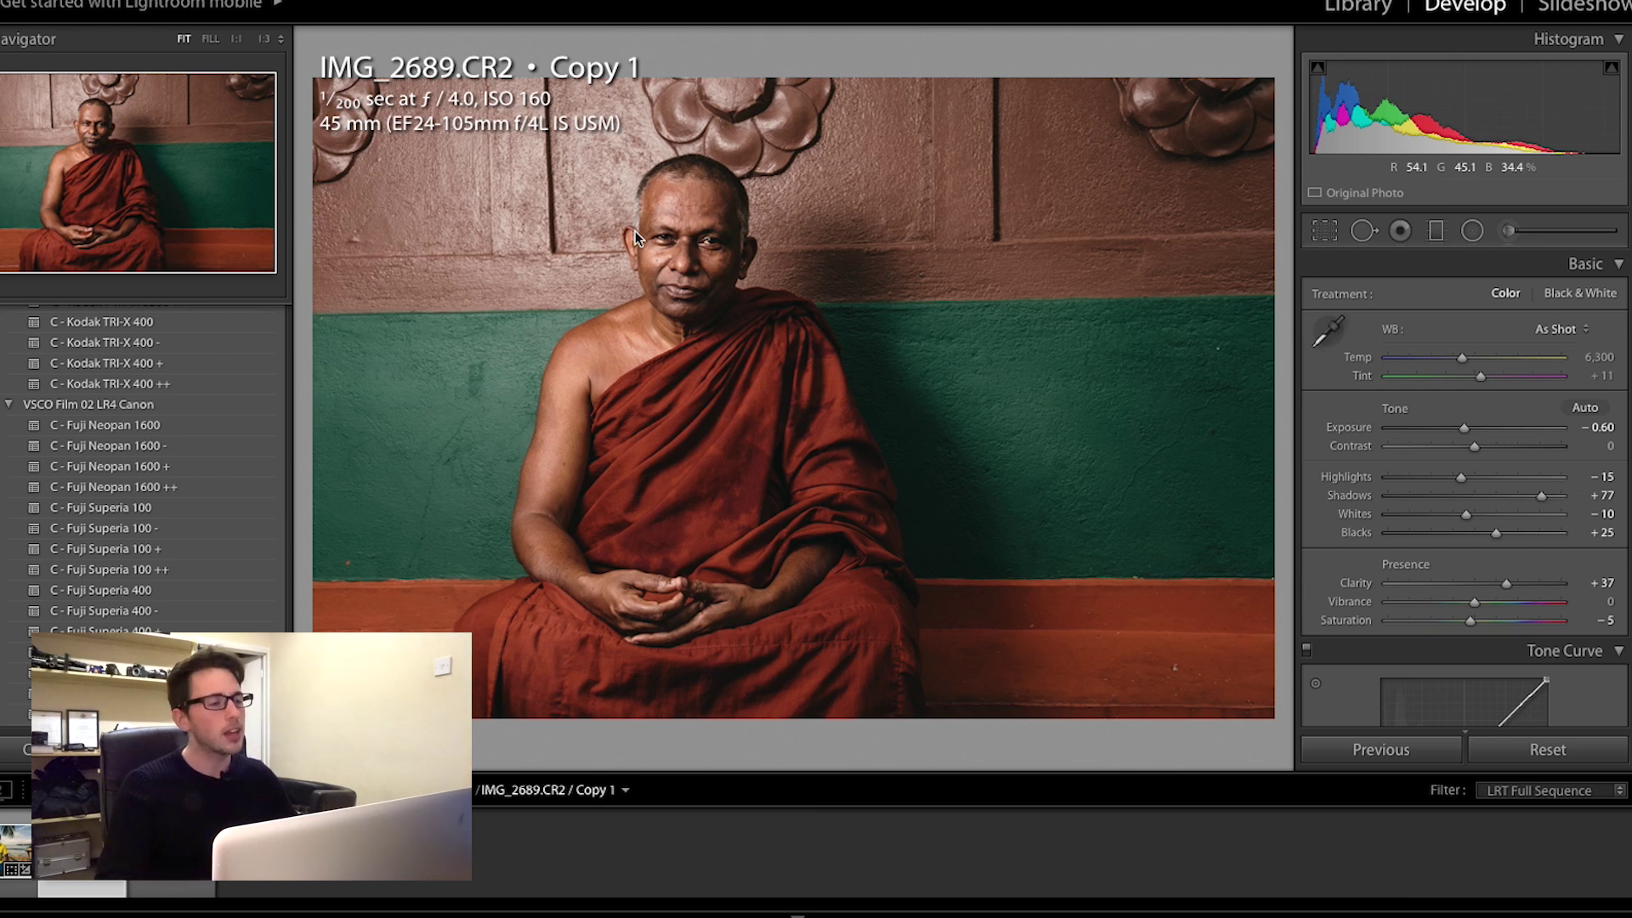
click(140, 2)
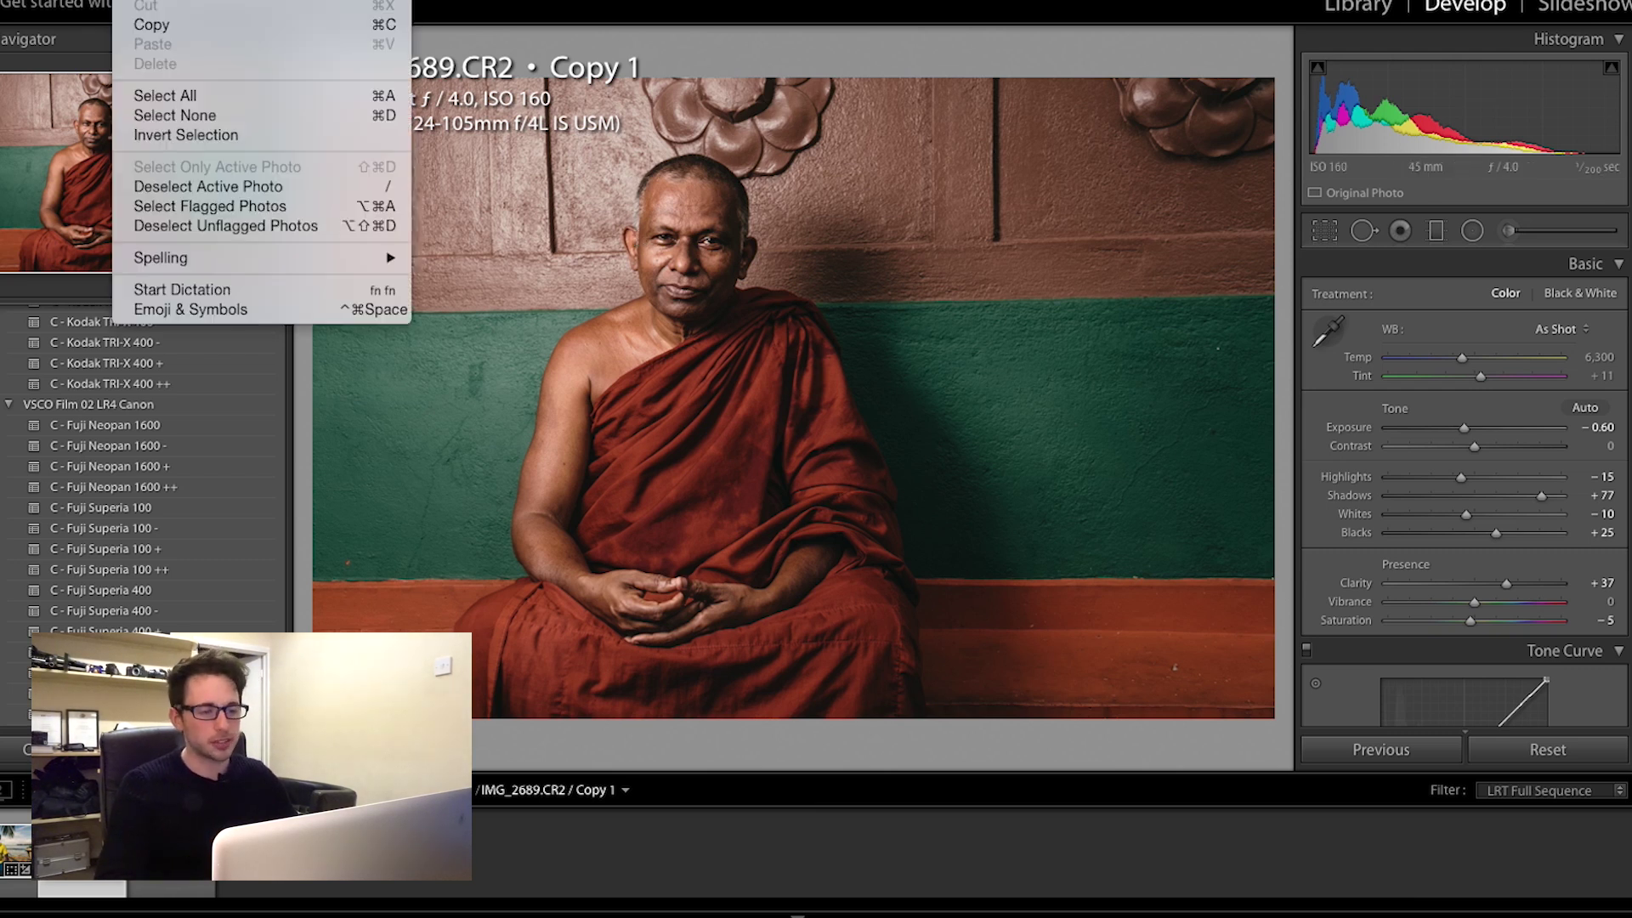
click(161, 2)
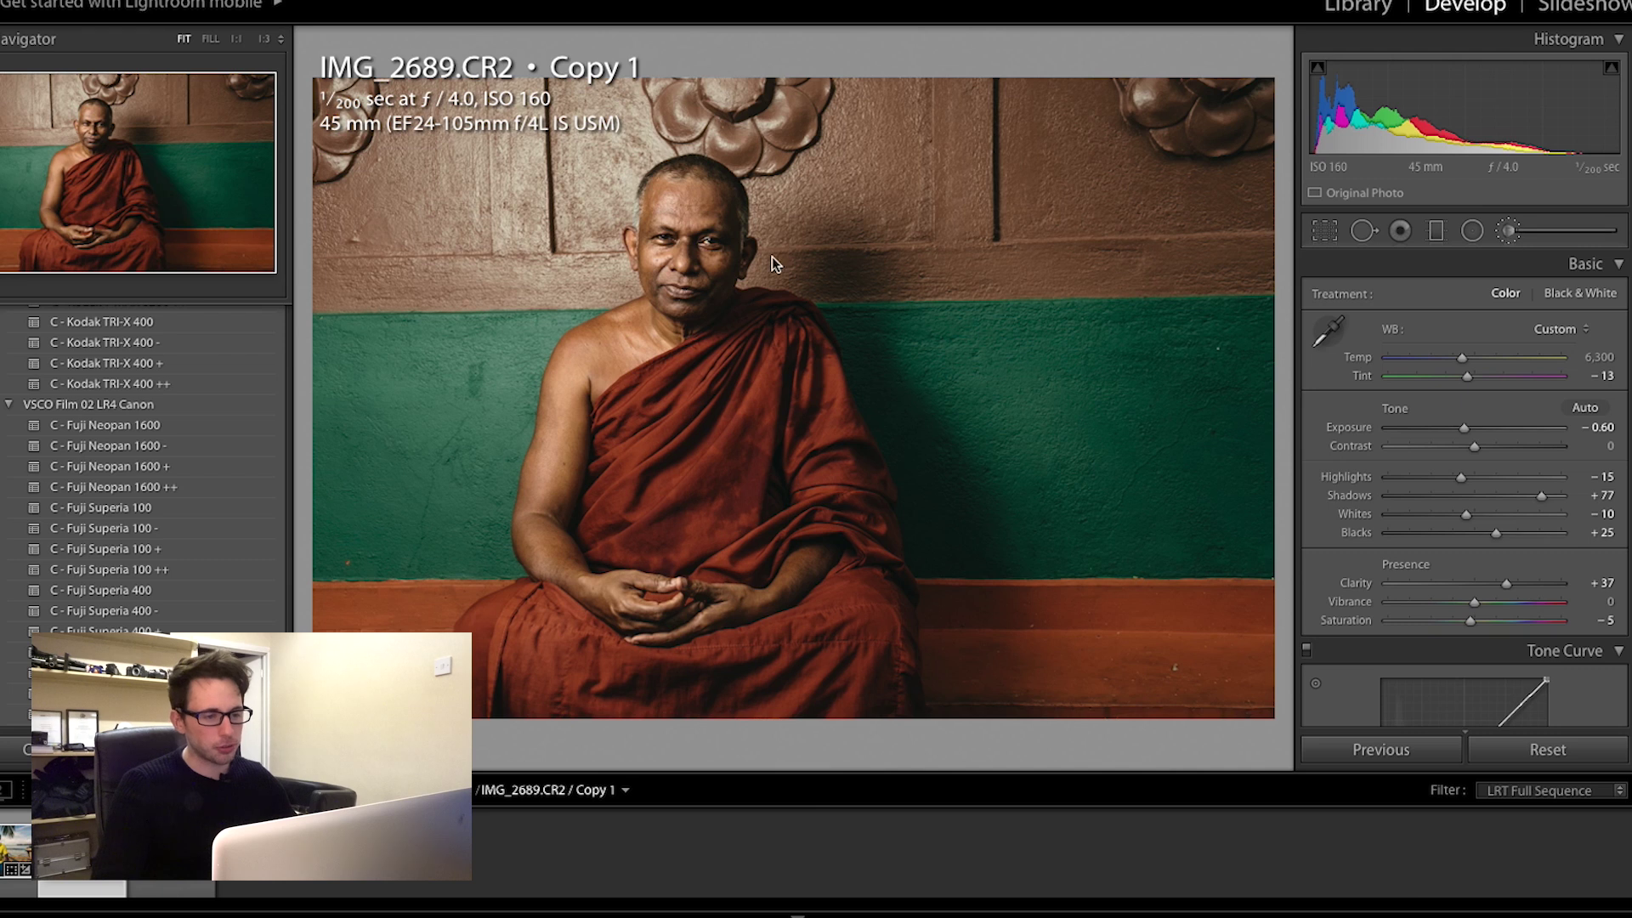
Step: Try darkening the wall around the monk with an Adjustment Brush at Exposure -0.65 and Highlights -53, and delete the adjustment
key(k)
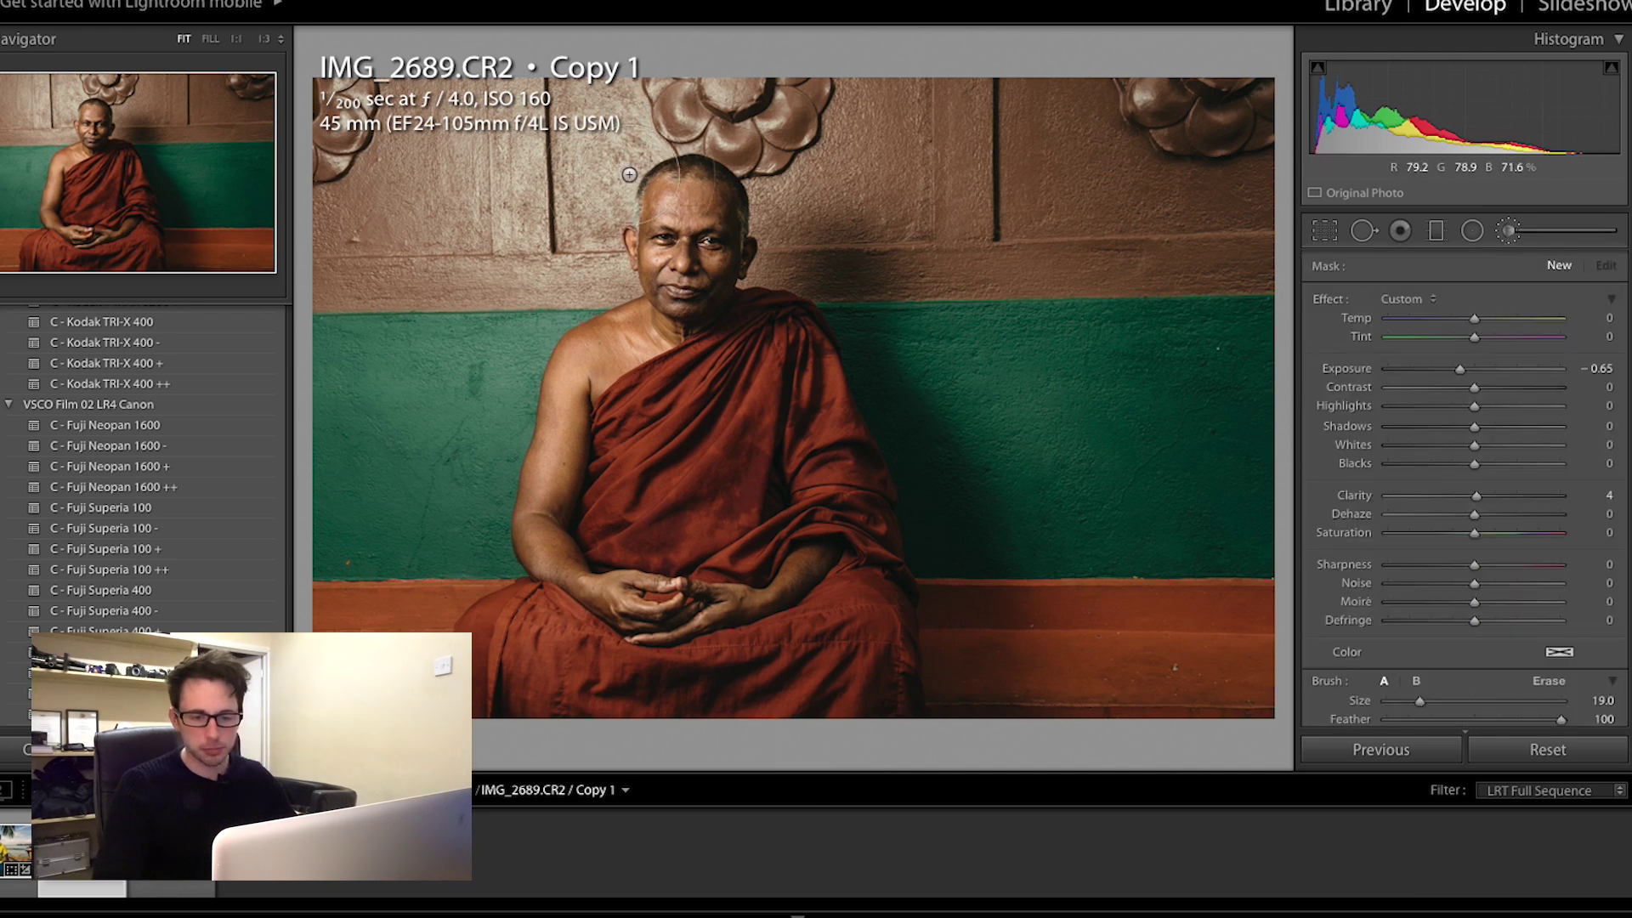
drag(1474, 406, 1427, 408)
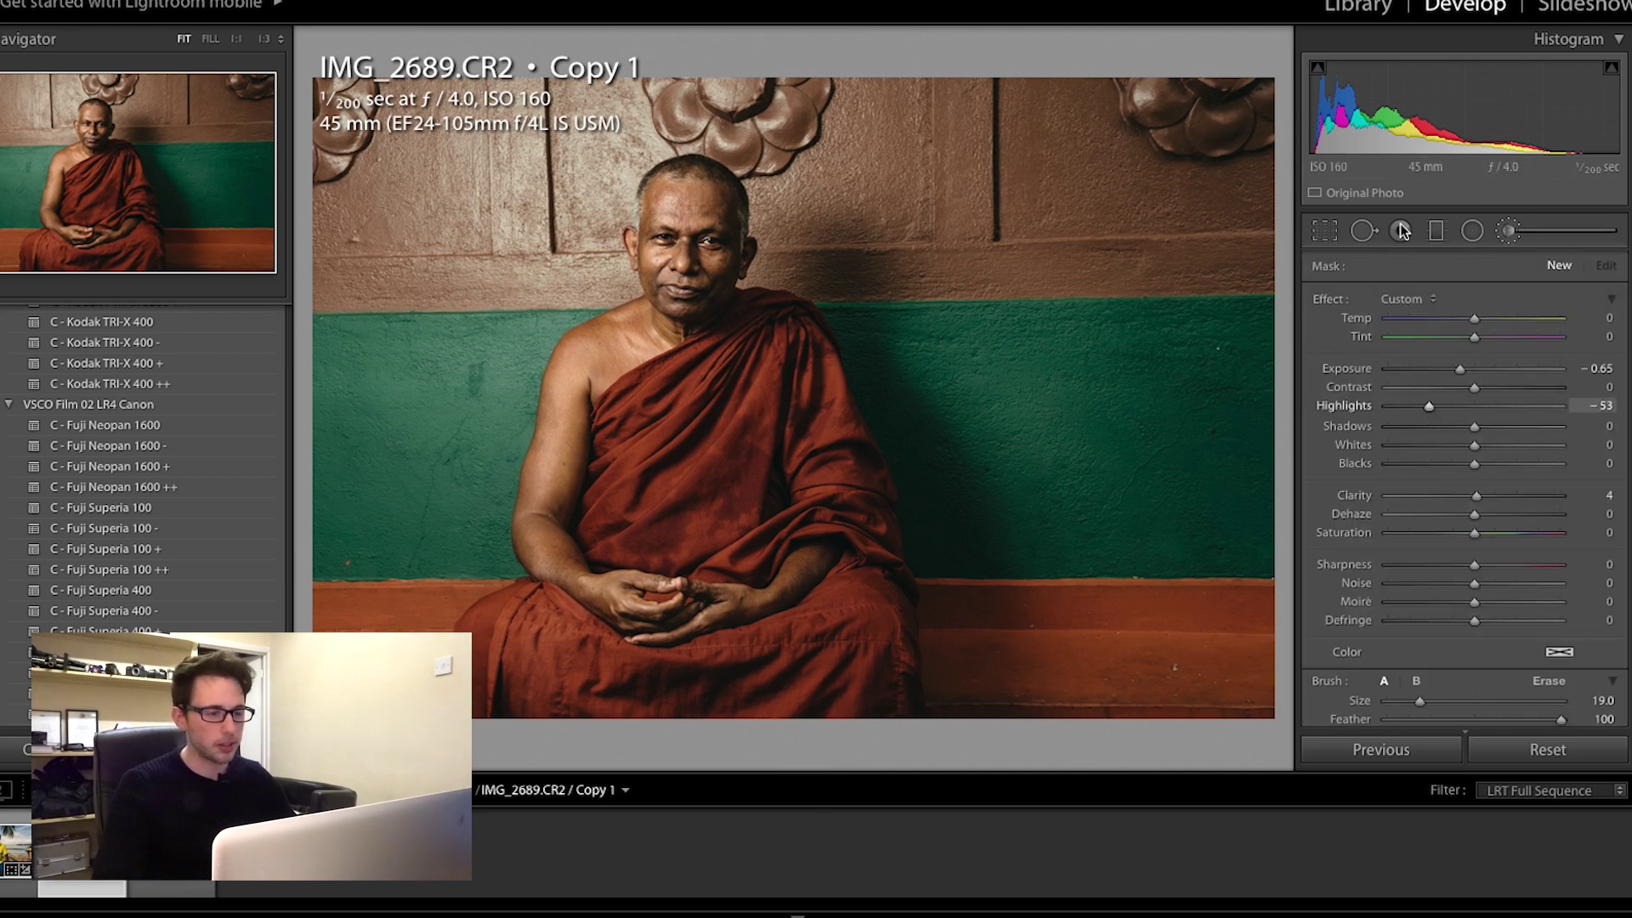
scroll(539, 178, up, 1)
click(539, 178)
mouse_move(631, 95)
mouse_down()
mouse_move(728, 105)
mouse_move(756, 132)
mouse_move(652, 95)
mouse_up()
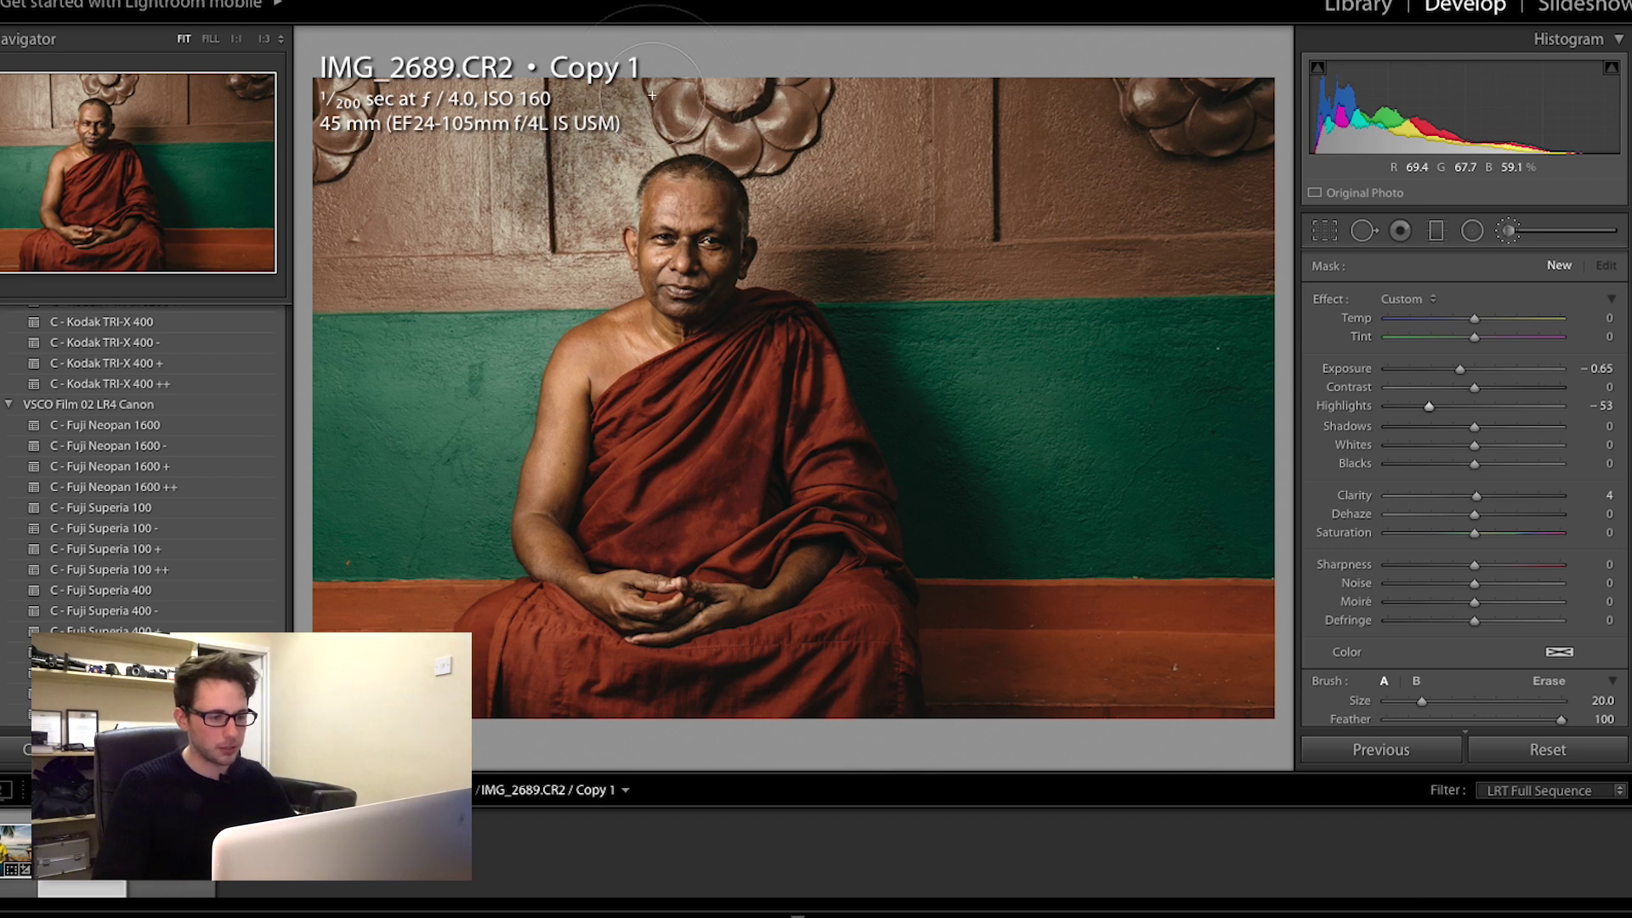
drag(532, 210, 536, 278)
mouse_move(510, 341)
mouse_down()
mouse_move(441, 540)
mouse_move(482, 174)
mouse_up()
mouse_move(569, 240)
mouse_down()
mouse_move(571, 198)
mouse_move(605, 154)
mouse_move(459, 361)
mouse_move(451, 551)
mouse_move(437, 364)
mouse_move(425, 378)
mouse_move(440, 336)
mouse_move(565, 230)
mouse_move(511, 296)
mouse_up()
scroll(539, 178, up, 5)
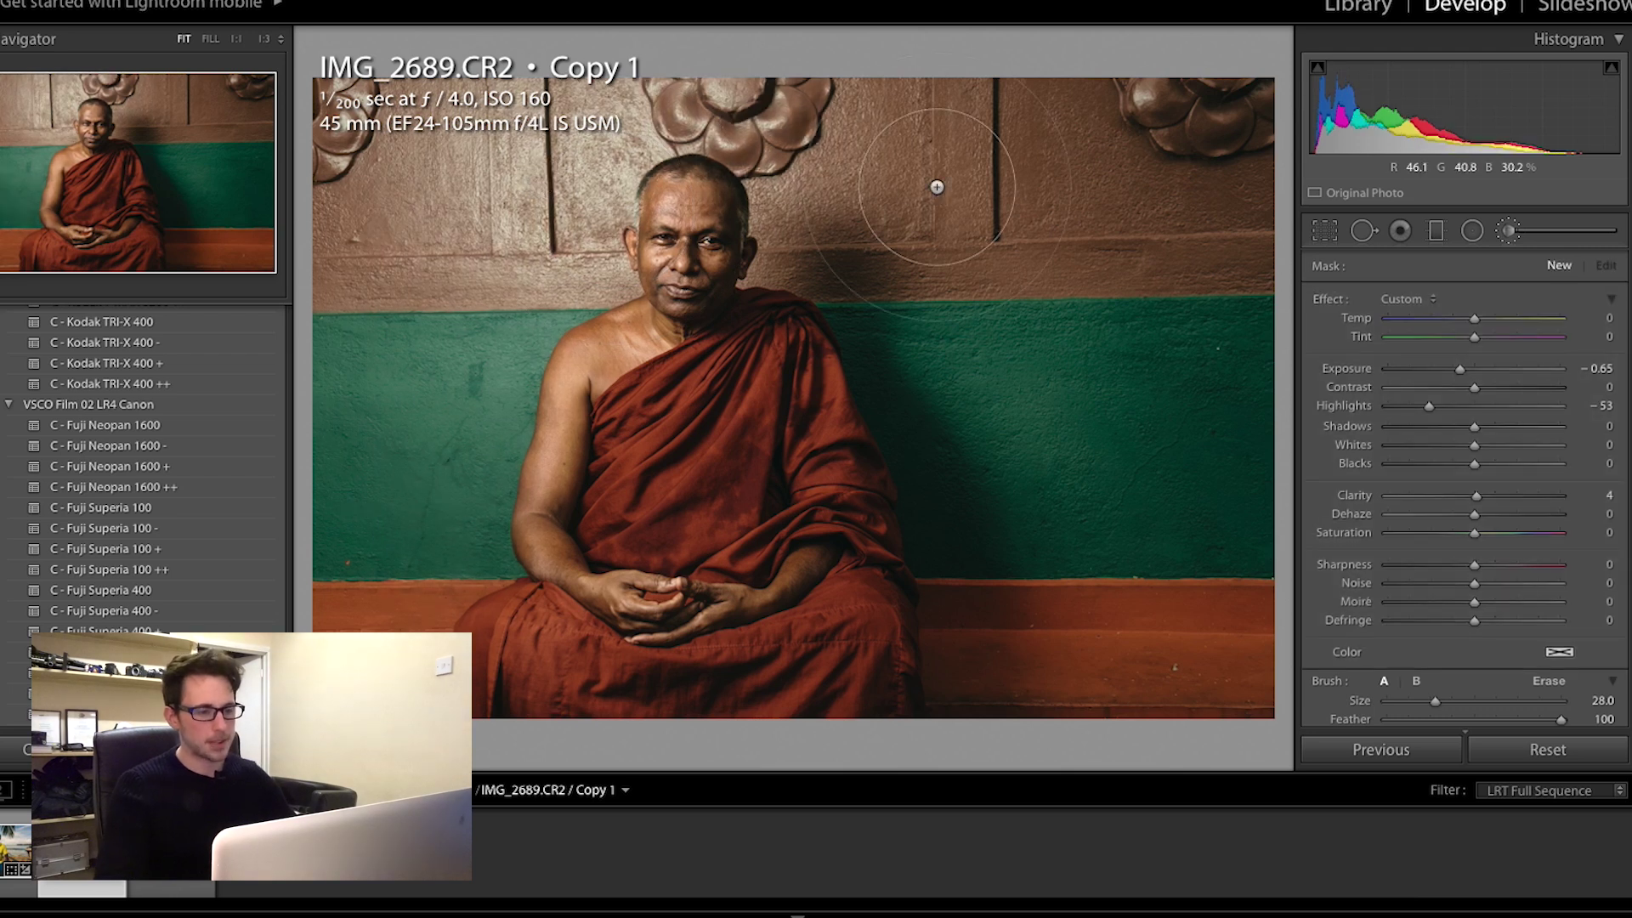
key(ctrl+z)
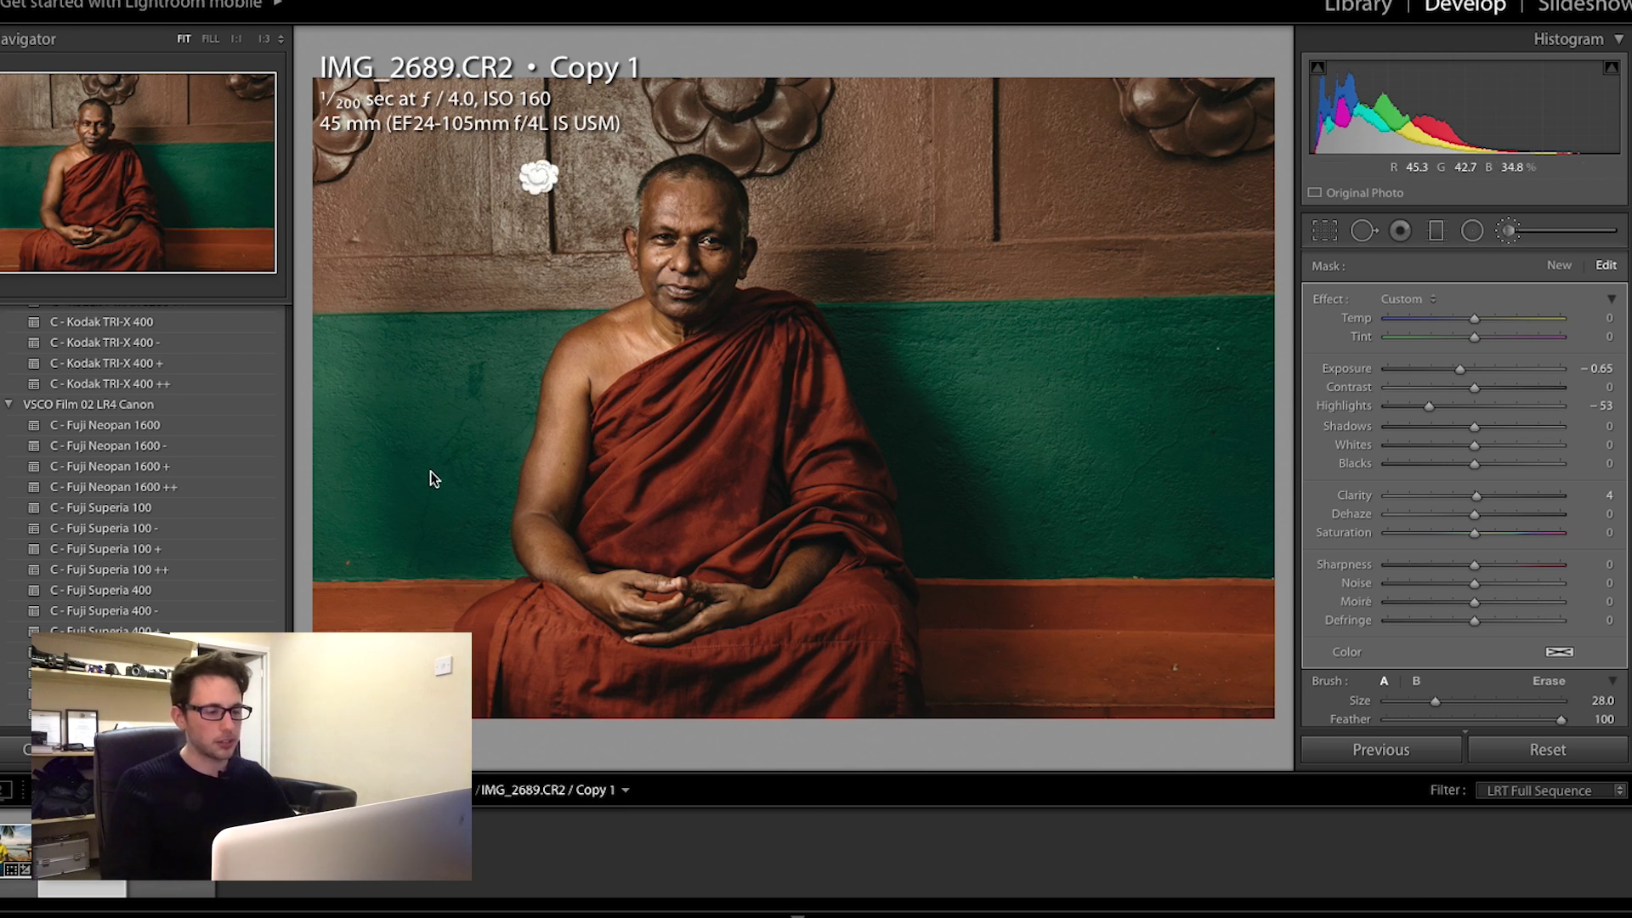
key(Delete)
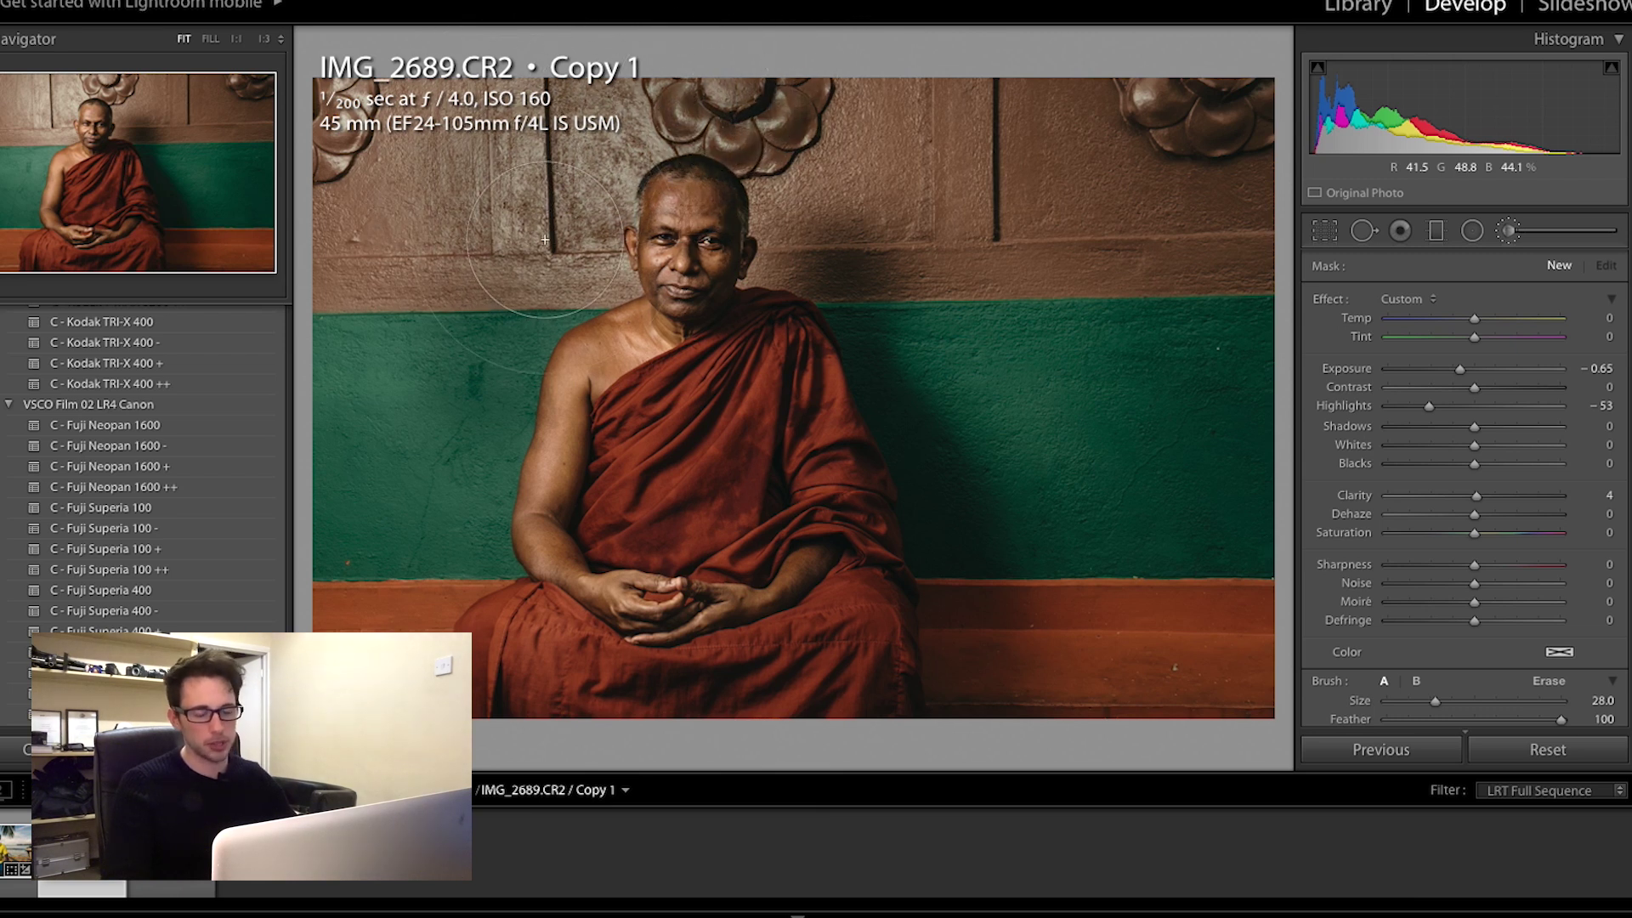
Step: Brush a new adjustment onto the wall beside the monk with Exposure -0.74 and Highlights -27, and check it at 1:1 near his head
click(489, 386)
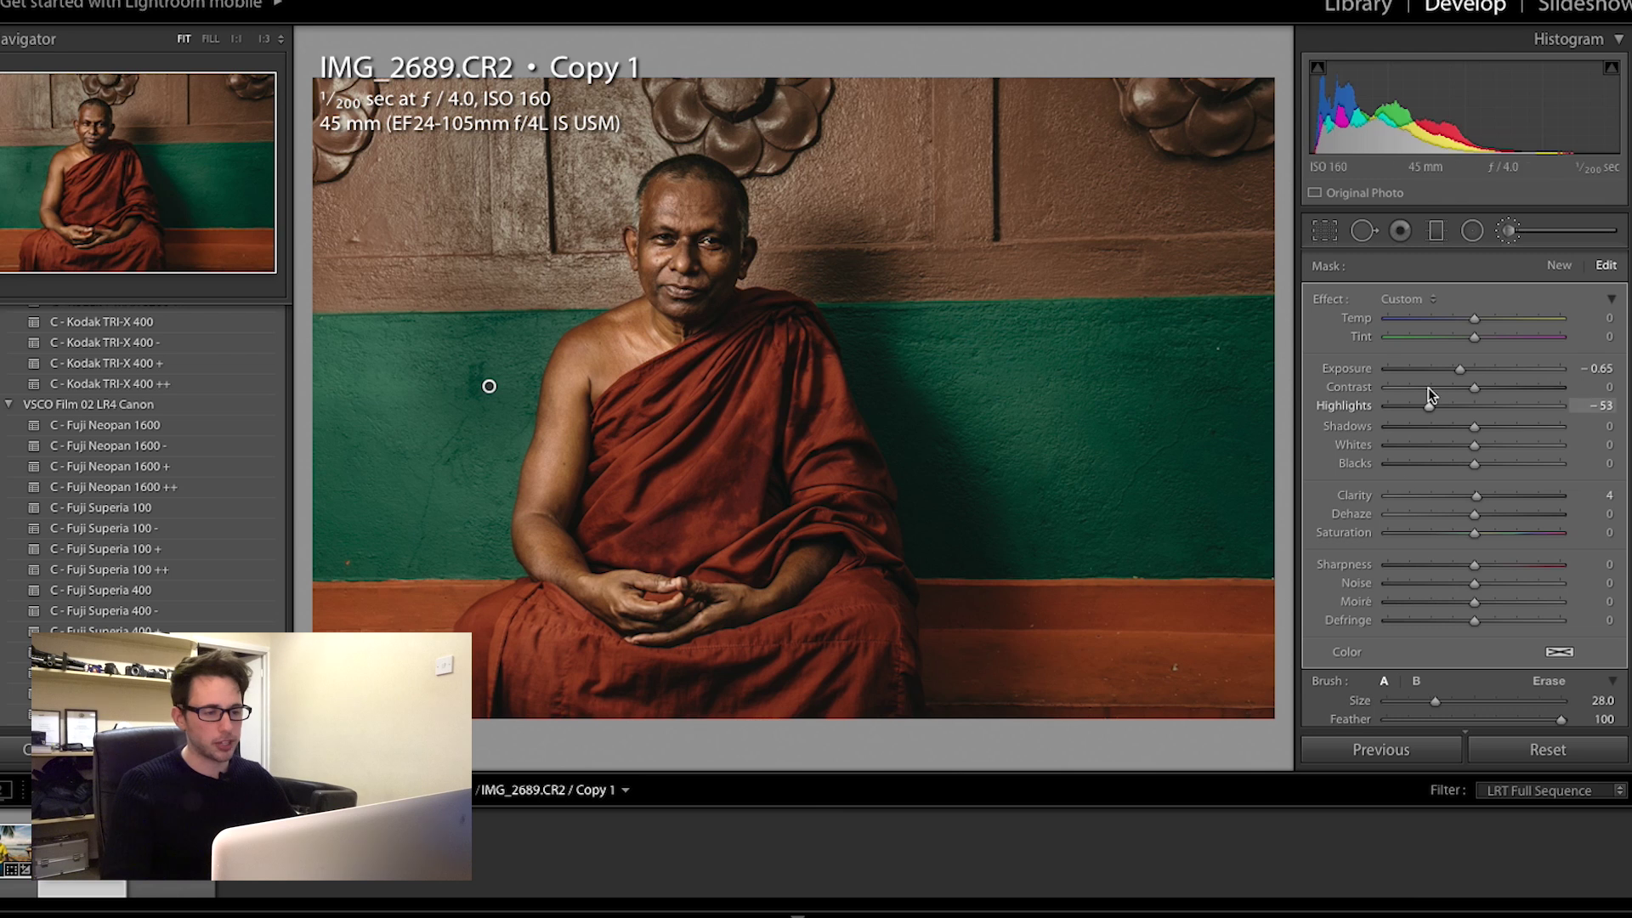
click(1457, 372)
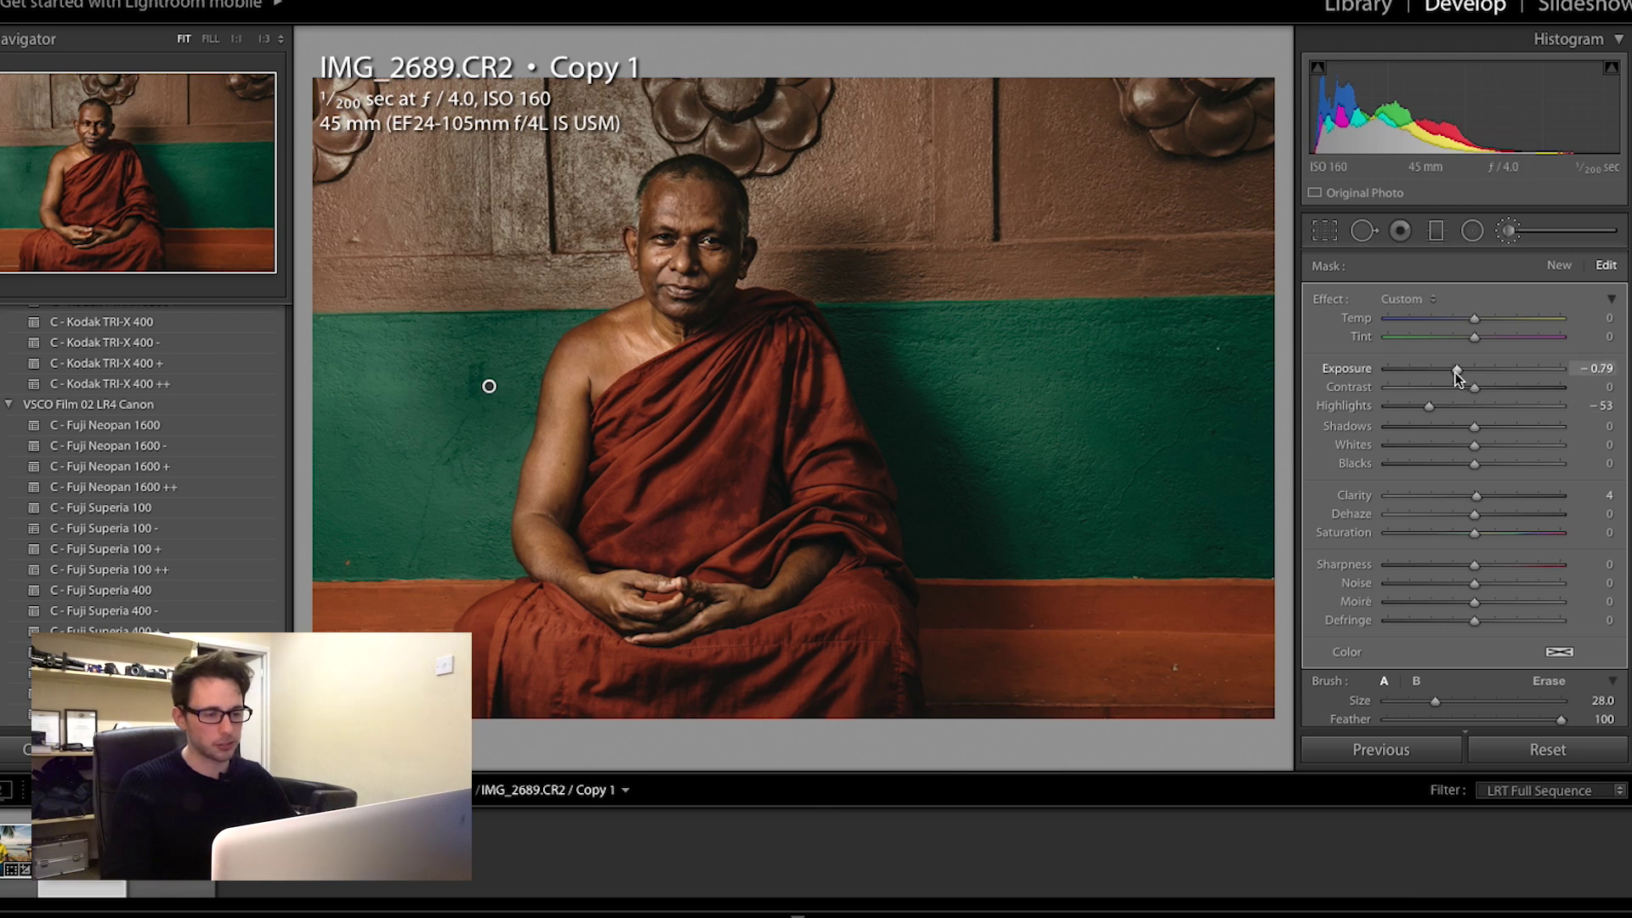
drag(1456, 374, 1461, 374)
click(1461, 375)
click(1450, 406)
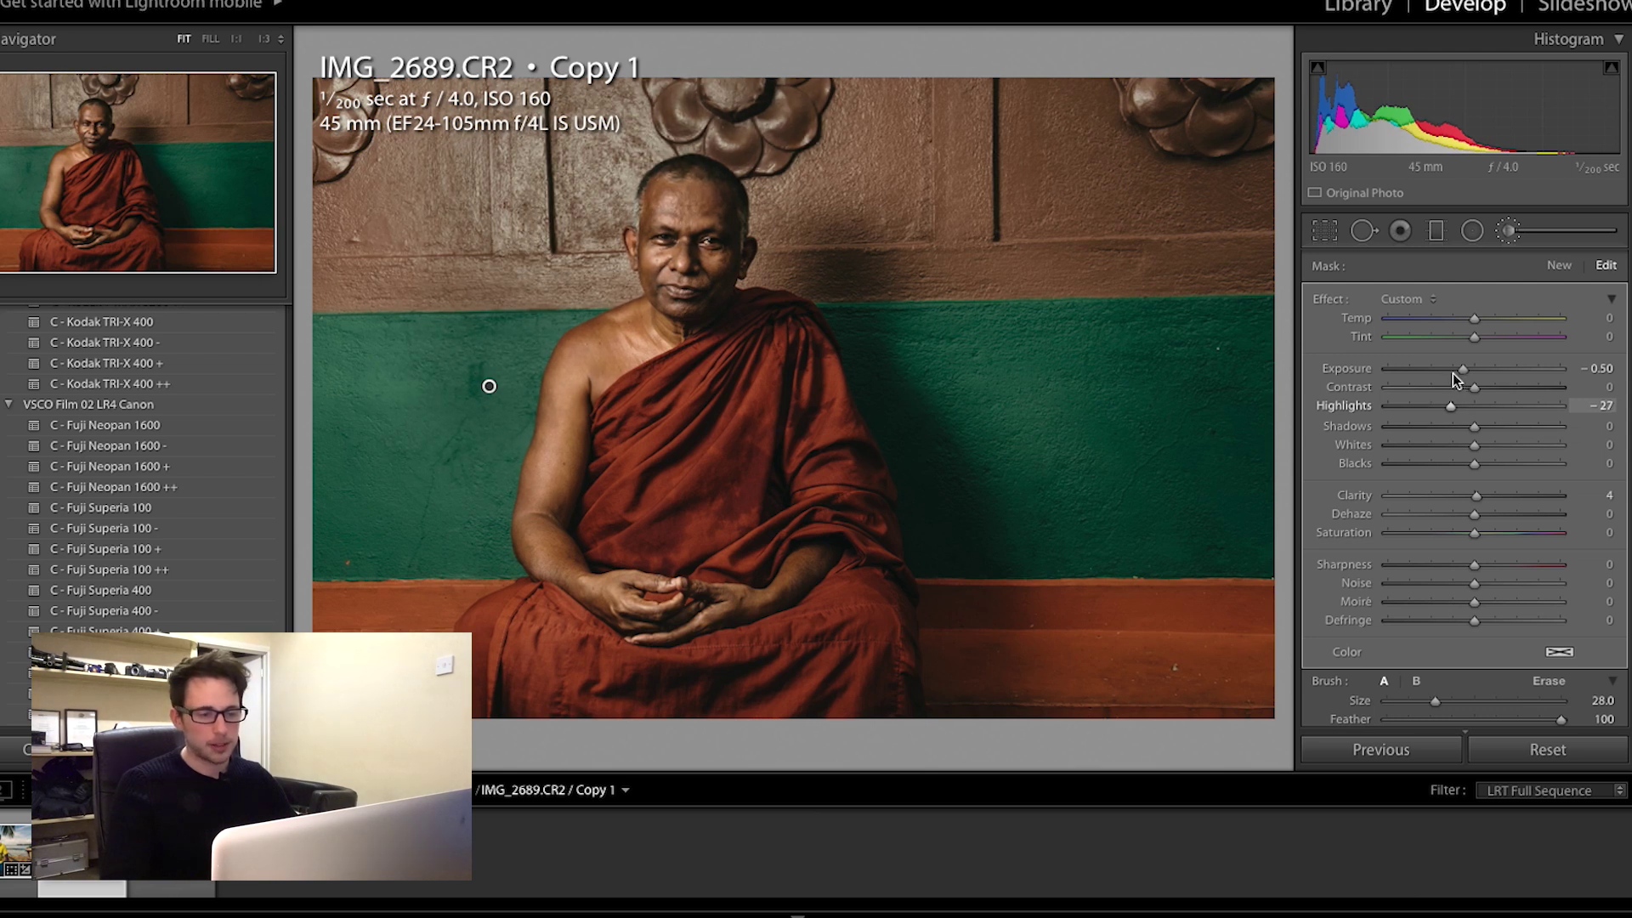
click(1461, 373)
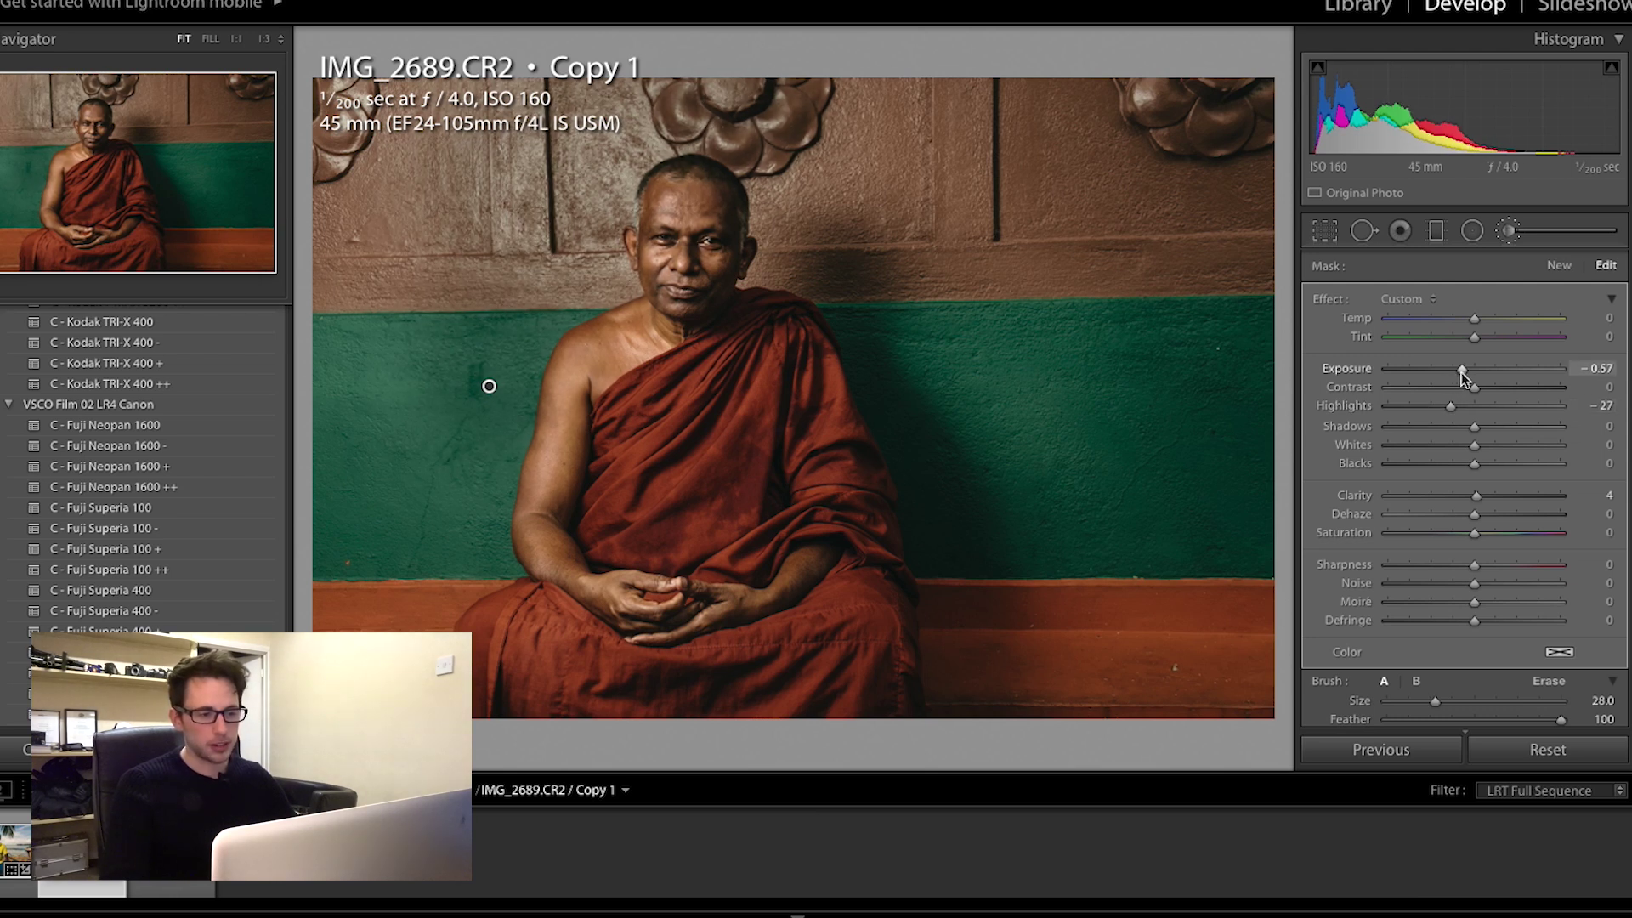
click(1460, 372)
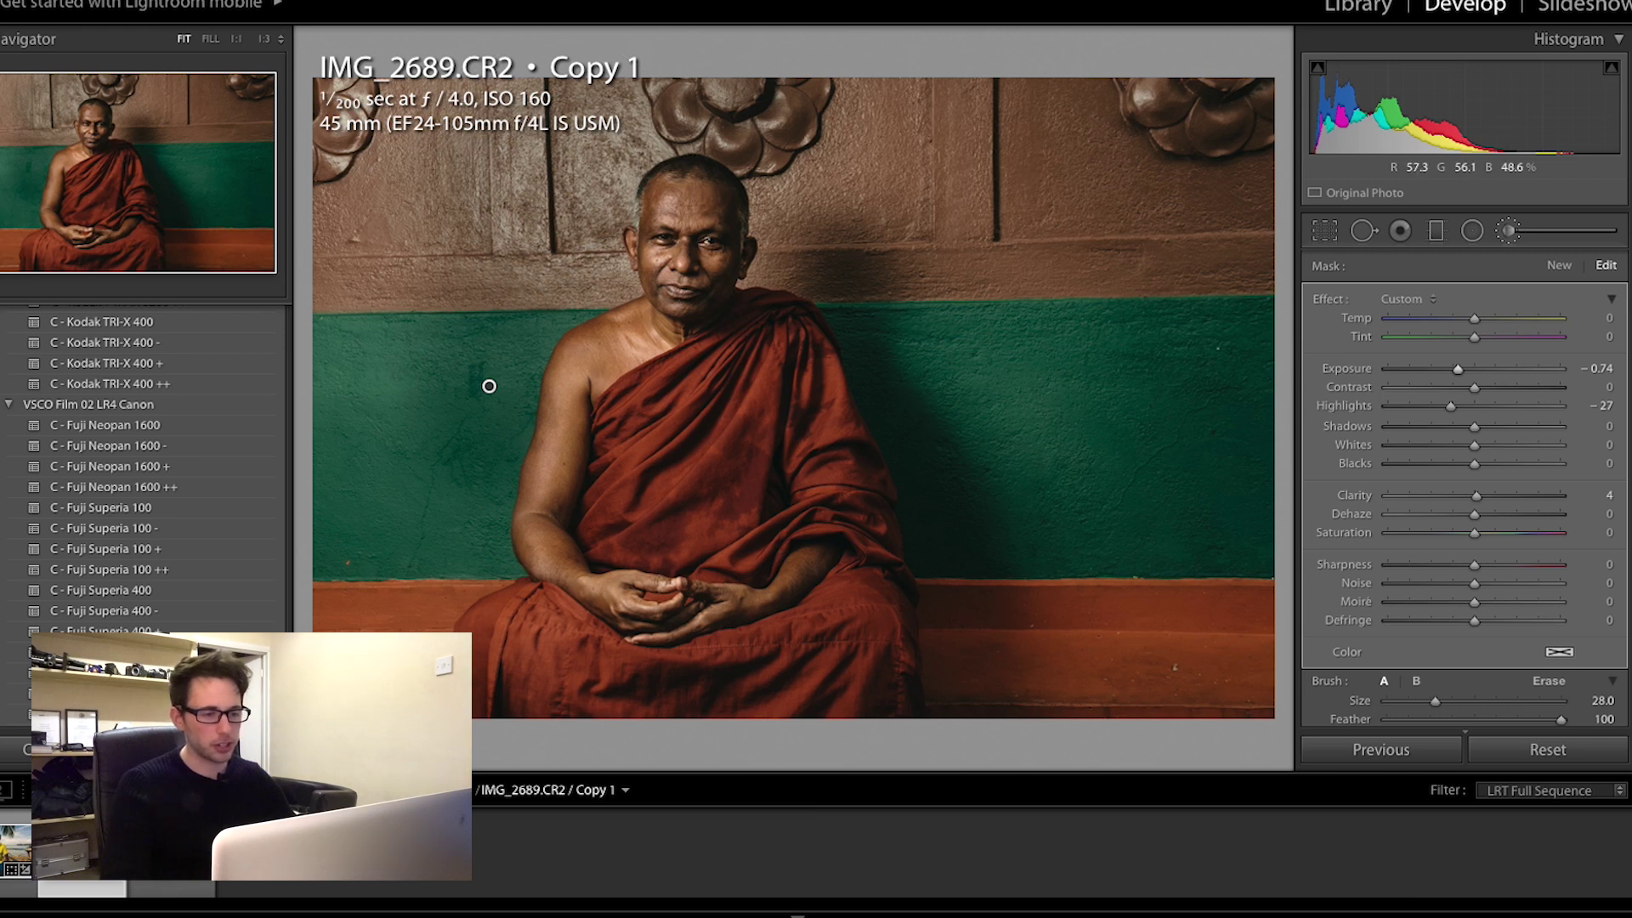
key(z)
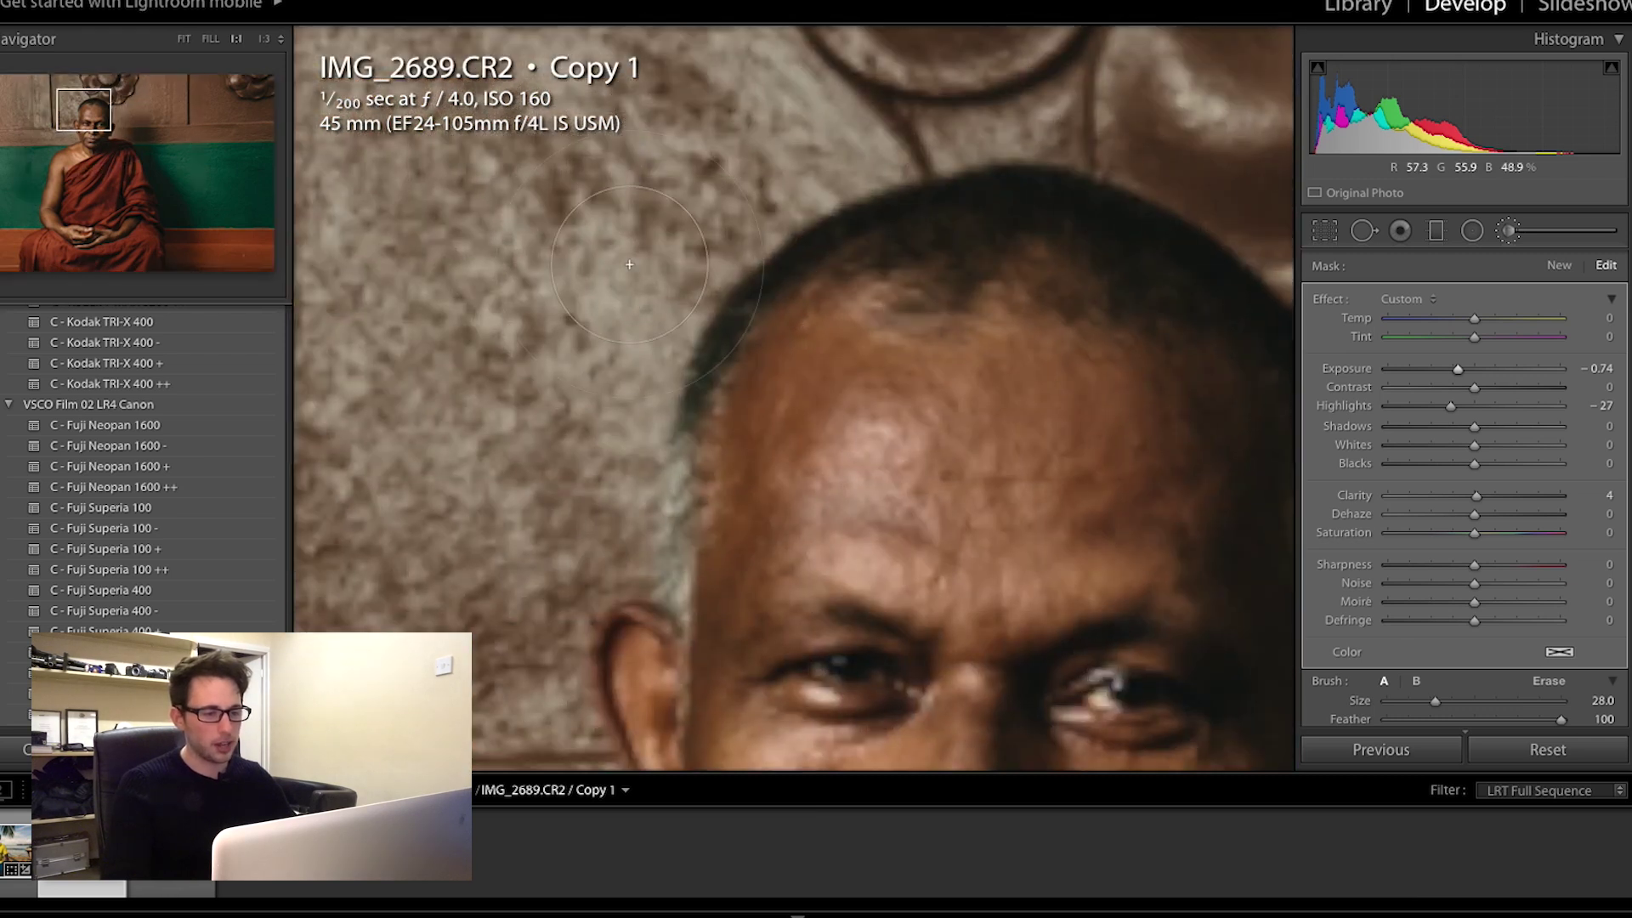
key(z)
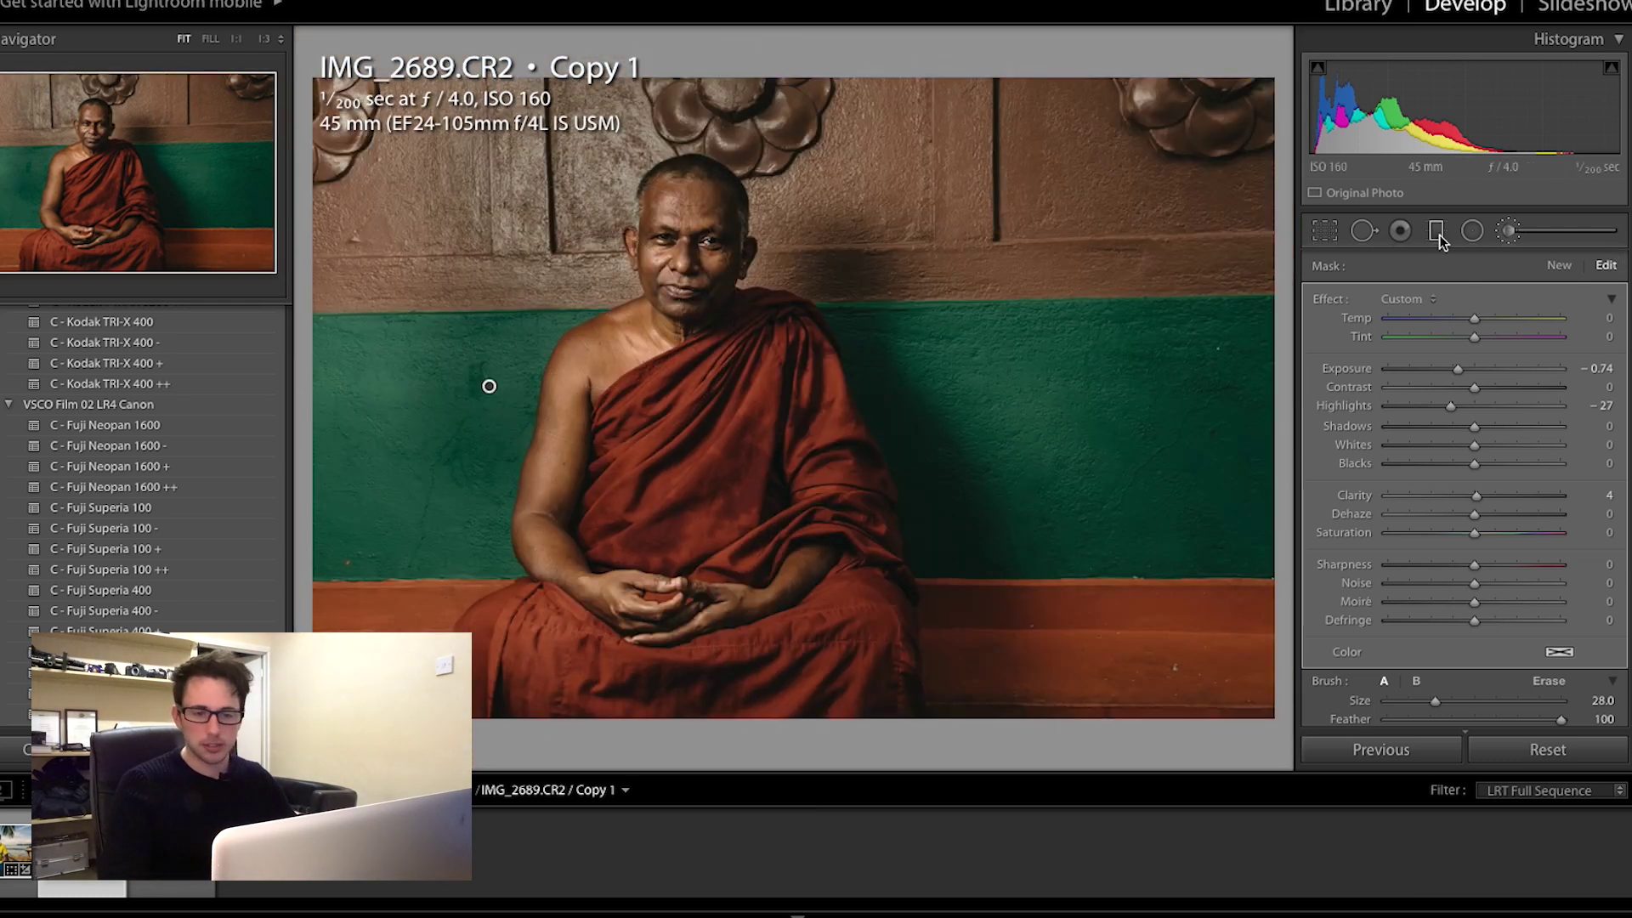
Step: Close the Adjustment Brush and lower the photo's overall Clarity
click(1504, 235)
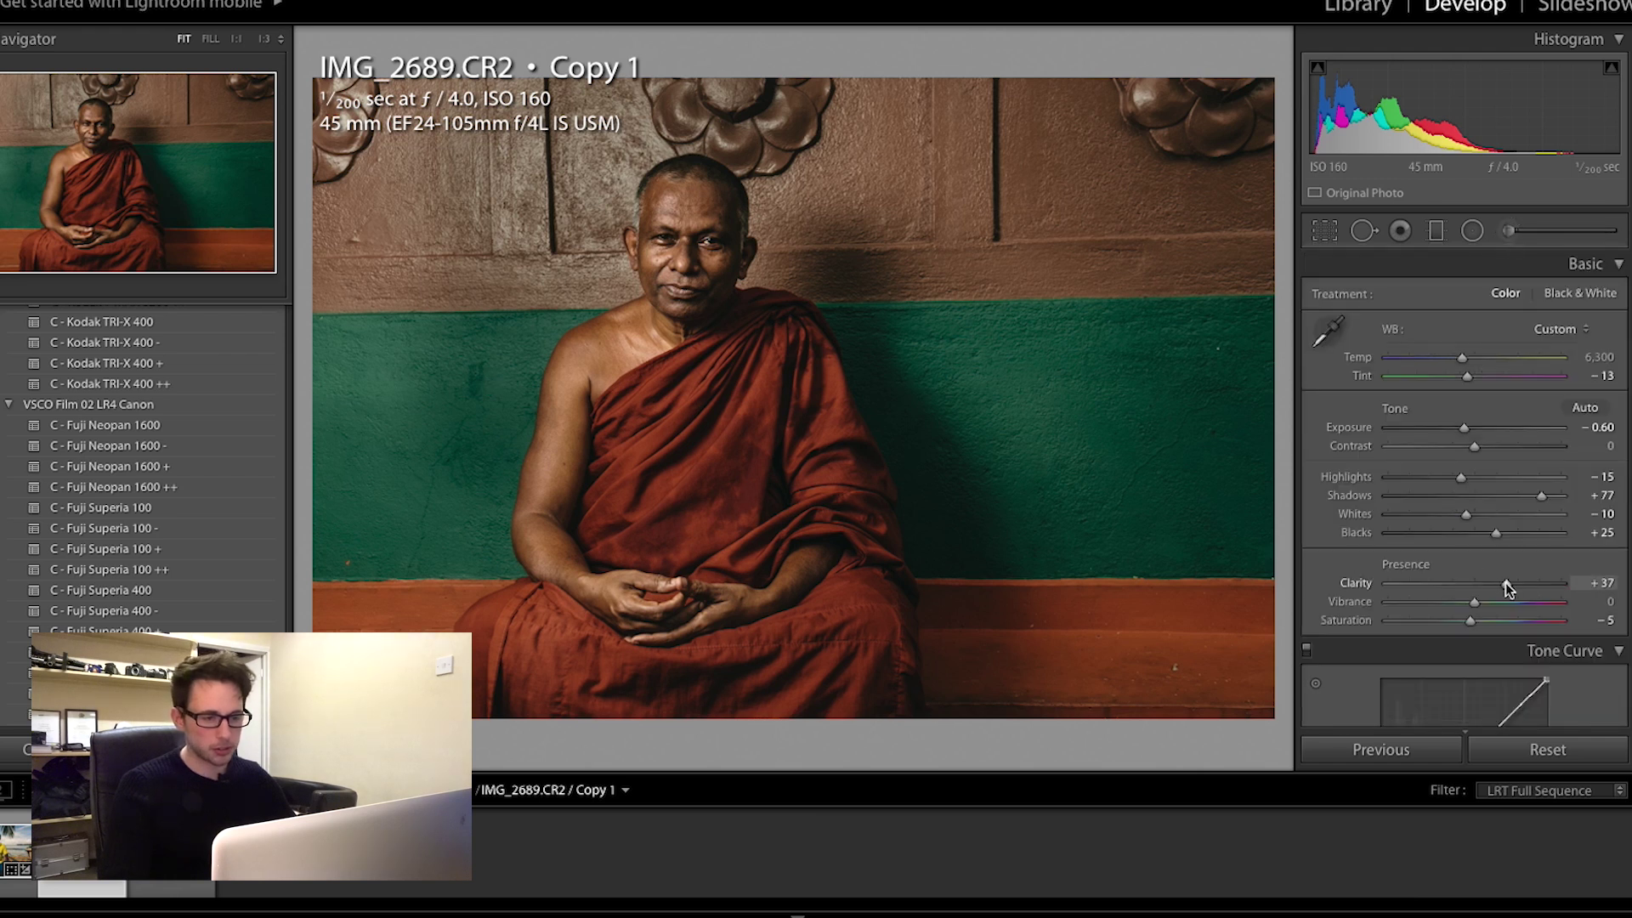
click(1492, 586)
Step: Try brushing Clarity 59 with Exposure and Highlights reset to 0 over the monk's robe, and delete the adjustment
click(1507, 230)
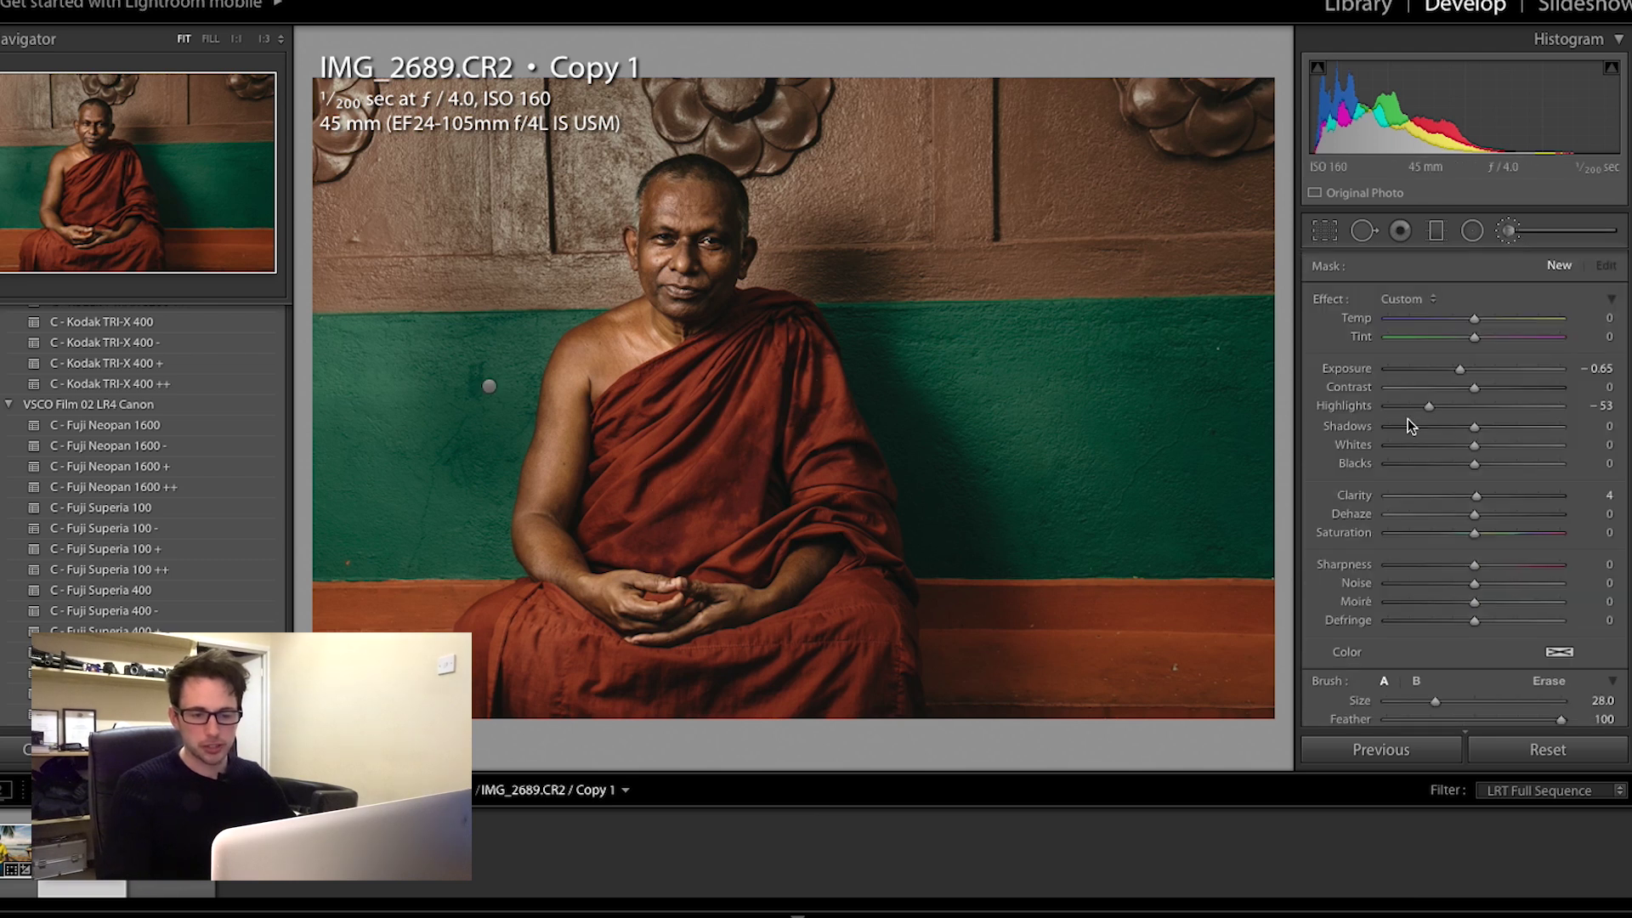
double_click(1341, 406)
click(1510, 495)
double_click(1365, 372)
click(667, 483)
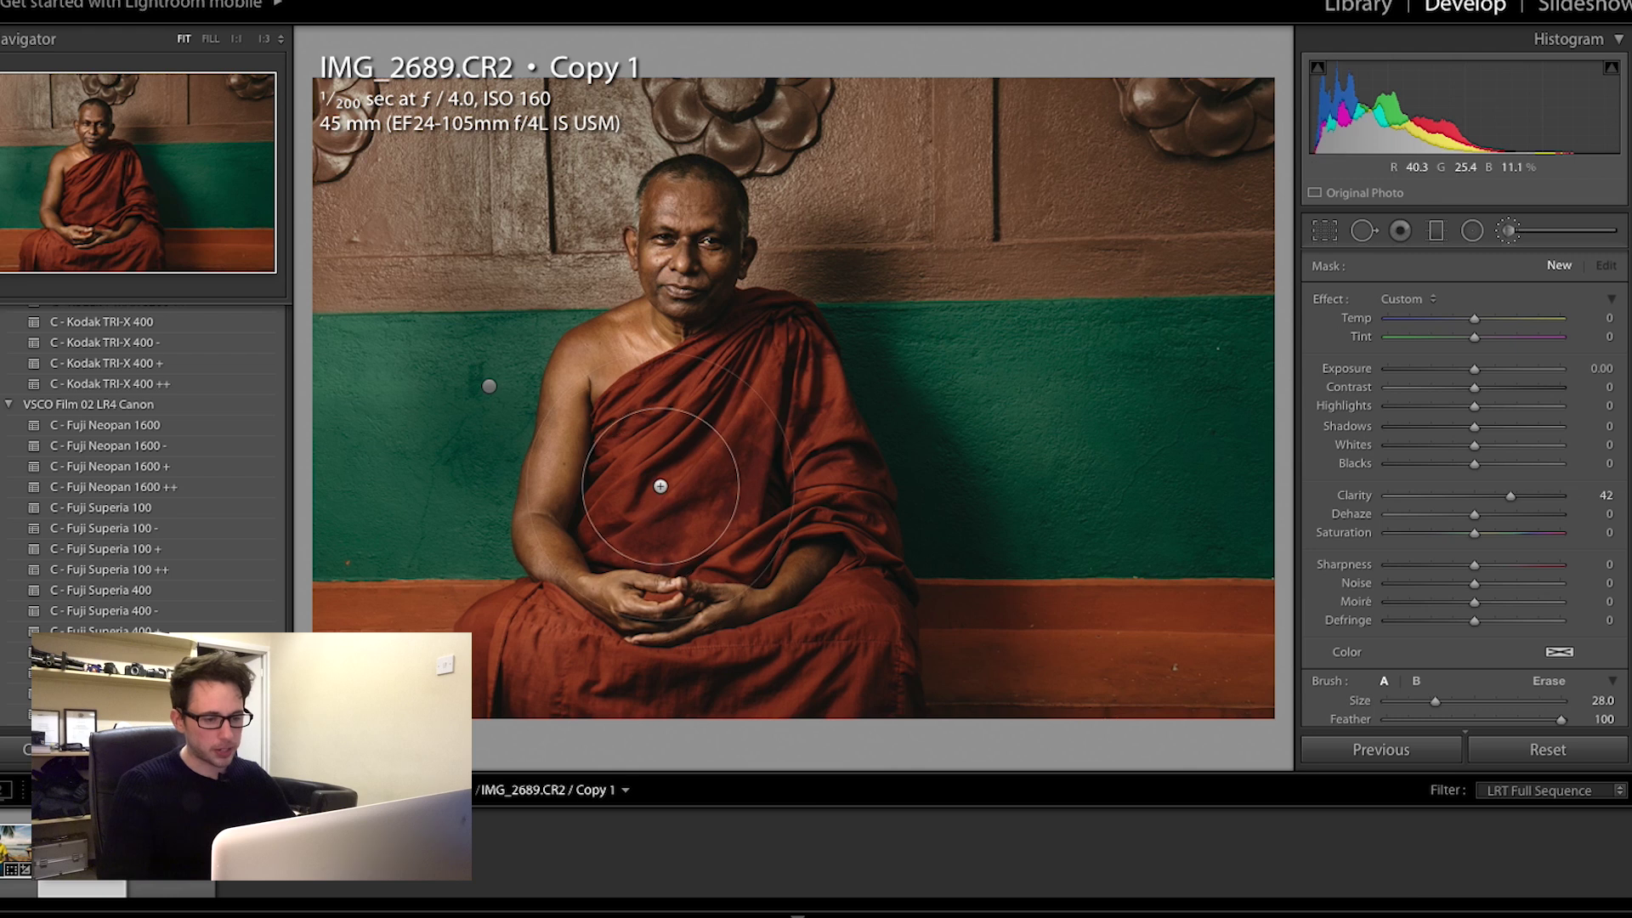
mouse_move(716, 479)
mouse_down()
mouse_move(714, 451)
mouse_move(731, 510)
mouse_move(563, 649)
mouse_move(577, 659)
mouse_up()
scroll(710, 674, down, 2)
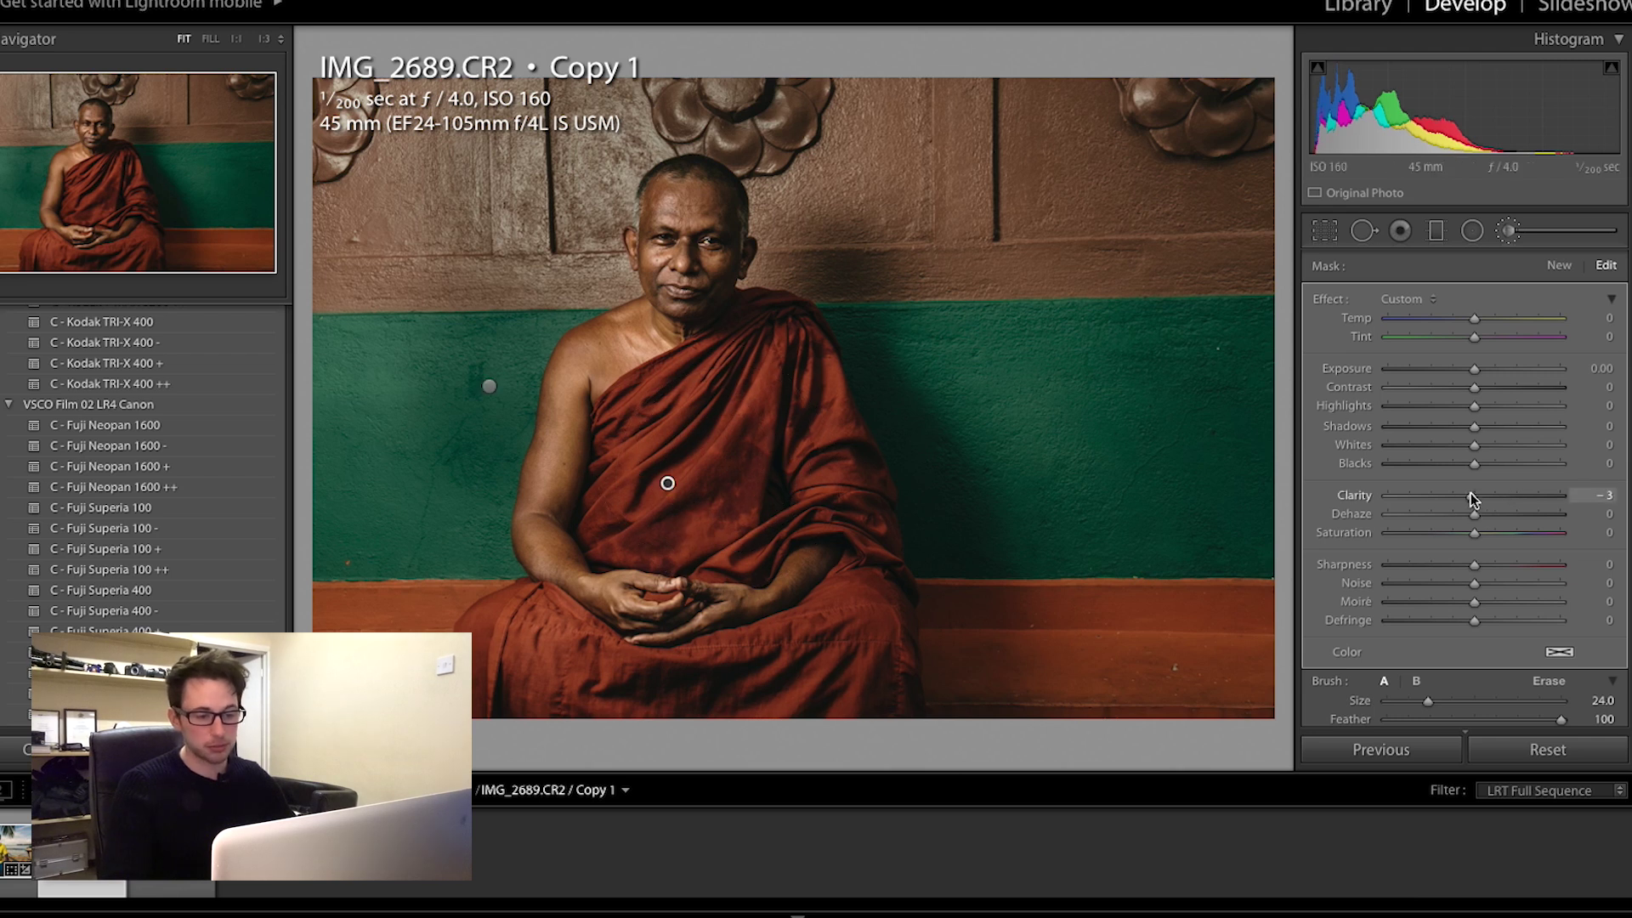
drag(1526, 493, 1524, 496)
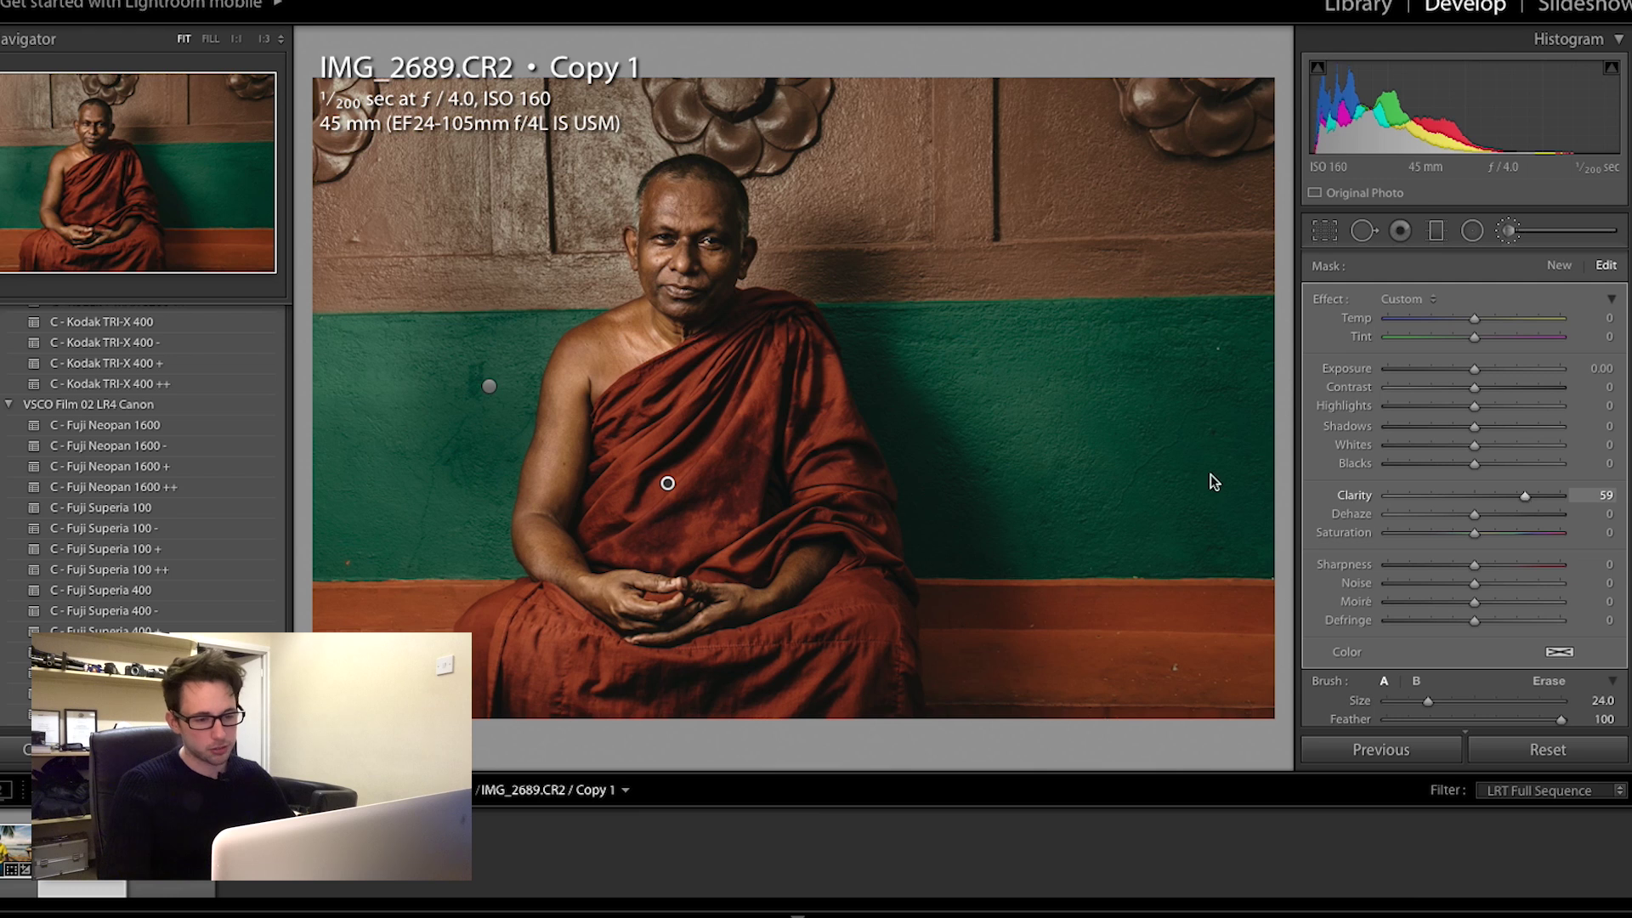
mouse_move(642, 459)
mouse_down()
mouse_move(697, 414)
mouse_move(755, 445)
mouse_move(714, 463)
mouse_up()
drag(541, 677, 884, 654)
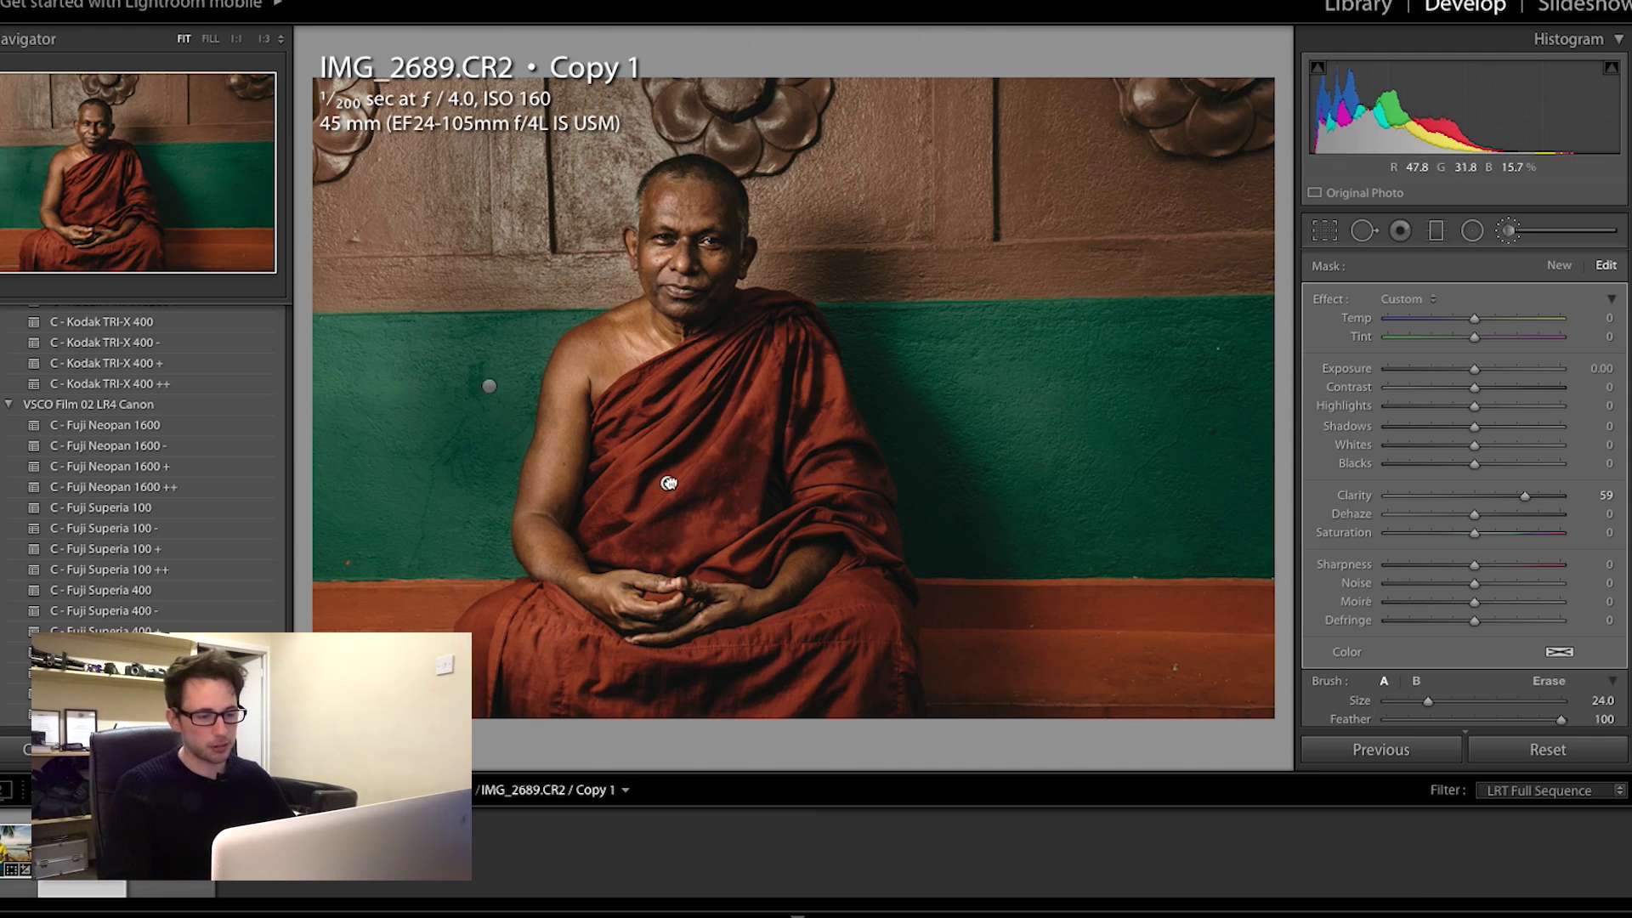
key(Delete)
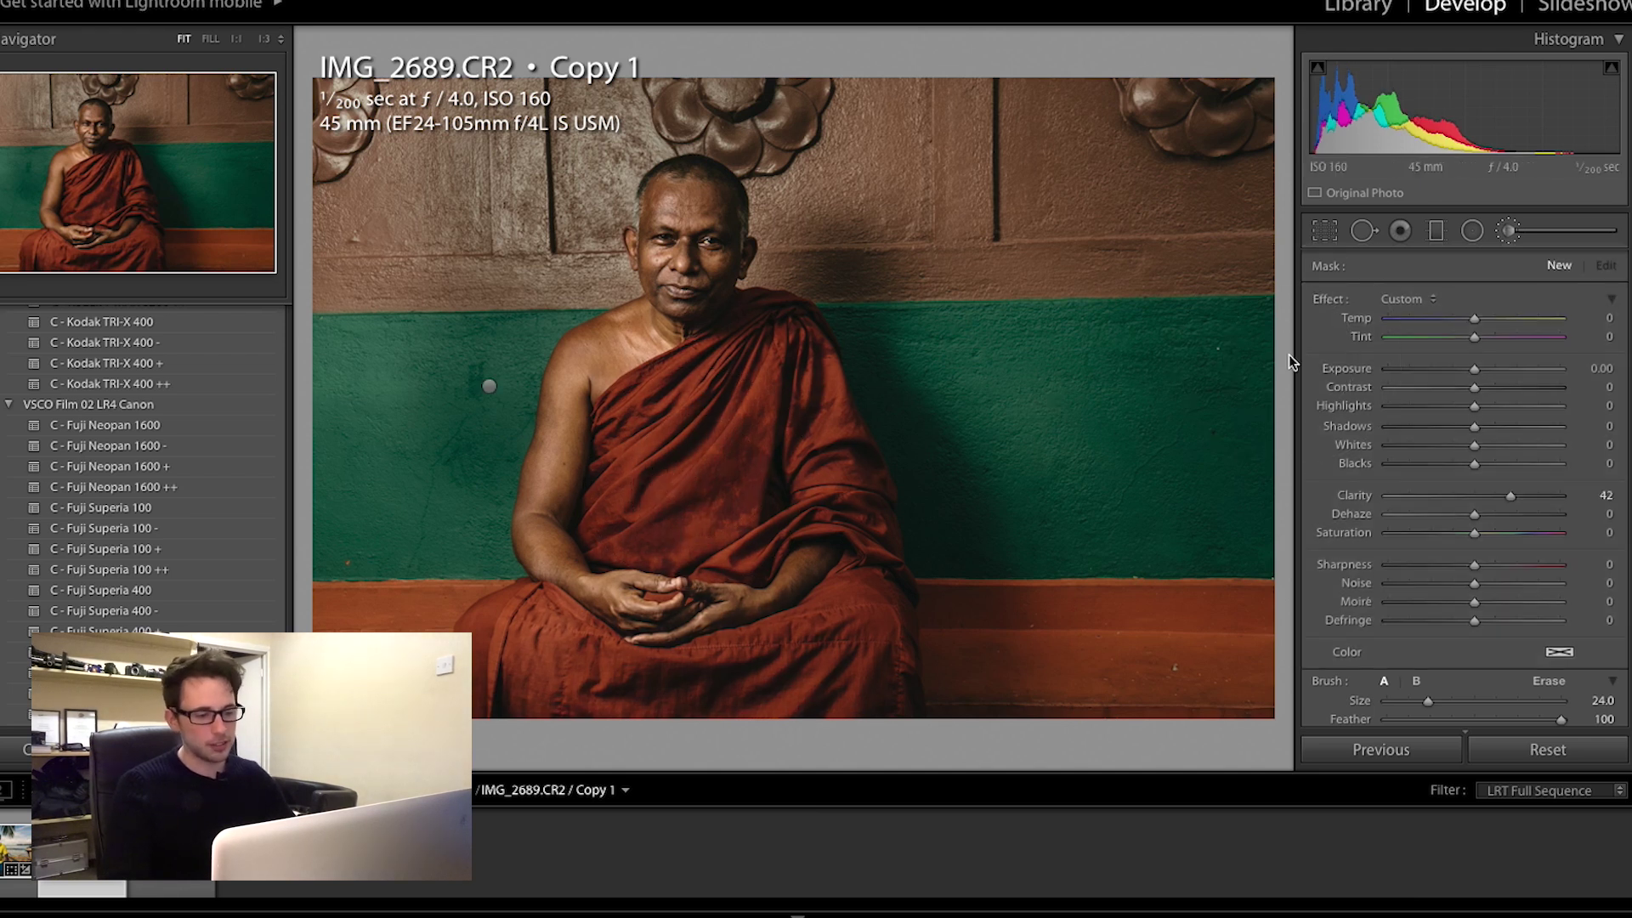
Step: Undo the deletion of the Clarity 59 brush adjustment on the robe and close the Adjustment Brush
key(ctrl+z)
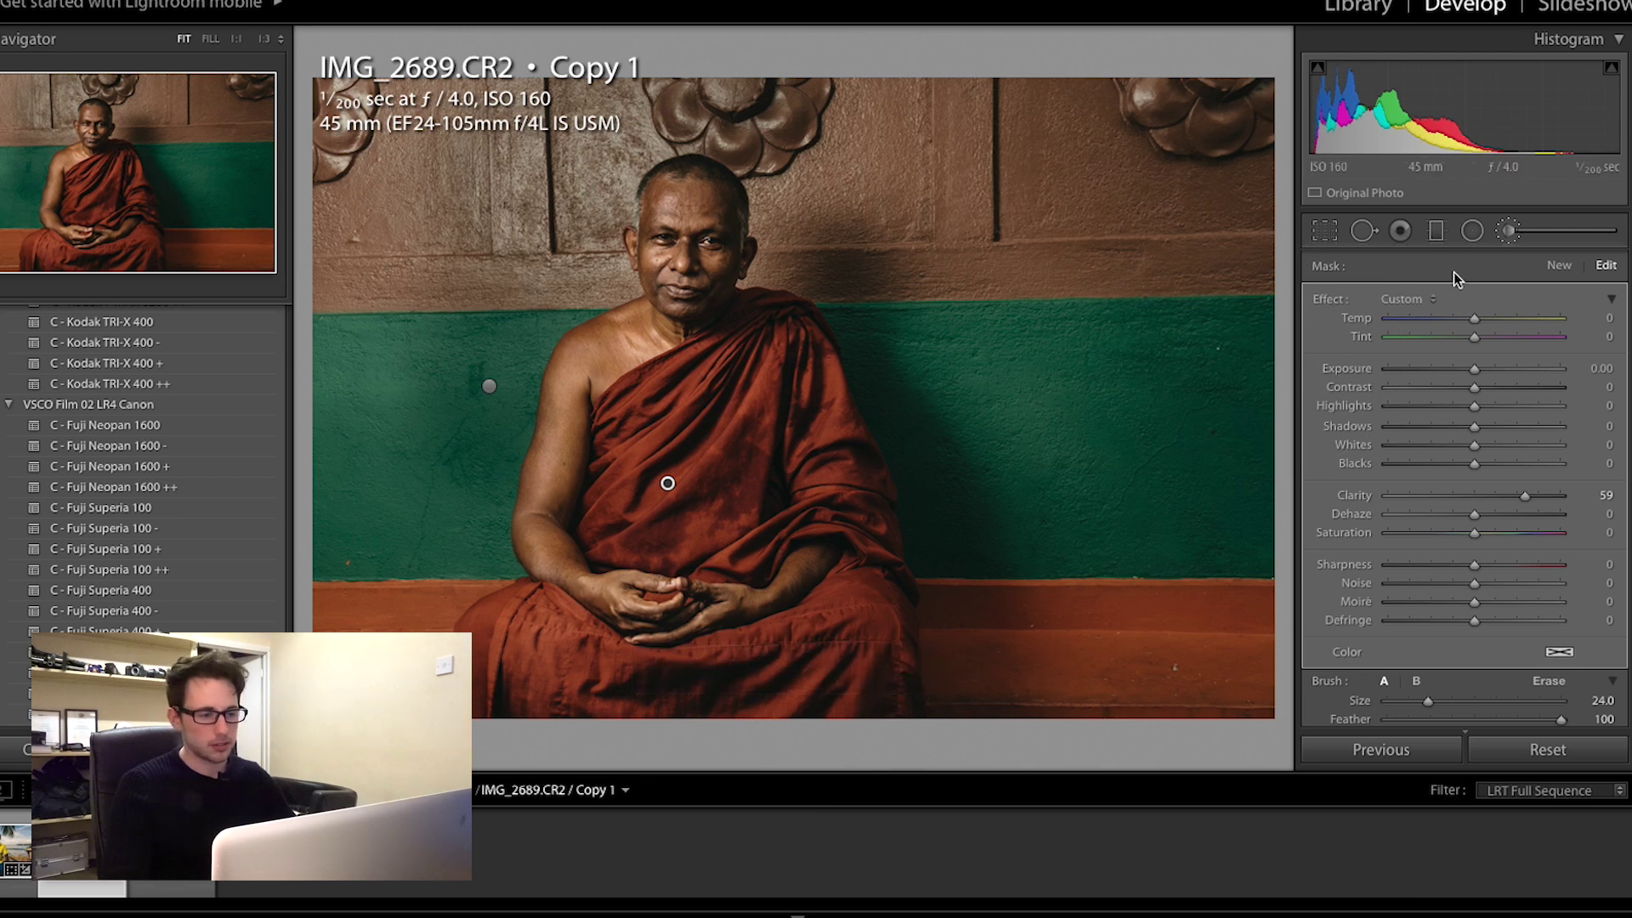
click(1518, 231)
Step: Try darker and lighter Orange luminance values in HSL and settle on +4
scroll(1467, 439, down, 10)
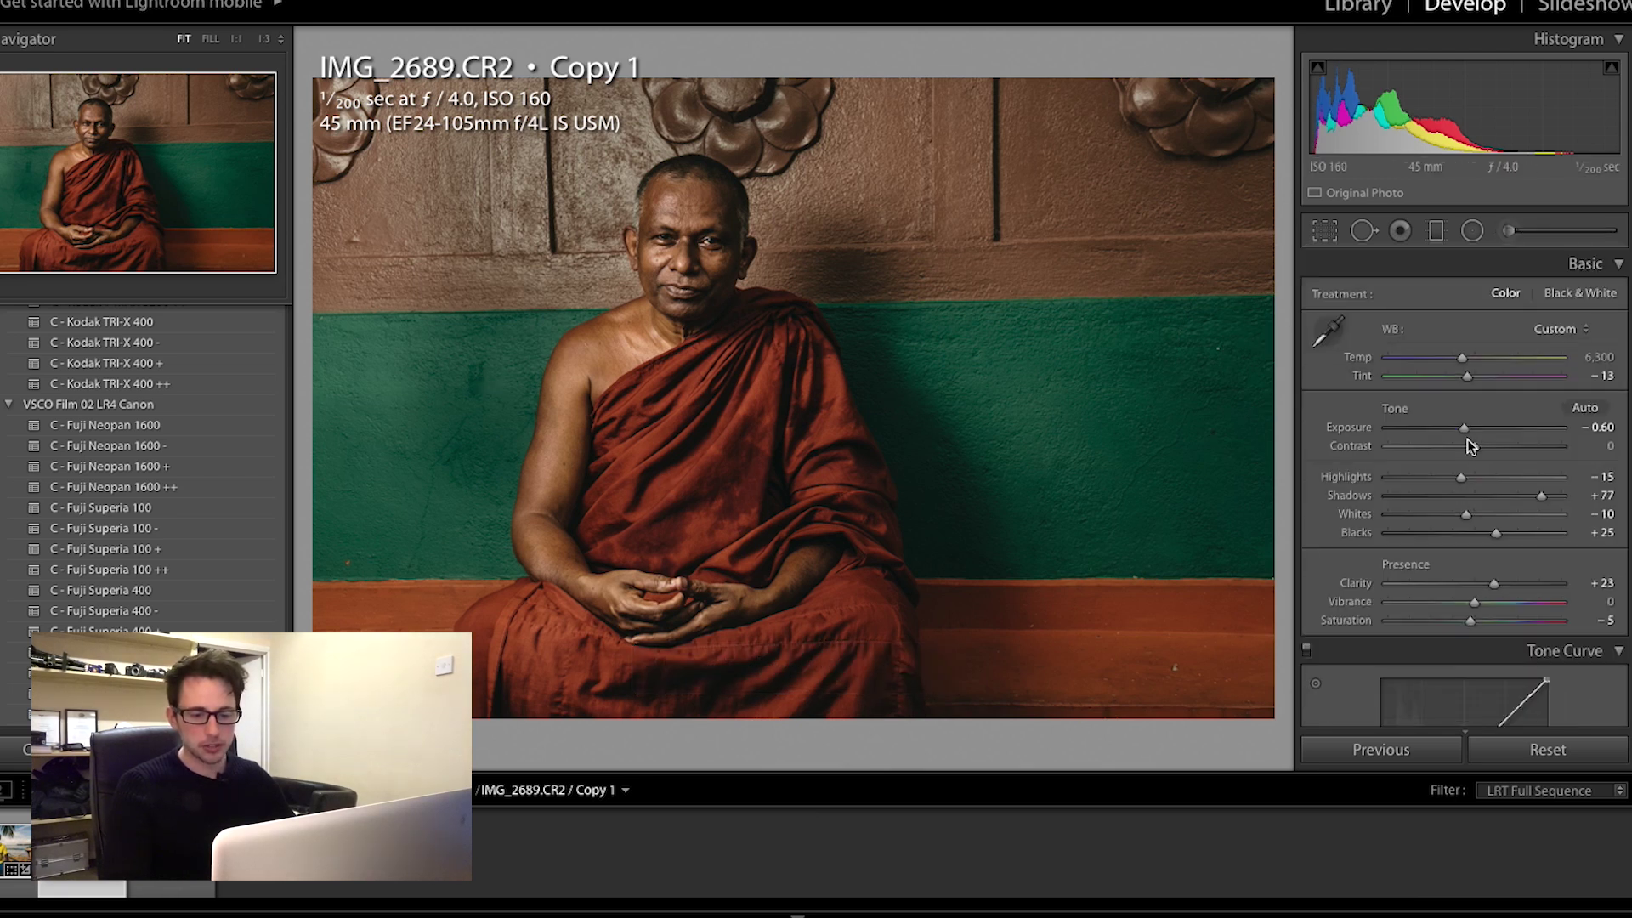
scroll(1415, 485, down, 8)
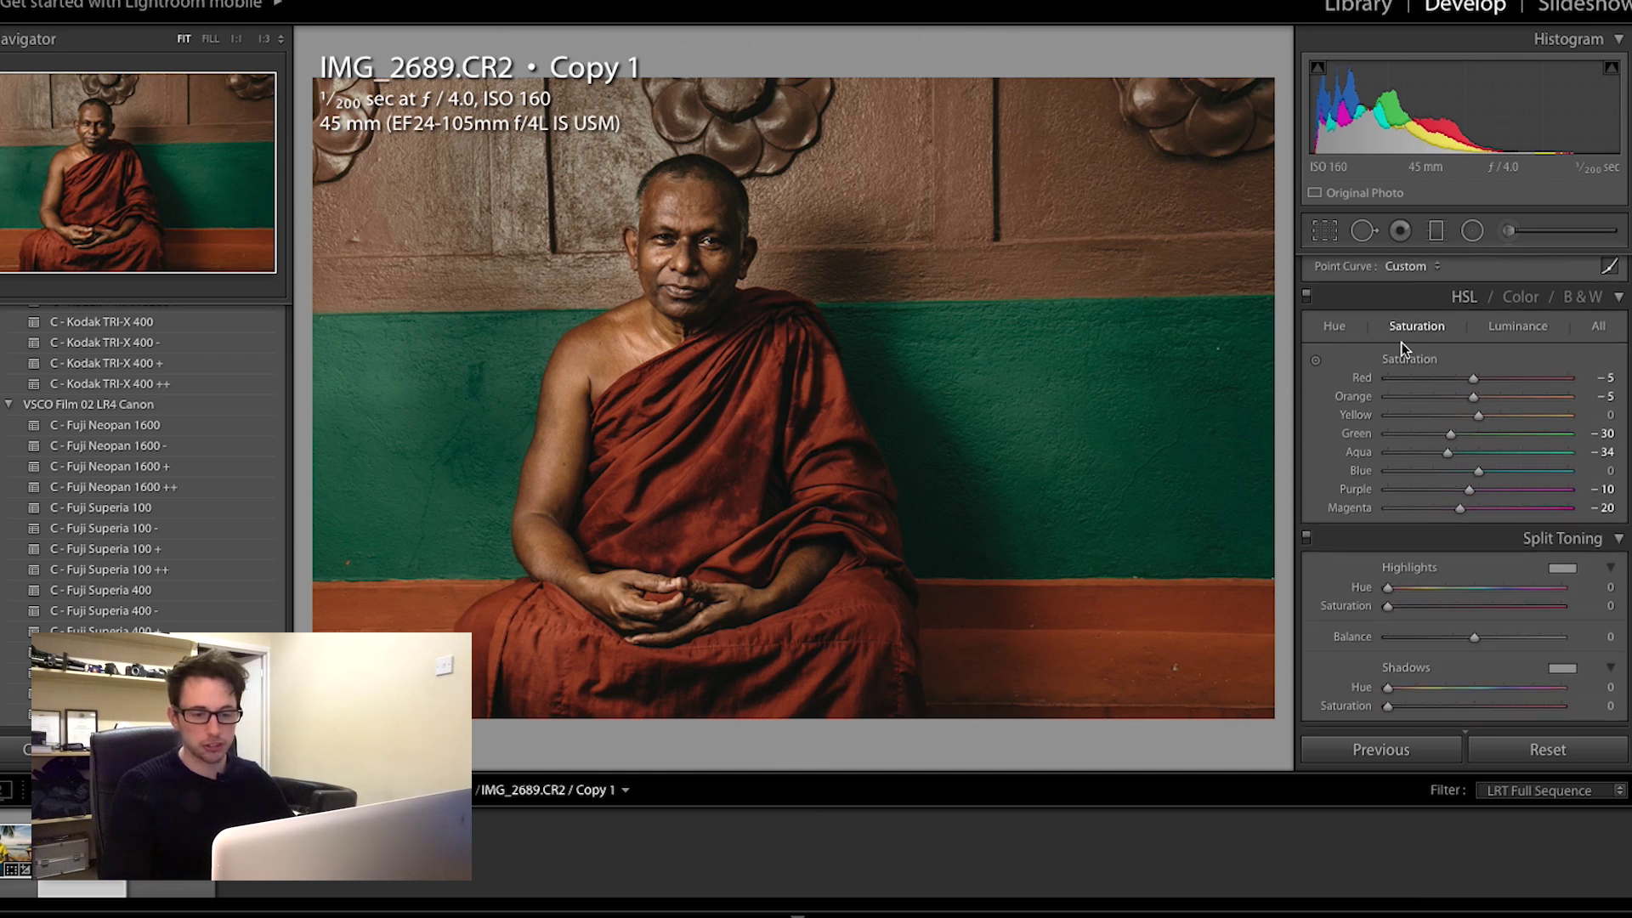
click(1527, 330)
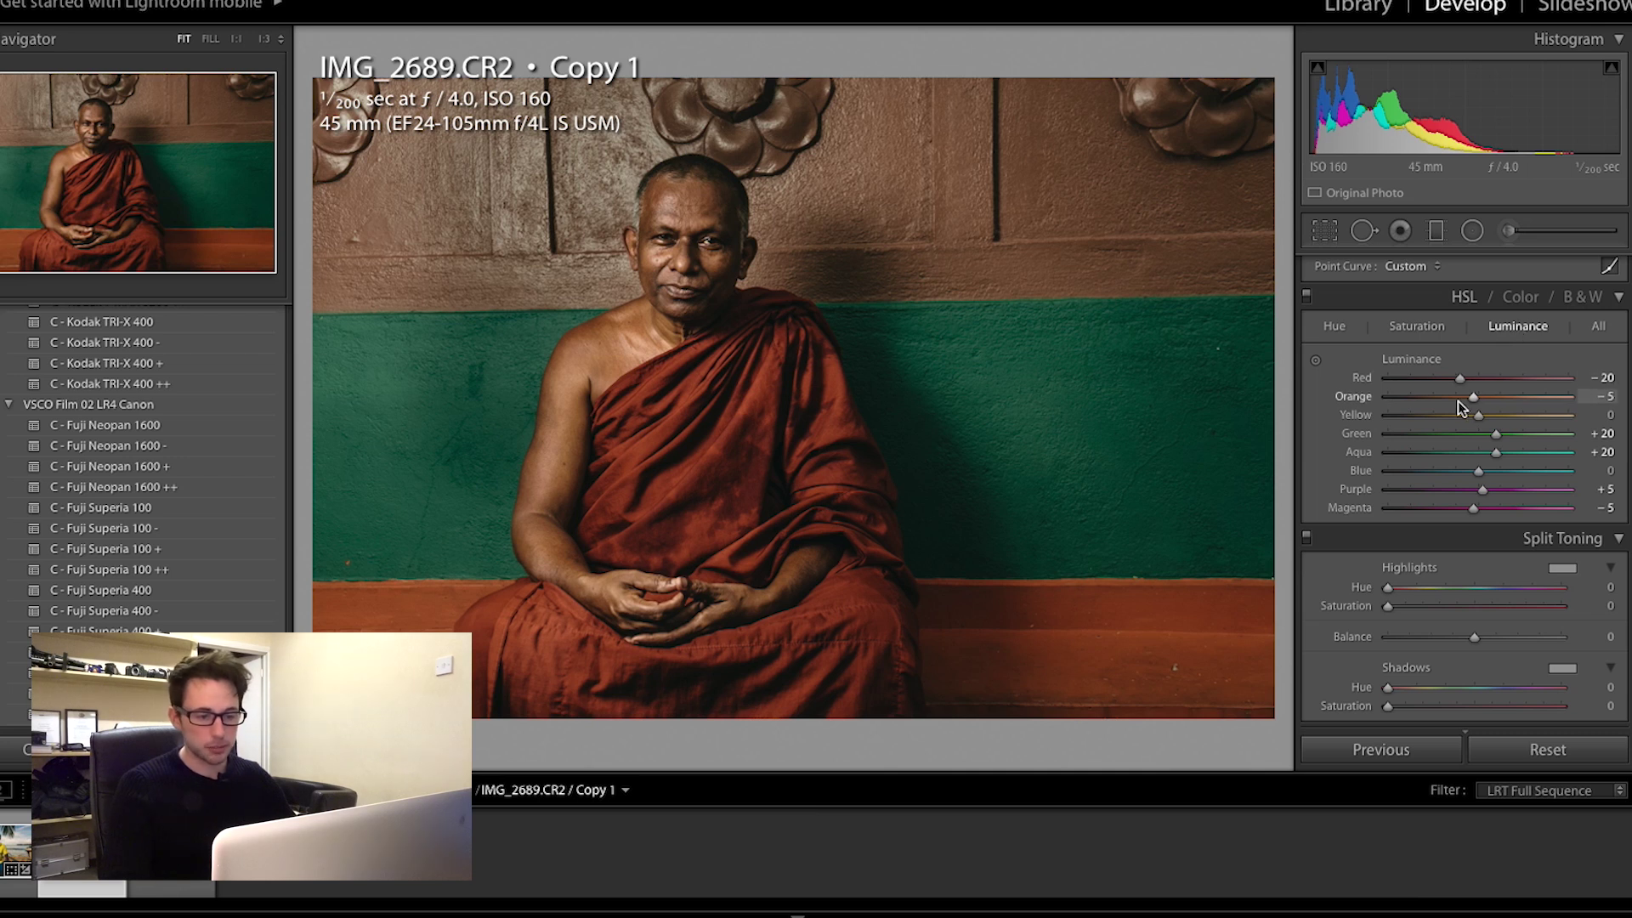
drag(1472, 397, 1399, 398)
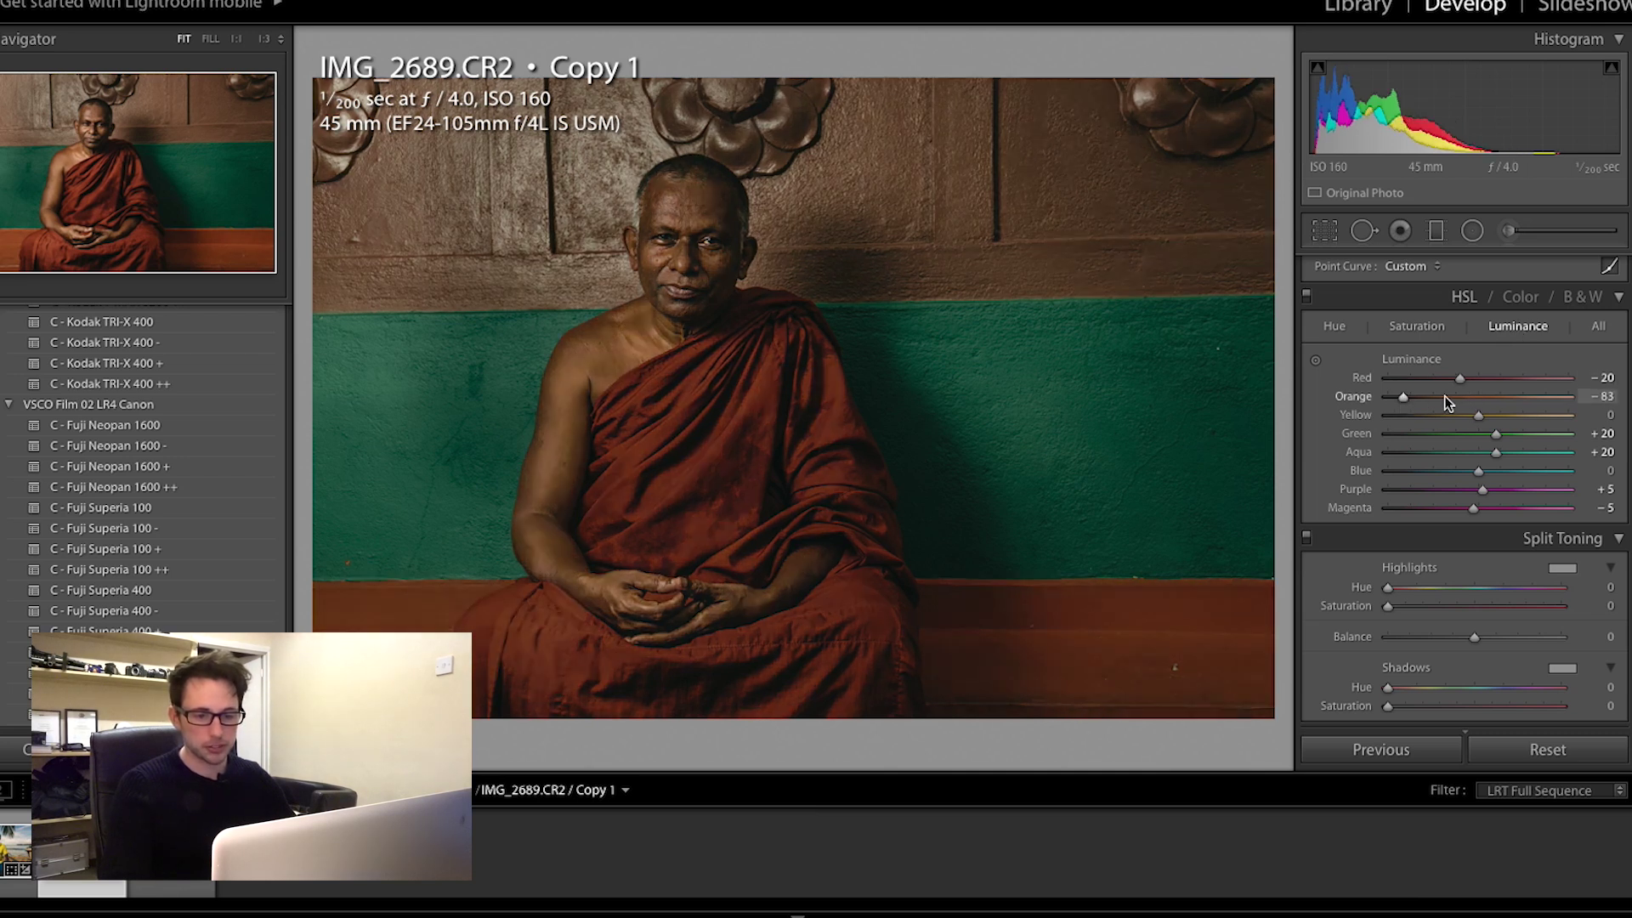
click(1486, 396)
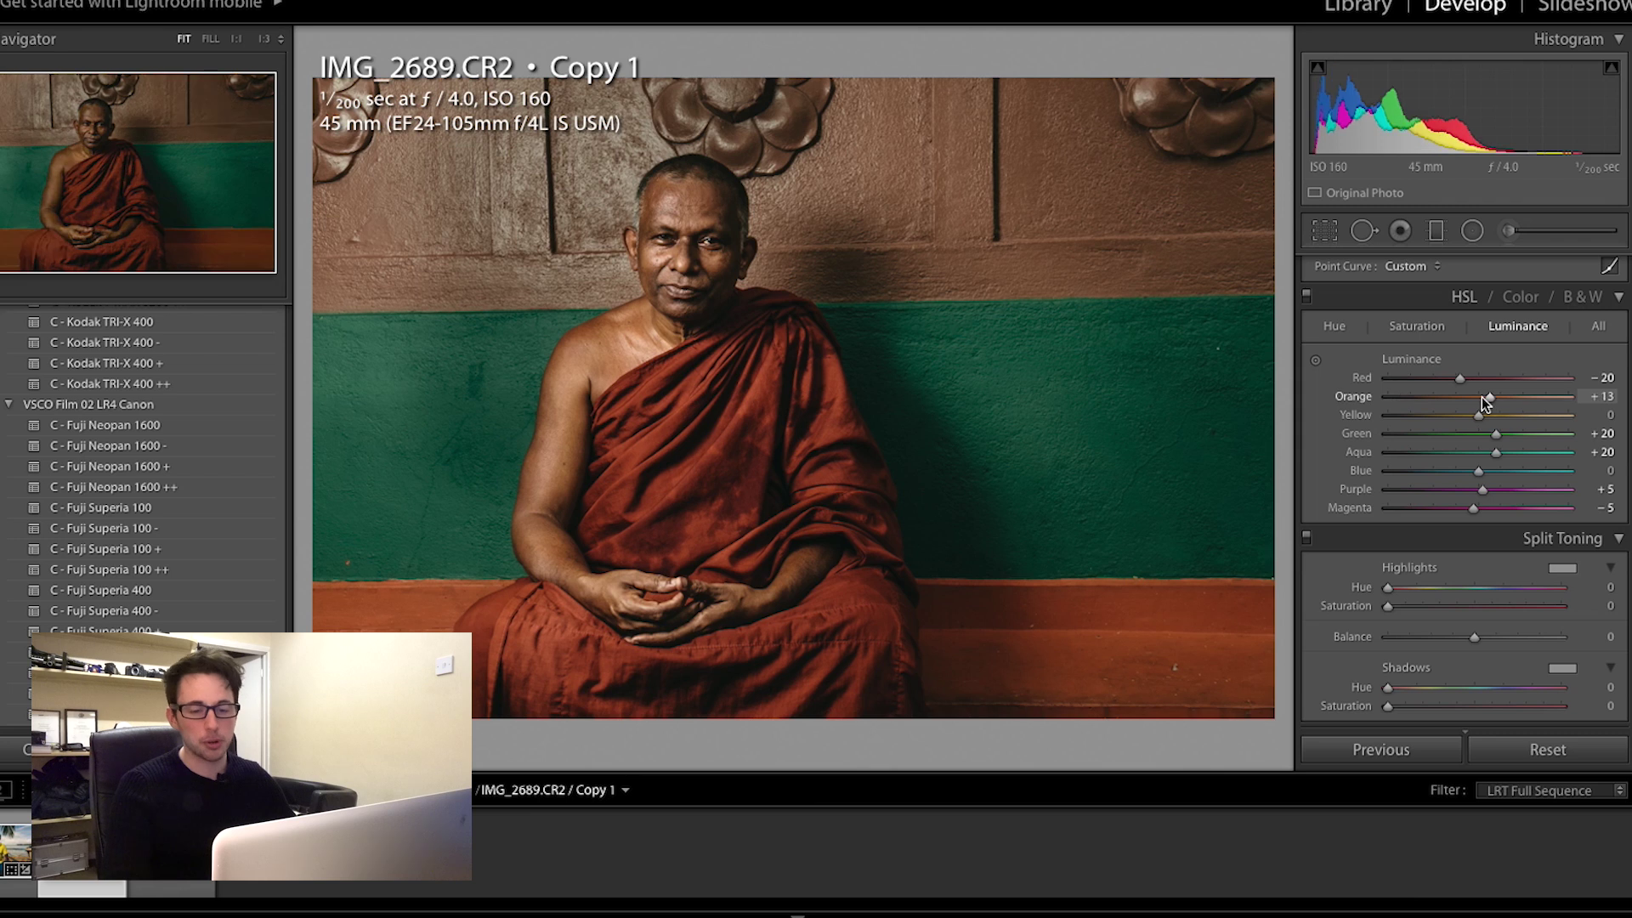
drag(1482, 397, 1476, 398)
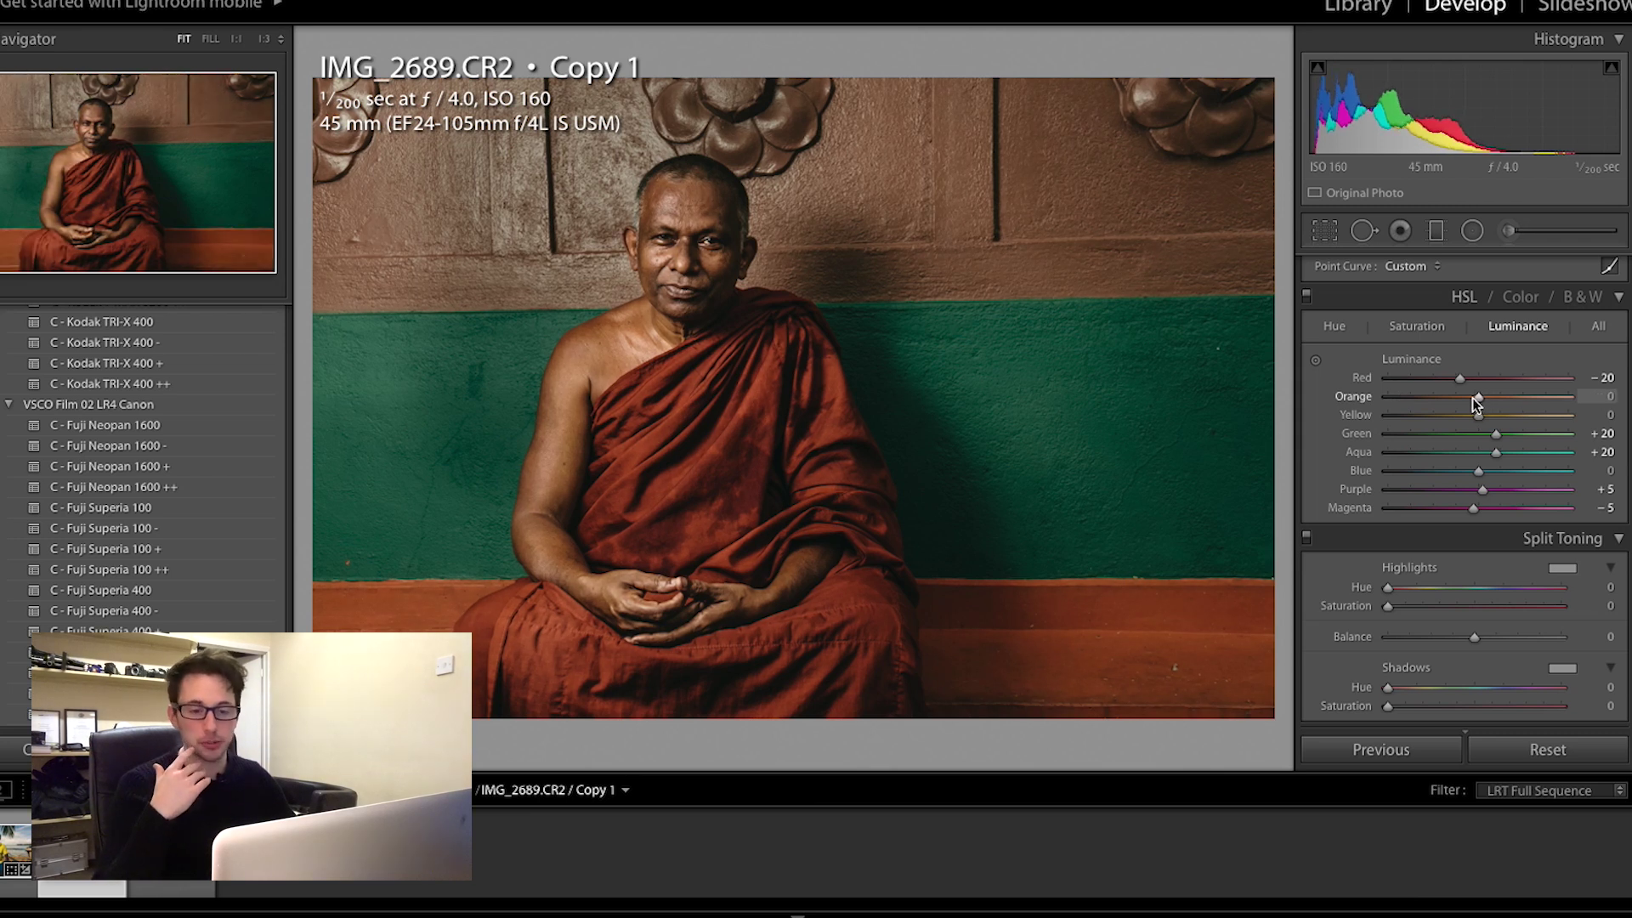
drag(1472, 398, 1456, 399)
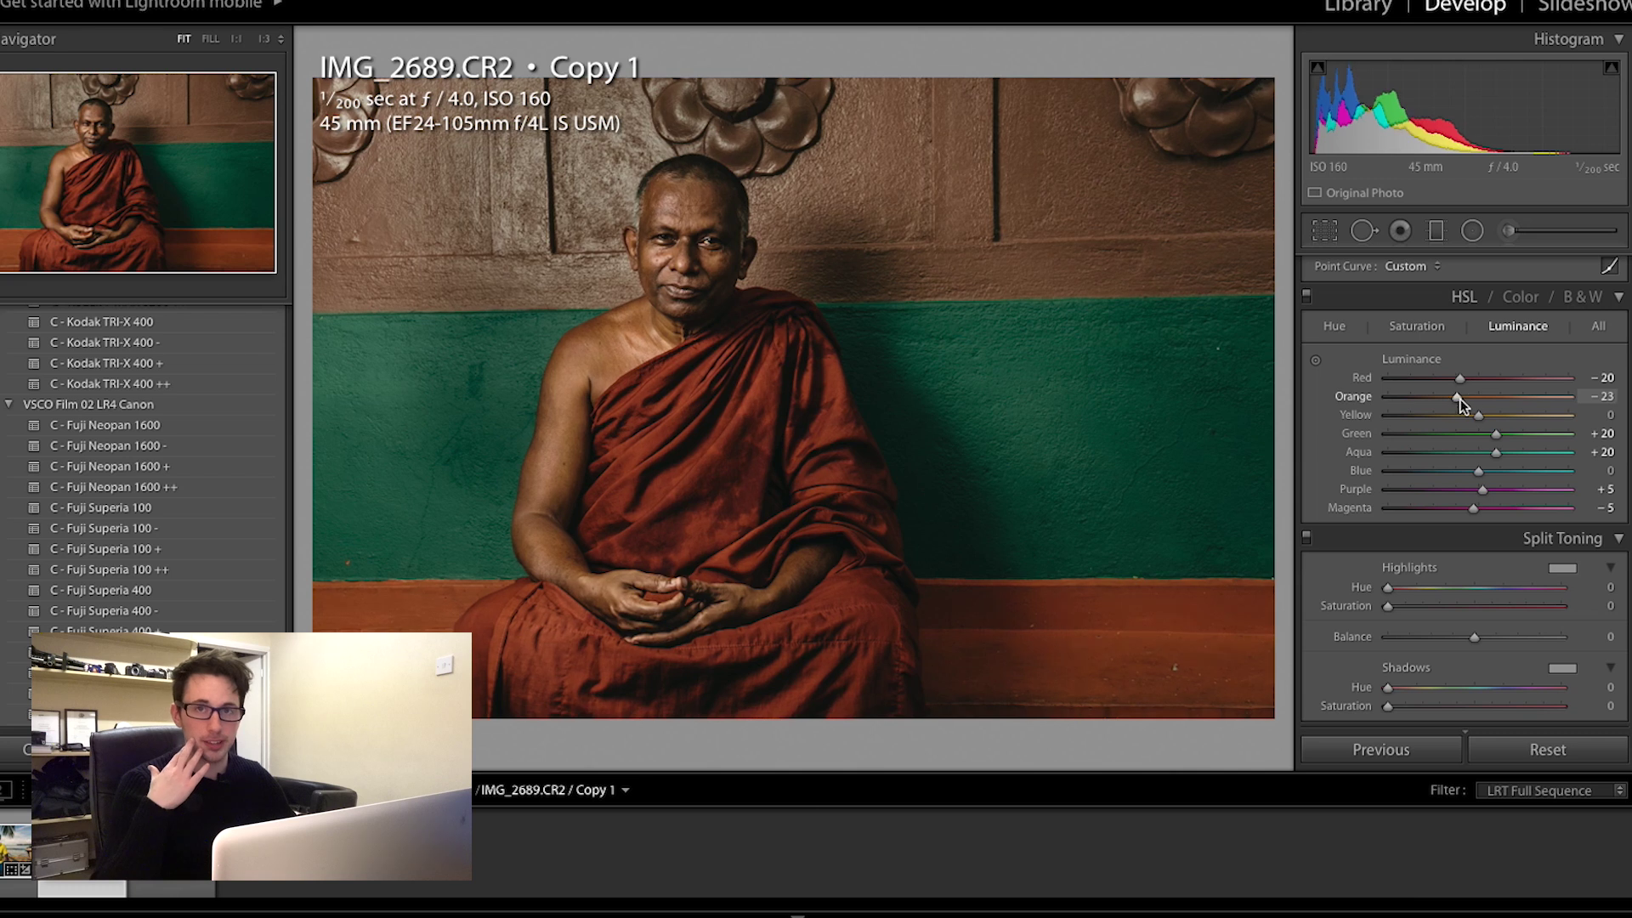
click(1474, 398)
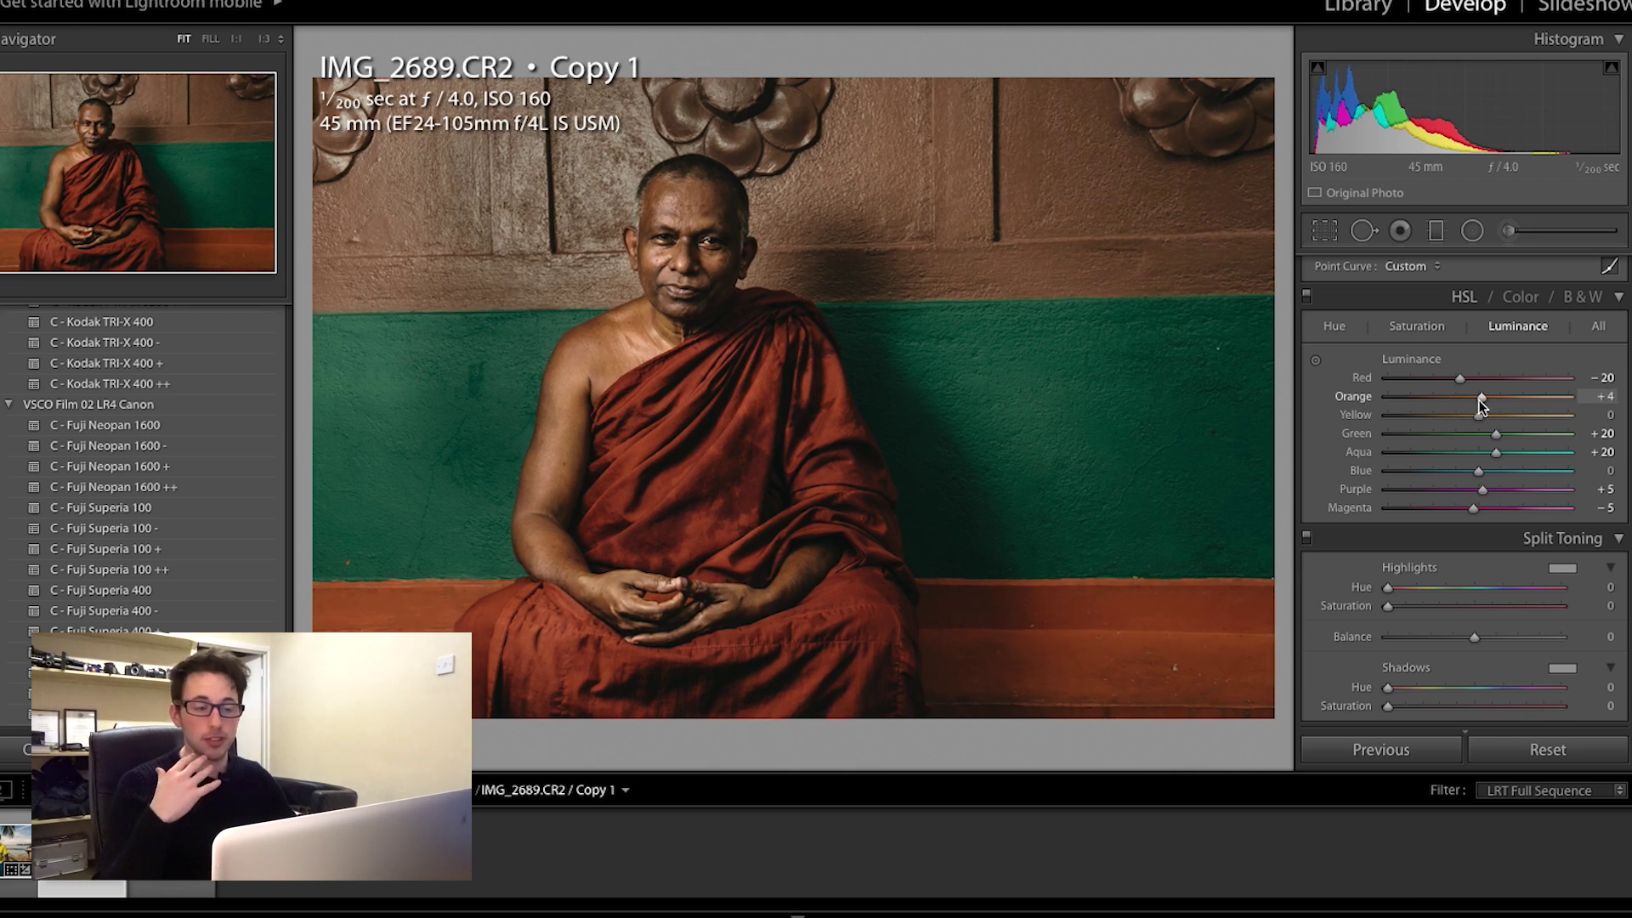
key(Down)
key(Down)
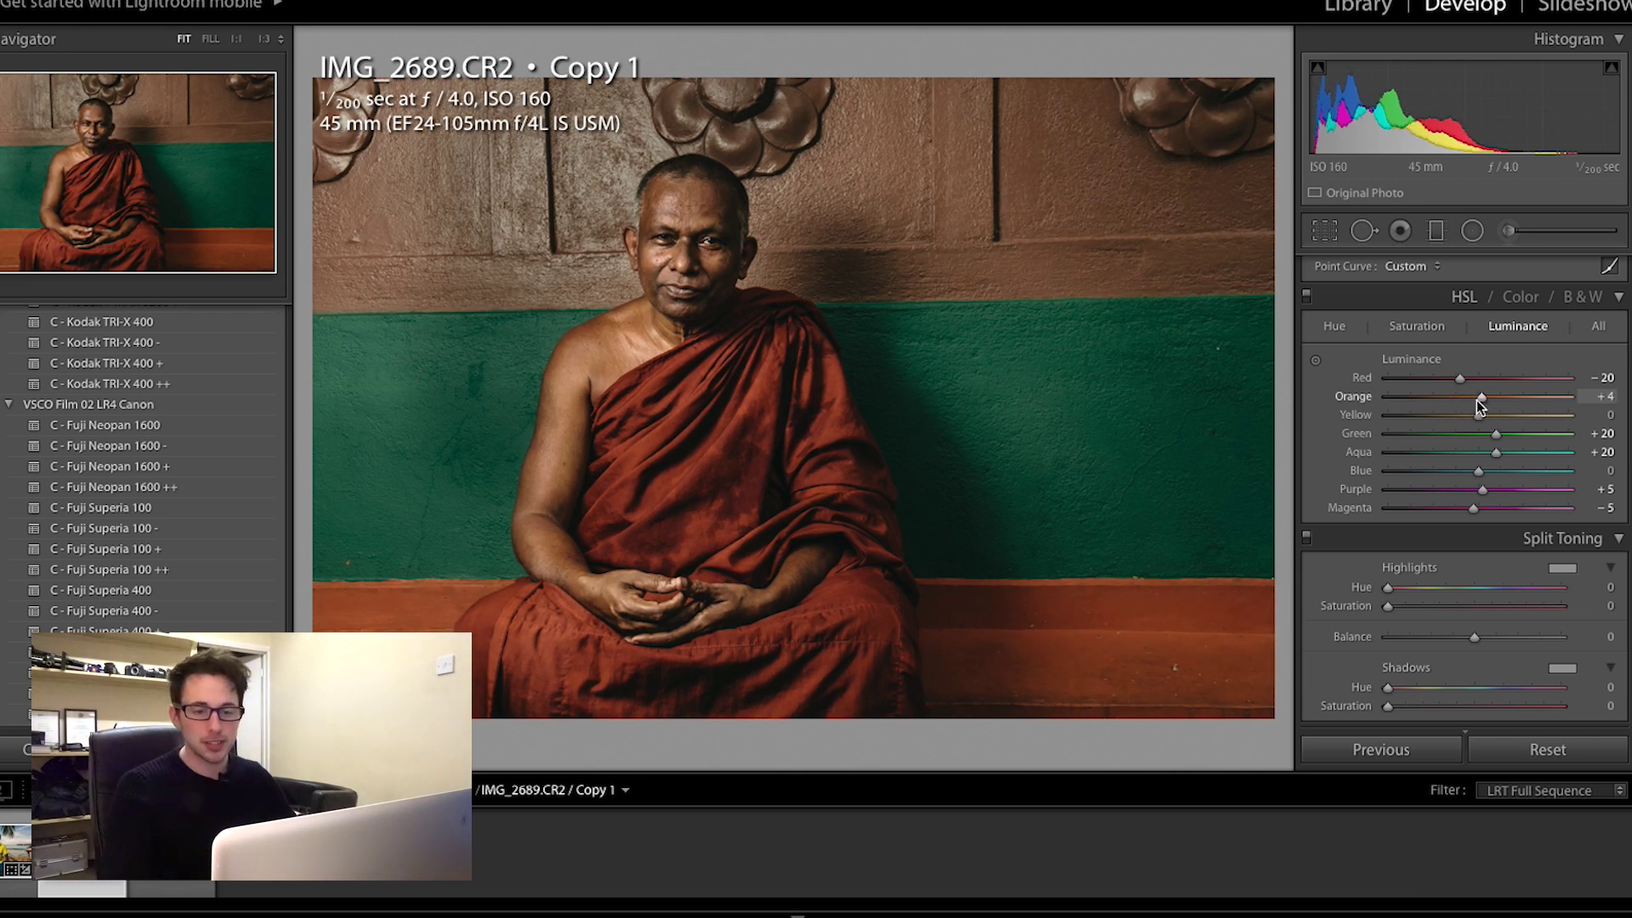
Step: Set the HSL saturation of Orange to -2 and Green to -2
click(1416, 326)
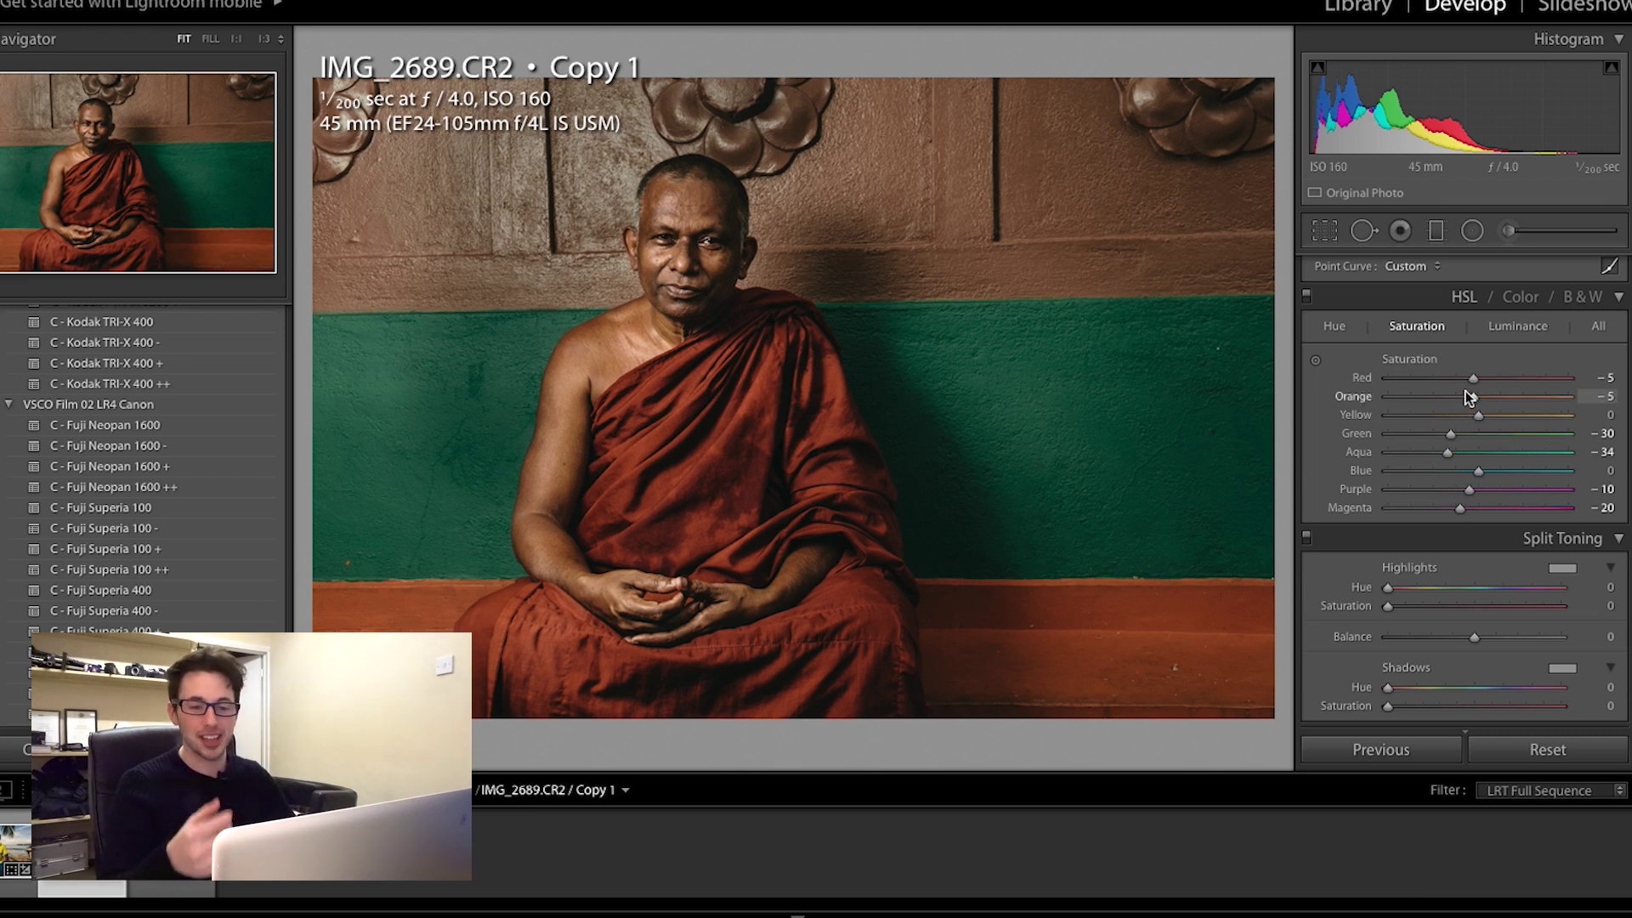
drag(1465, 391, 1334, 435)
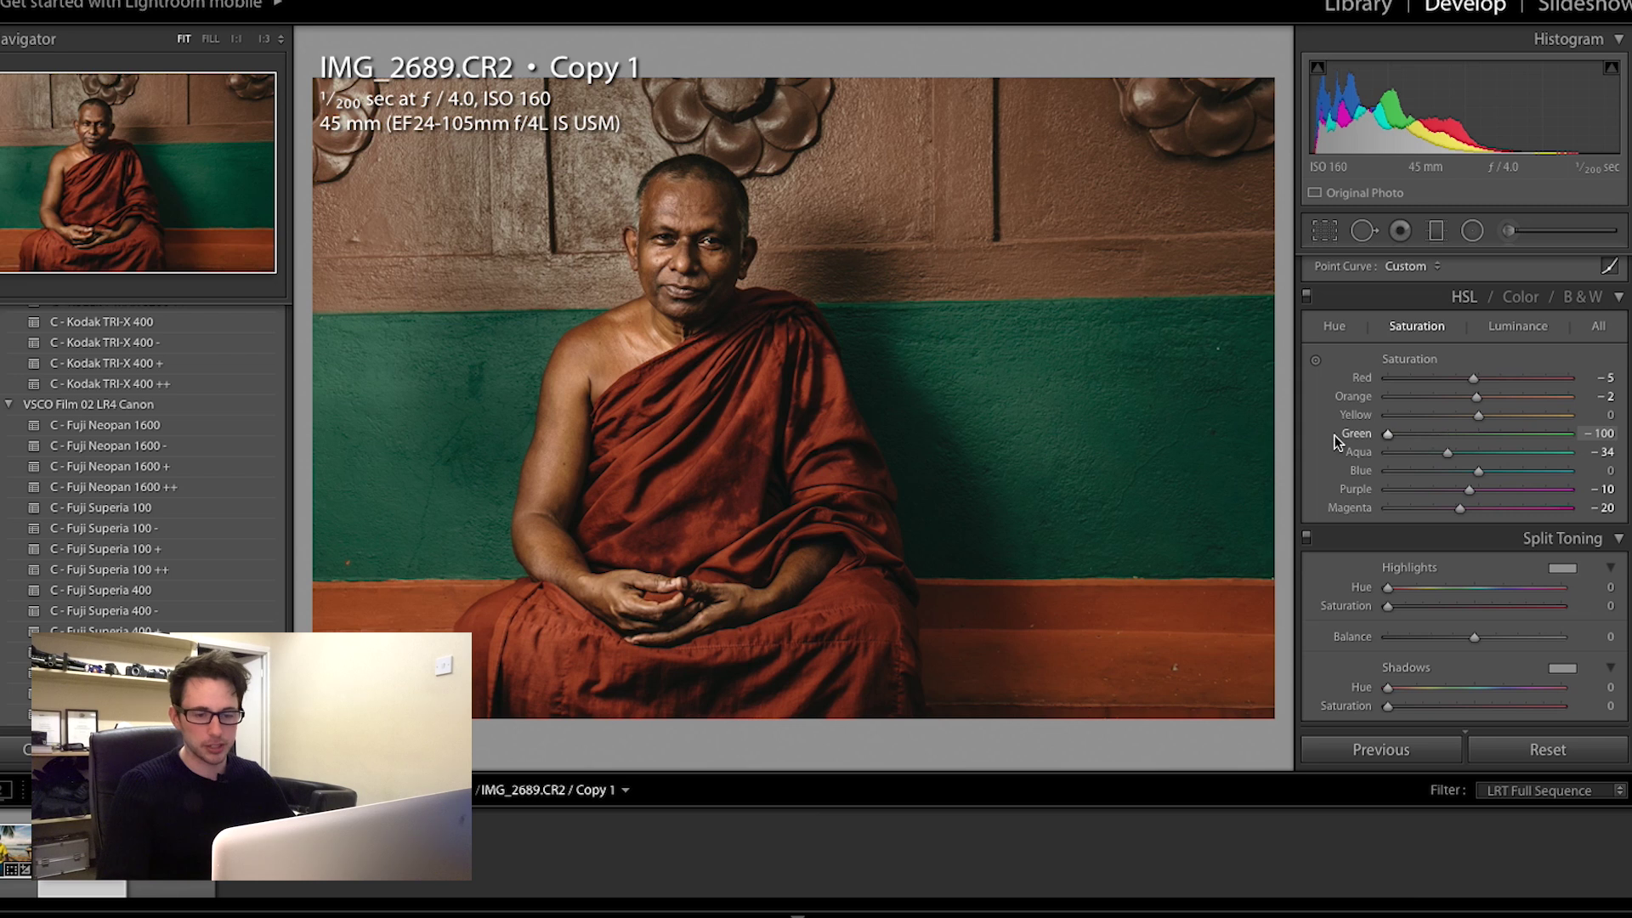
click(1476, 432)
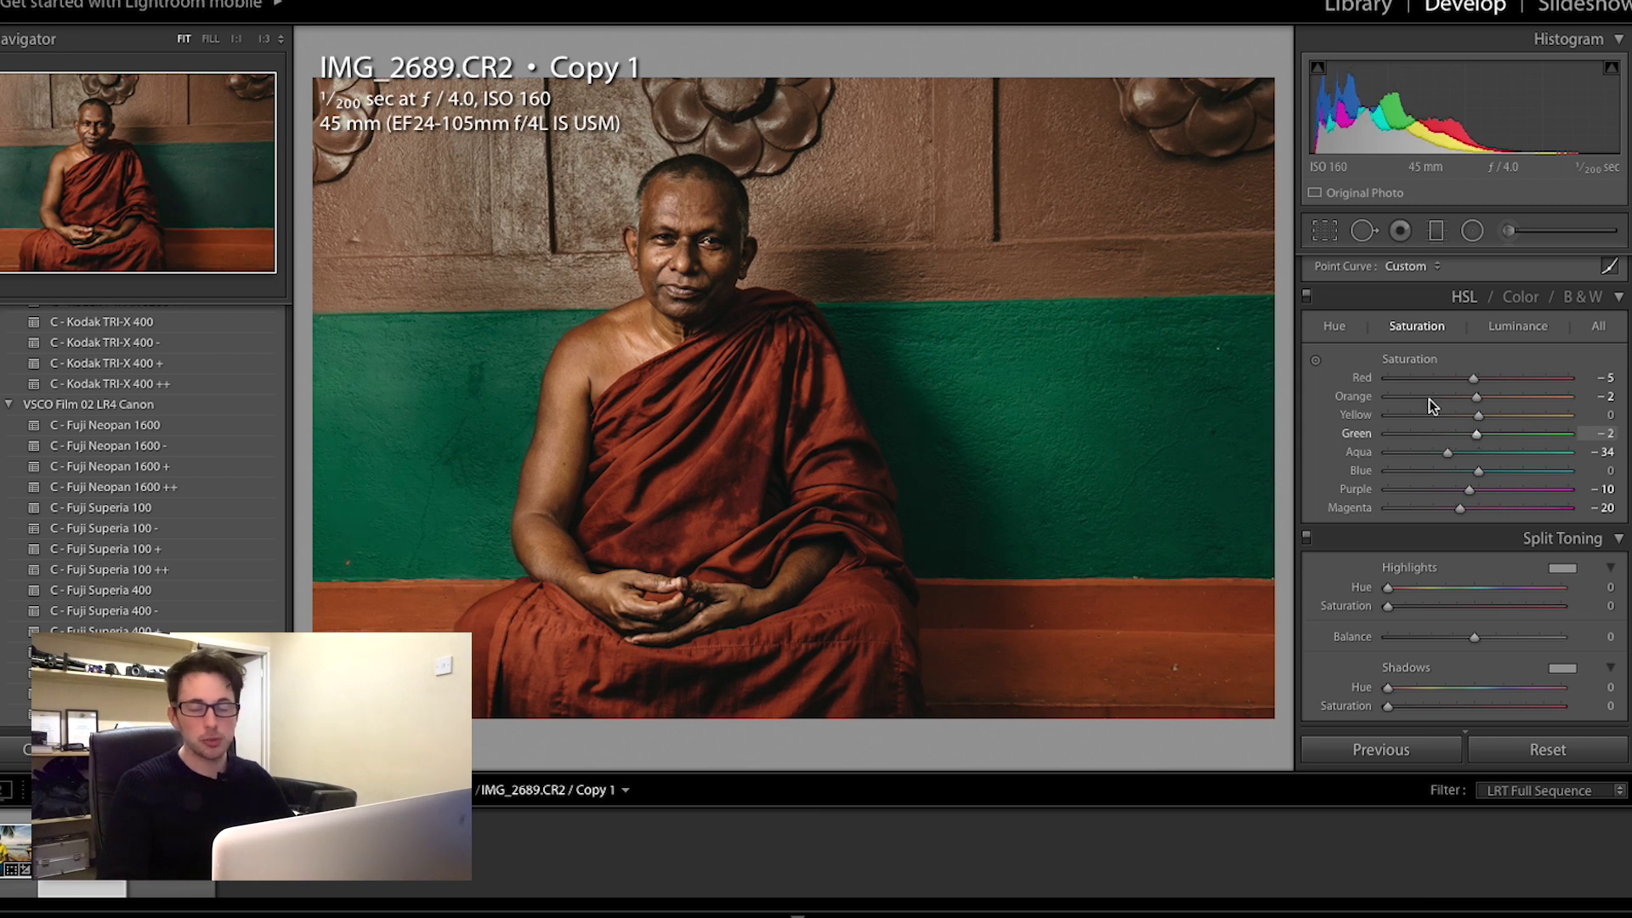
Step: Try the Green hue across its range in HSL and set it to -1
click(1337, 328)
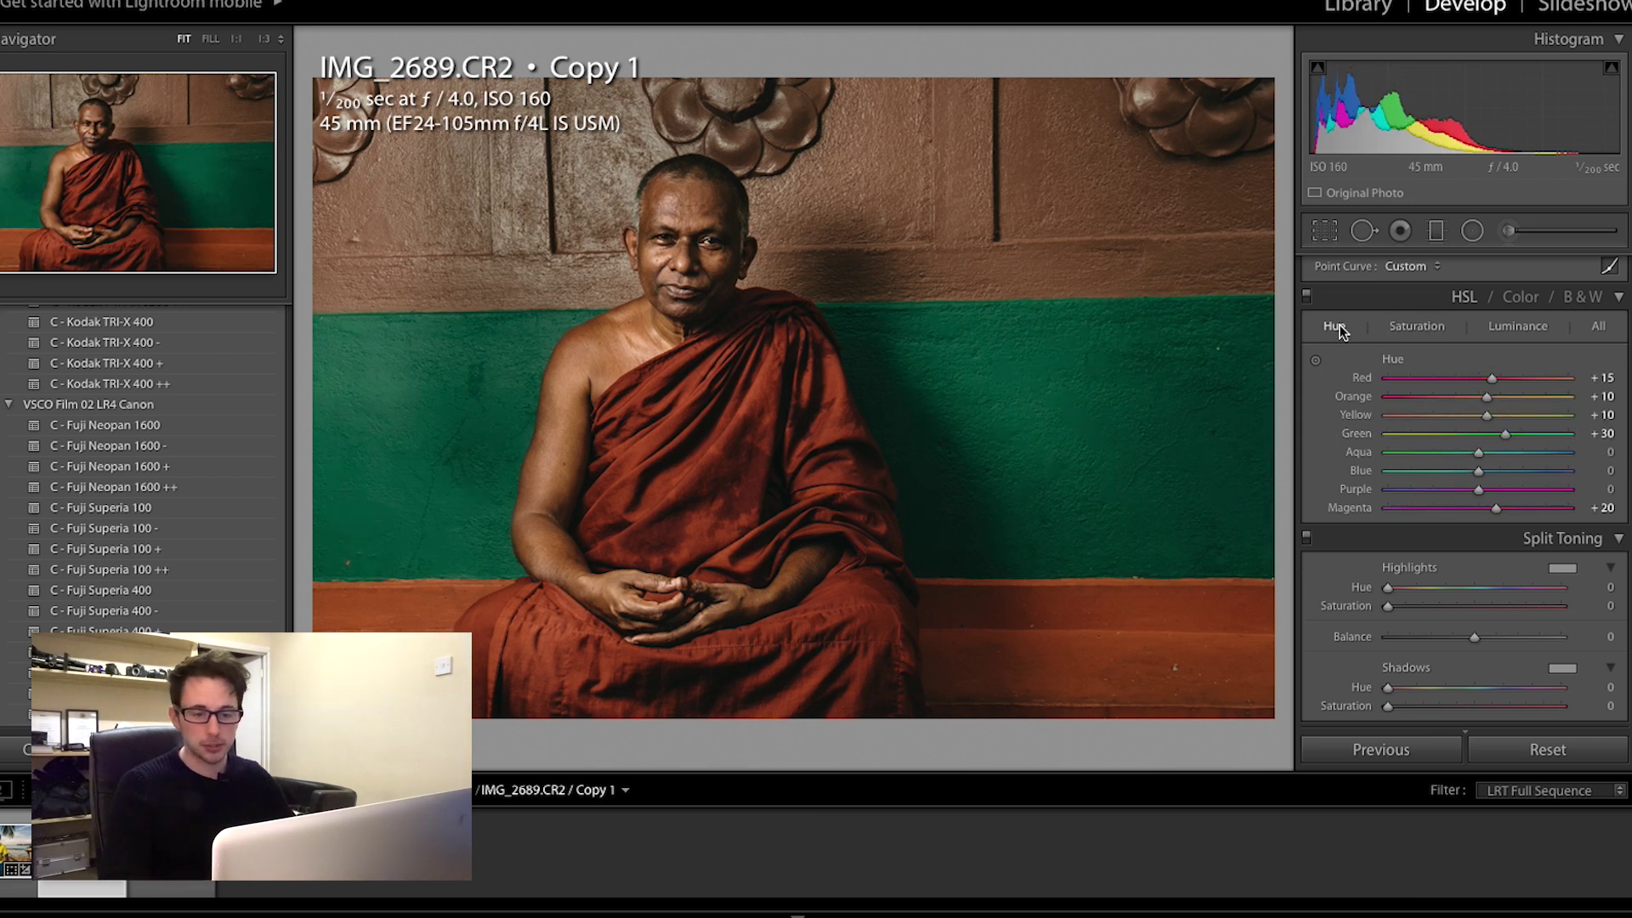
click(1476, 433)
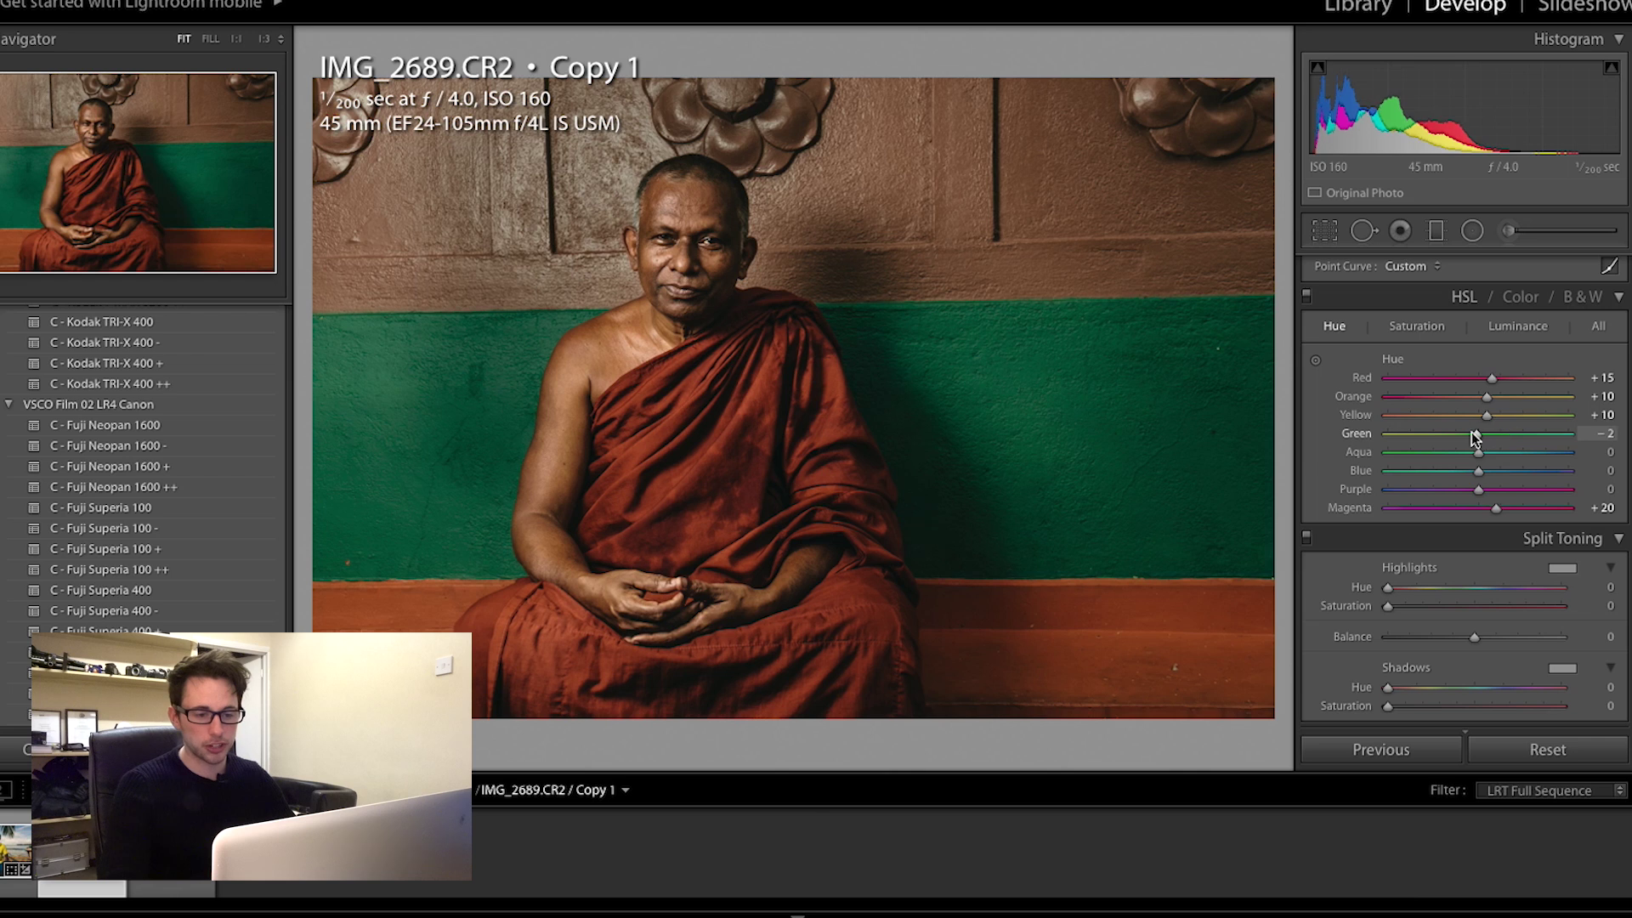
drag(1398, 435, 1594, 436)
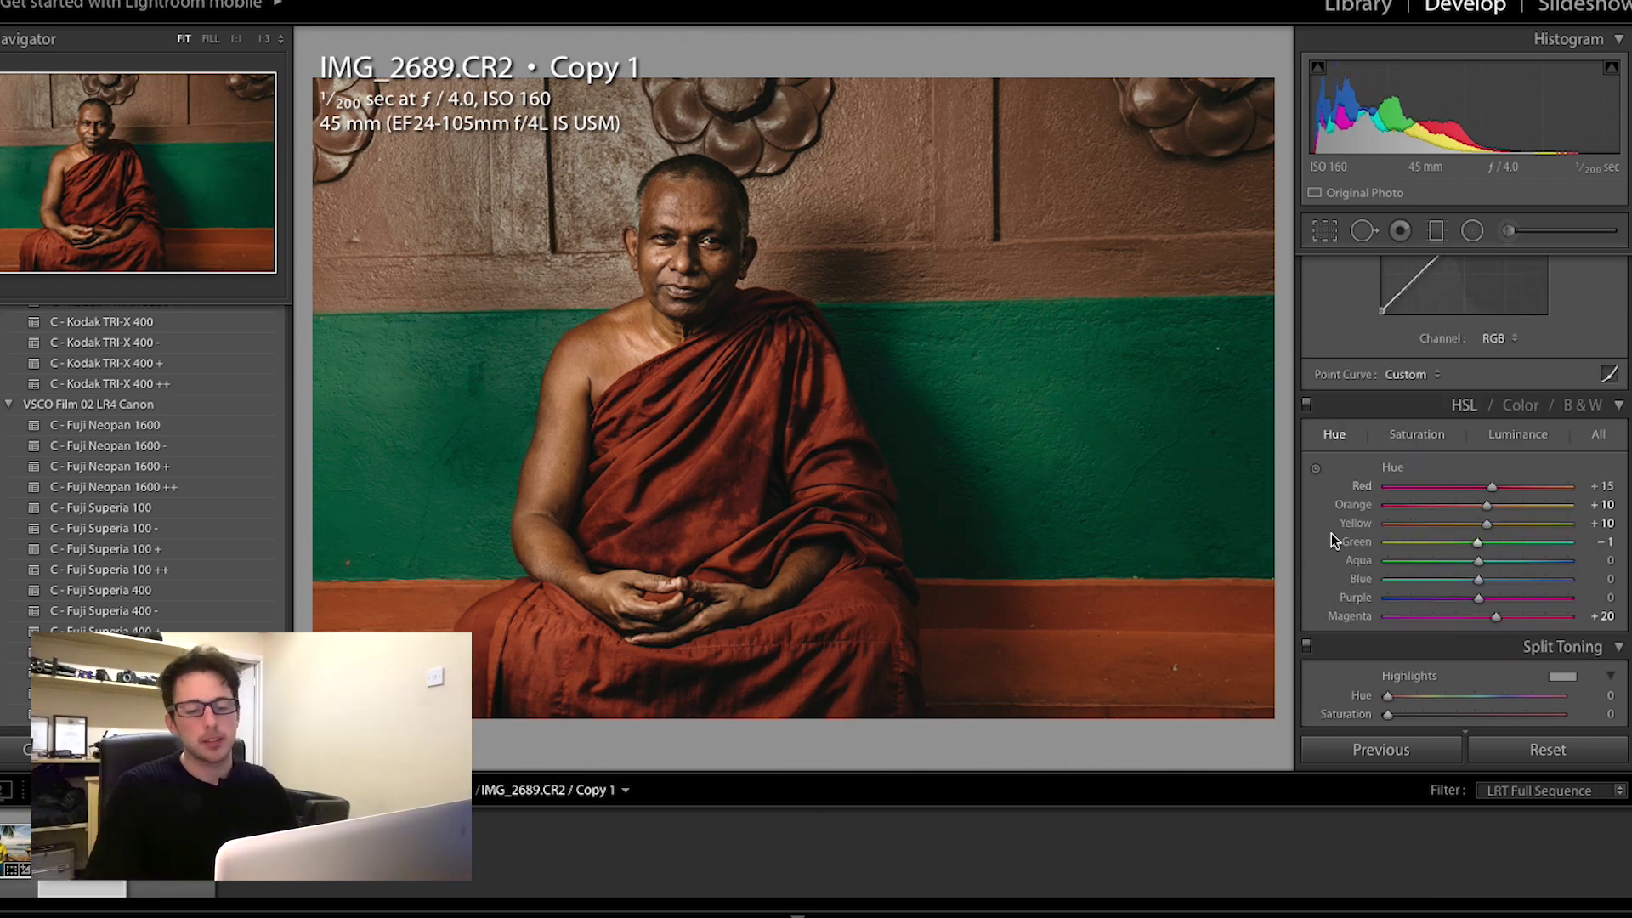
Step: Shift the green wall's hue with the targeted adjustment tool to Green -2 and Aqua -20
click(1313, 478)
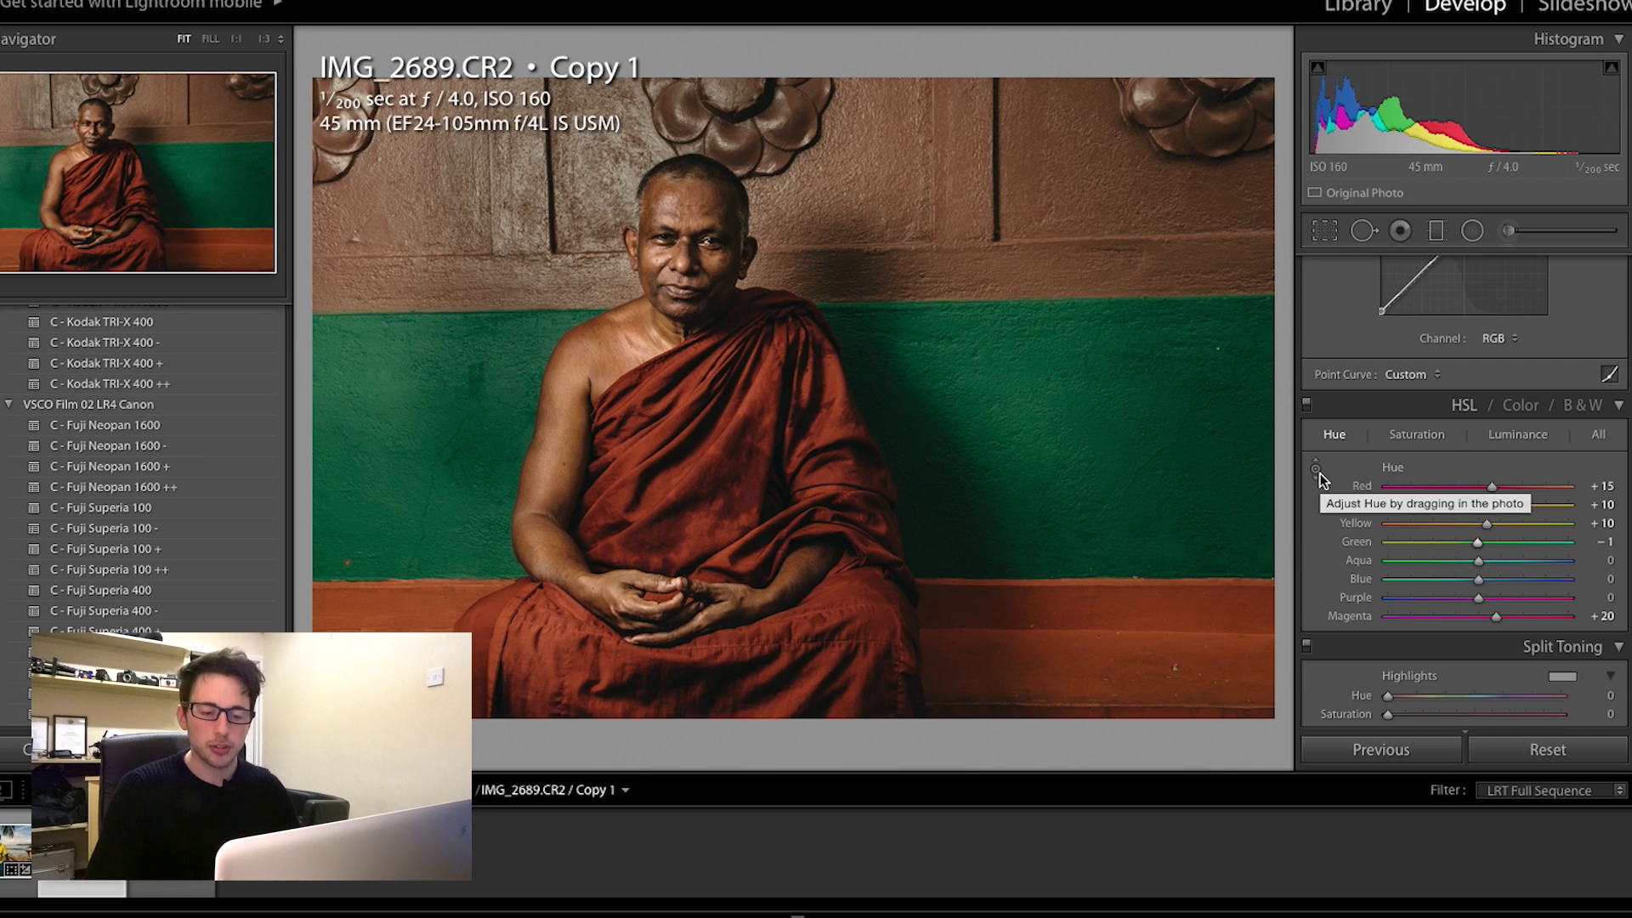
click(1315, 469)
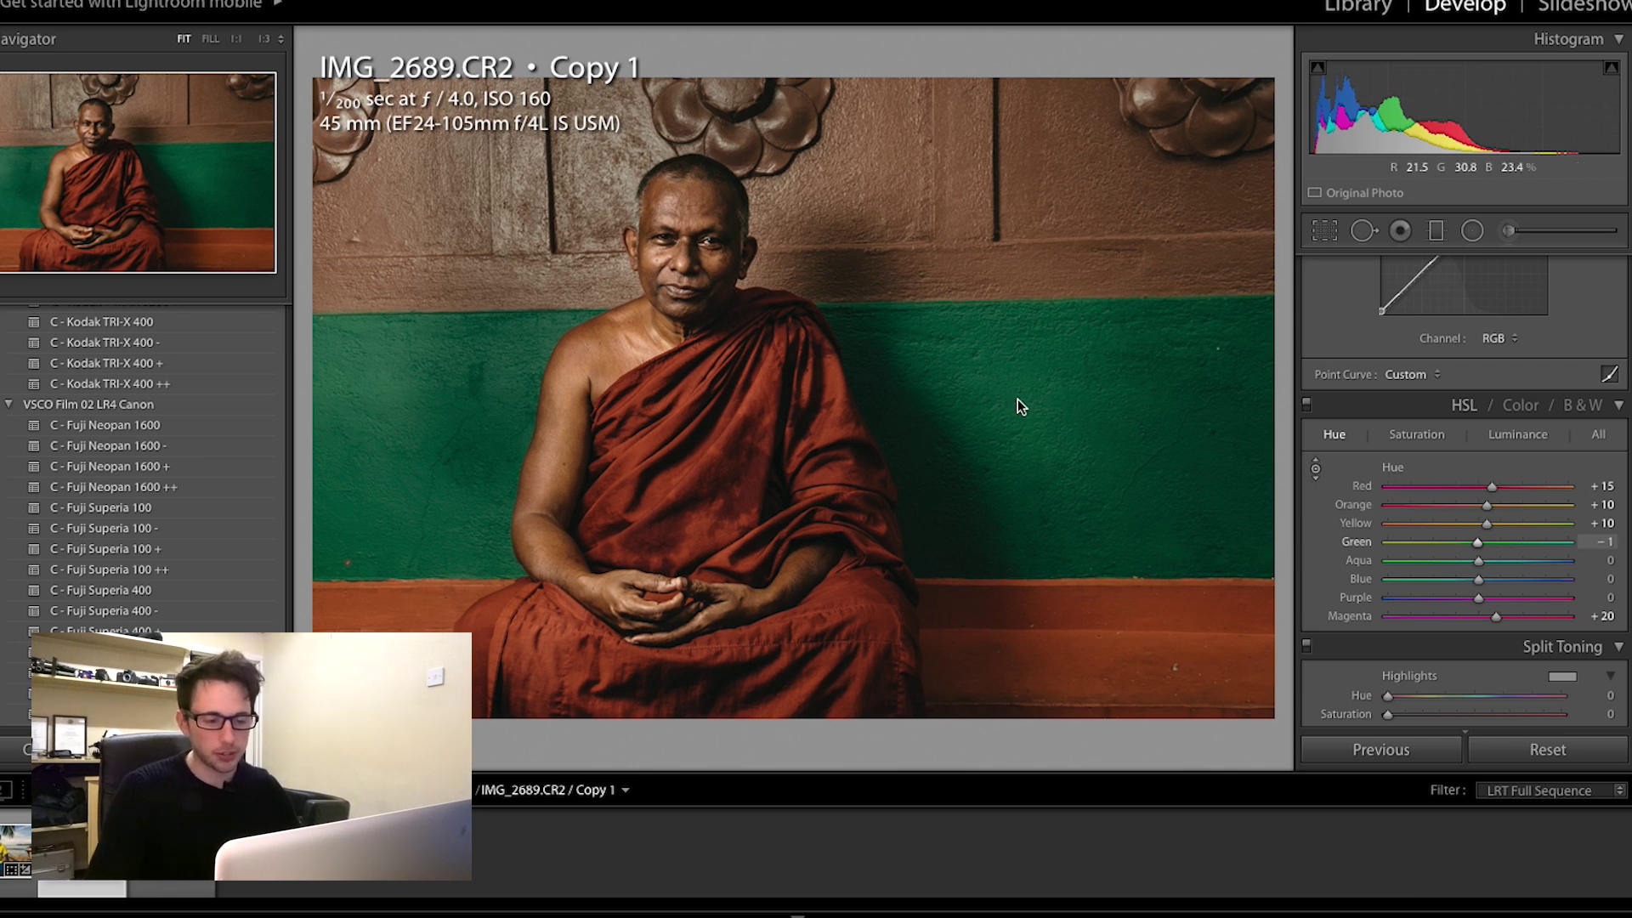
mouse_move(1045, 425)
mouse_down()
mouse_move(1045, 357)
mouse_move(1046, 518)
mouse_move(1045, 444)
mouse_up()
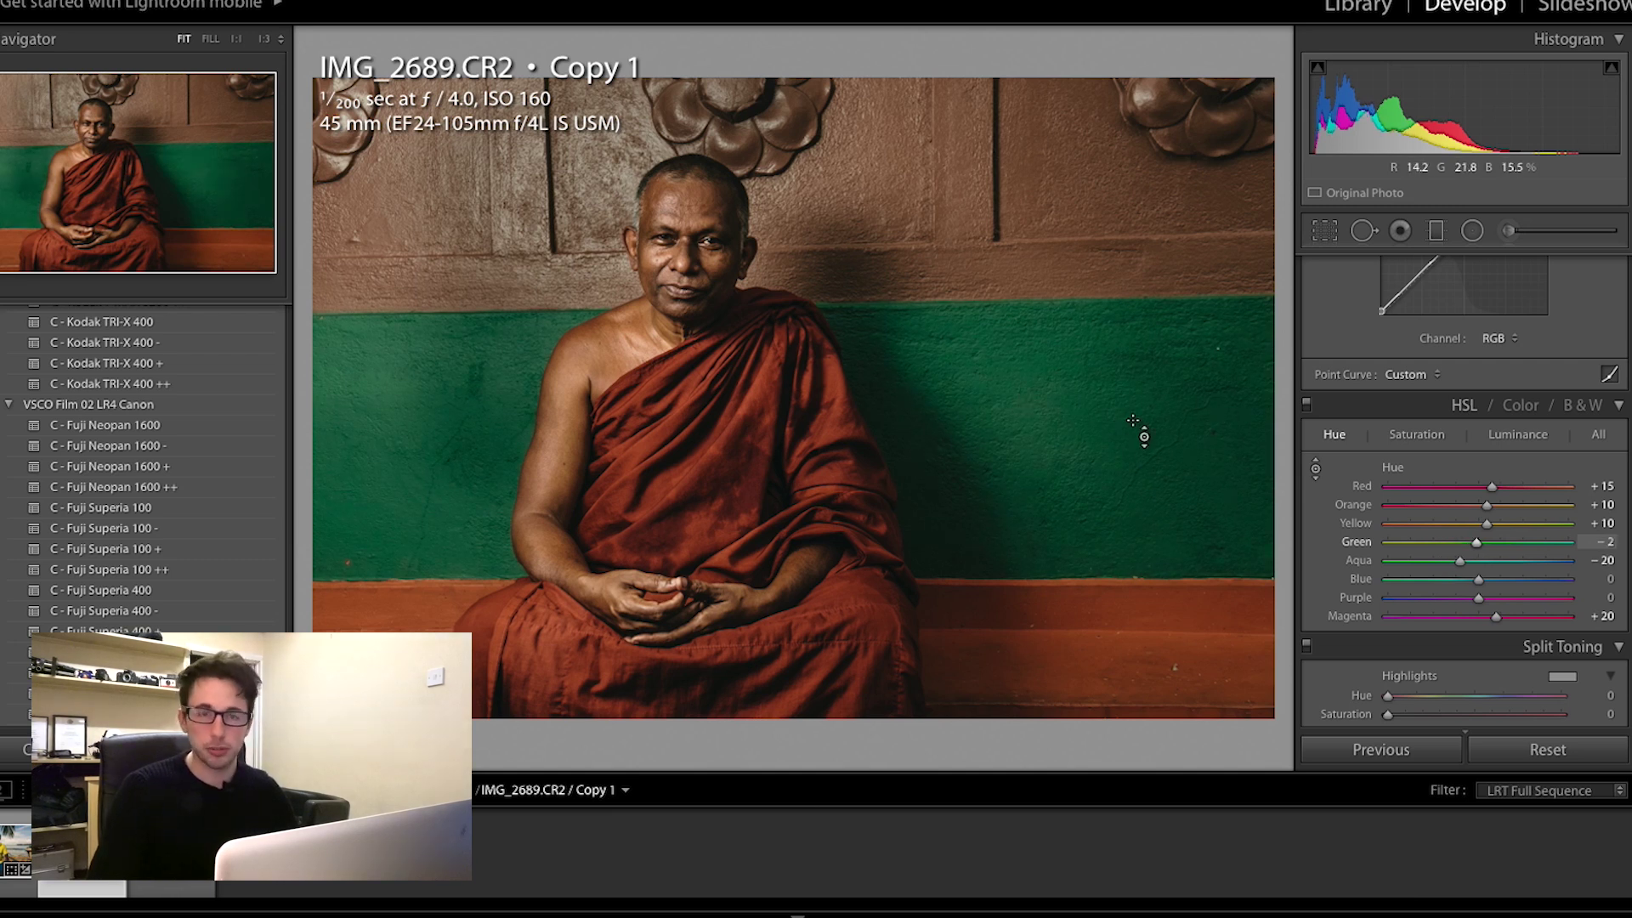
Step: Reduce the green wall's saturation with the targeted adjustment tool to Green -11 and Aqua -43
click(1416, 435)
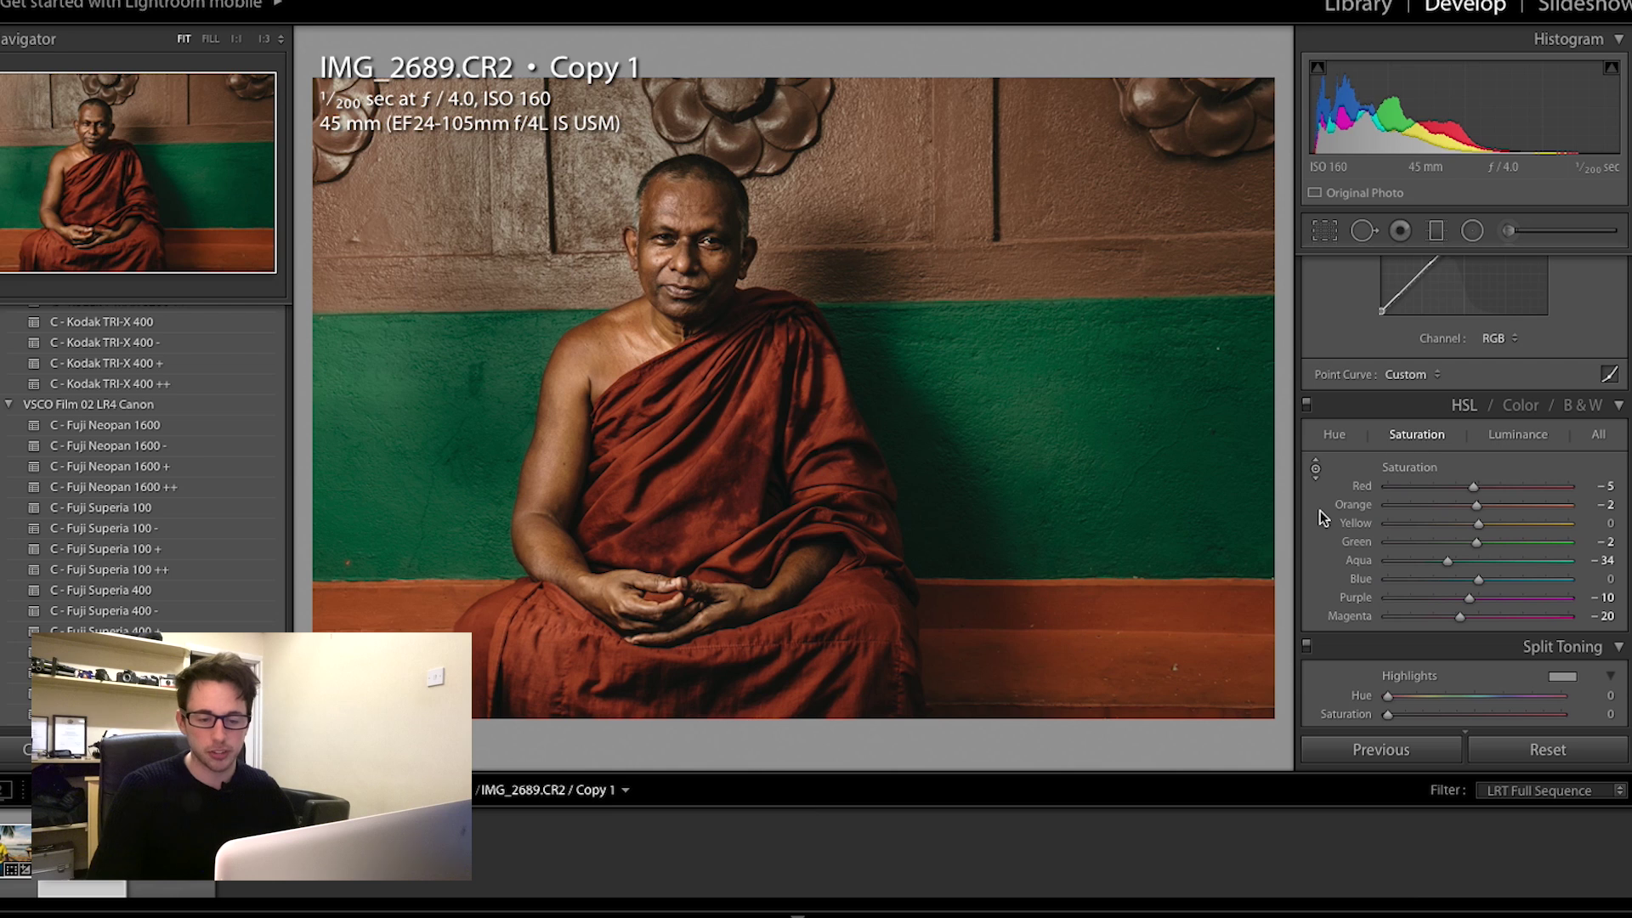
click(1068, 411)
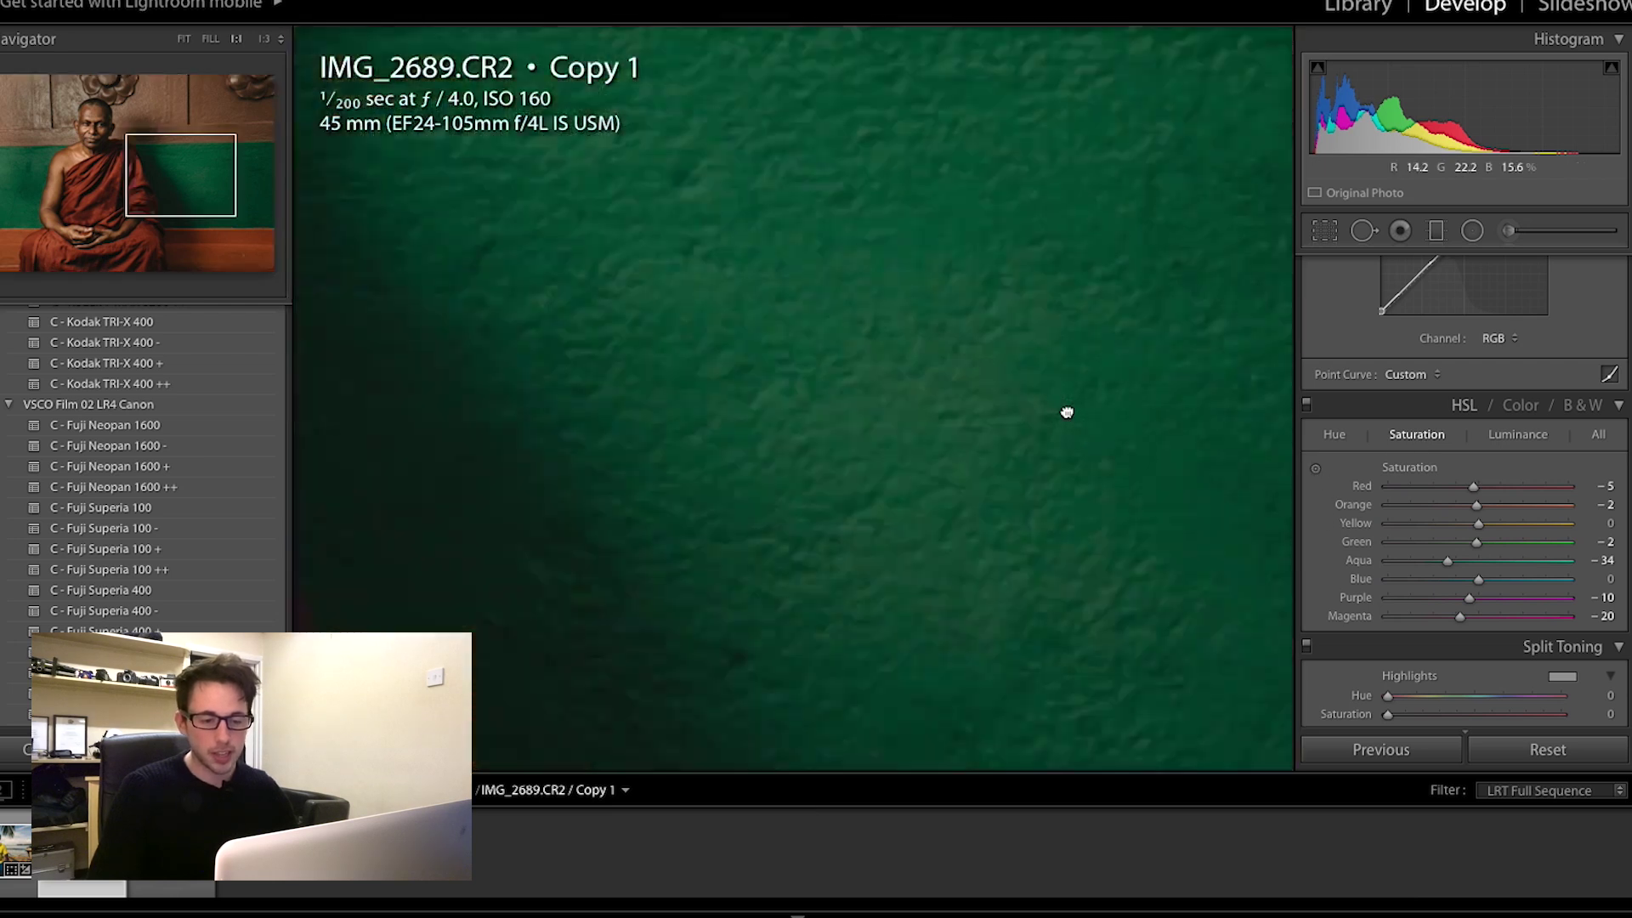
click(1066, 422)
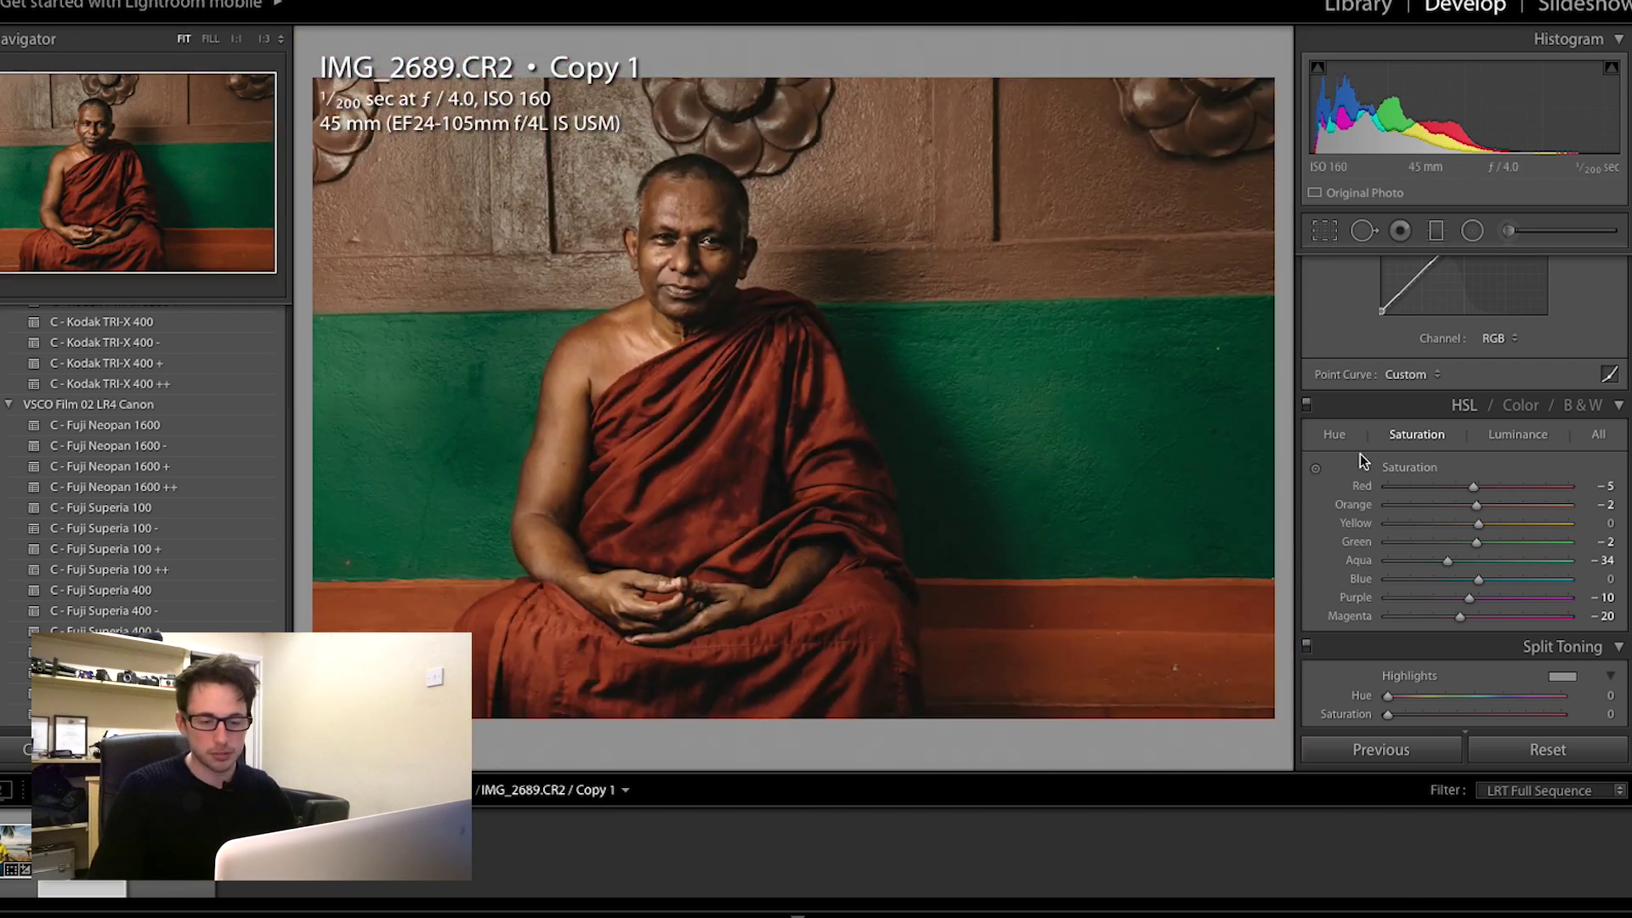
click(1317, 469)
mouse_move(1066, 422)
mouse_down()
mouse_move(1066, 472)
mouse_move(1066, 428)
mouse_up()
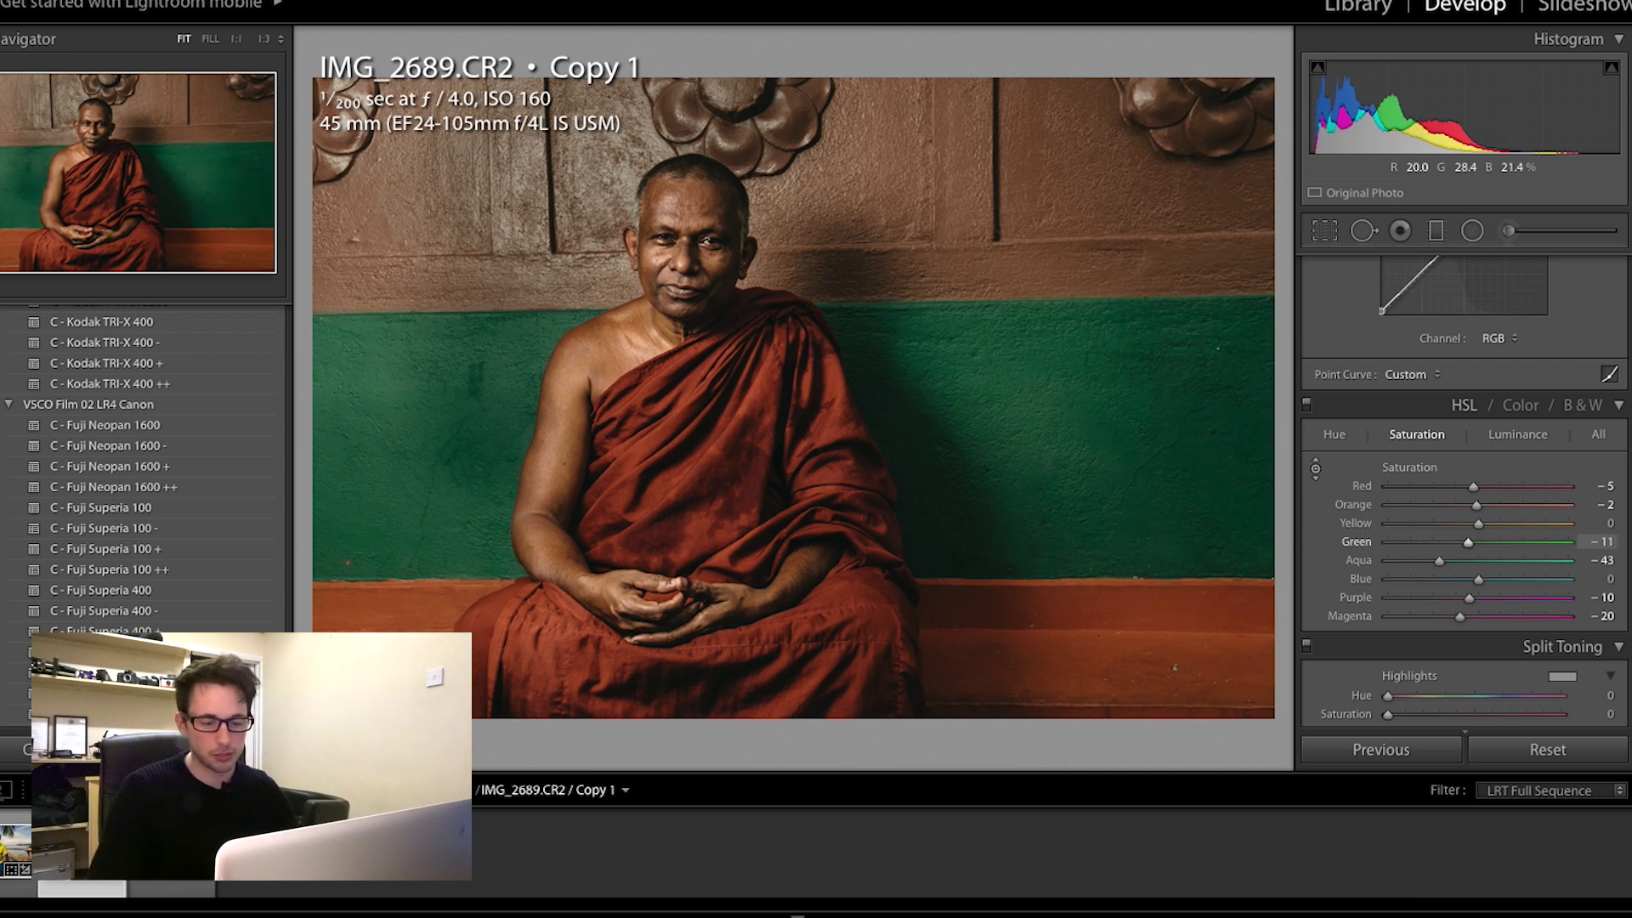
Step: Tint the highlights in Split Toning with Hue 68 and Saturation 14
scroll(1567, 424, down, 3)
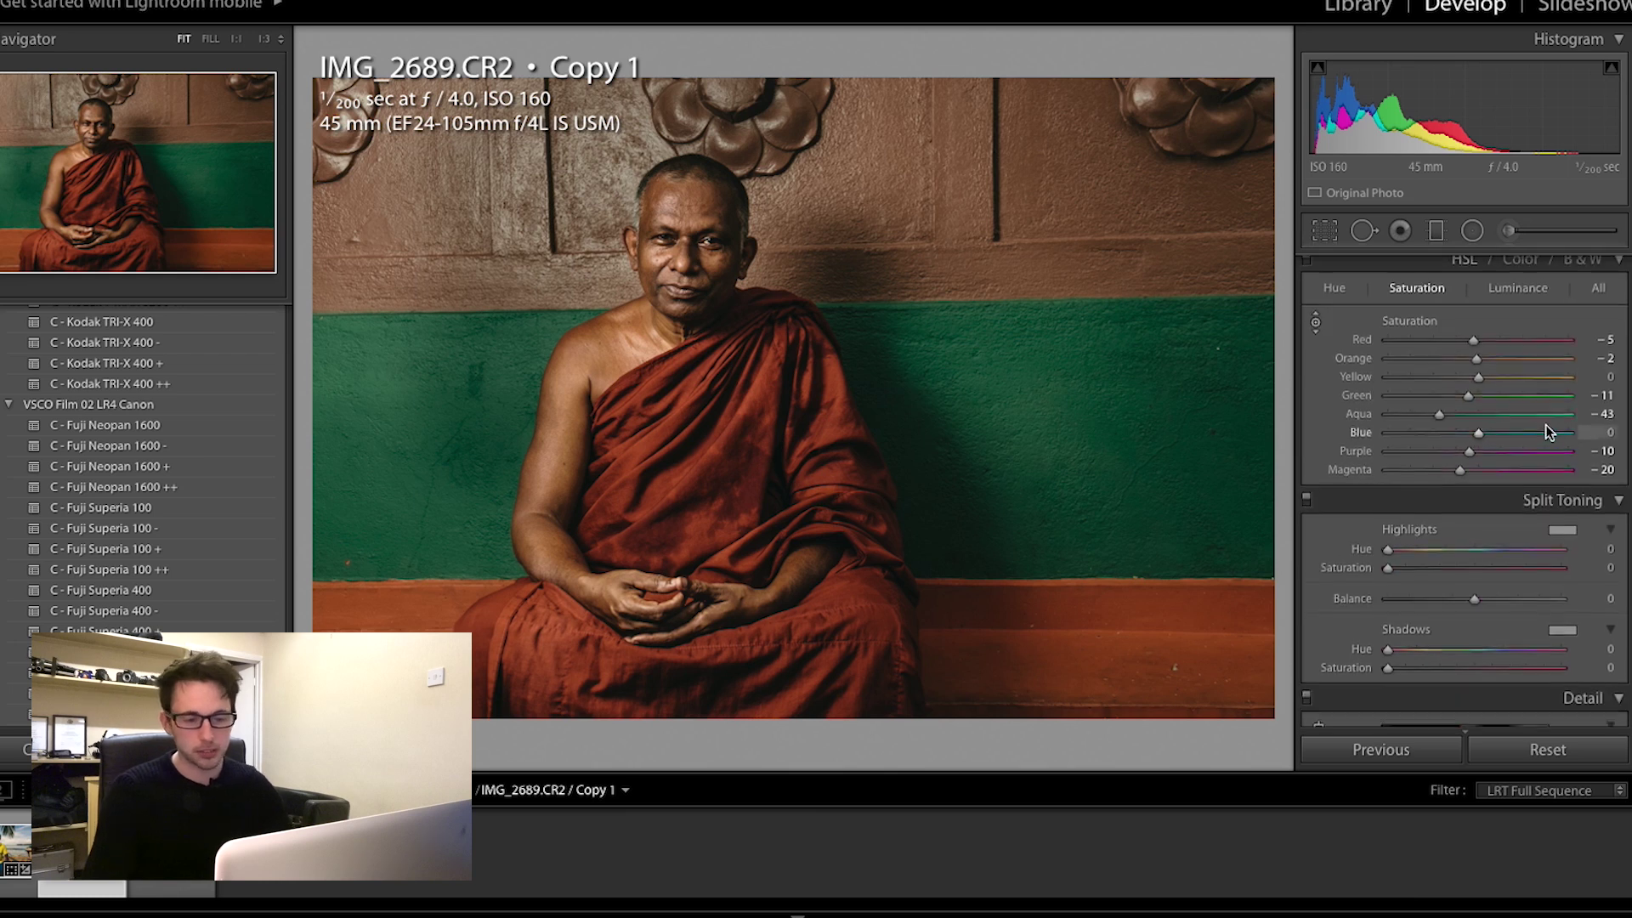
scroll(1545, 424, down, 1)
click(1560, 466)
mouse_move(1226, 538)
mouse_down()
mouse_move(1204, 554)
mouse_move(1256, 541)
mouse_move(1232, 537)
mouse_move(1227, 558)
mouse_up()
drag(1218, 572, 1212, 546)
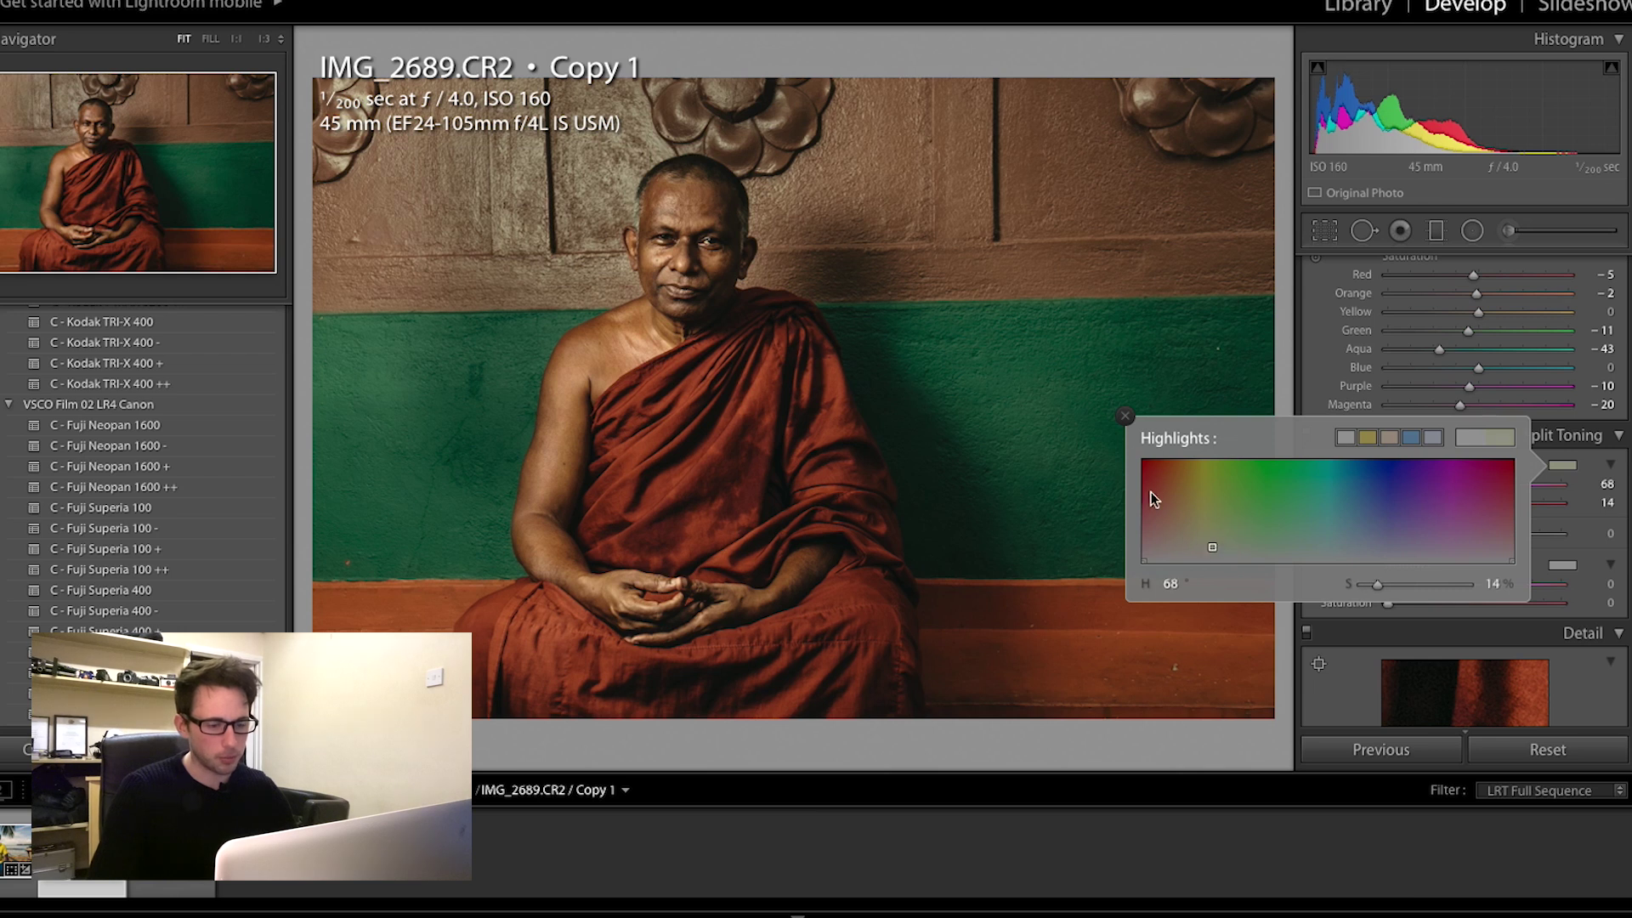
click(1126, 416)
Step: Tint the shadows in Split Toning with Hue 52 and Saturation 6
click(1562, 570)
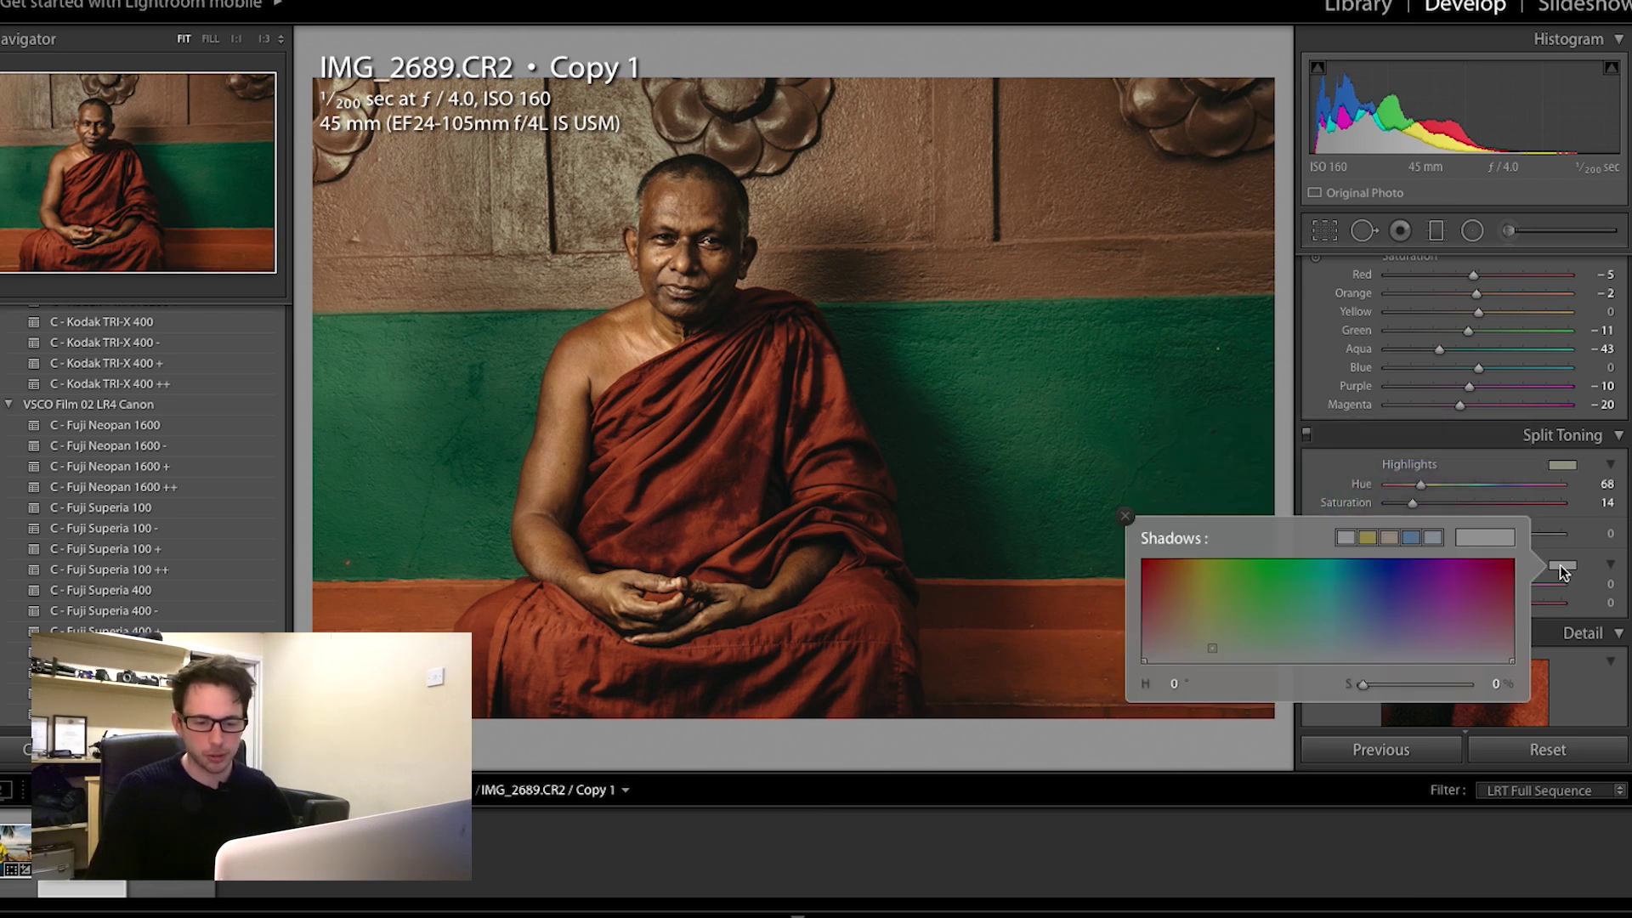
mouse_move(1275, 627)
mouse_down()
mouse_move(1382, 649)
mouse_move(1367, 667)
mouse_move(1238, 659)
mouse_move(1221, 638)
mouse_move(1192, 668)
mouse_move(1195, 654)
mouse_up()
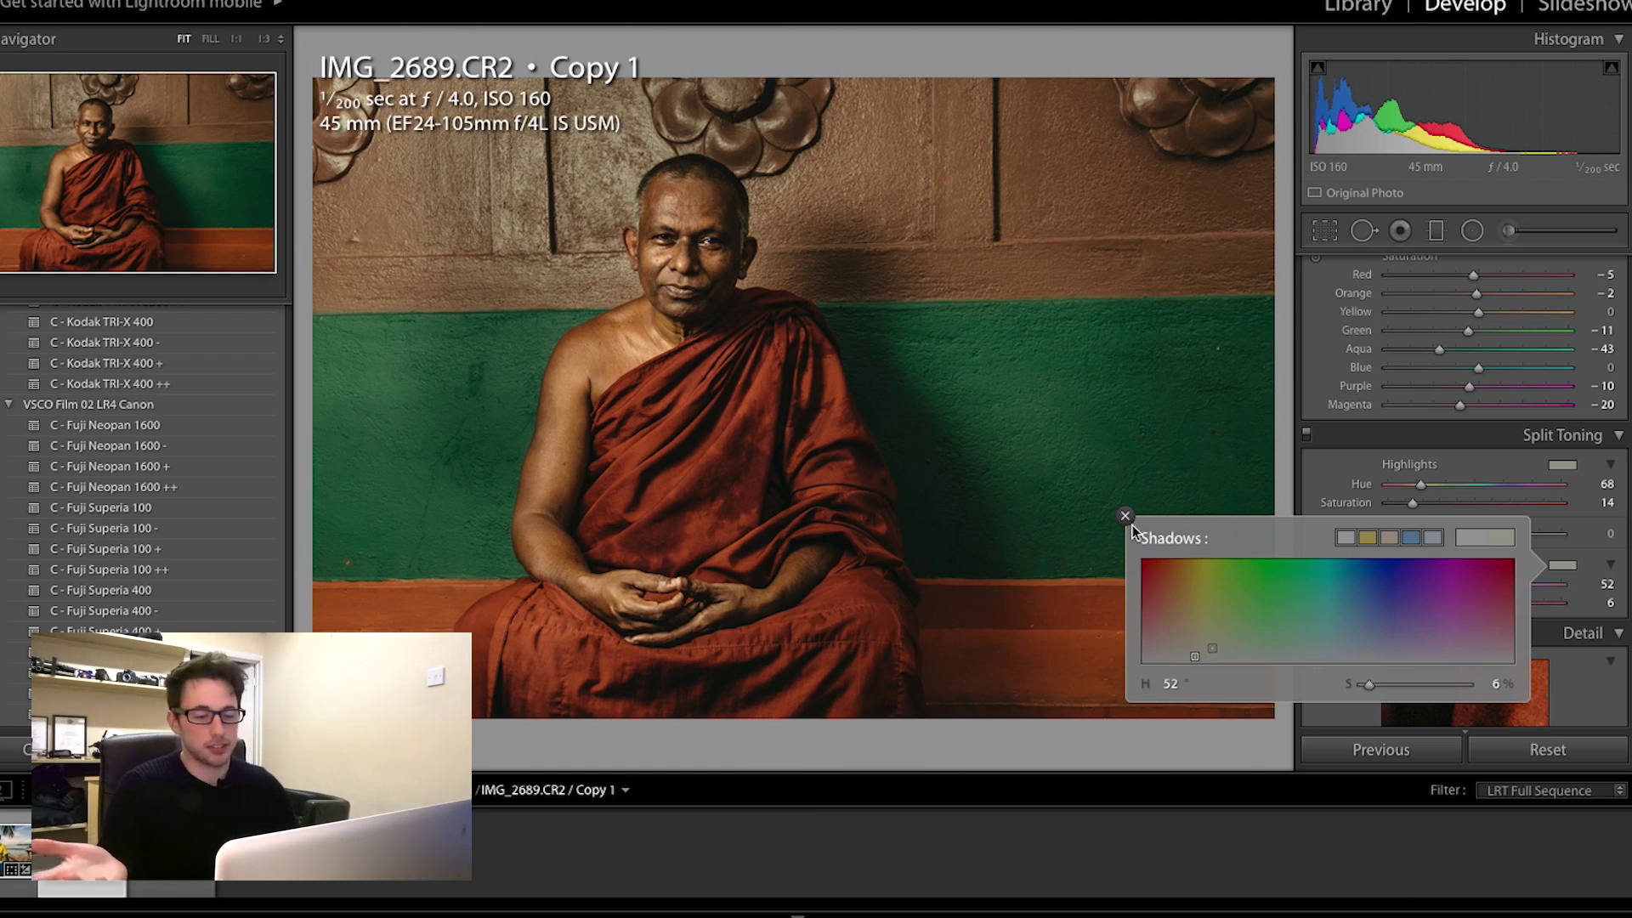
click(1127, 517)
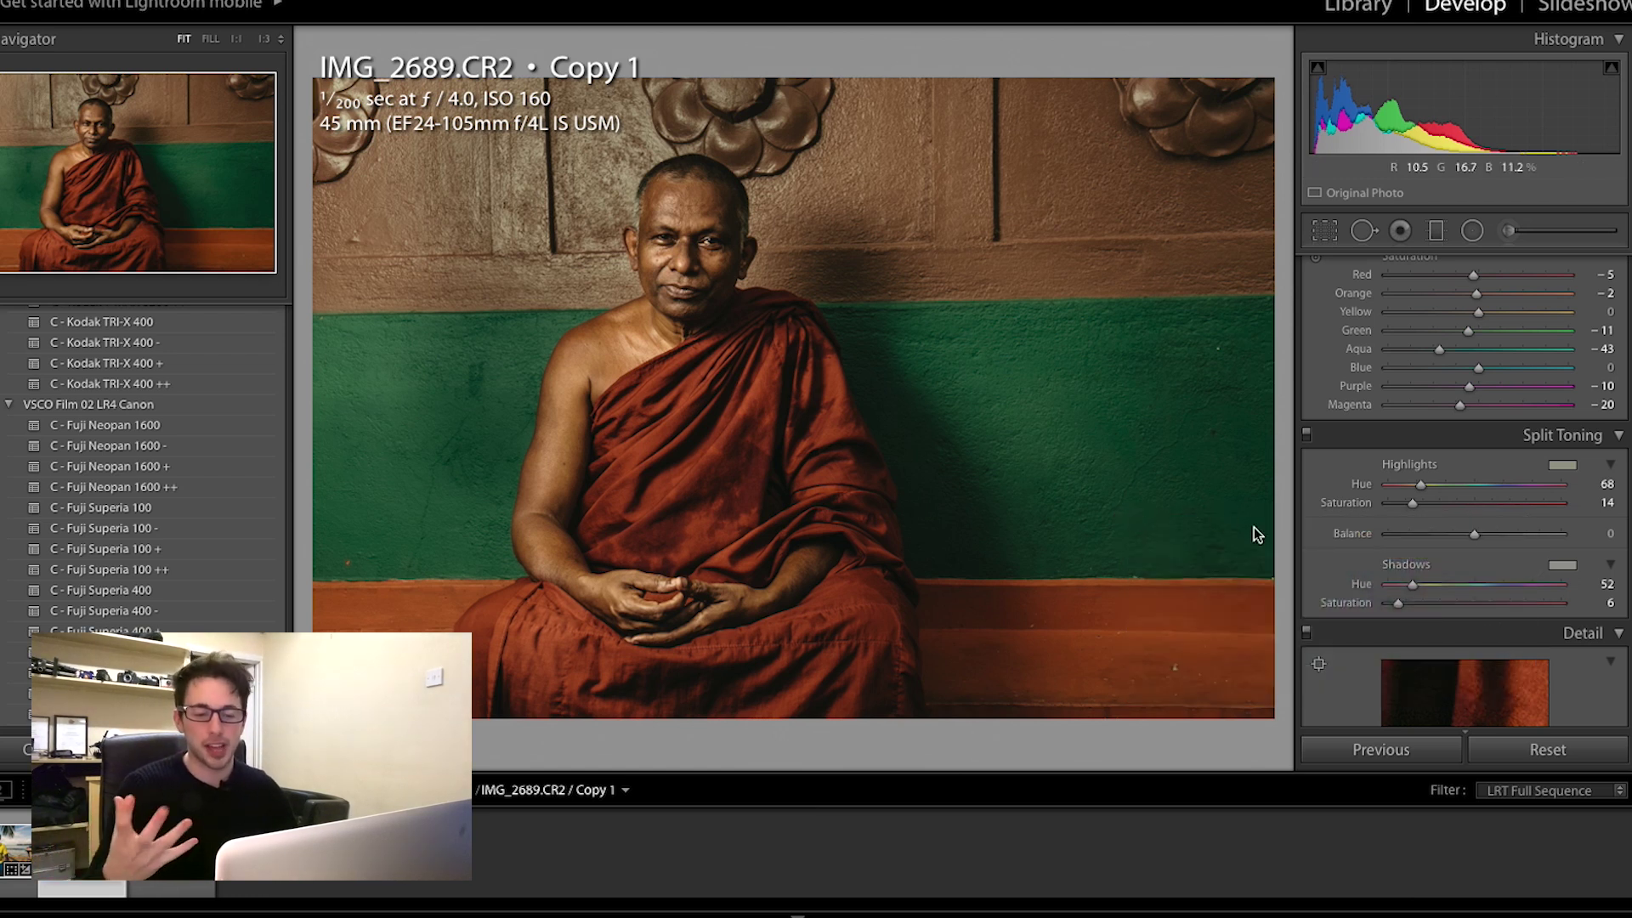
Step: Review the photo's Split Toning, Detail, Lens Corrections, HSL, Basic and Tone Curve settings
scroll(1418, 508, down, 3)
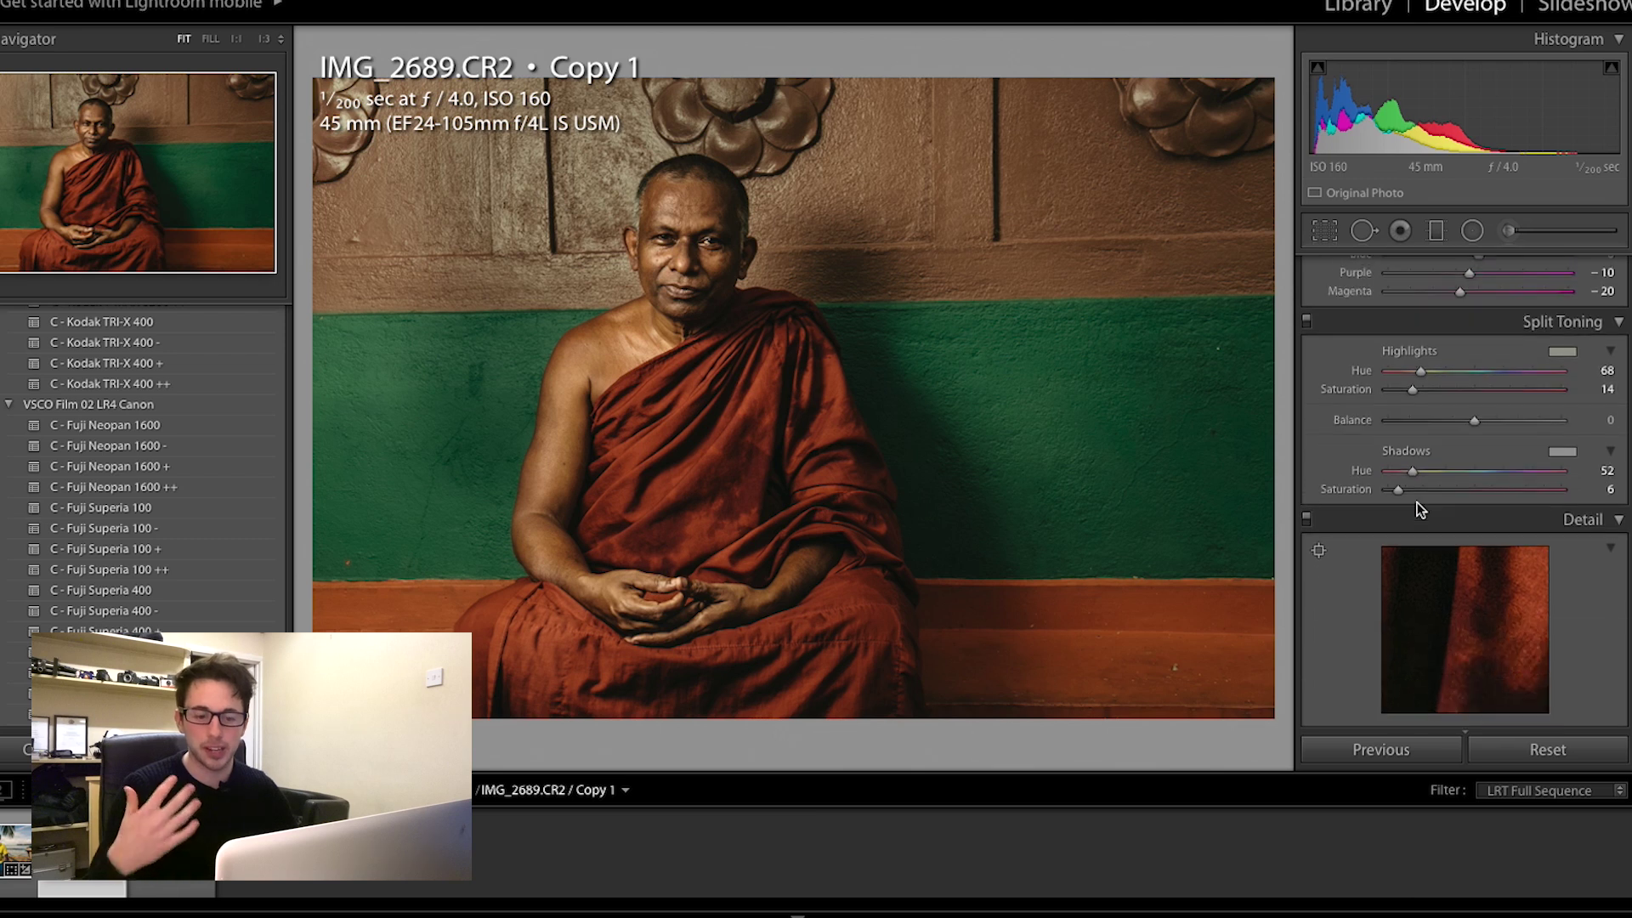
scroll(1418, 508, down, 2)
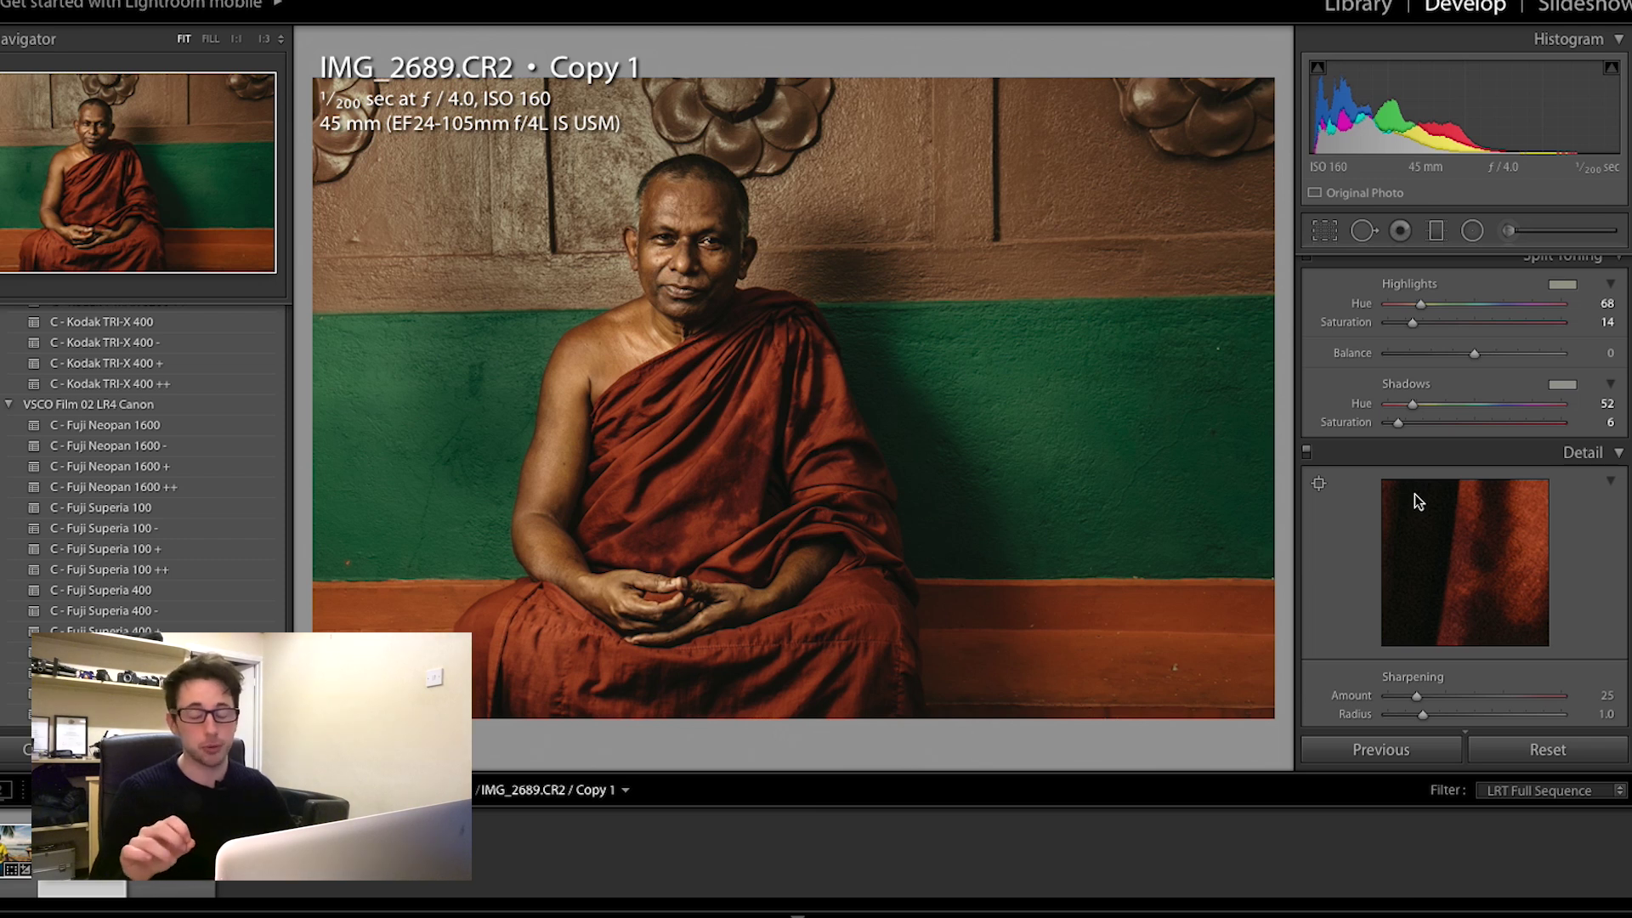
scroll(1414, 493, down, 7)
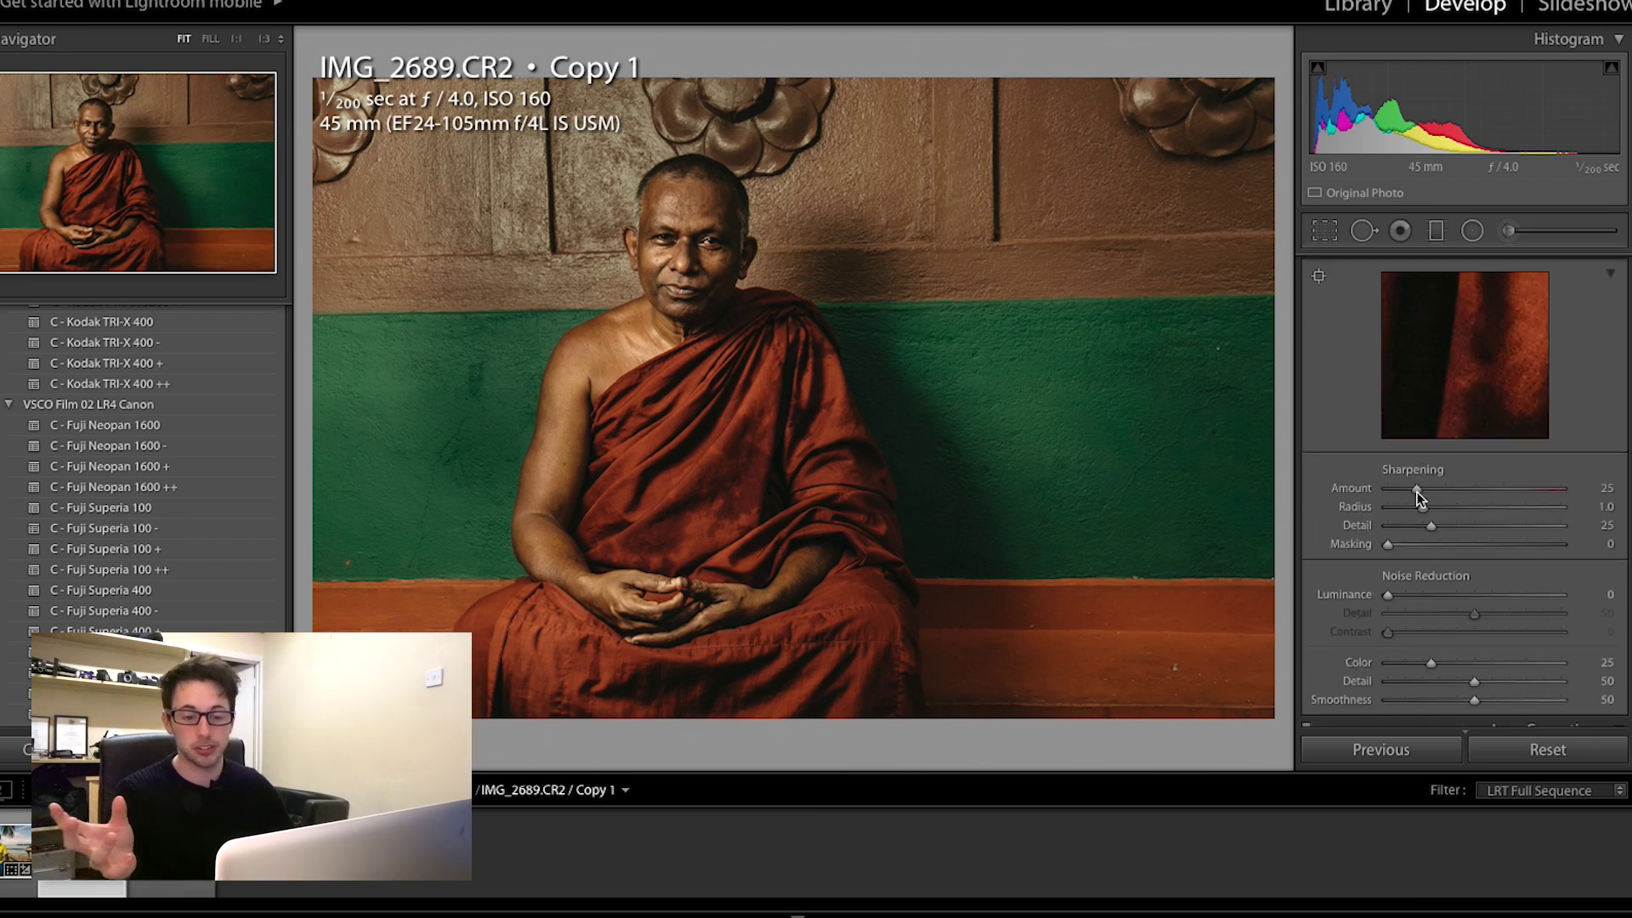
scroll(1425, 493, down, 5)
scroll(1425, 493, up, 4)
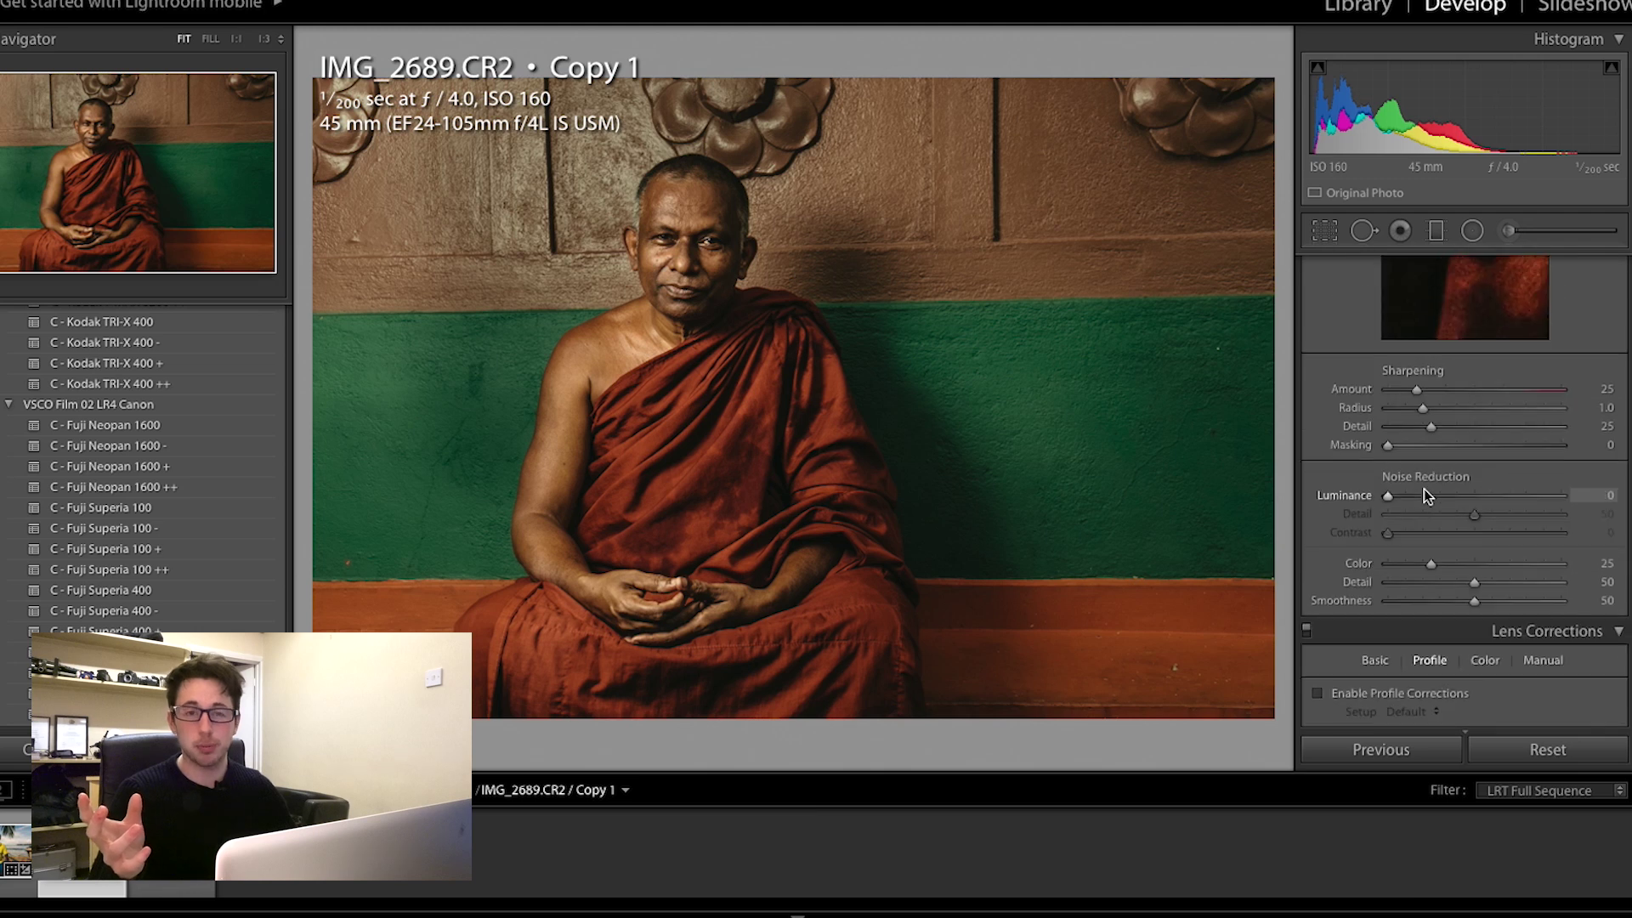
scroll(1424, 493, up, 10)
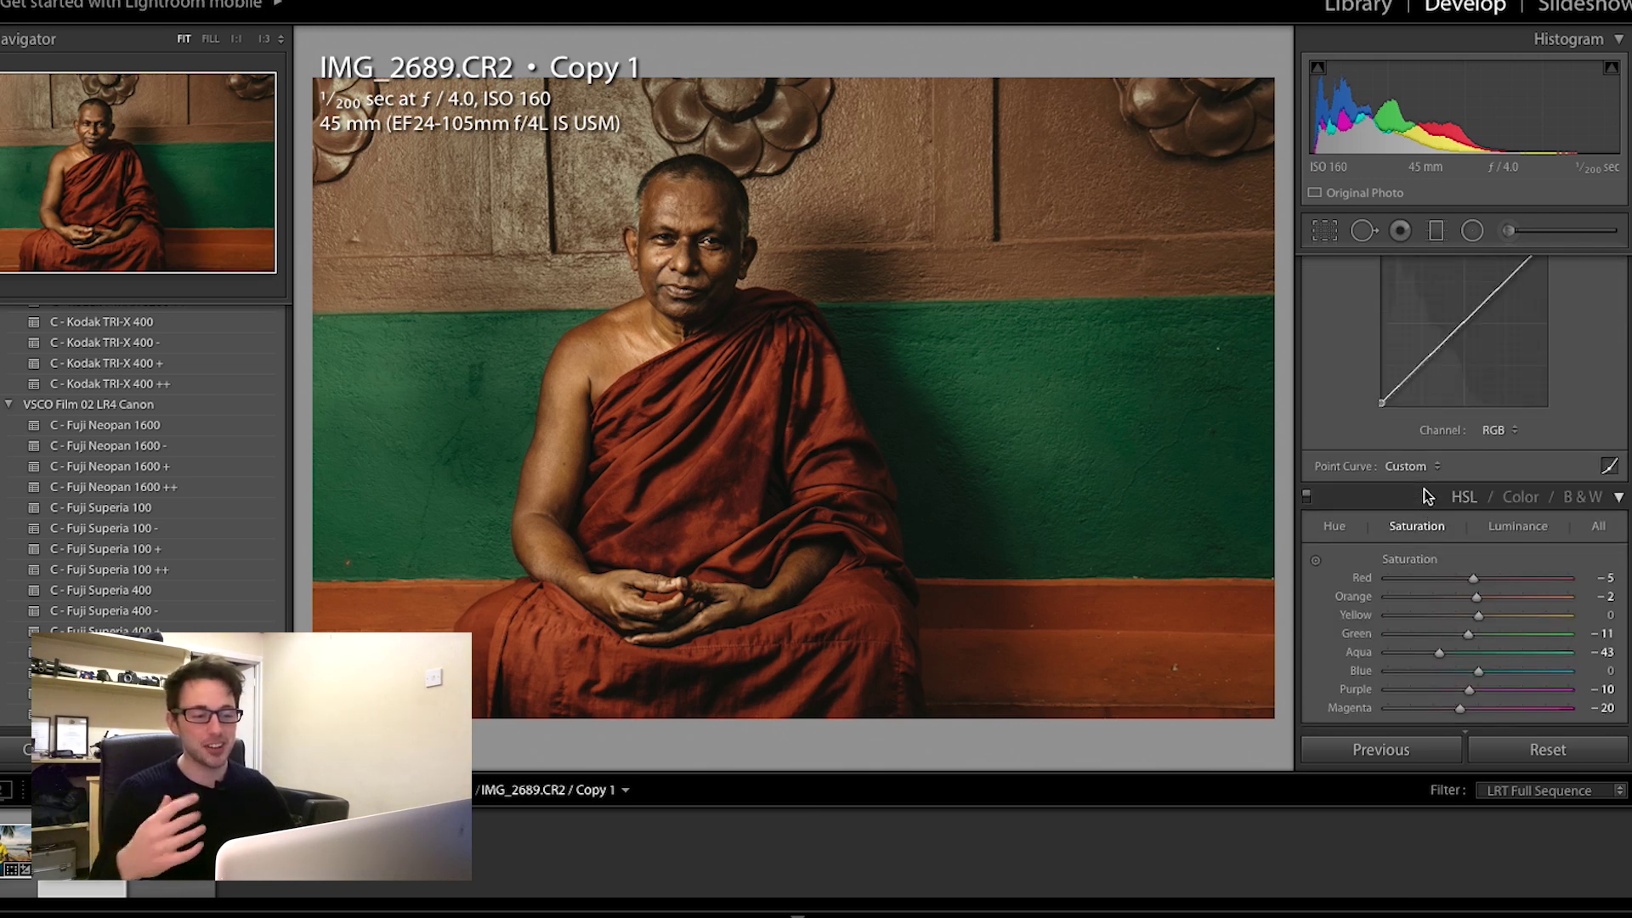
scroll(1425, 492, up, 8)
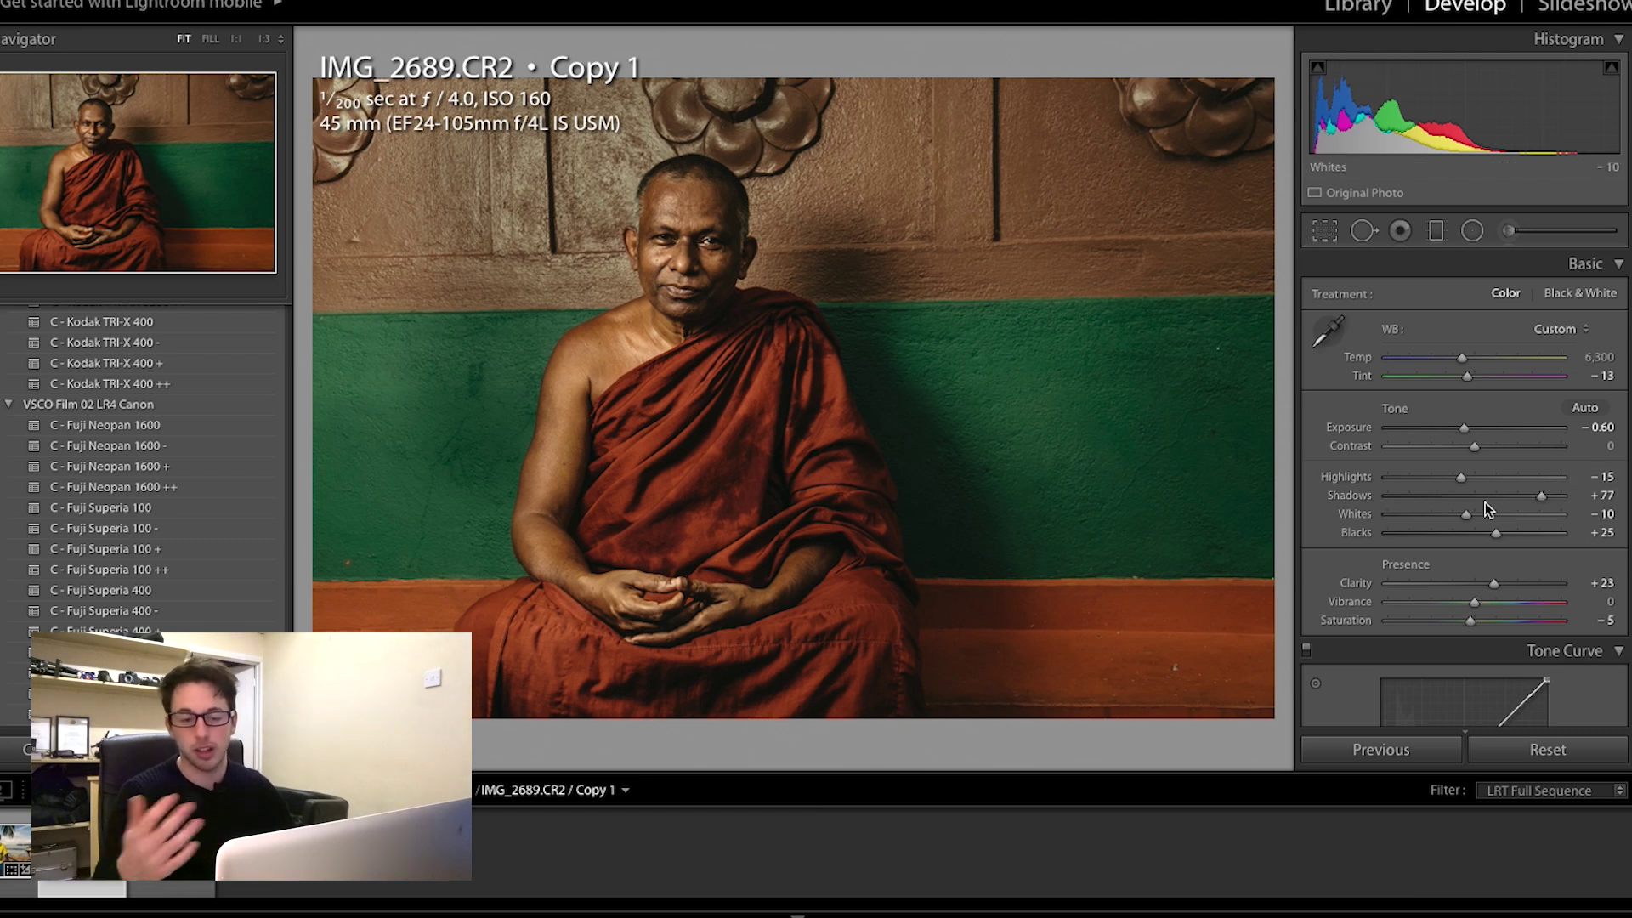
scroll(1480, 509, down, 4)
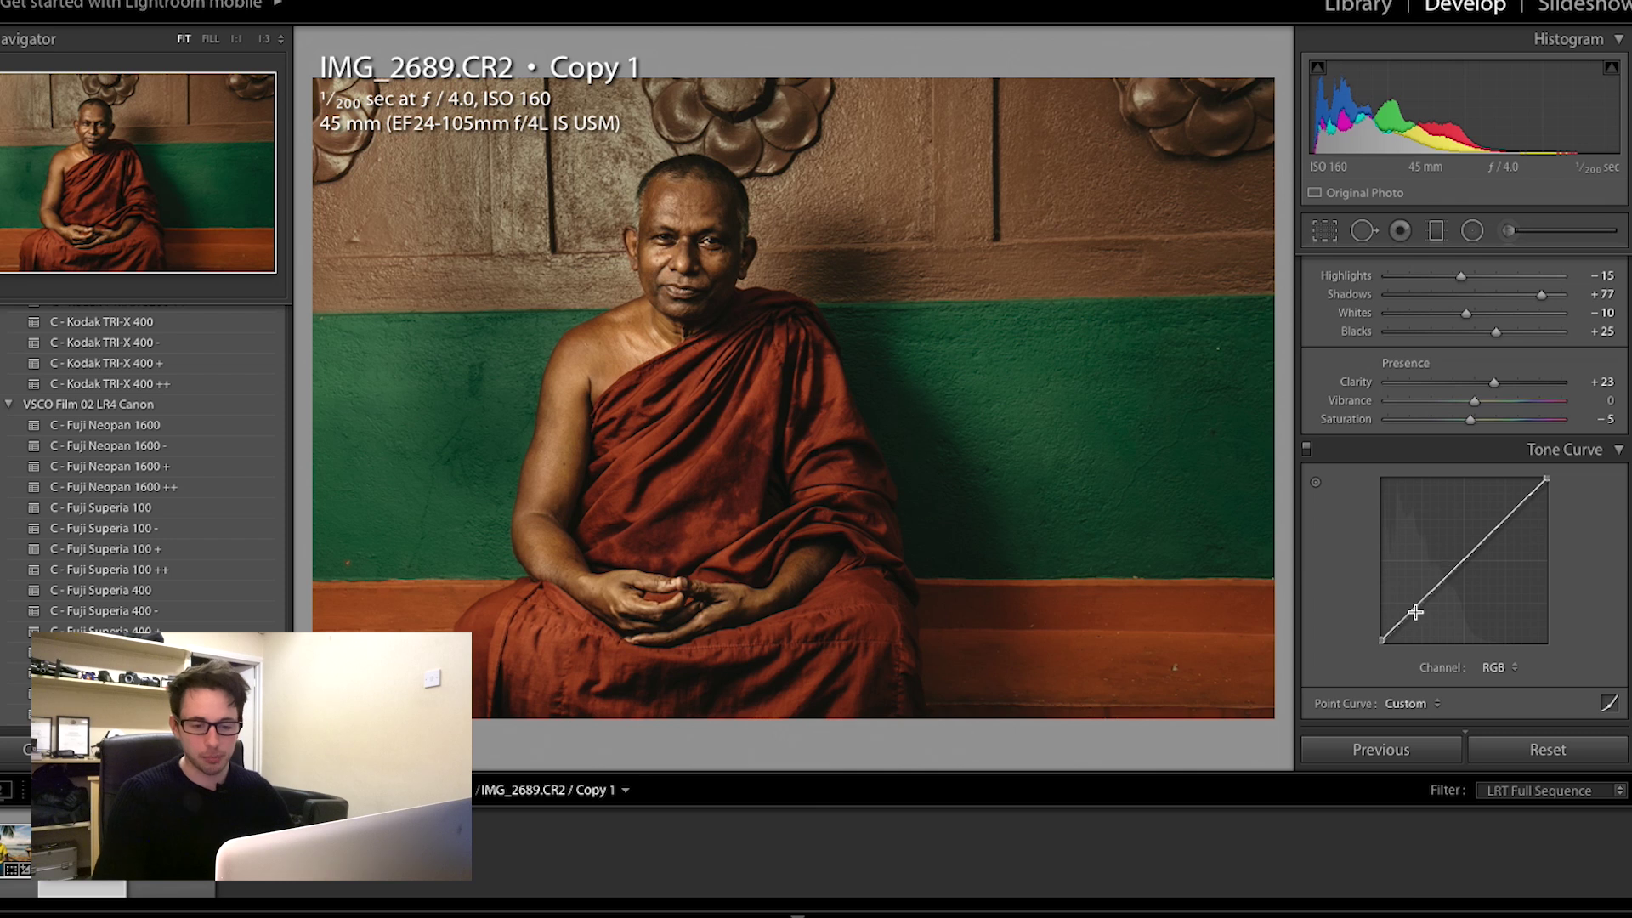
Step: Try a slight change to the Red channel's point curve, undo it and return to the RGB channel
scroll(1465, 629, down, 1)
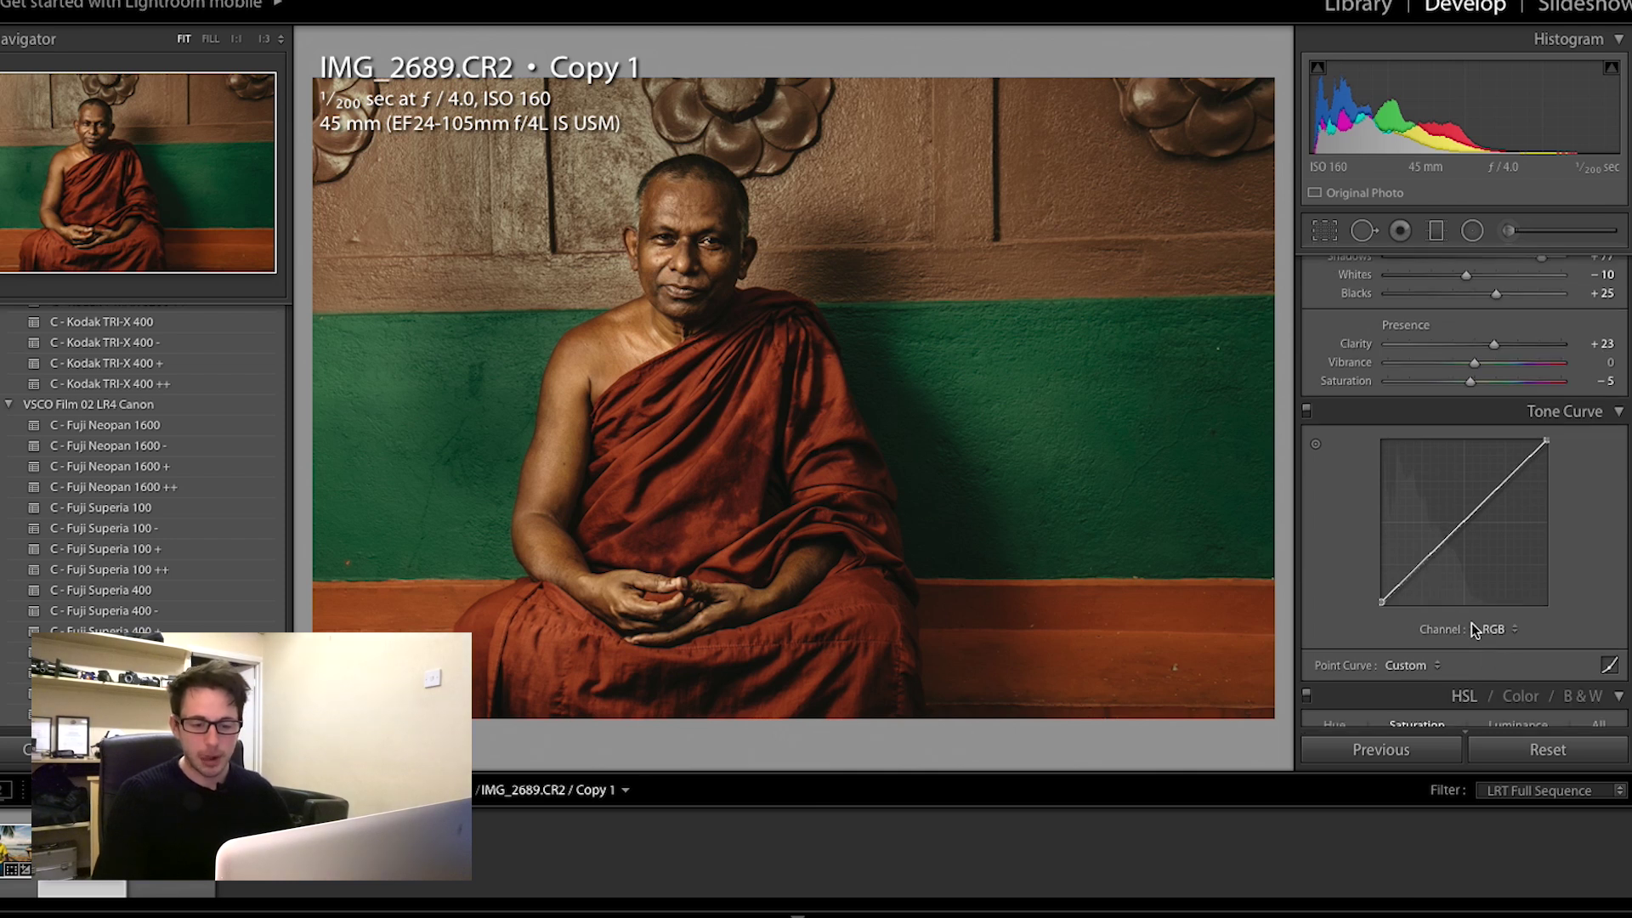
scroll(1475, 616, down, 2)
click(1502, 544)
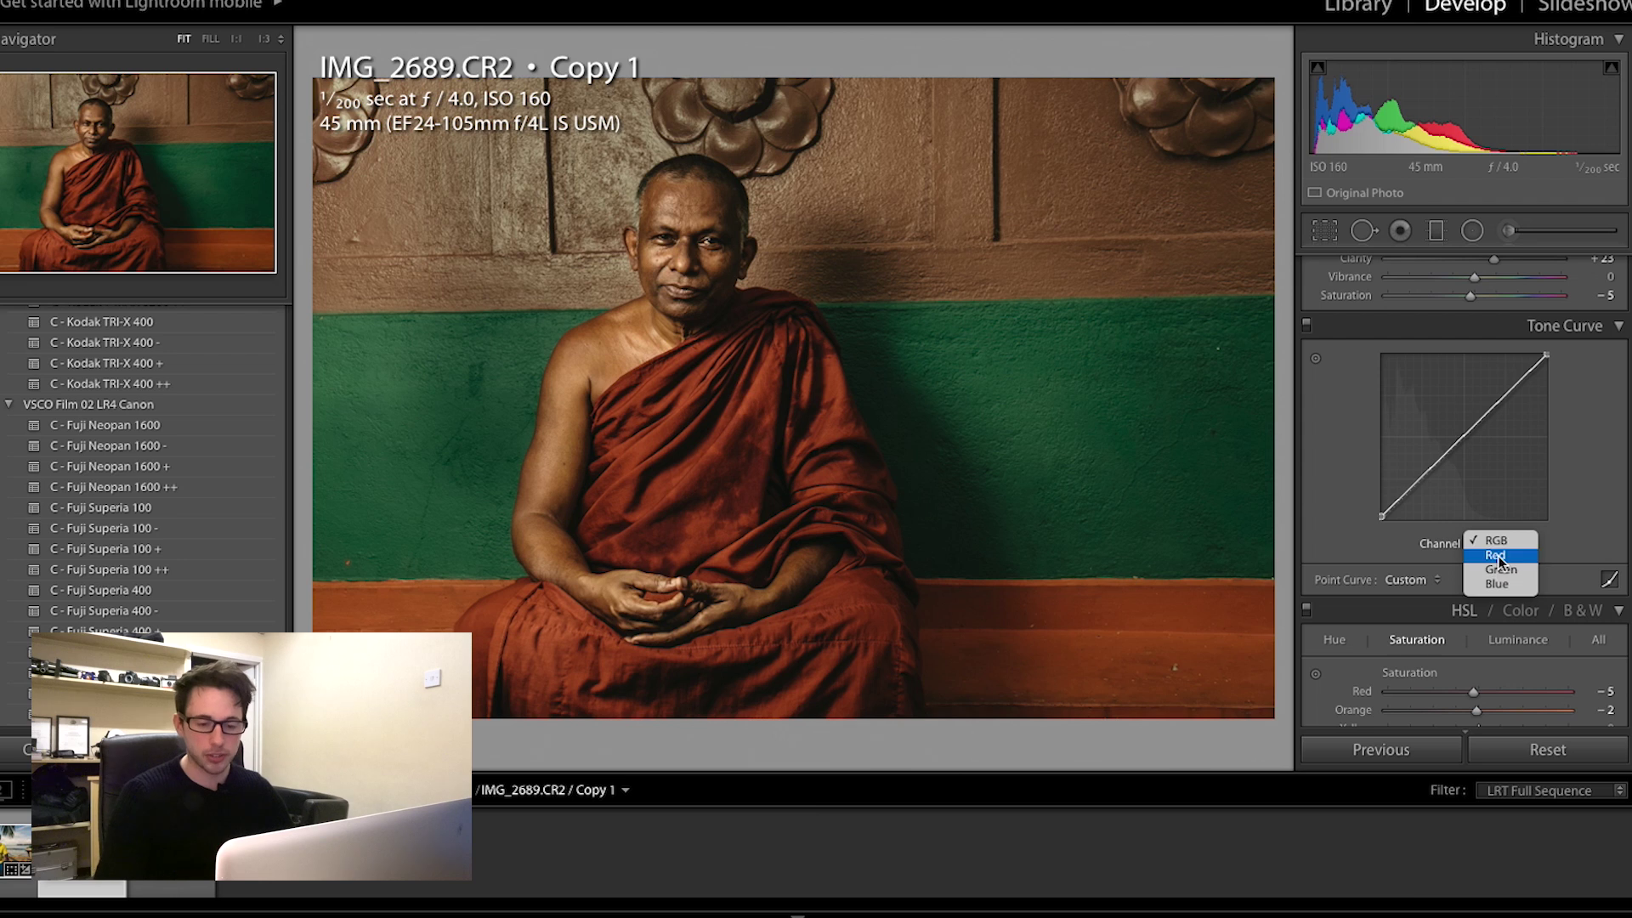
click(1495, 554)
drag(1459, 441, 1461, 441)
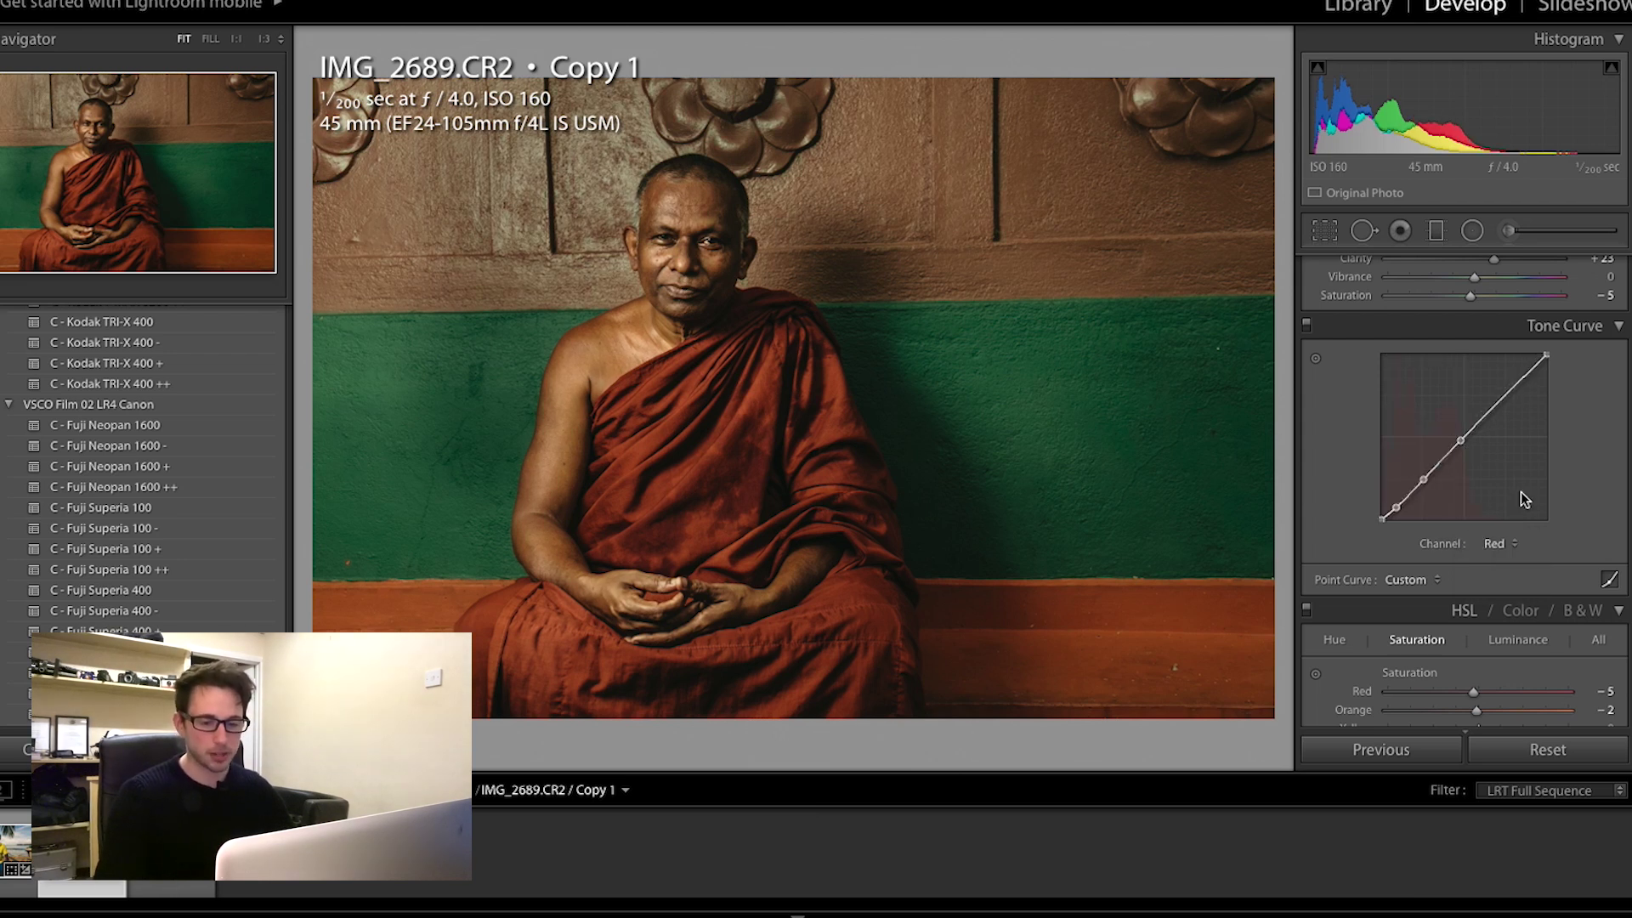
key(ctrl+z)
click(1489, 544)
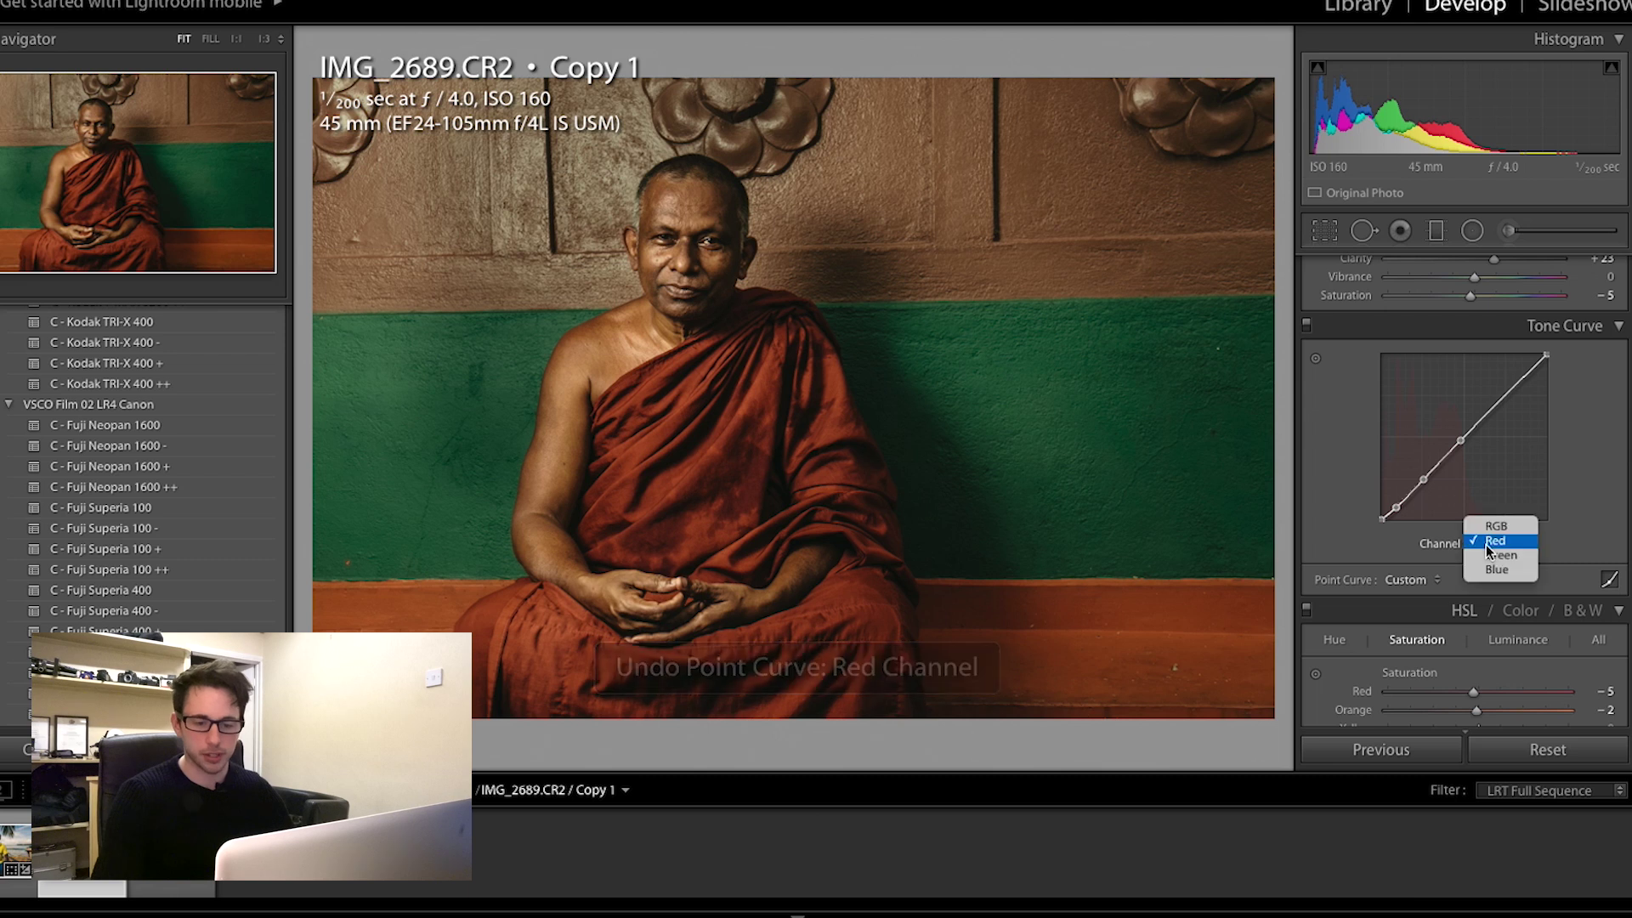
click(1489, 528)
Step: Shape the RGB tone curve by anchoring the shadows, slightly lifting the black point and raising a point in the highlights
click(1414, 484)
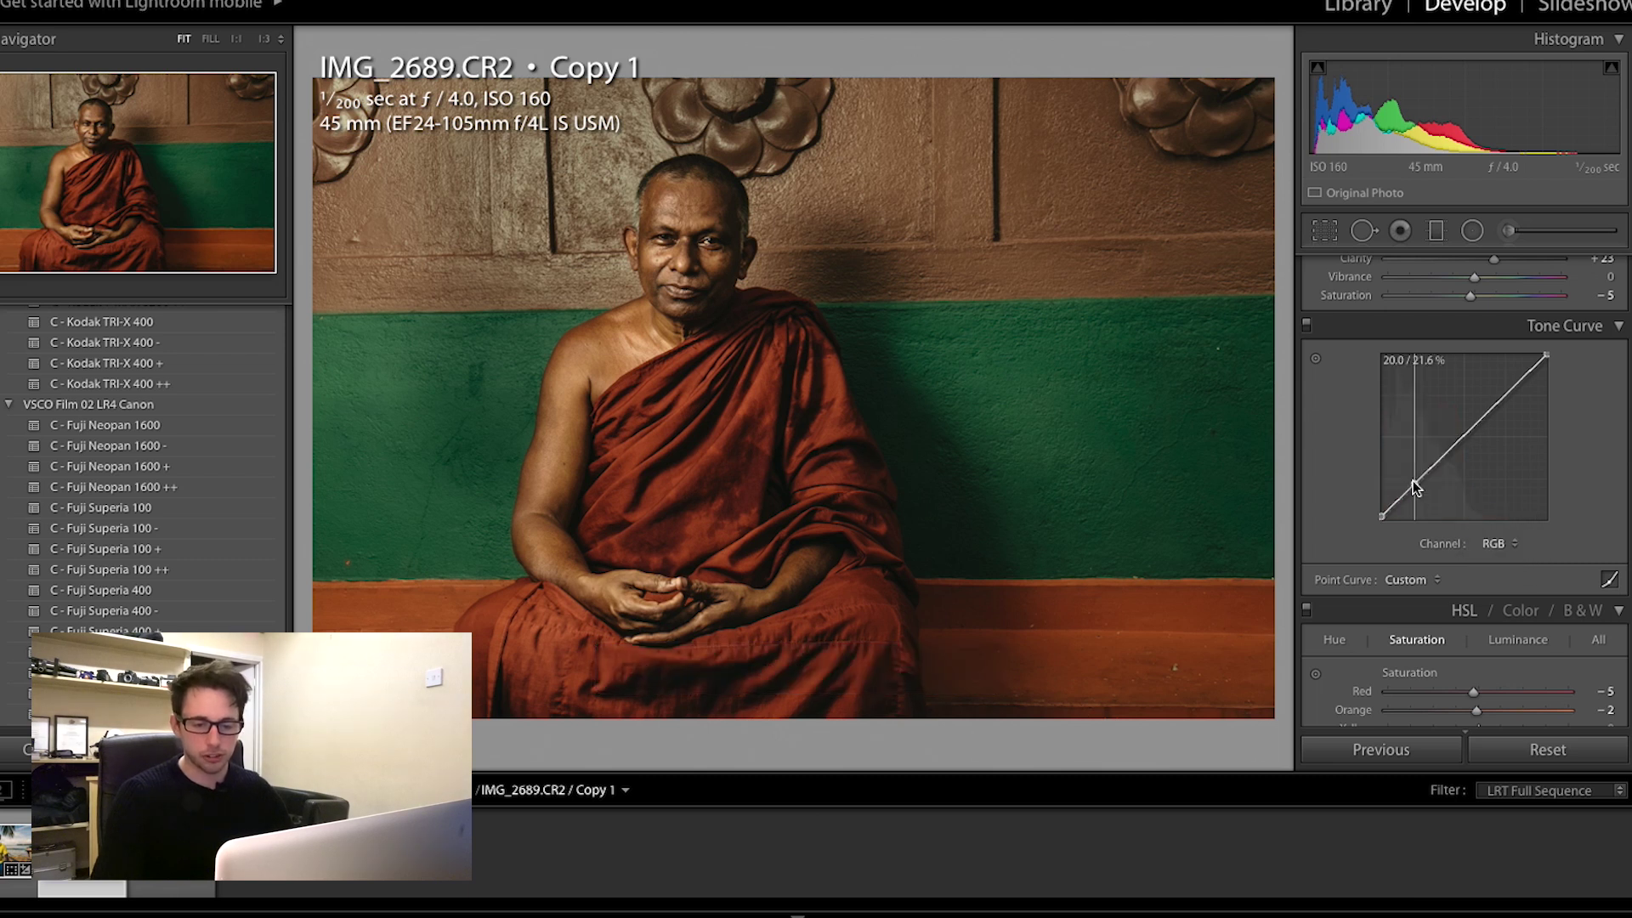
drag(1381, 517, 1381, 510)
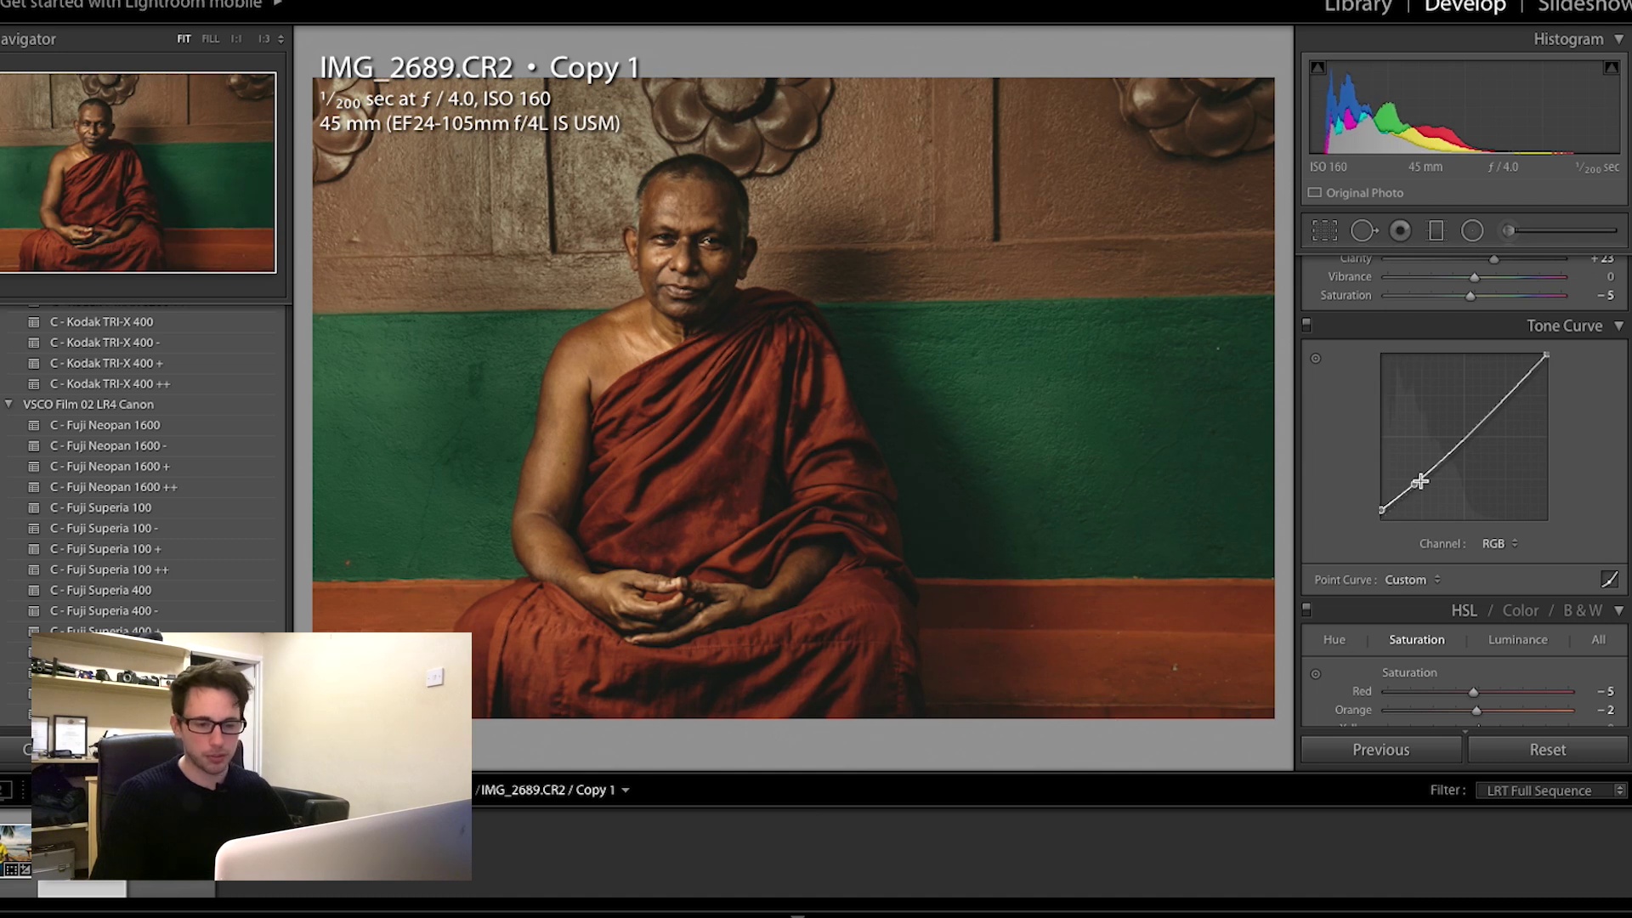
click(1511, 390)
drag(1510, 390, 1511, 381)
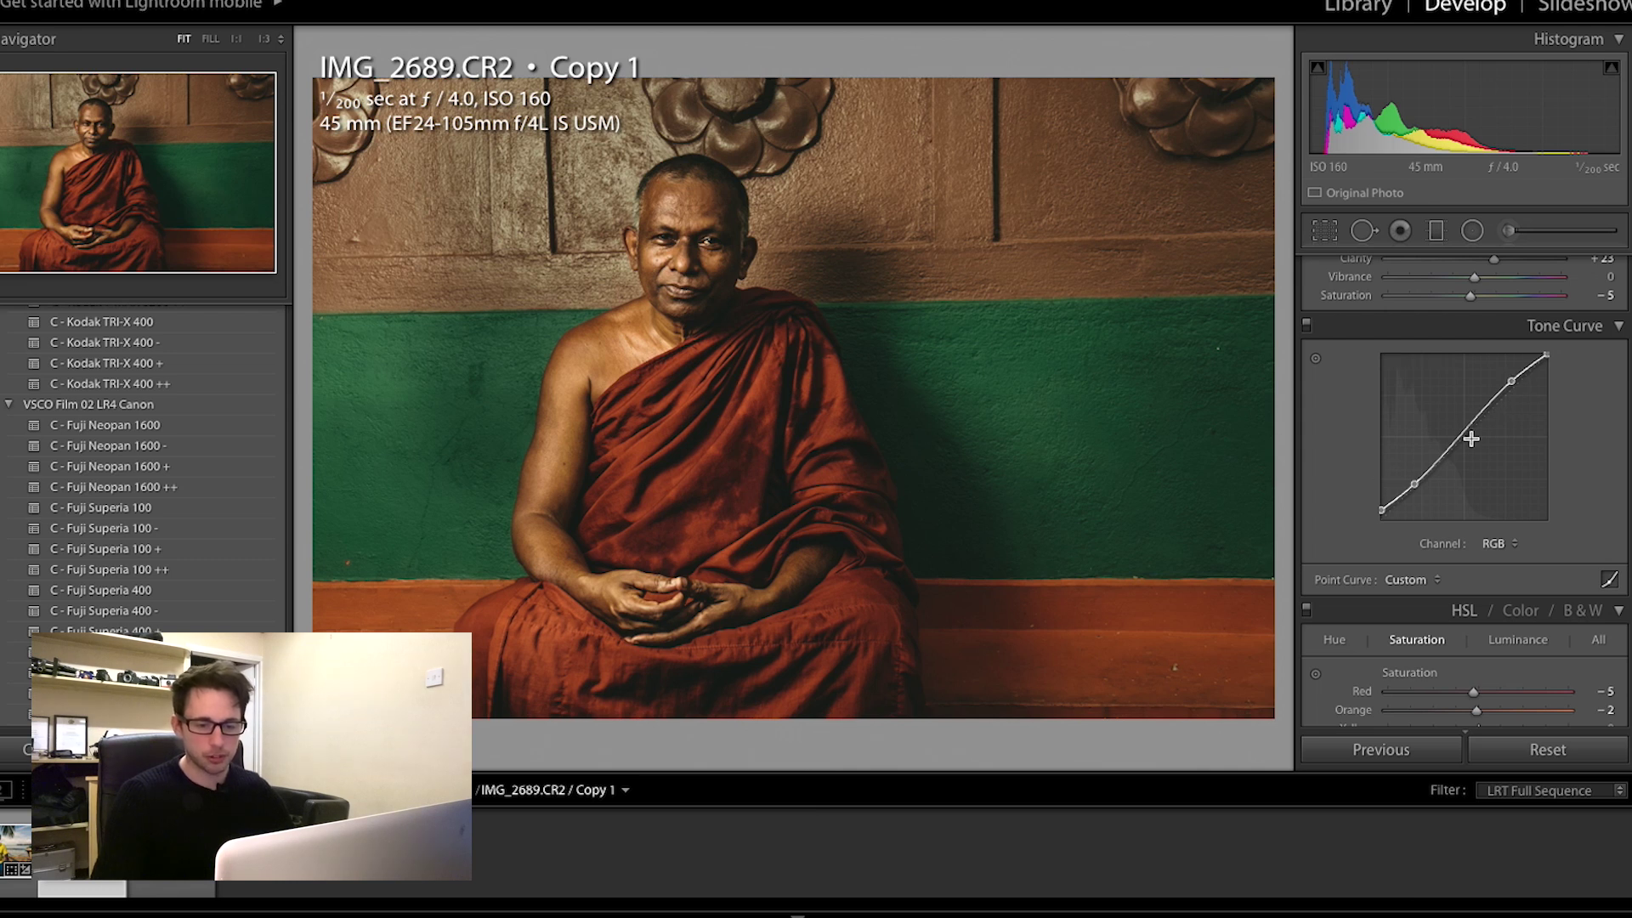
drag(1382, 509, 1382, 511)
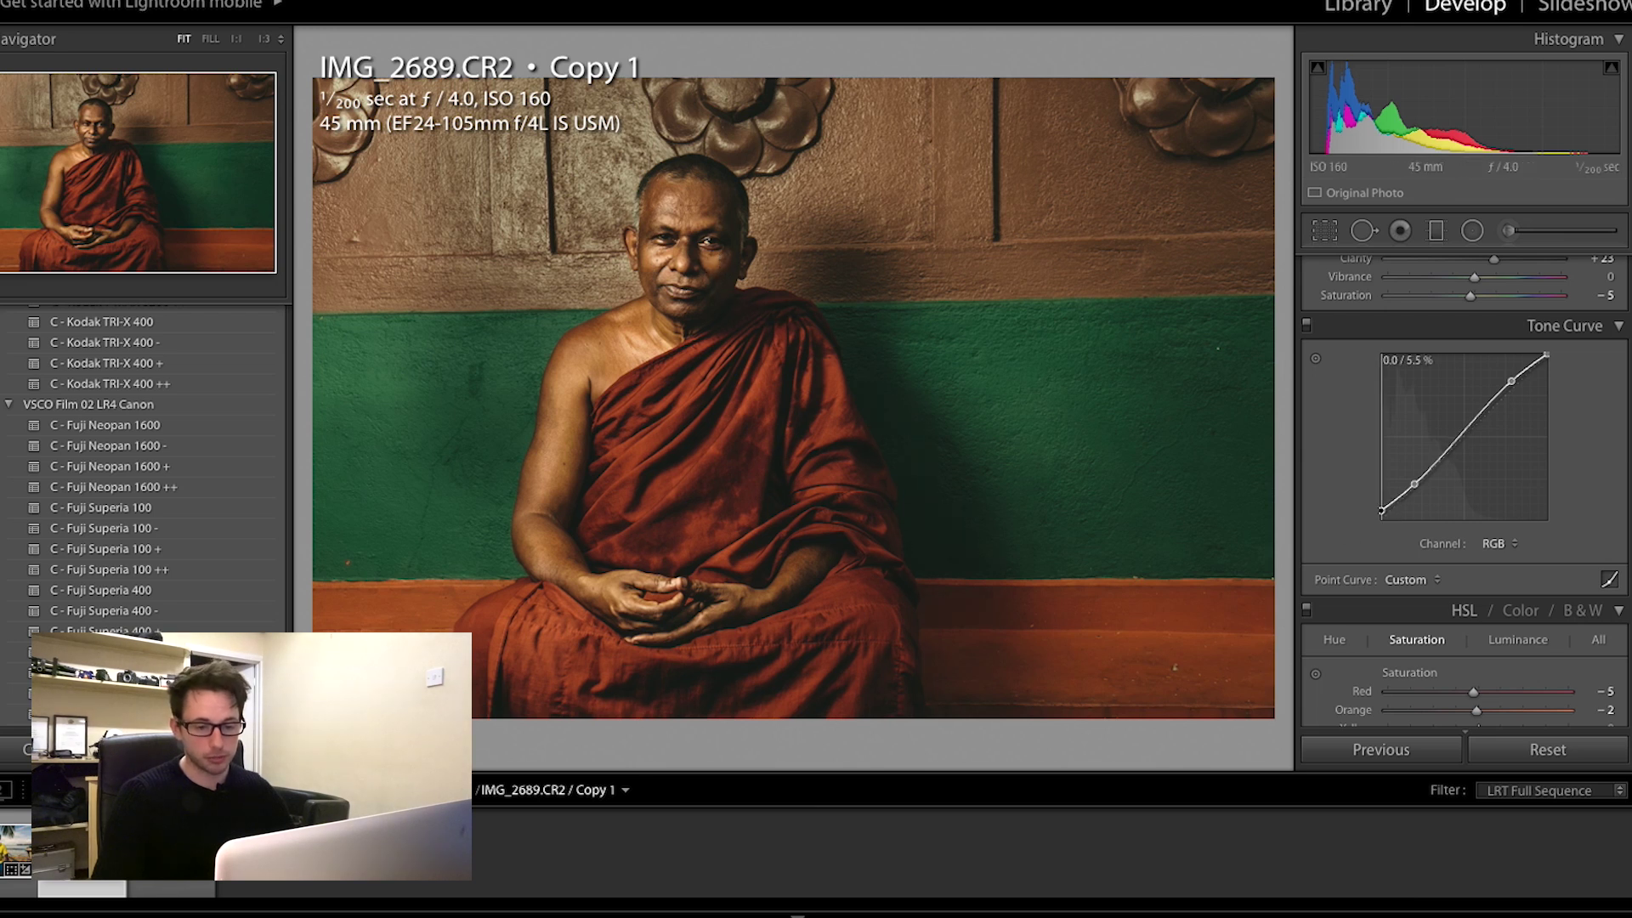
Step: Paint over both of the monk's eyes with a new size 8.0 adjustment brush set to Shadows 47
click(739, 226)
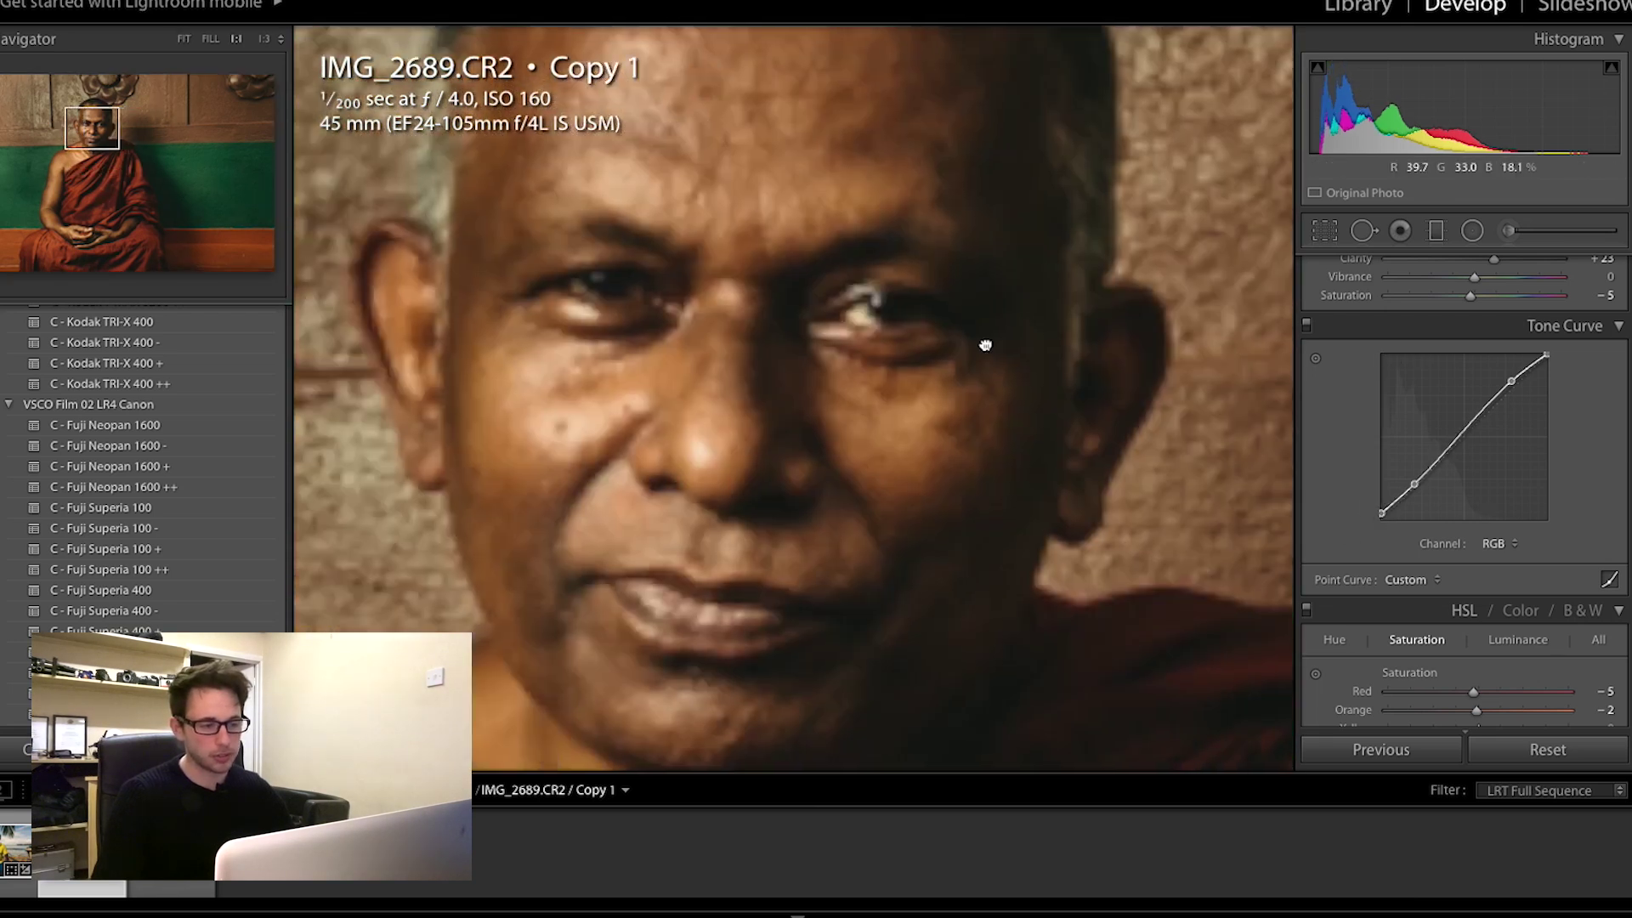
scroll(1510, 241, up, 4)
click(1508, 237)
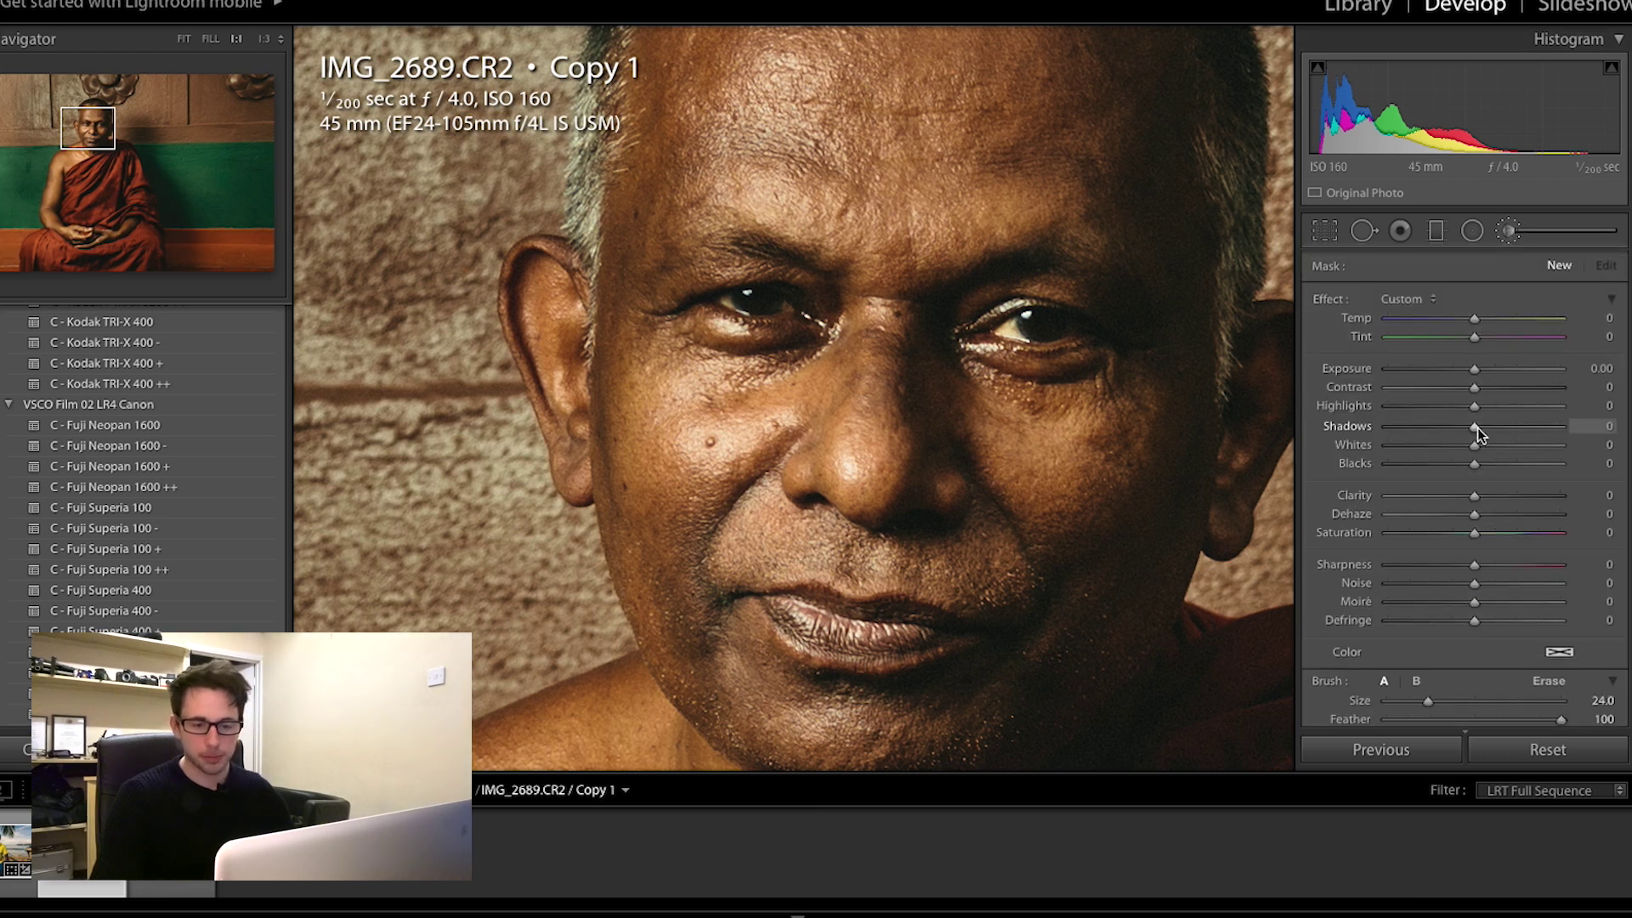
click(1511, 425)
scroll(1031, 330, down, 3)
scroll(1031, 329, down, 3)
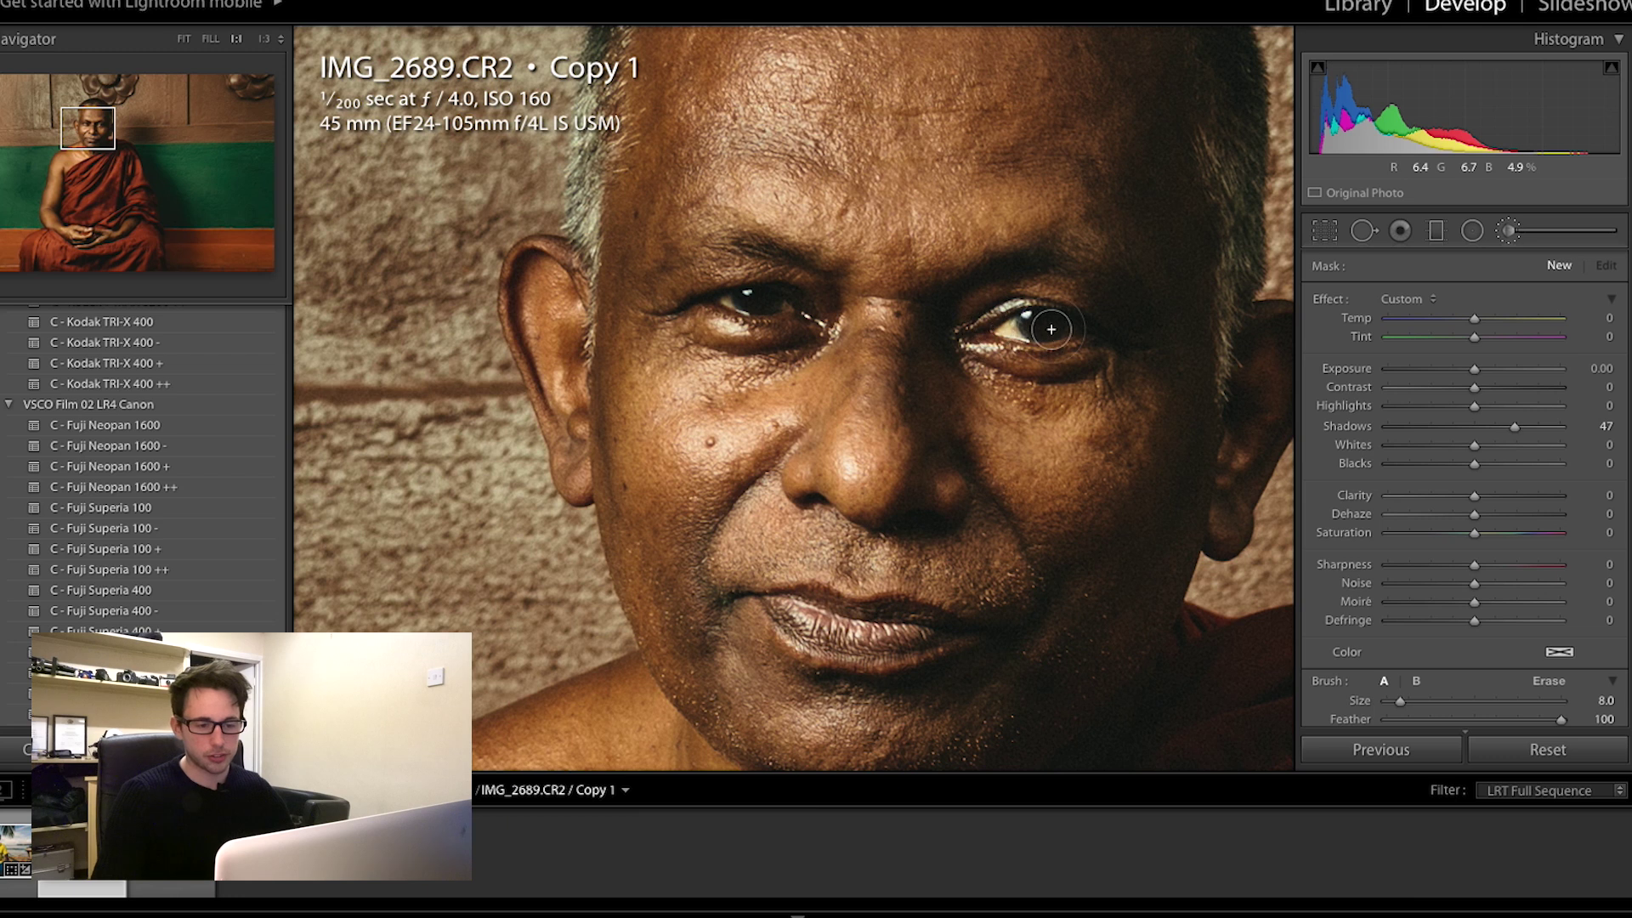
mouse_move(789, 319)
mouse_down()
mouse_move(722, 295)
mouse_move(786, 300)
mouse_up()
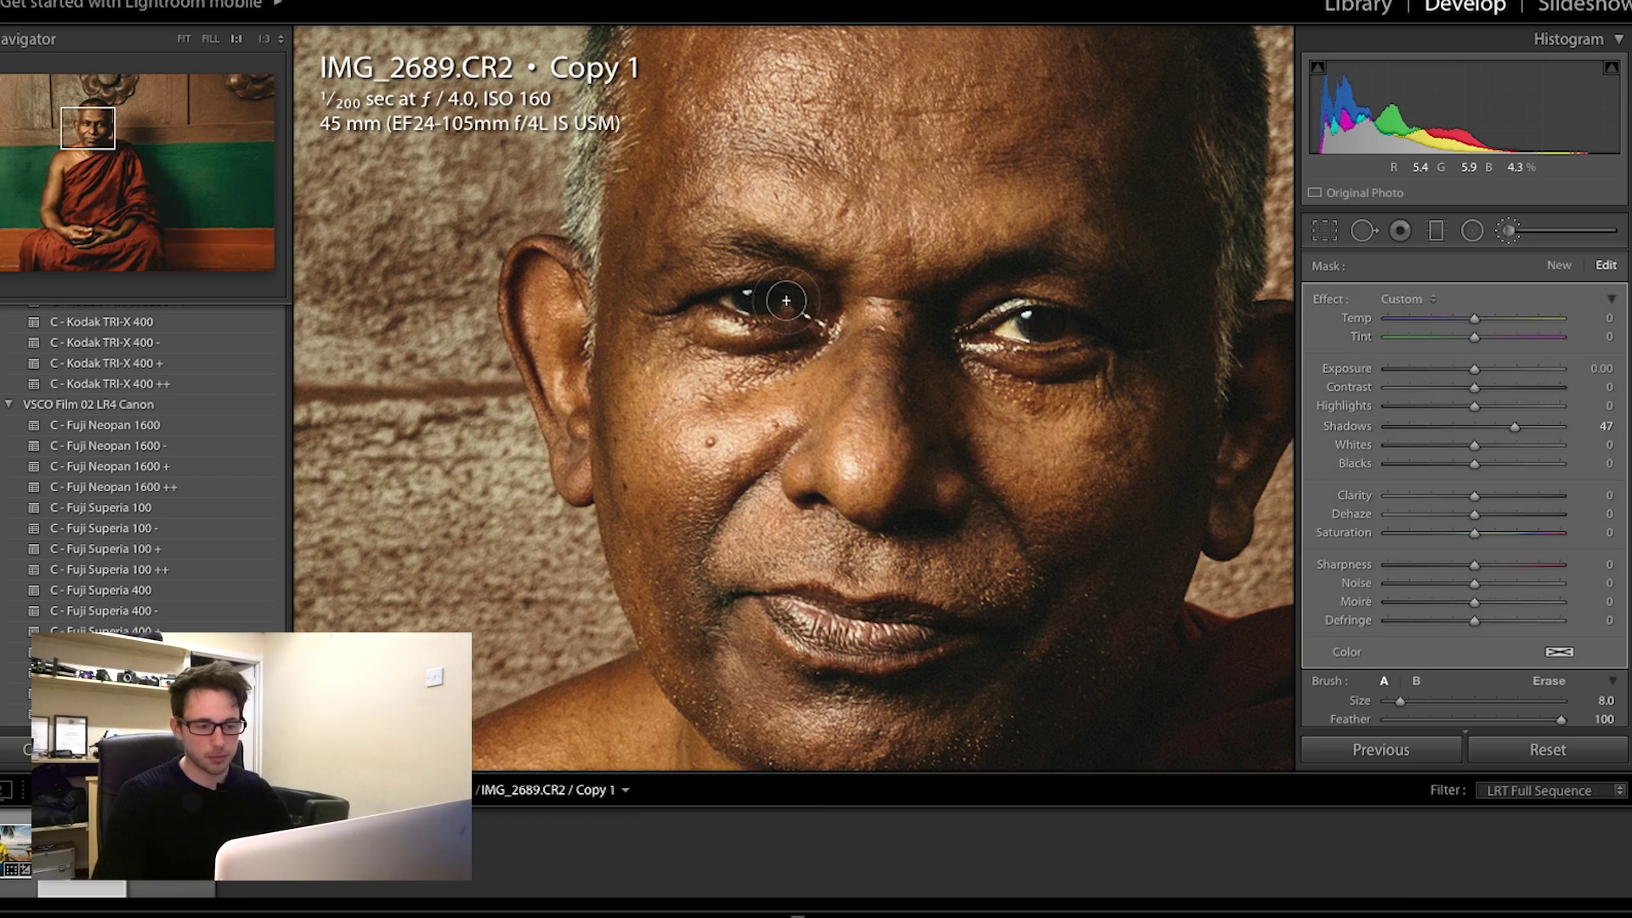
Step: Increase the eye brush adjustment's Shadows to 77 and return to the full photo
click(1467, 425)
drag(1468, 424, 1538, 426)
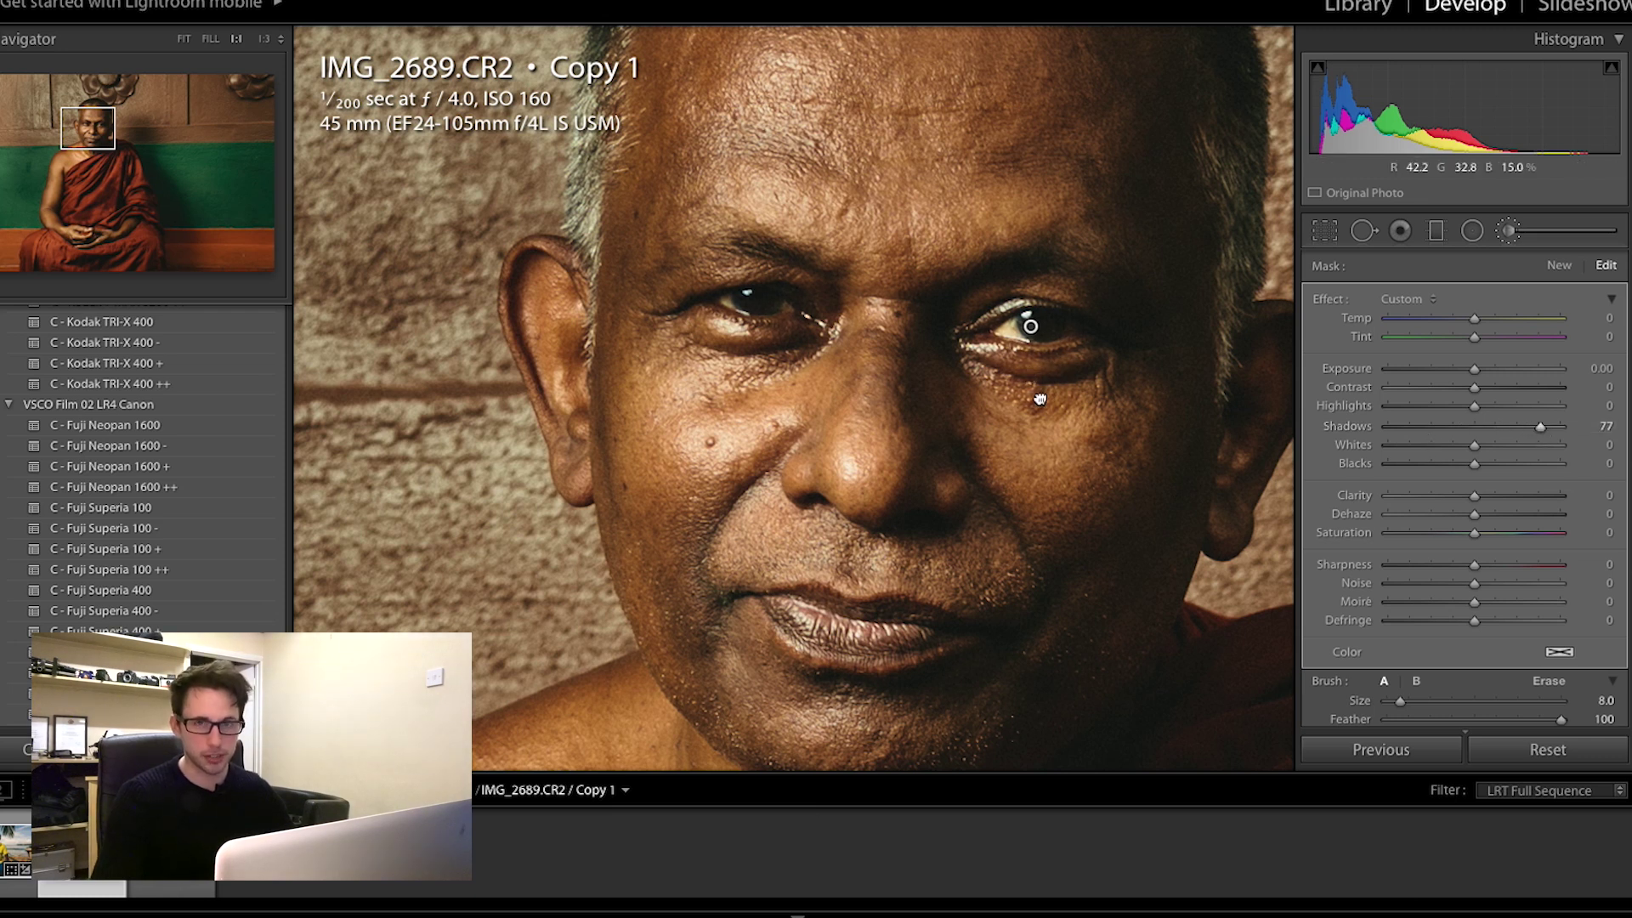
key(z)
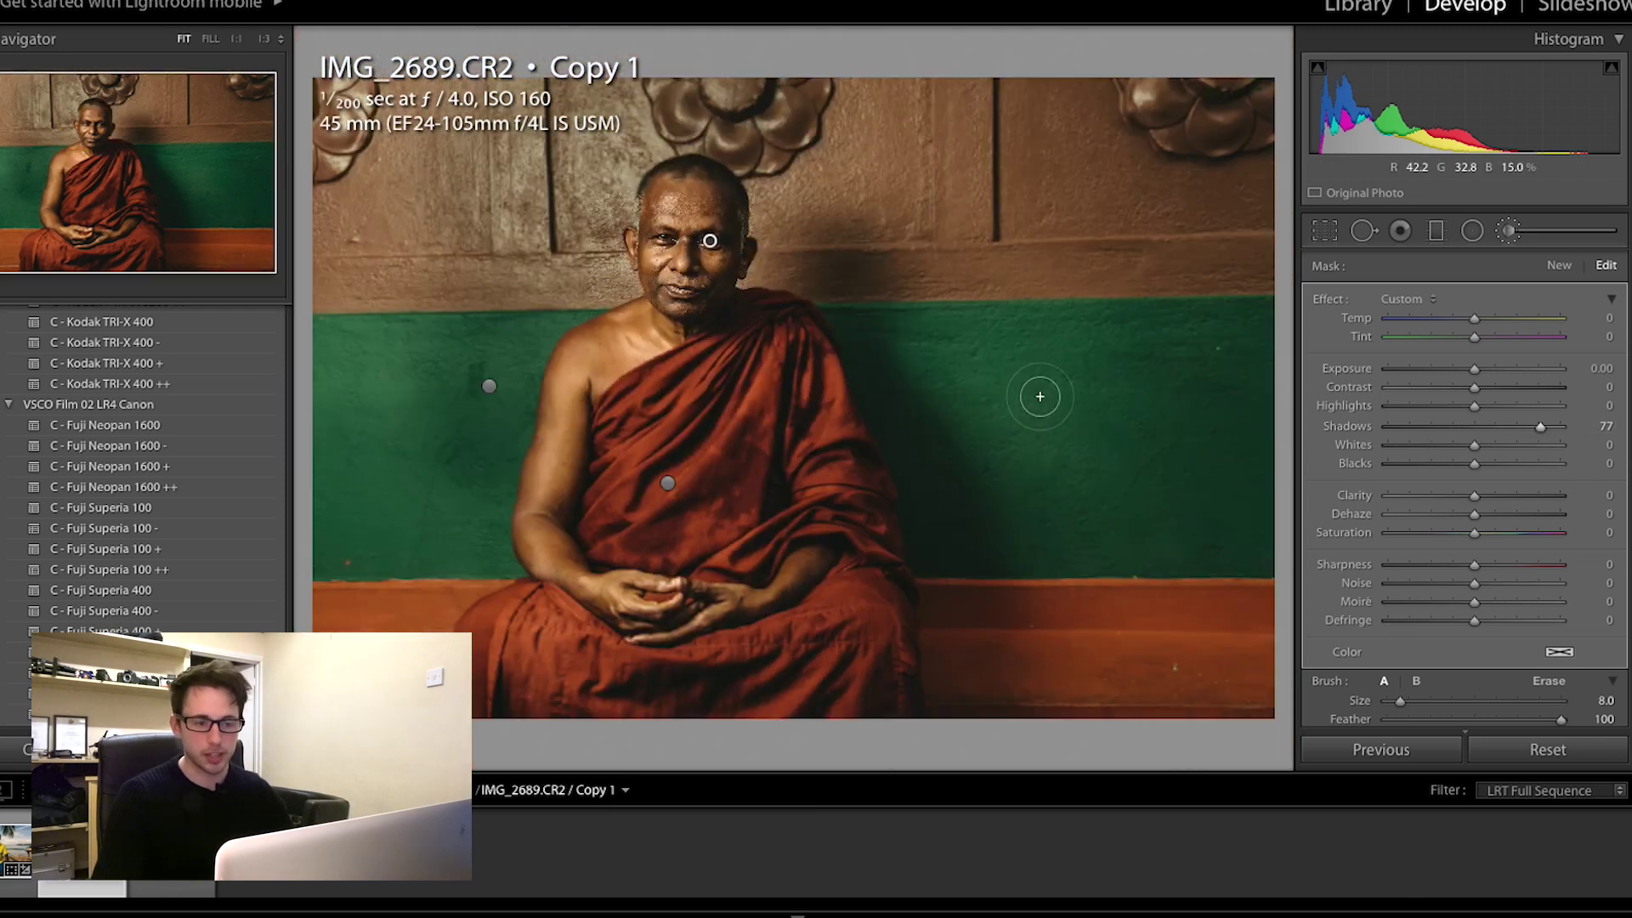
Step: Review the local brush adjustments placed on the eye, the green wall and the robe
click(1509, 238)
click(1510, 238)
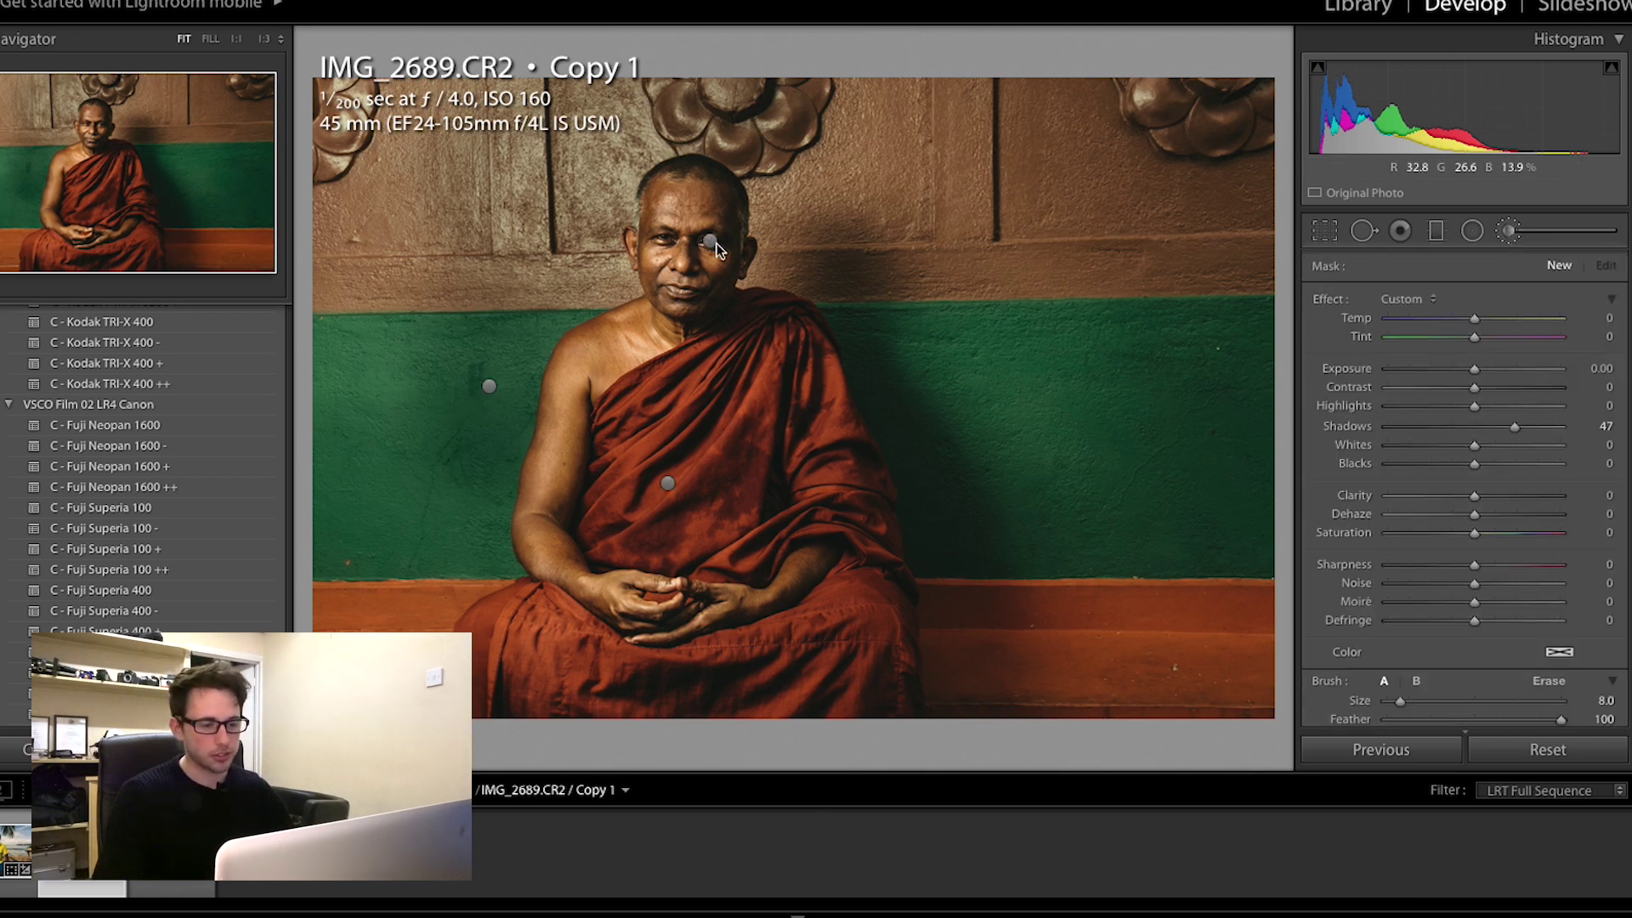
mouse_move(490, 391)
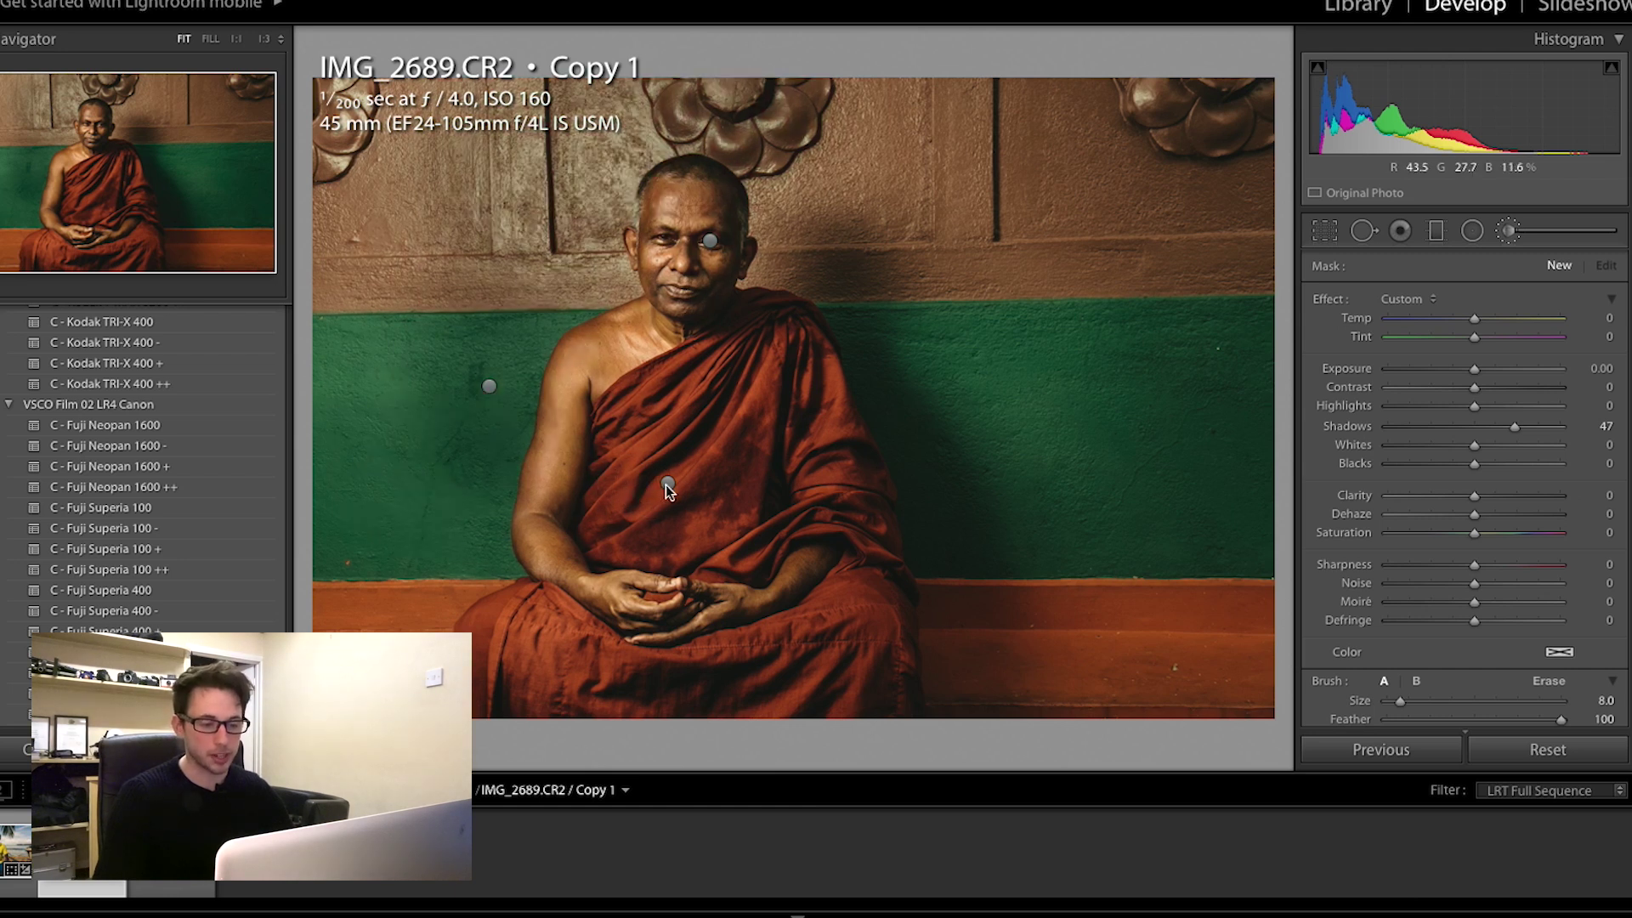
mouse_move(668, 486)
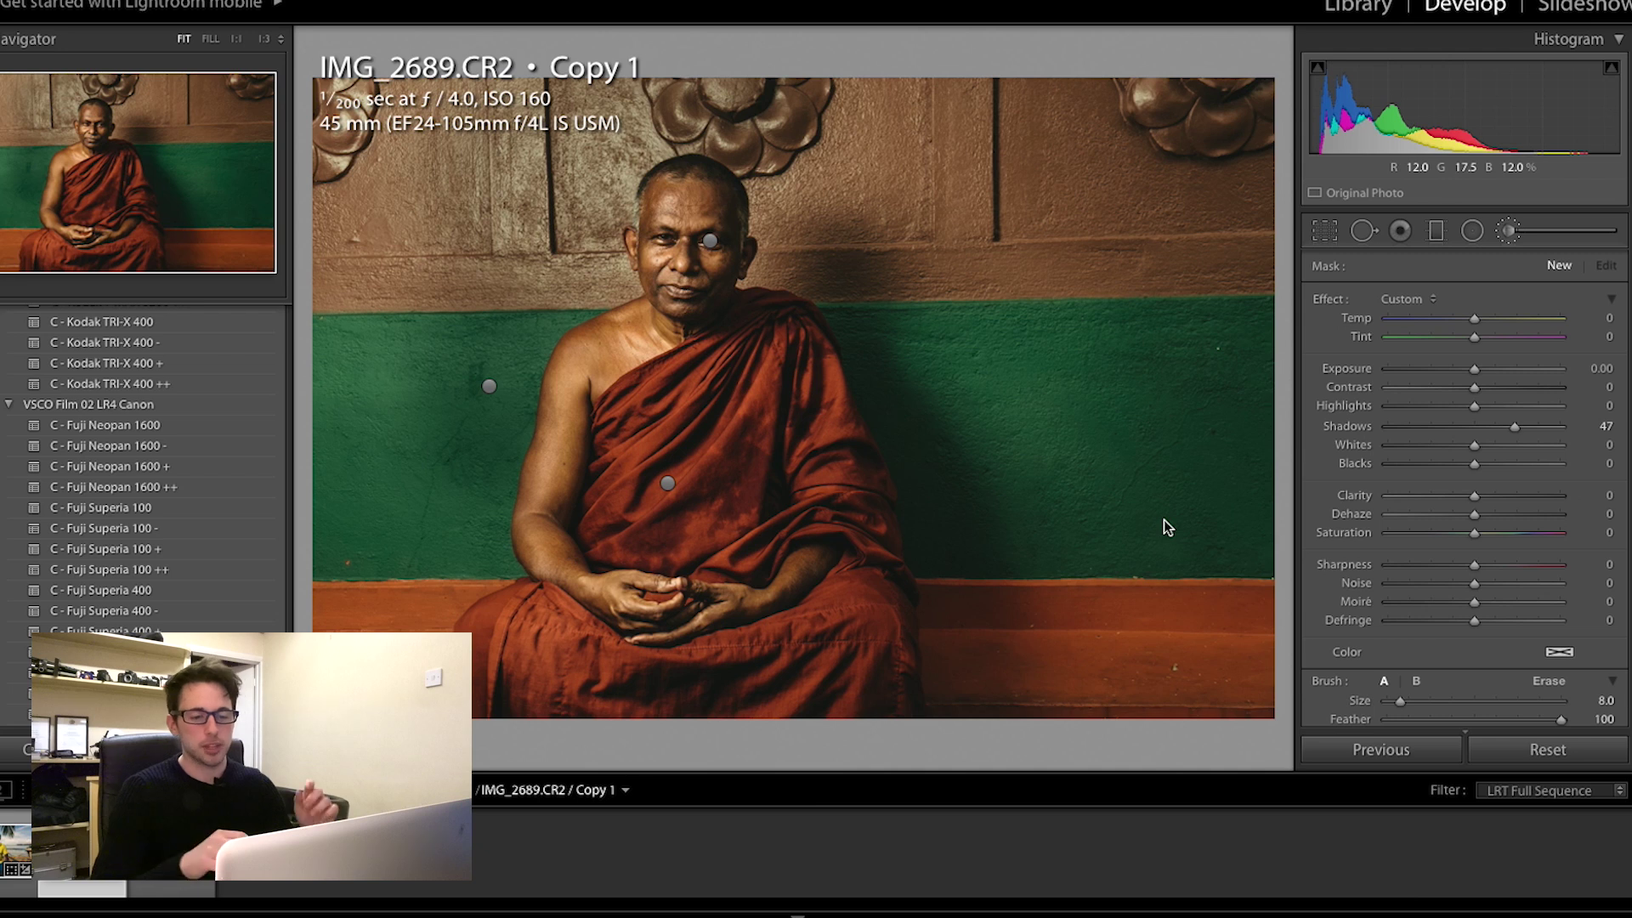
Step: Try copying the monk portrait's settings onto tea-picker photo IMG_2886.CR2, and undo the paste
key(super+shift+c)
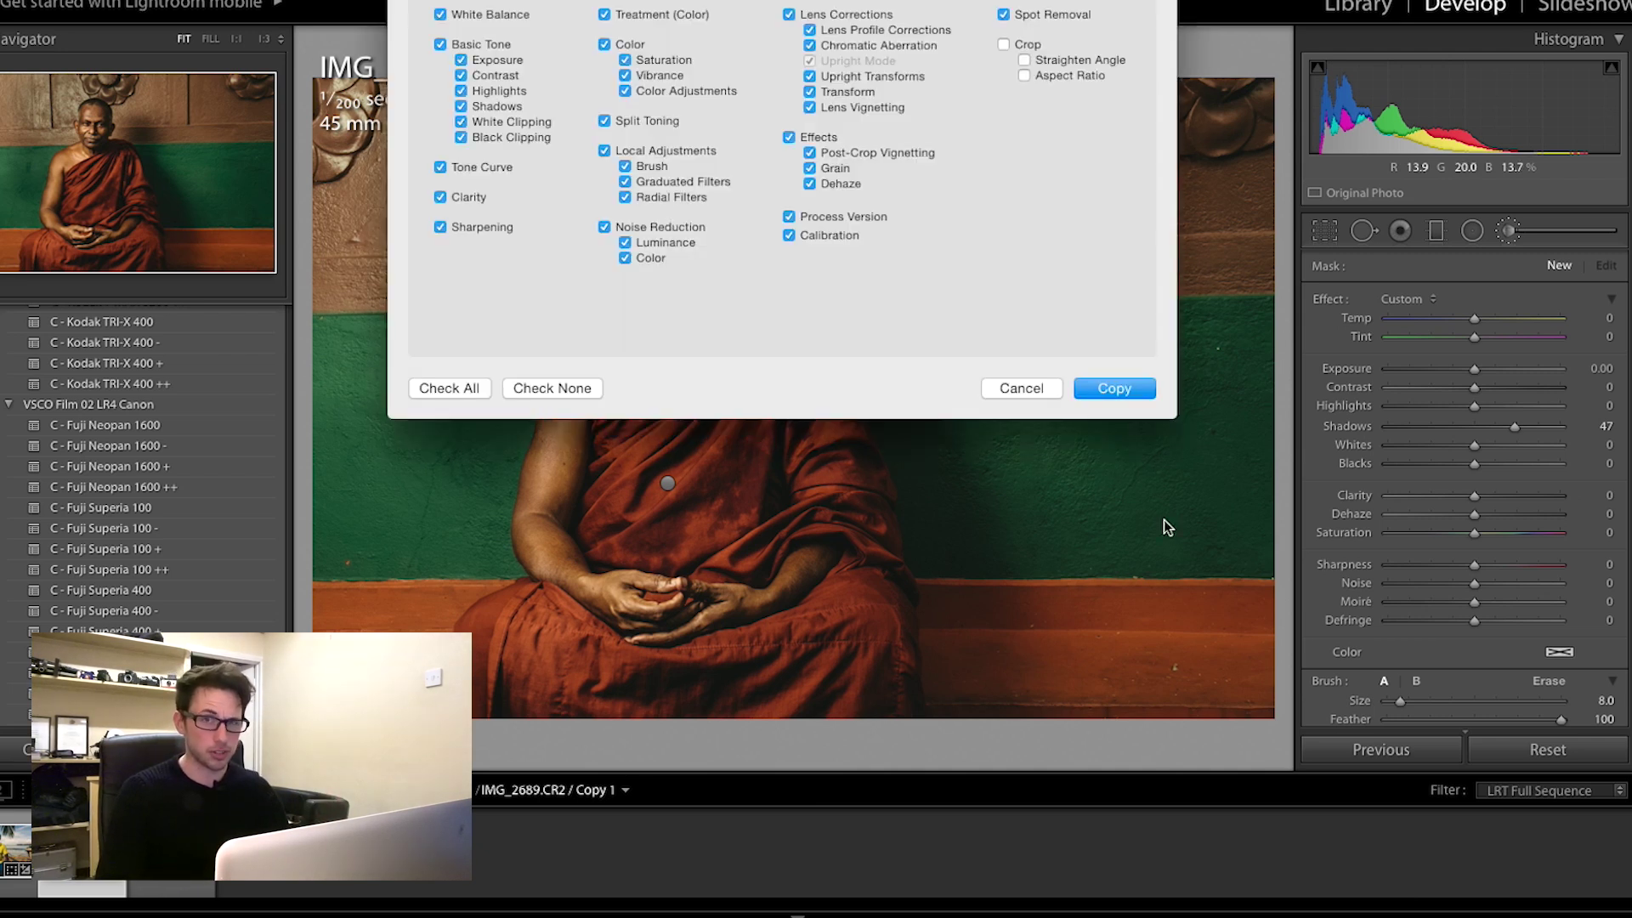
click(1124, 389)
key(Right)
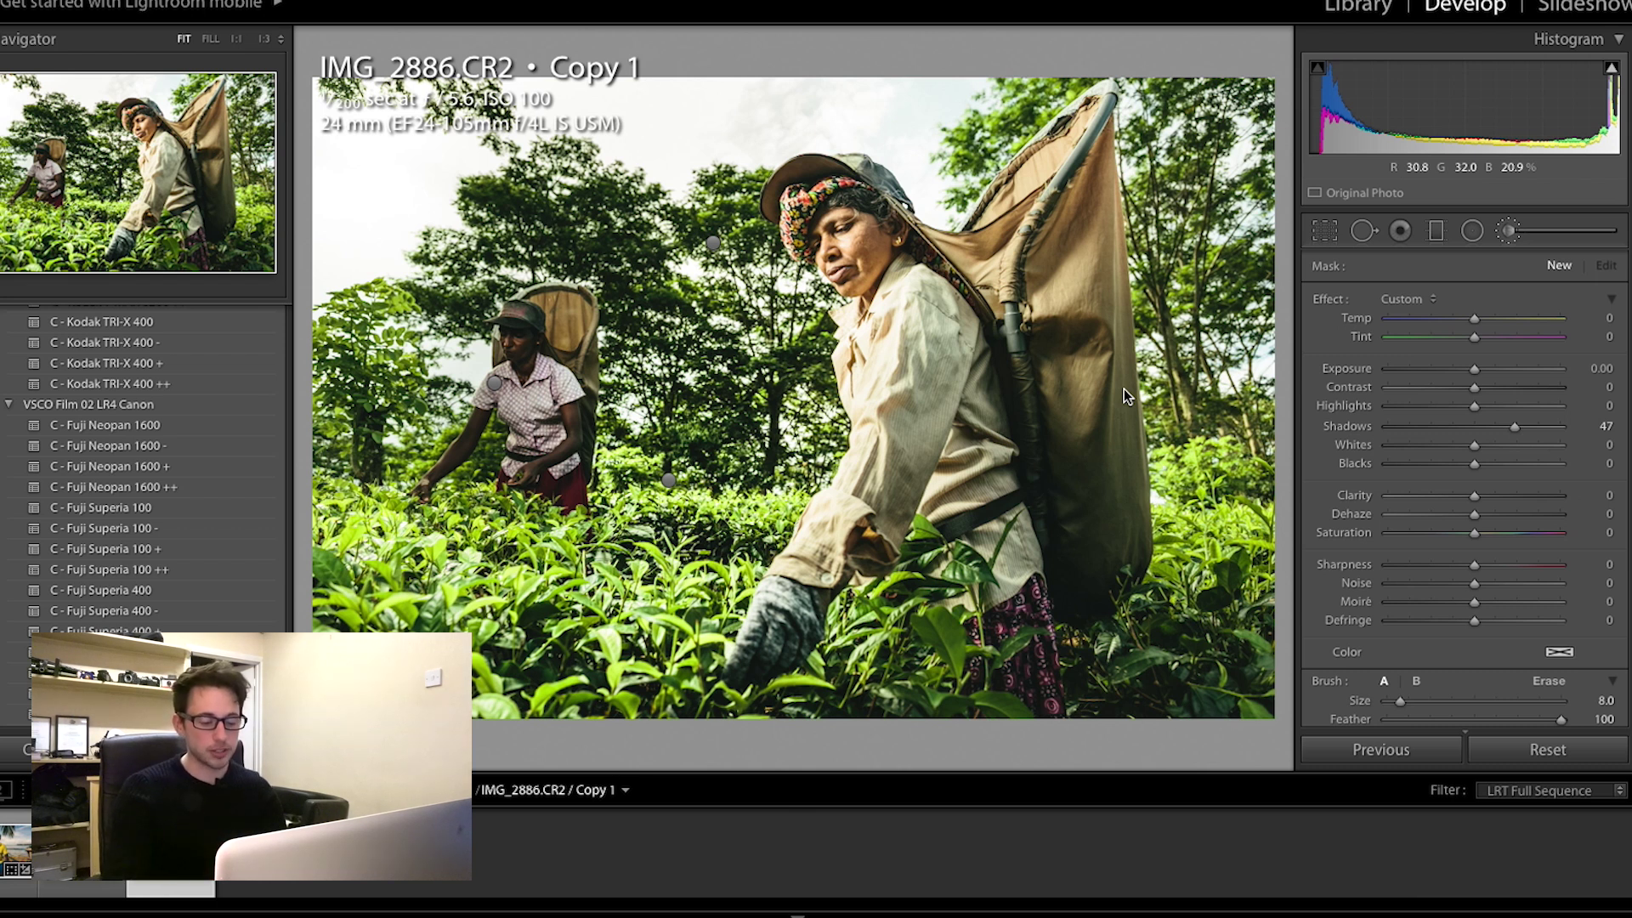
key(ctrl+z)
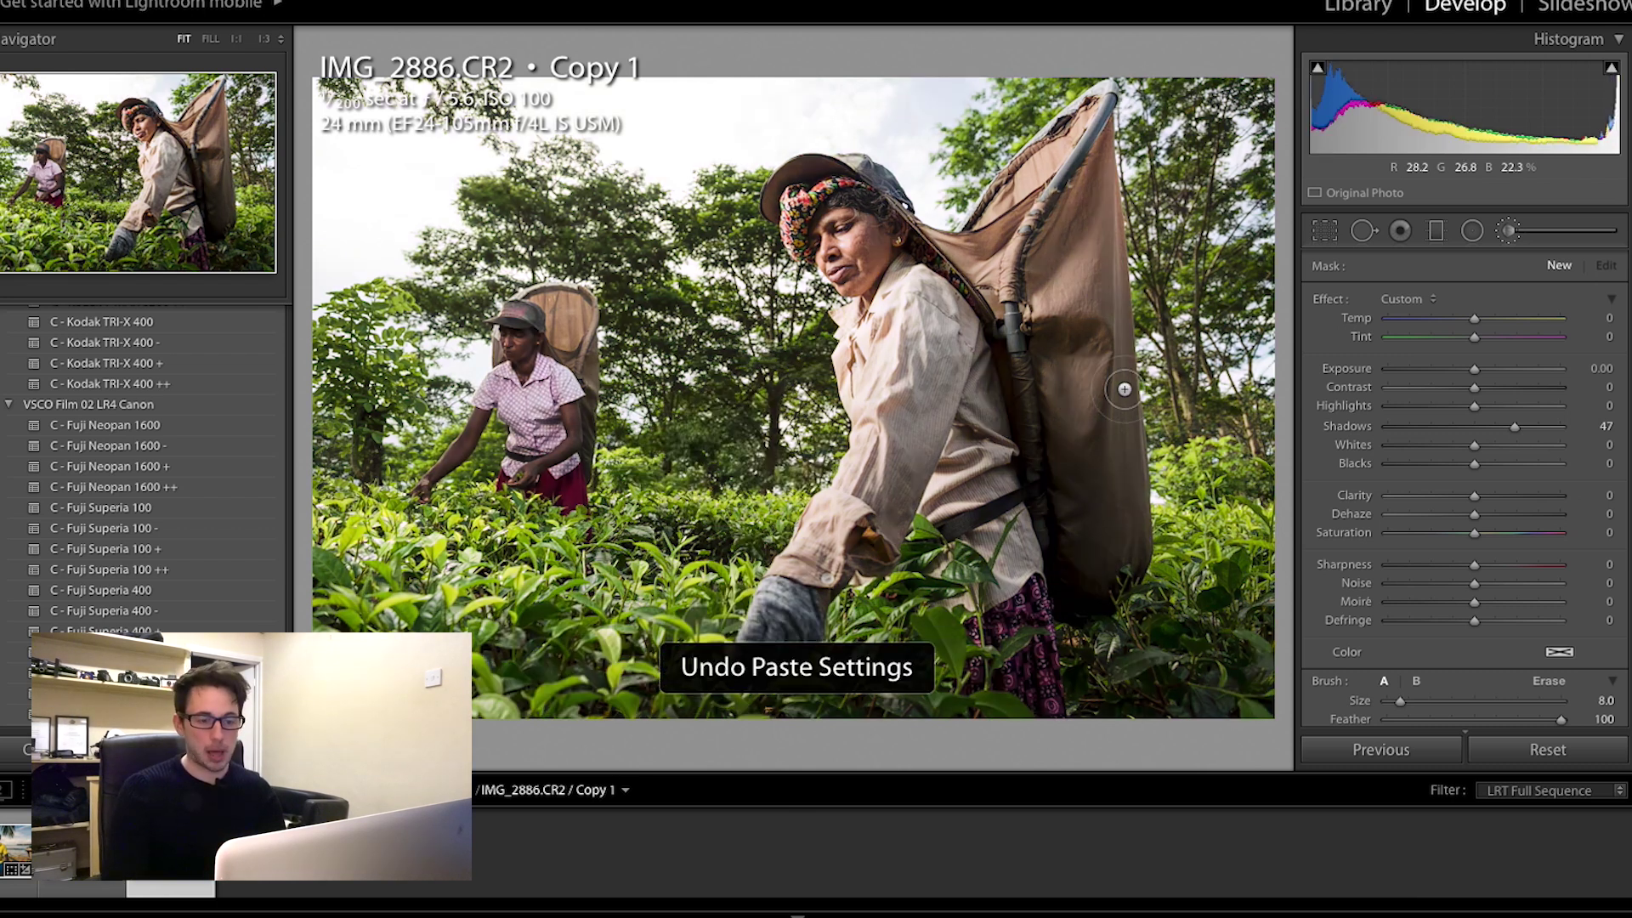
Step: Examine which settings are included when copying from IMG_2689.CR2, and cancel without copying
key(Left)
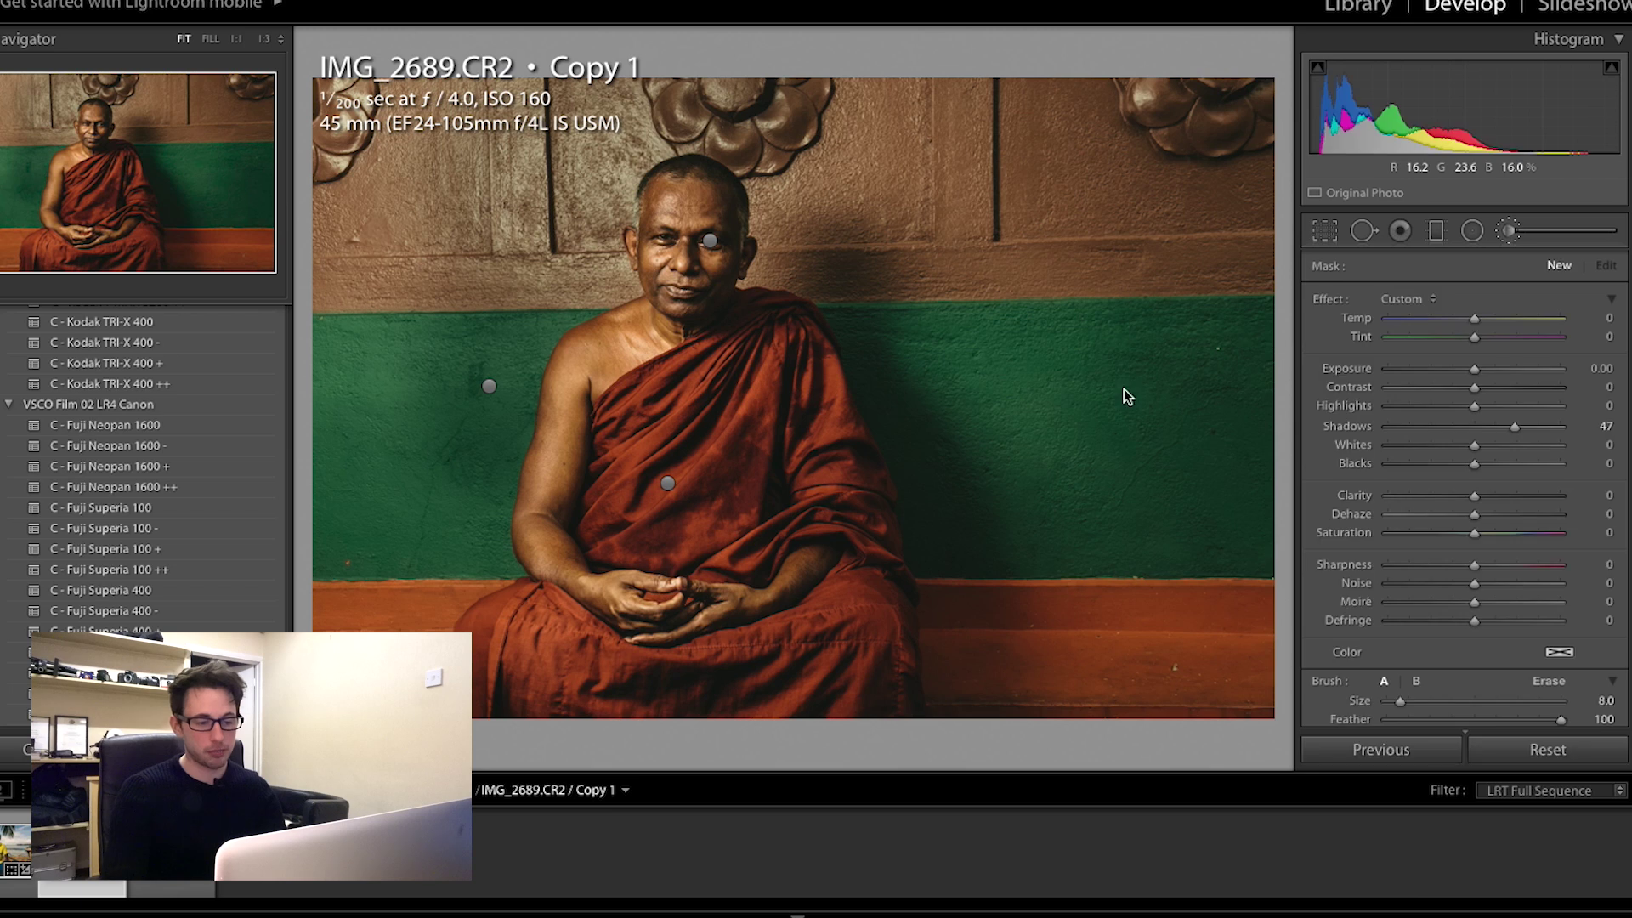
key(ctrl+shift+c)
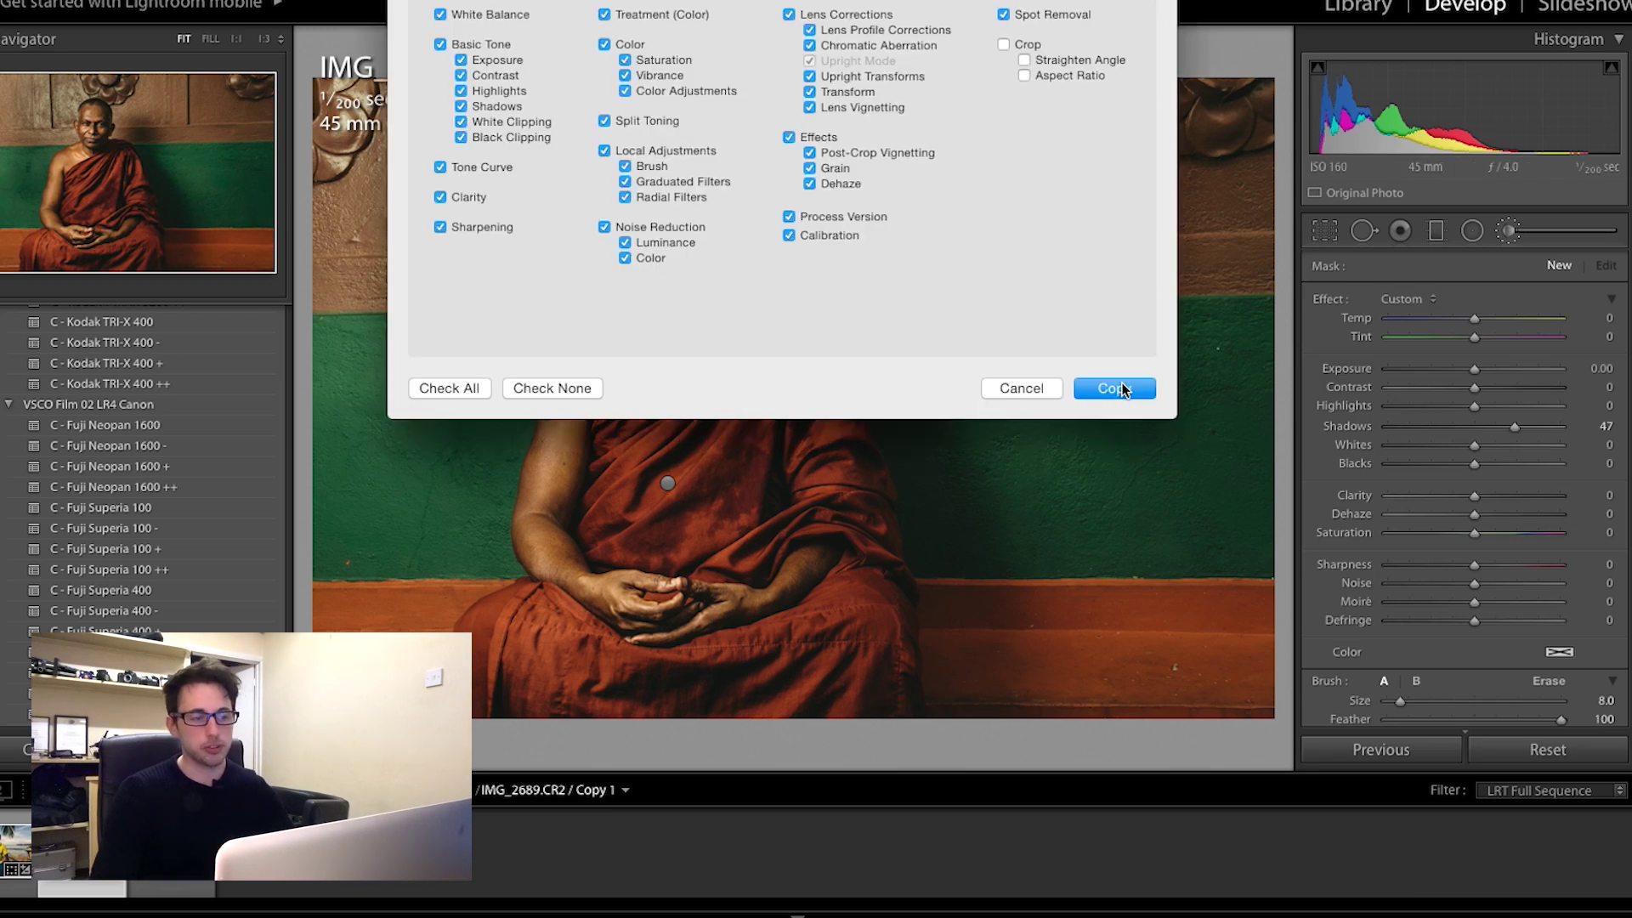
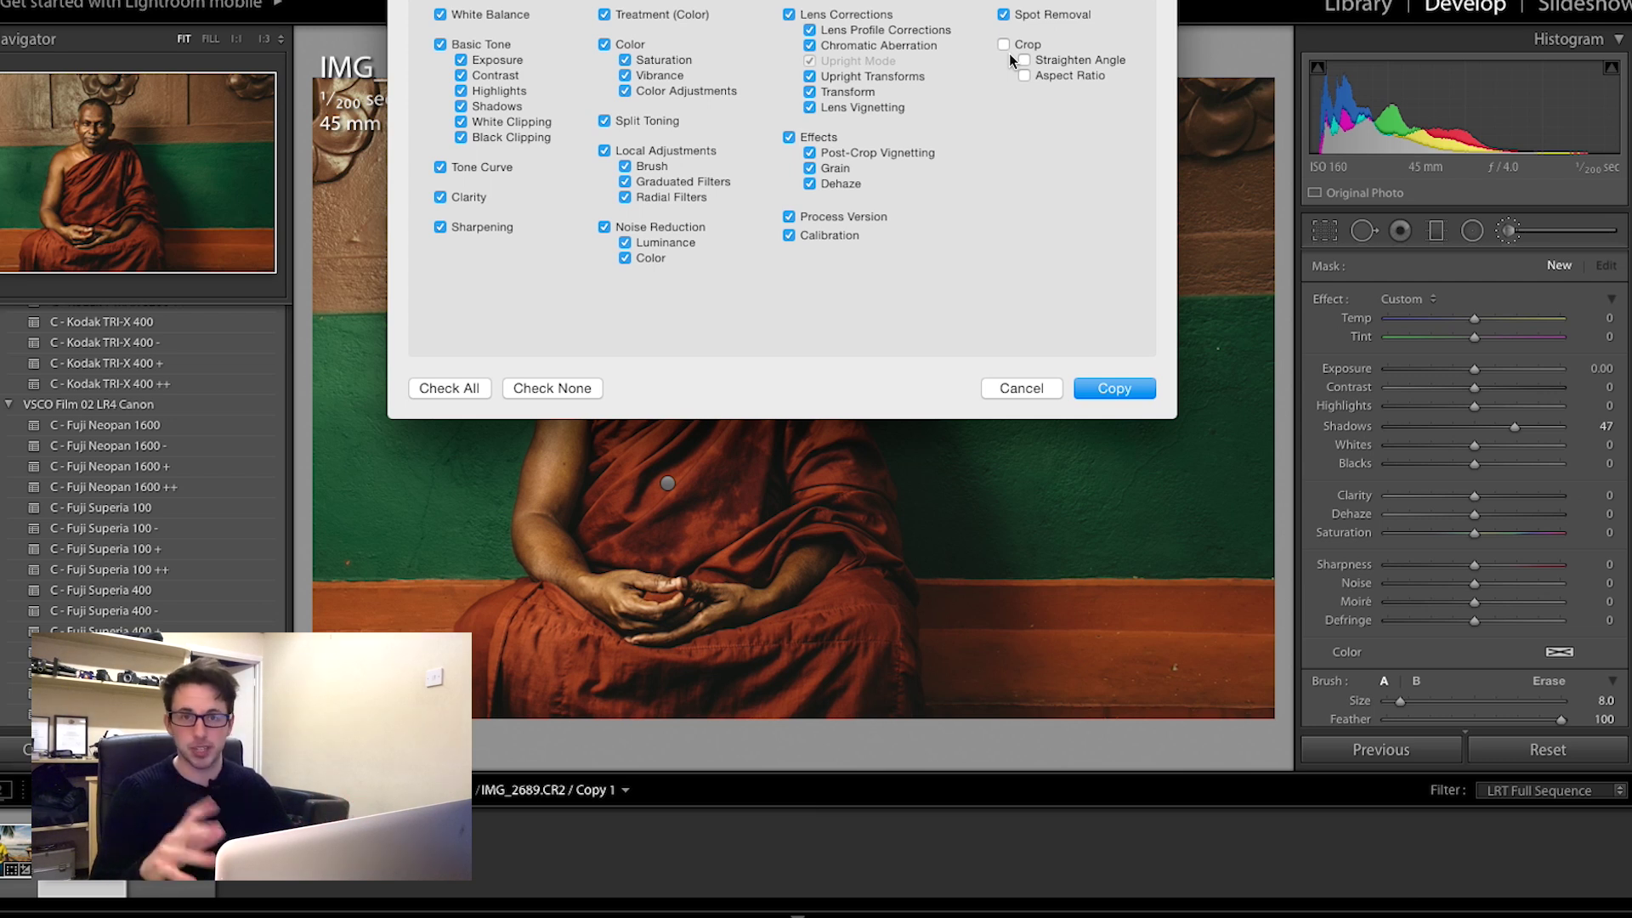
click(1014, 390)
Step: Browse the VSCO Film 02, 03 and 04 presets for tea-picker photo IMG_2886.CR2
key(Right)
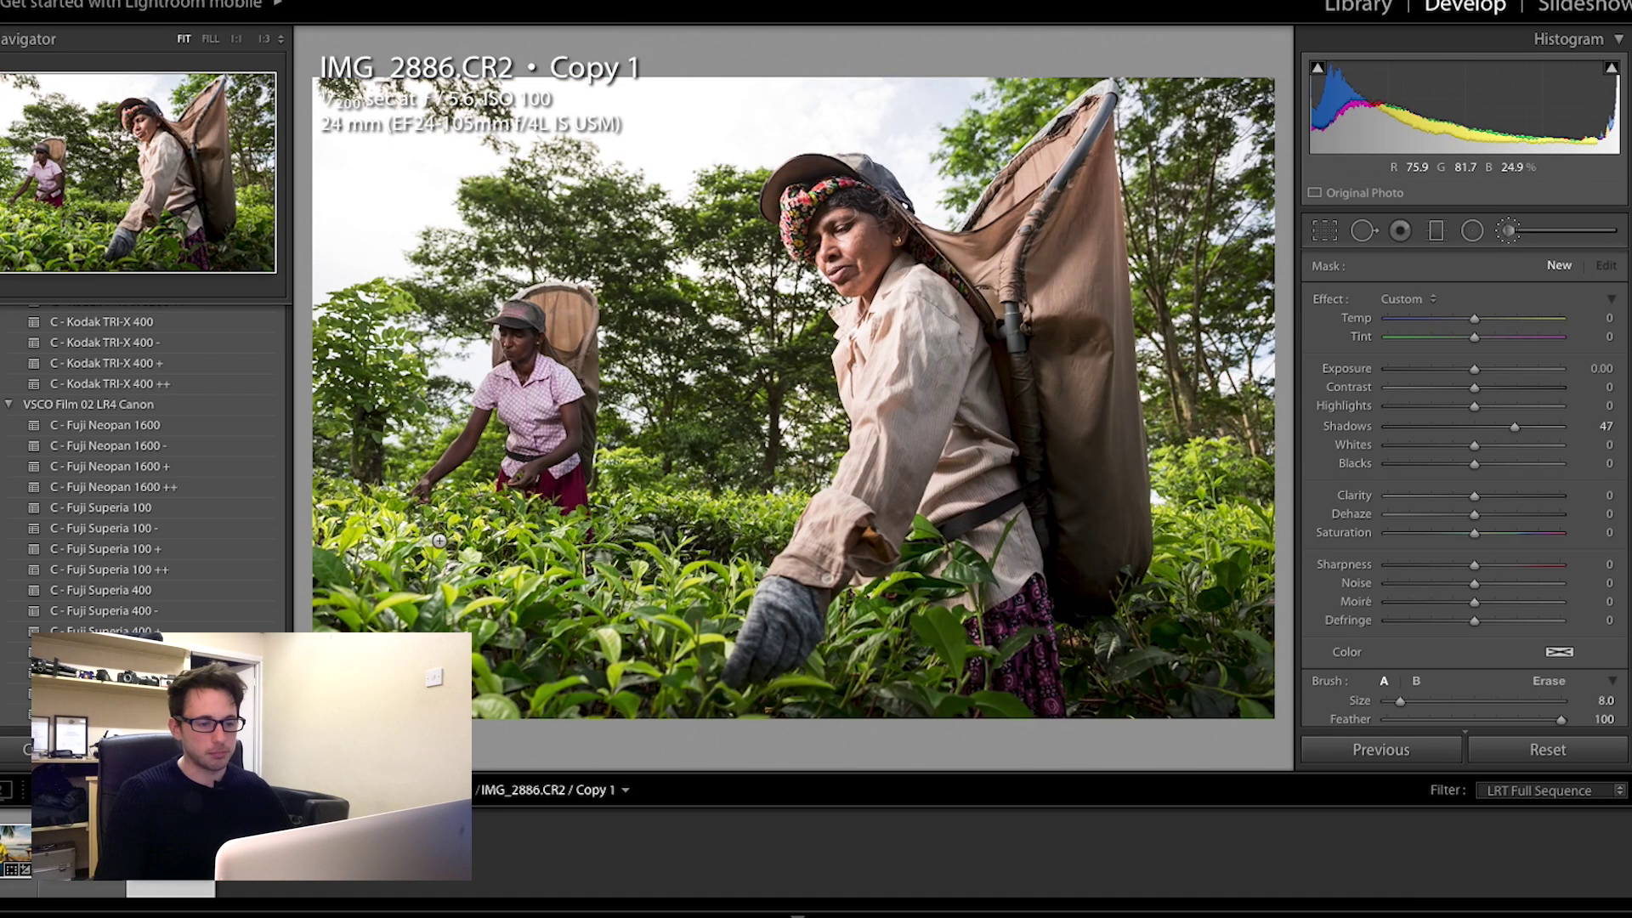
scroll(173, 515, down, 8)
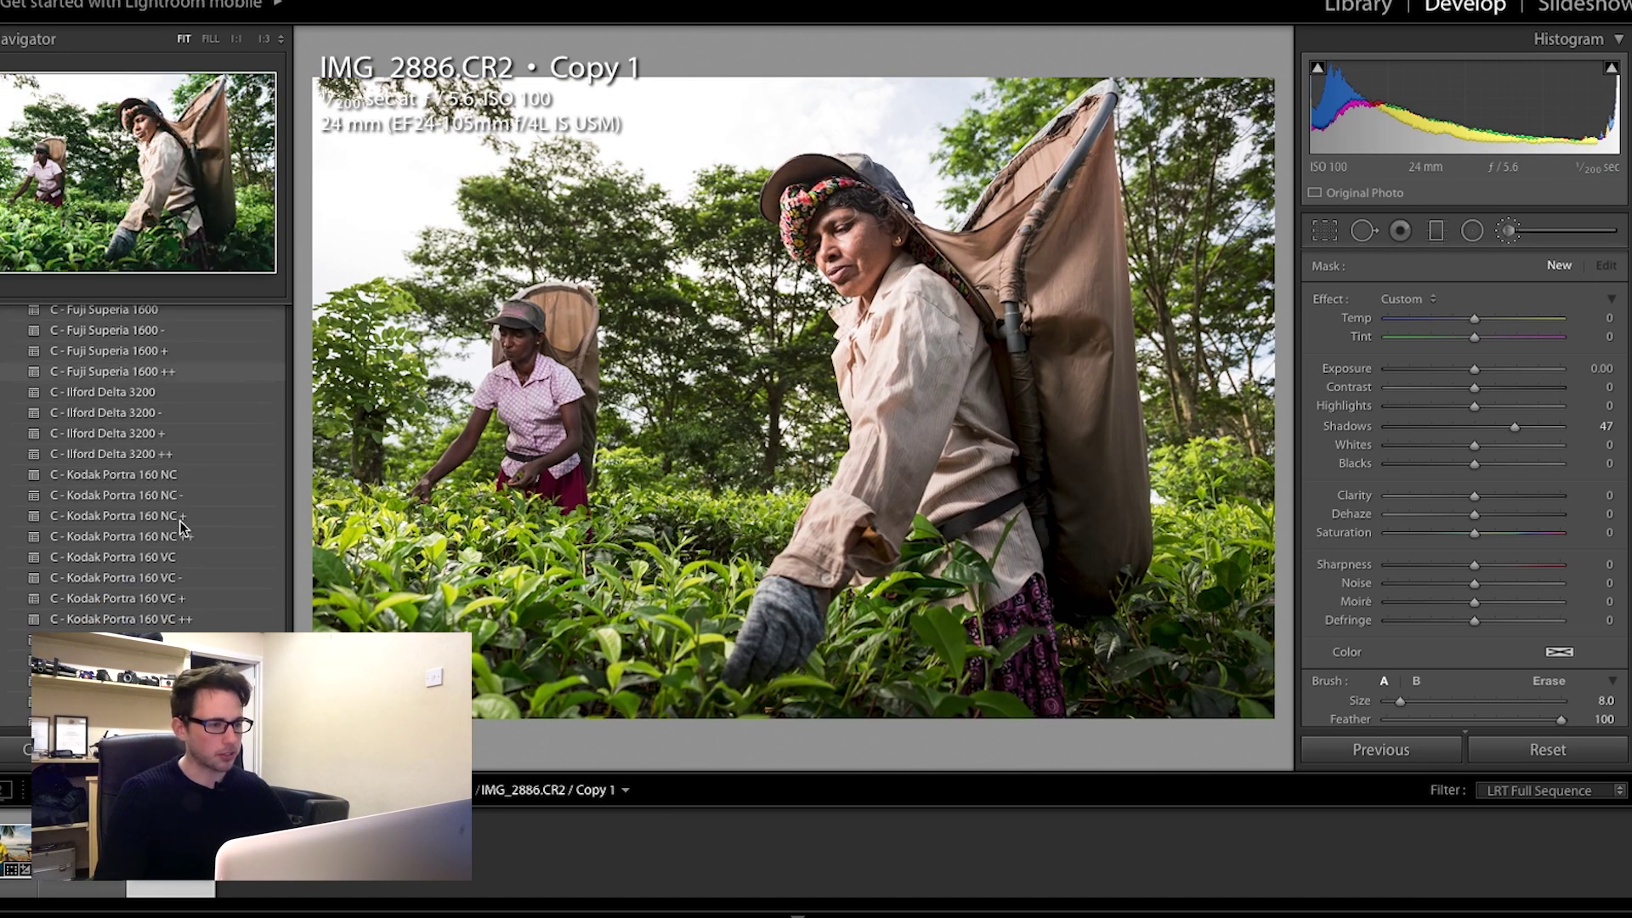
scroll(181, 522, down, 10)
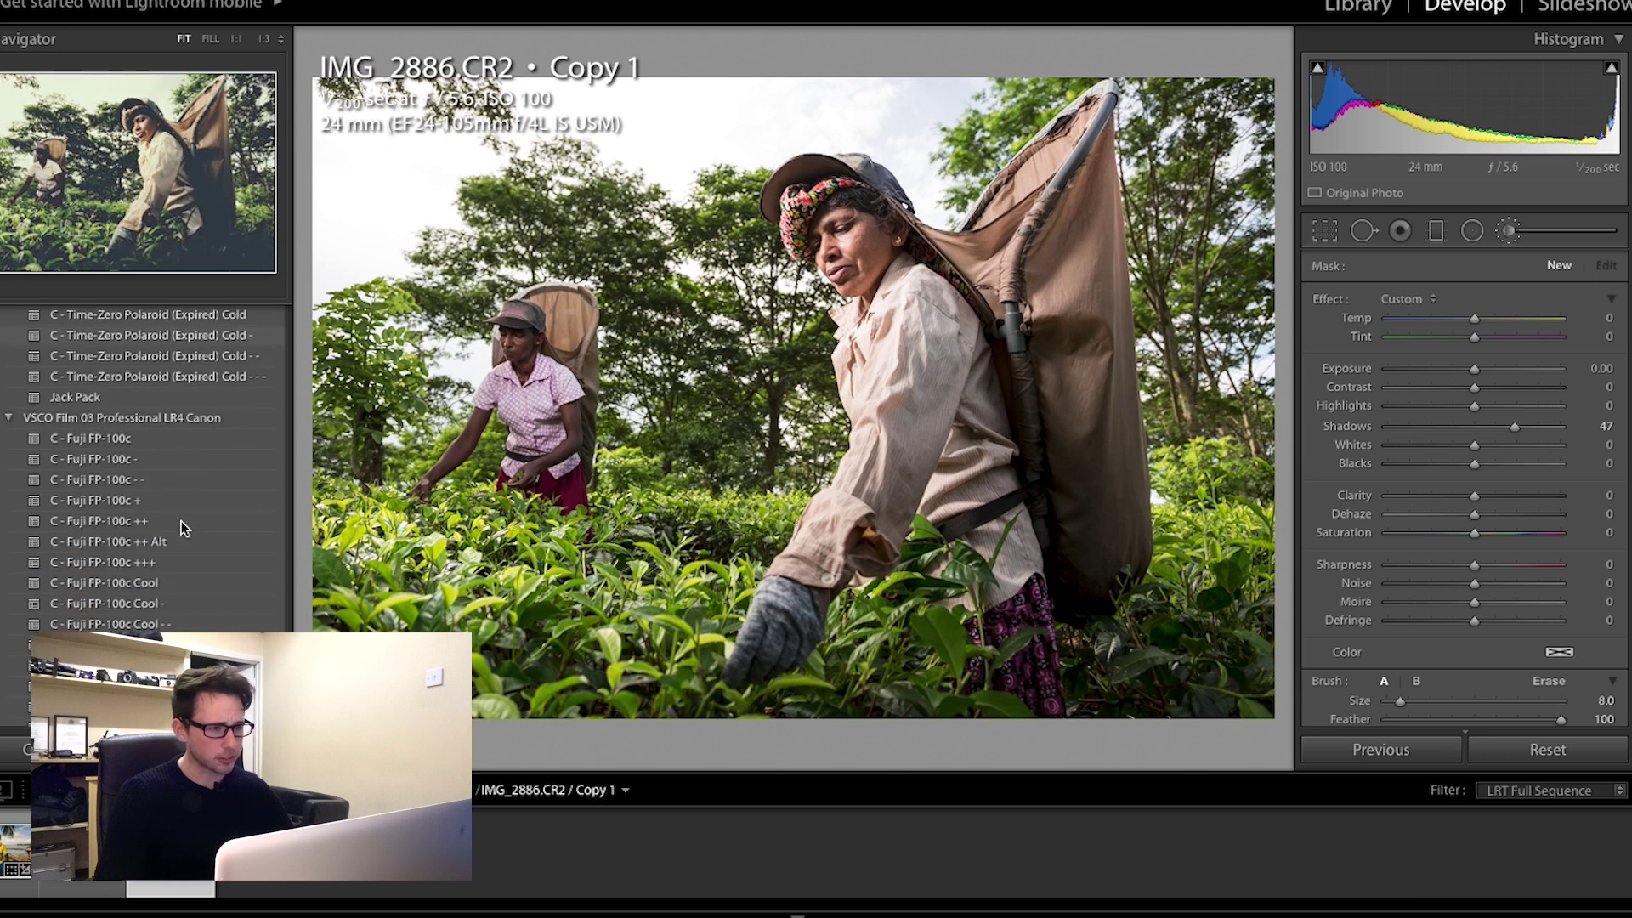
scroll(181, 522, down, 10)
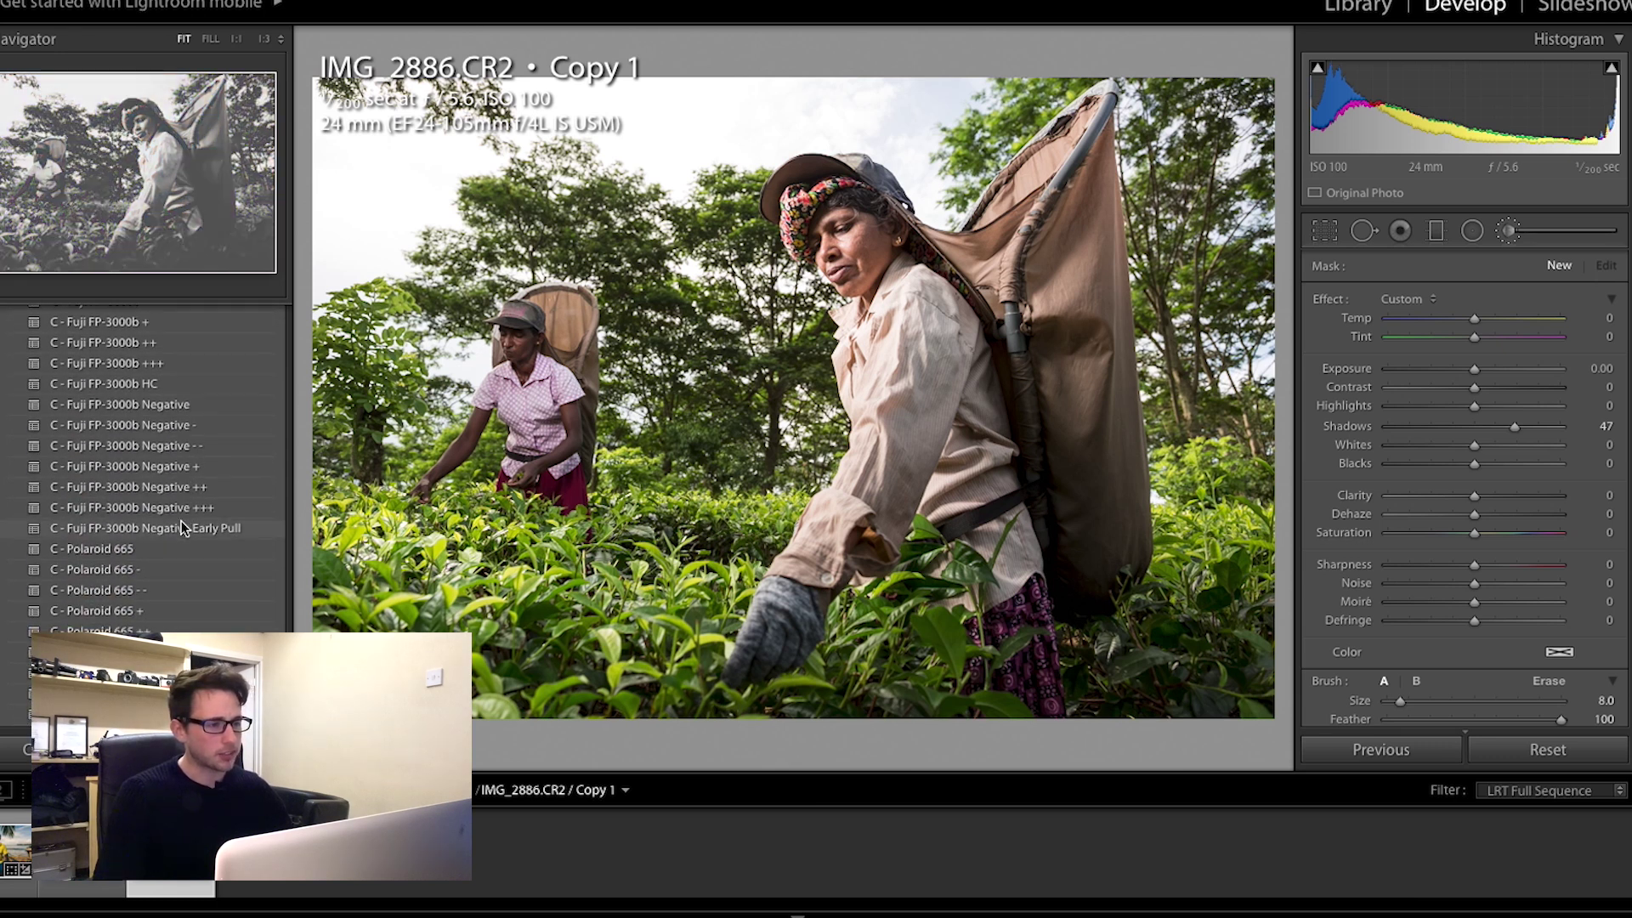
scroll(181, 522, down, 10)
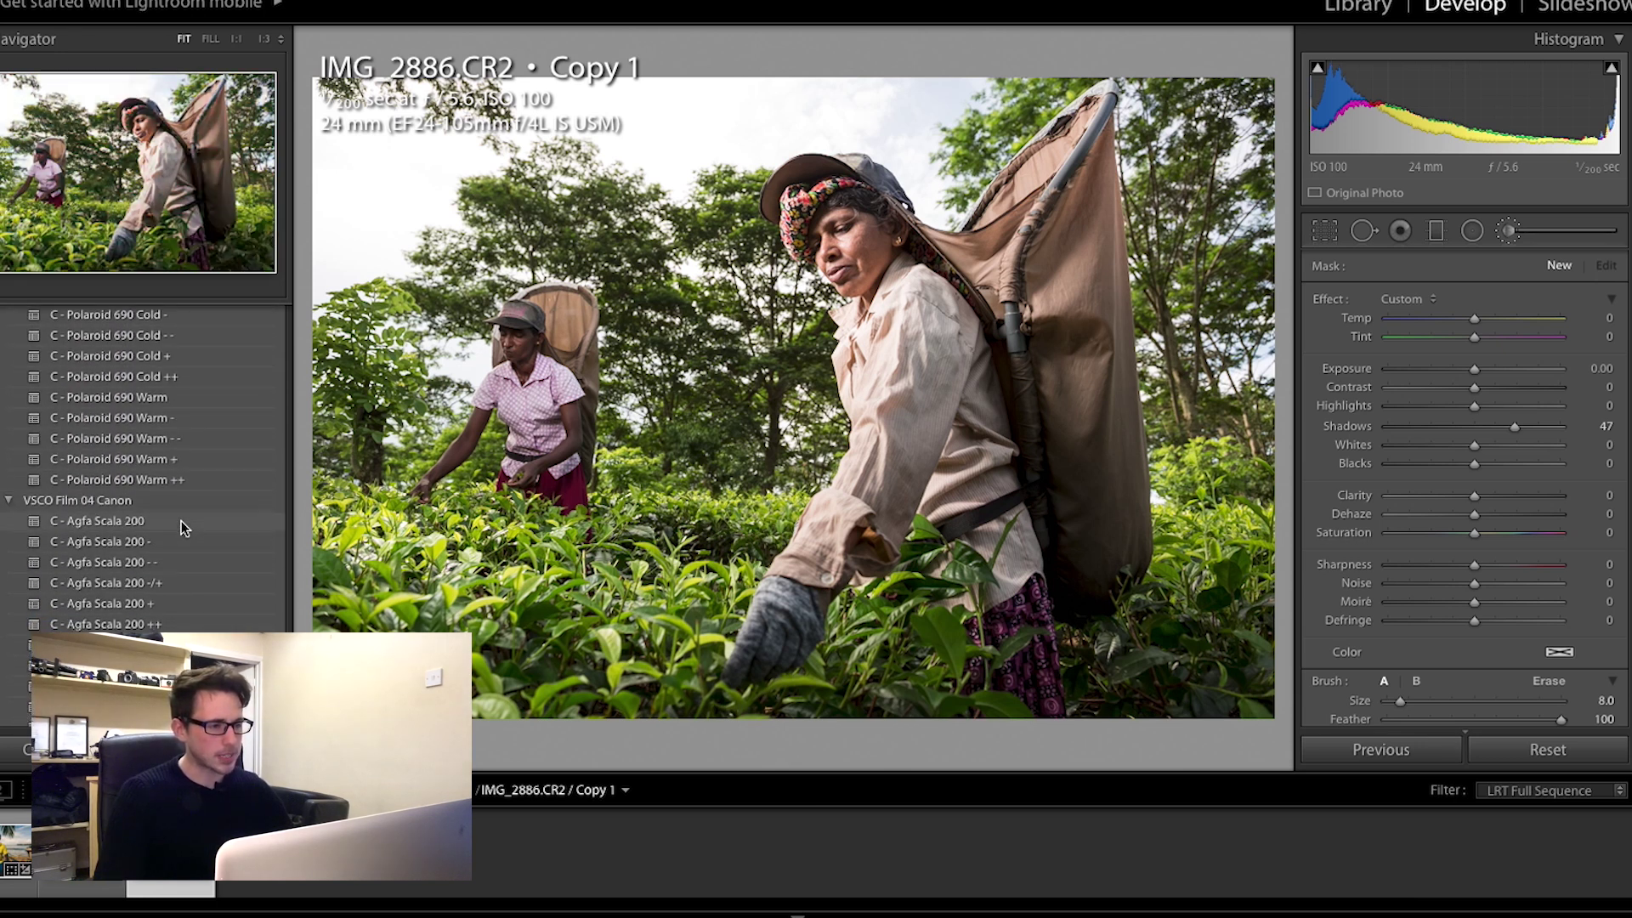
scroll(181, 524, down, 10)
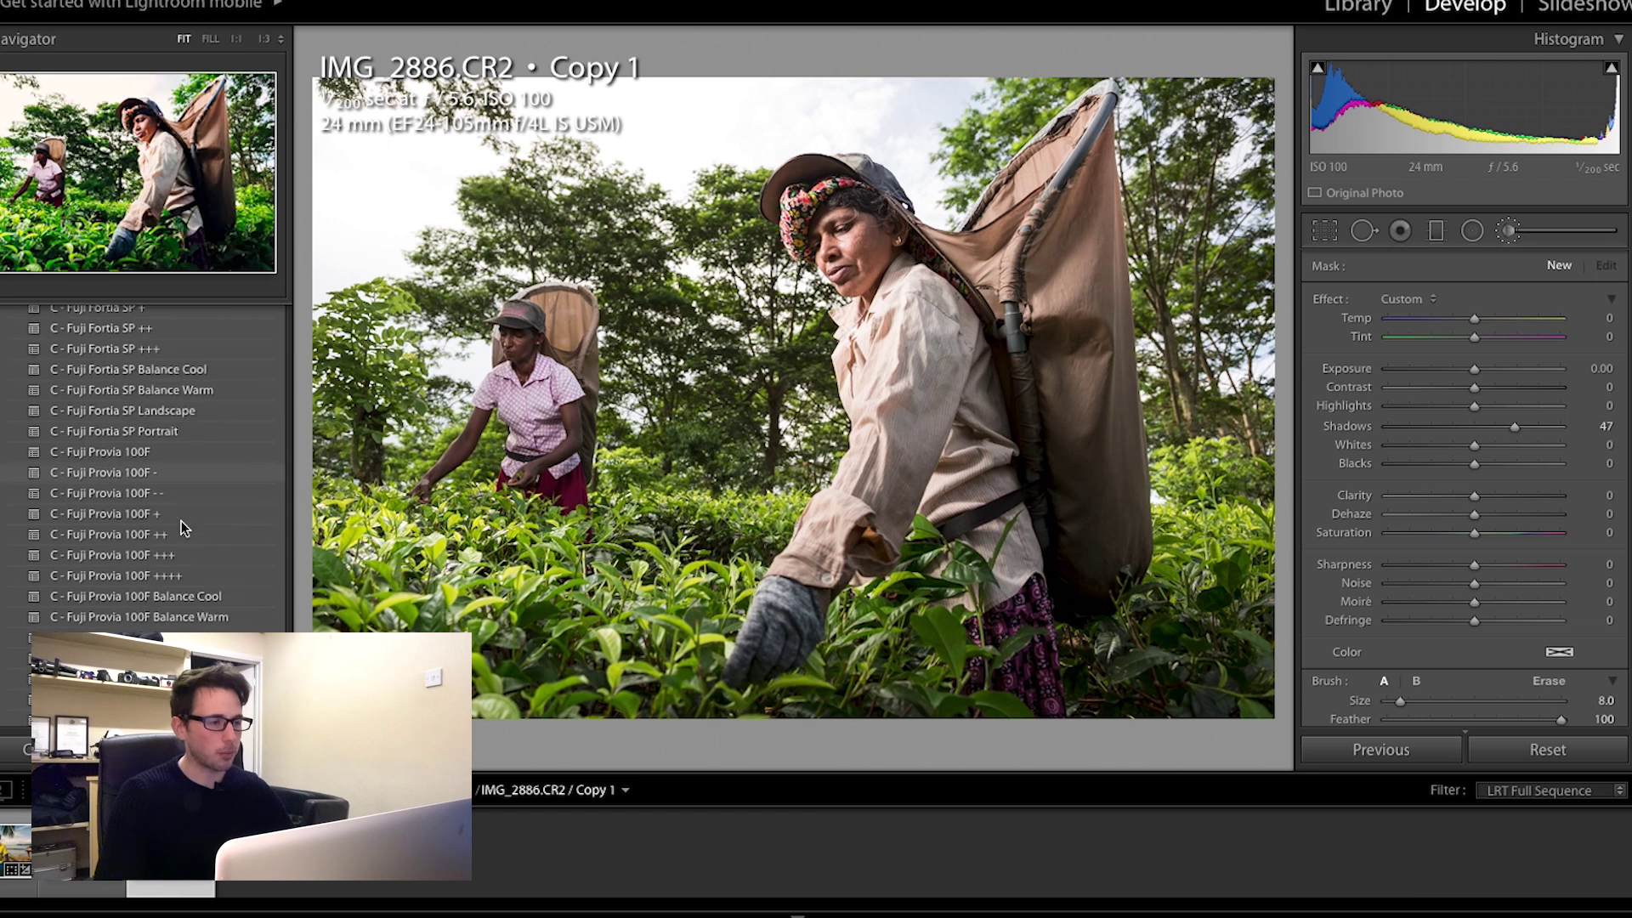
scroll(181, 522, down, 10)
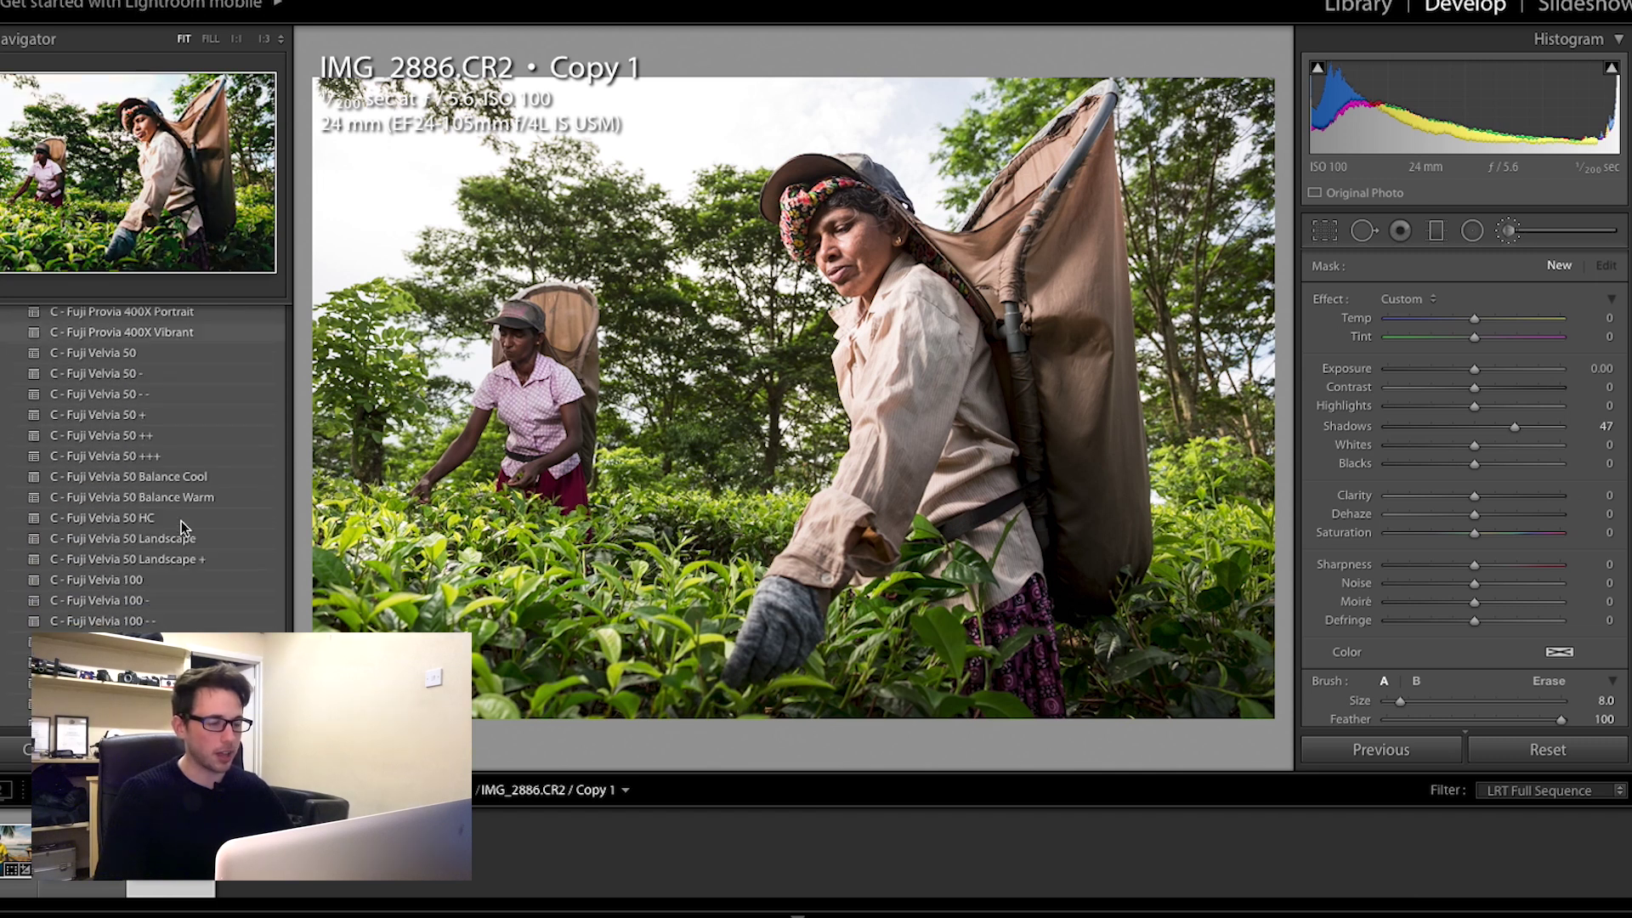
scroll(181, 522, down, 10)
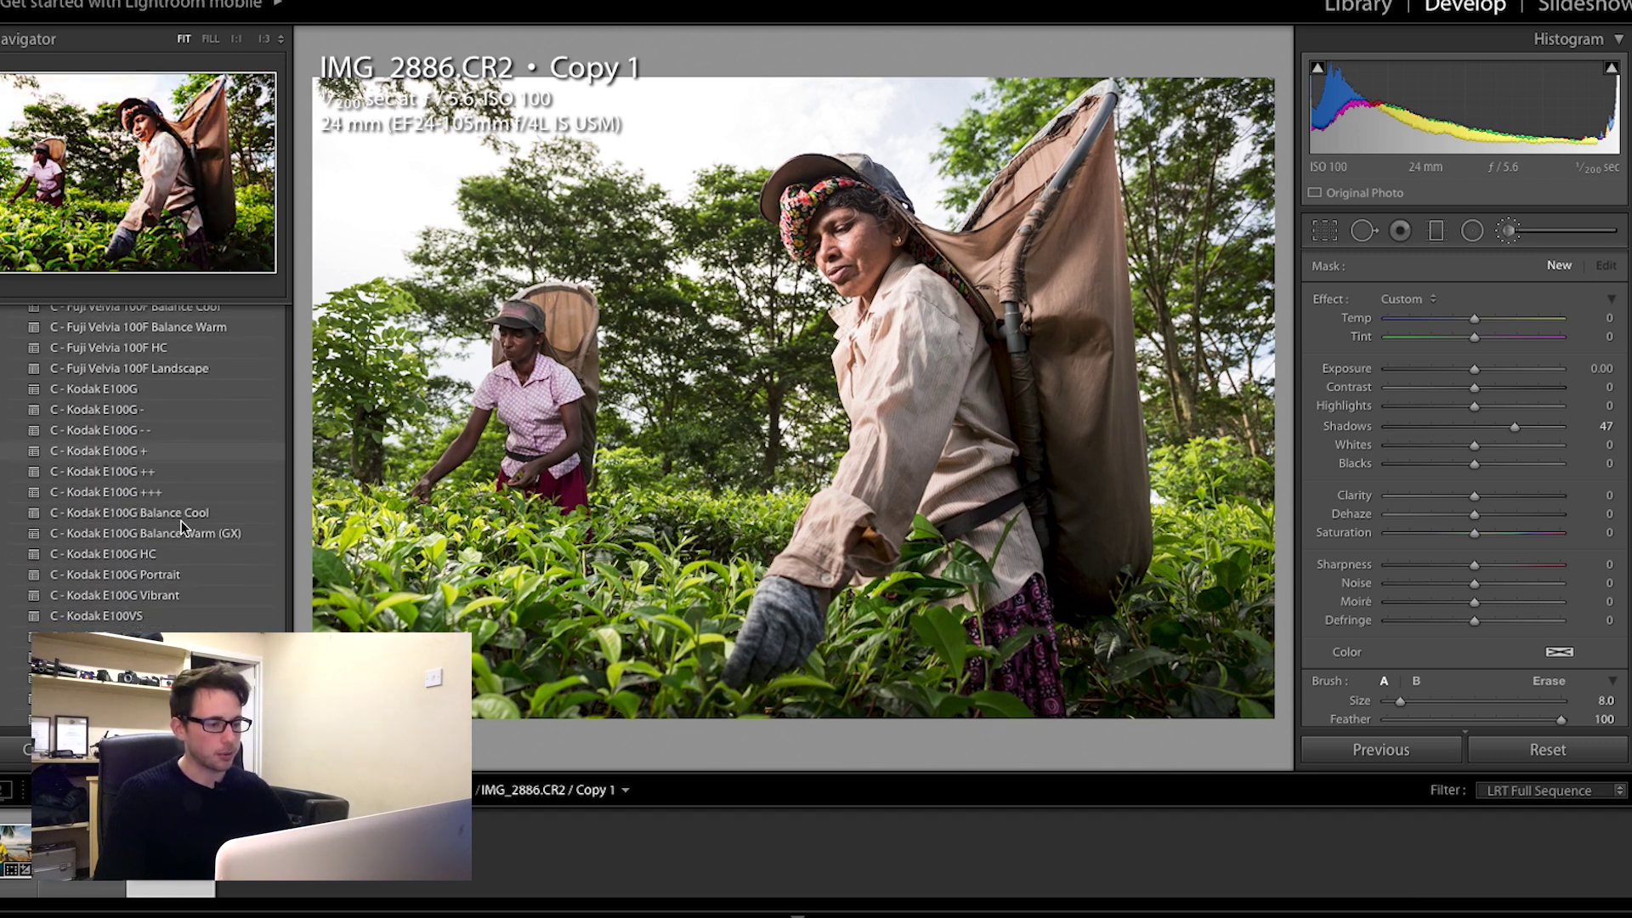
scroll(181, 521, down, 10)
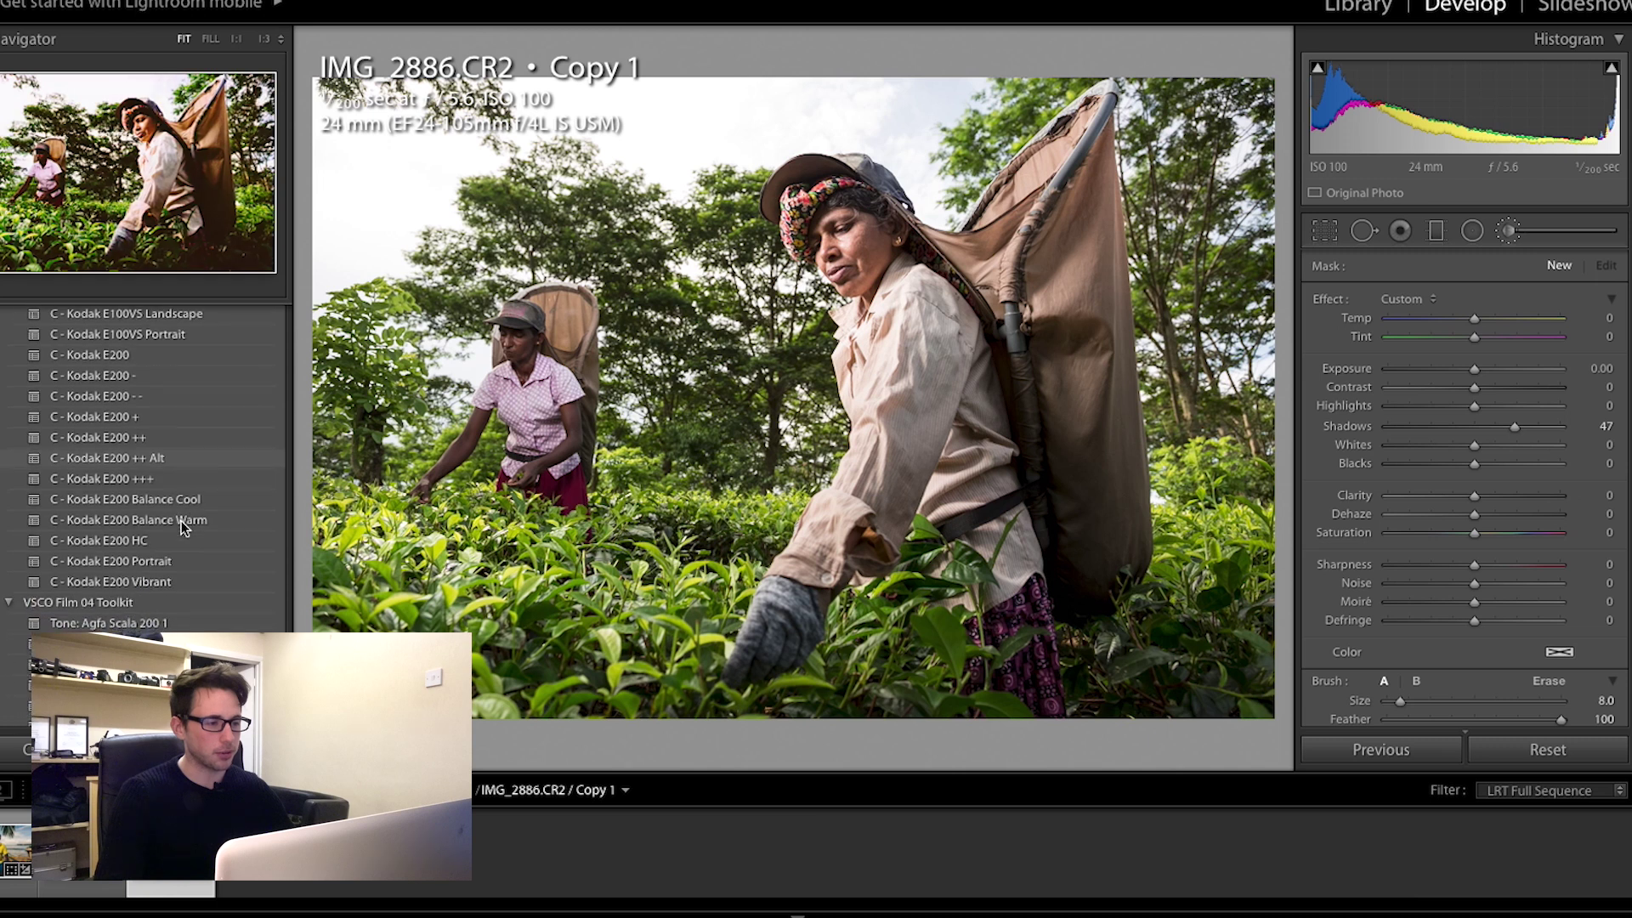
scroll(182, 522, down, 10)
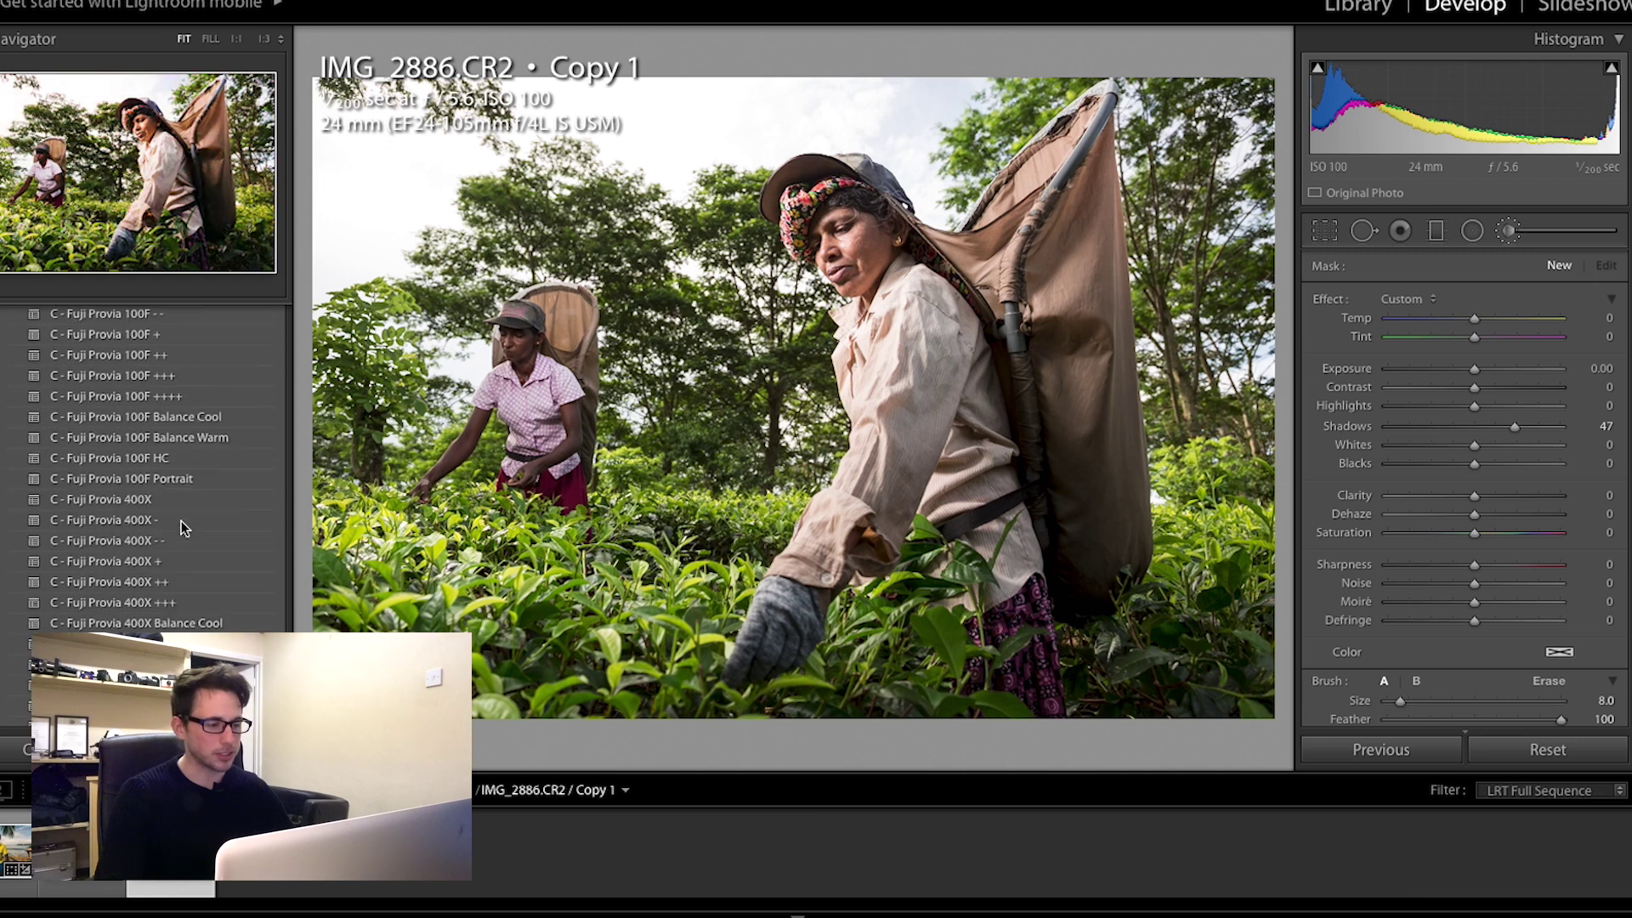
Step: Return to the VSCO Film 02 presets and apply one of the colour presets to the tea-picker photo
scroll(181, 522, up, 10)
click(118, 538)
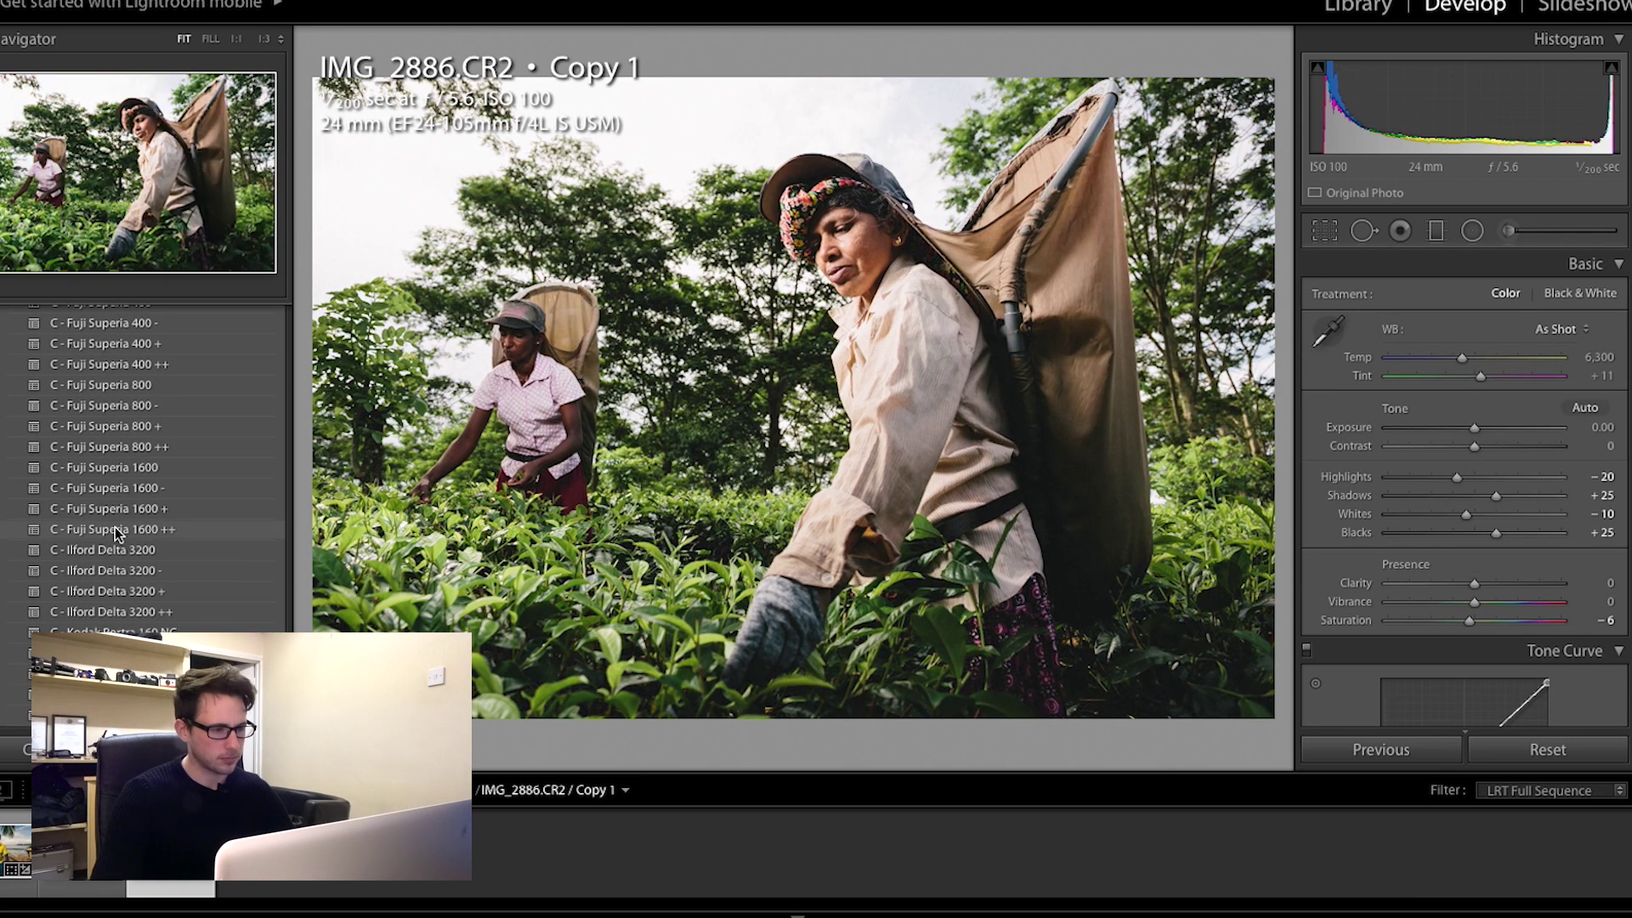
scroll(123, 544, down, 1)
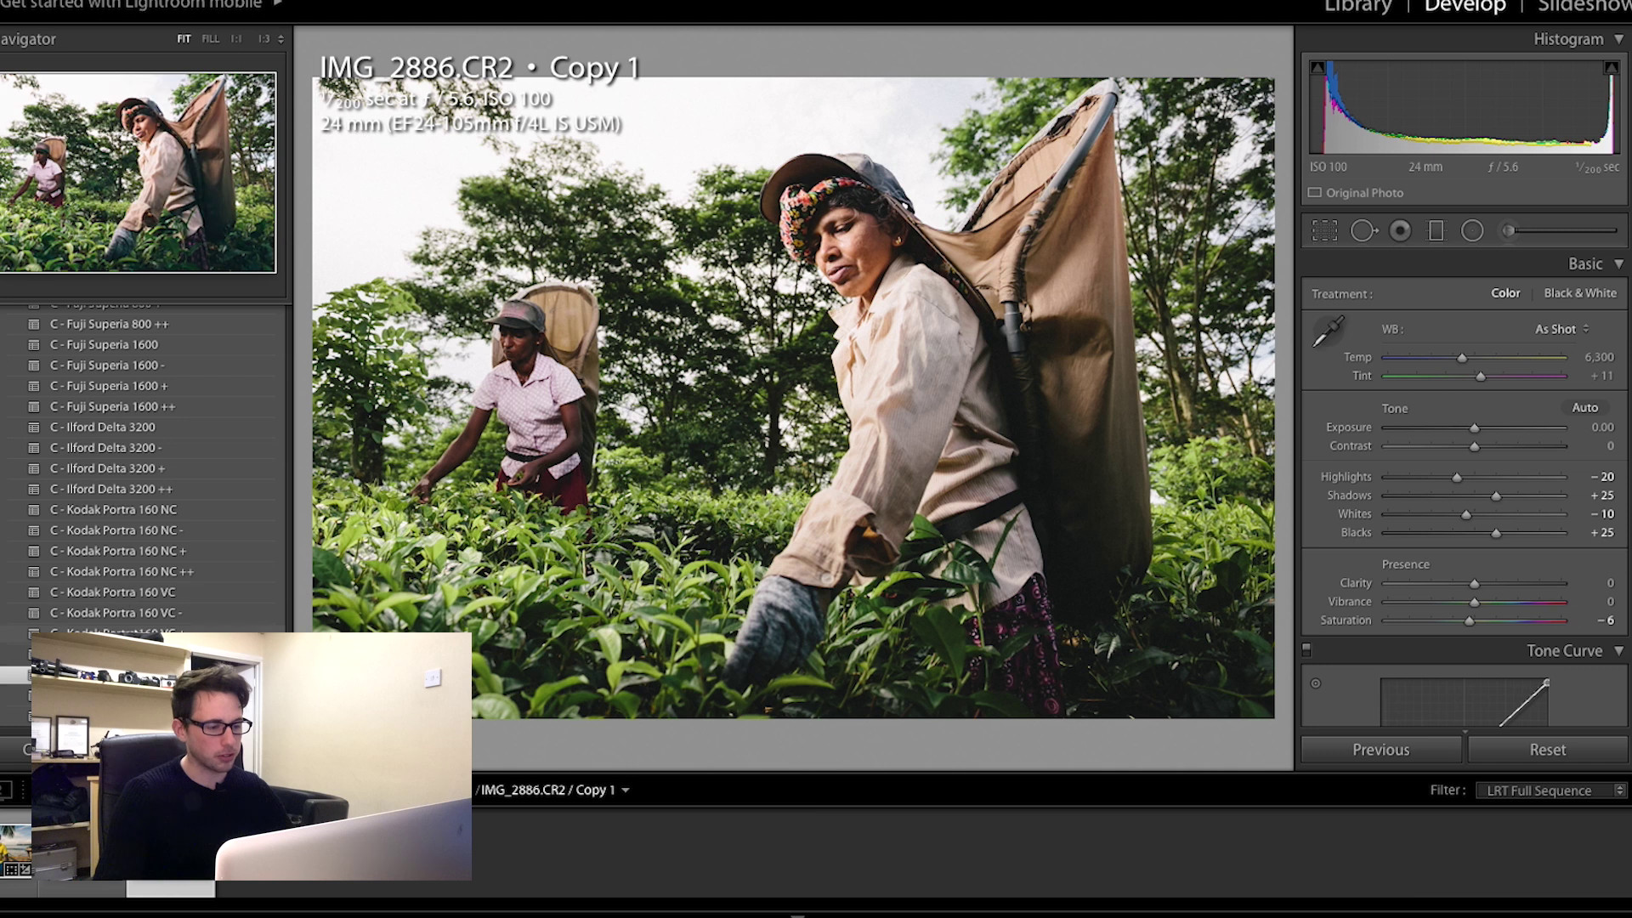
Step: Apply a different VSCO Film 02 colour preset to the tea-picker photo and set its Exposure to −1.20
click(111, 633)
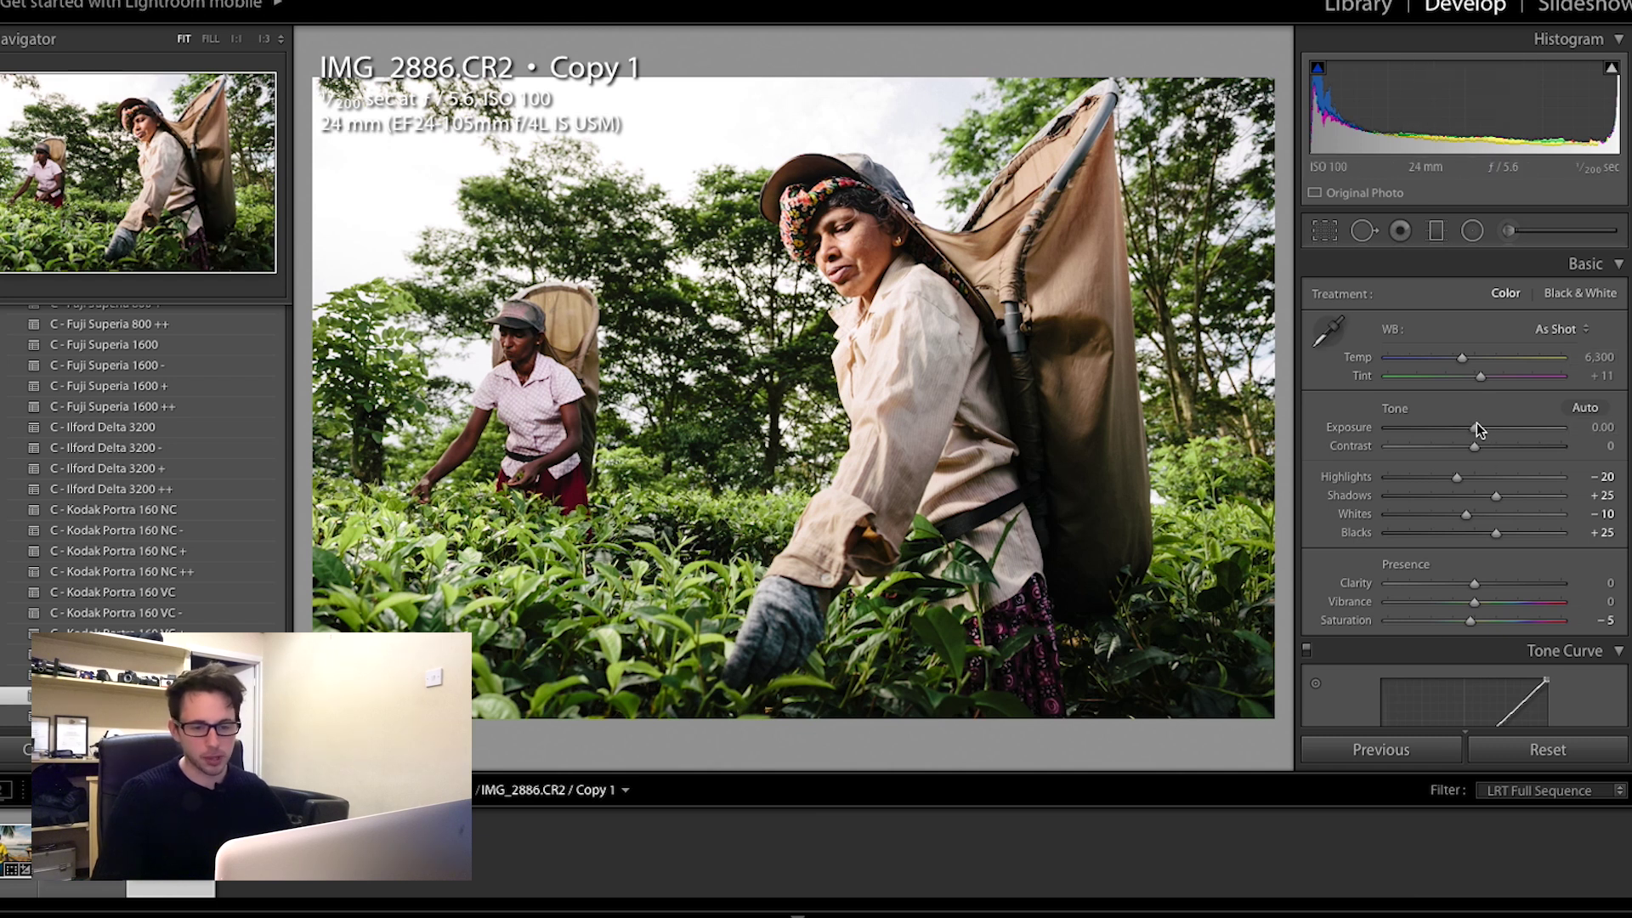
drag(1471, 426, 1453, 432)
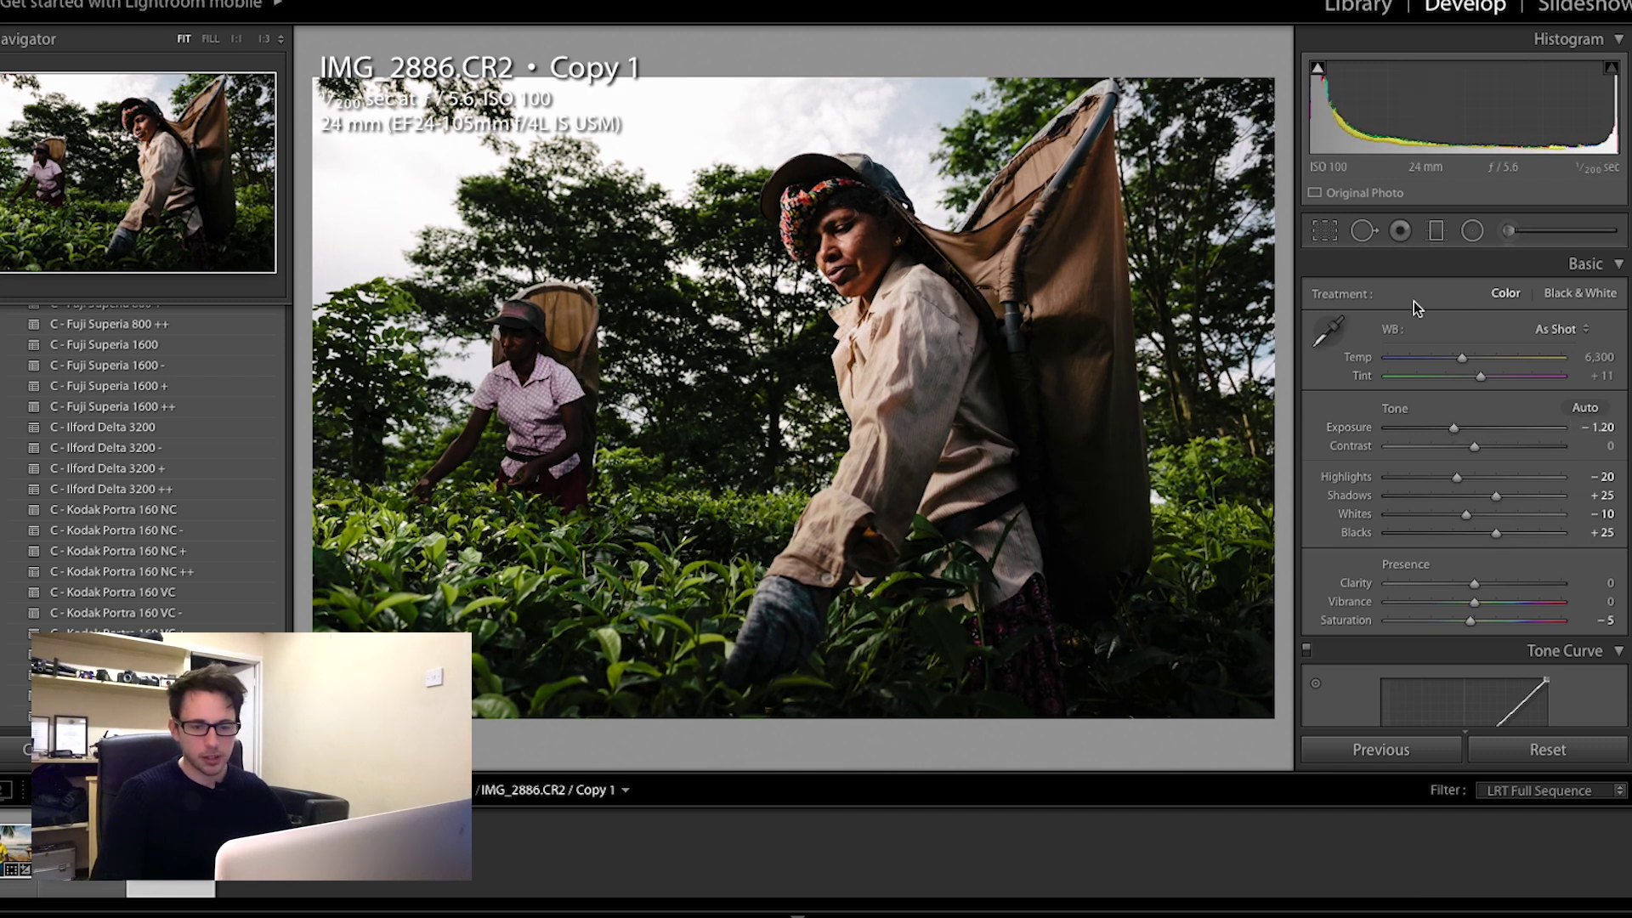
click(863, 313)
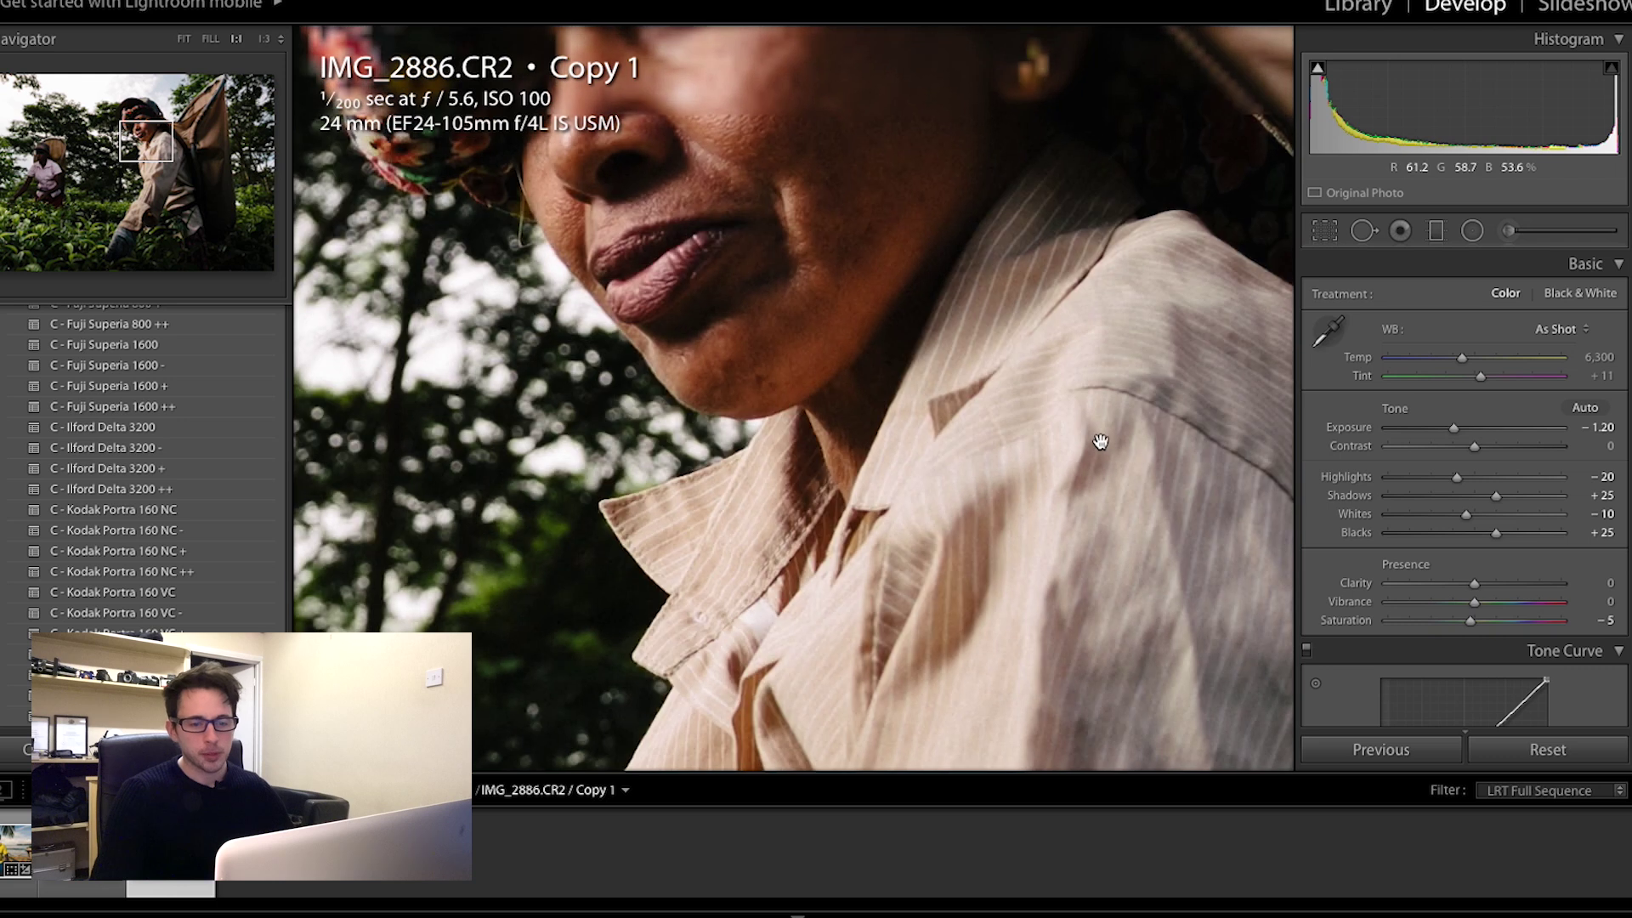
click(1114, 429)
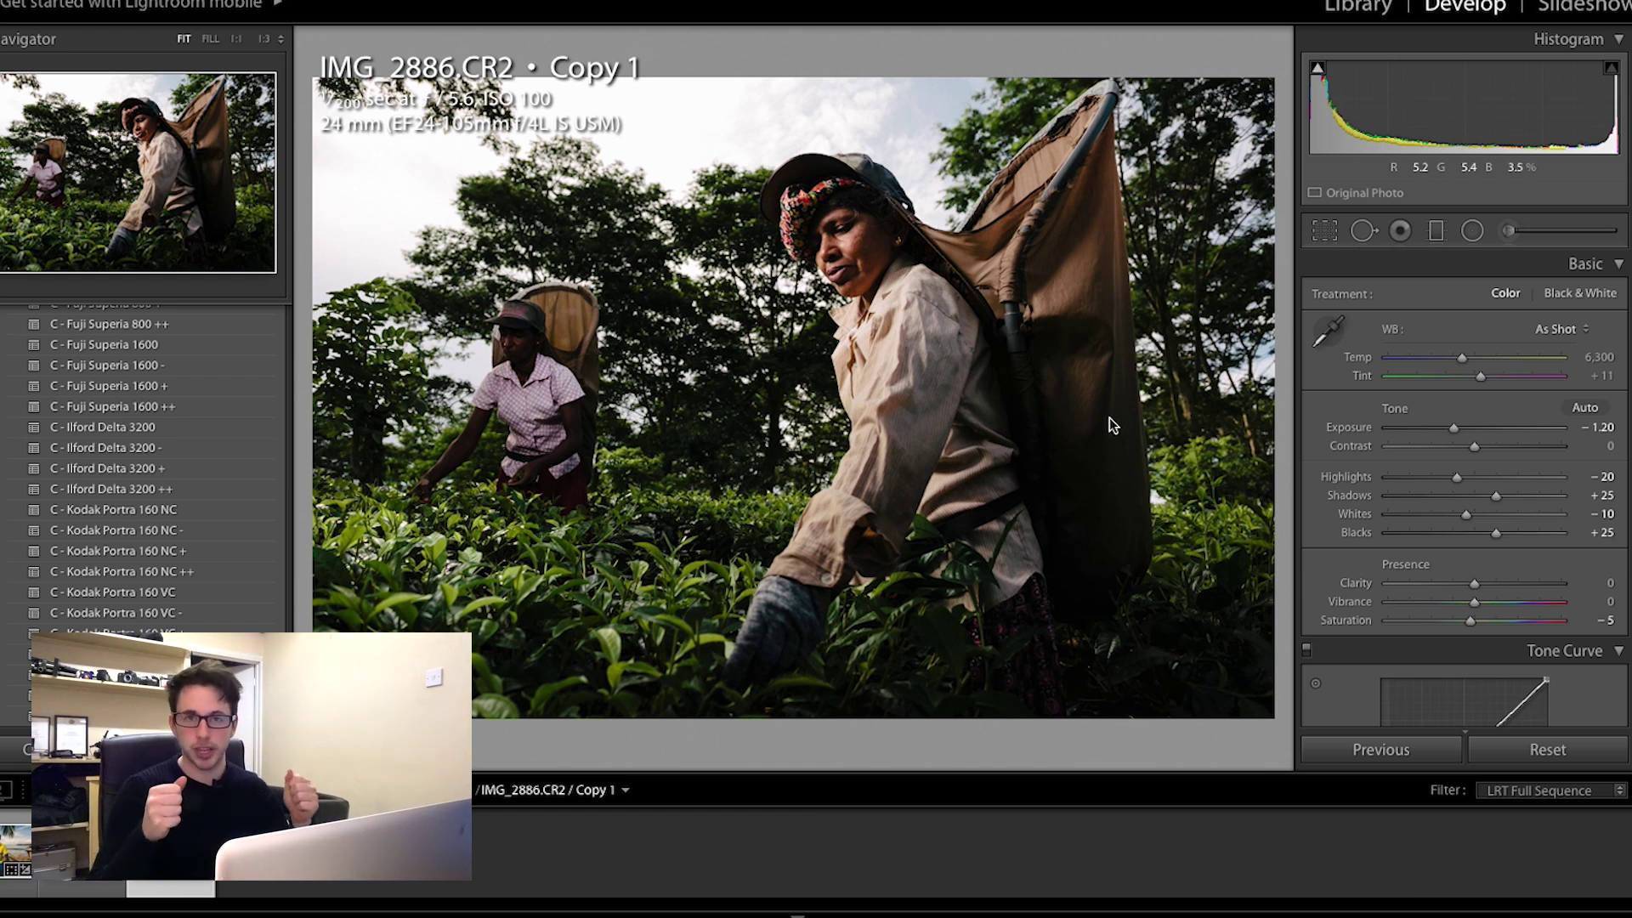
Step: Try sampling the foreground woman's shirt as the white balance neutral, and undo the white balance change
click(1327, 330)
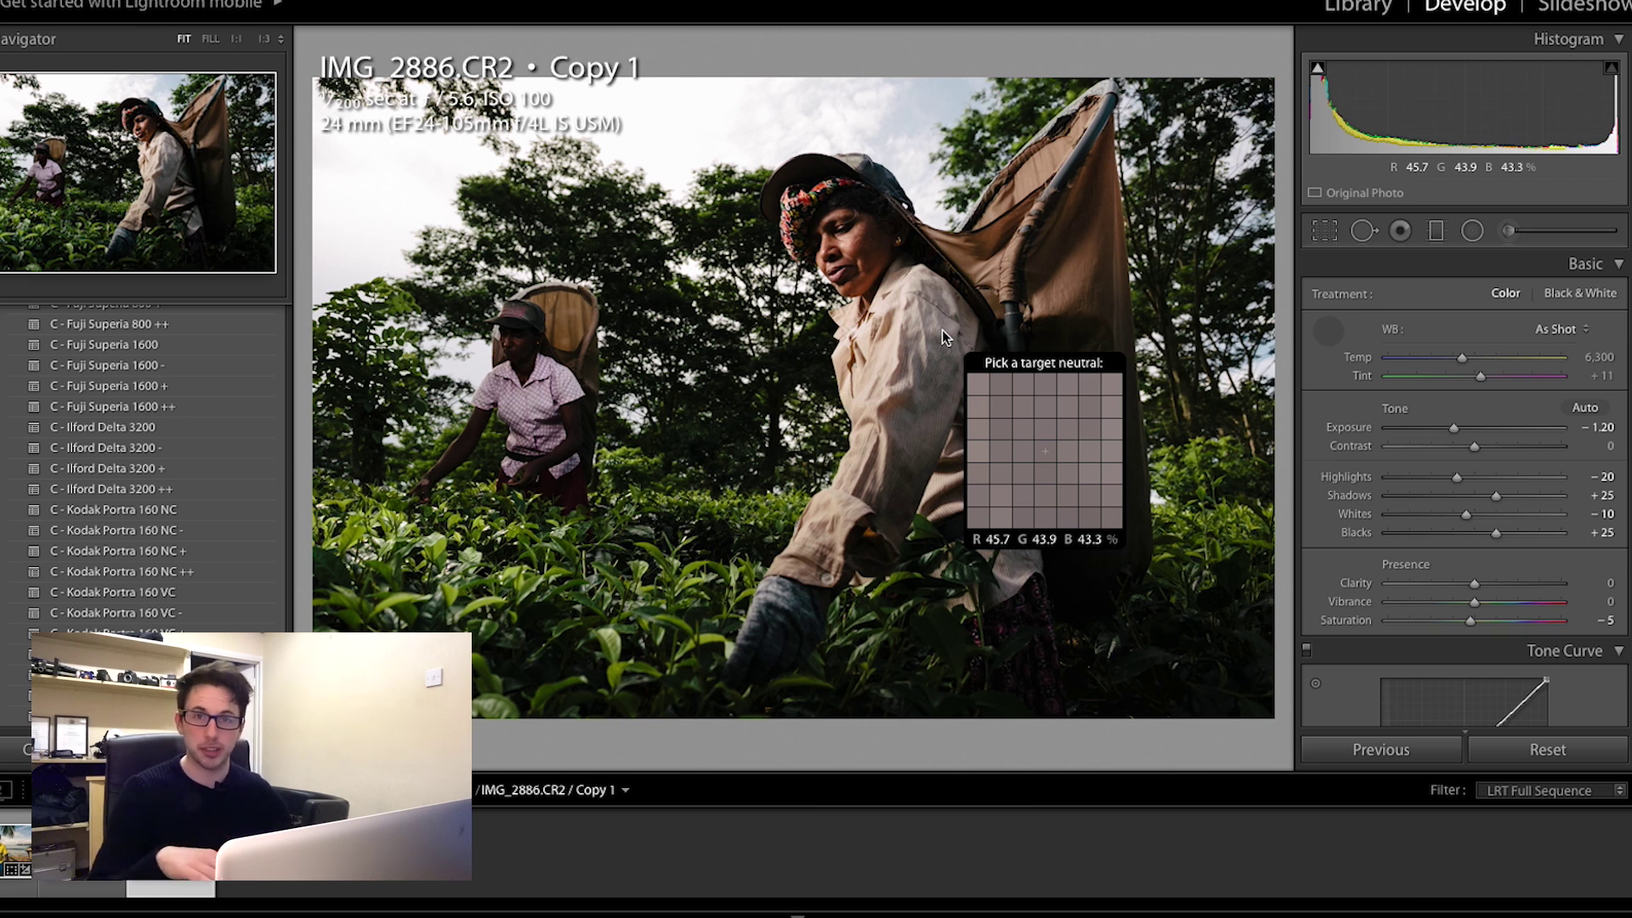
click(927, 349)
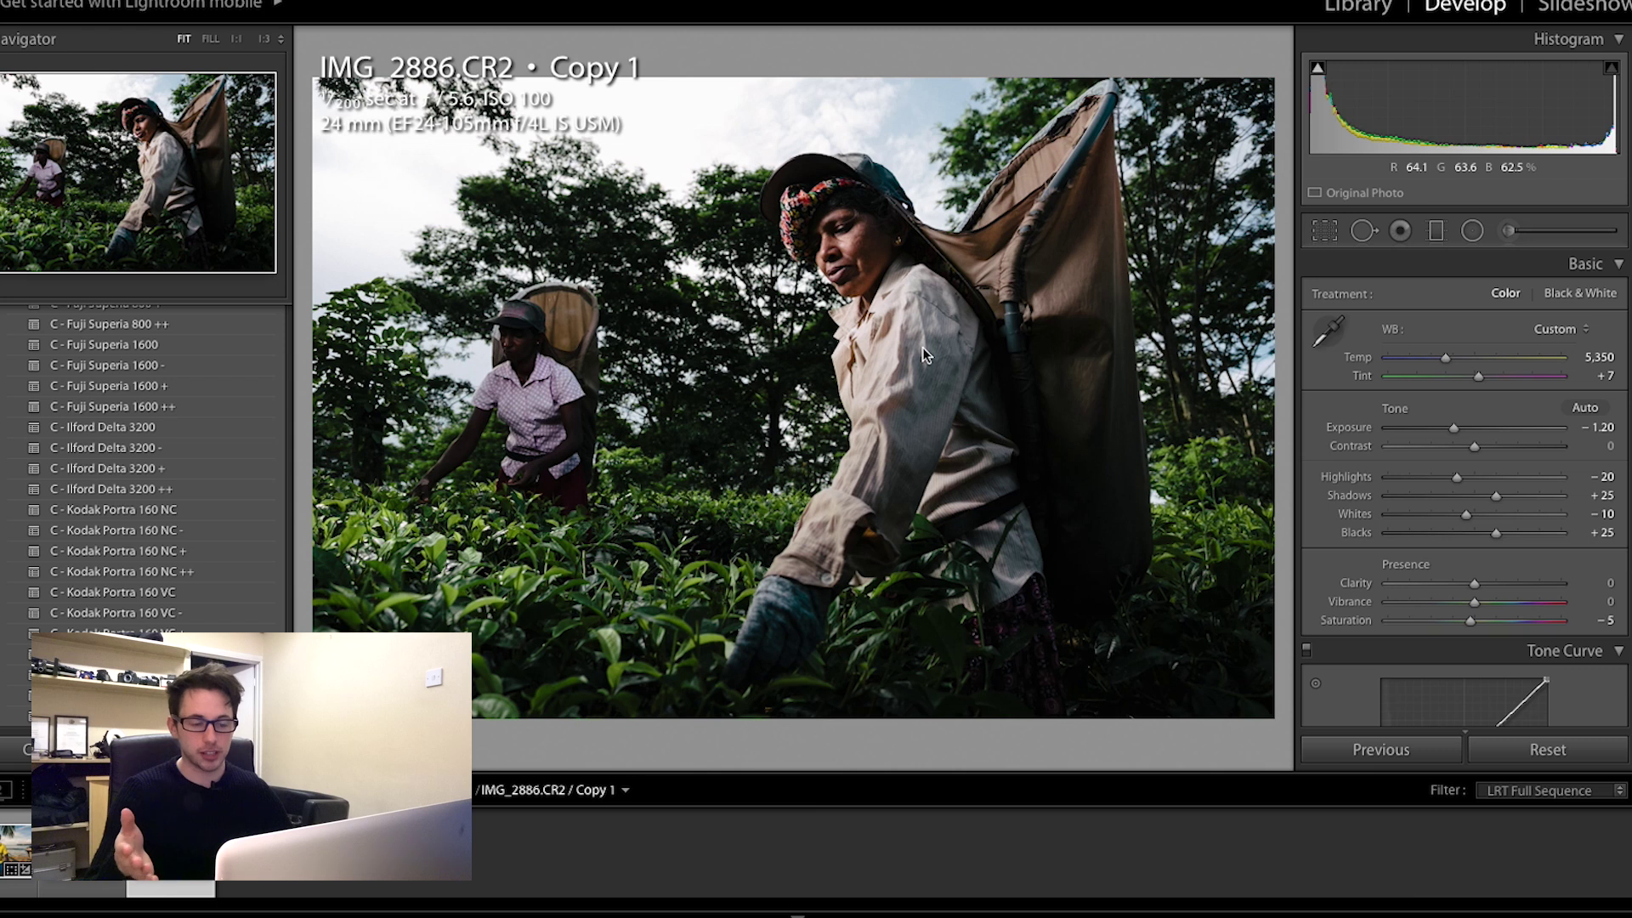
click(922, 347)
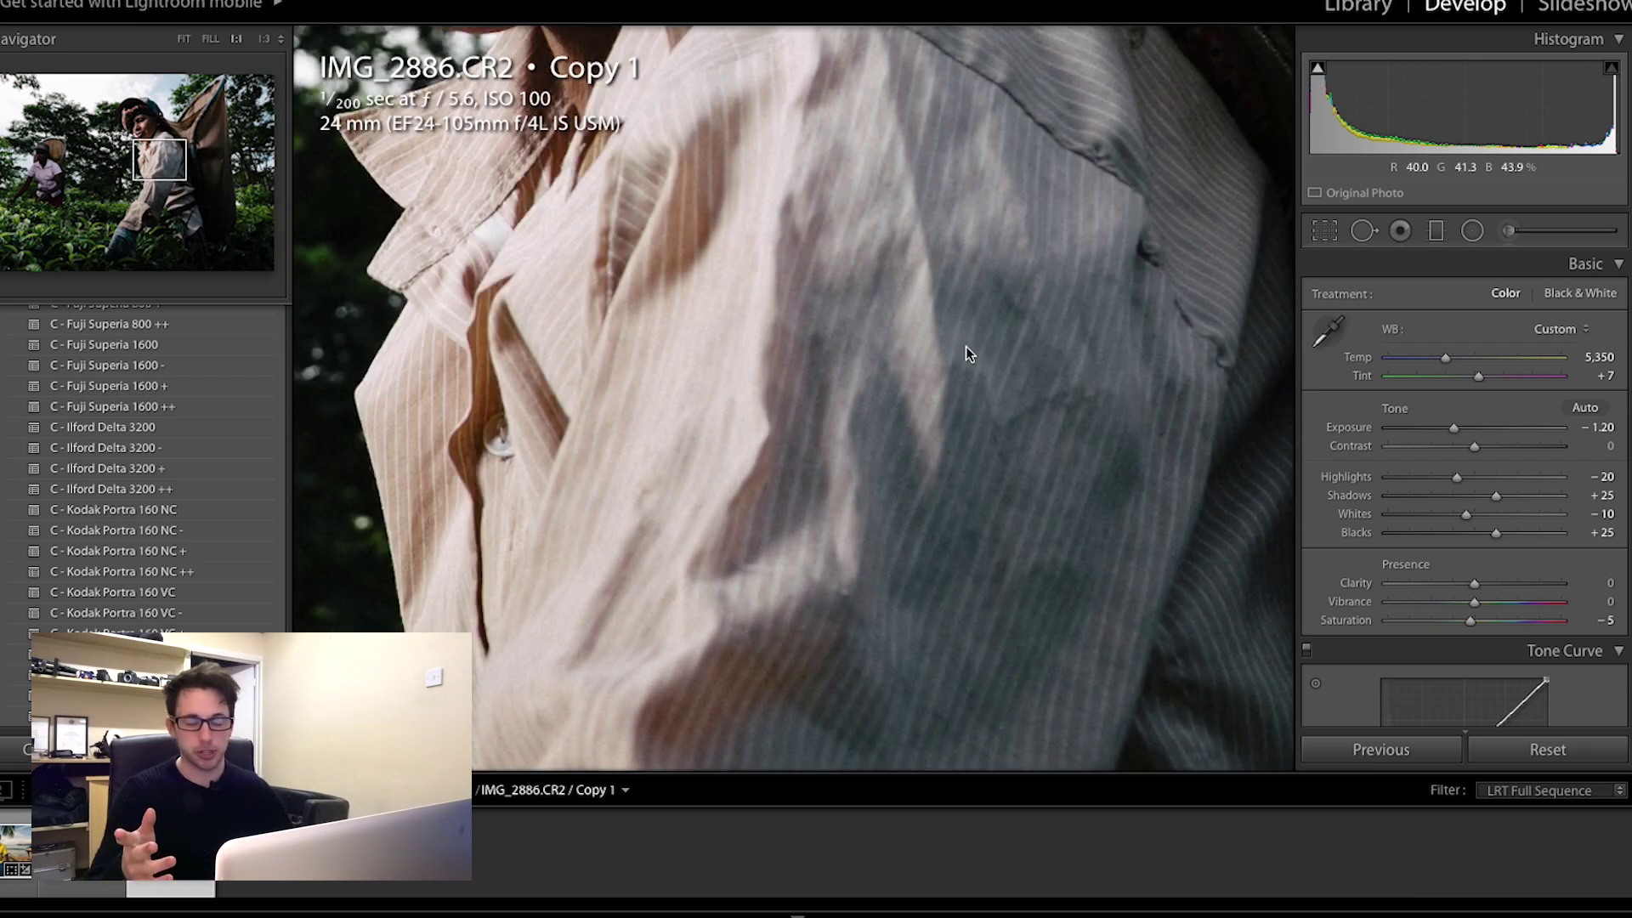
click(965, 345)
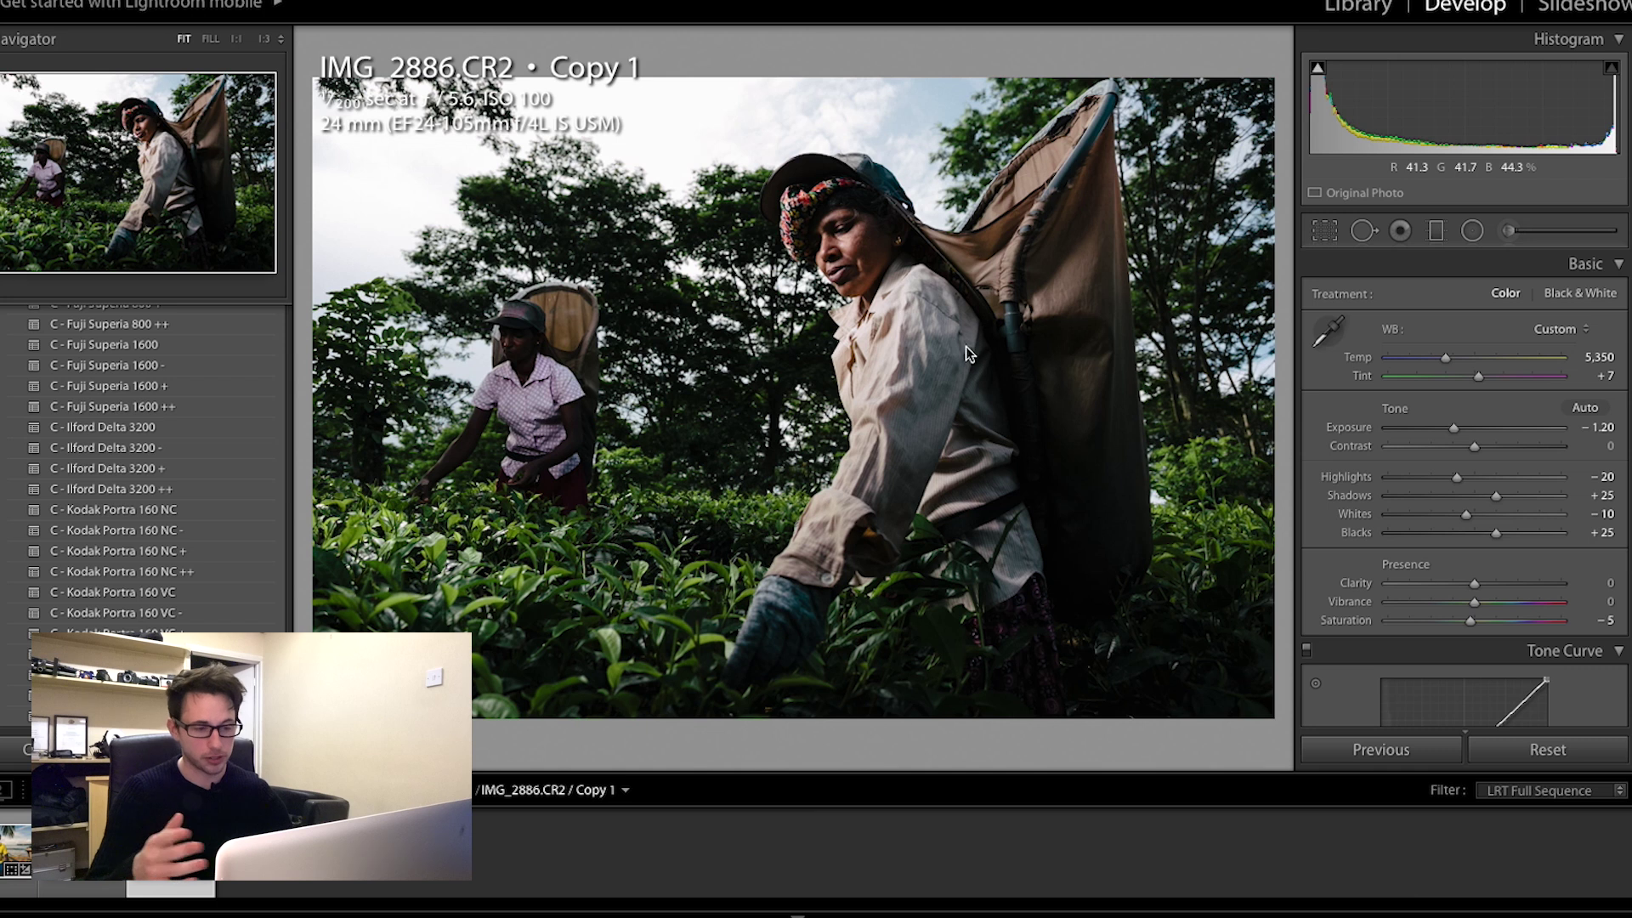
key(ctrl+z)
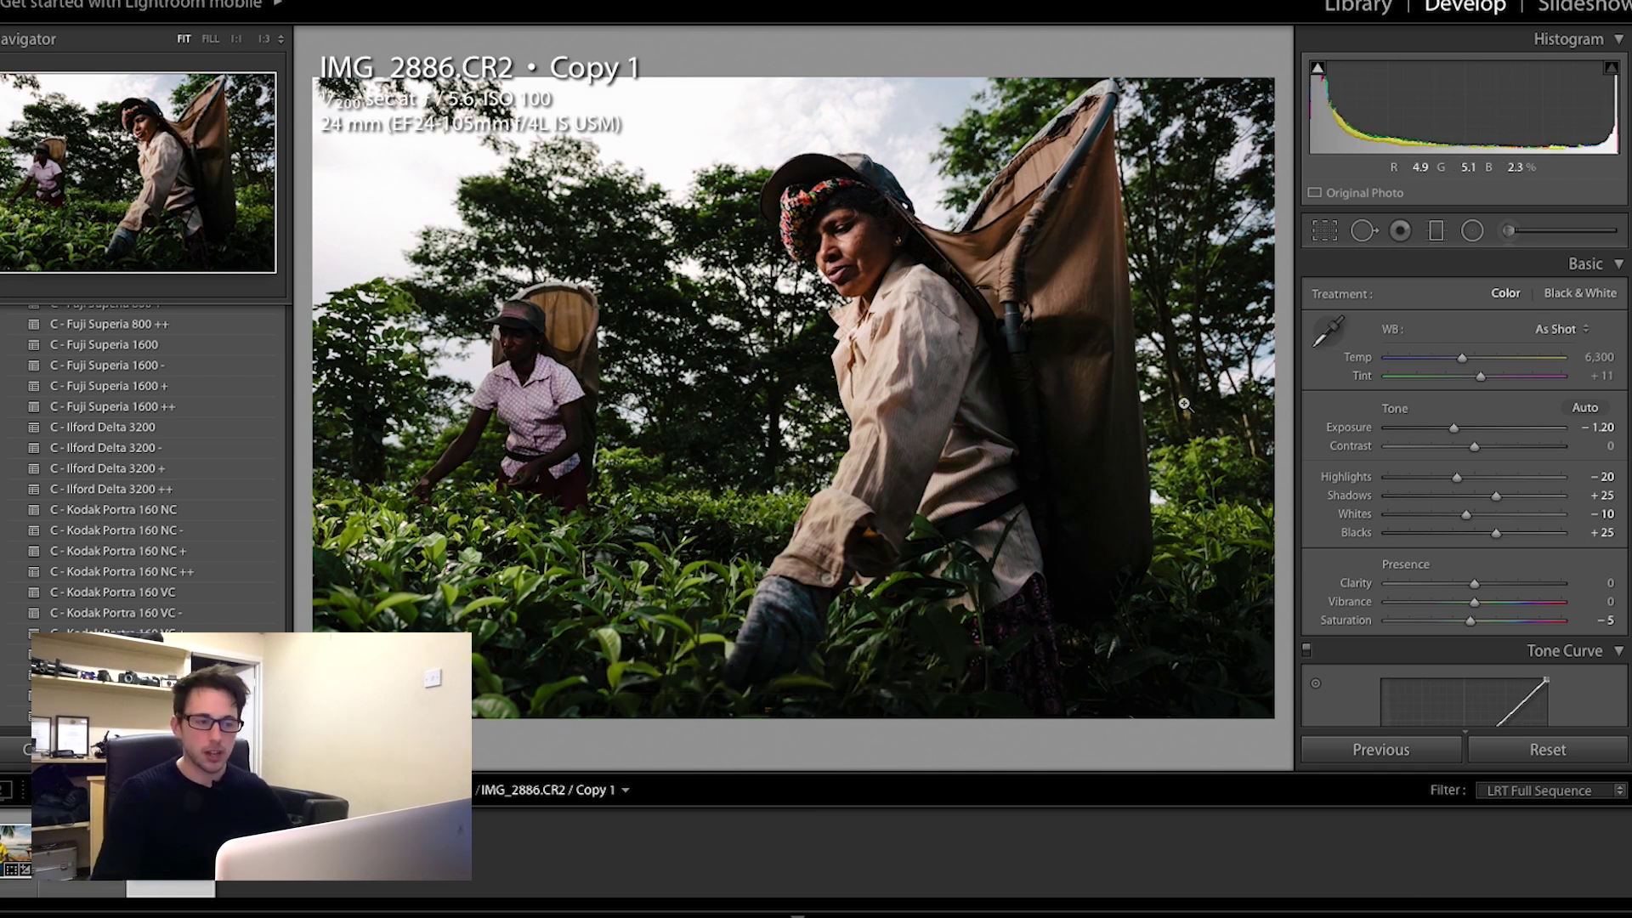
Step: Set the photo's Tint to 0, Clarity to +25 and Highlights to −65
drag(1475, 376, 1471, 373)
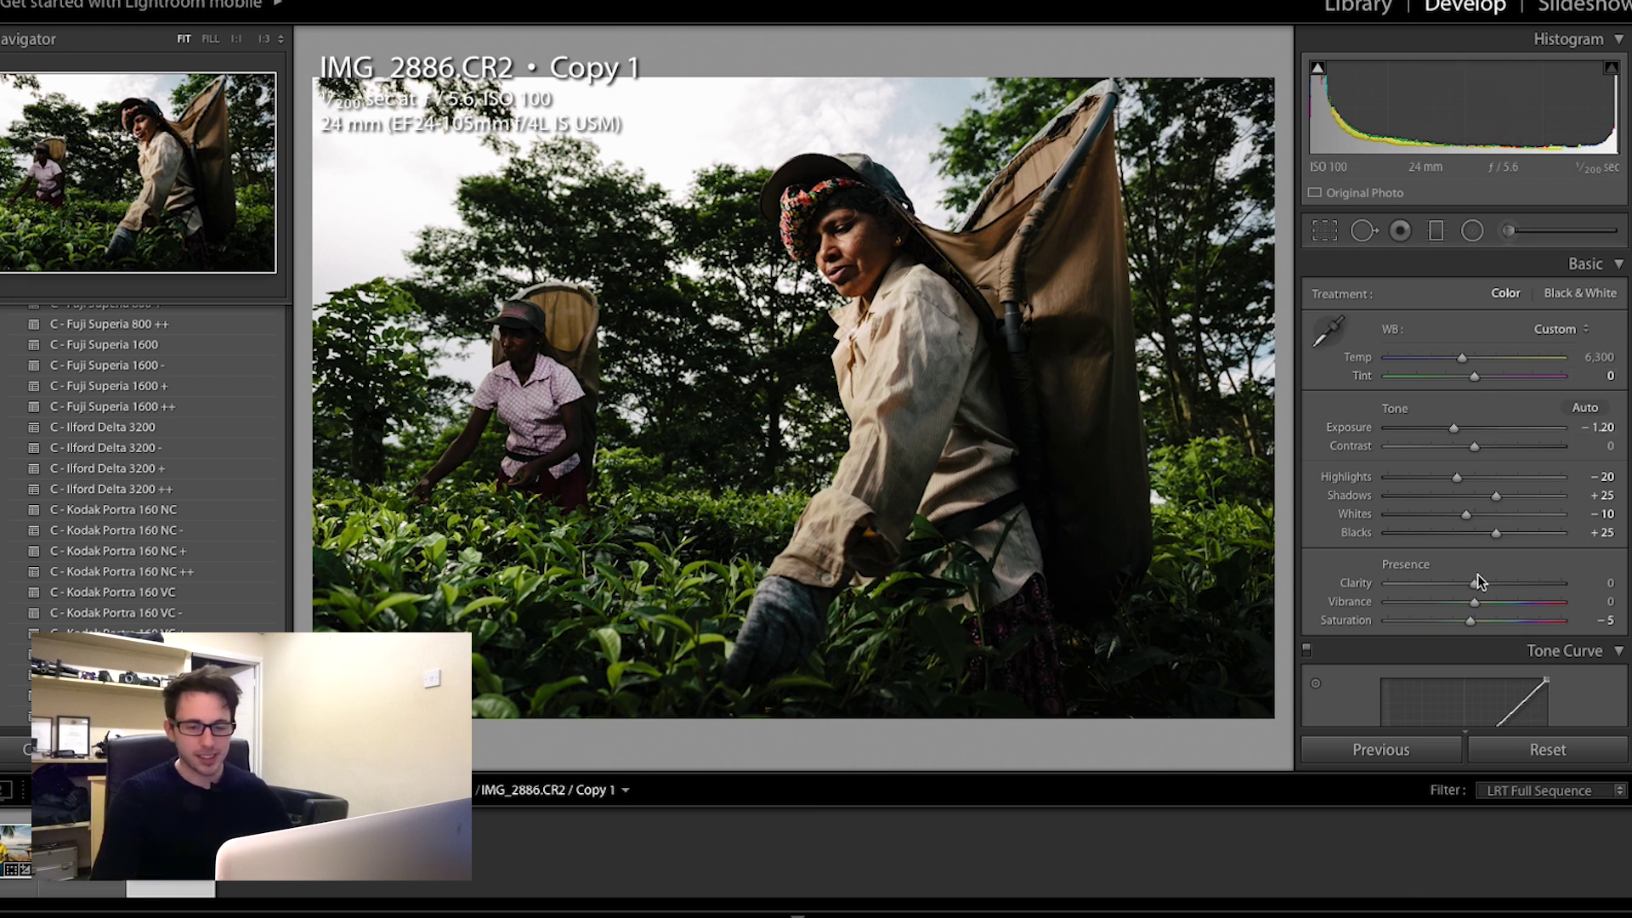
drag(1480, 584, 1496, 588)
drag(1458, 481, 1425, 481)
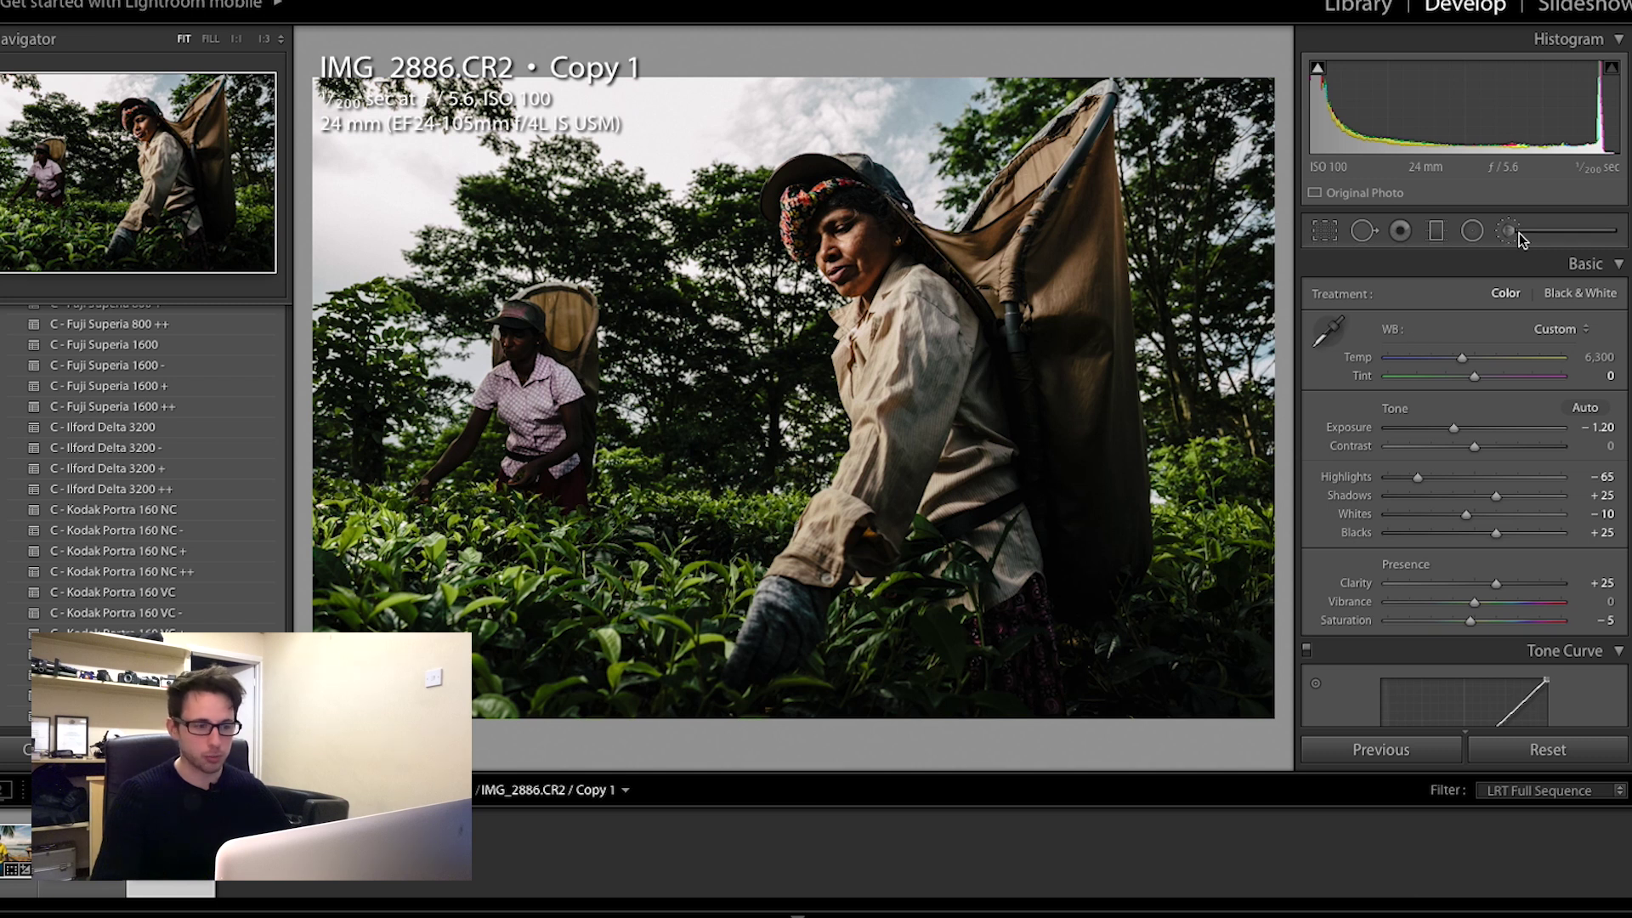
Step: Examine the background tea picker's face at 1:1 and glance at the Adjustment Brush settings
click(514, 346)
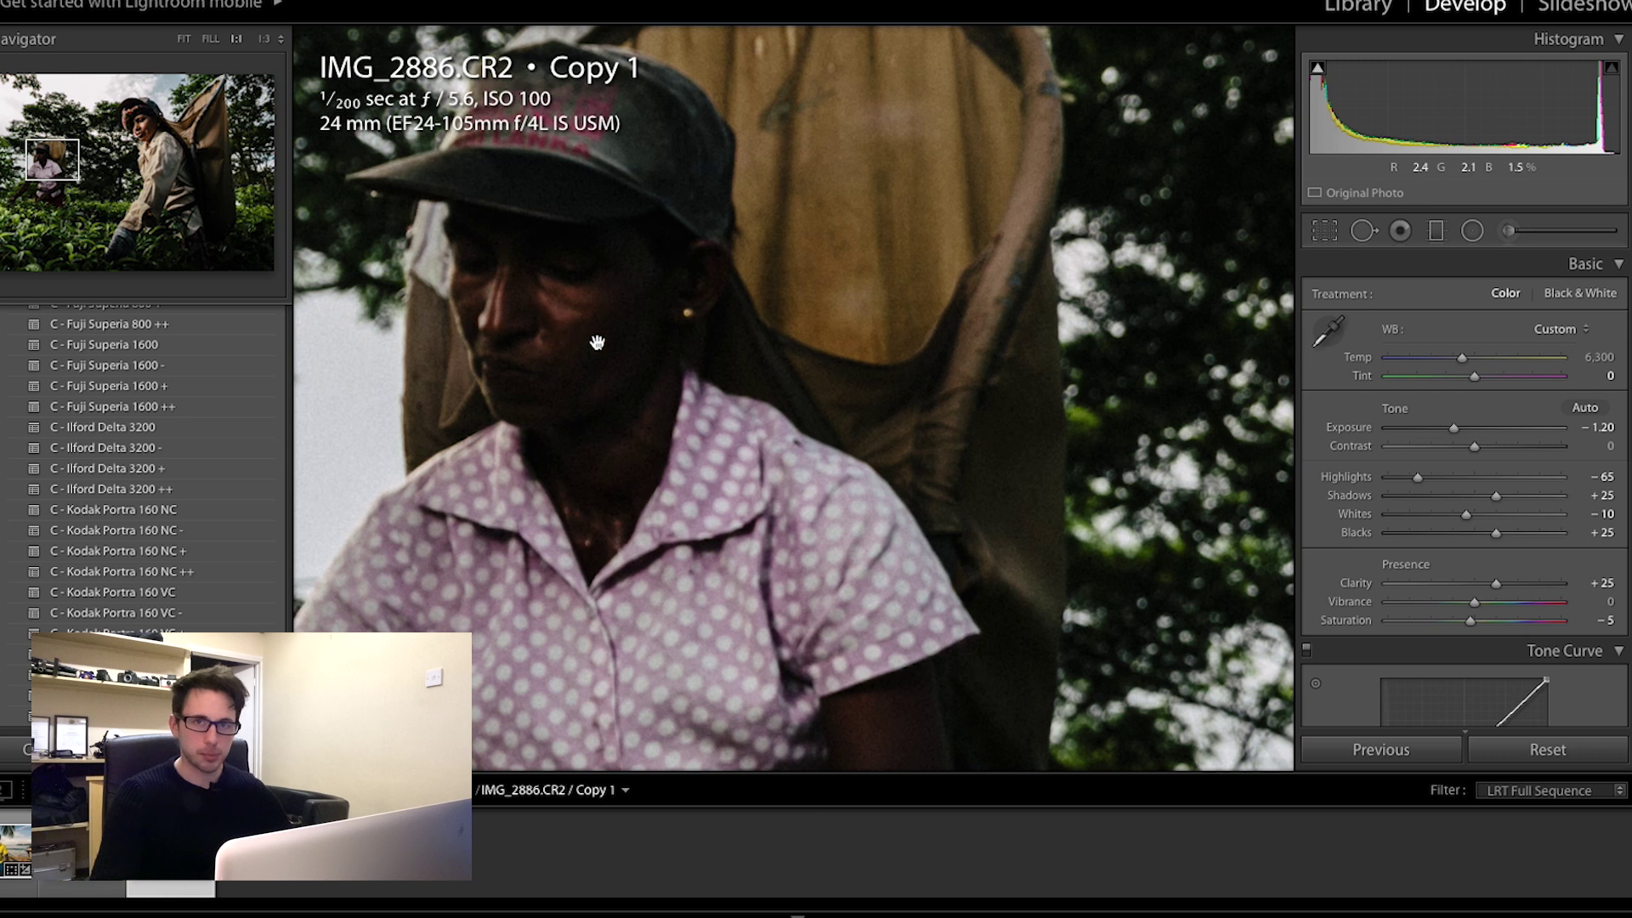
click(617, 355)
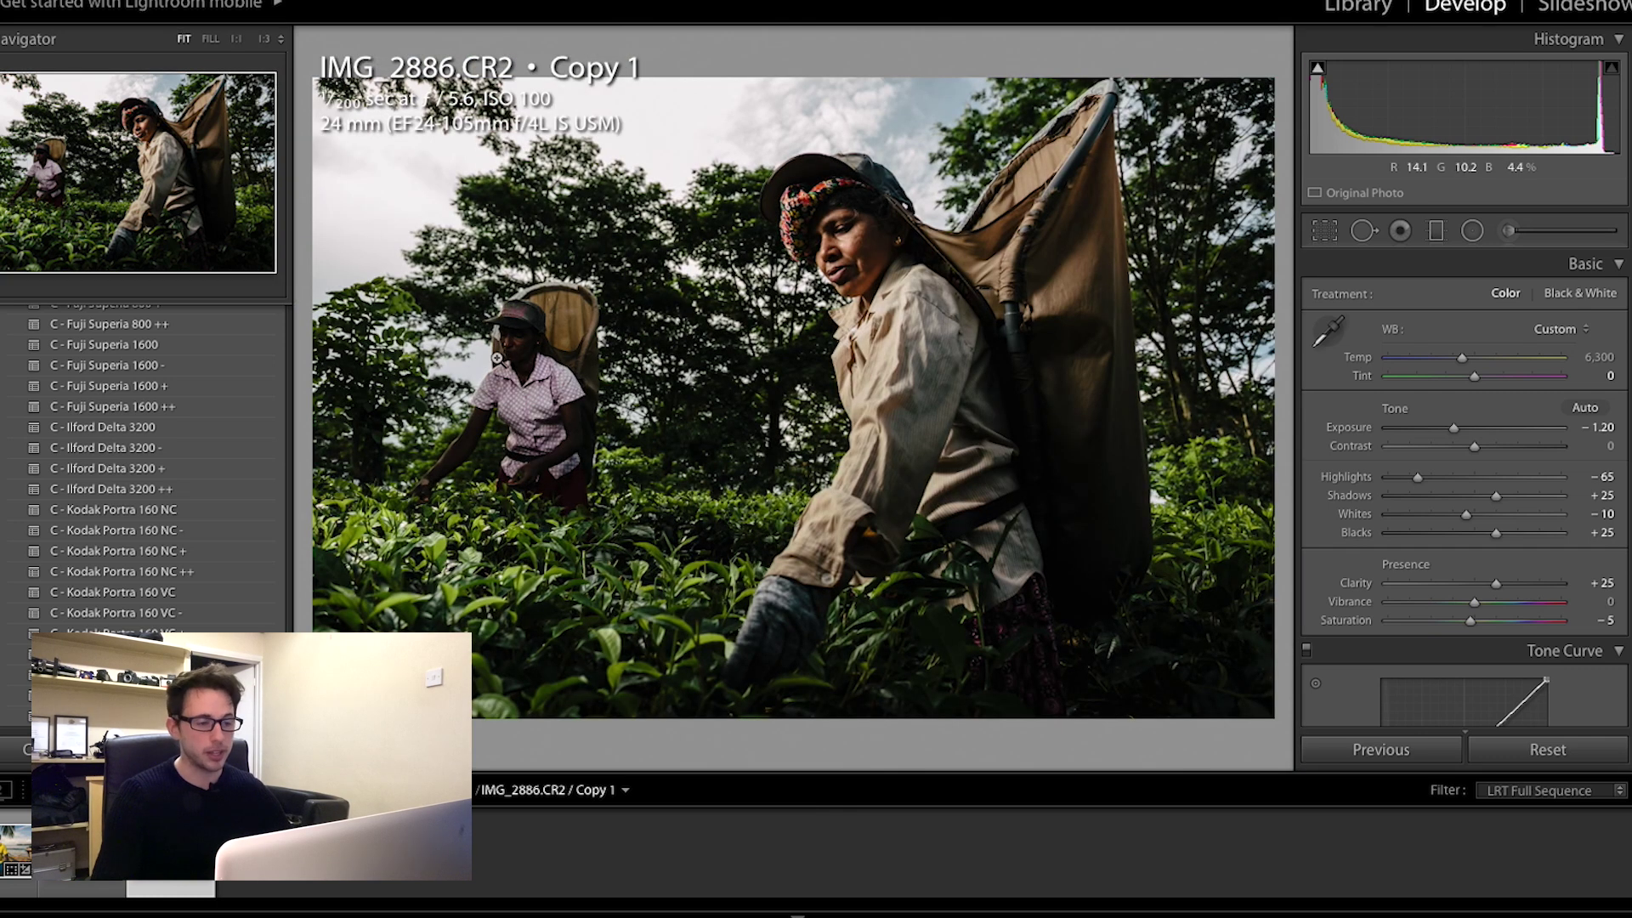
click(520, 374)
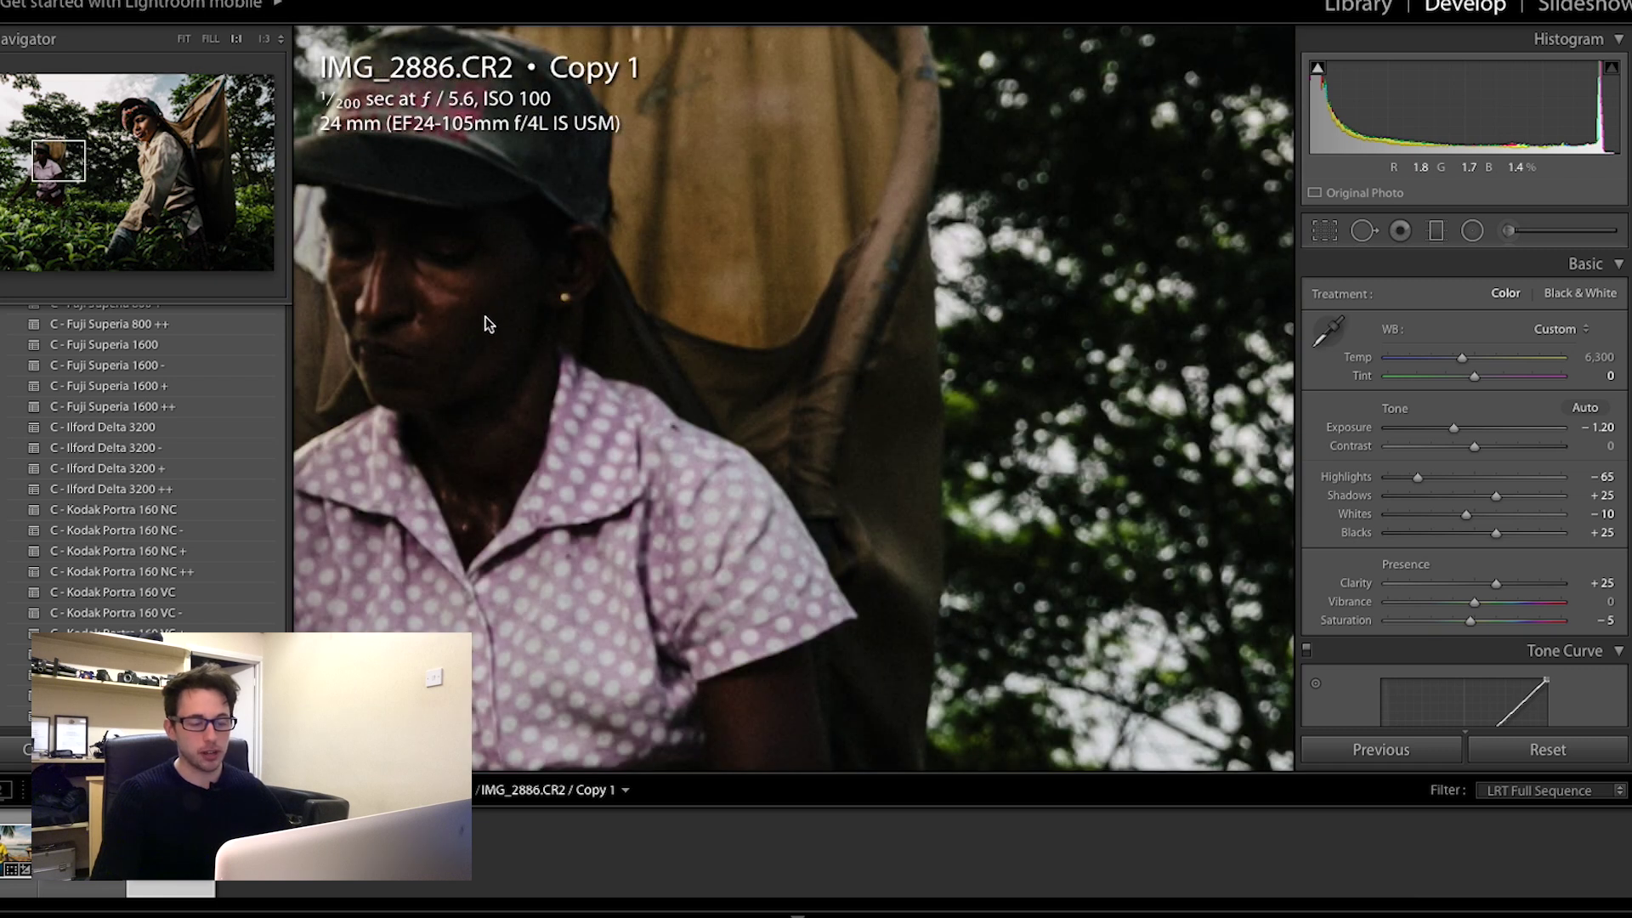
click(516, 369)
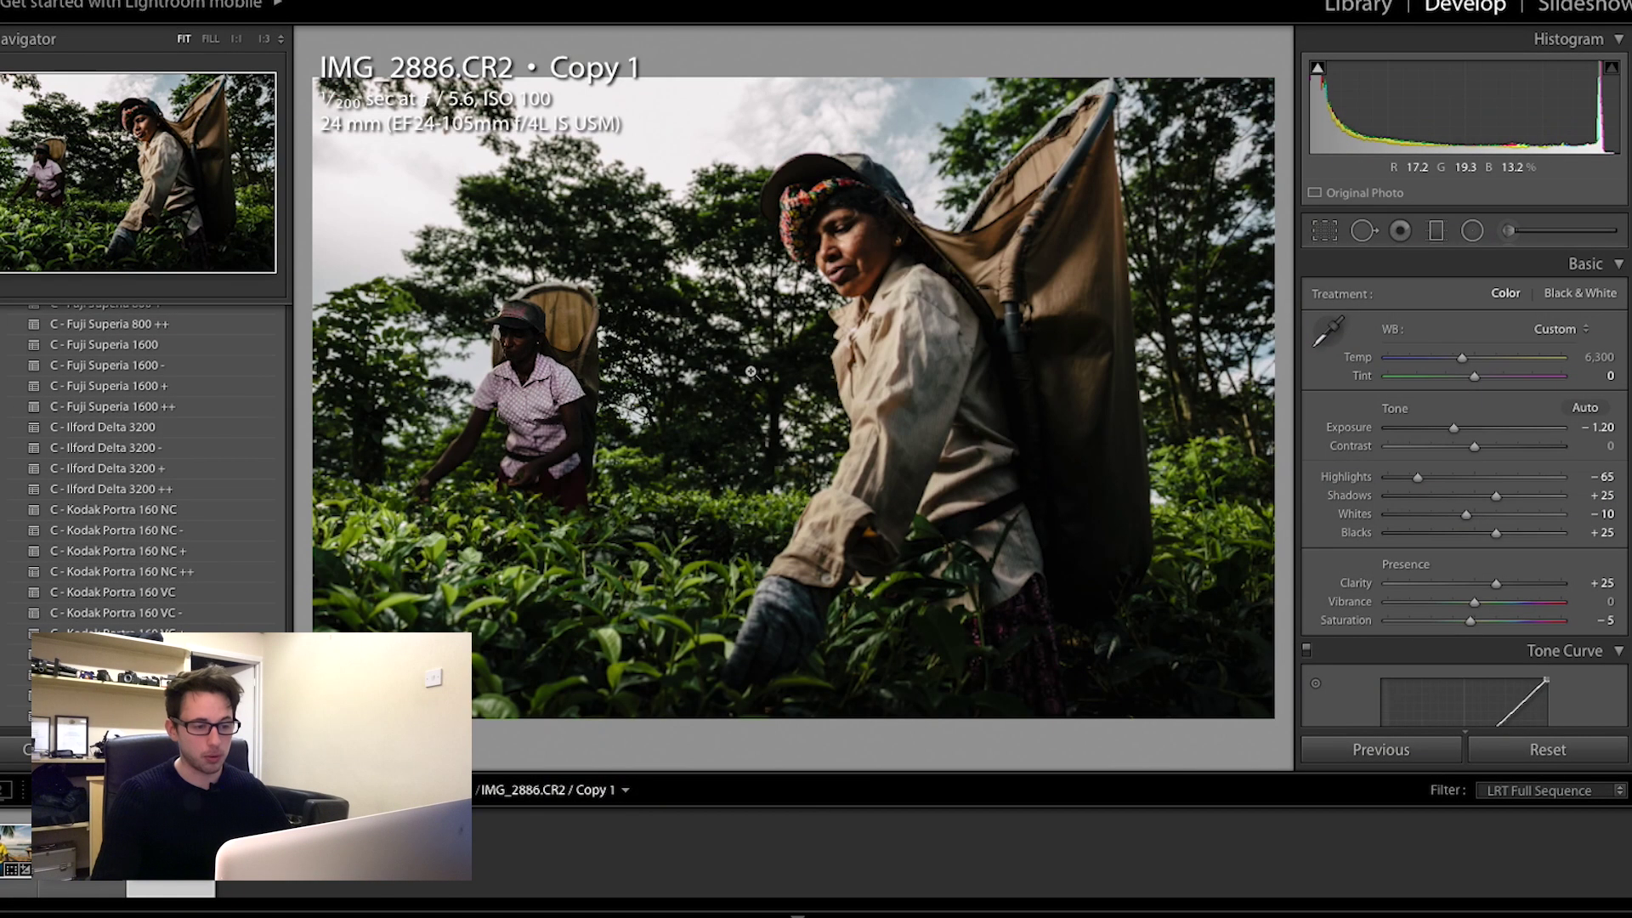
click(1508, 230)
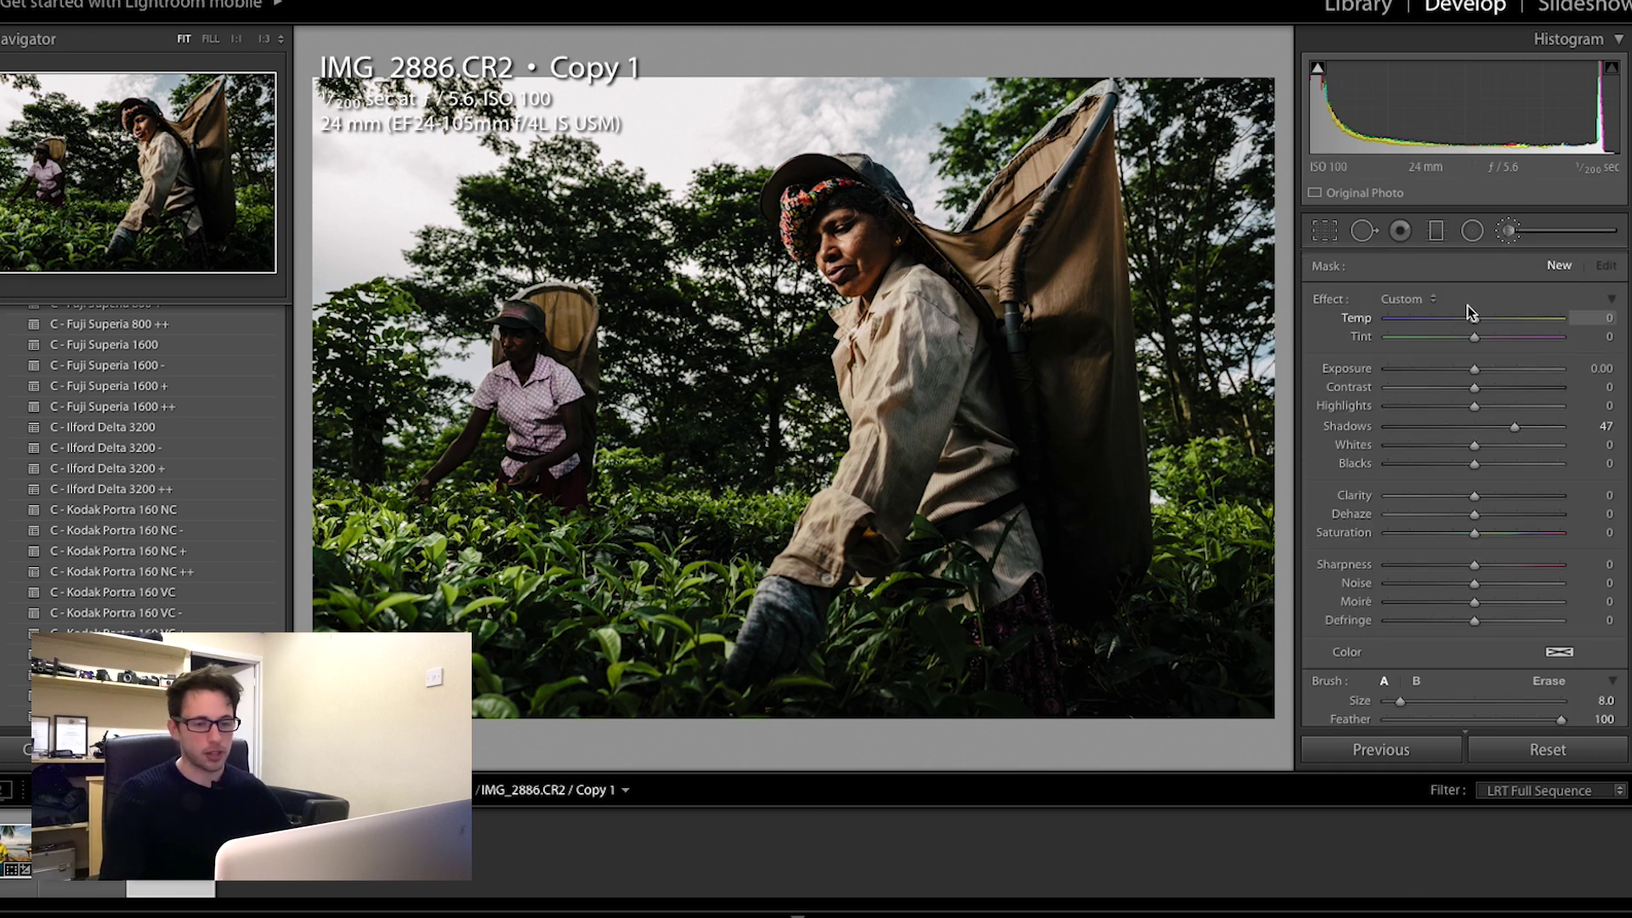
click(1507, 234)
Step: Set the photo's Clarity to +30, Shadows to +69, Exposure to −1.85 and Highlights to −54
scroll(1384, 466, down, 10)
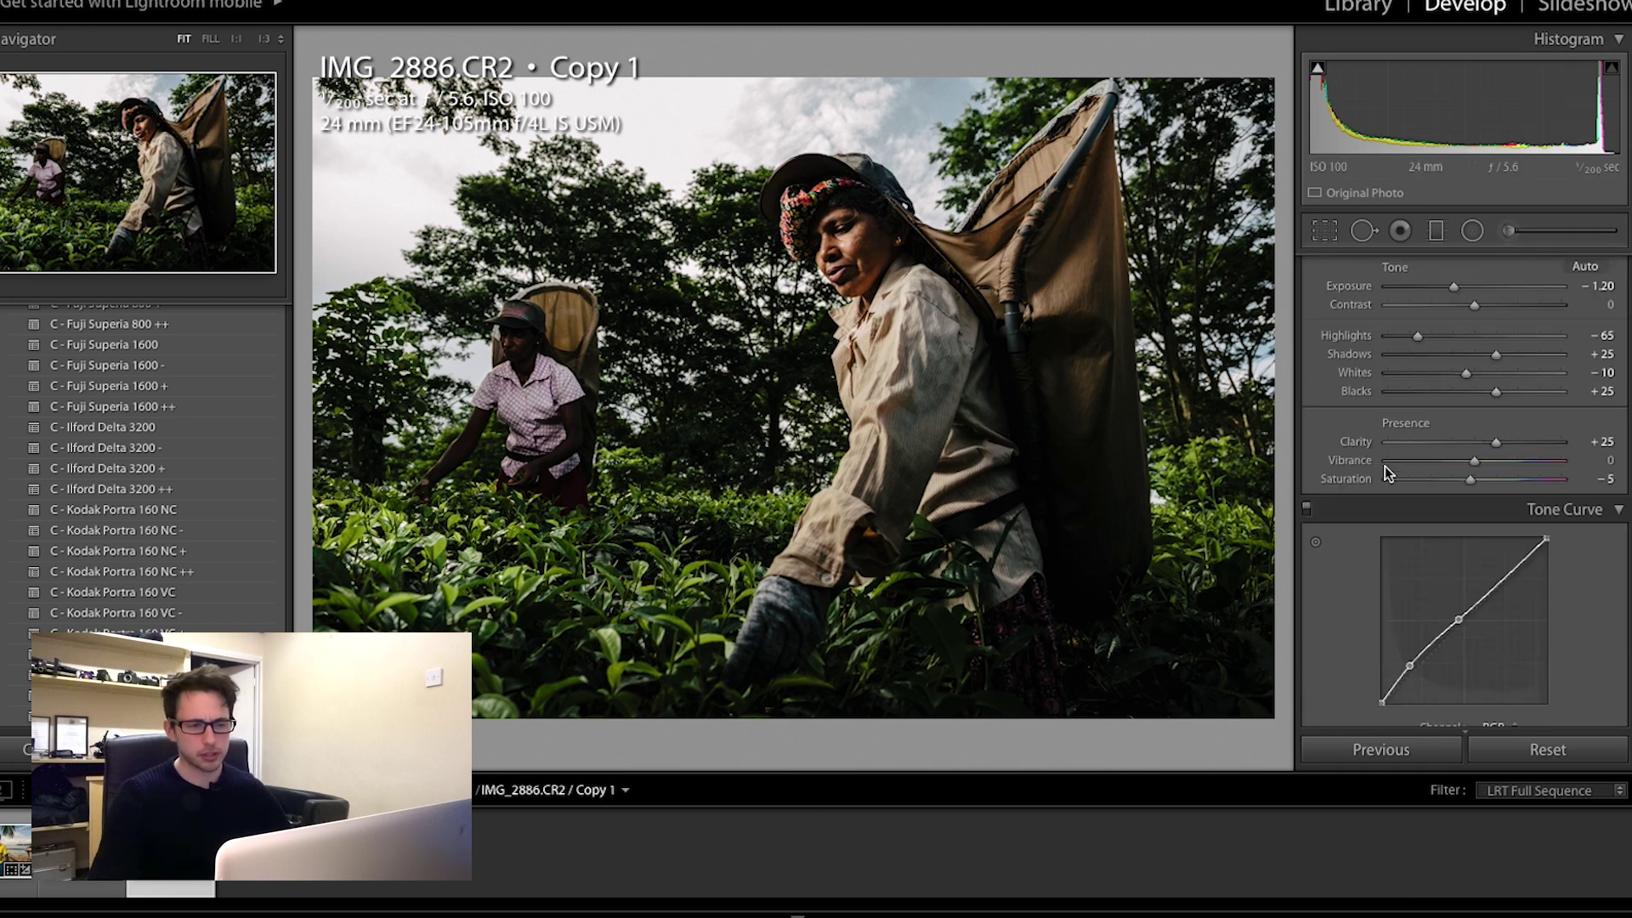
scroll(1411, 476, up, 8)
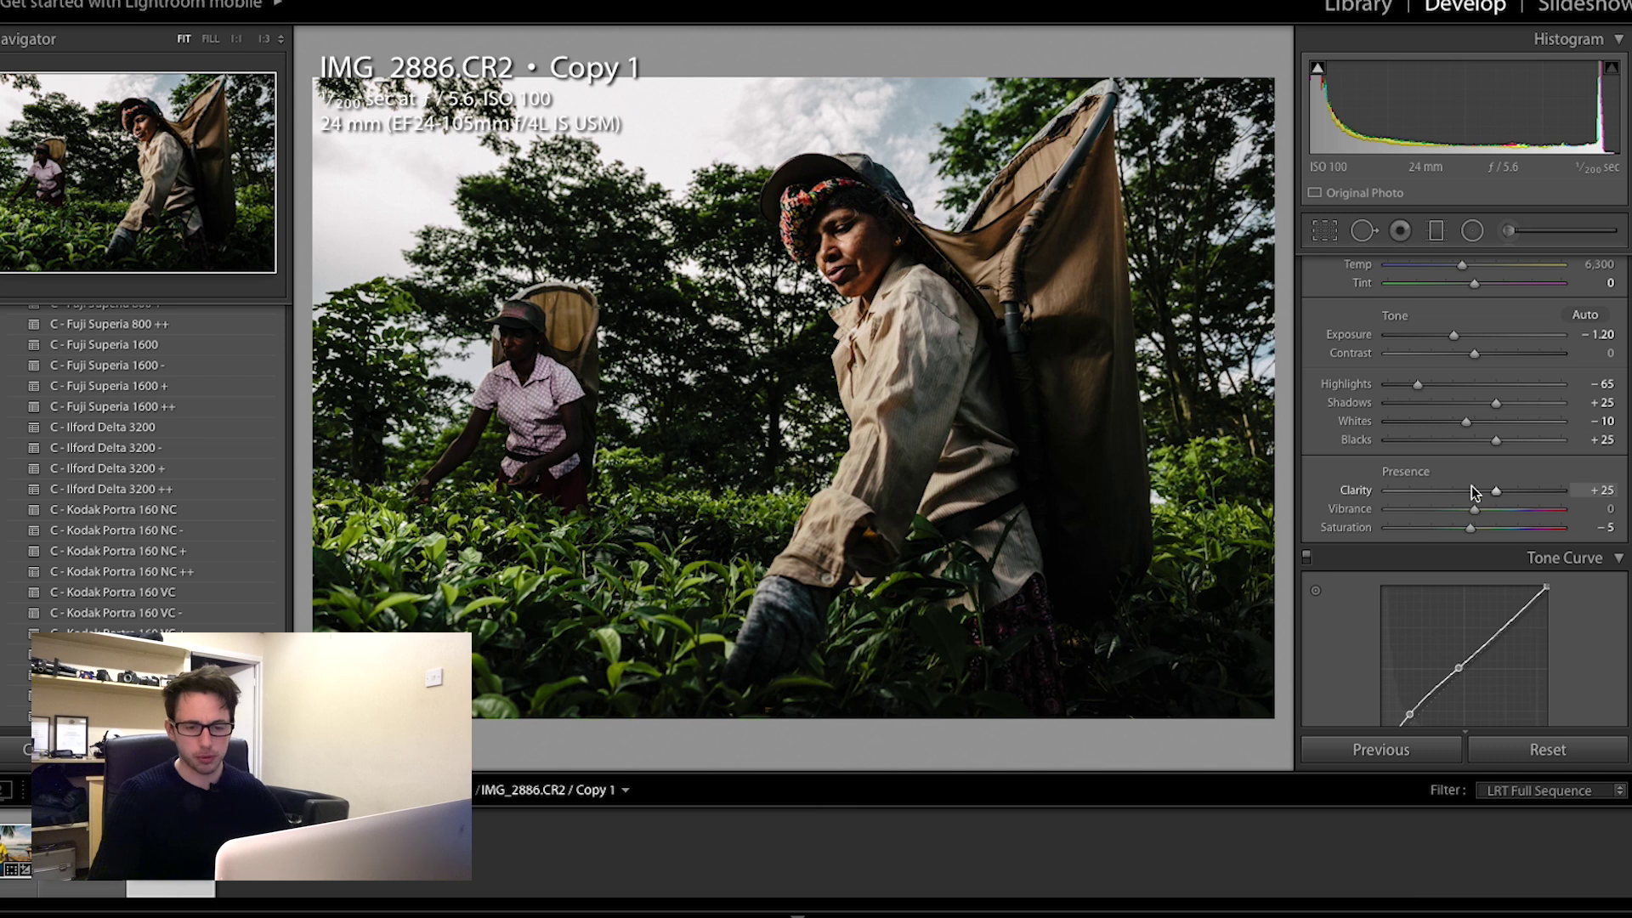
click(1499, 491)
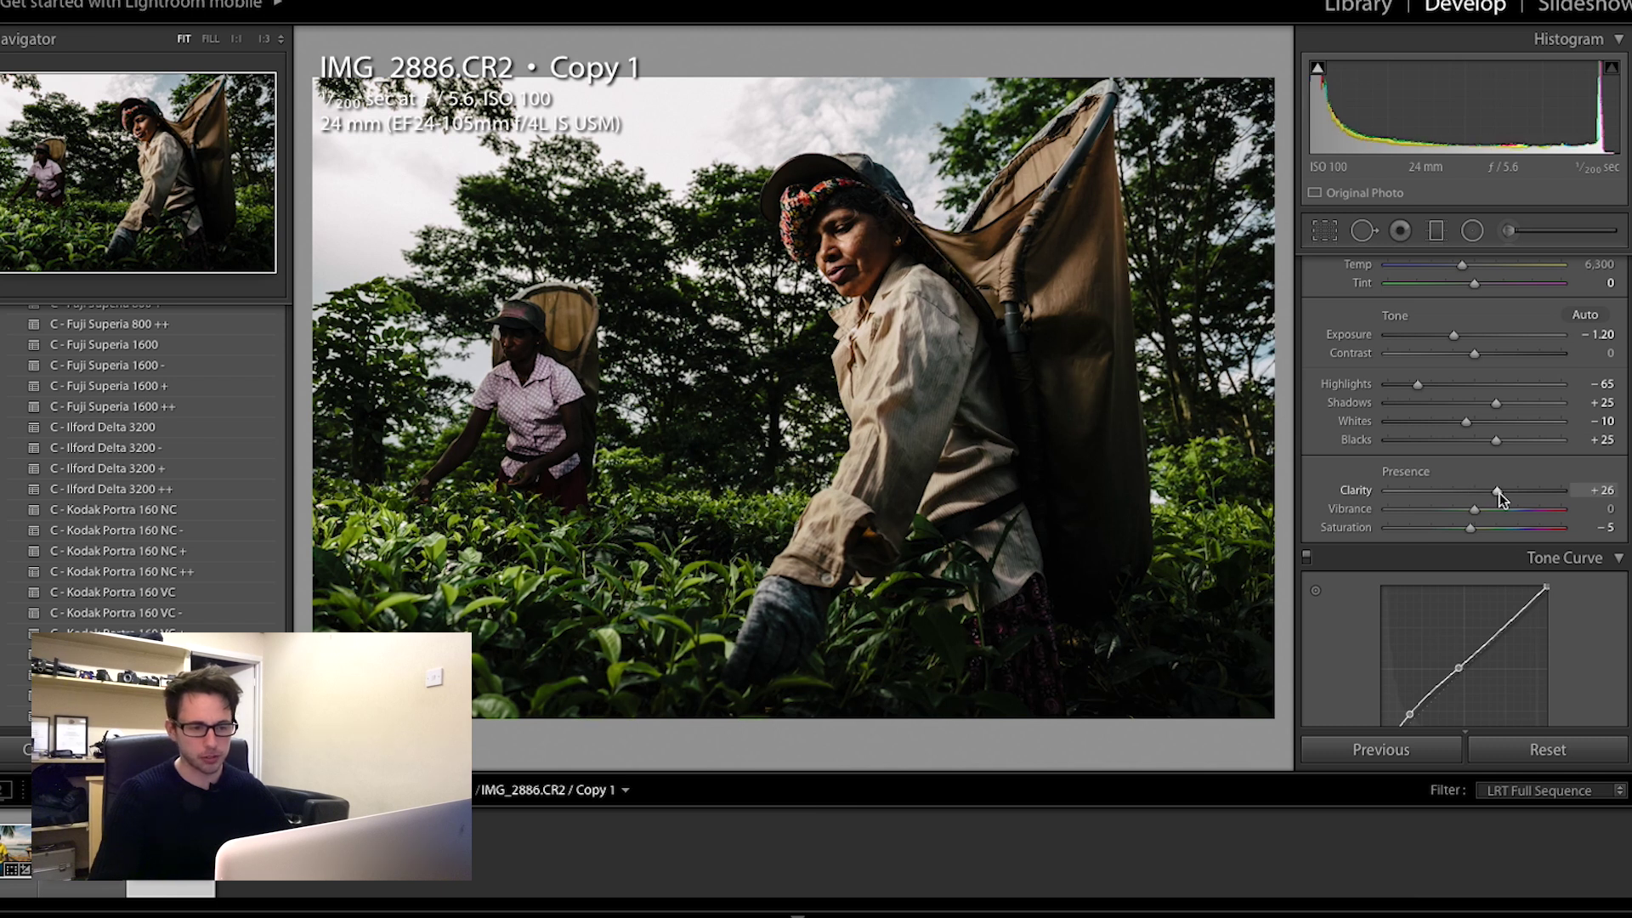
drag(1502, 400, 1538, 396)
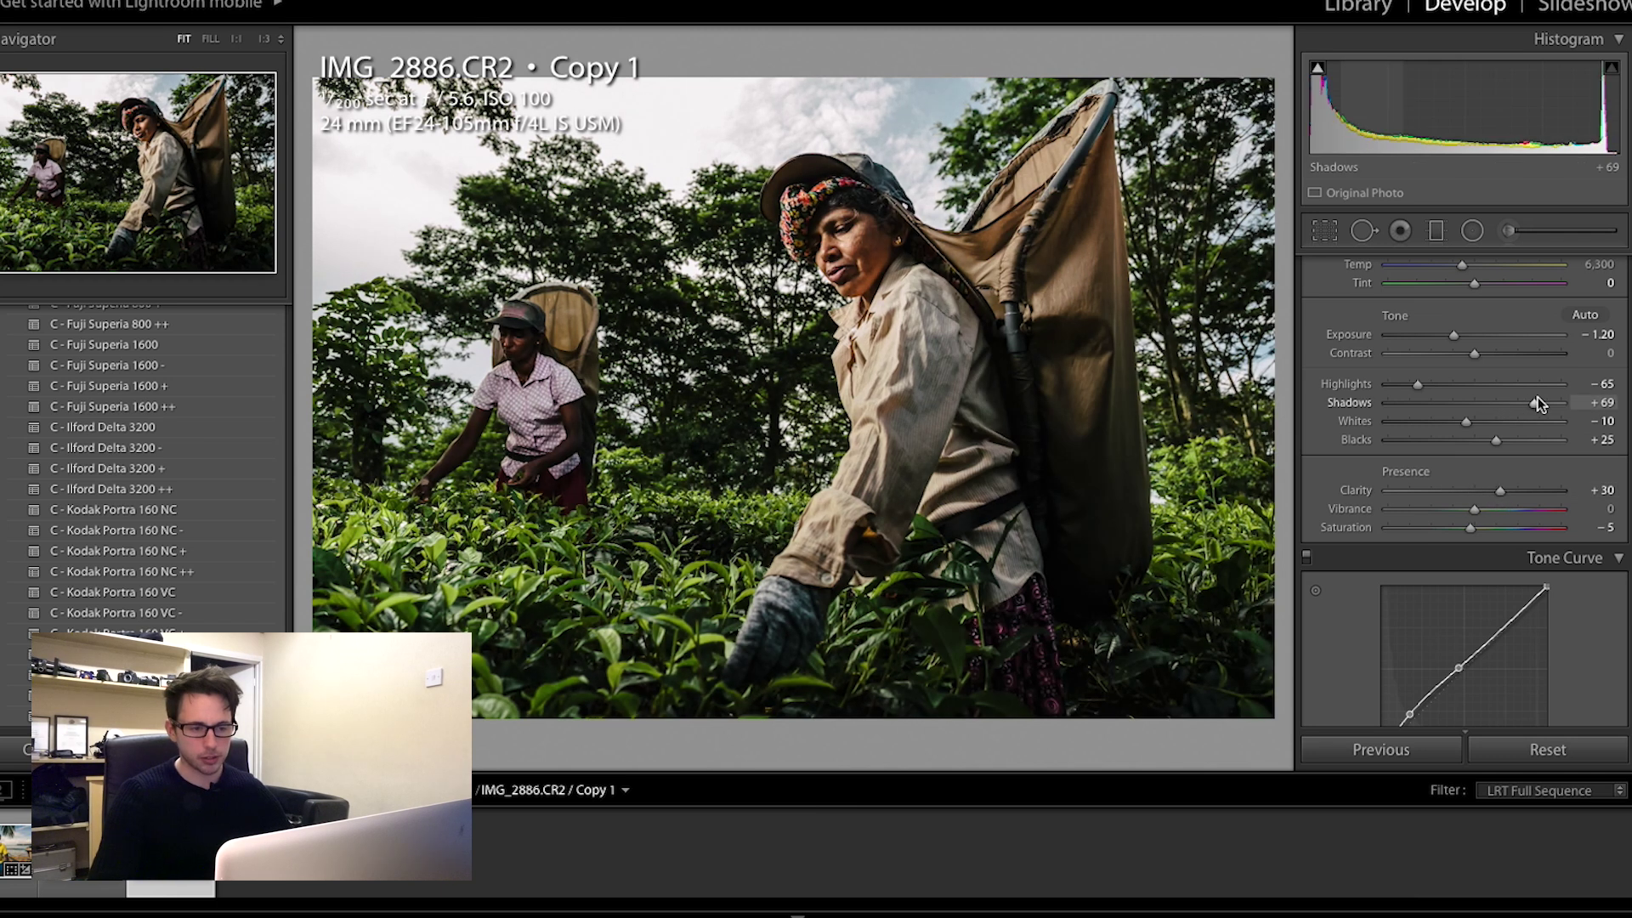
drag(1453, 334, 1442, 335)
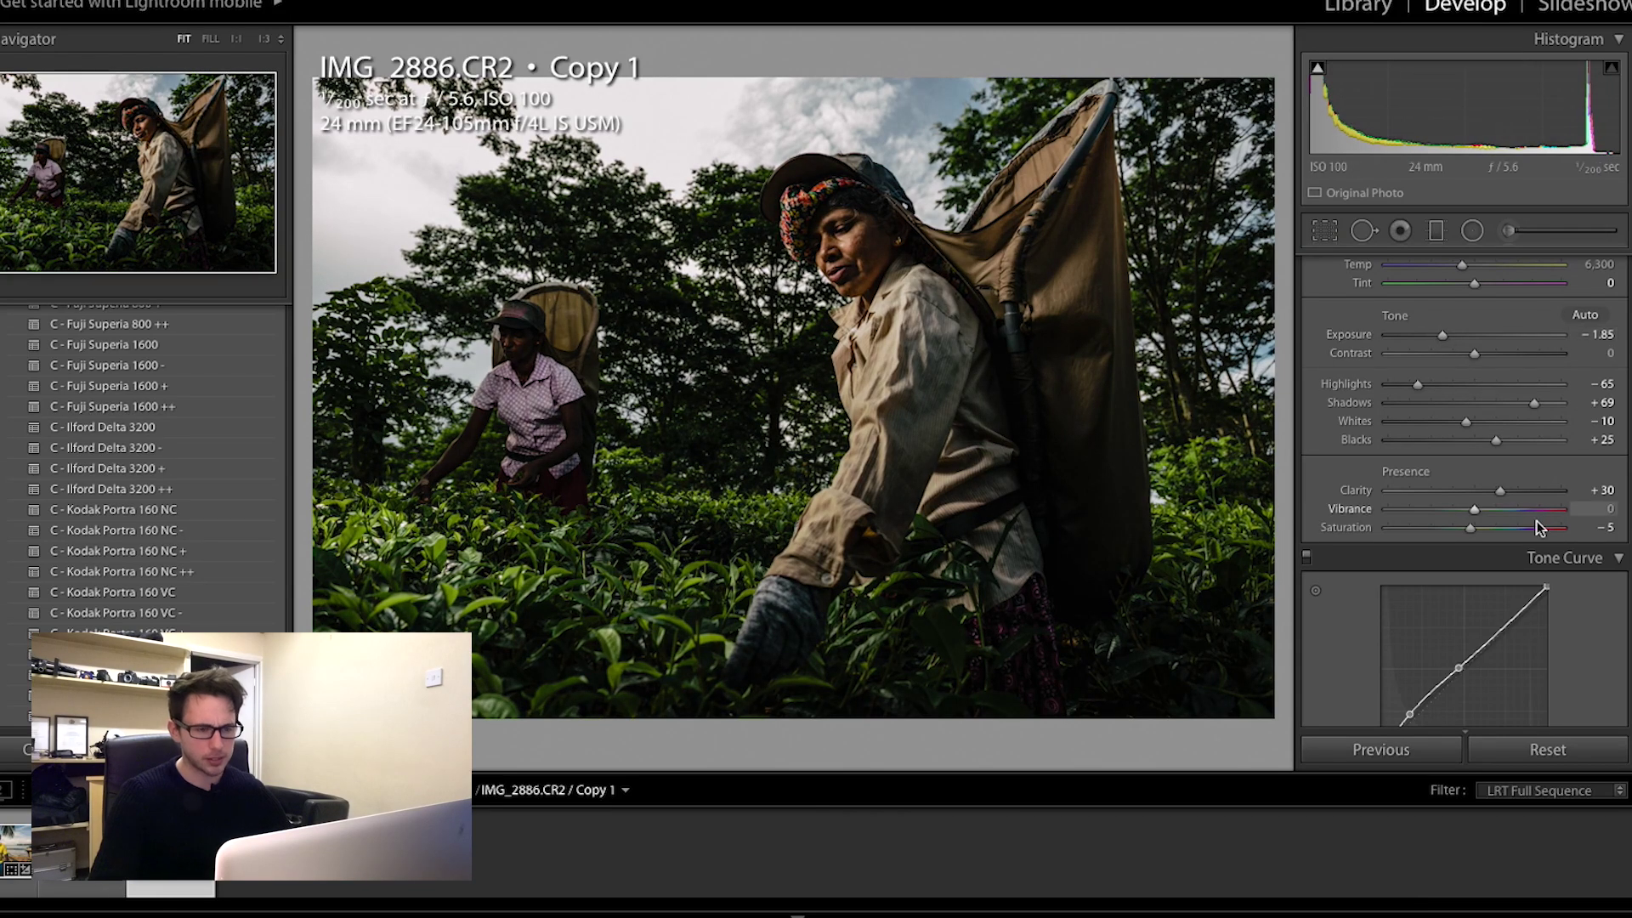
drag(1423, 389, 1429, 387)
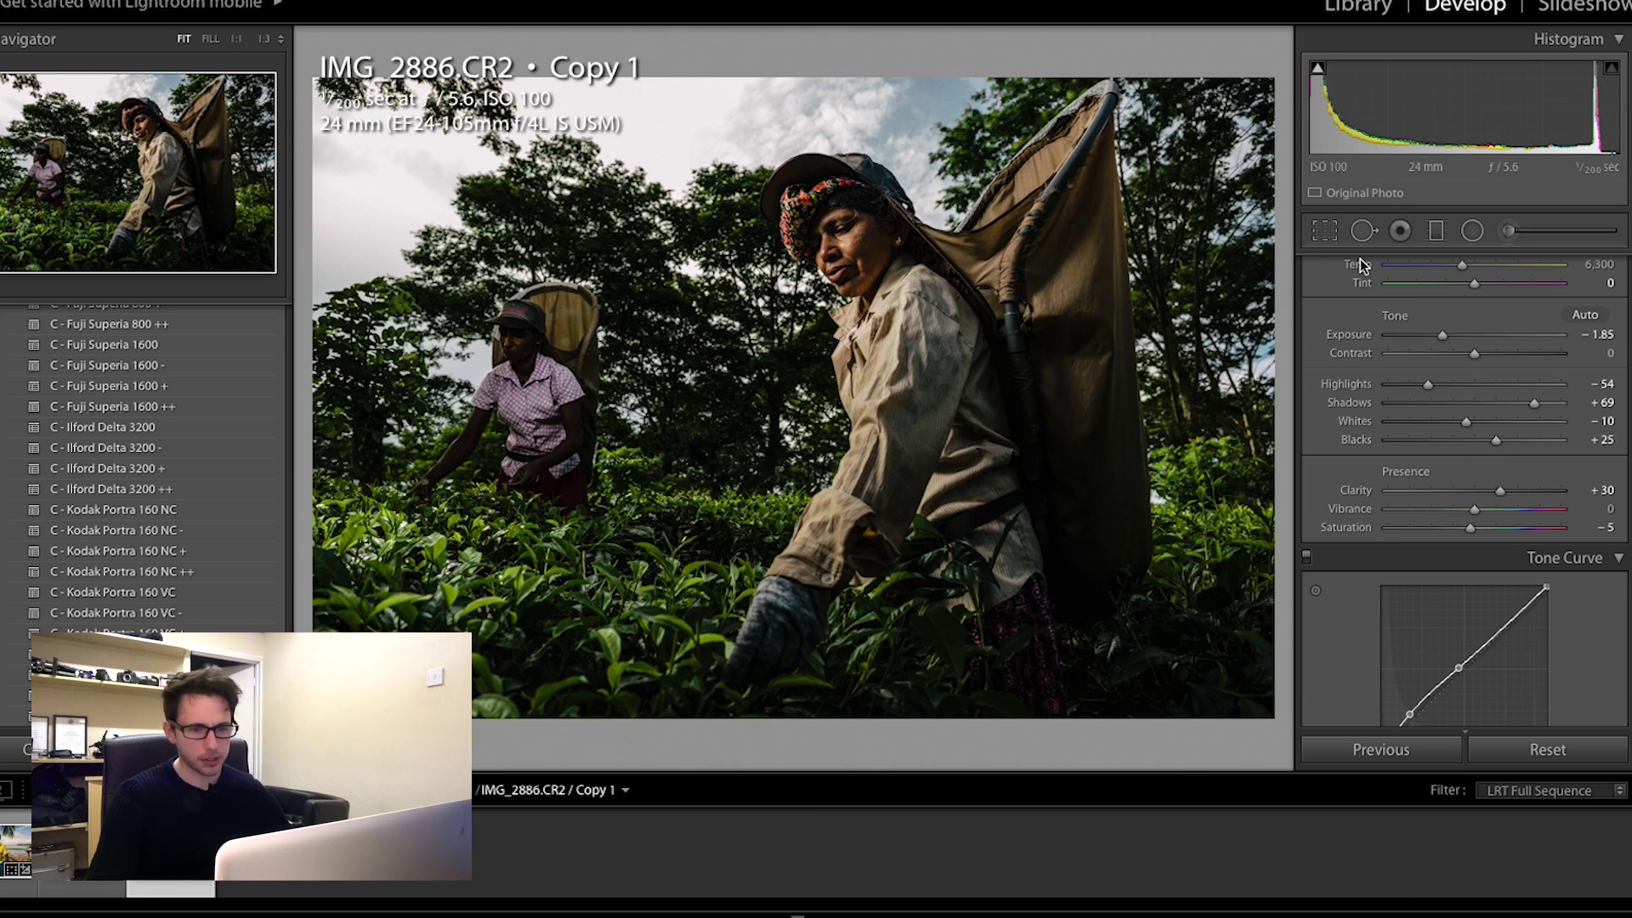
Step: Paint the foreground picker's carrying bag with the Adjustment Brush, using Clarity 59 as the only effect and enlarging the brush to size 20
scroll(1508, 237, up, 3)
click(1509, 233)
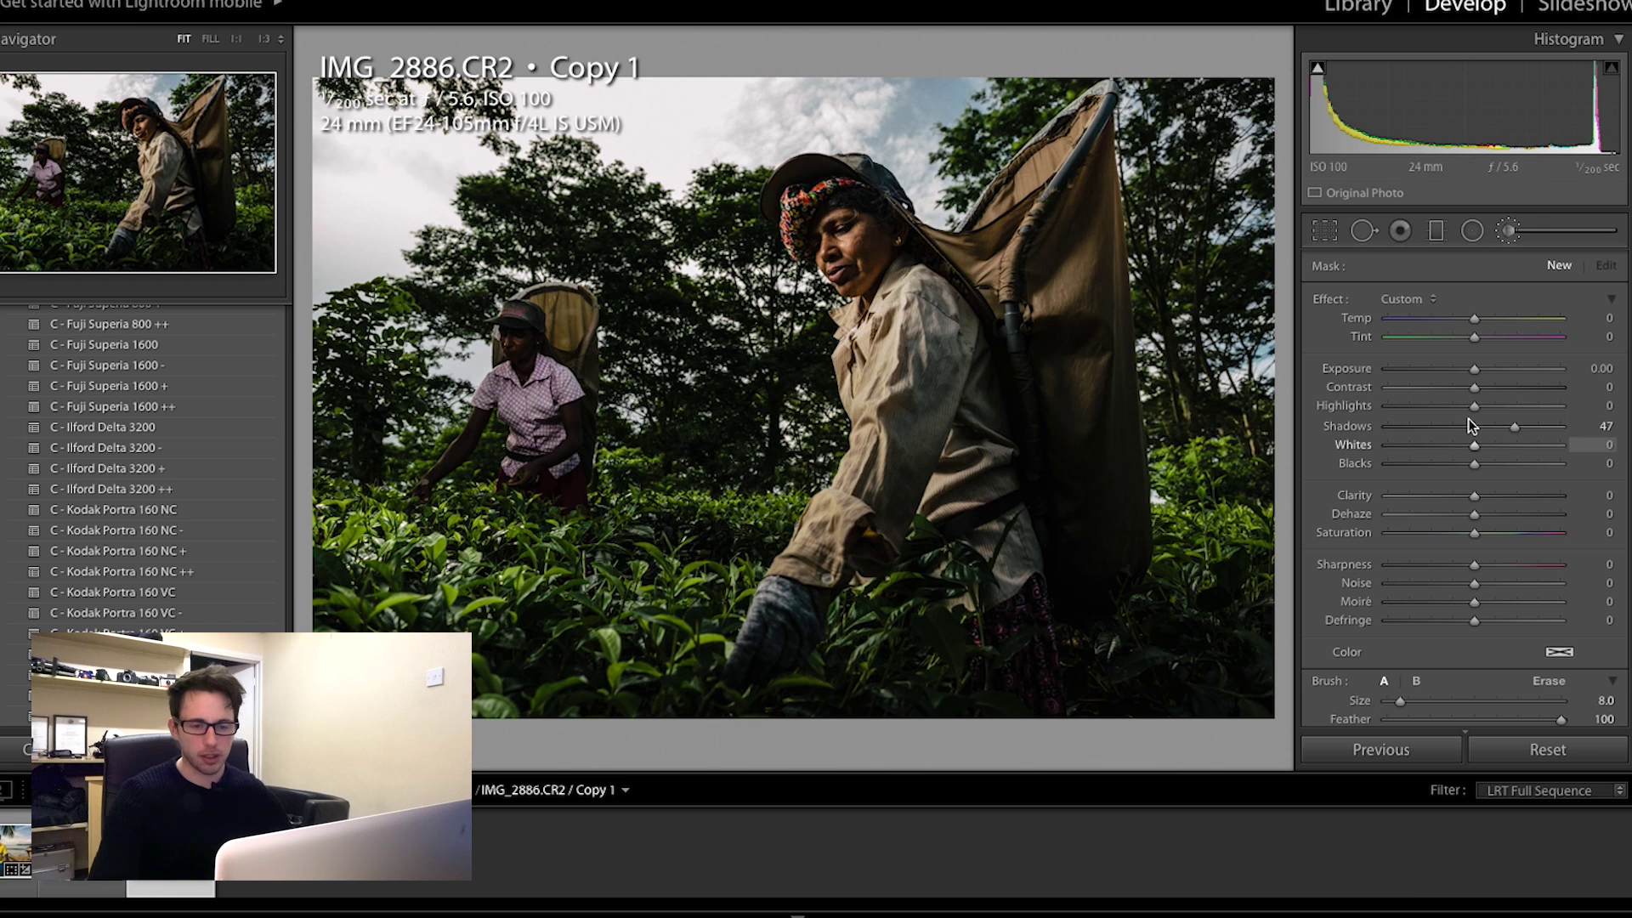
drag(1474, 495, 1525, 495)
scroll(1061, 342, up, 2)
scroll(1061, 342, up, 2)
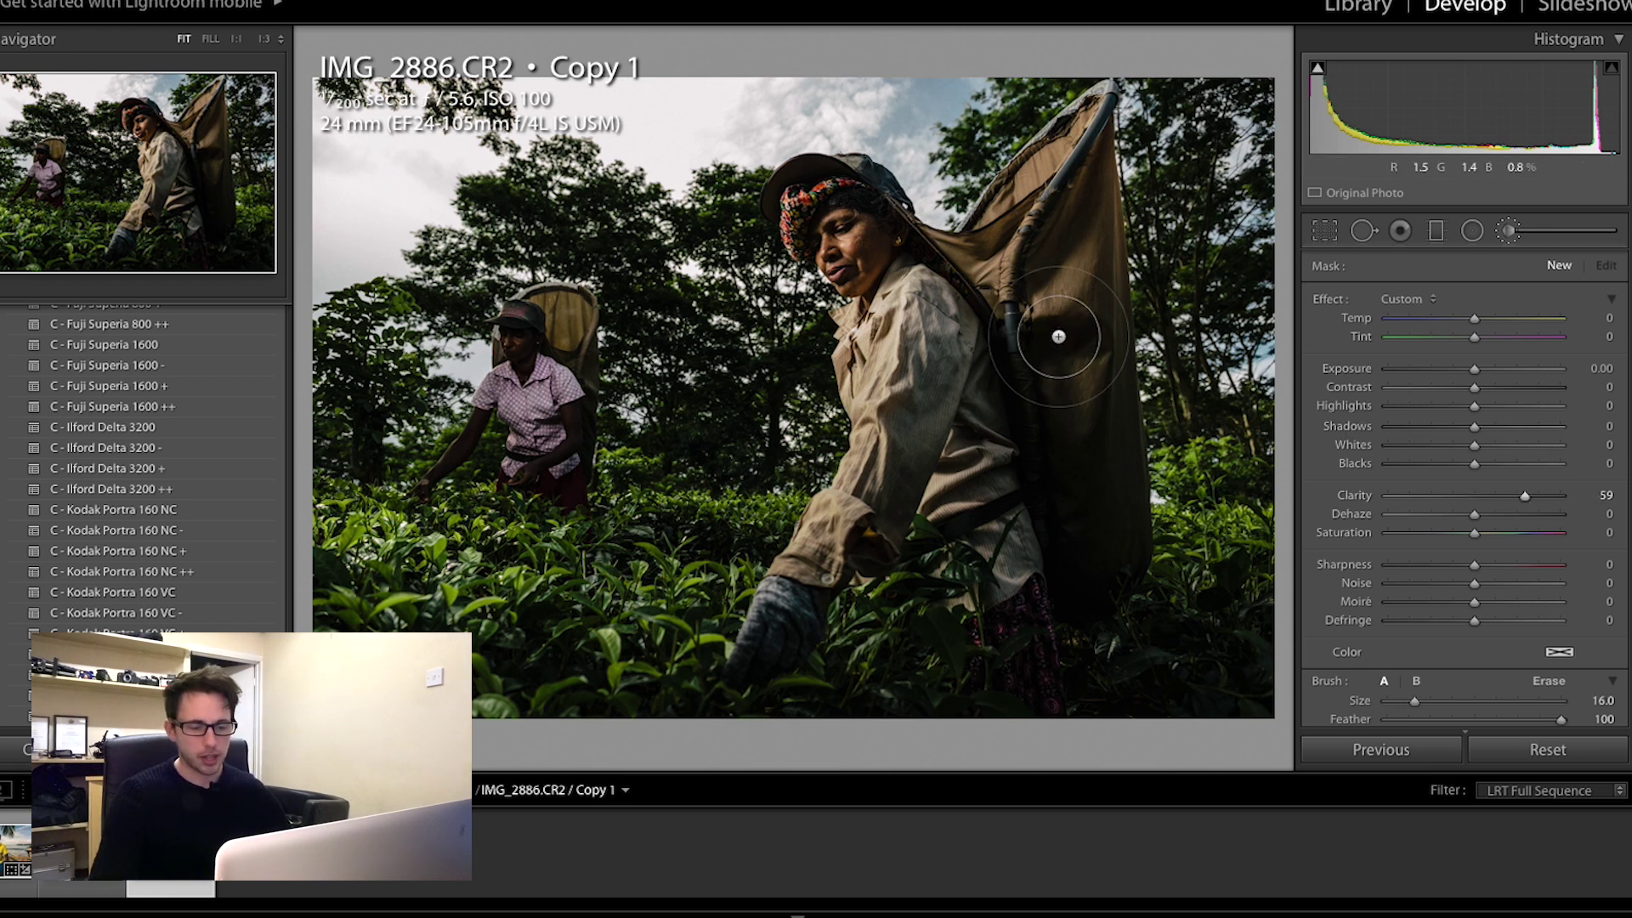
scroll(1086, 372, down, 1)
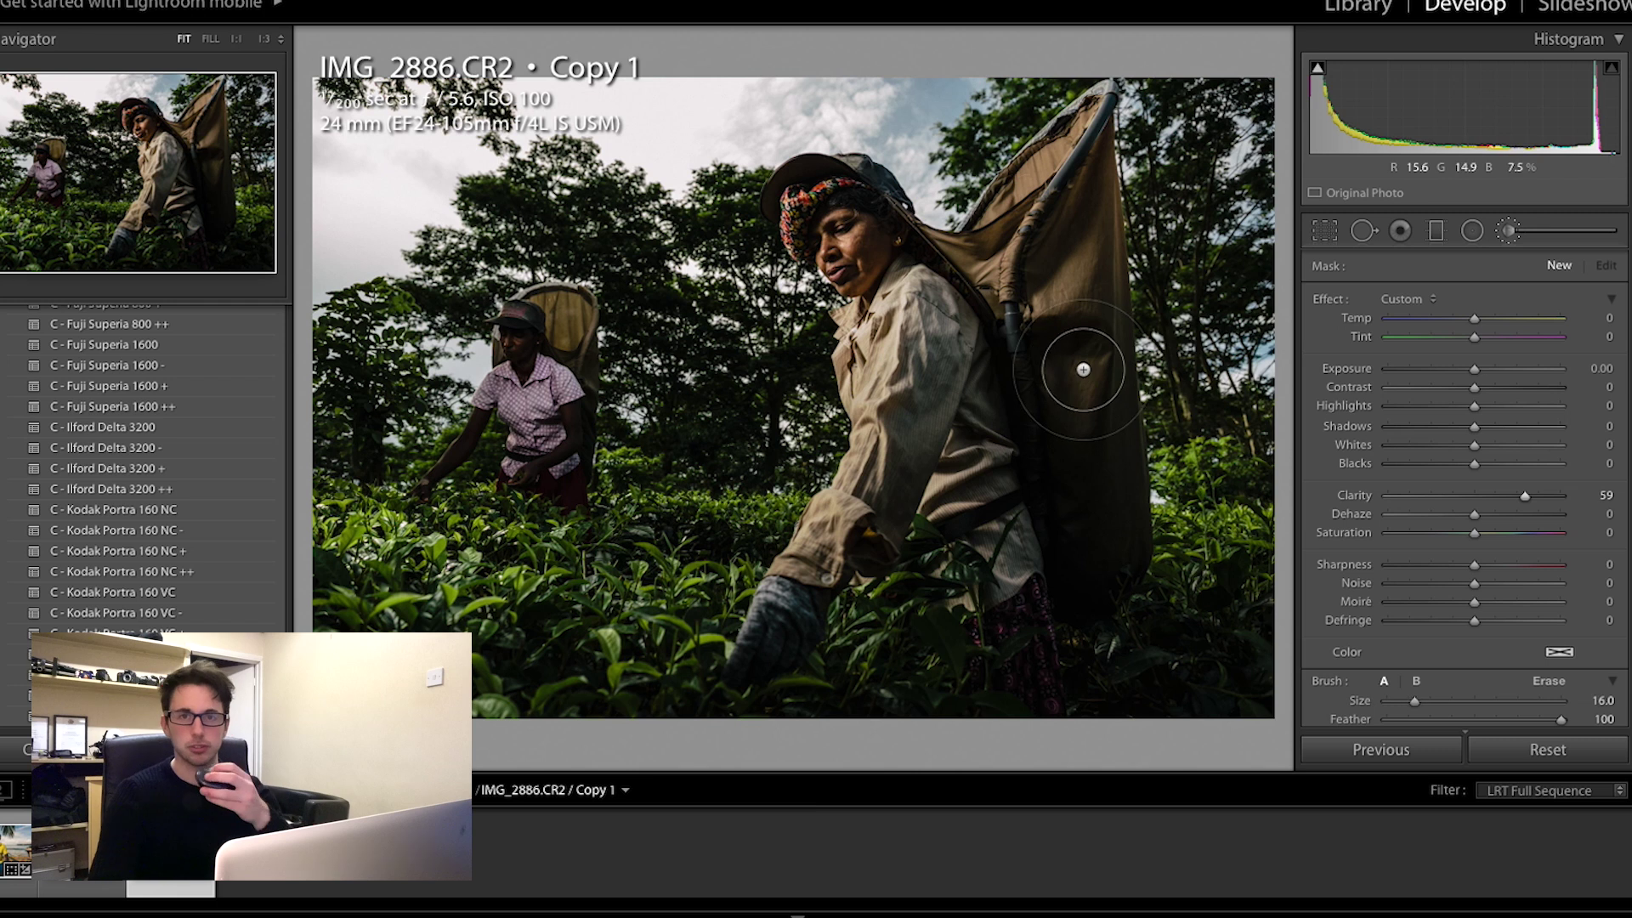
scroll(1086, 371, up, 4)
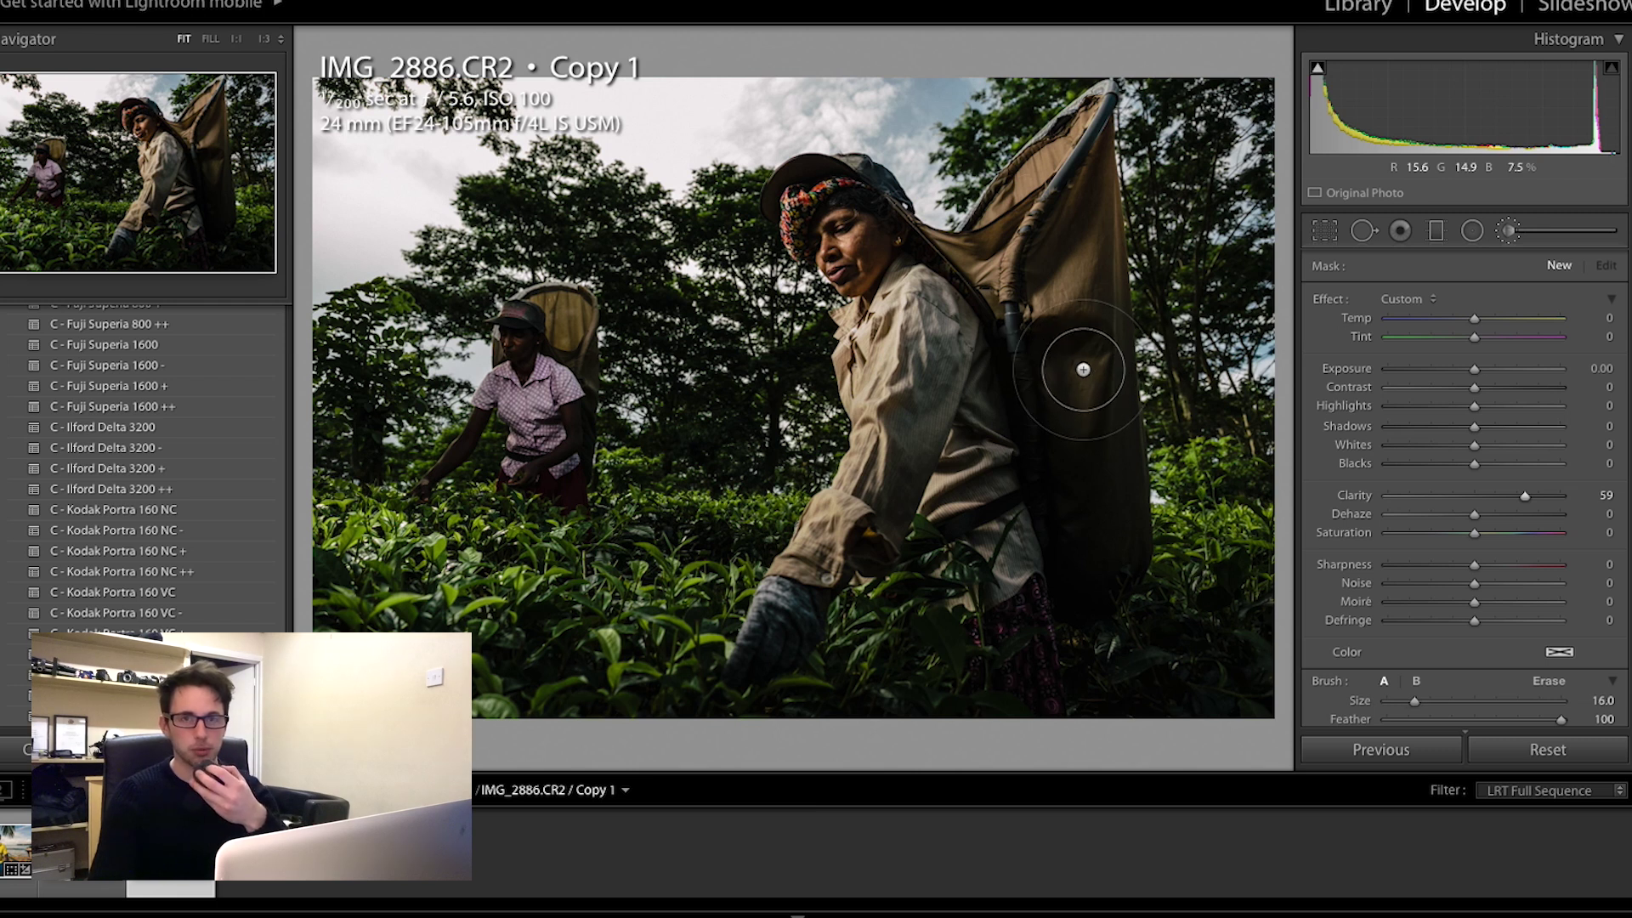
scroll(1075, 352, up, 2)
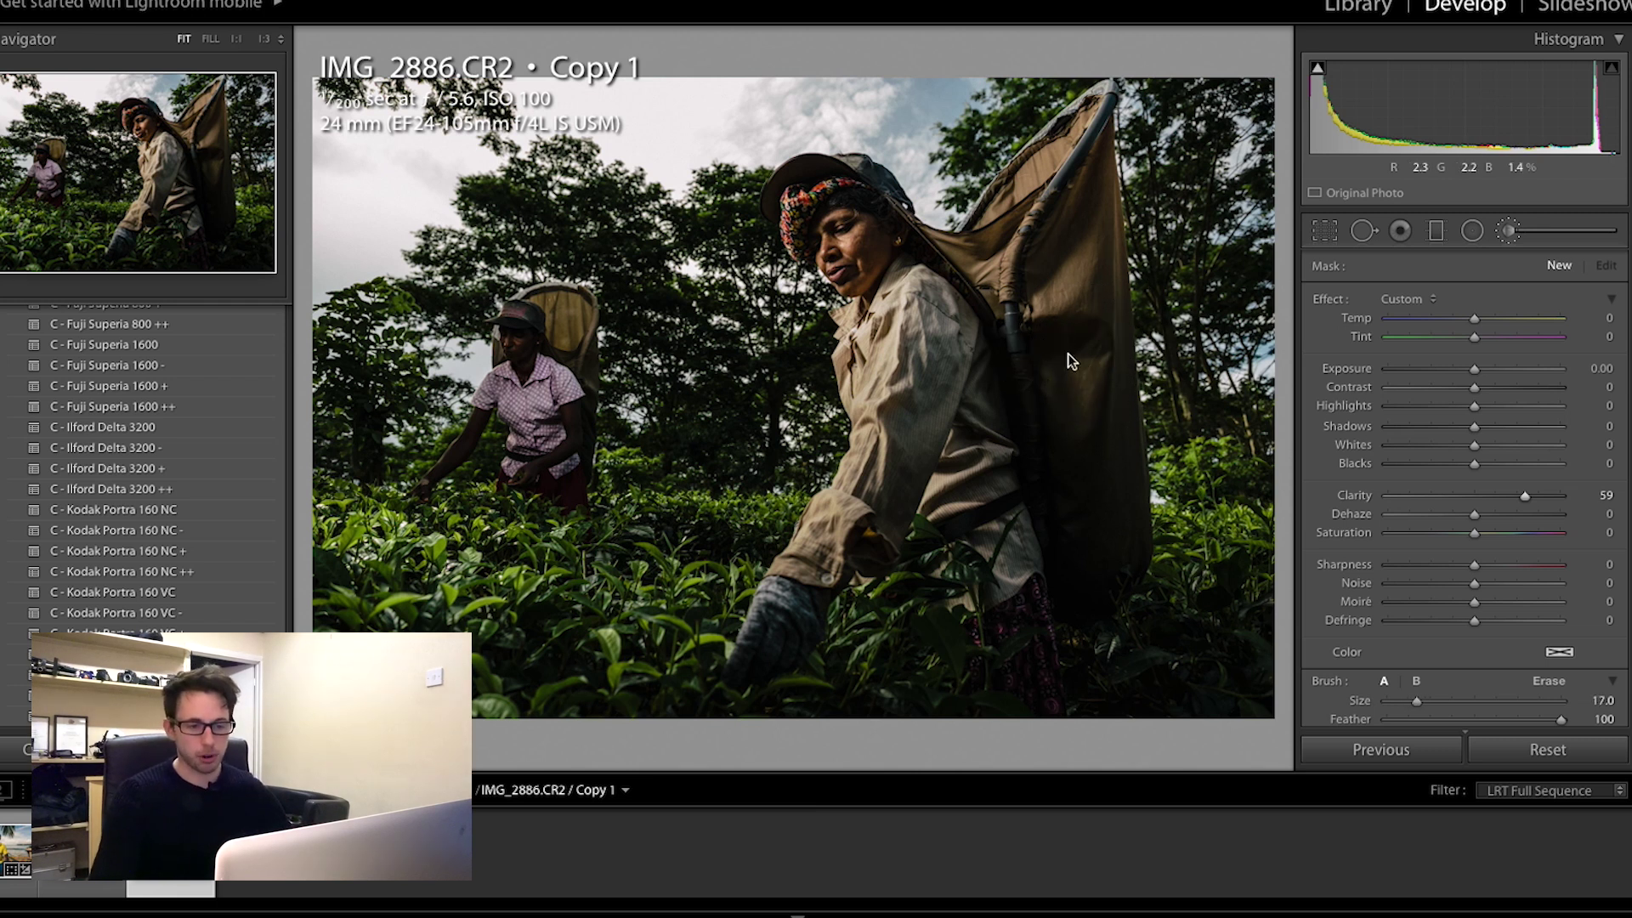
mouse_move(1067, 371)
mouse_down()
mouse_move(1062, 196)
mouse_move(1062, 366)
mouse_up()
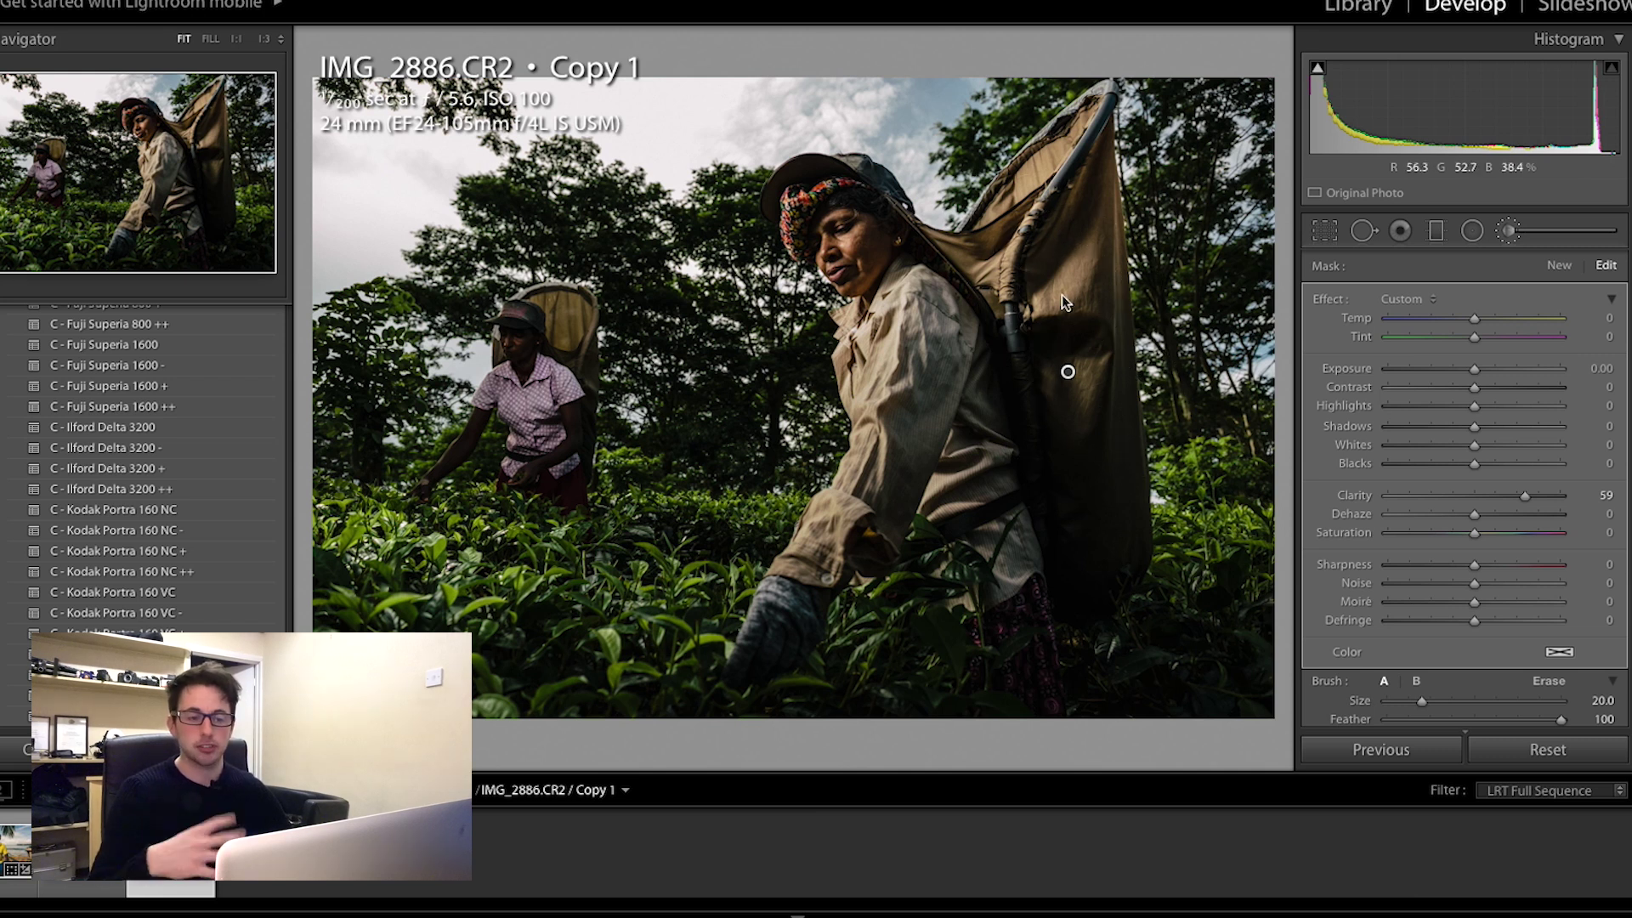
Step: Examine the background tea picker's face, shirt and carrying bag at 1:1, comparing them with the full photo
scroll(1063, 297, down, 3)
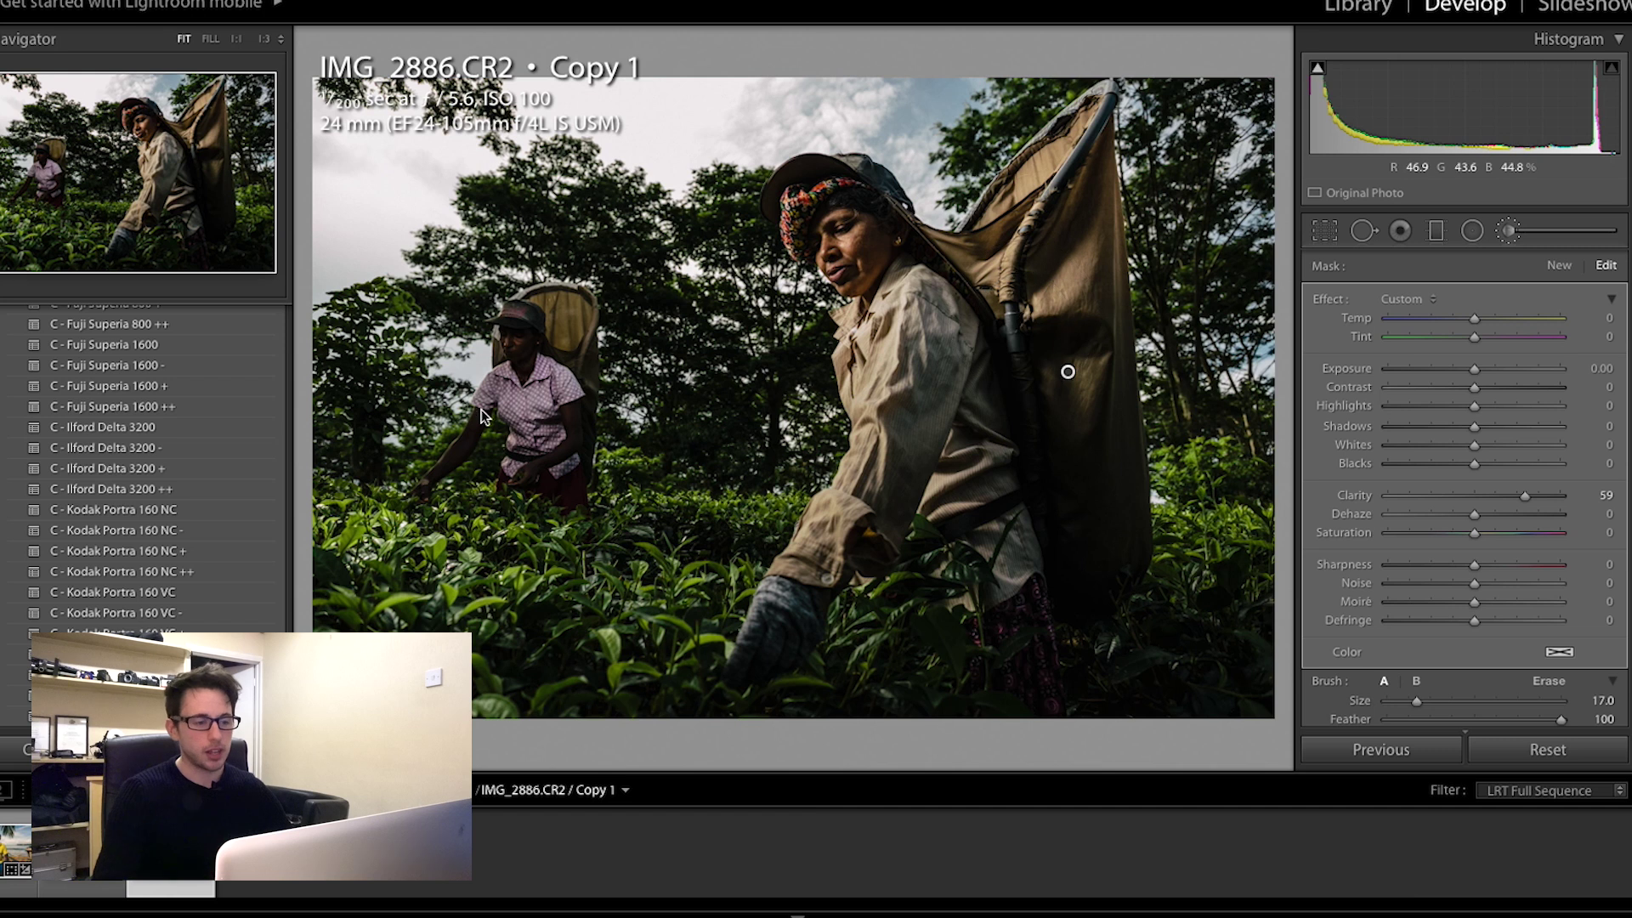
key(z)
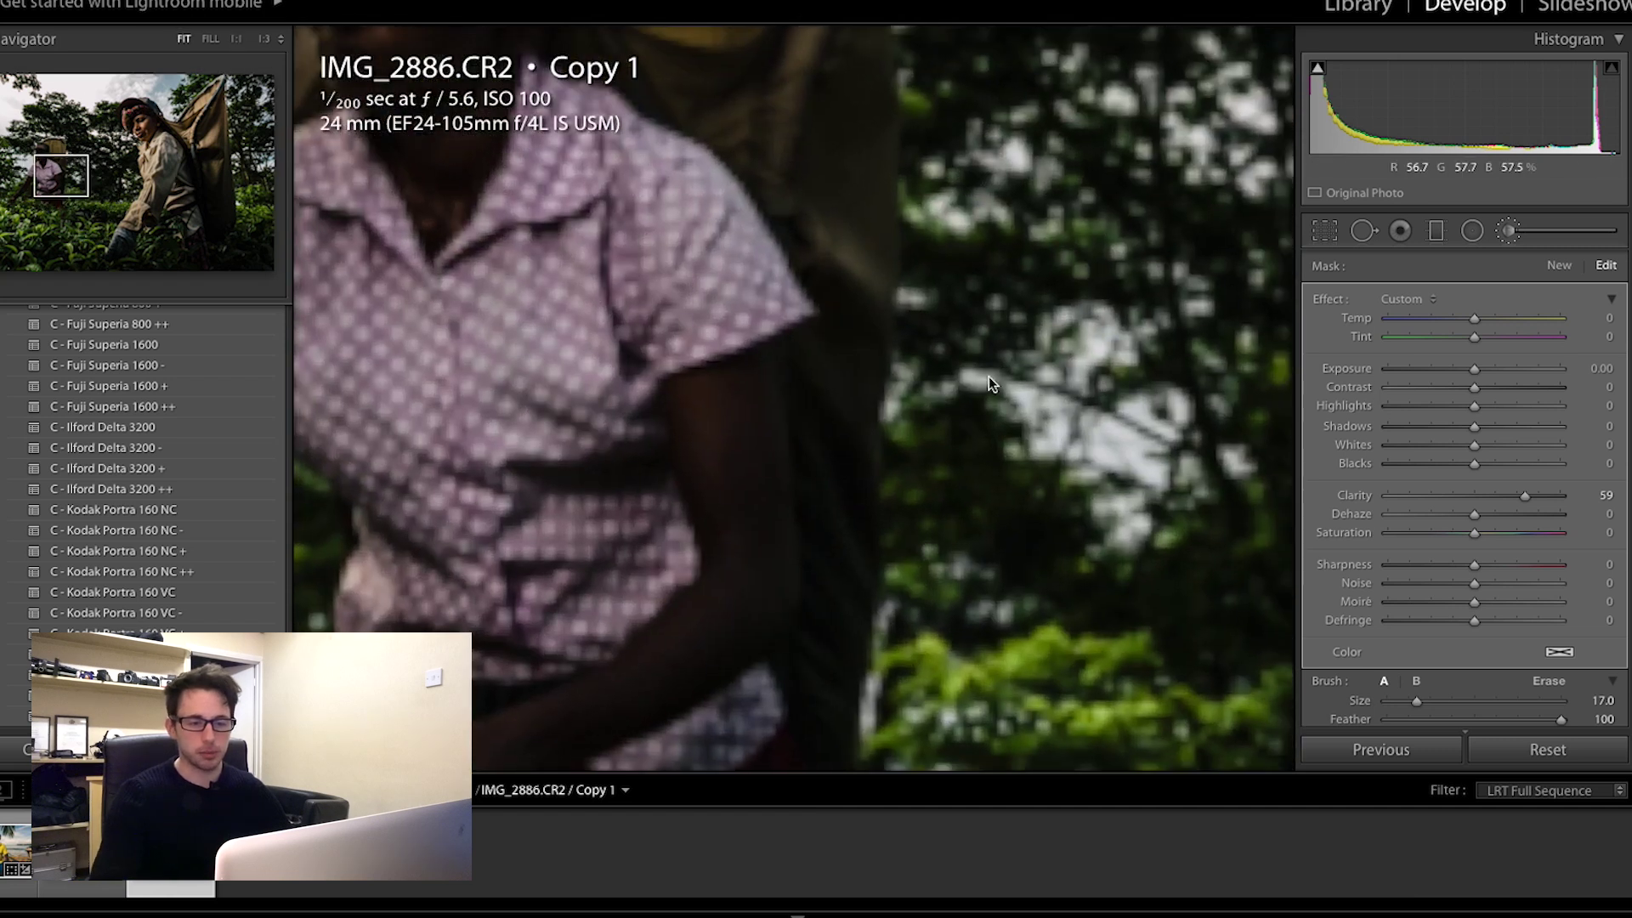
click(988, 376)
click(551, 325)
scroll(639, 268, up, 5)
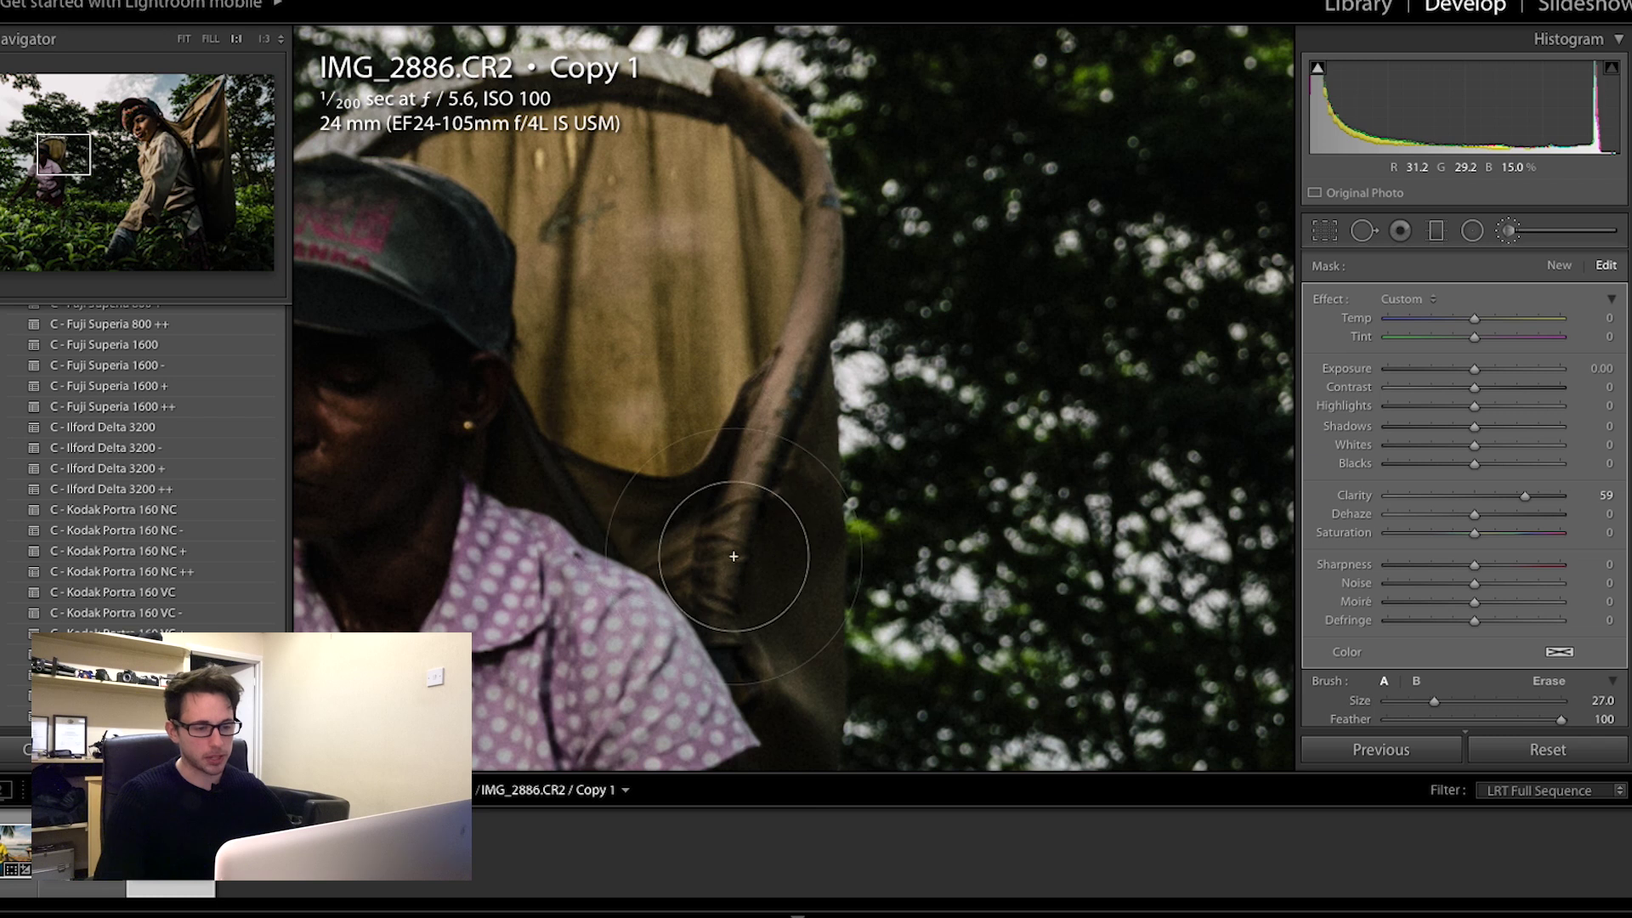
key(z)
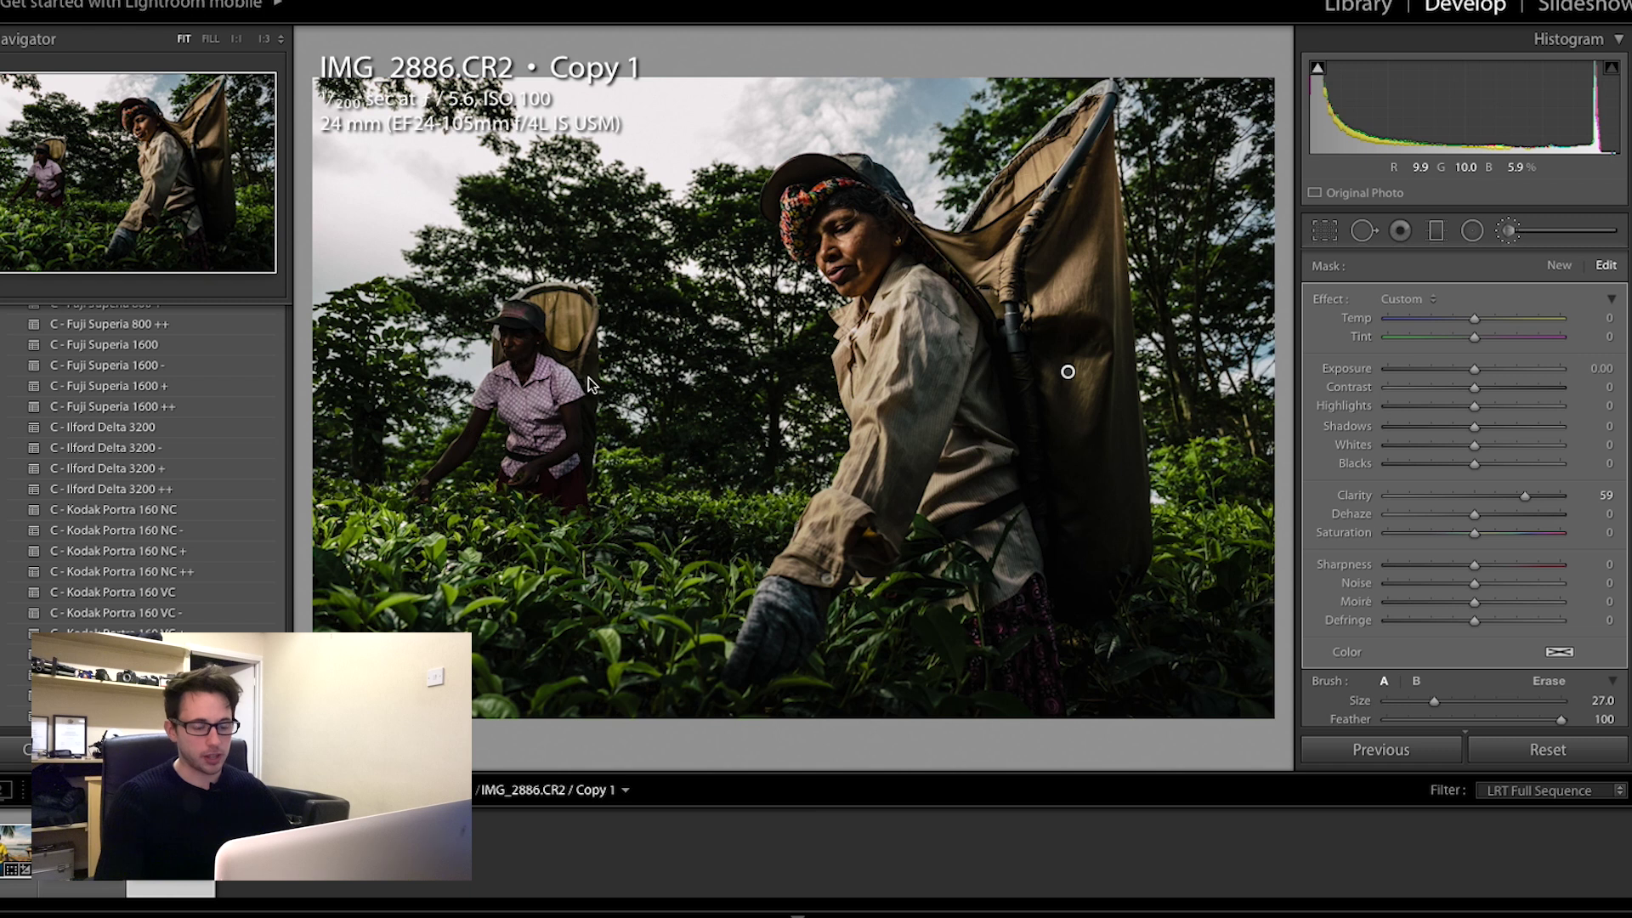
key(z)
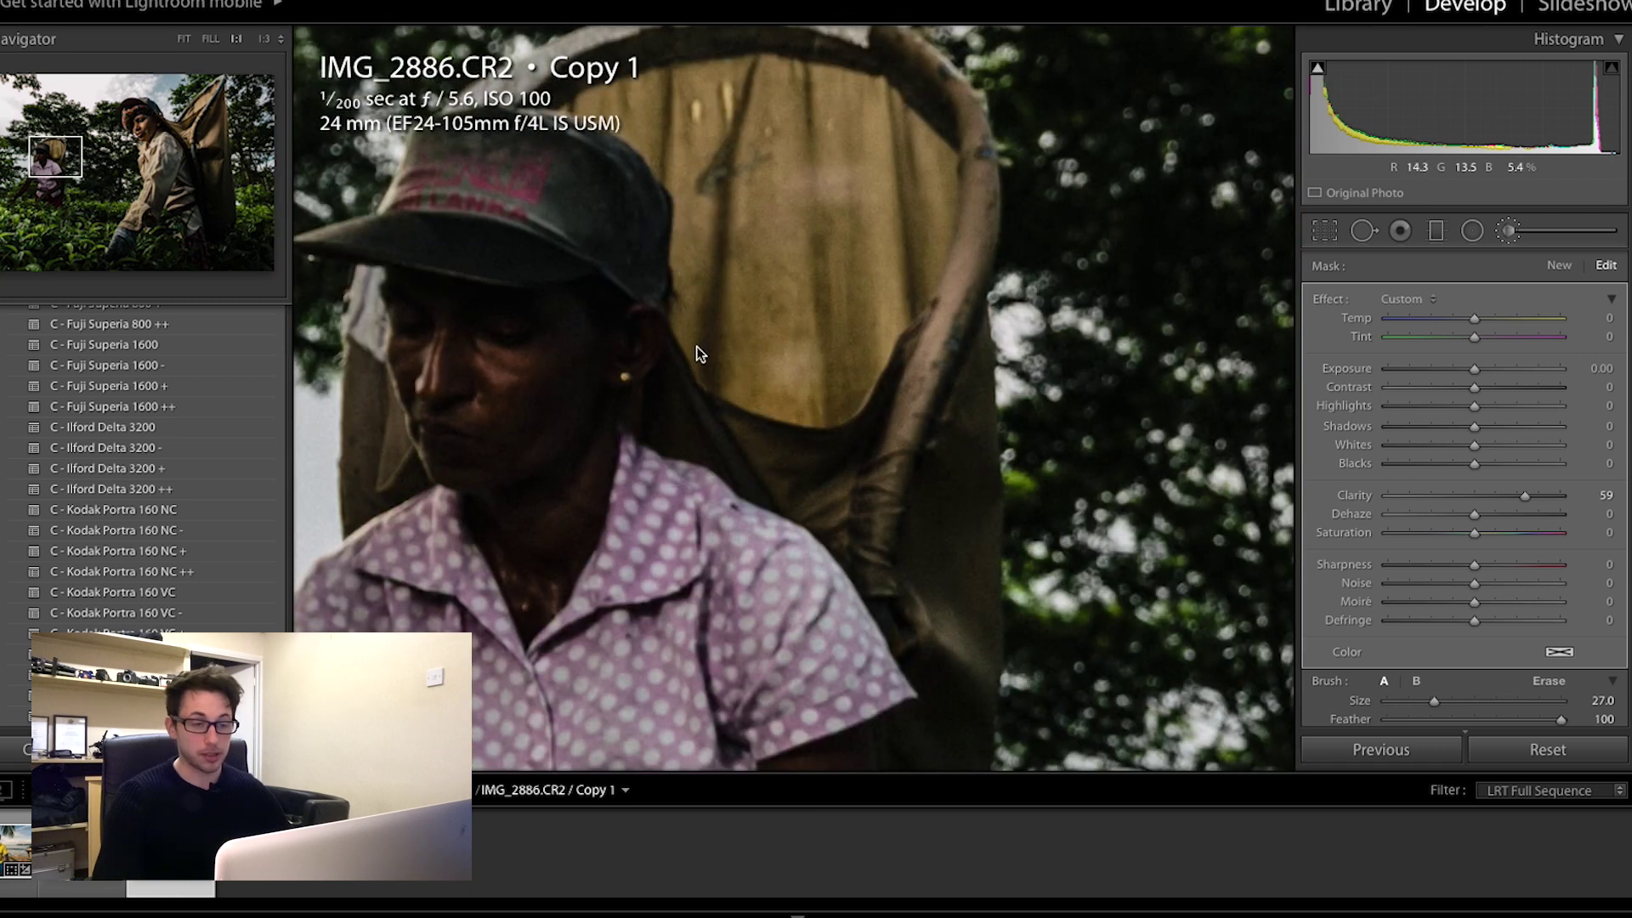
key(z)
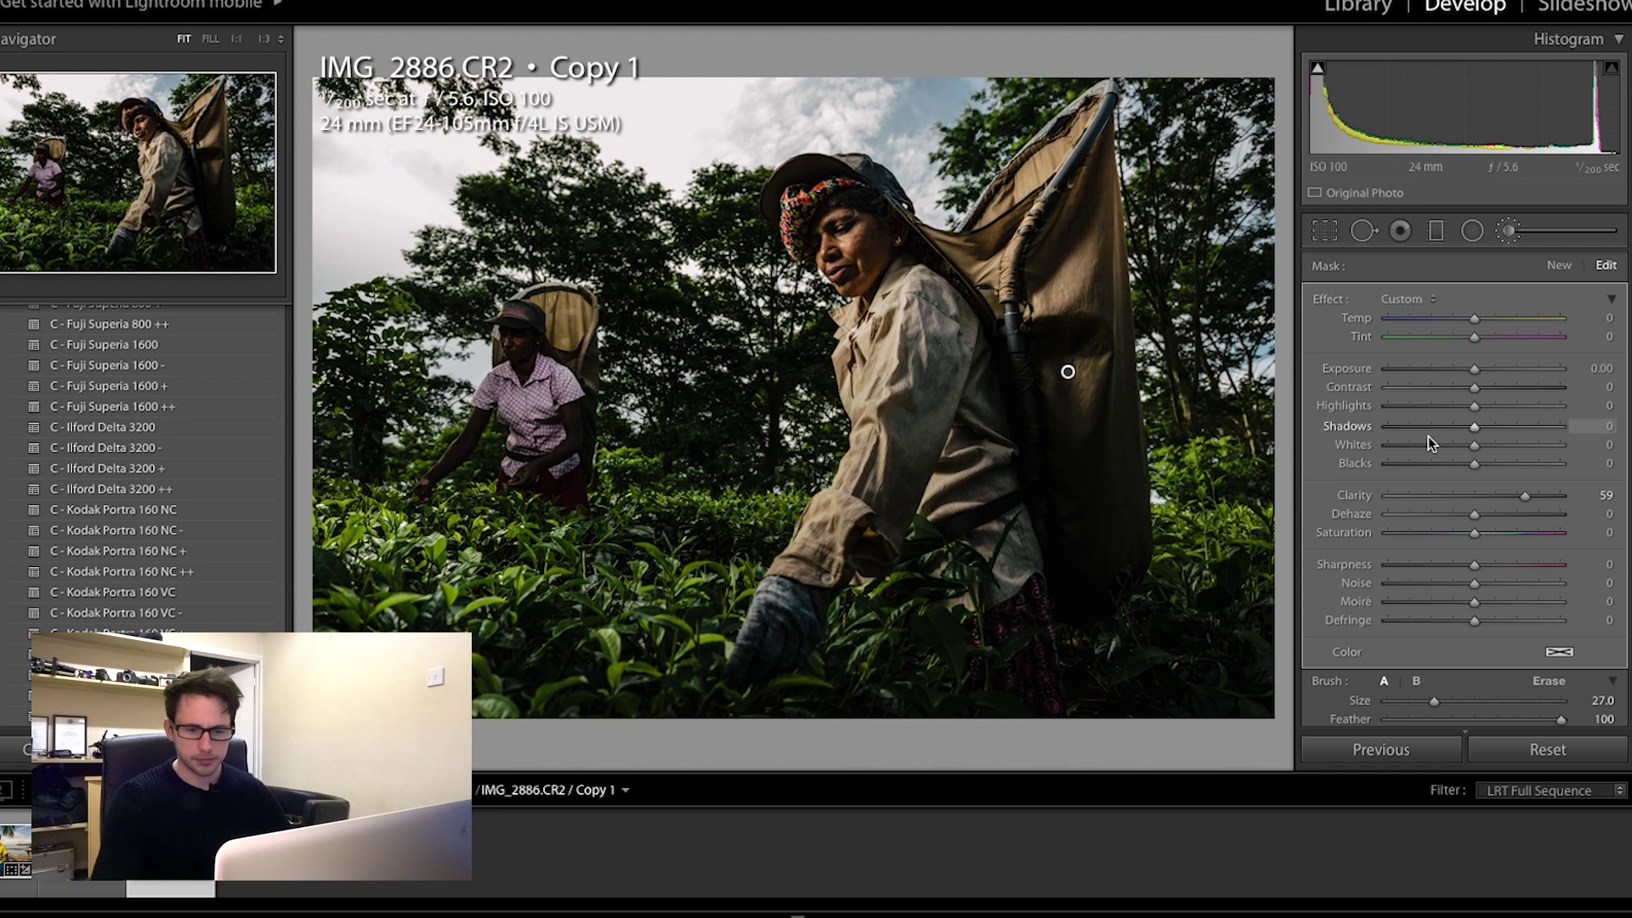
key(z)
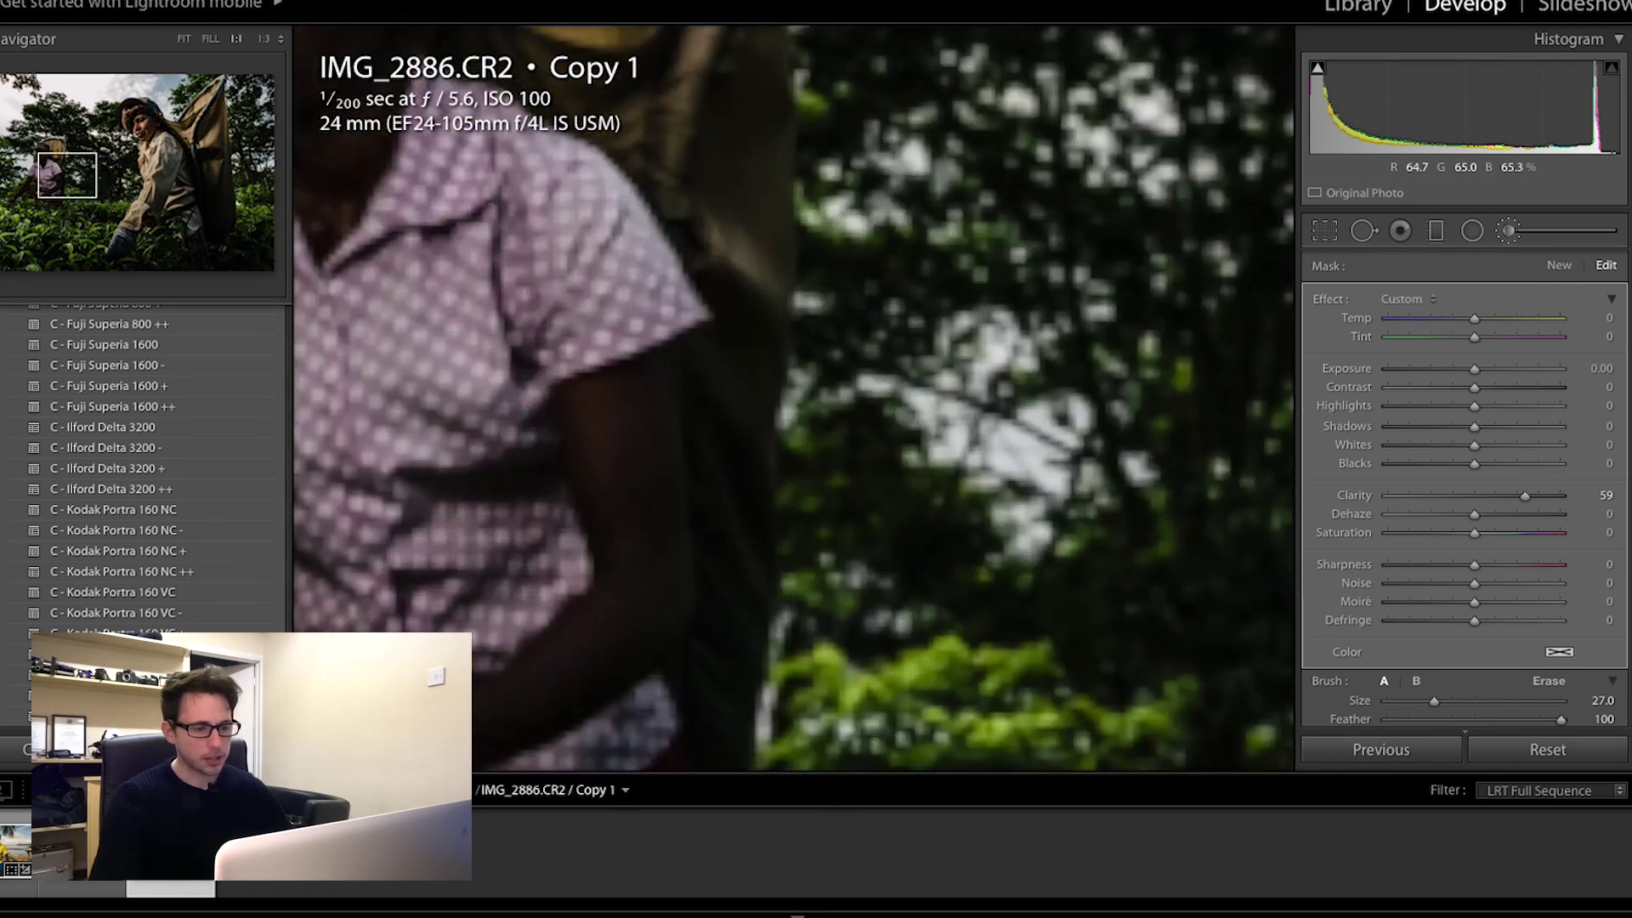
Step: Start a new Adjustment Brush mask with Clarity 59 and paint the background picker's arms, reducing the brush size to 12
click(1559, 266)
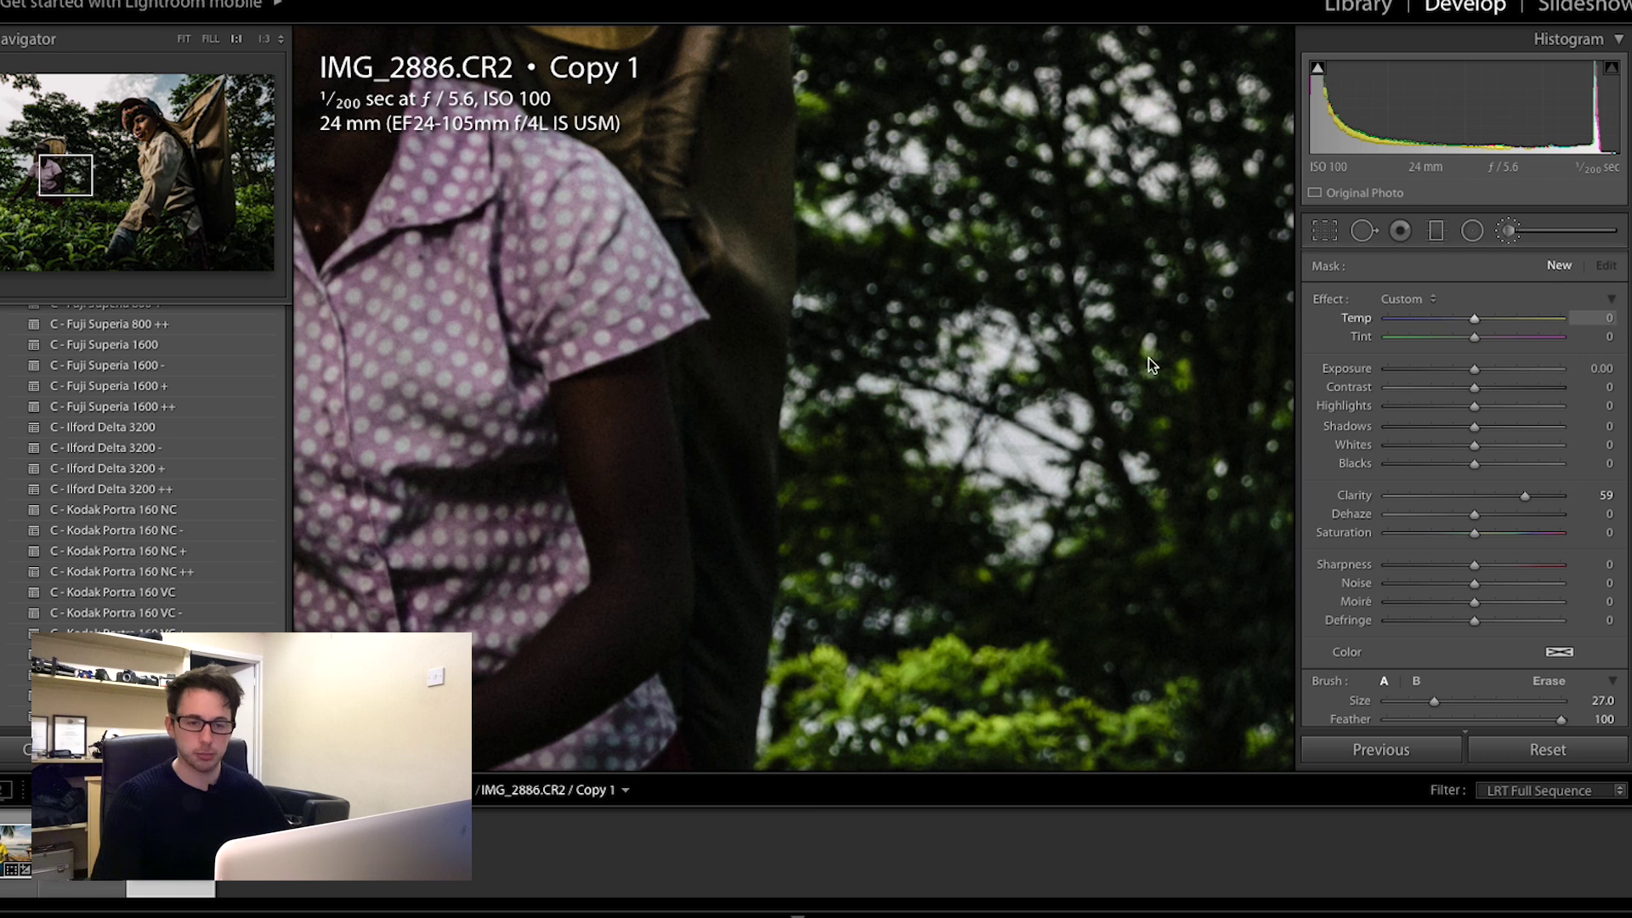
drag(436, 498, 707, 244)
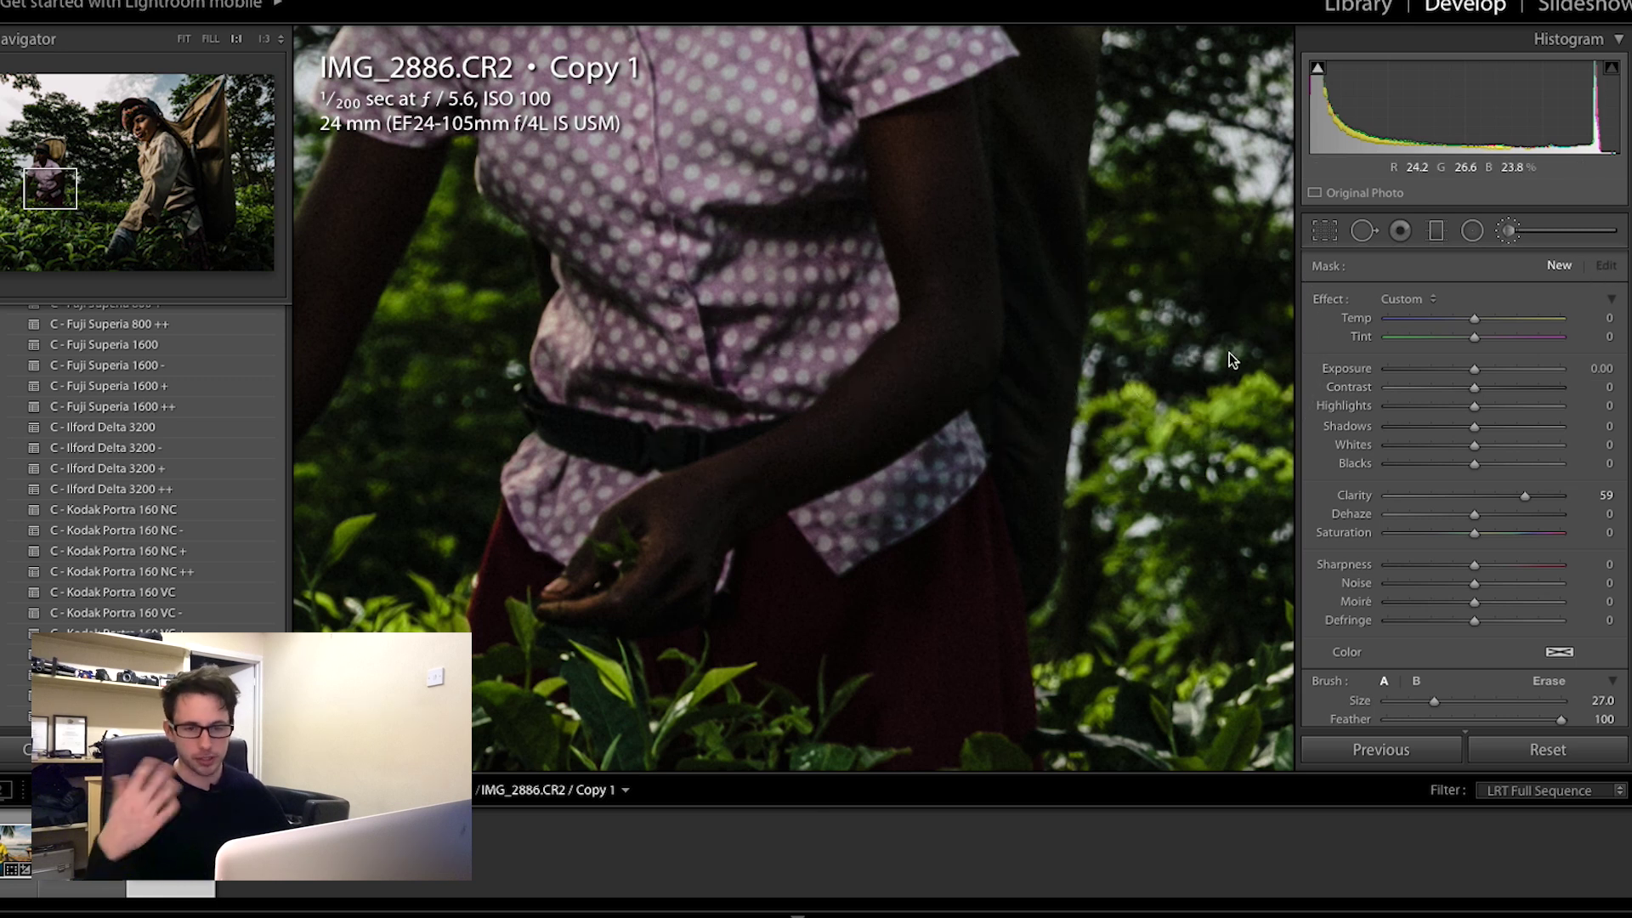
scroll(861, 170, down, 4)
mouse_move(897, 150)
mouse_down()
mouse_move(907, 207)
mouse_move(863, 327)
mouse_move(776, 364)
mouse_move(703, 456)
mouse_move(935, 292)
mouse_move(896, 169)
mouse_move(819, 393)
mouse_move(688, 463)
mouse_move(802, 216)
mouse_move(1321, 109)
mouse_up()
scroll(547, 364, down, 3)
scroll(474, 430, down, 8)
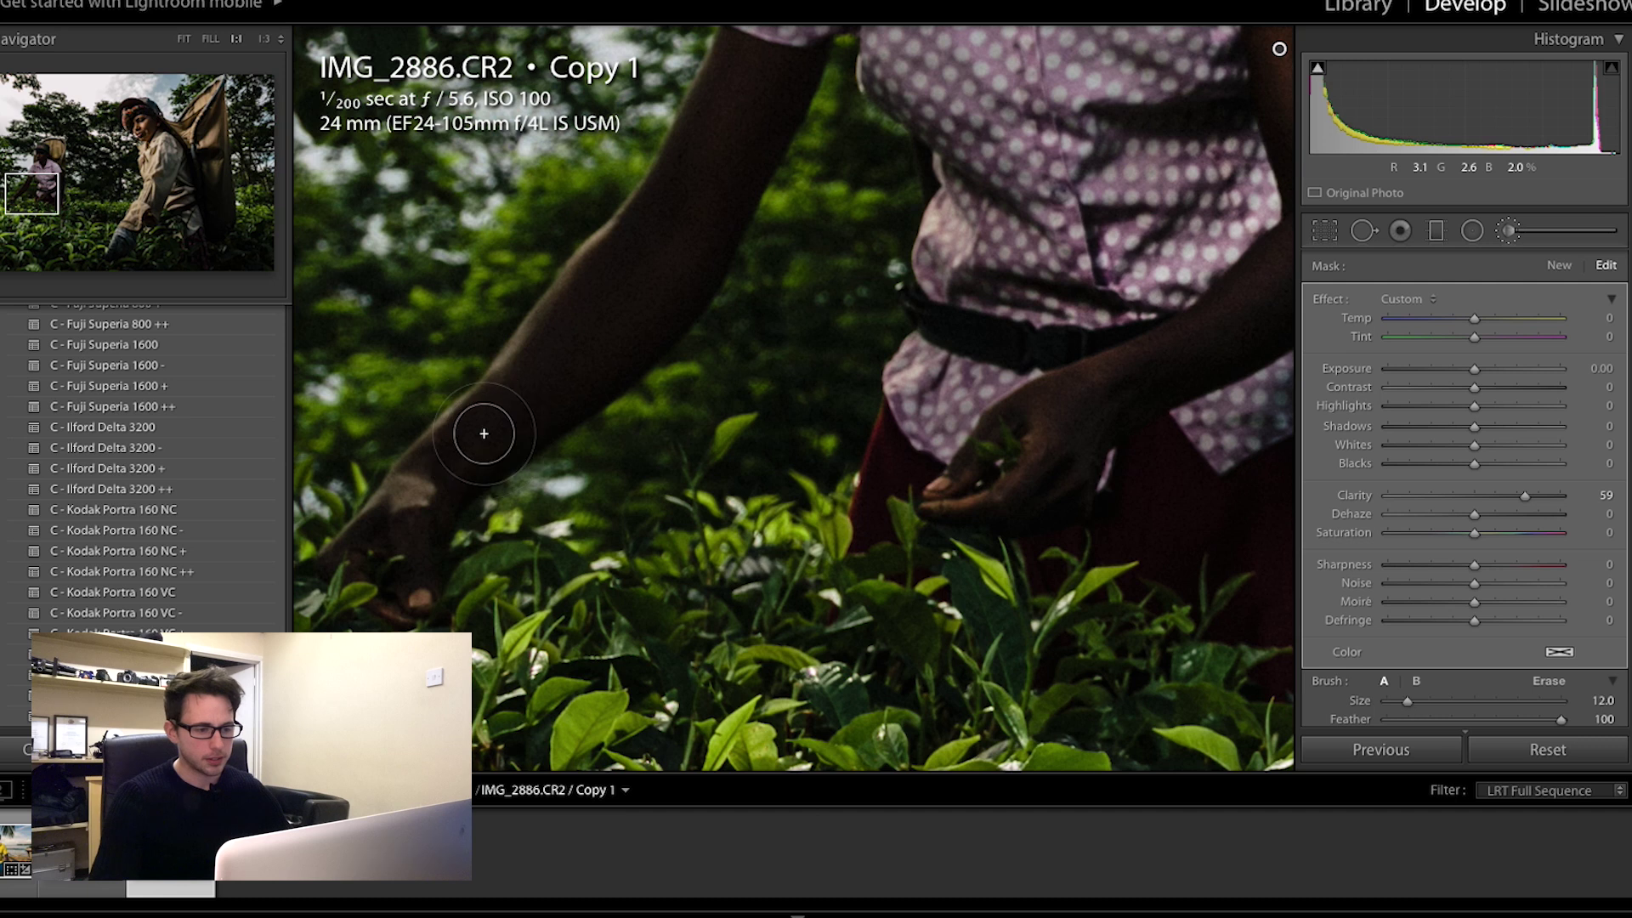
mouse_move(740, 137)
mouse_down()
mouse_move(762, 62)
mouse_move(626, 283)
mouse_move(474, 428)
mouse_move(355, 595)
mouse_up()
Step: Set the arm mask's Exposure to 0.46 and extend the painting onto the background picker's neck
drag(1475, 368, 1483, 372)
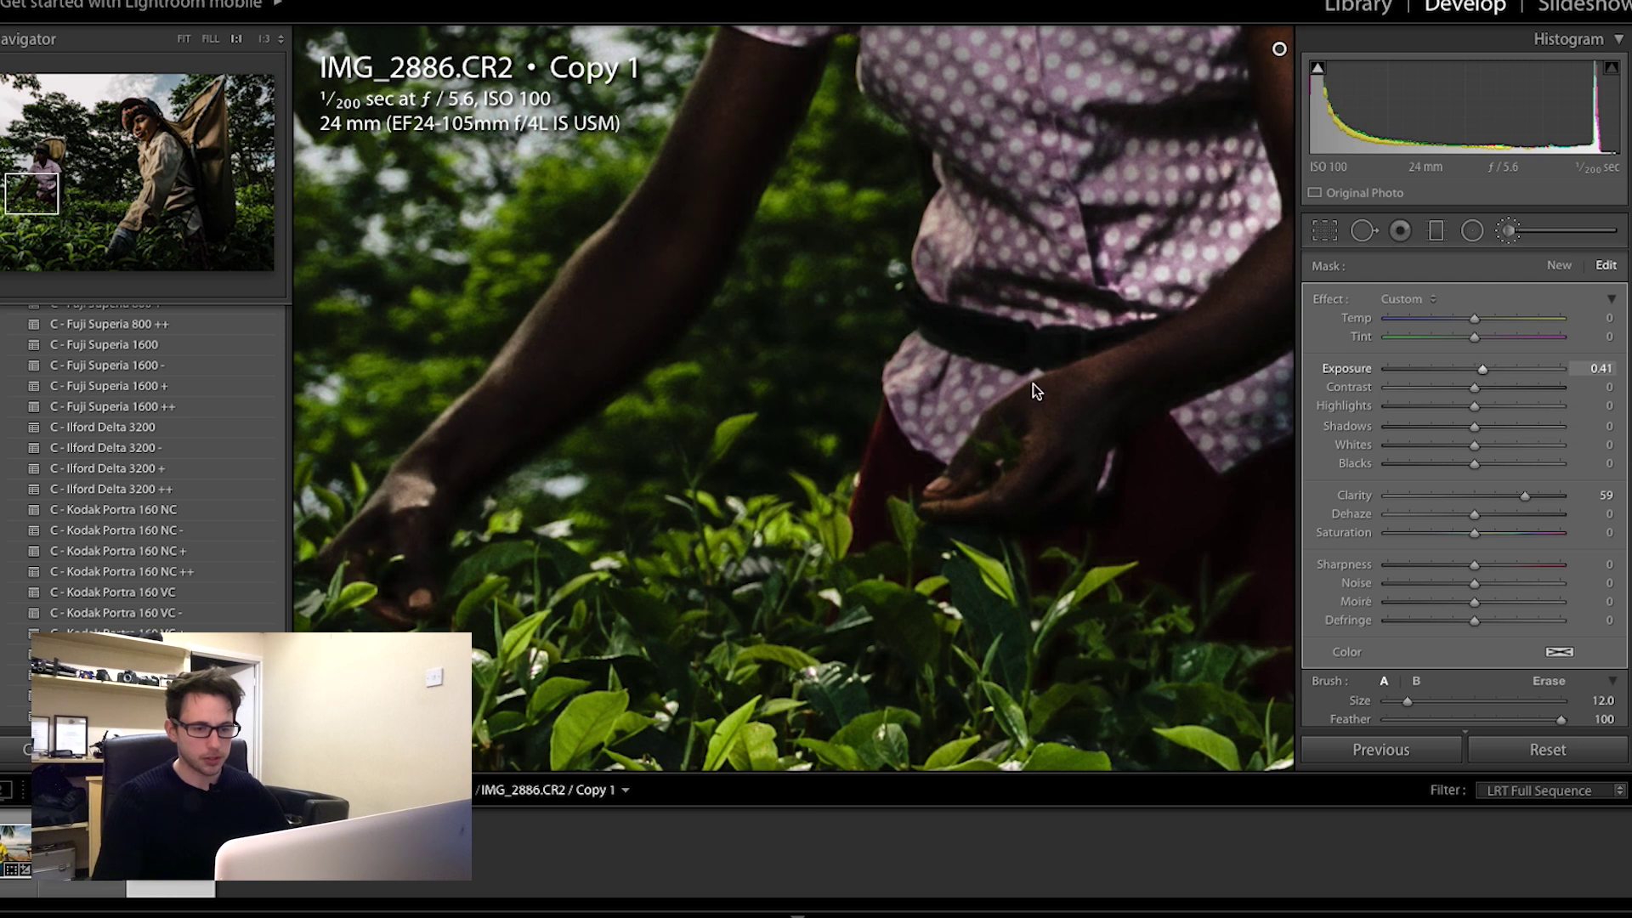
scroll(787, 461, up, 10)
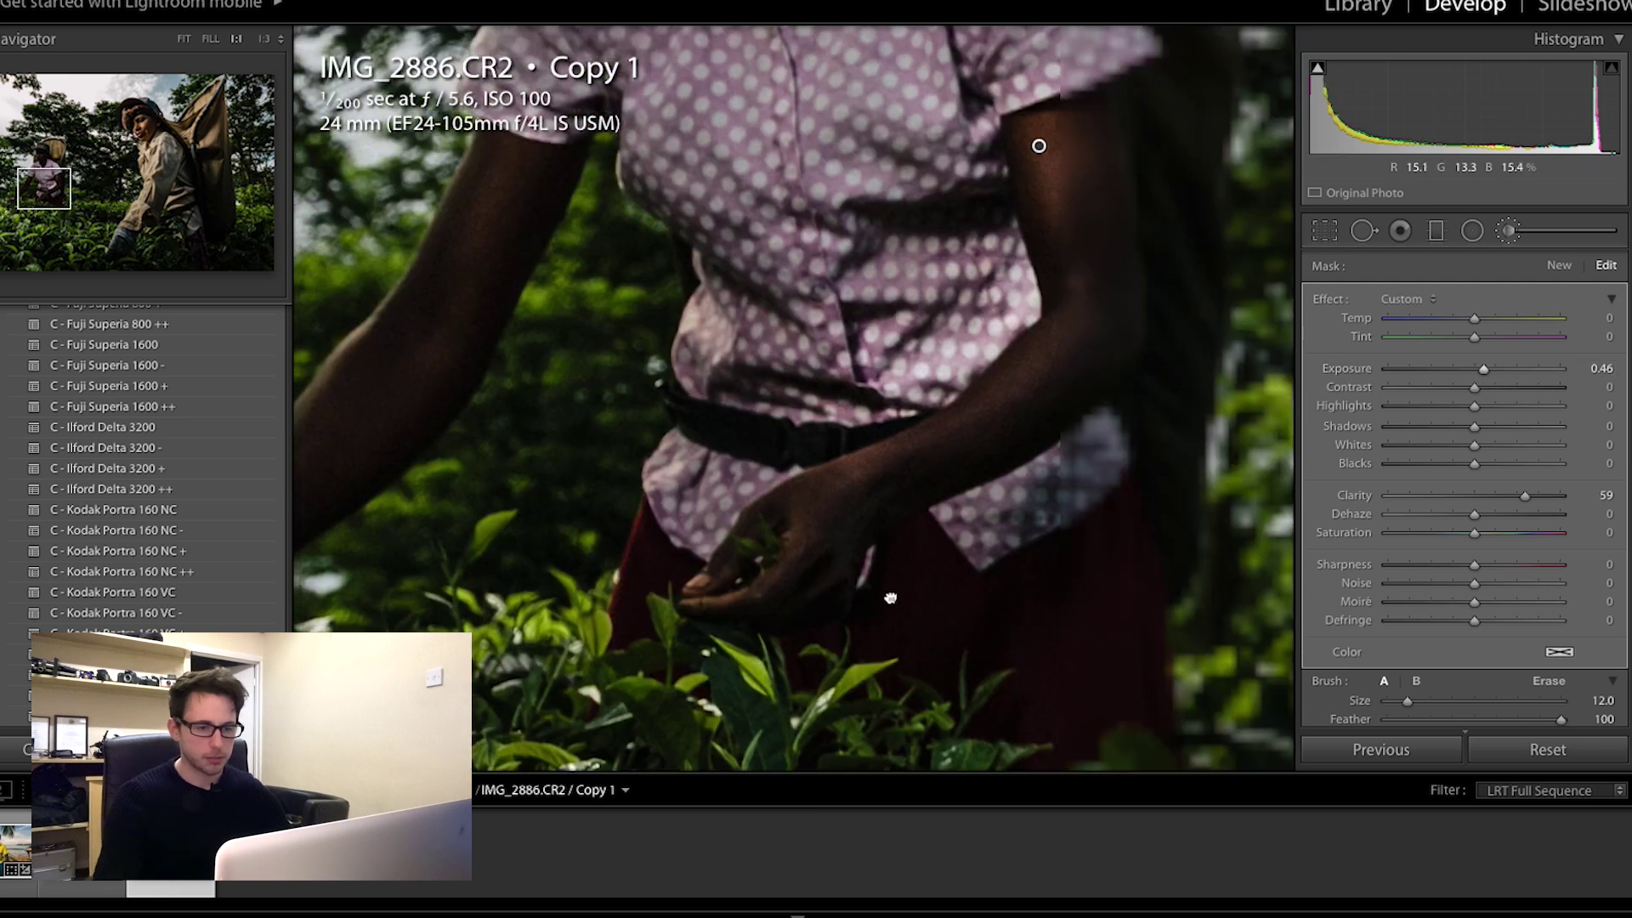
scroll(893, 323, up, 4)
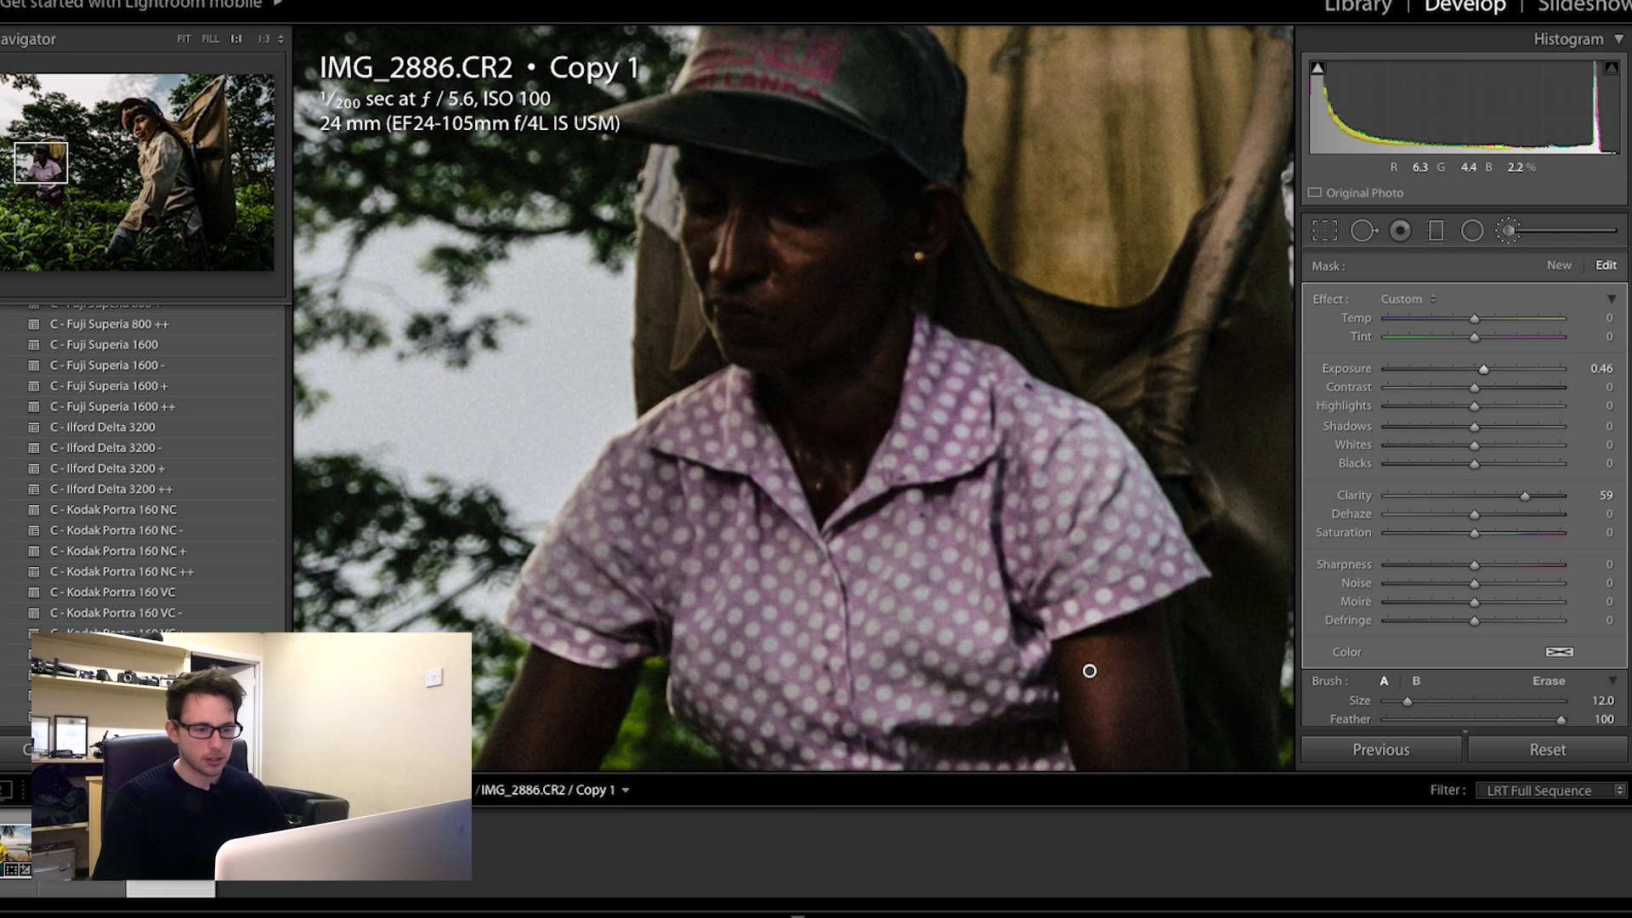
mouse_move(871, 423)
mouse_down()
mouse_move(859, 463)
mouse_move(873, 399)
mouse_move(833, 481)
mouse_move(822, 448)
mouse_up()
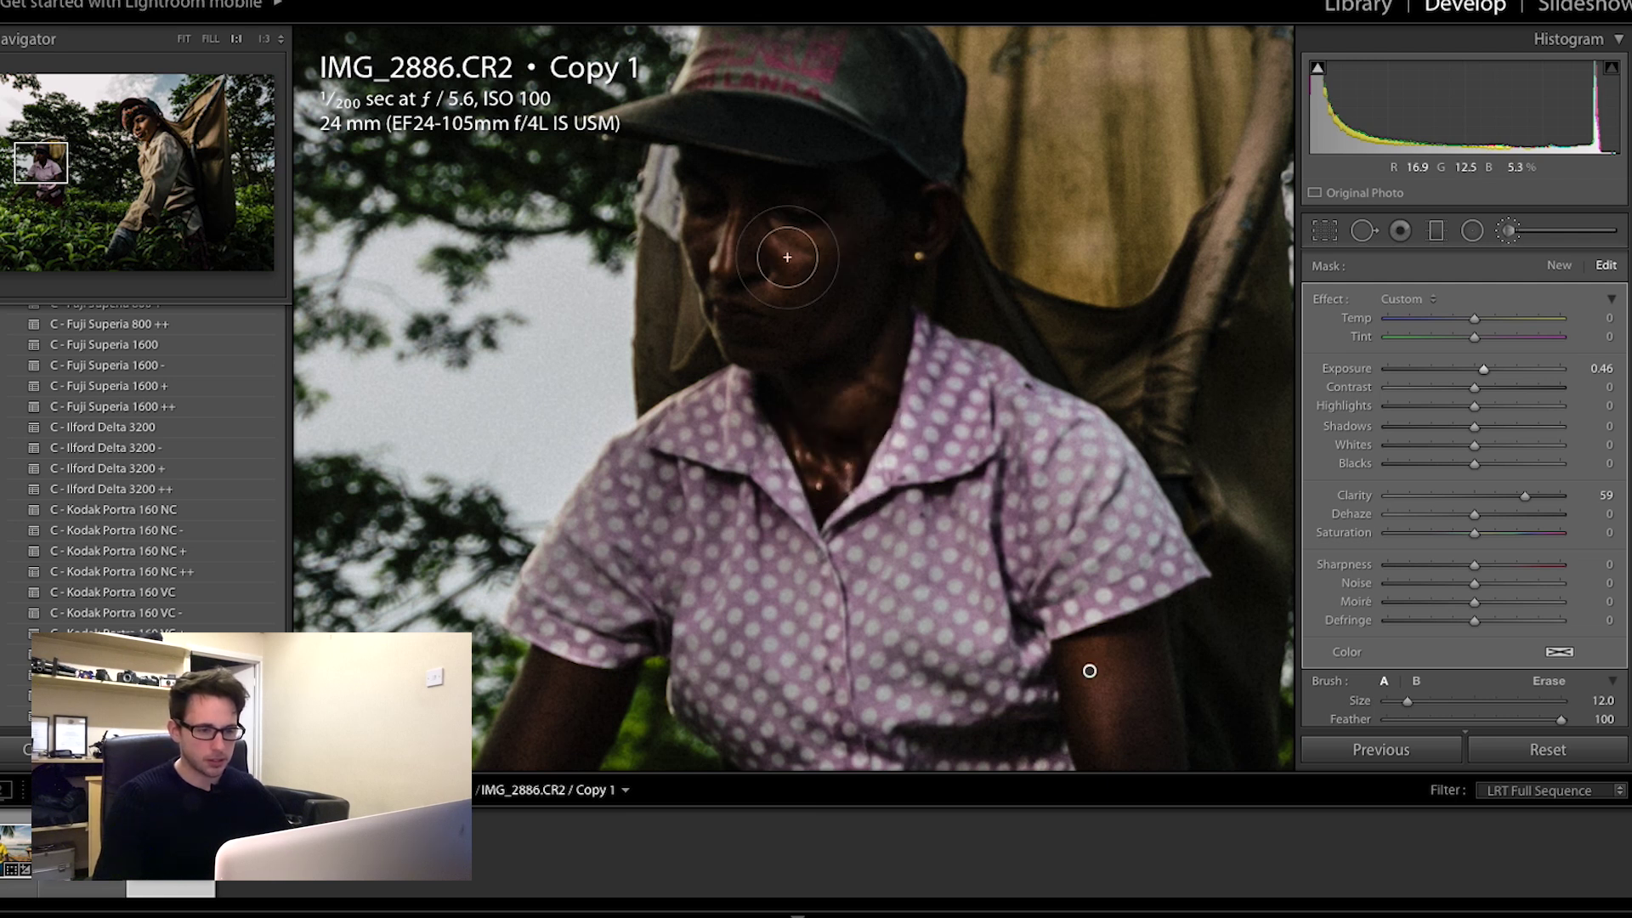
Step: Try brushing the background picker's face with the same mask, and undo that stroke
click(836, 281)
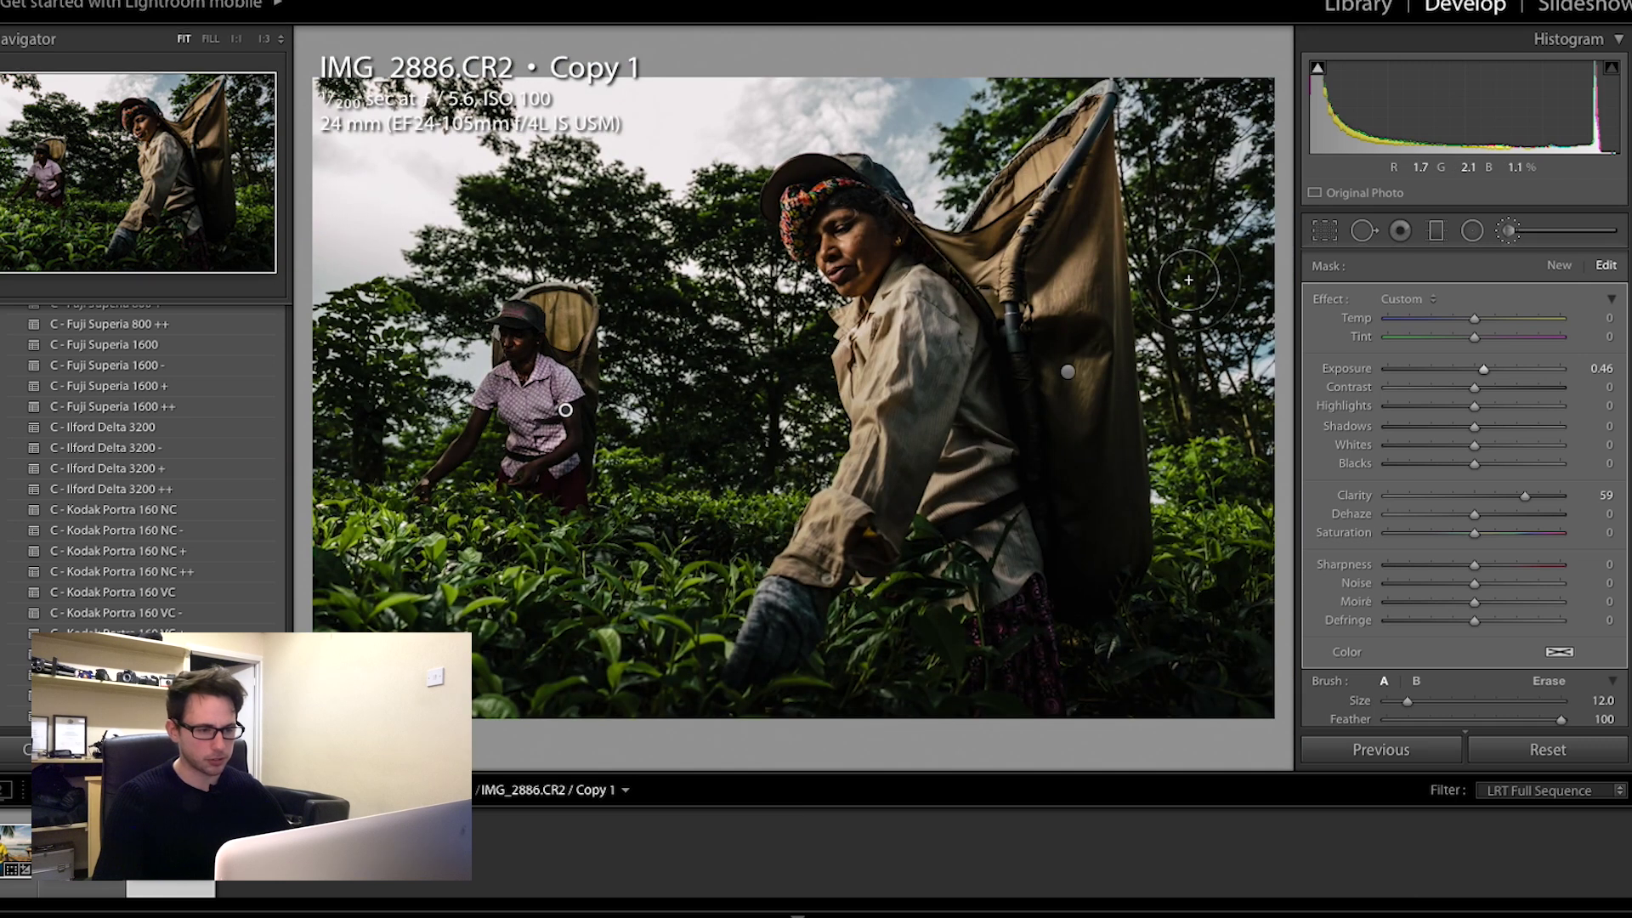
click(512, 351)
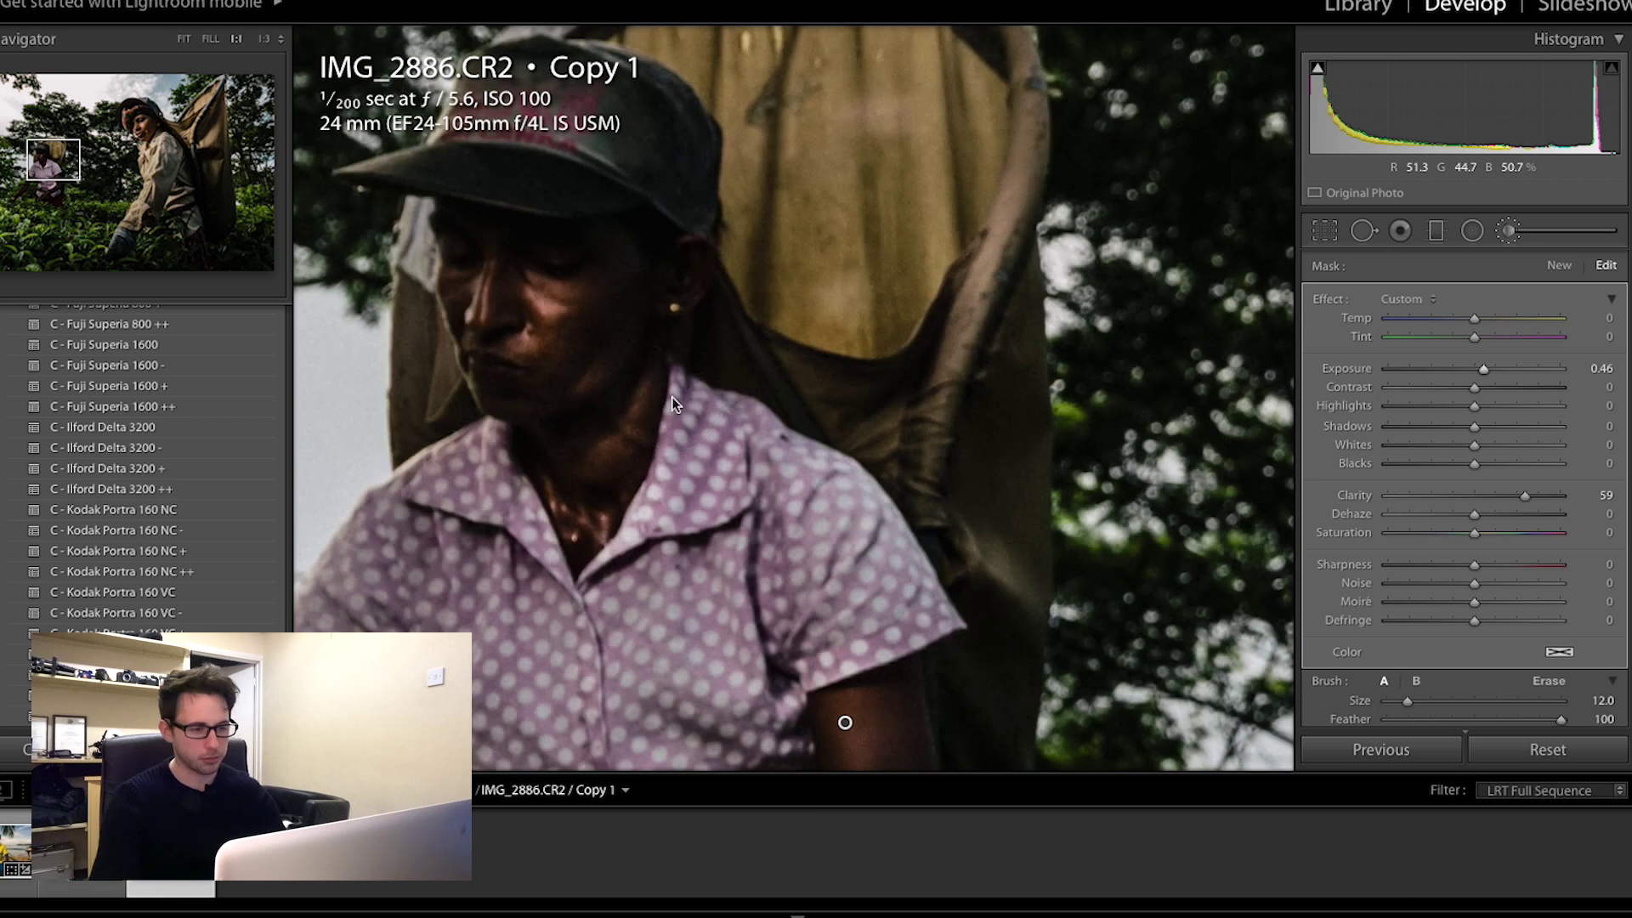
key(ctrl+z)
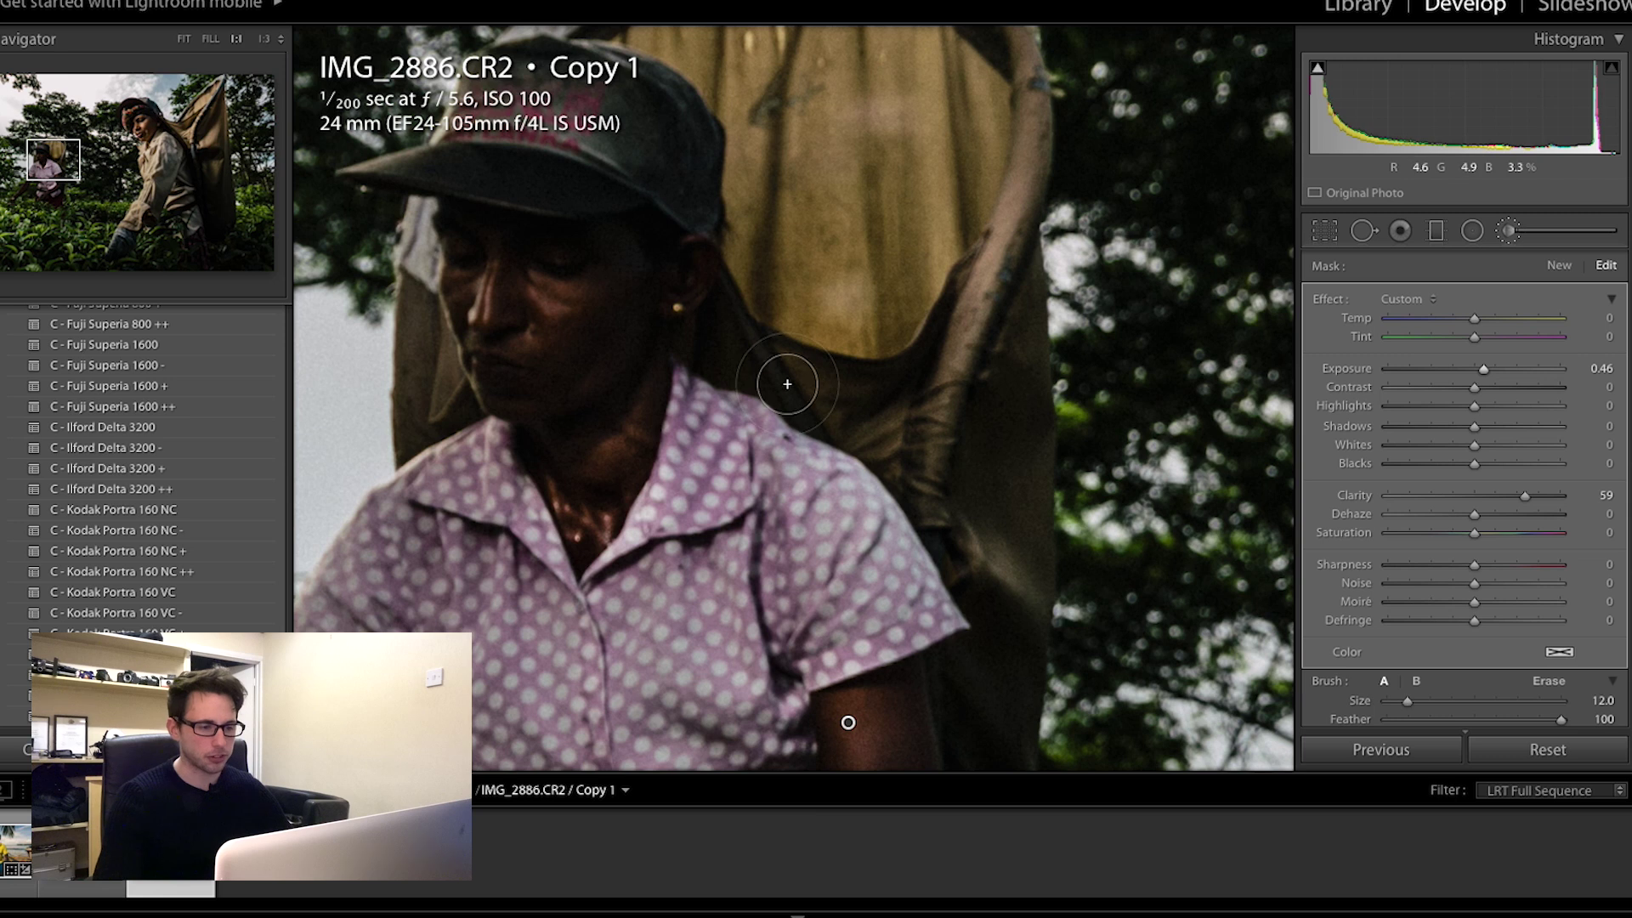
key(z)
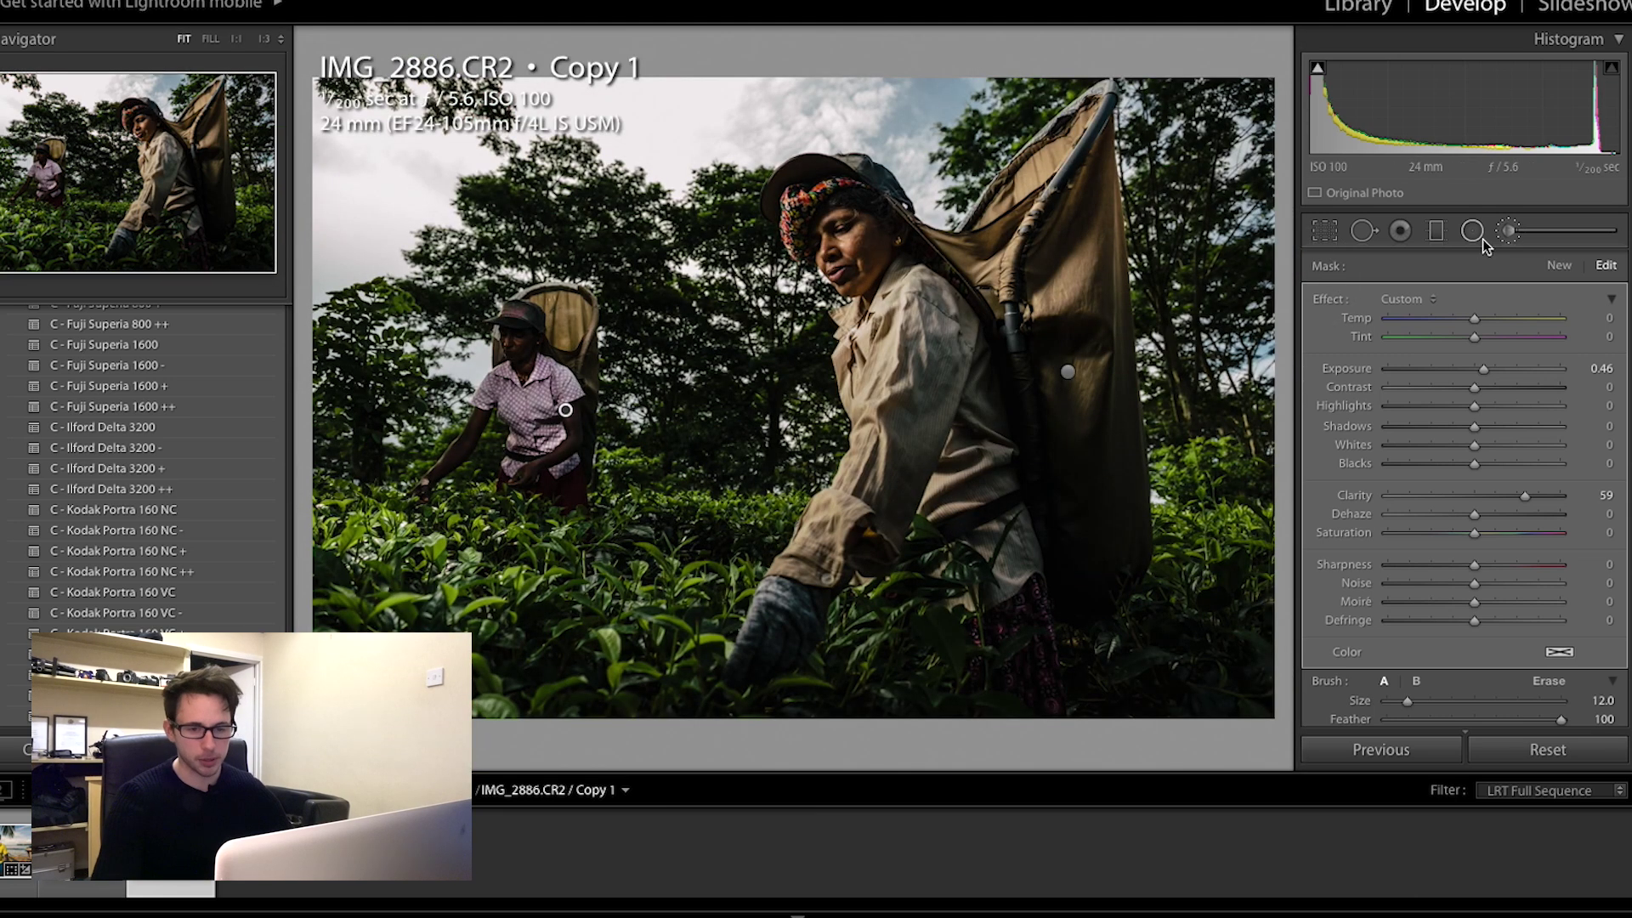
click(1507, 231)
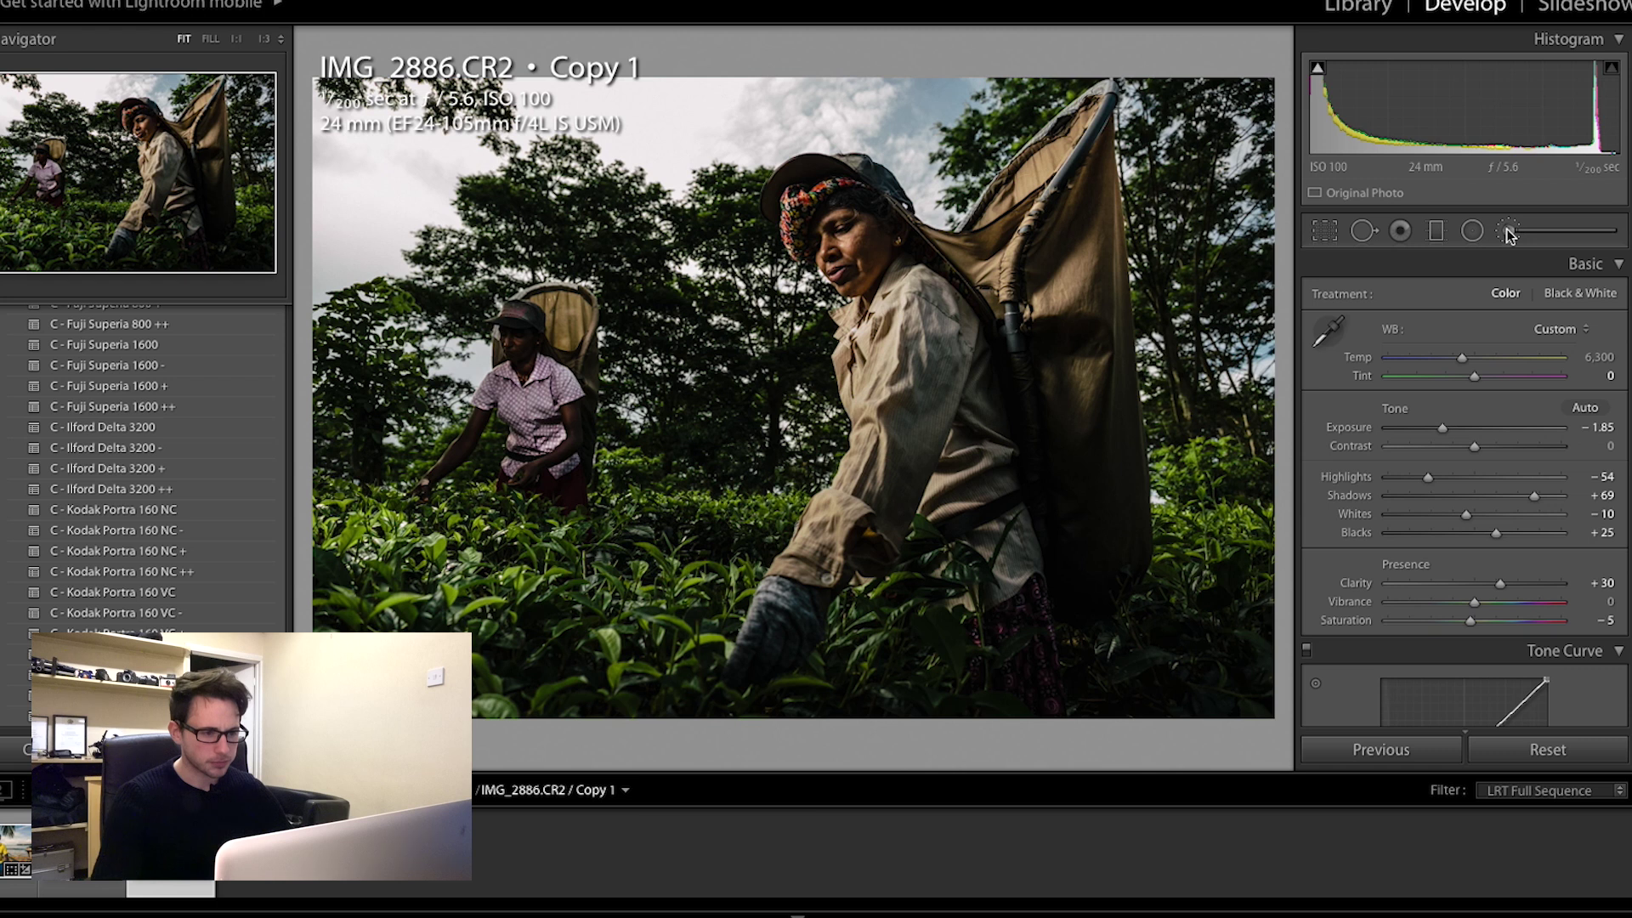
Step: Paint the foreground picker's glove and jacket with a new Adjustment Brush mask, using Exposure 0.26 and Clarity 59
click(521, 453)
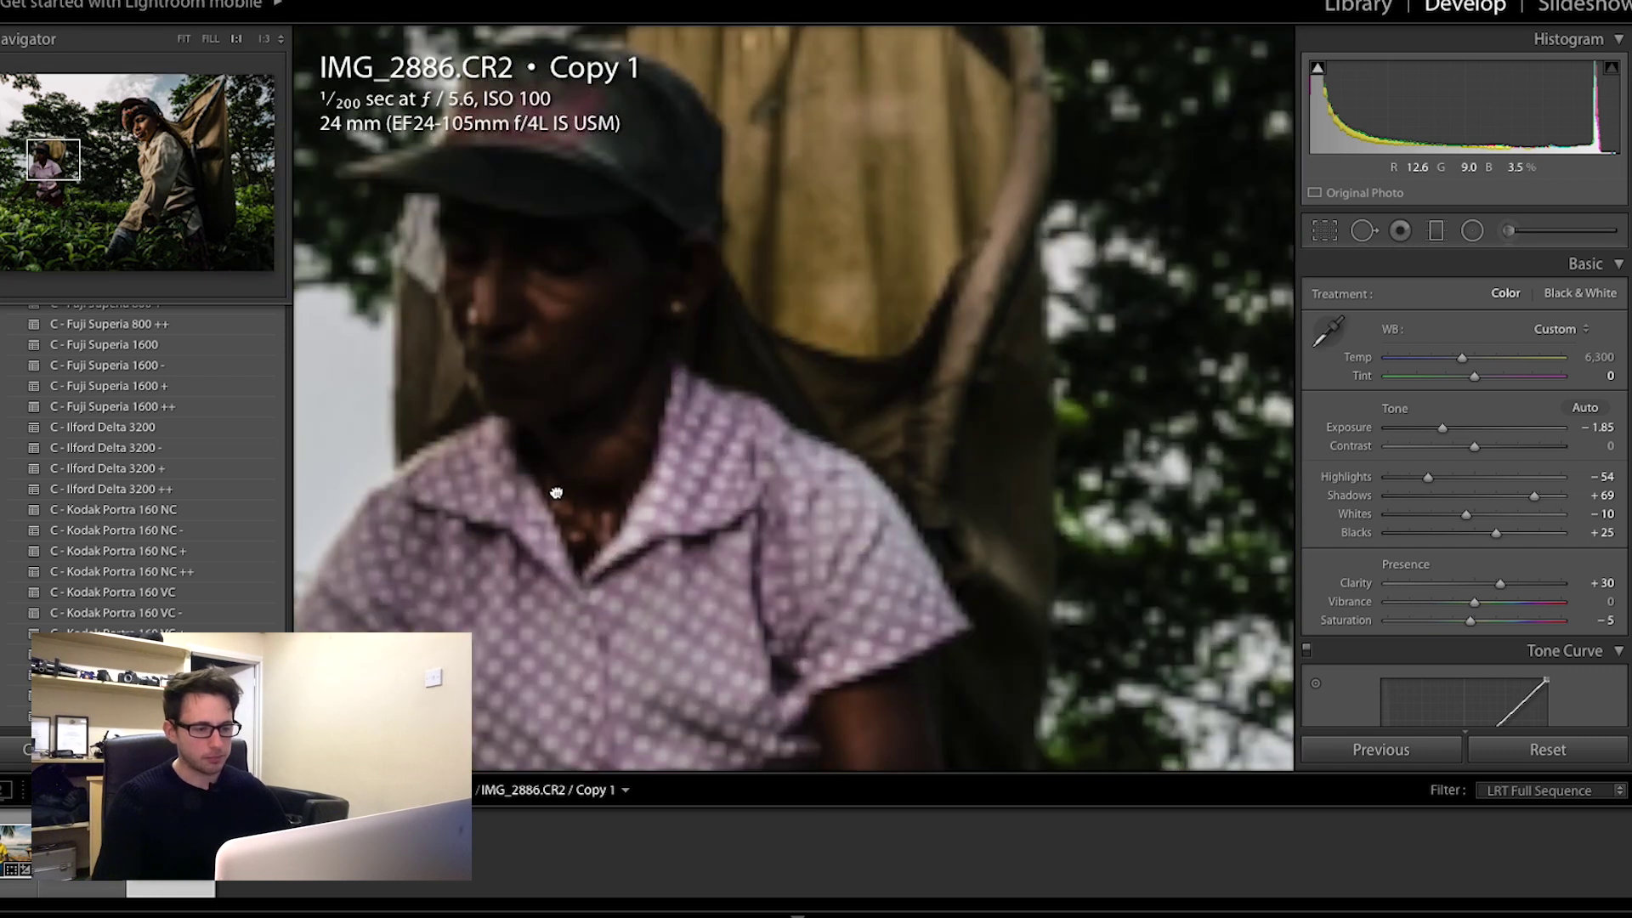
key(super+equal)
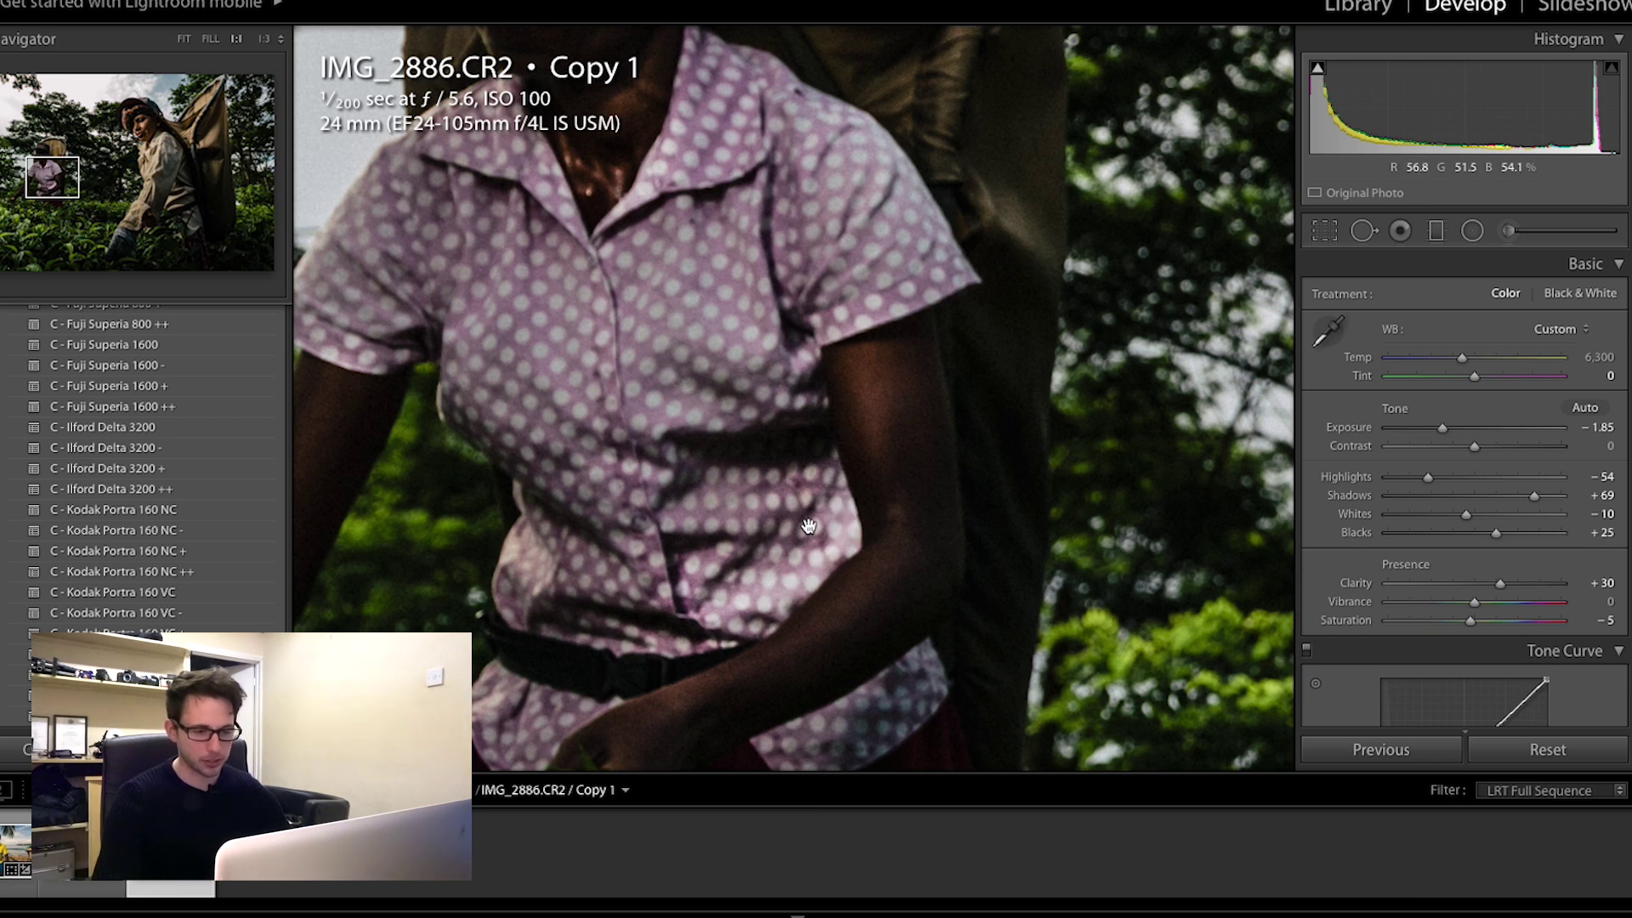
click(841, 547)
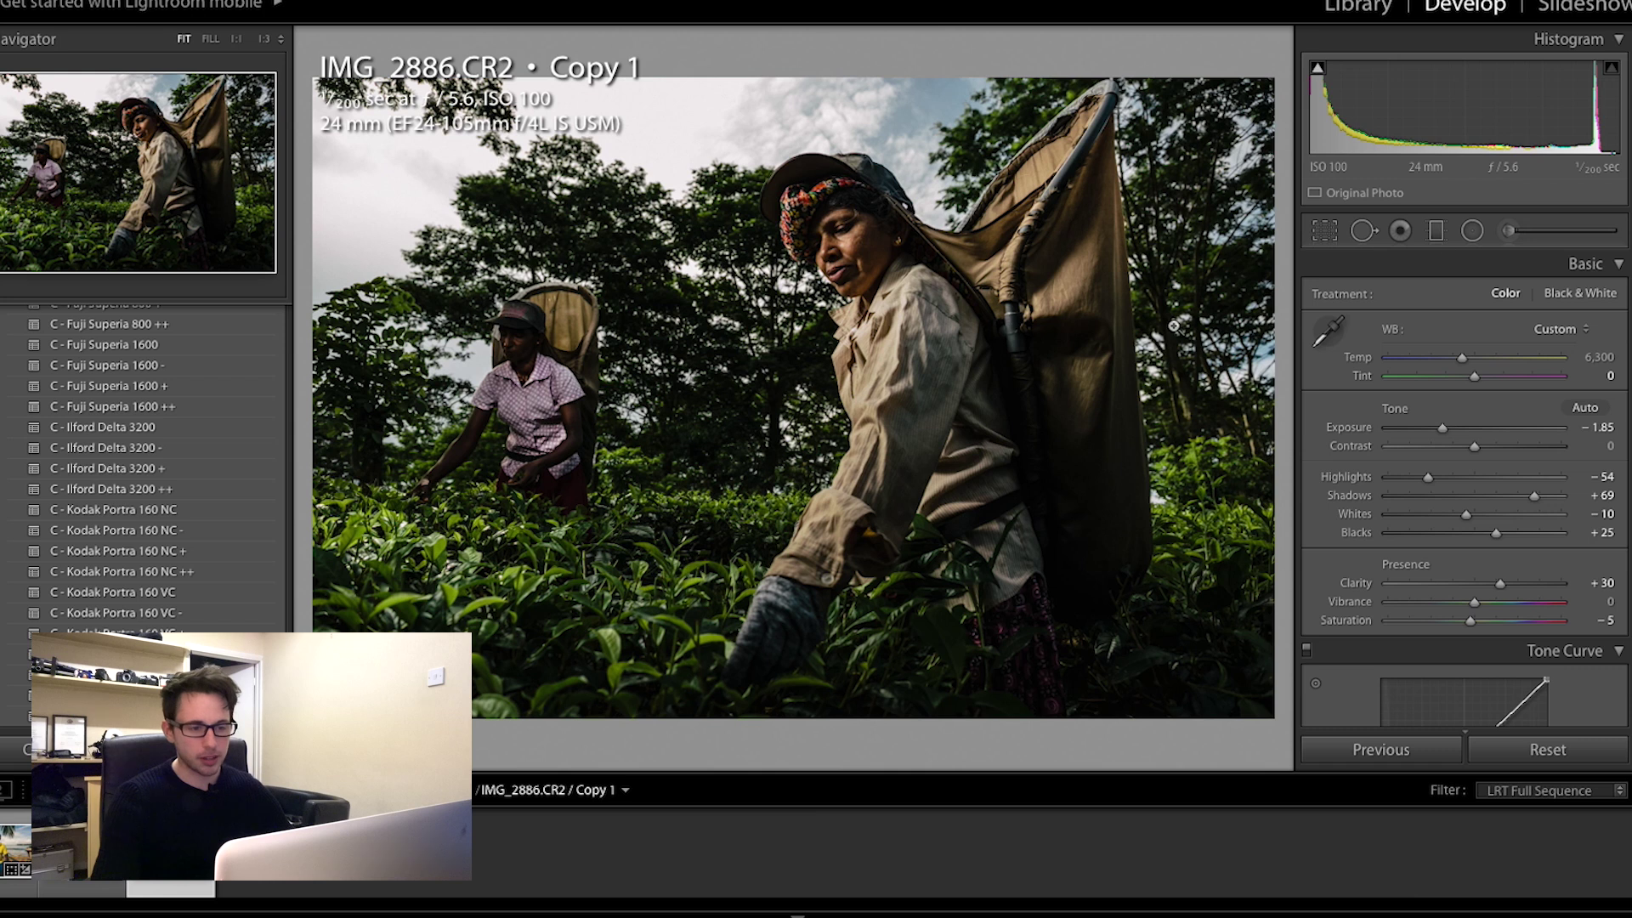
click(1508, 230)
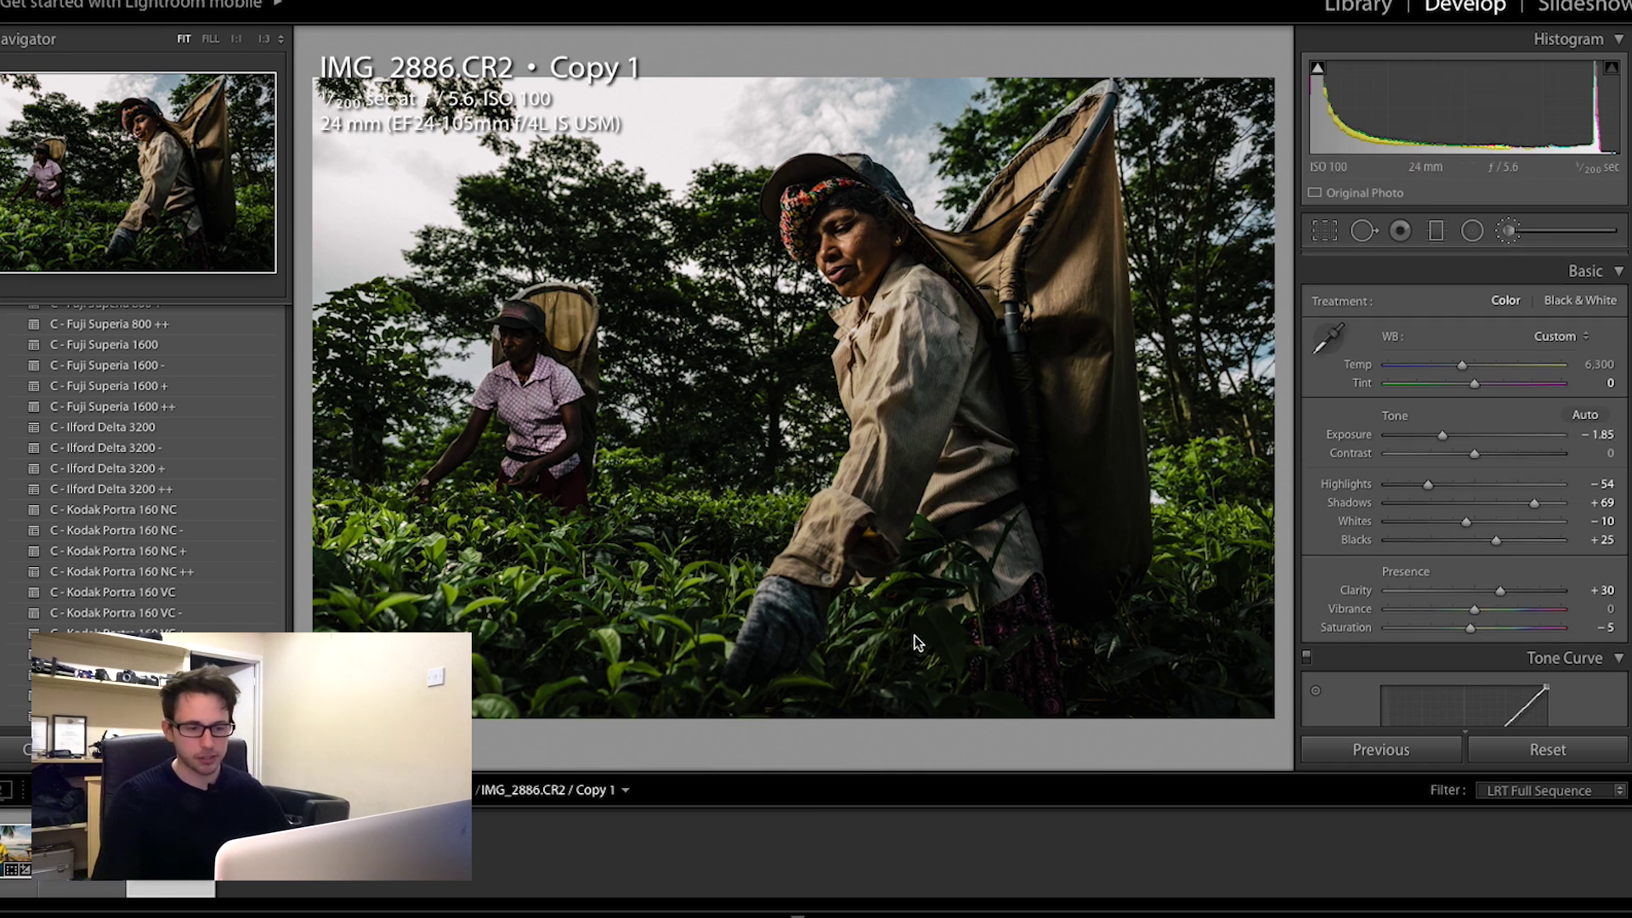
drag(1475, 368, 1479, 368)
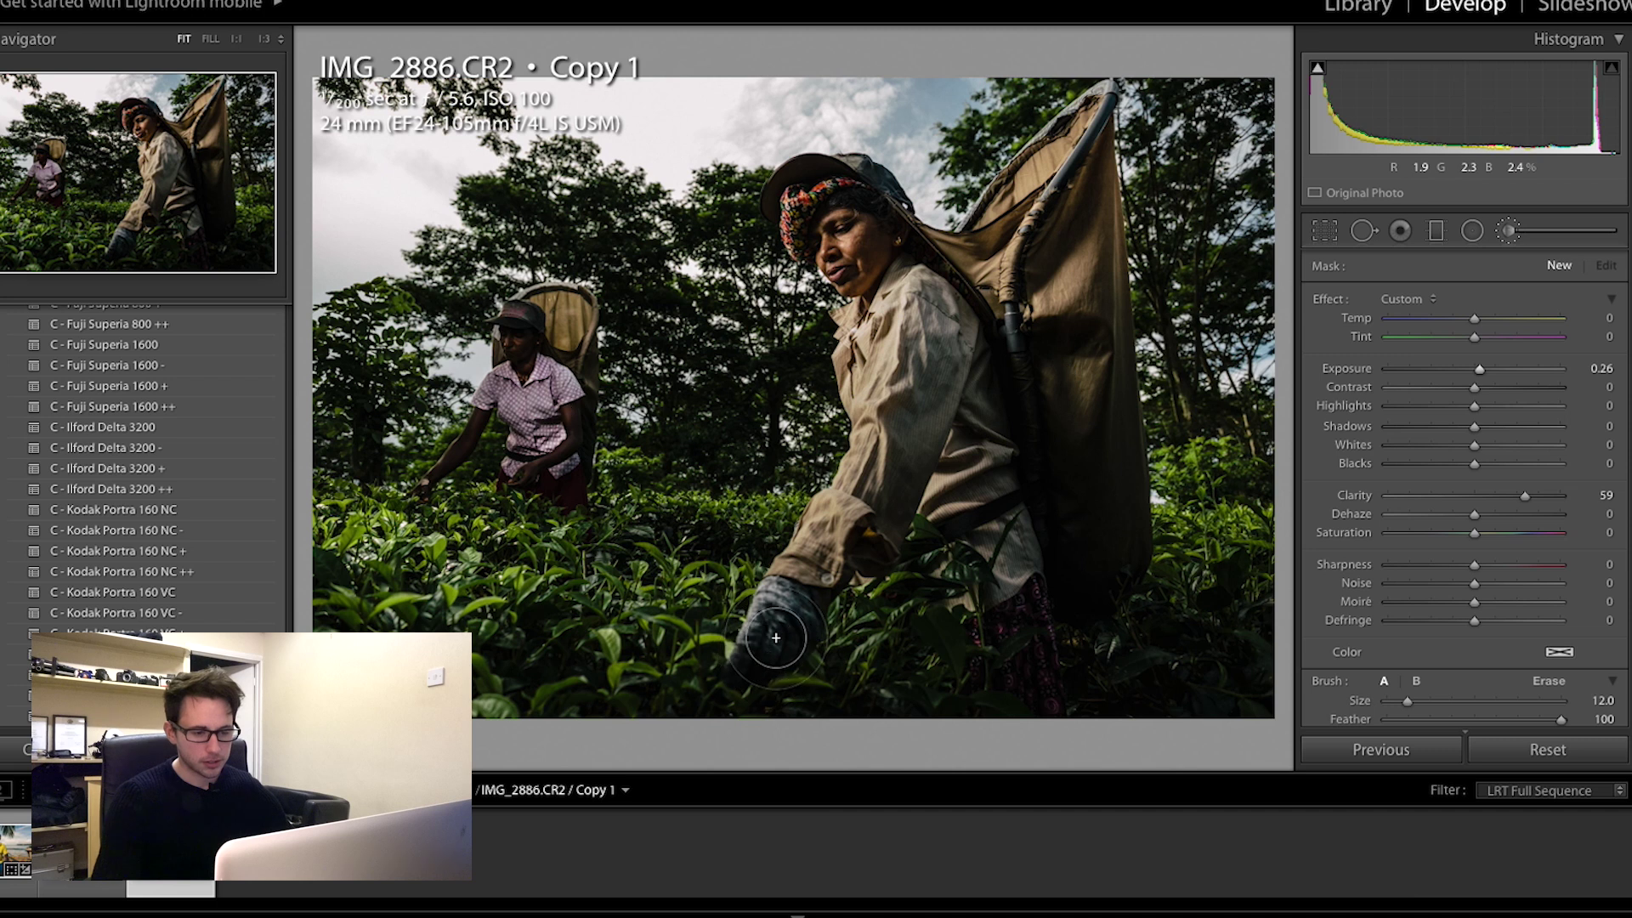
drag(770, 637, 774, 629)
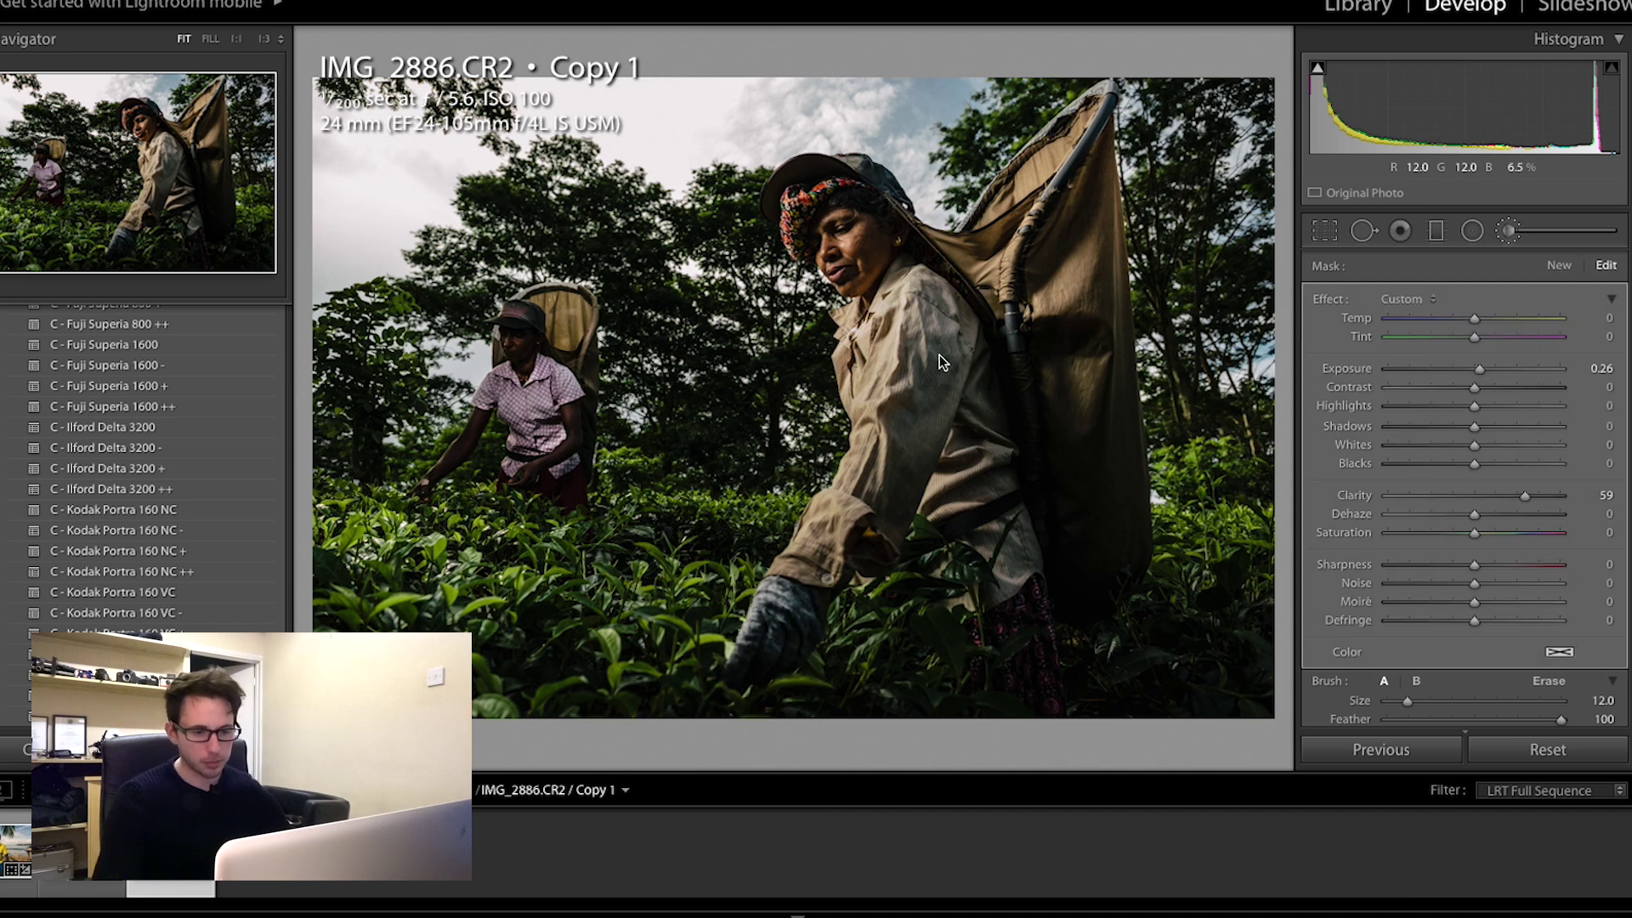
mouse_move(928, 360)
mouse_down()
mouse_move(926, 463)
mouse_move(978, 485)
mouse_move(973, 530)
mouse_move(1023, 527)
mouse_up()
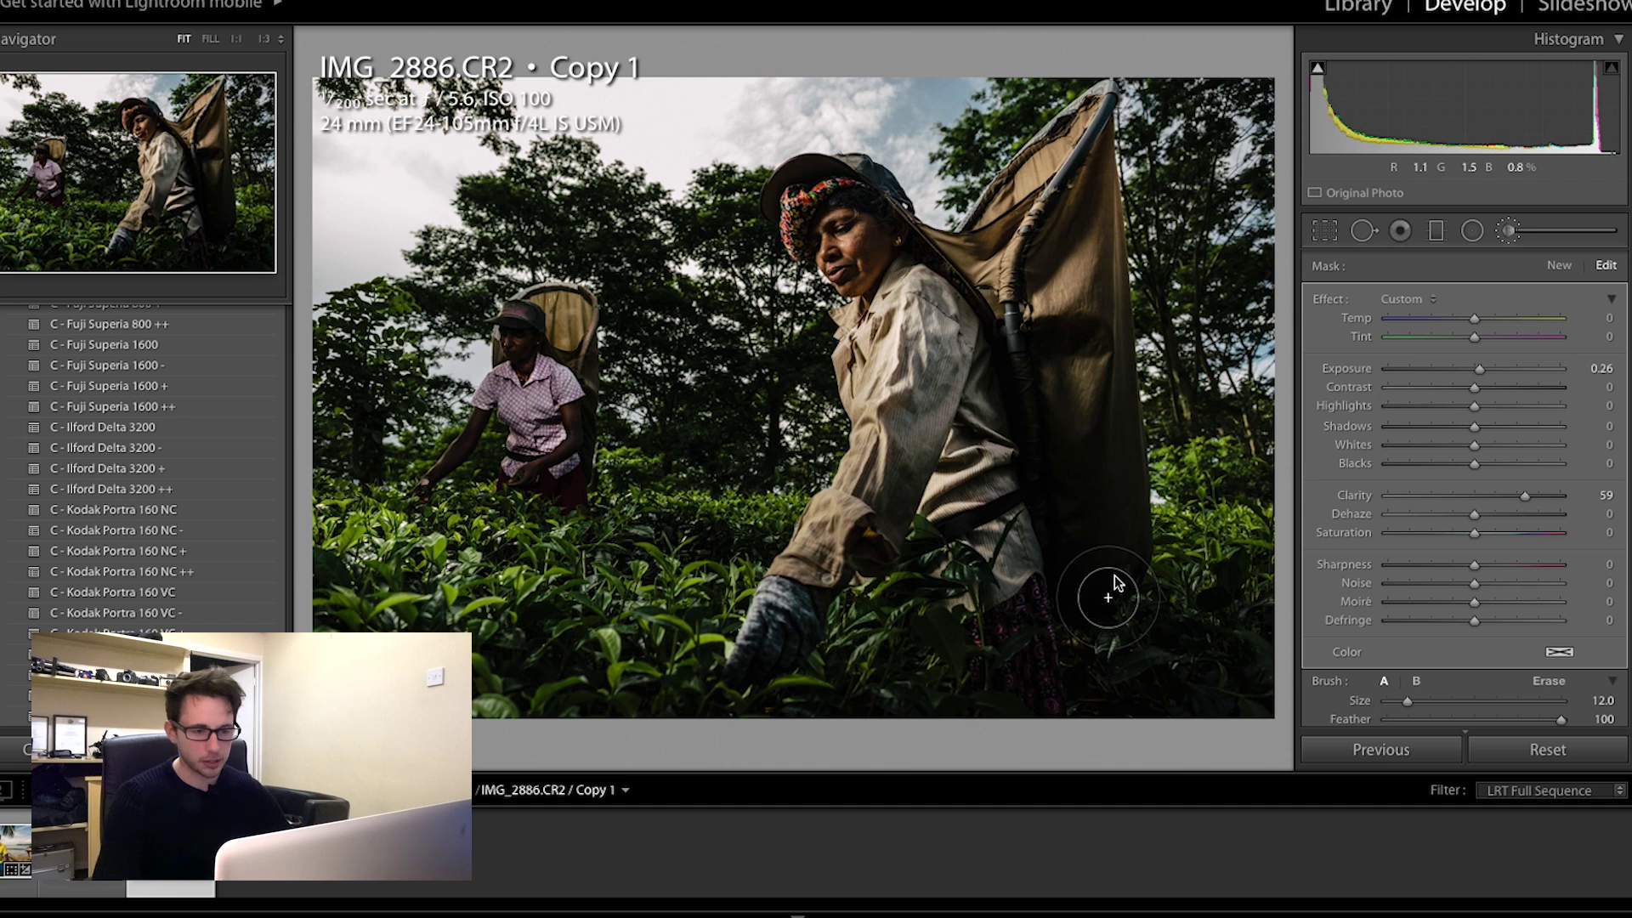
click(1504, 236)
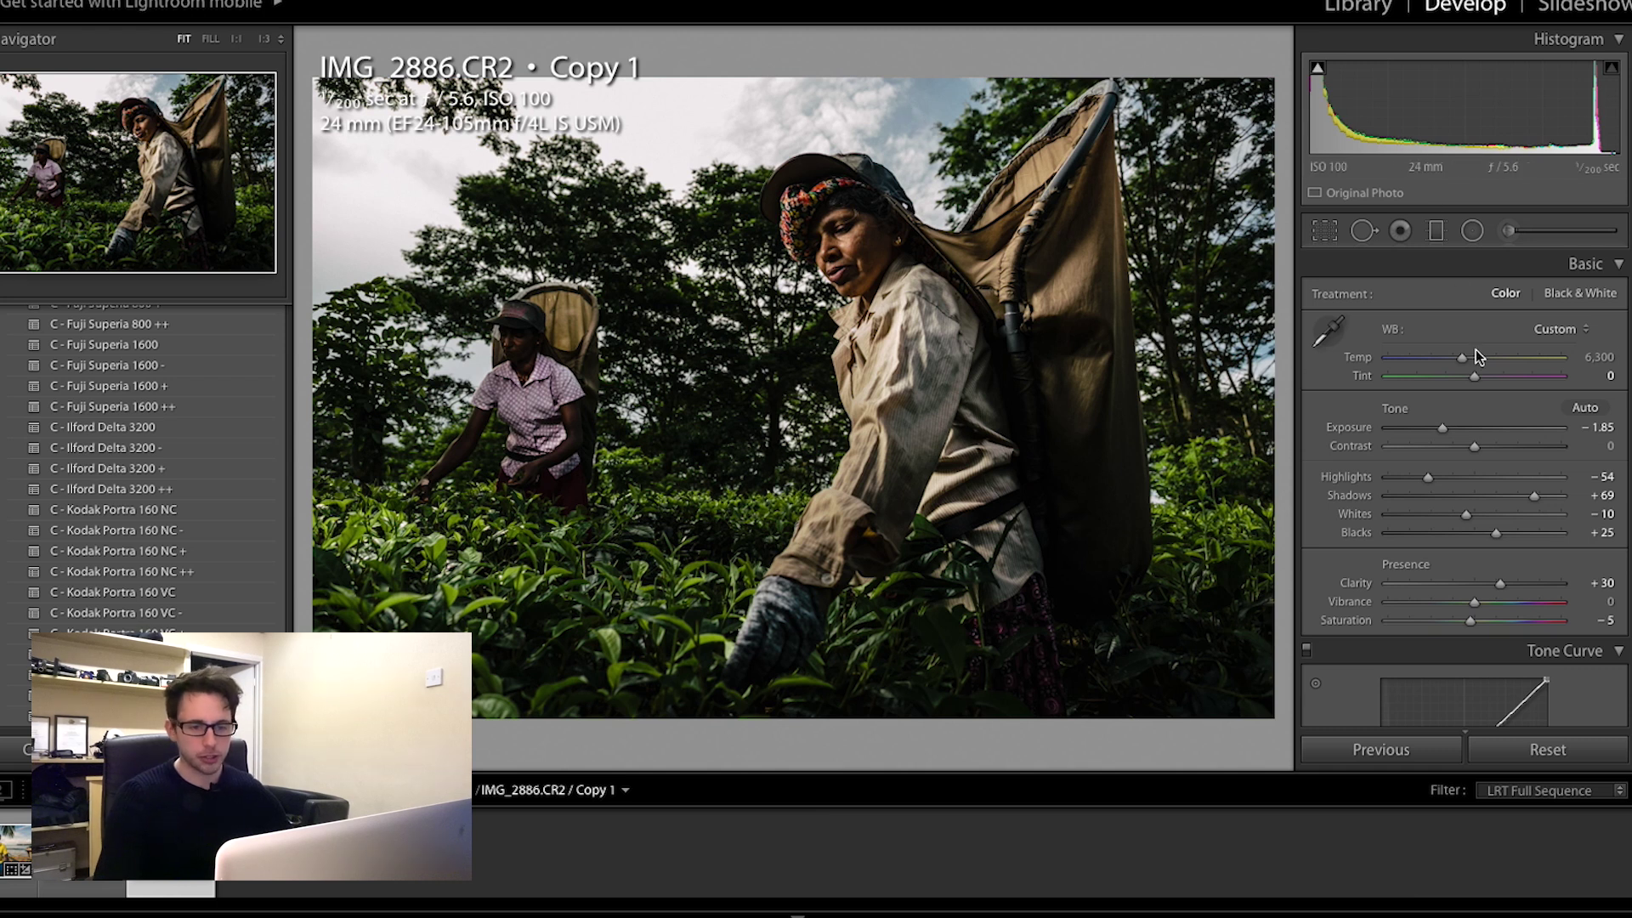
Step: Darken the blue sky with the HSL Luminance targeted adjustment, ending at Blue −26 and Aqua +2
scroll(1436, 456, down, 10)
click(1518, 392)
scroll(1363, 467, down, 1)
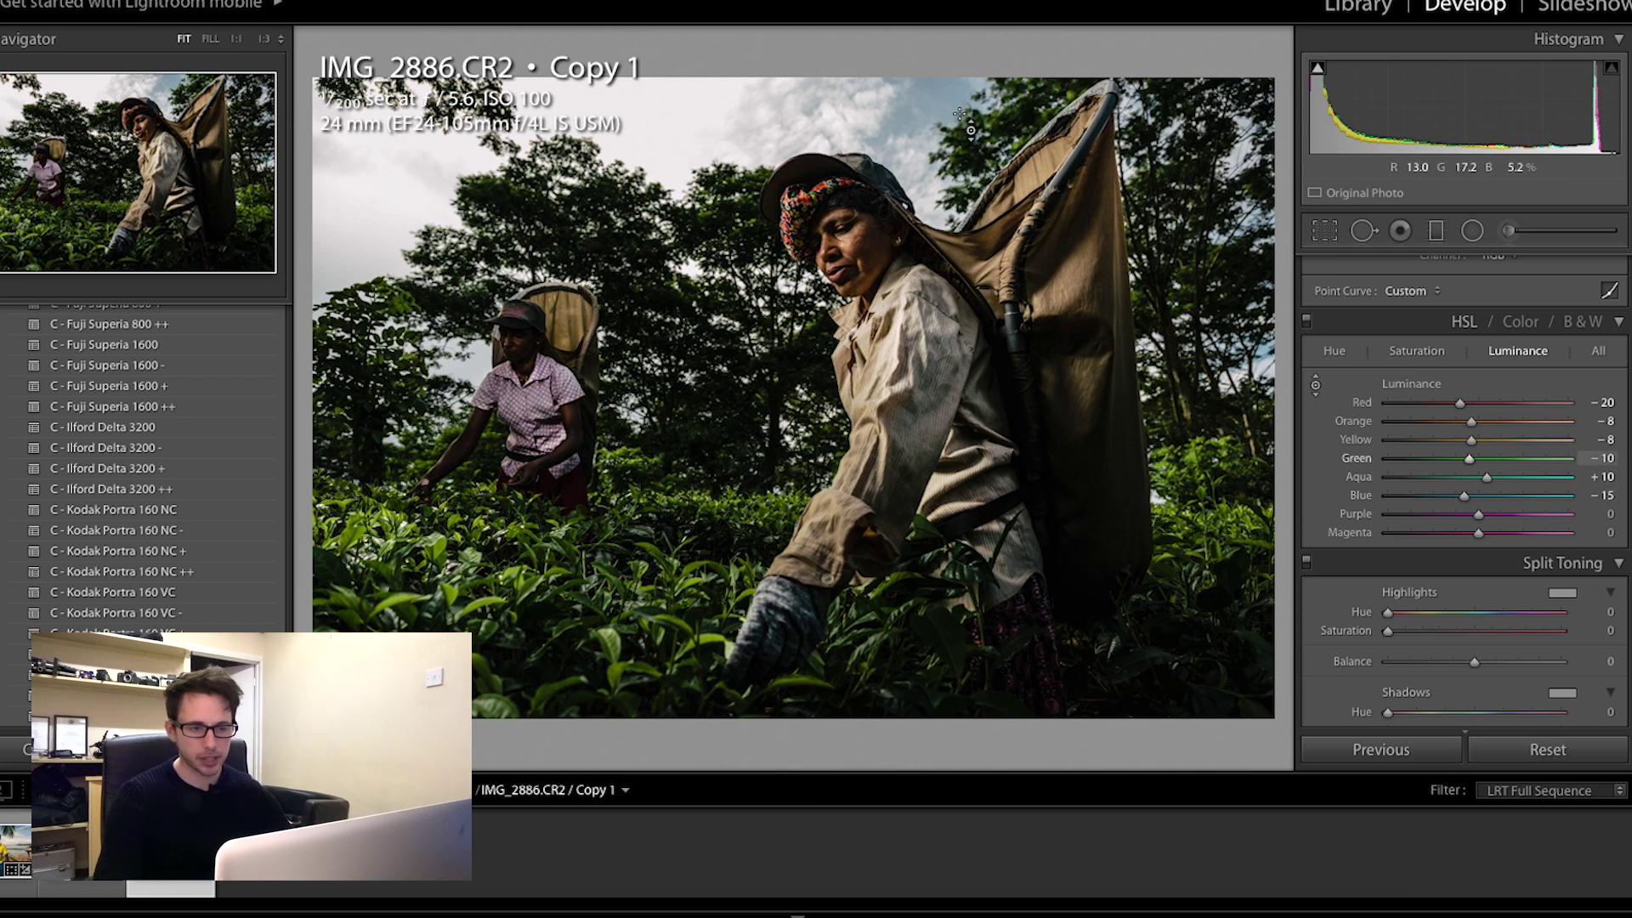
mouse_move(935, 119)
mouse_down()
mouse_move(935, 183)
mouse_move(935, 140)
mouse_up()
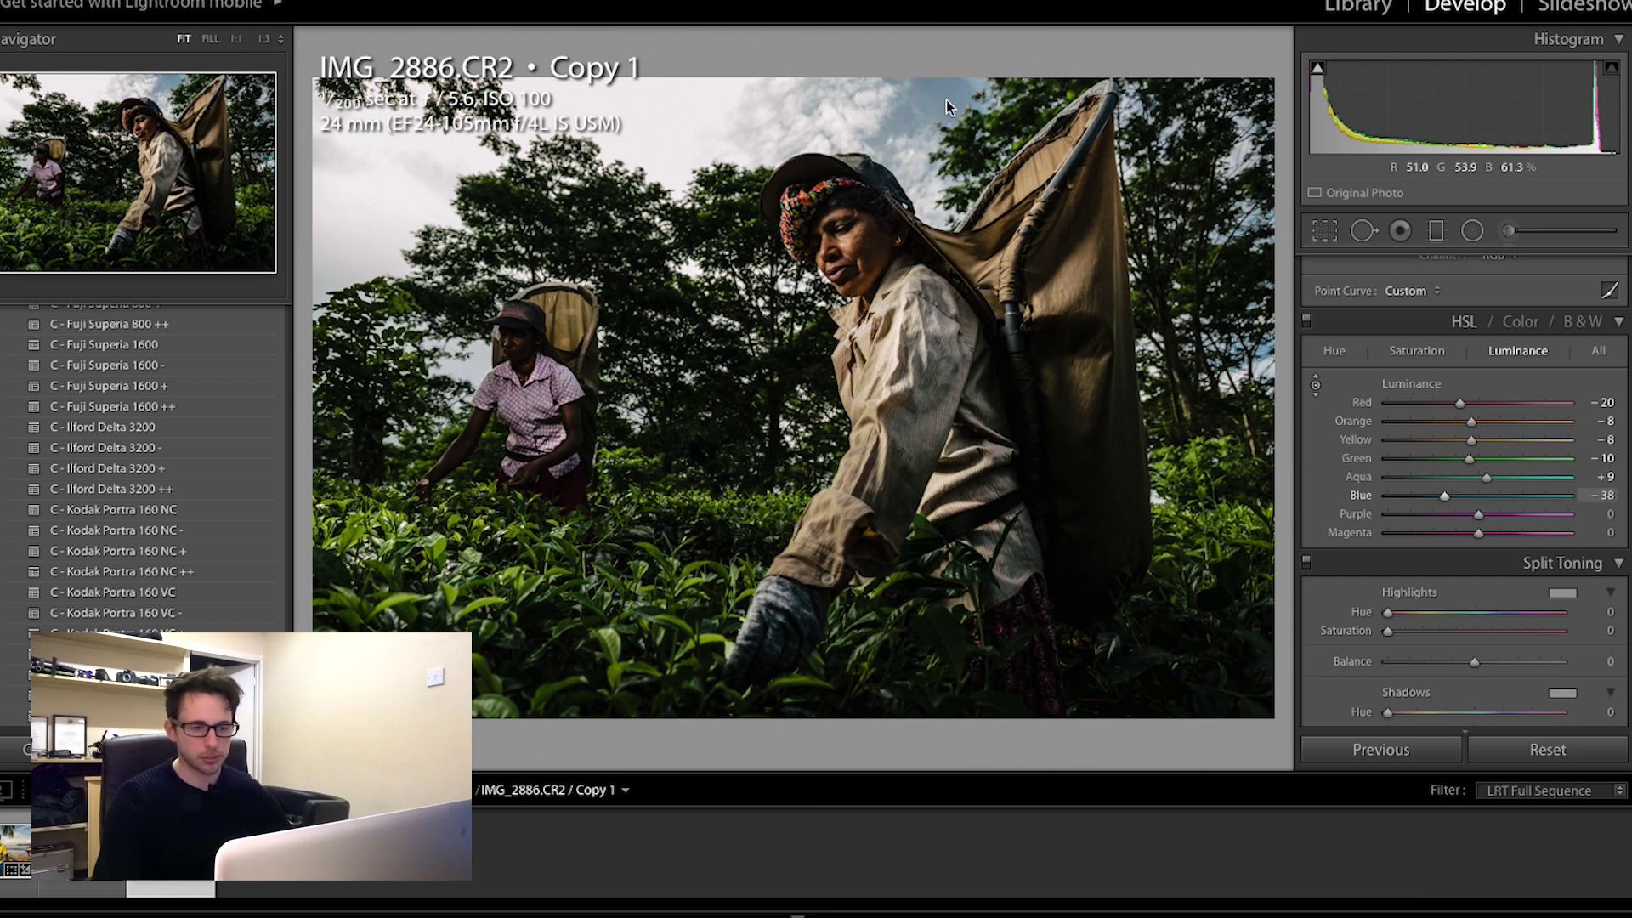
click(960, 121)
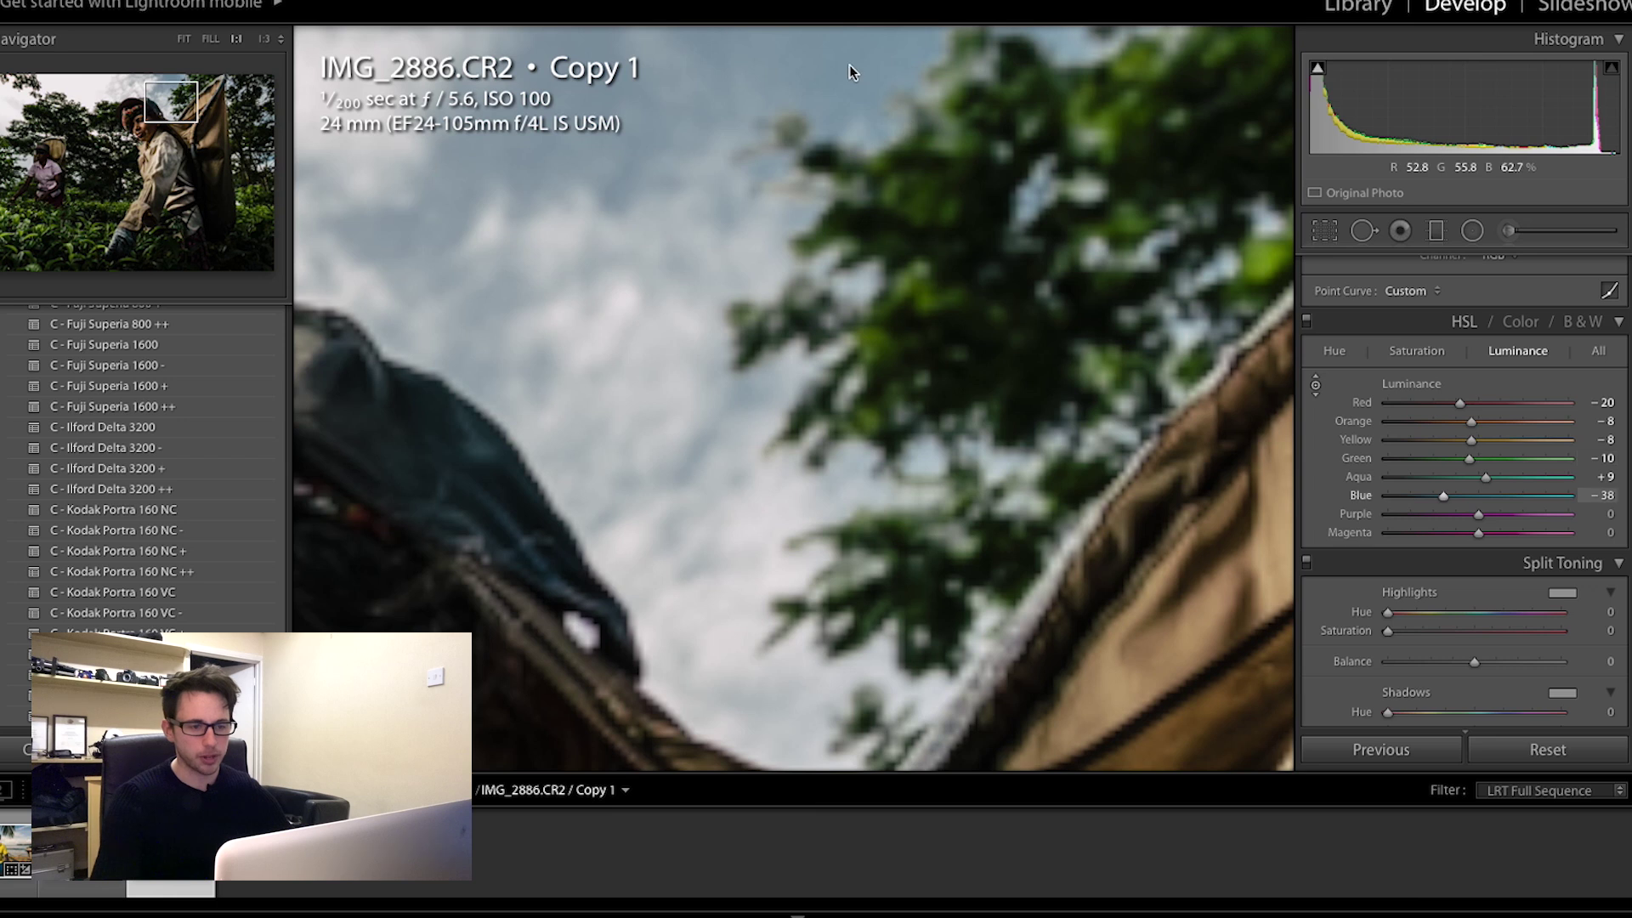
drag(848, 66, 915, 145)
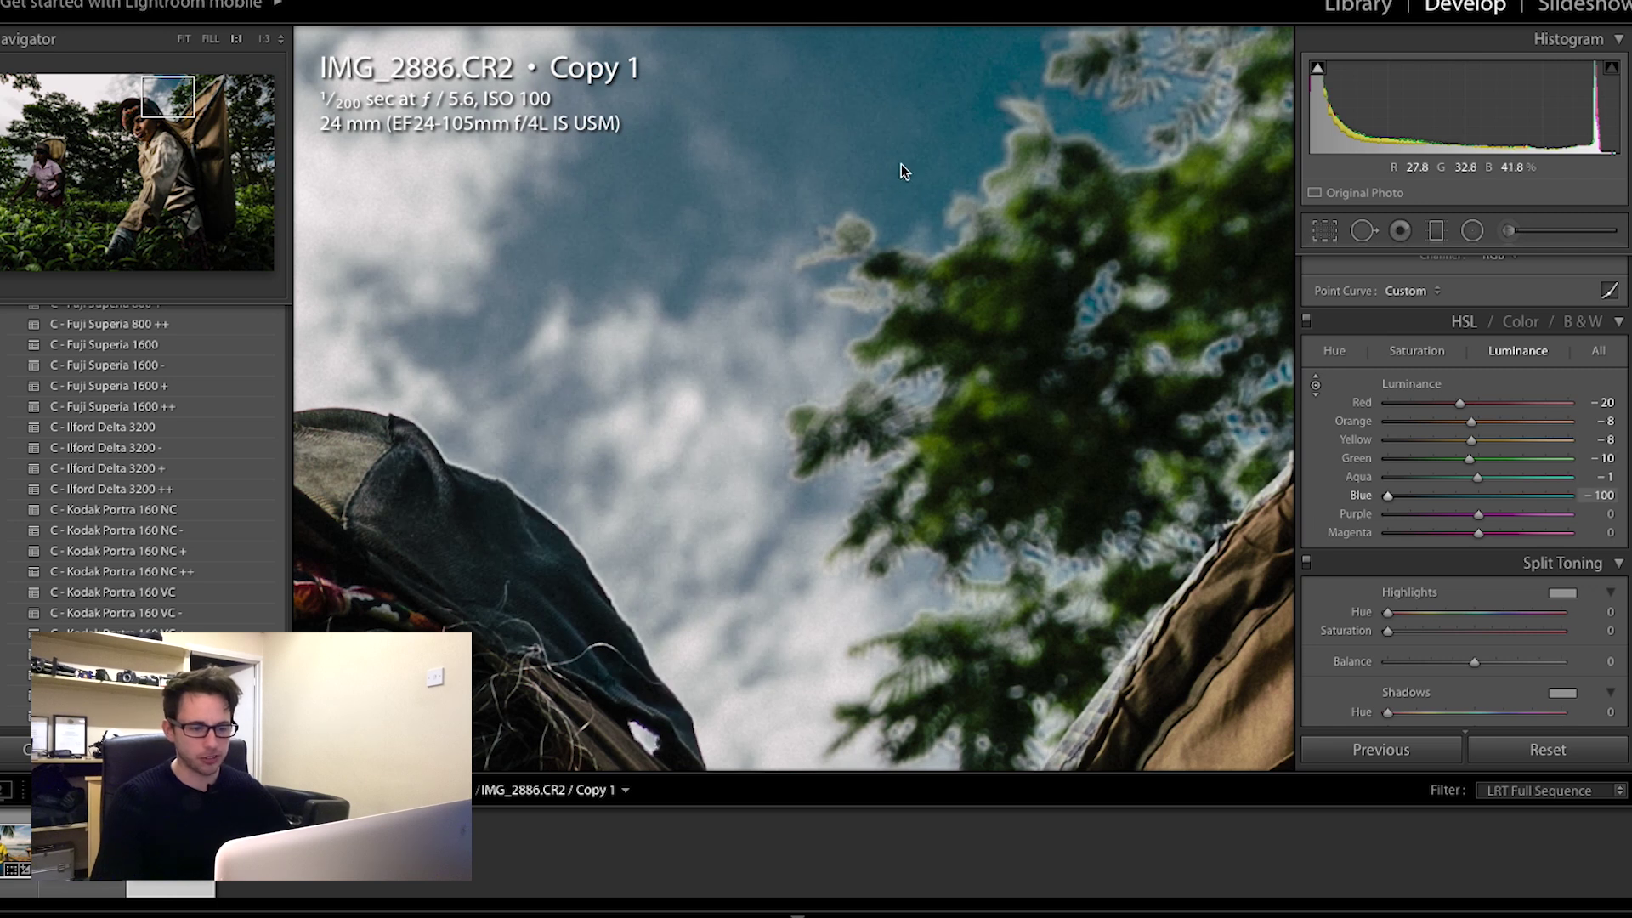
drag(748, 221, 748, 153)
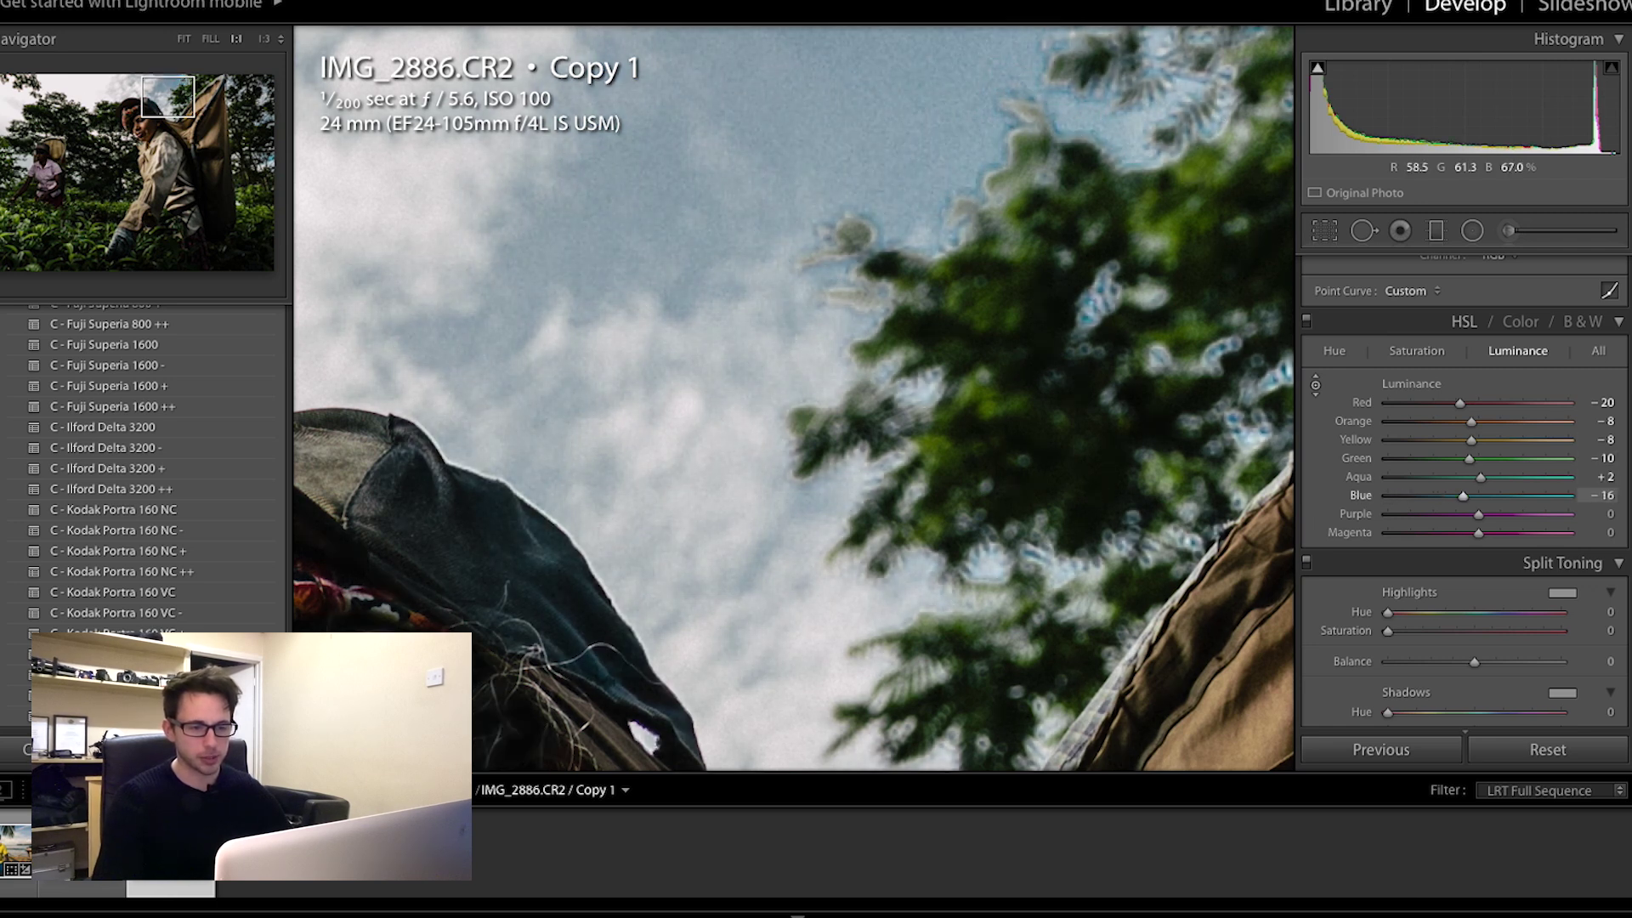
drag(895, 150, 898, 155)
key(z)
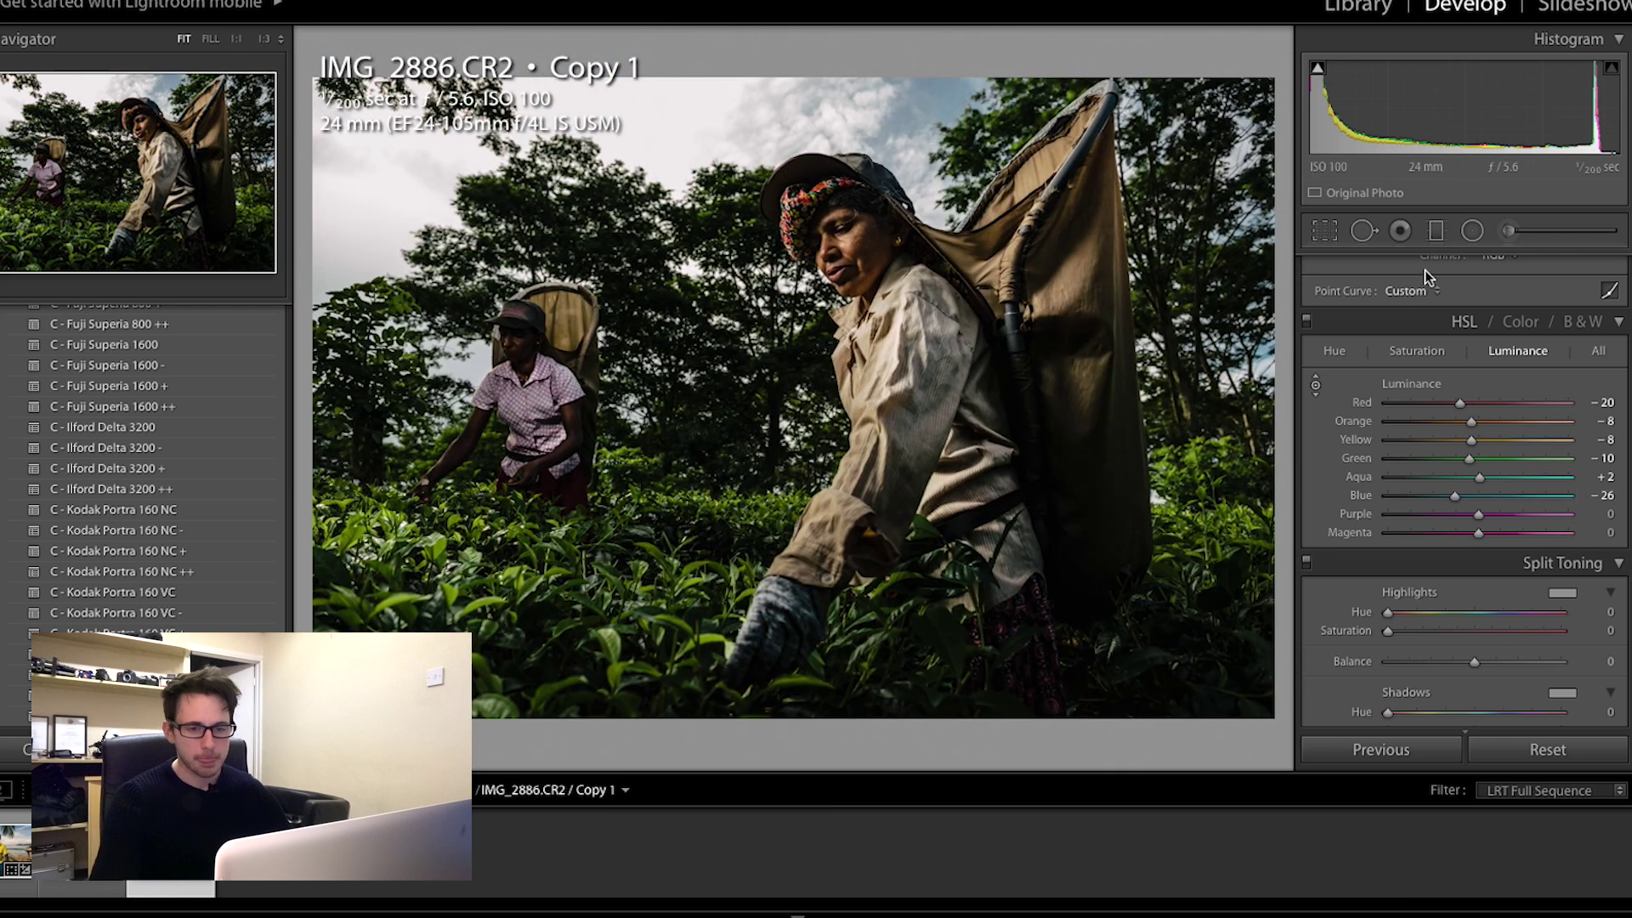
Step: Darken the sky with a graduated filter drawn down to the foreground picker's head, using Exposure −1.08 and Clarity 1, and inspect it at 1:1
click(1436, 245)
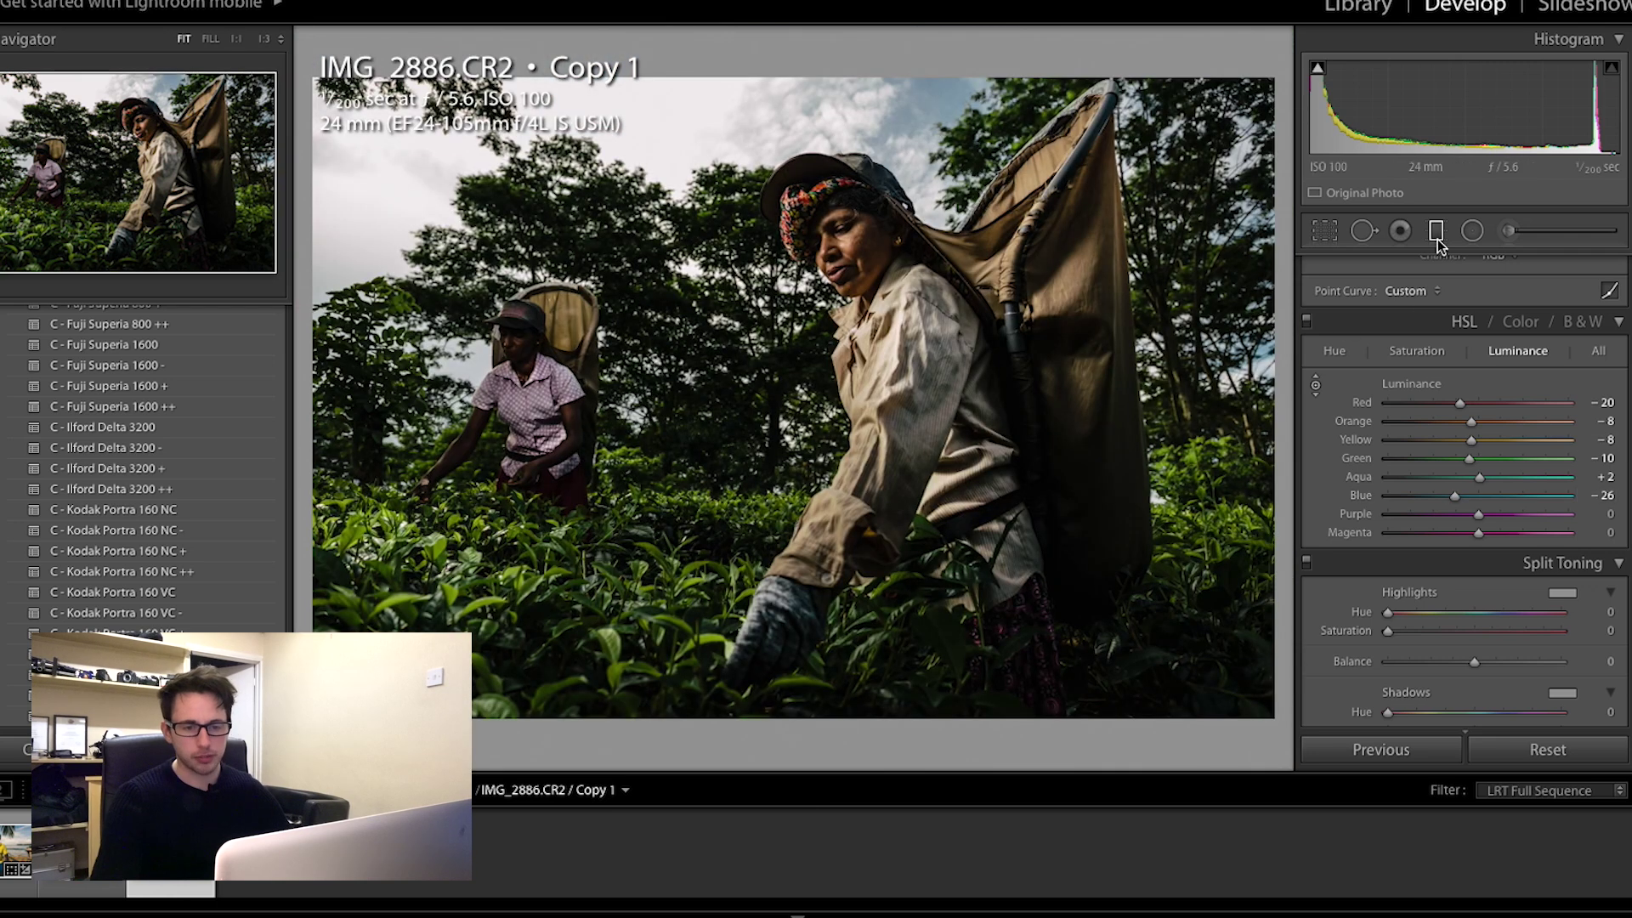
drag(843, 68, 847, 214)
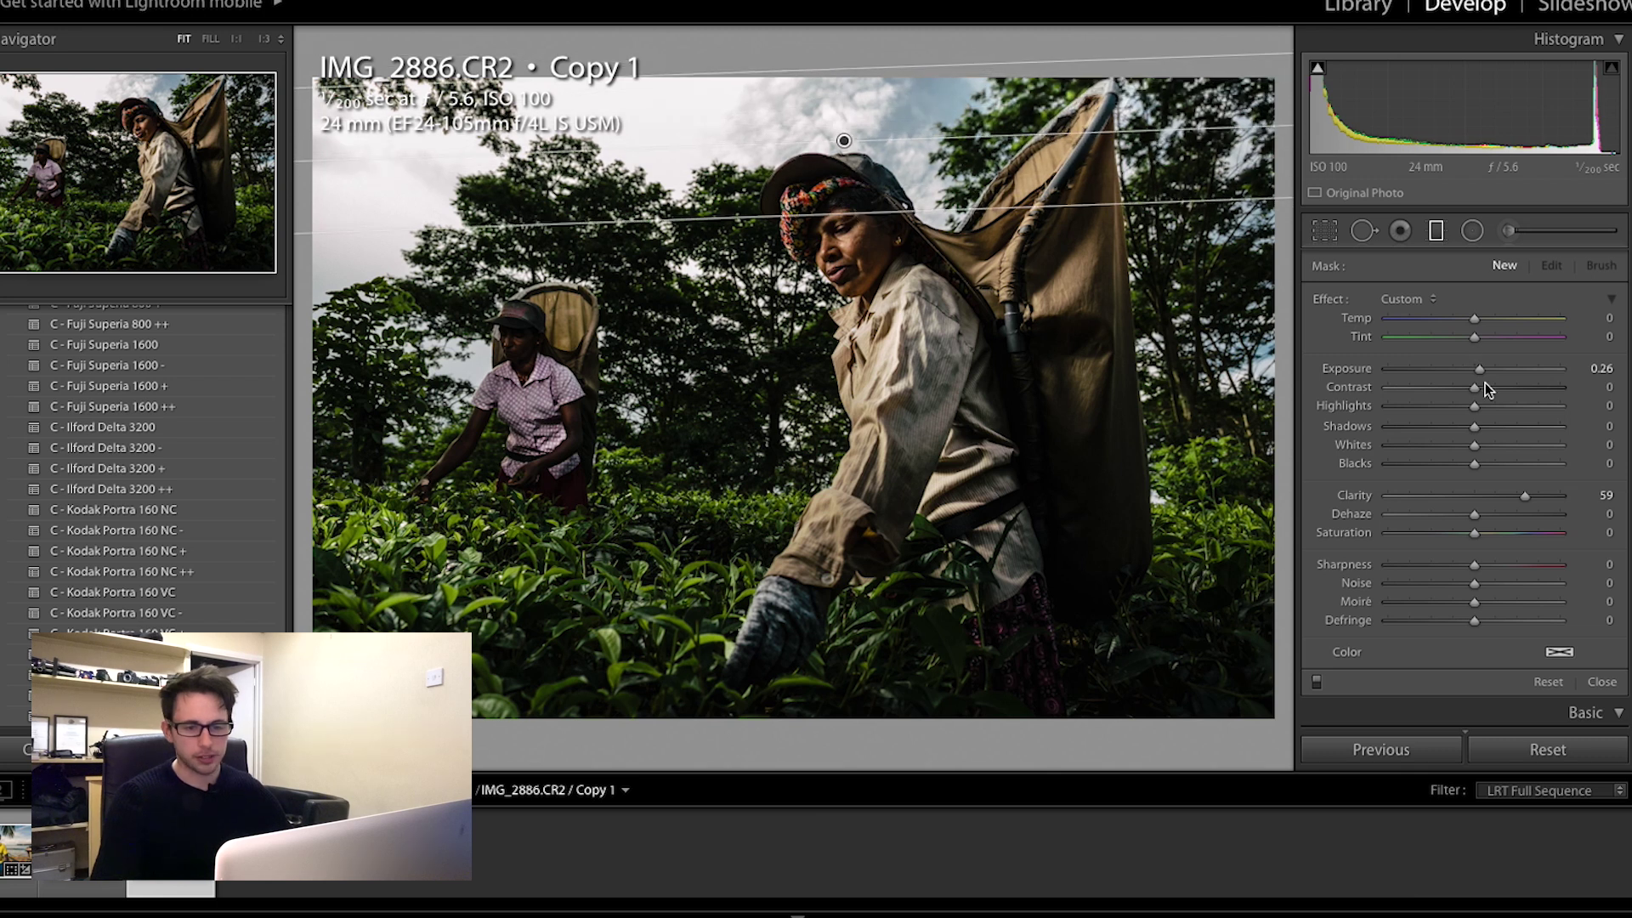
drag(1472, 376, 1466, 379)
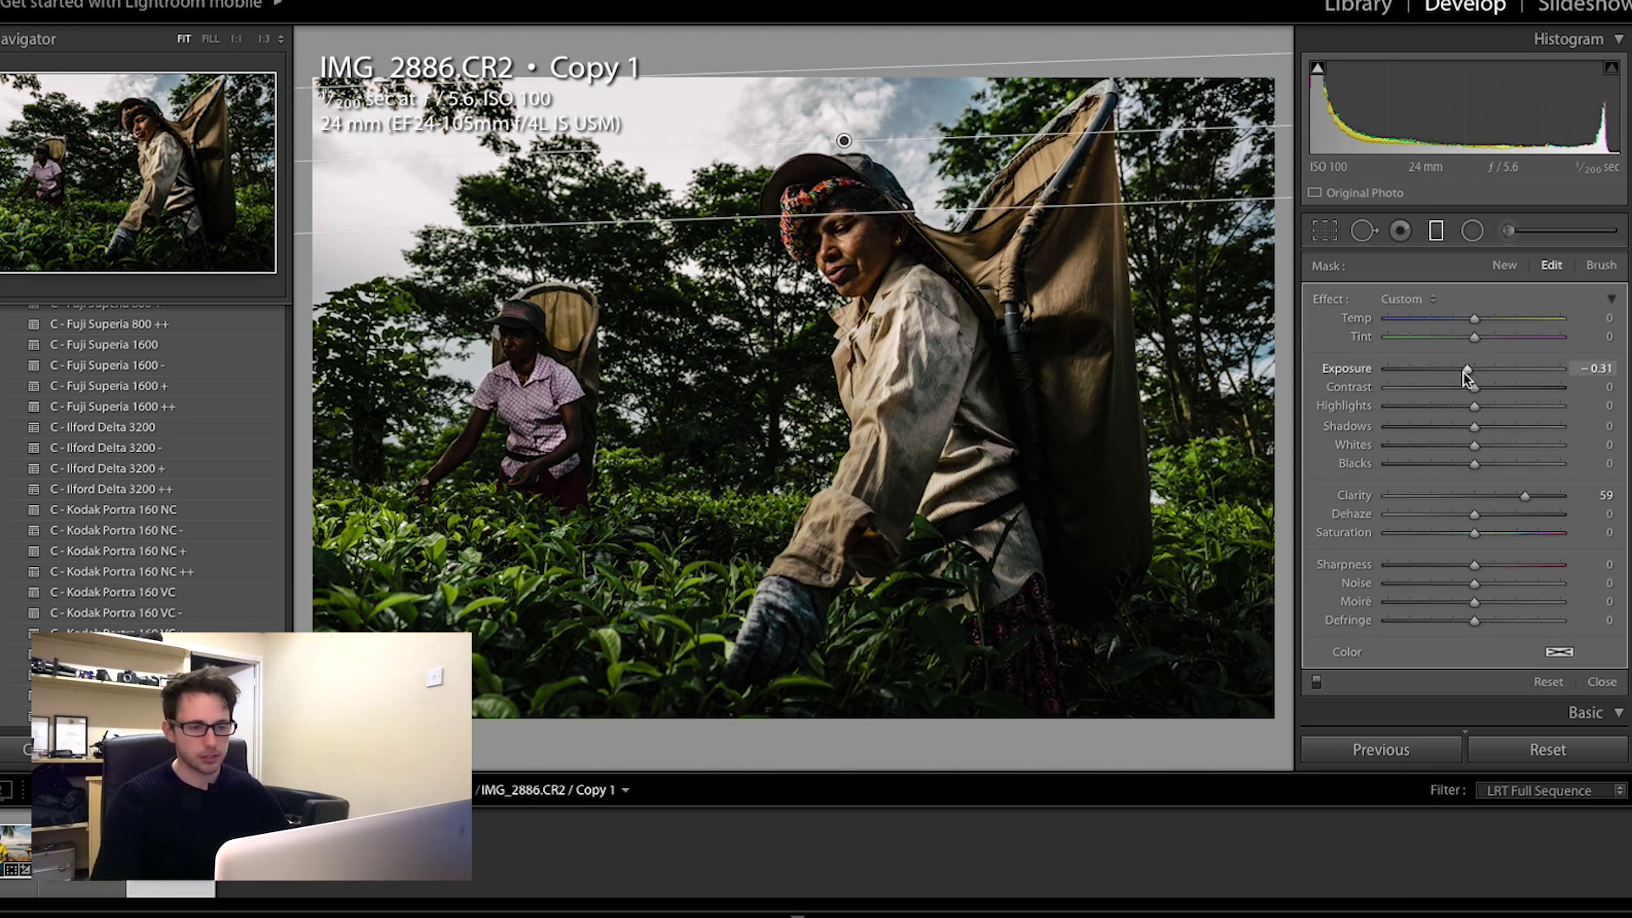
drag(1524, 495, 1476, 492)
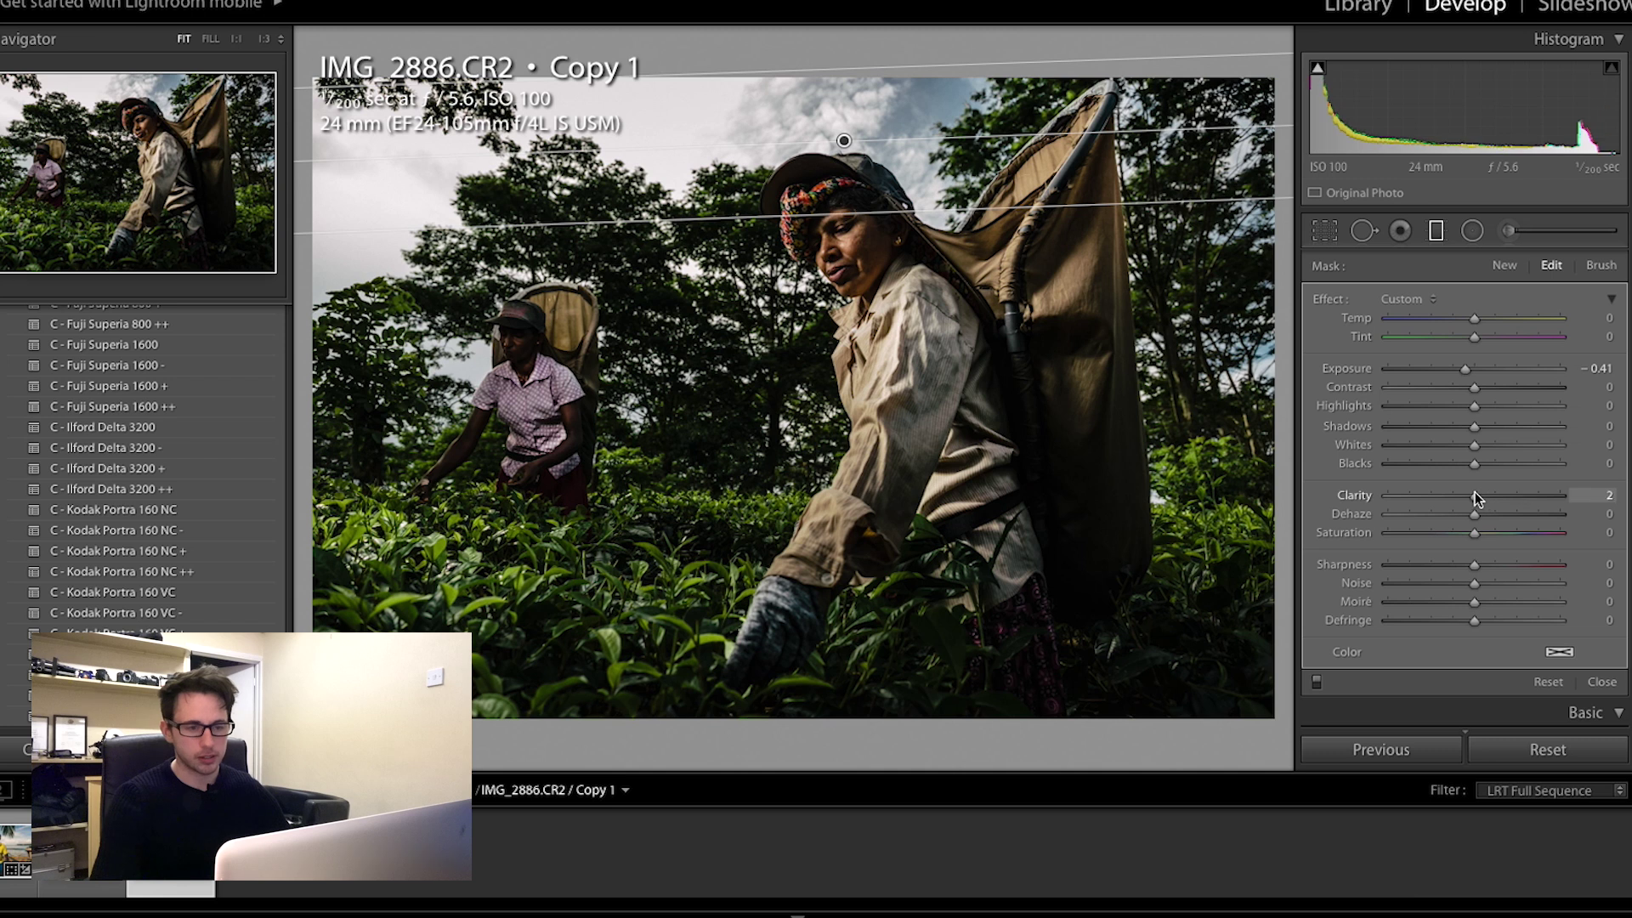
drag(1463, 368, 1457, 367)
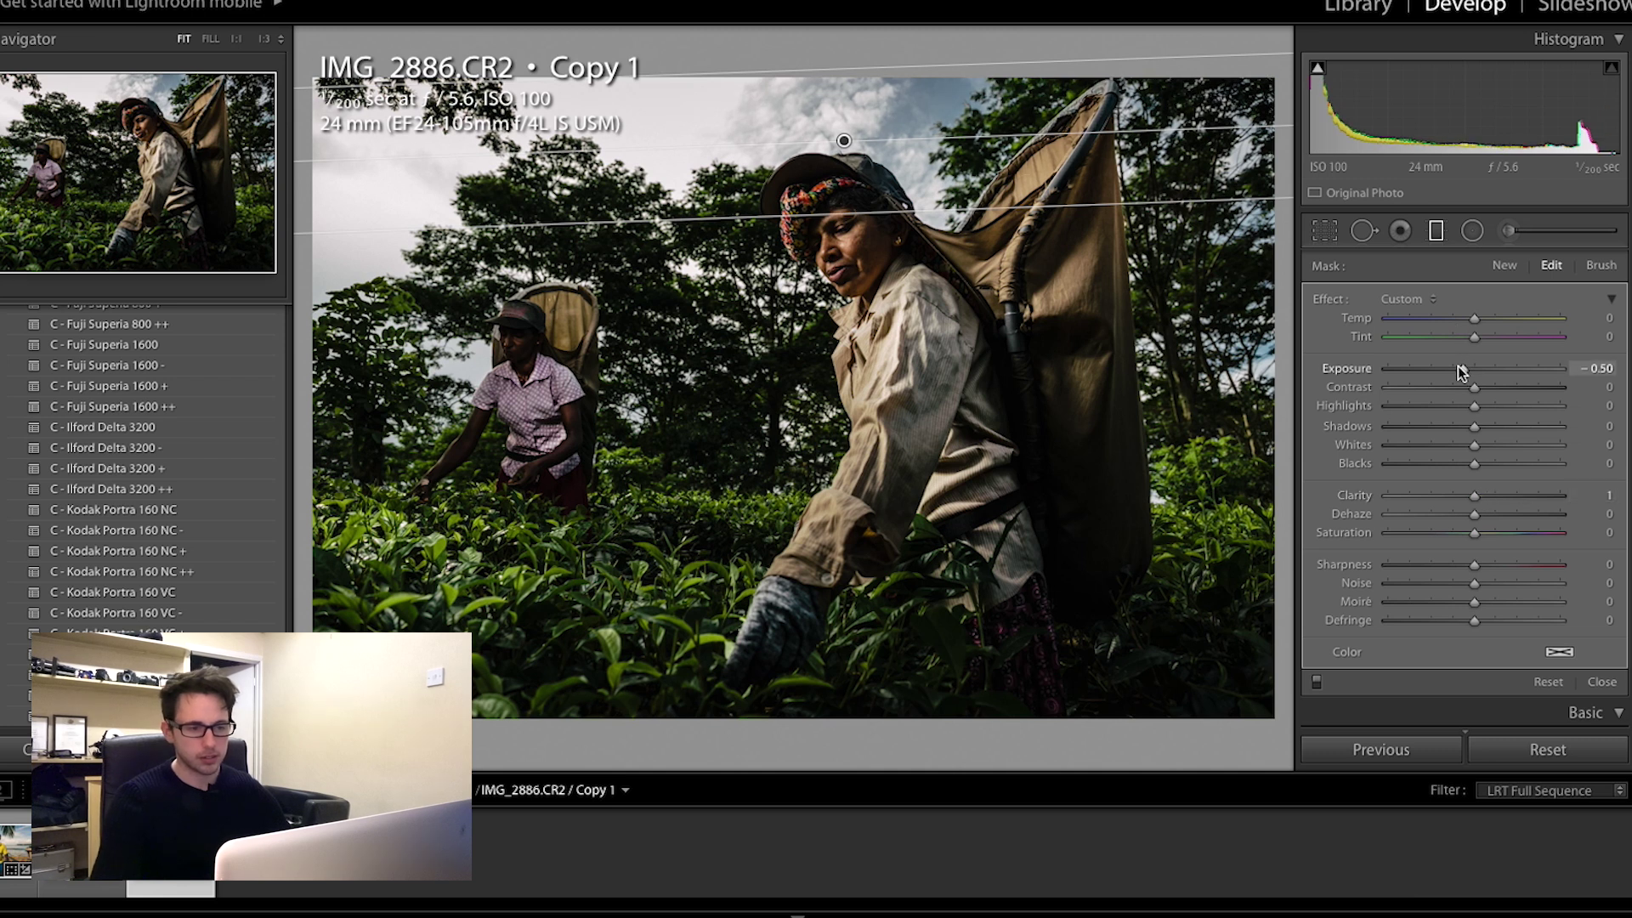
click(1449, 368)
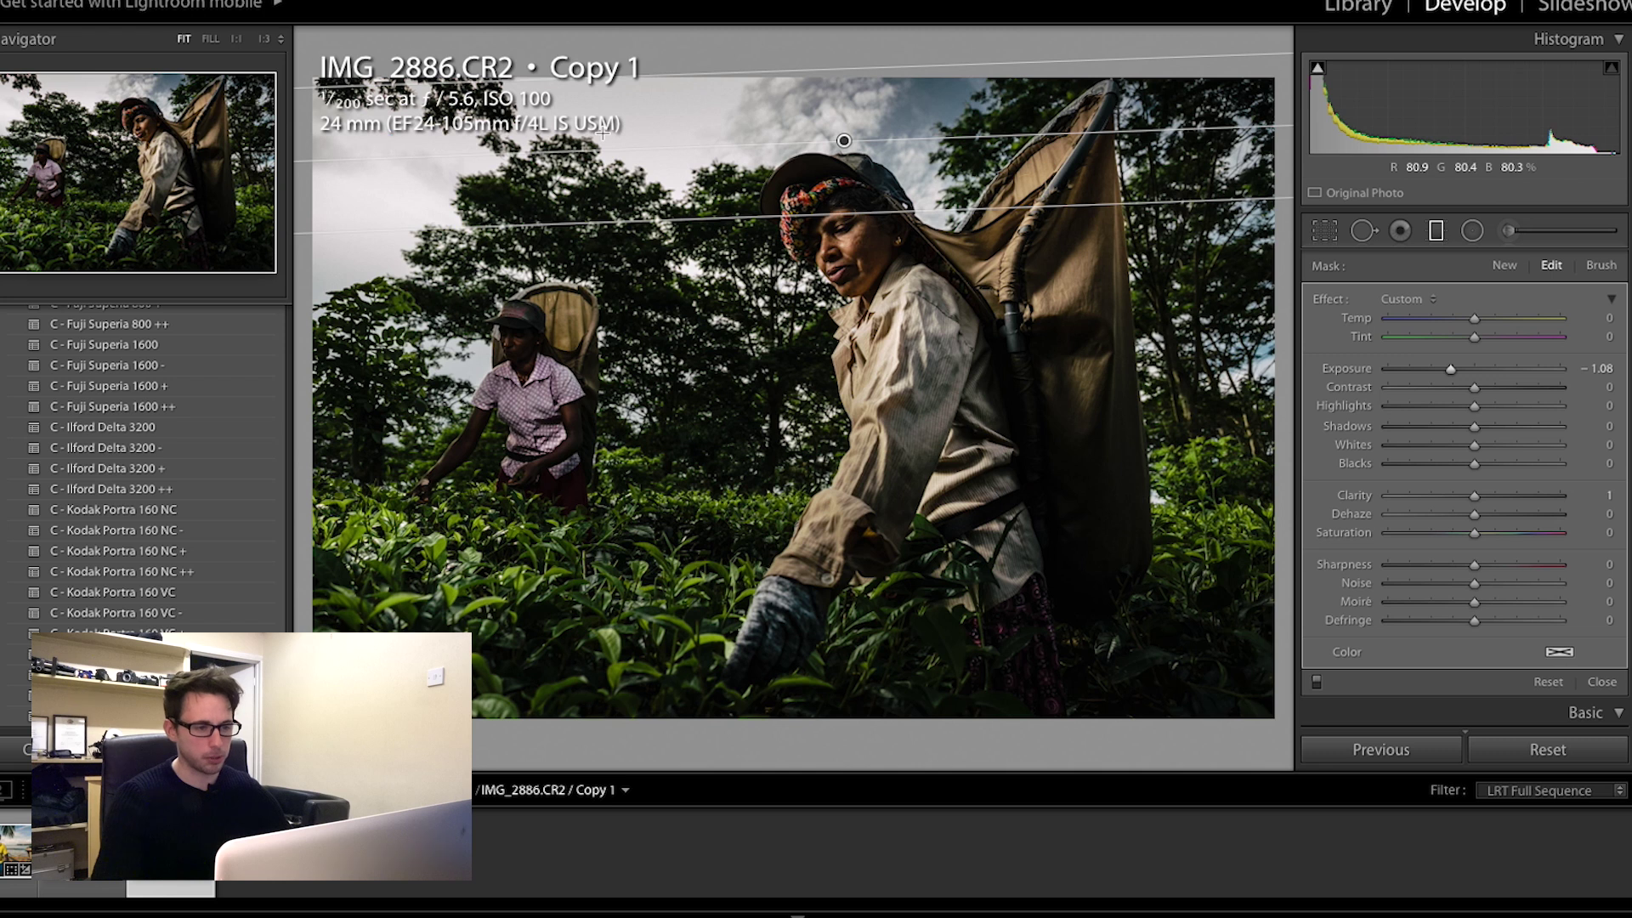
key(m)
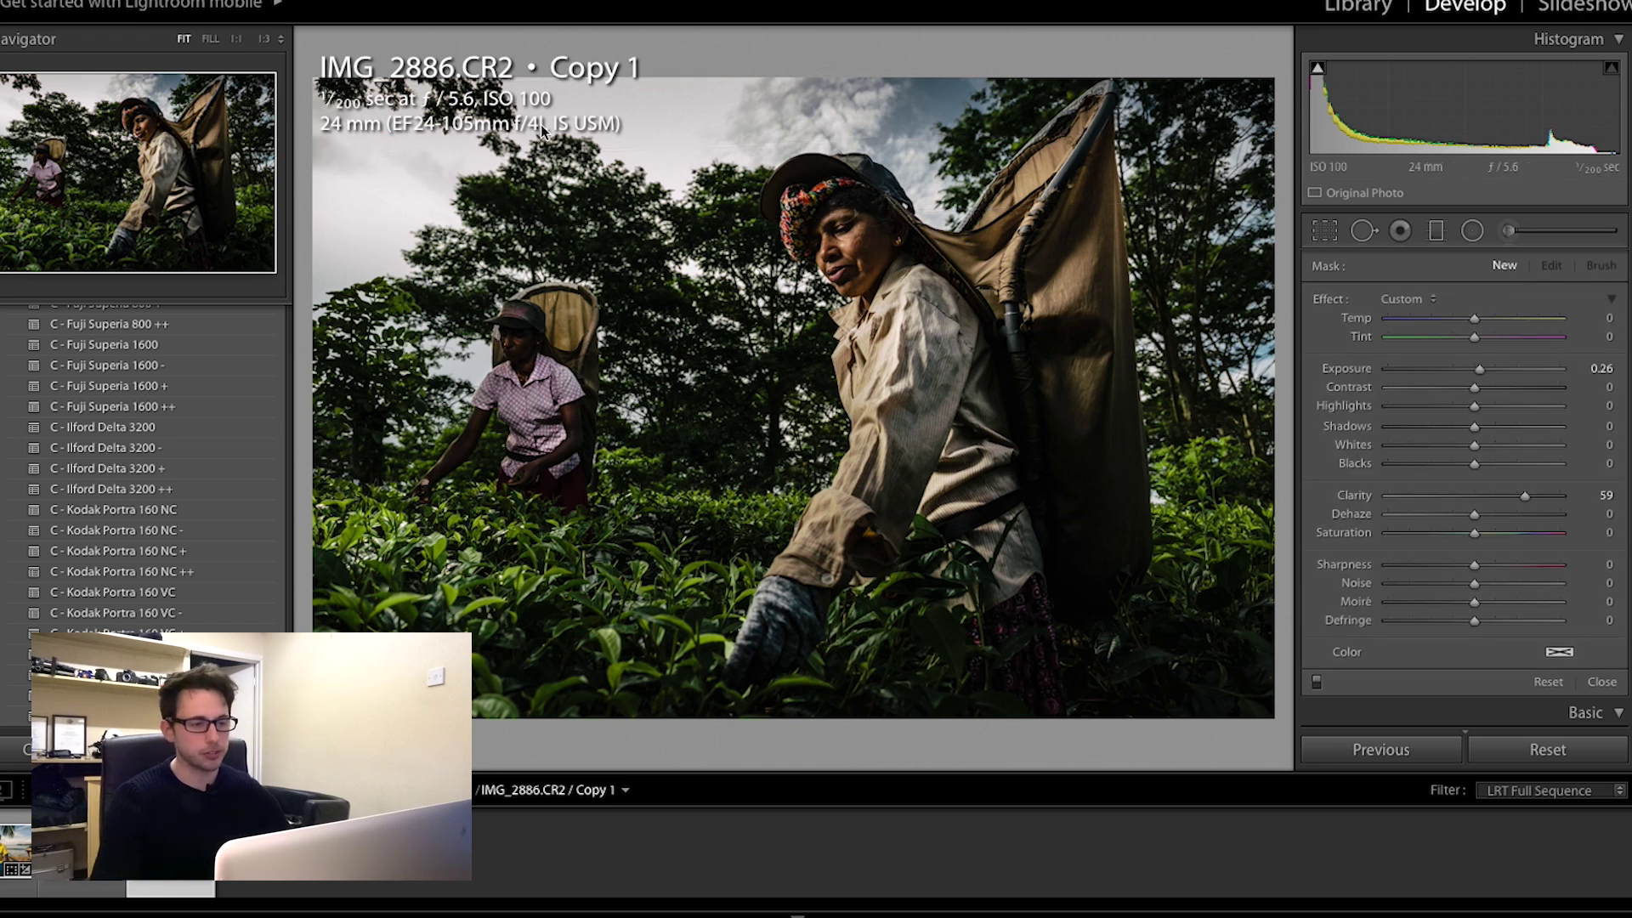
drag(719, 113, 920, 308)
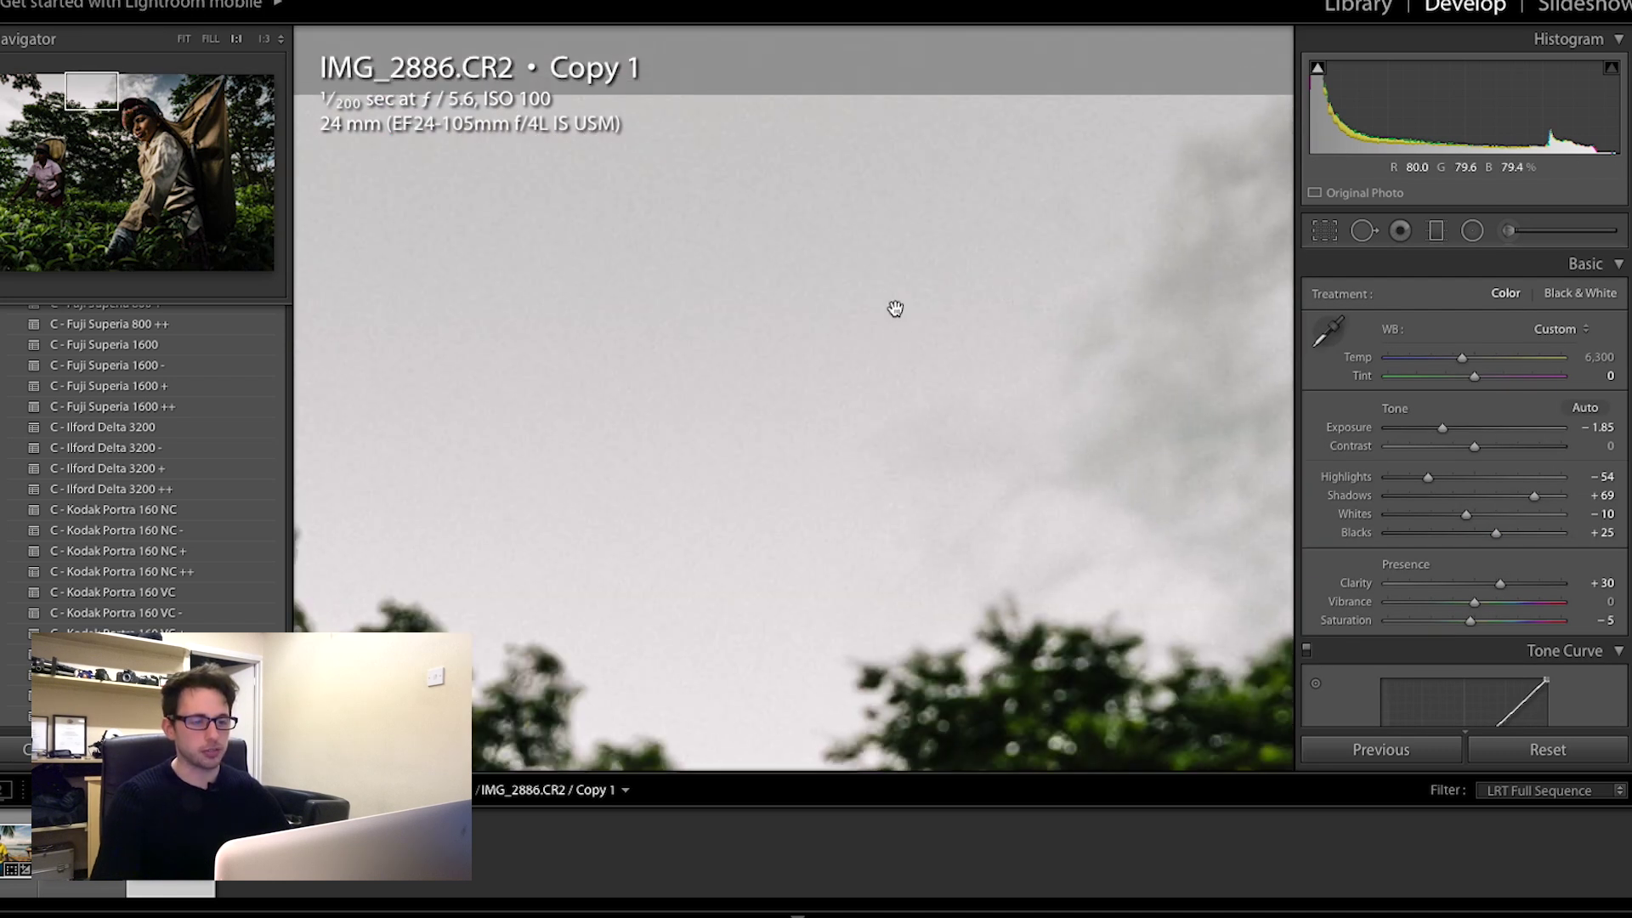
click(565, 277)
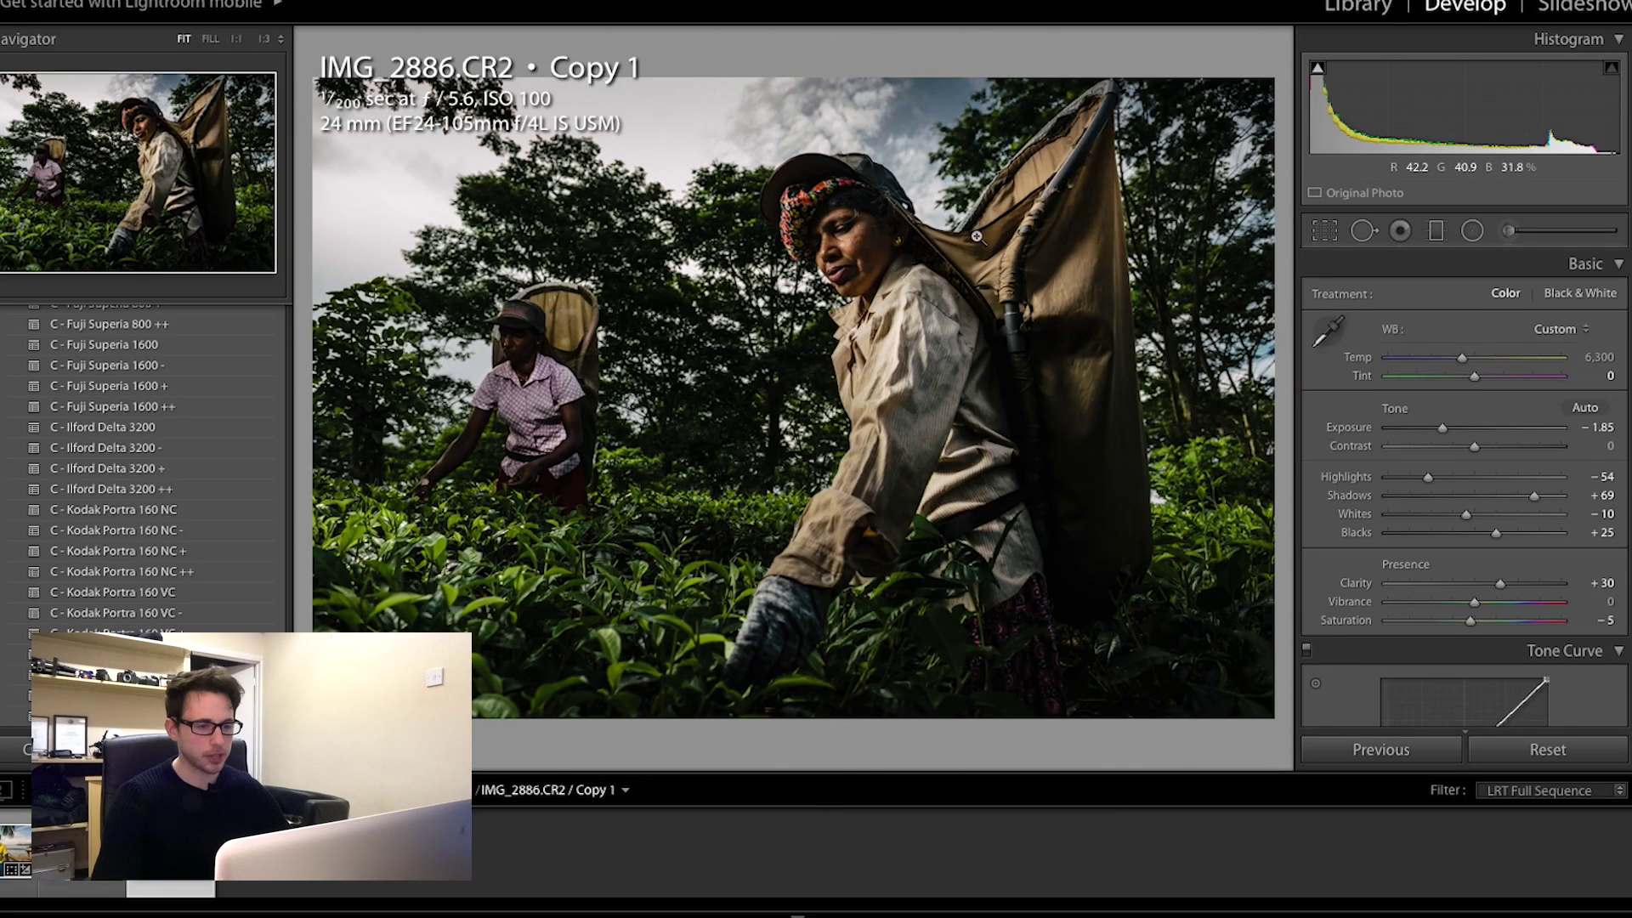
Step: Brush the dark foliage beside the foreground picker's basket with a new Adjustment Brush mask, using Exposure 0.29 and Clarity 17
scroll(1479, 425, down, 5)
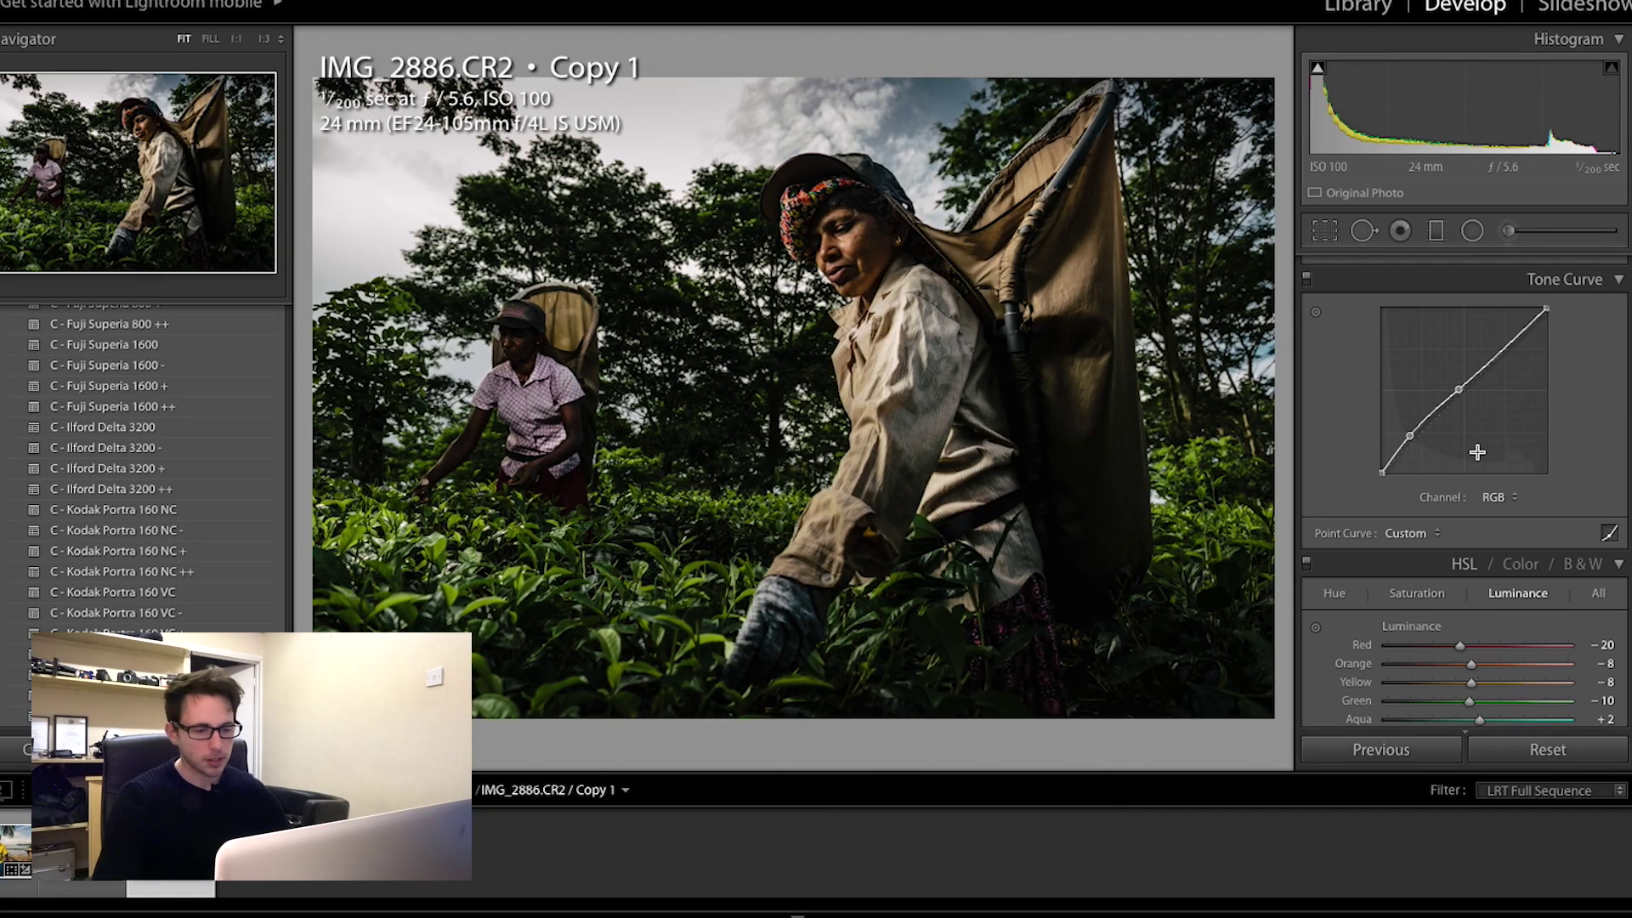
click(1503, 233)
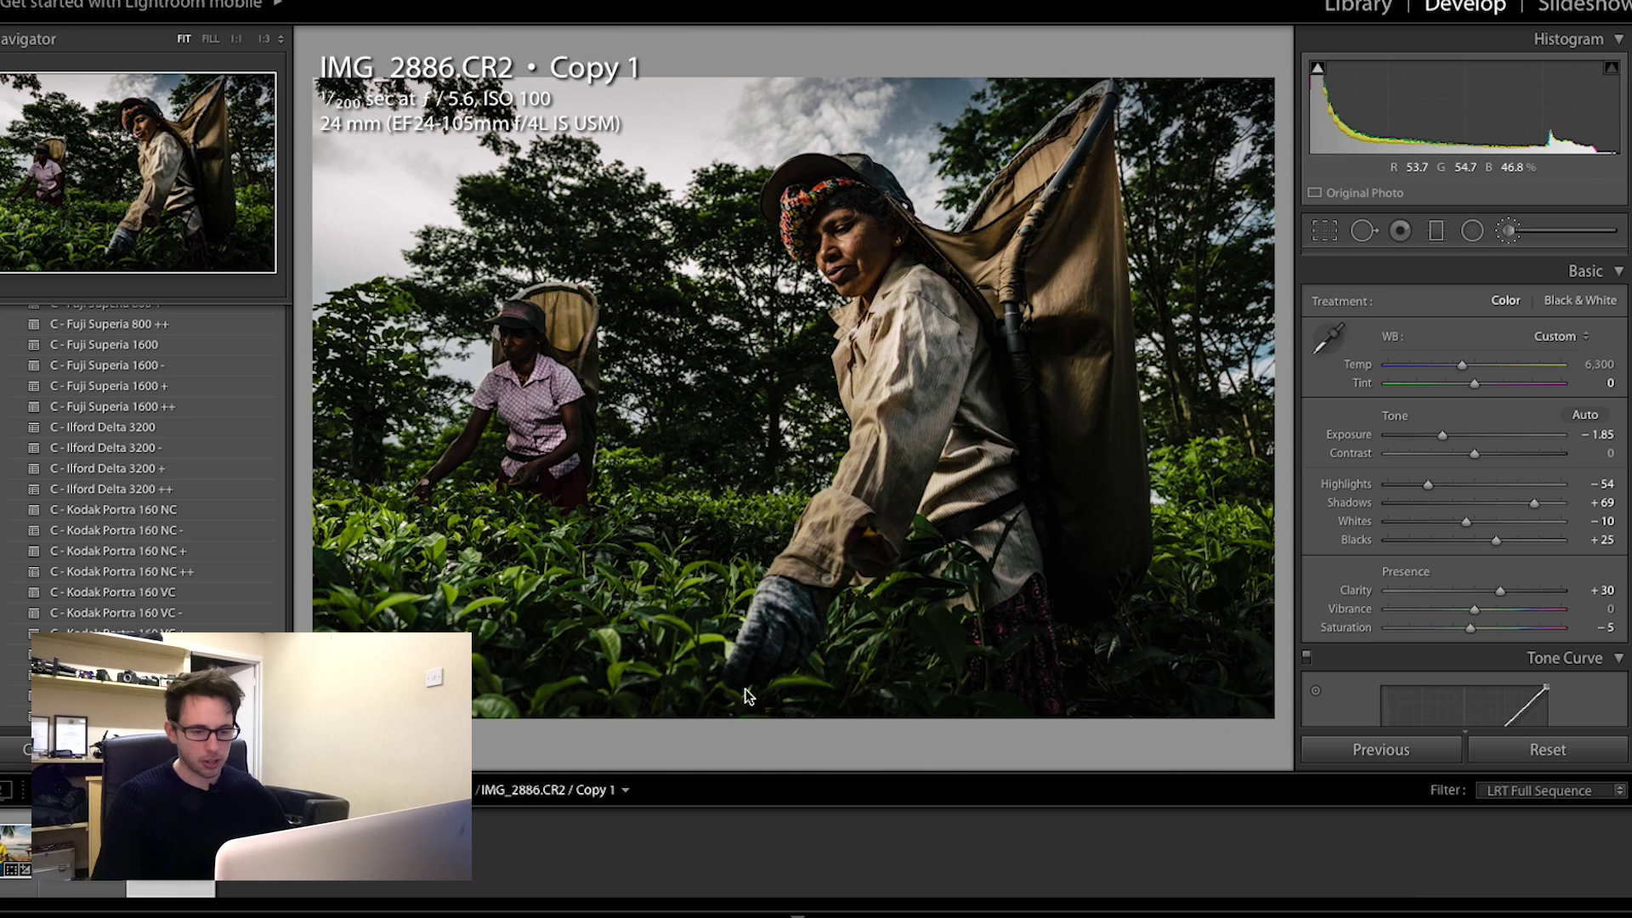
drag(1479, 368, 1483, 370)
scroll(953, 679, up, 5)
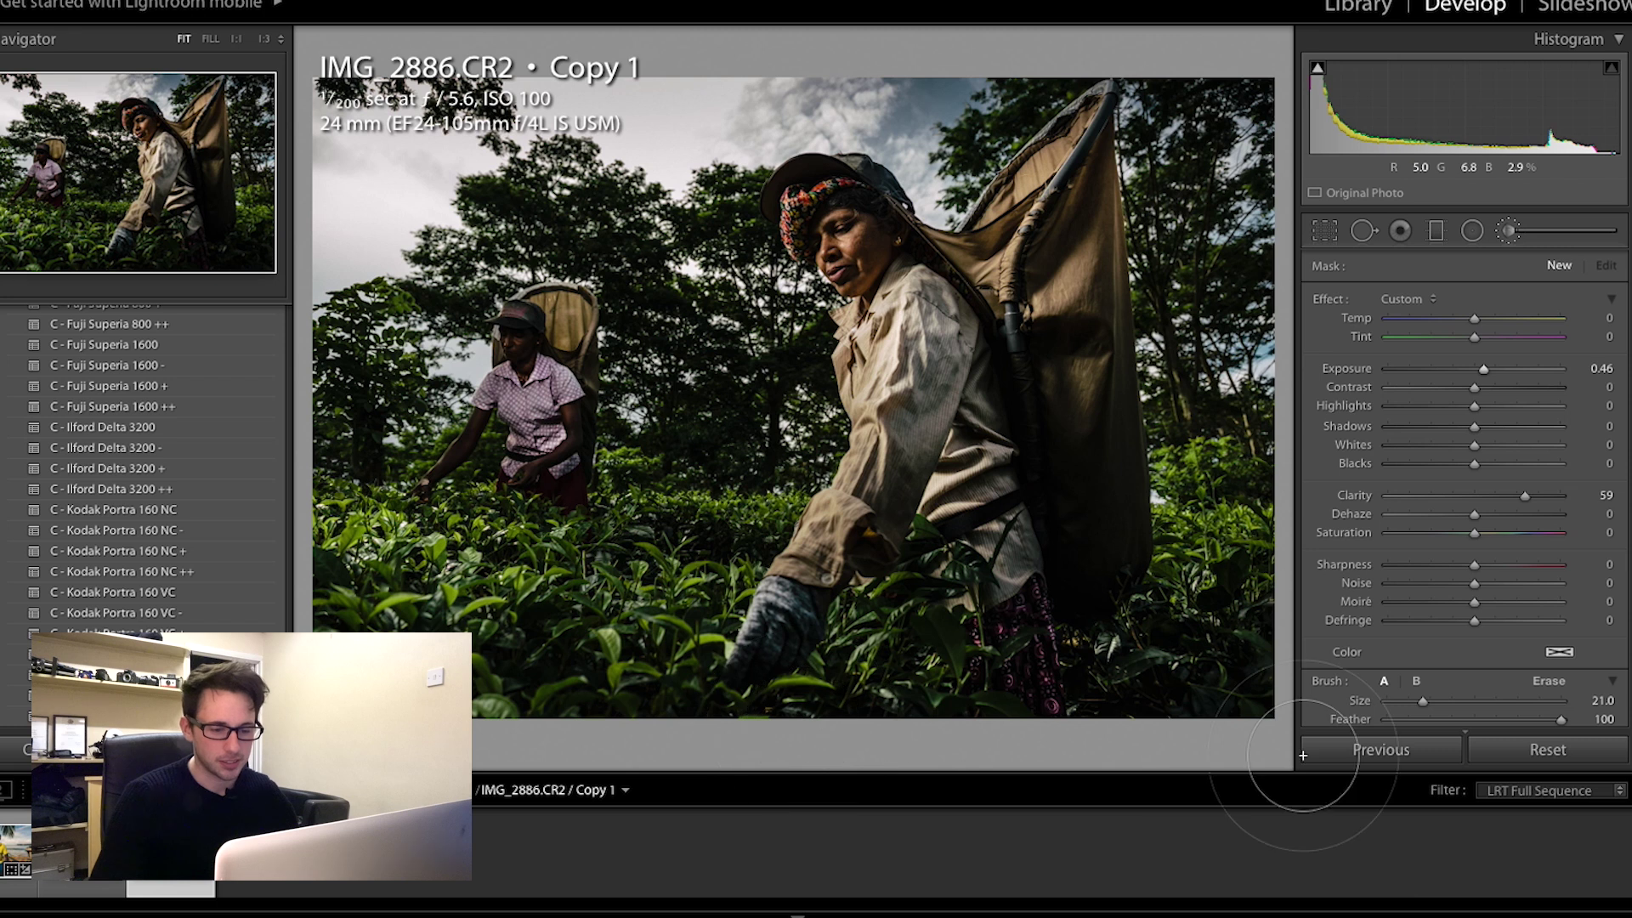
mouse_move(1201, 615)
mouse_down()
mouse_move(1114, 658)
mouse_move(1168, 650)
mouse_up()
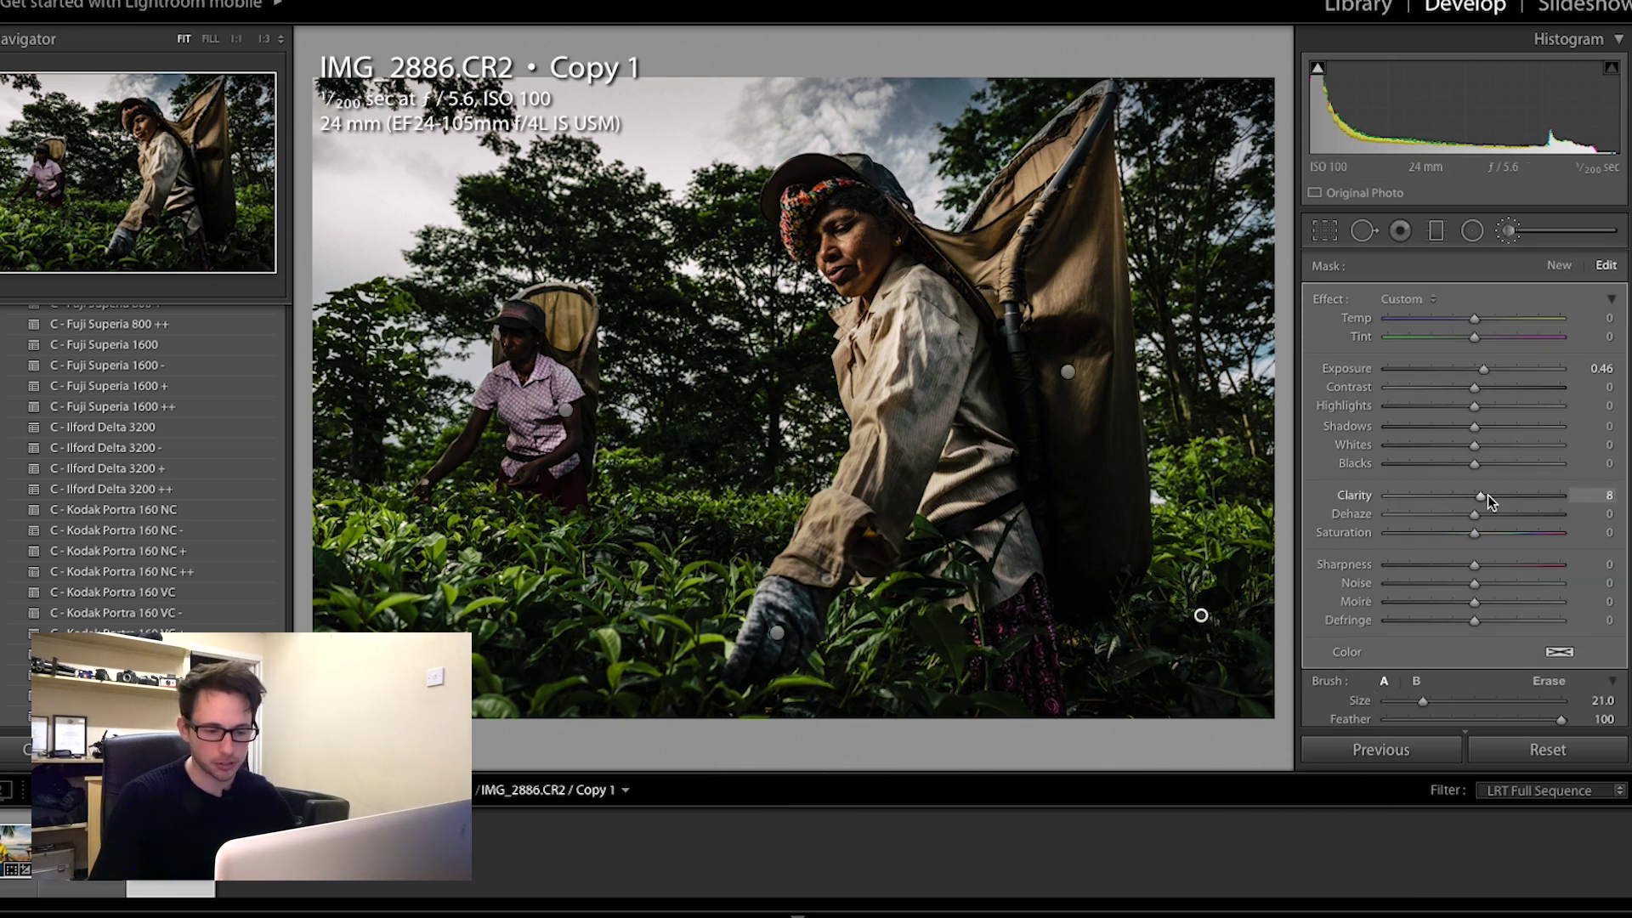
mouse_move(1492, 374)
mouse_down()
mouse_move(1476, 369)
mouse_move(1518, 375)
mouse_up()
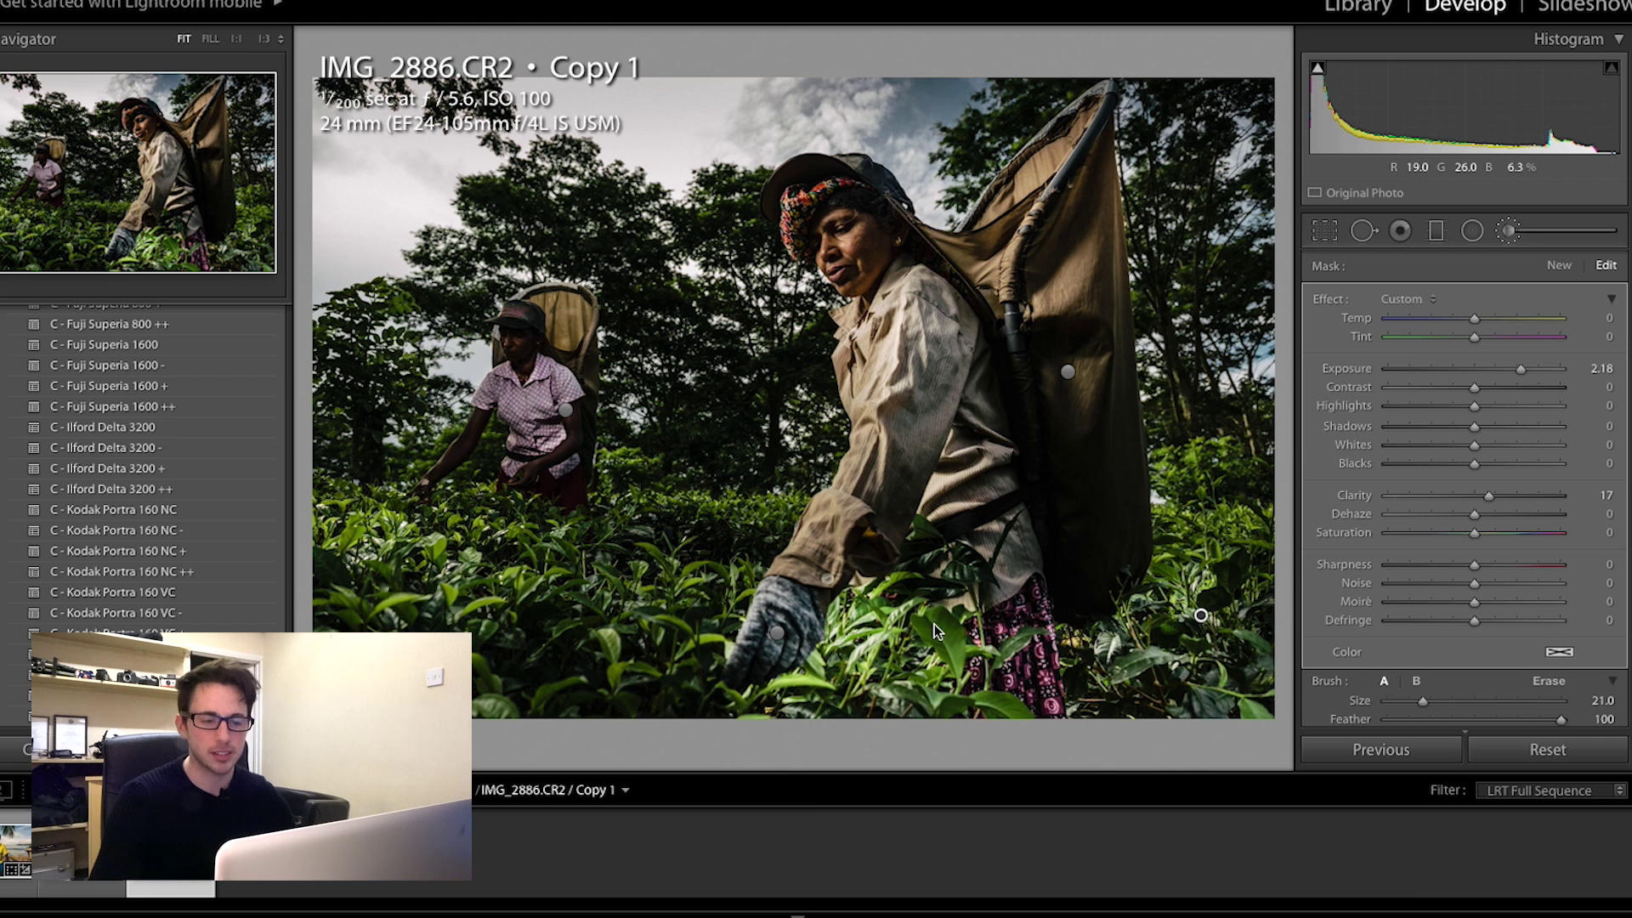
drag(1483, 368, 1481, 369)
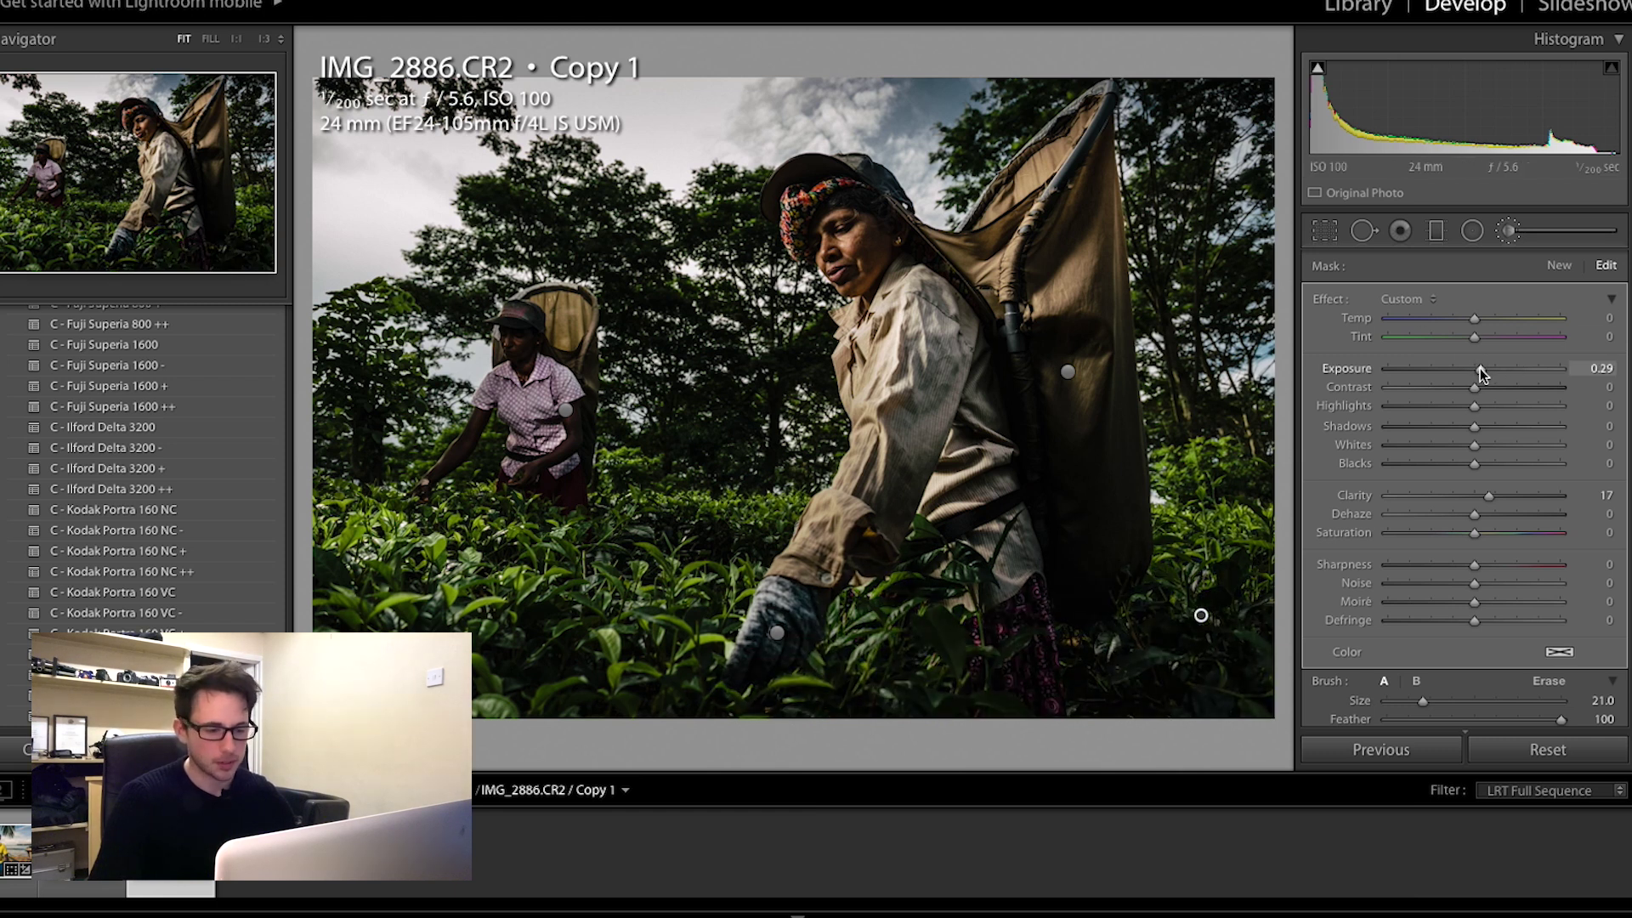
key(k)
Step: Mute the photo's colour and tone with Saturation −14, Vibrance −13, Blacks −10 and Contrast −6
scroll(1471, 510, down, 3)
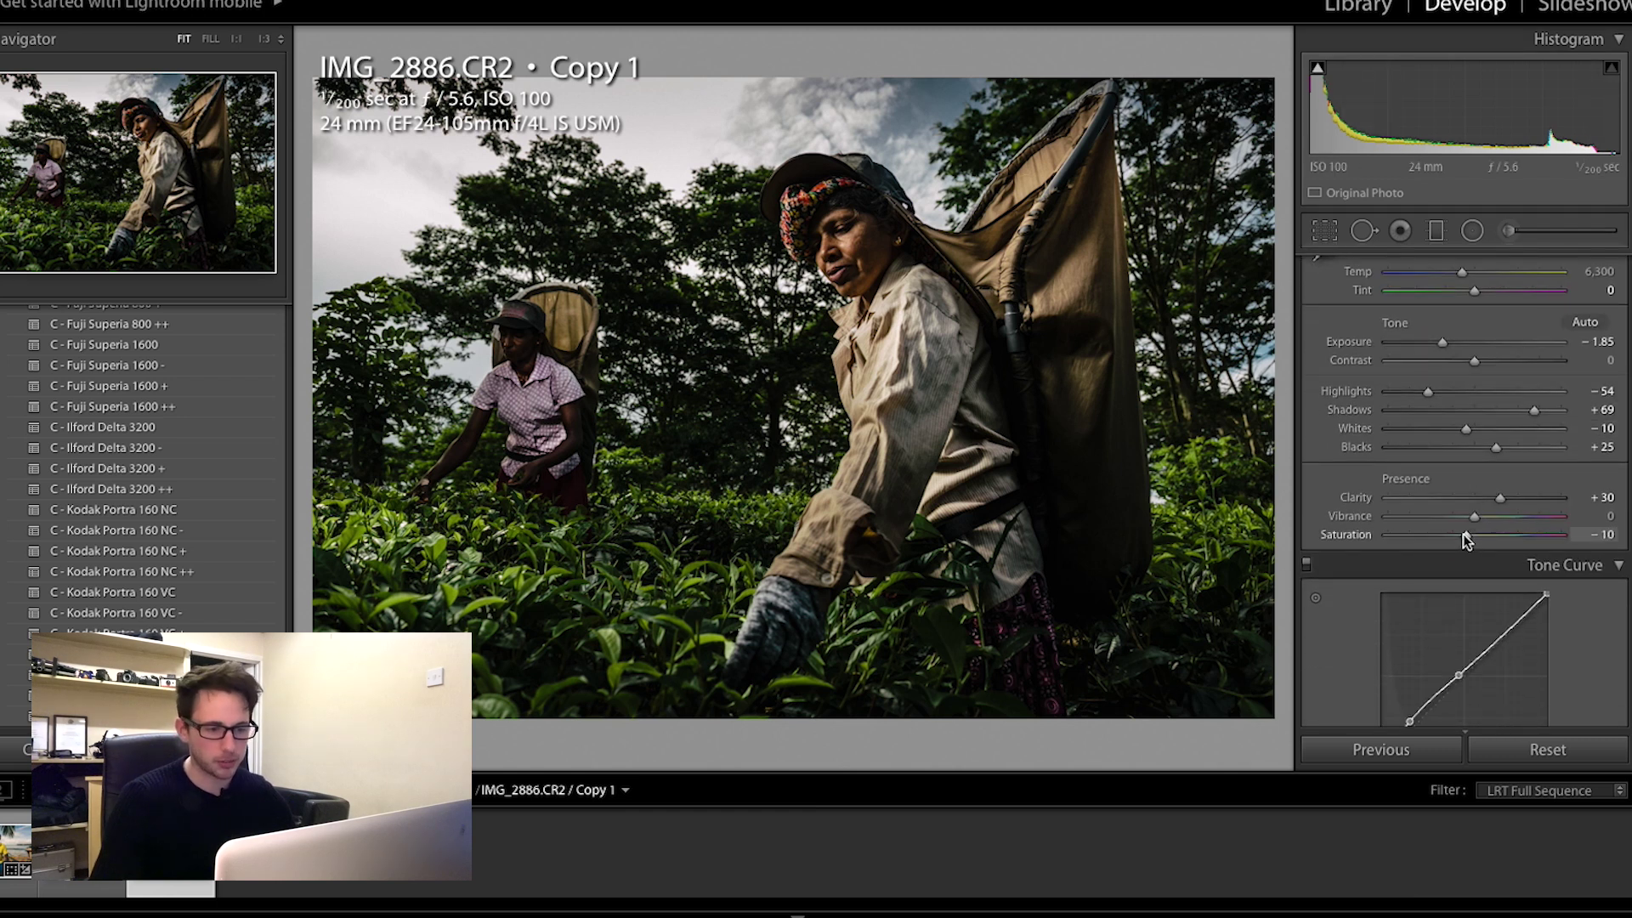
drag(1458, 537, 1463, 515)
drag(1495, 448, 1467, 456)
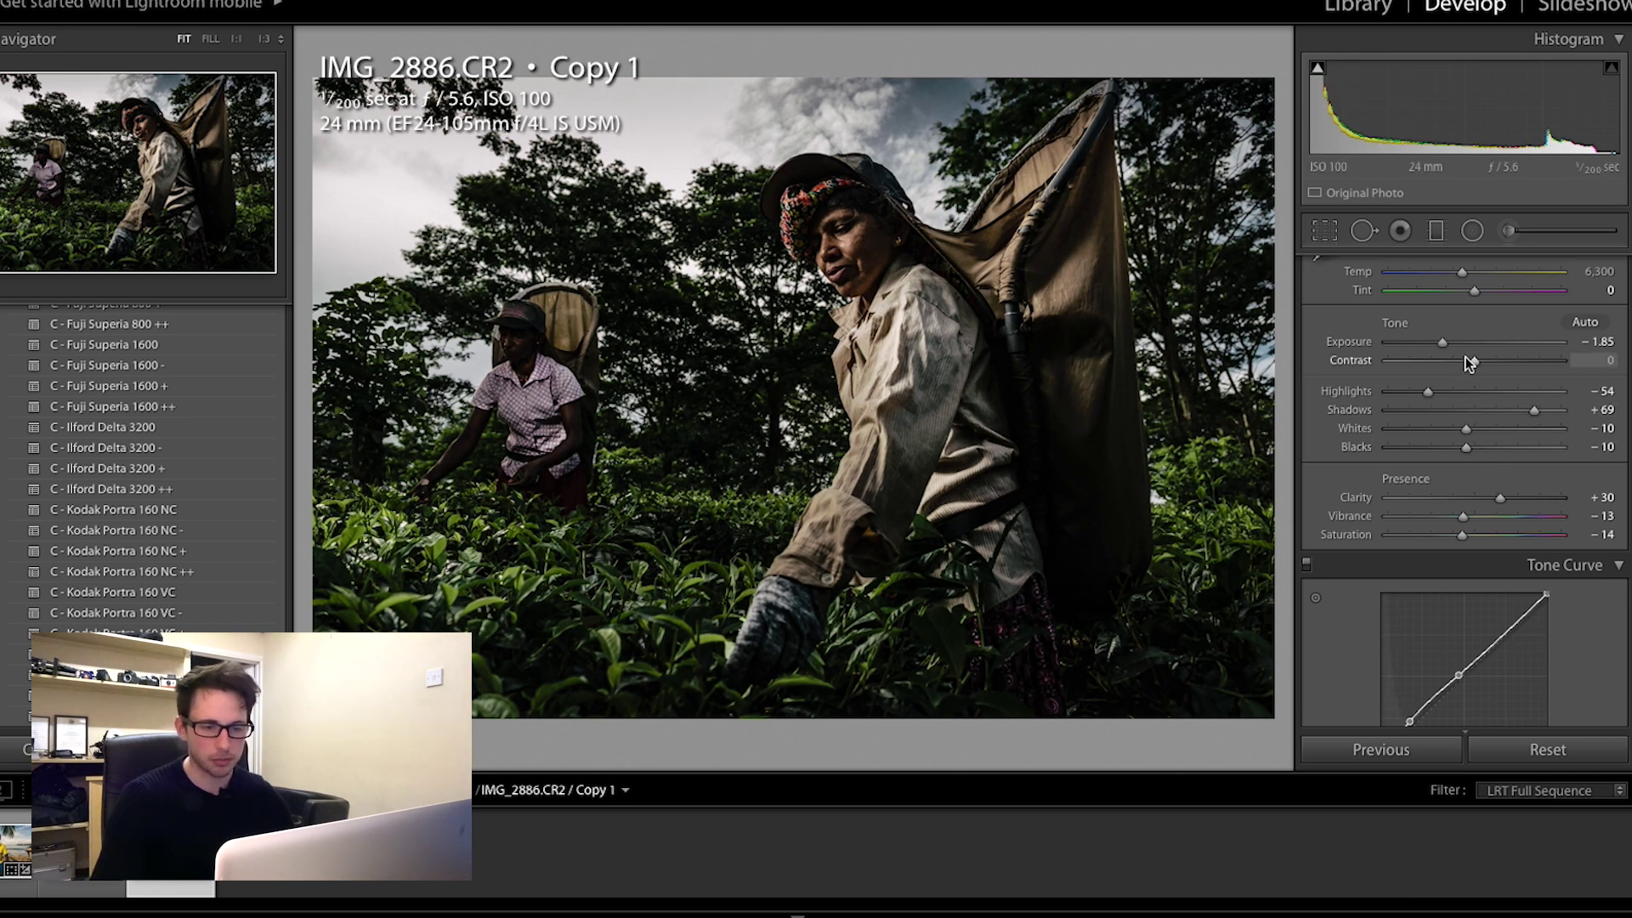
drag(1486, 362, 1470, 367)
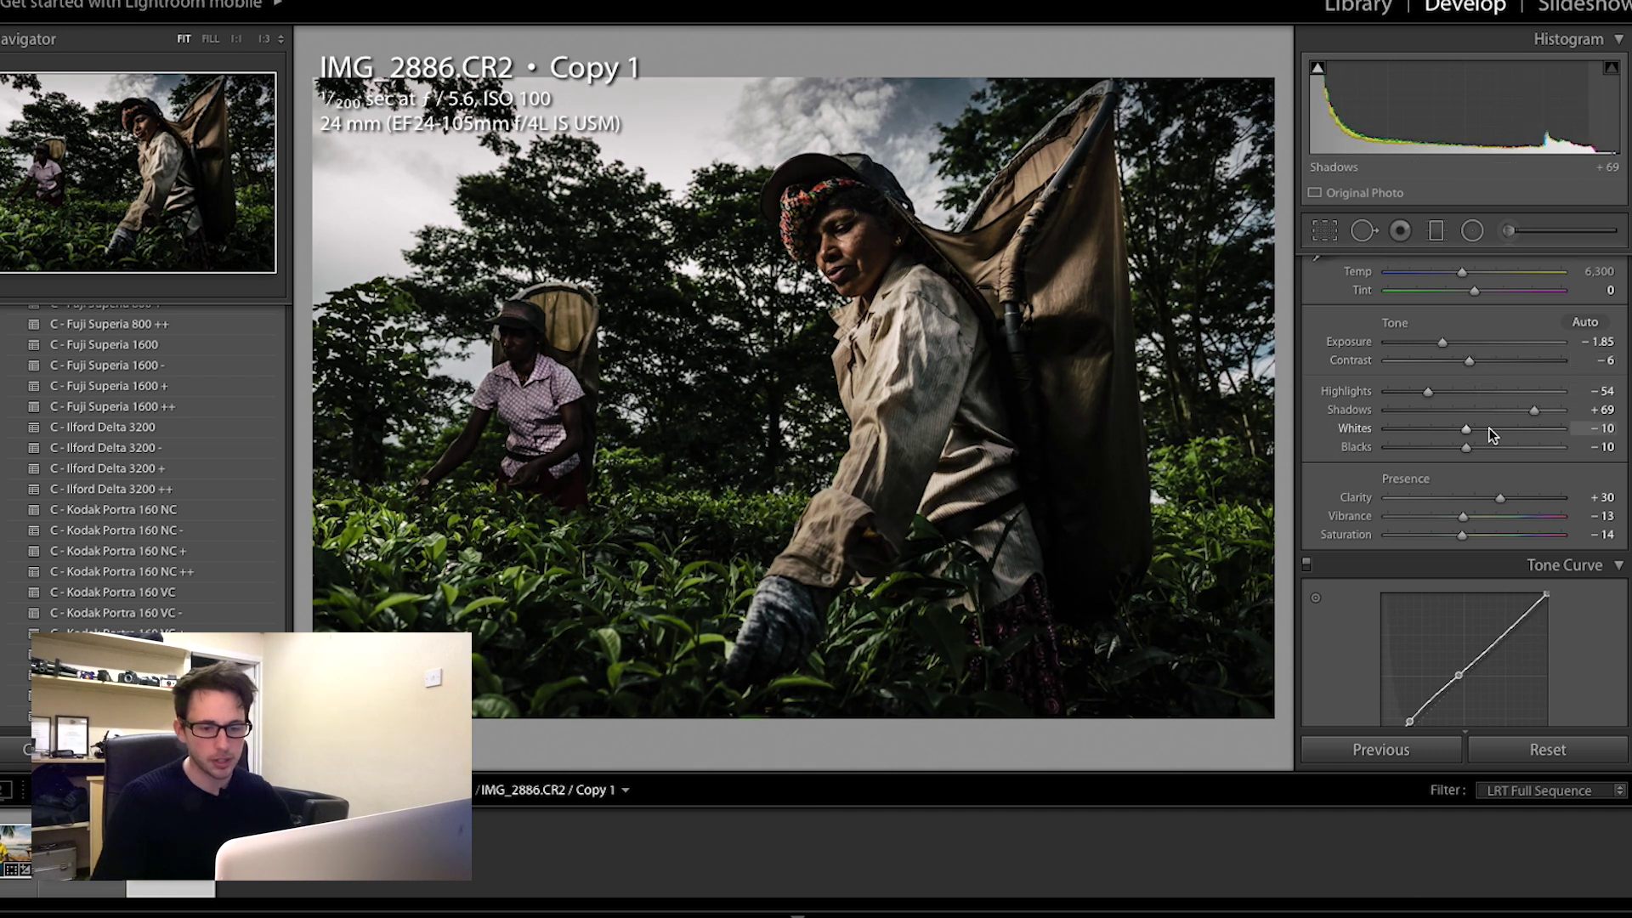
Step: Sharpen the photo with Masking 100 and Amount 70
scroll(1482, 390, down, 15)
scroll(1443, 441, down, 5)
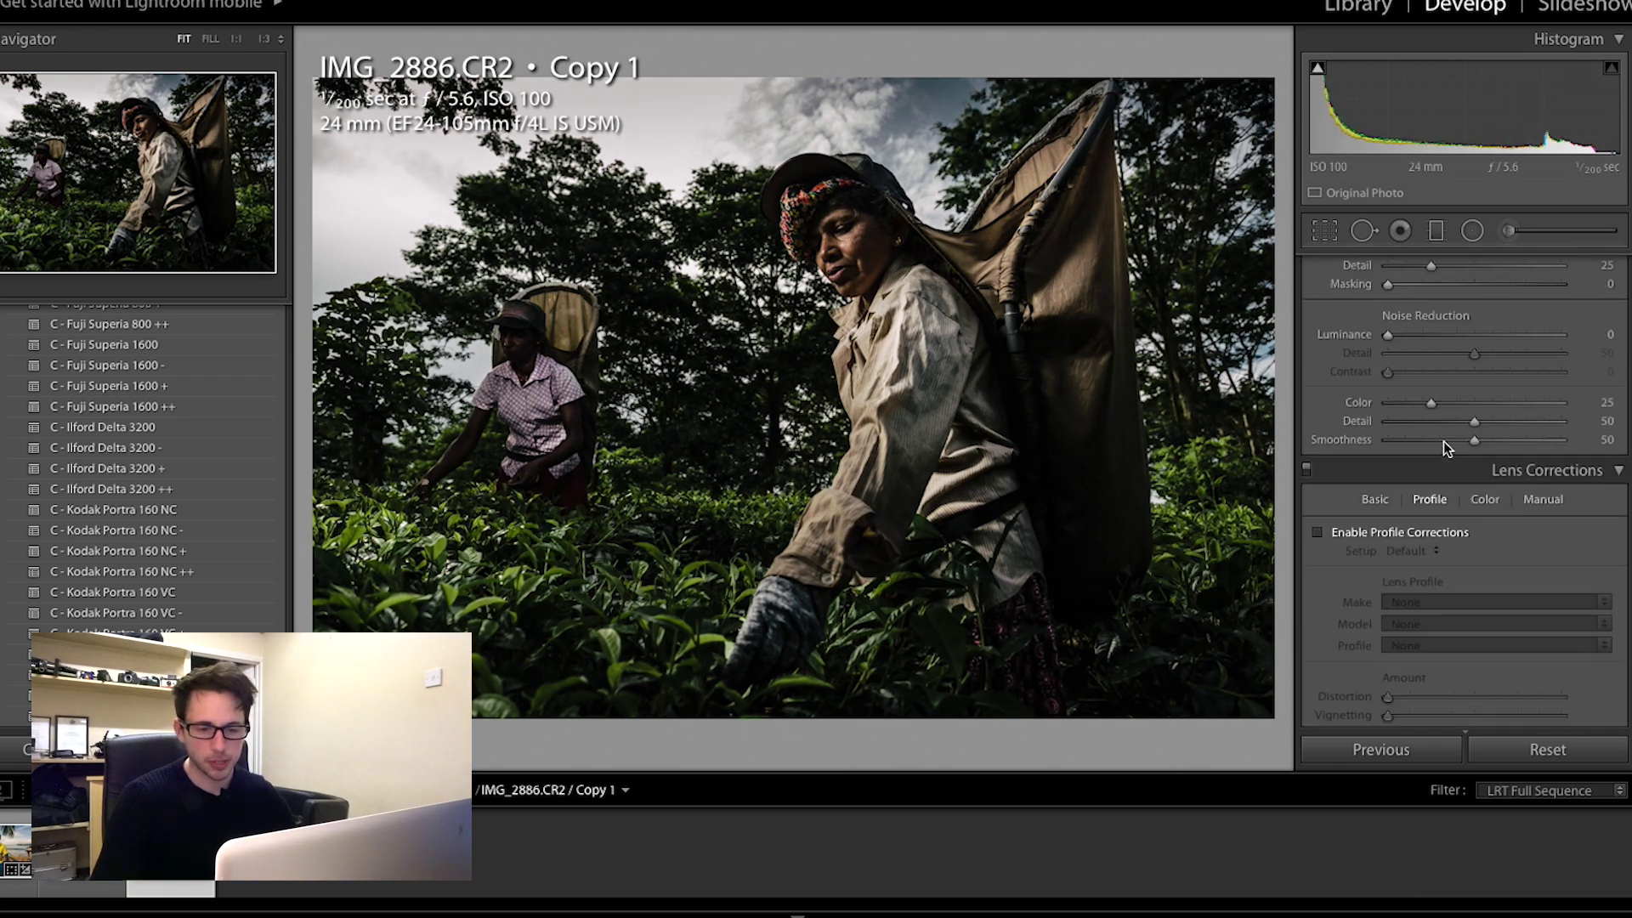
scroll(1443, 441, up, 3)
scroll(1423, 469, down, 1)
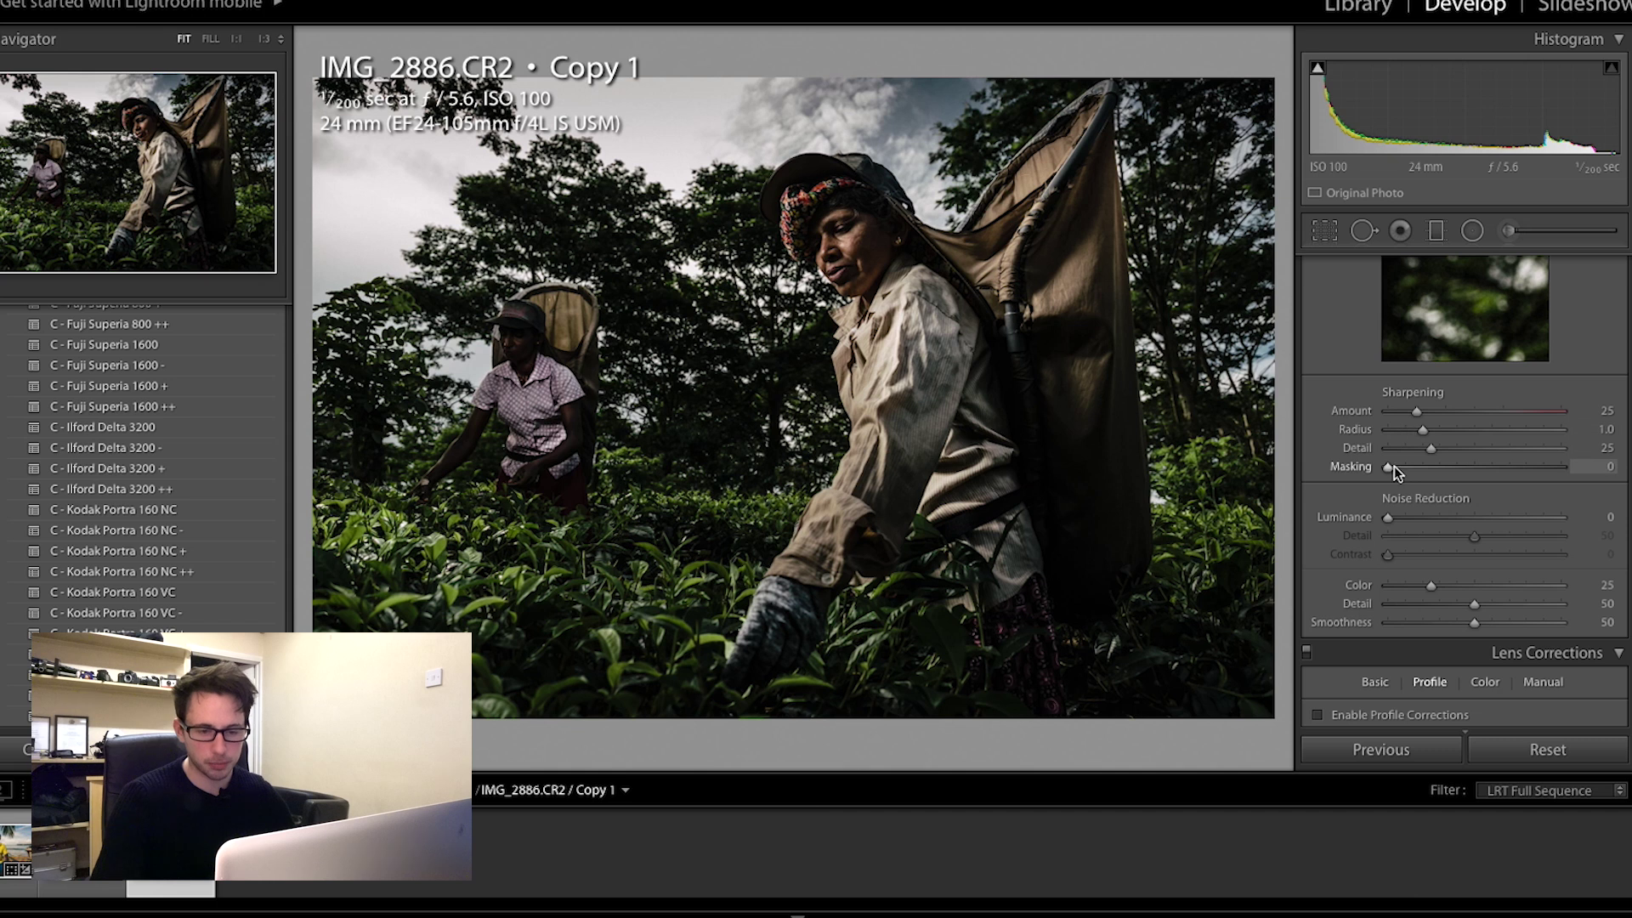
drag(1390, 468, 1567, 467)
drag(1420, 415, 1471, 414)
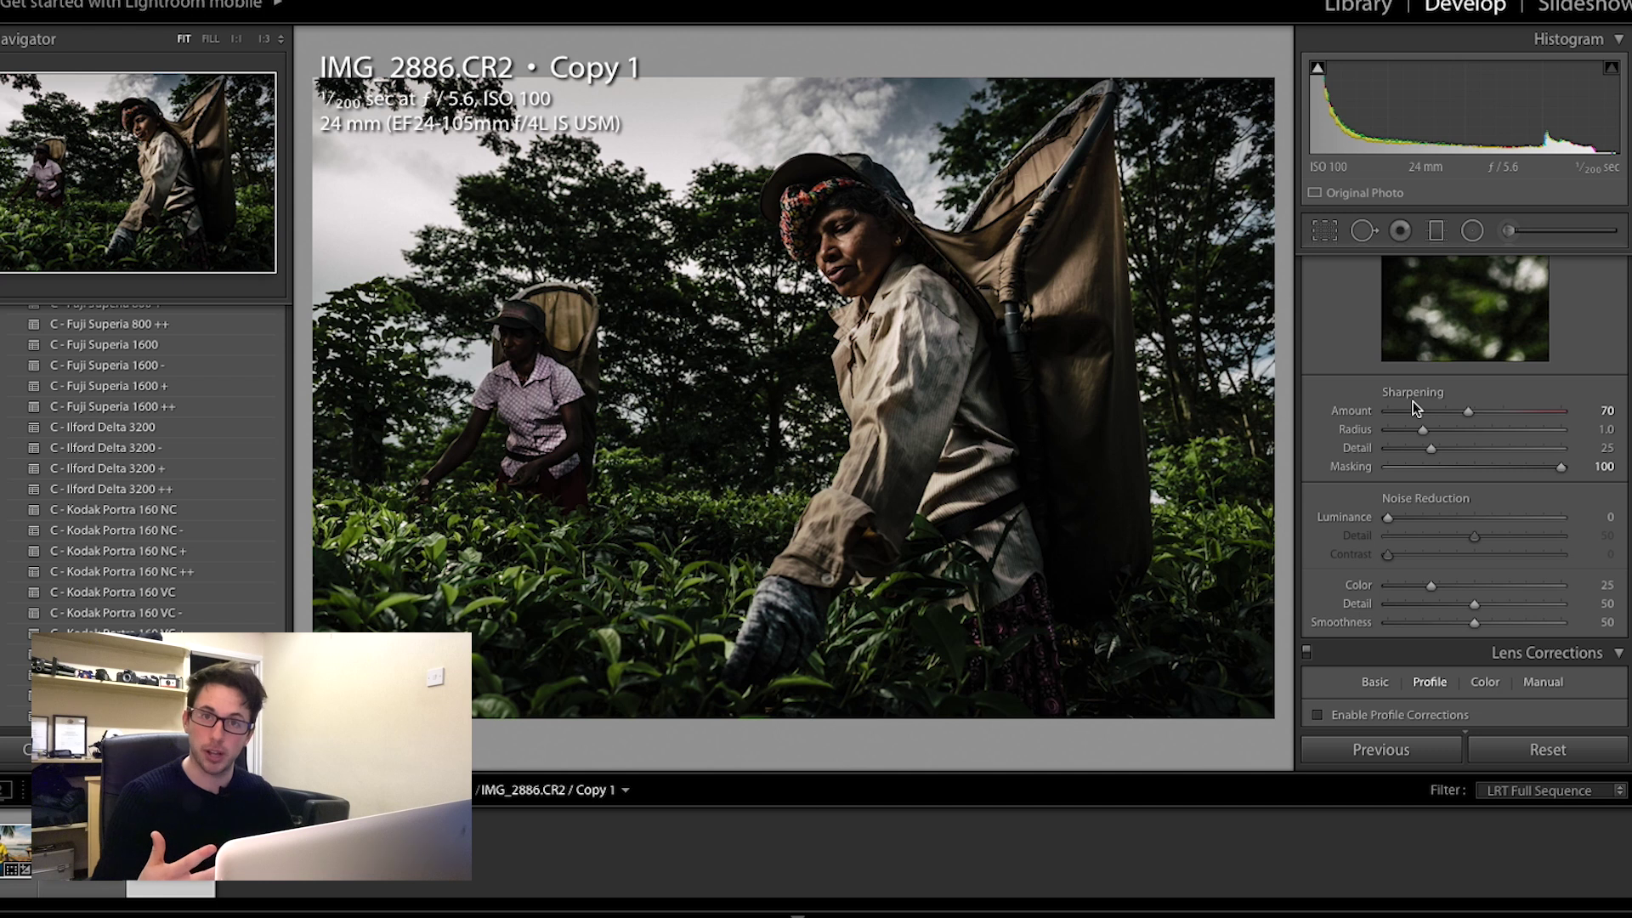
Step: Select the three edited photos in the filmstrip and open the export settings for them
scroll(1415, 442, down, 15)
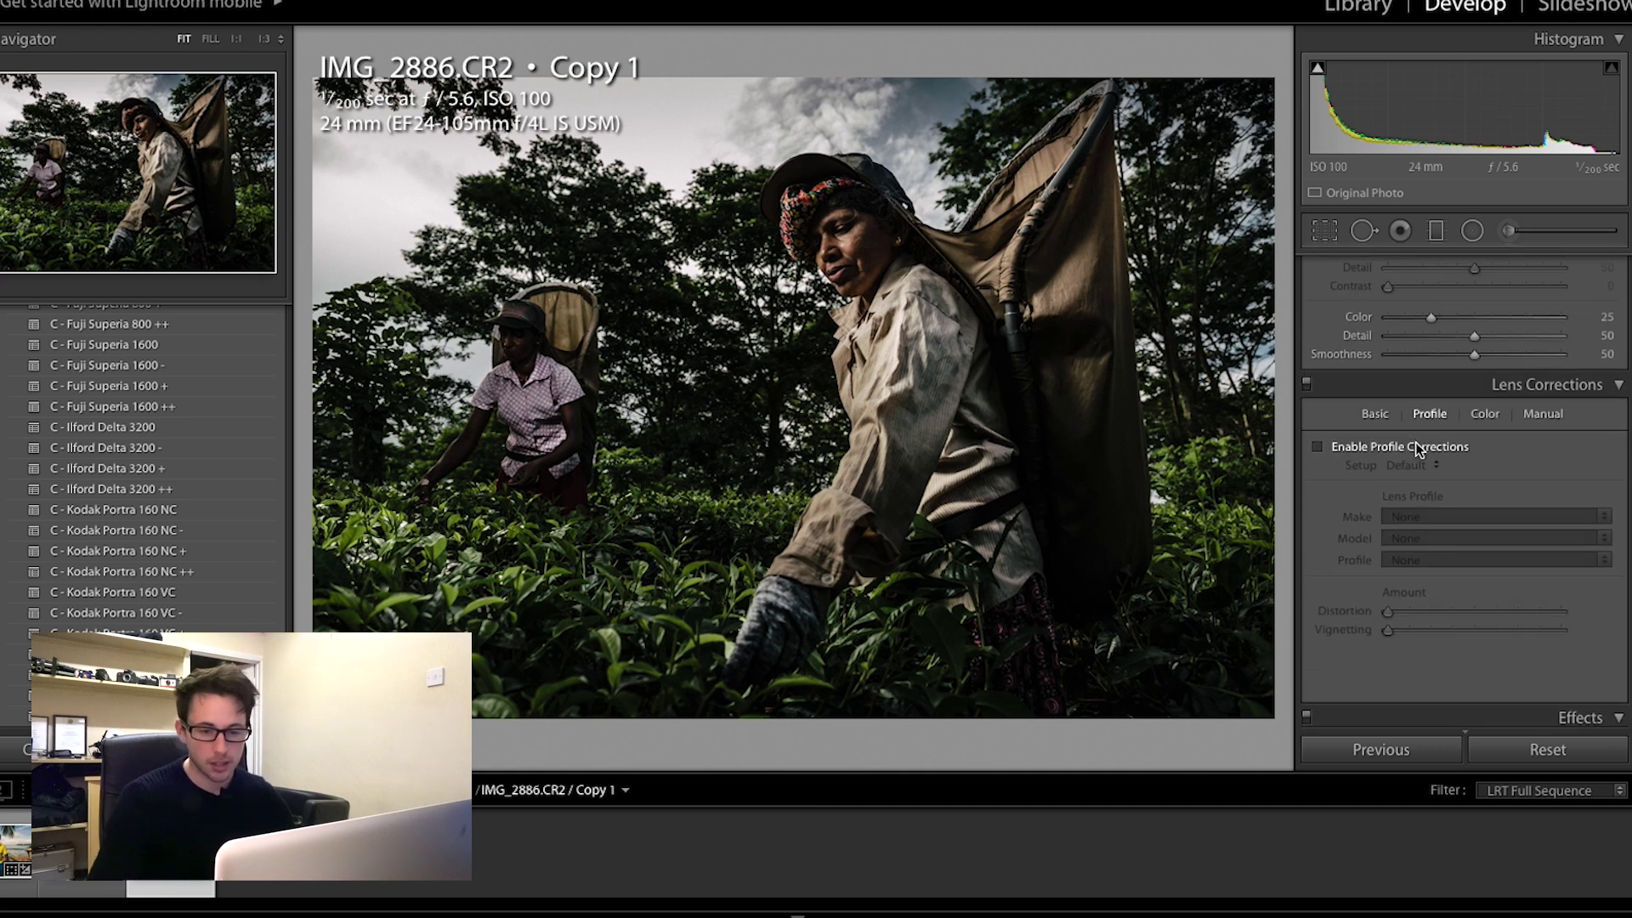
scroll(1415, 449, down, 1)
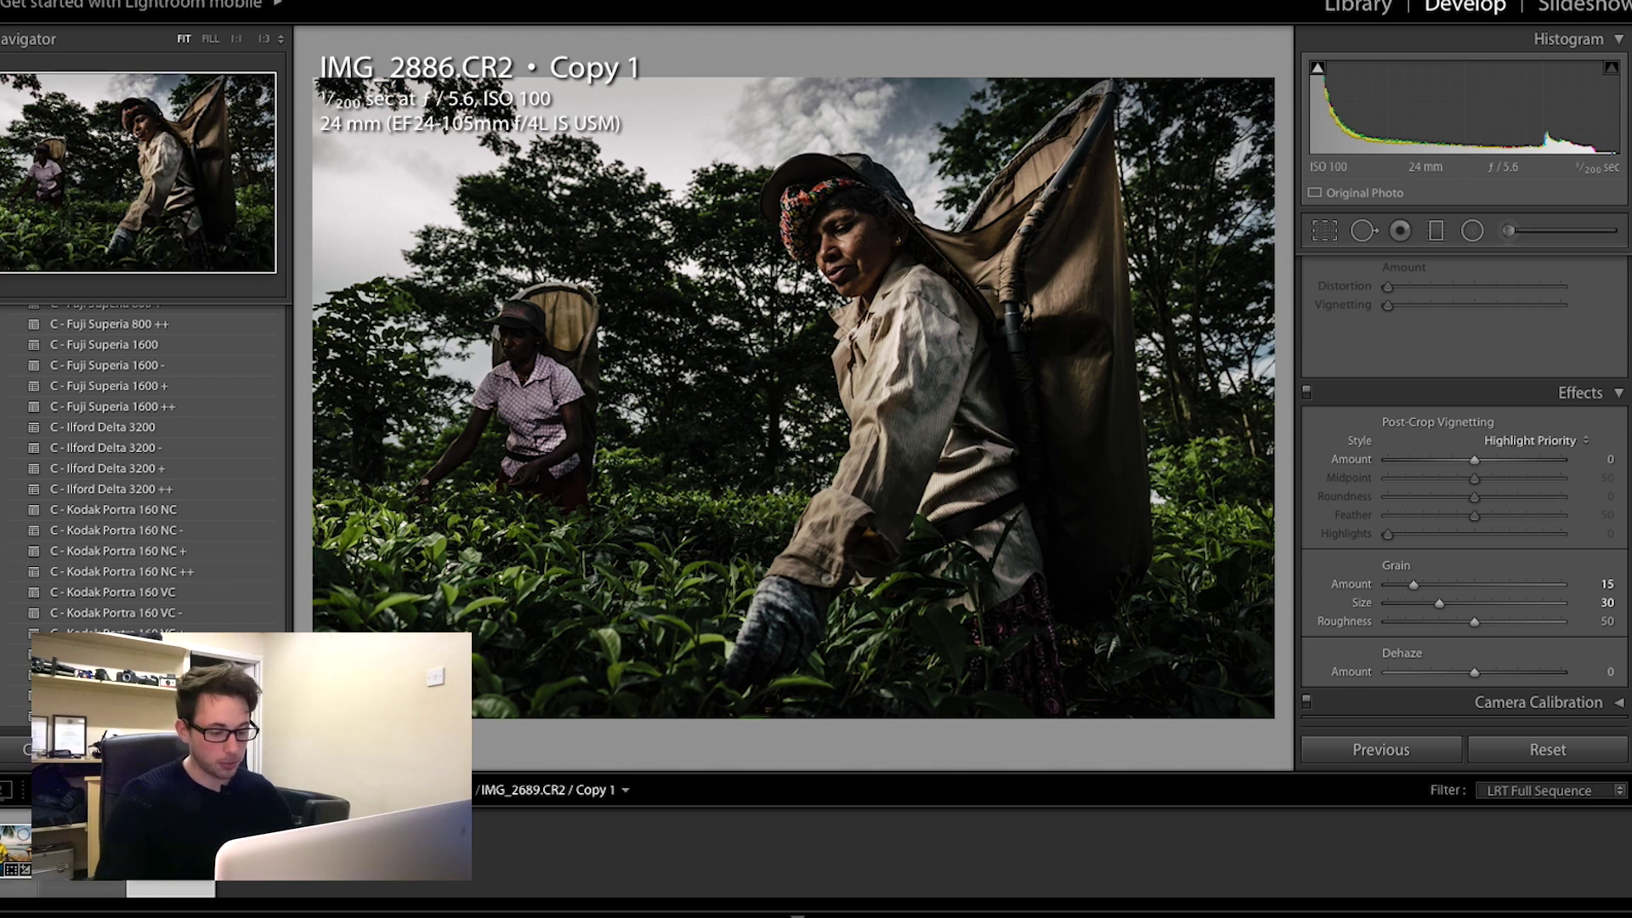
shift+click(10, 857)
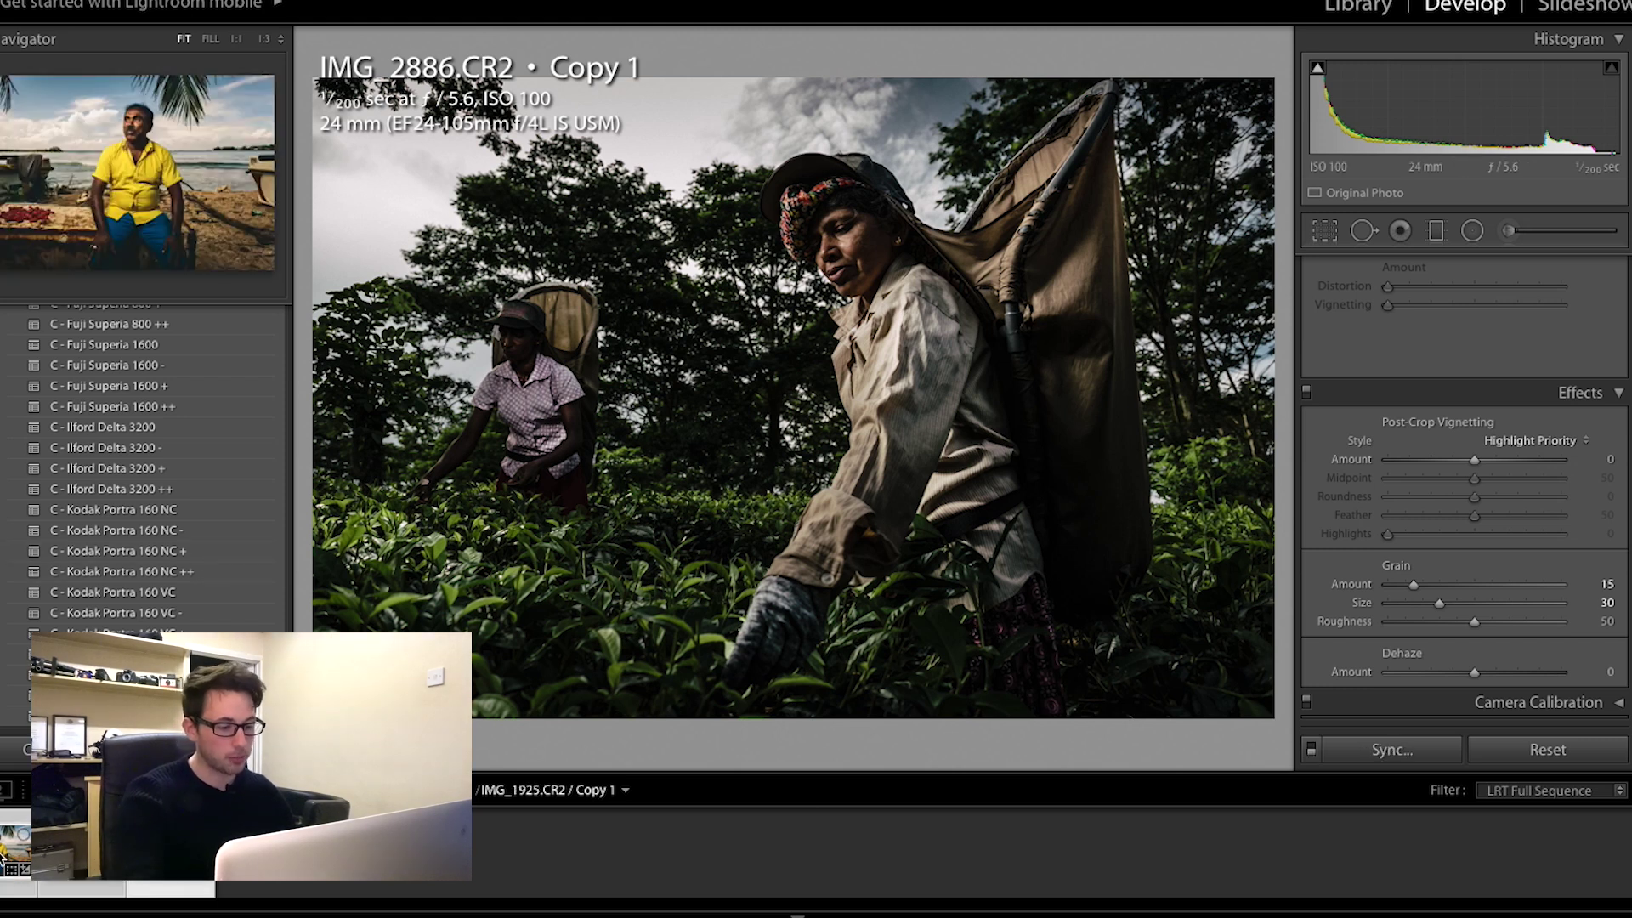
click(136, 2)
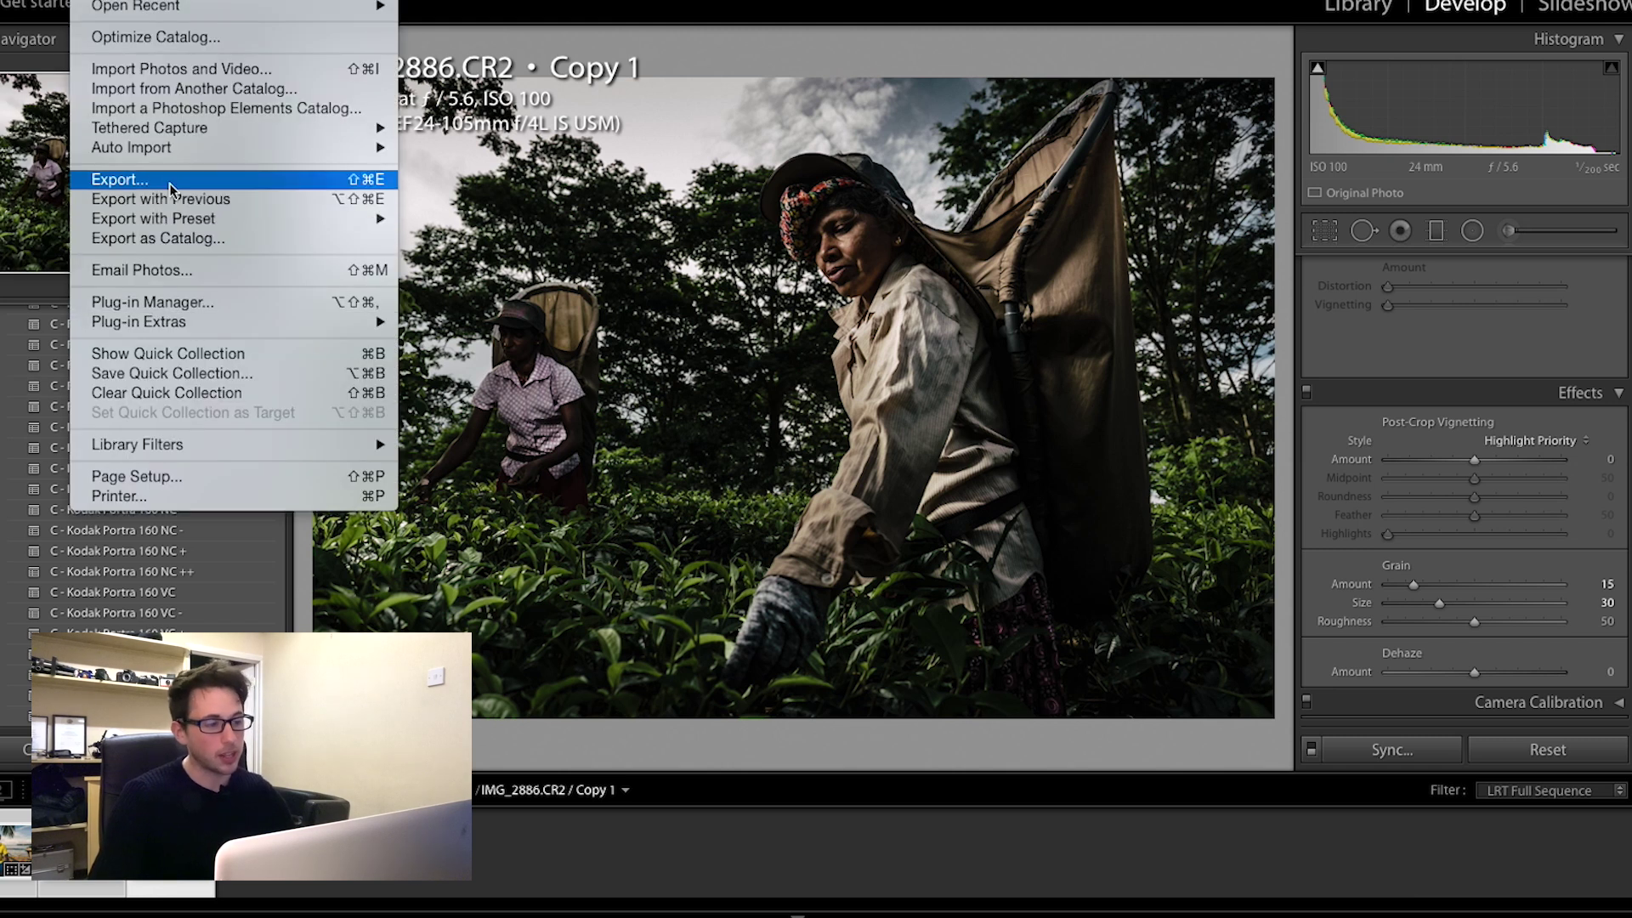
click(170, 187)
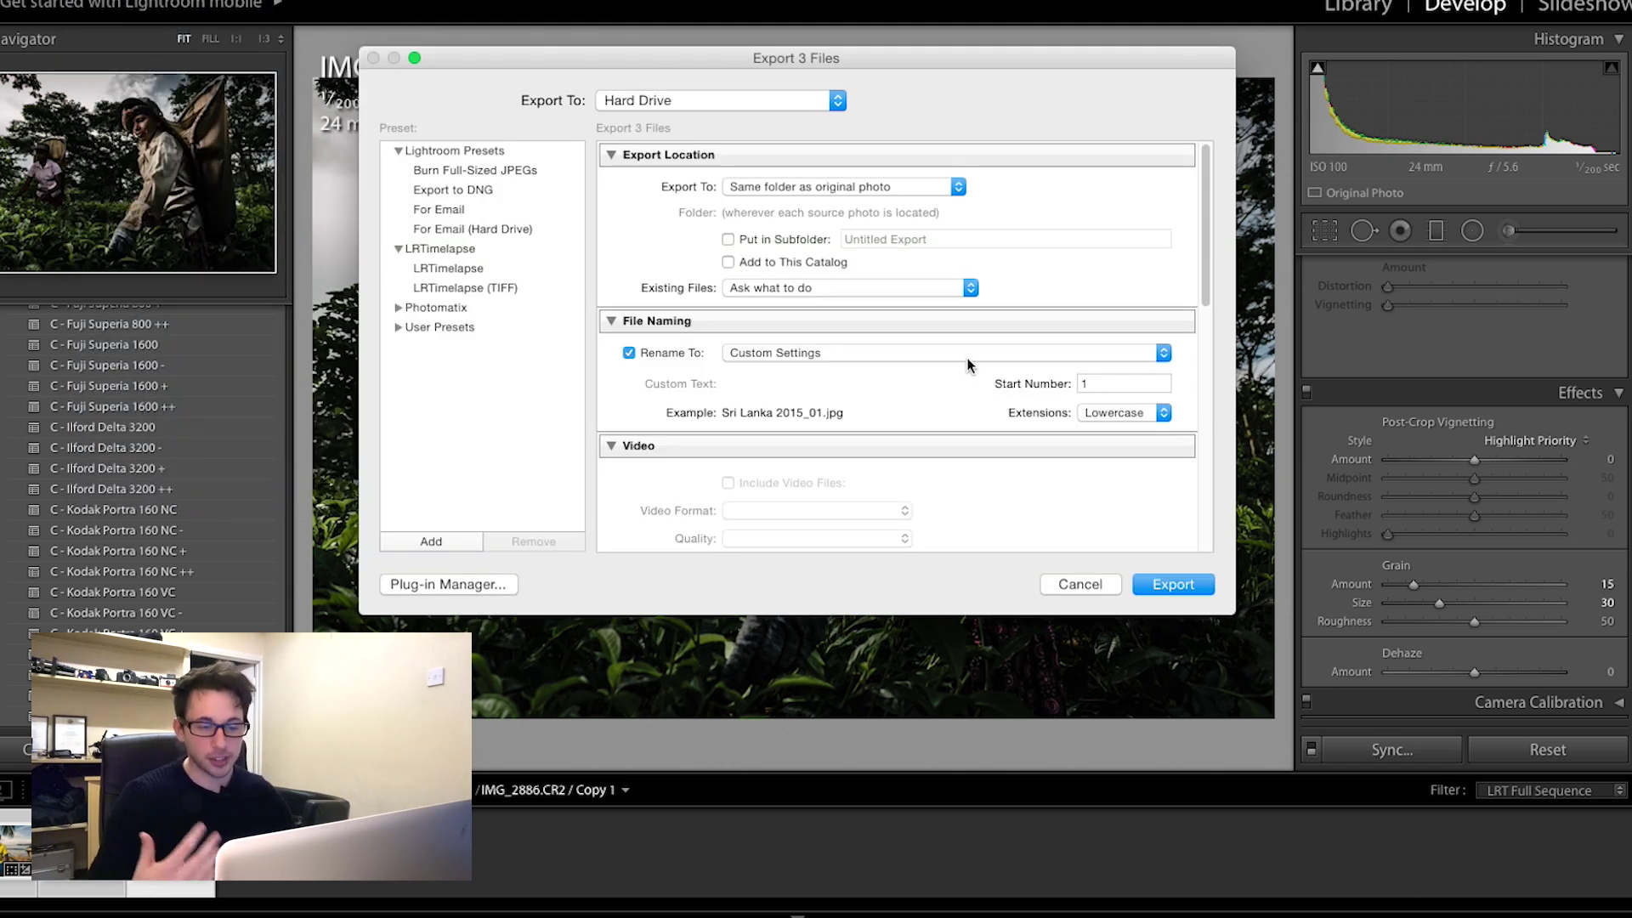
Step: Keep JPEG as the export image format and try limiting the file size to 5,000 K
scroll(965, 370, down, 5)
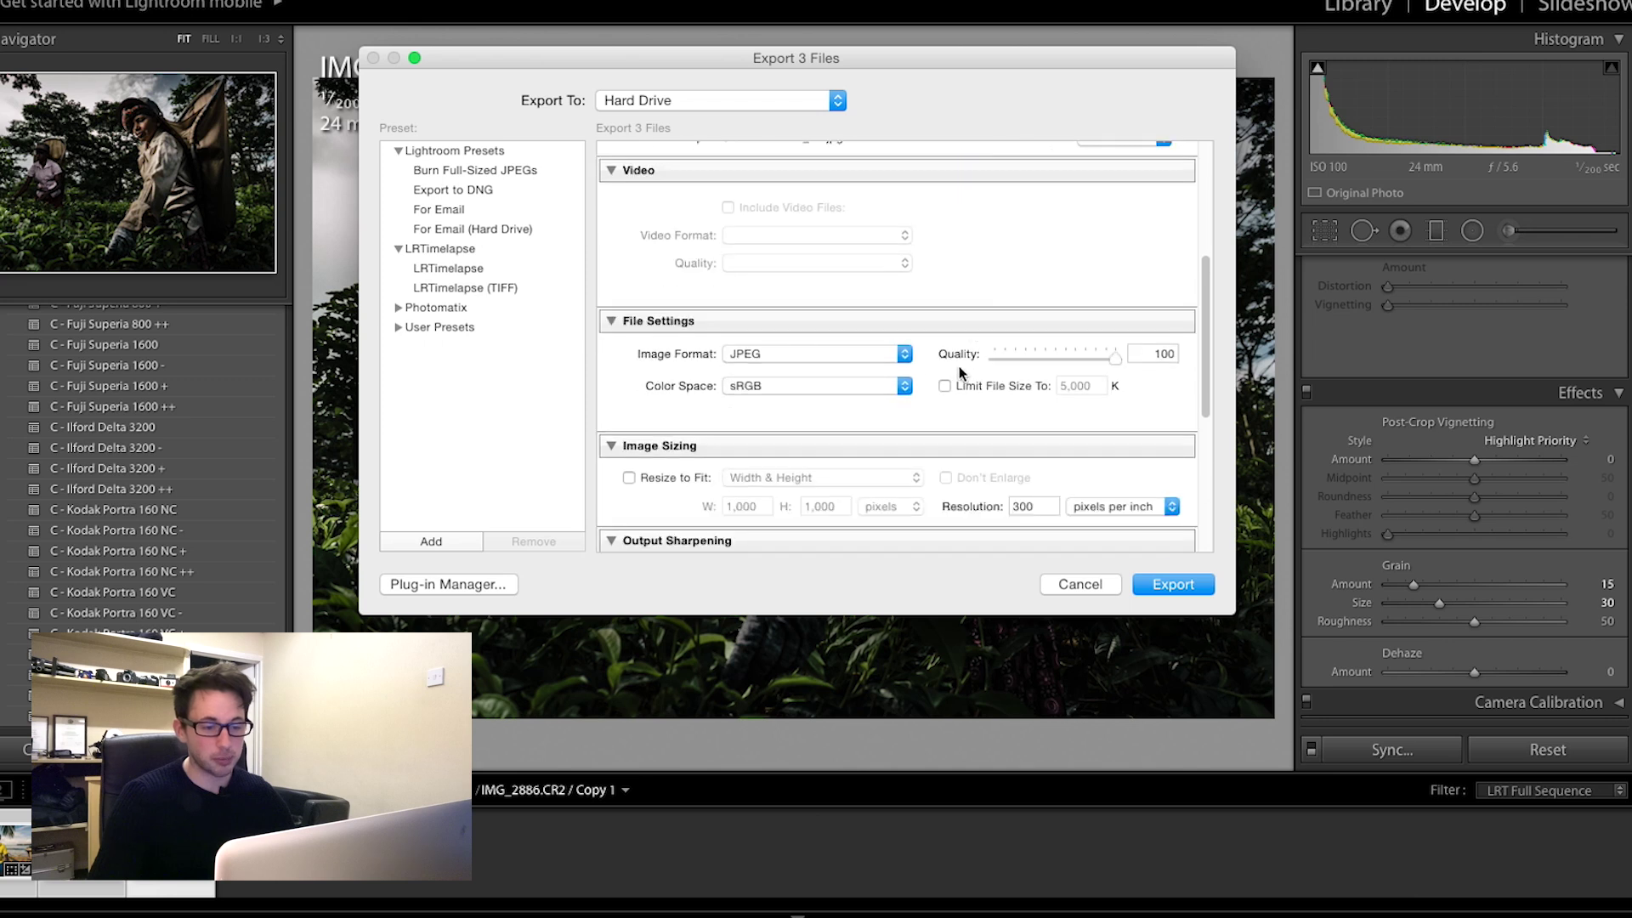
scroll(661, 404, down, 5)
click(765, 195)
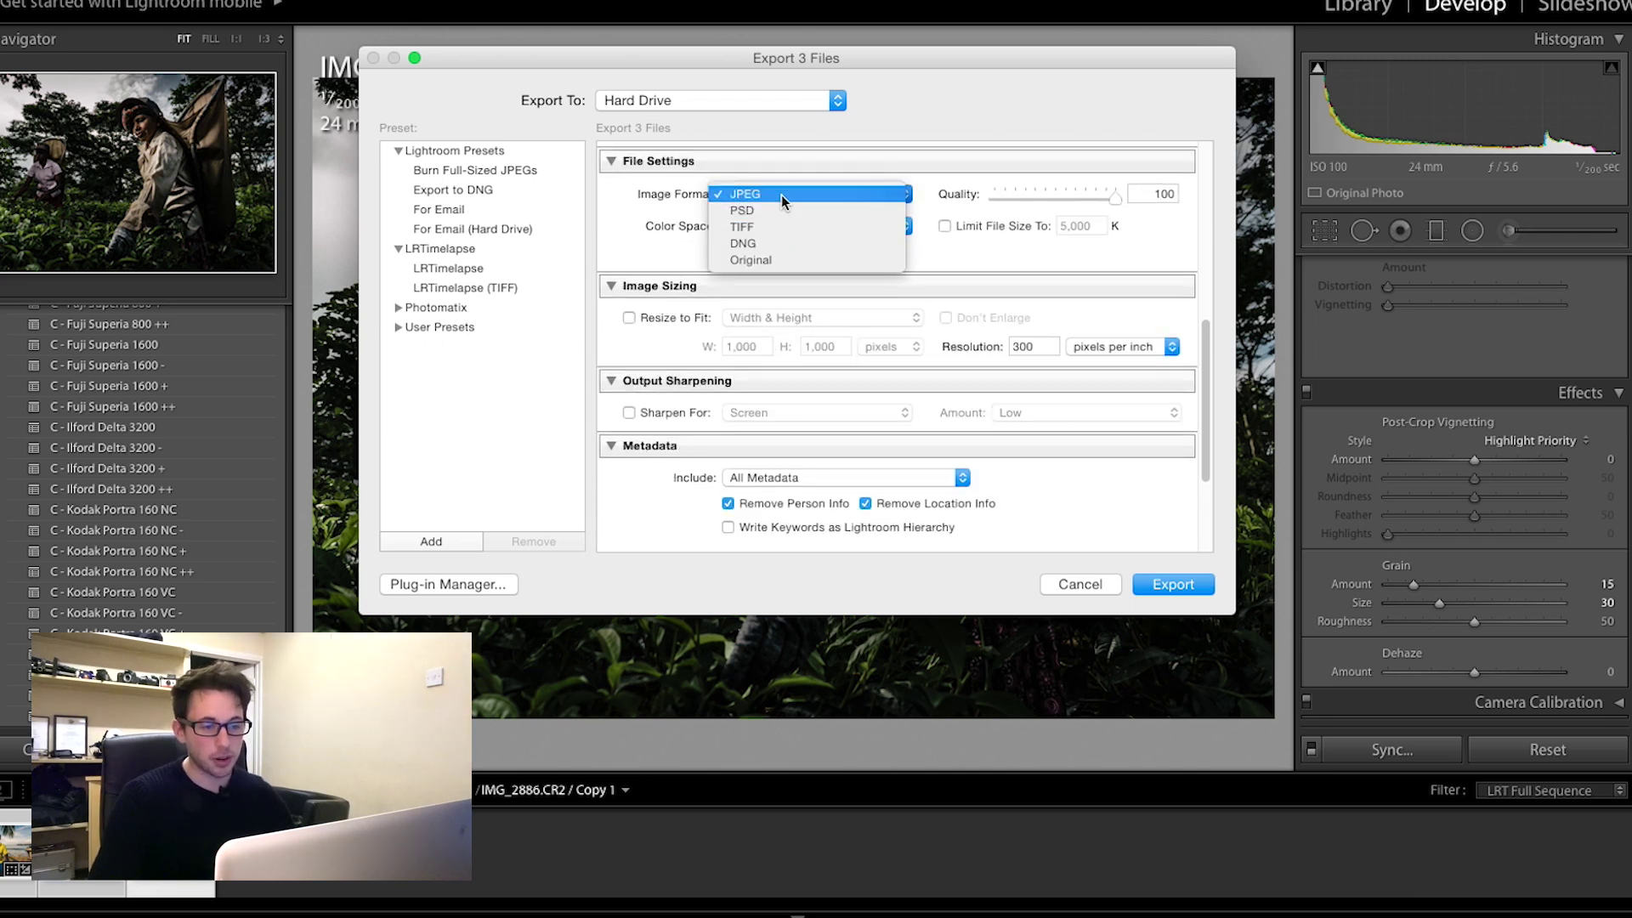
click(781, 198)
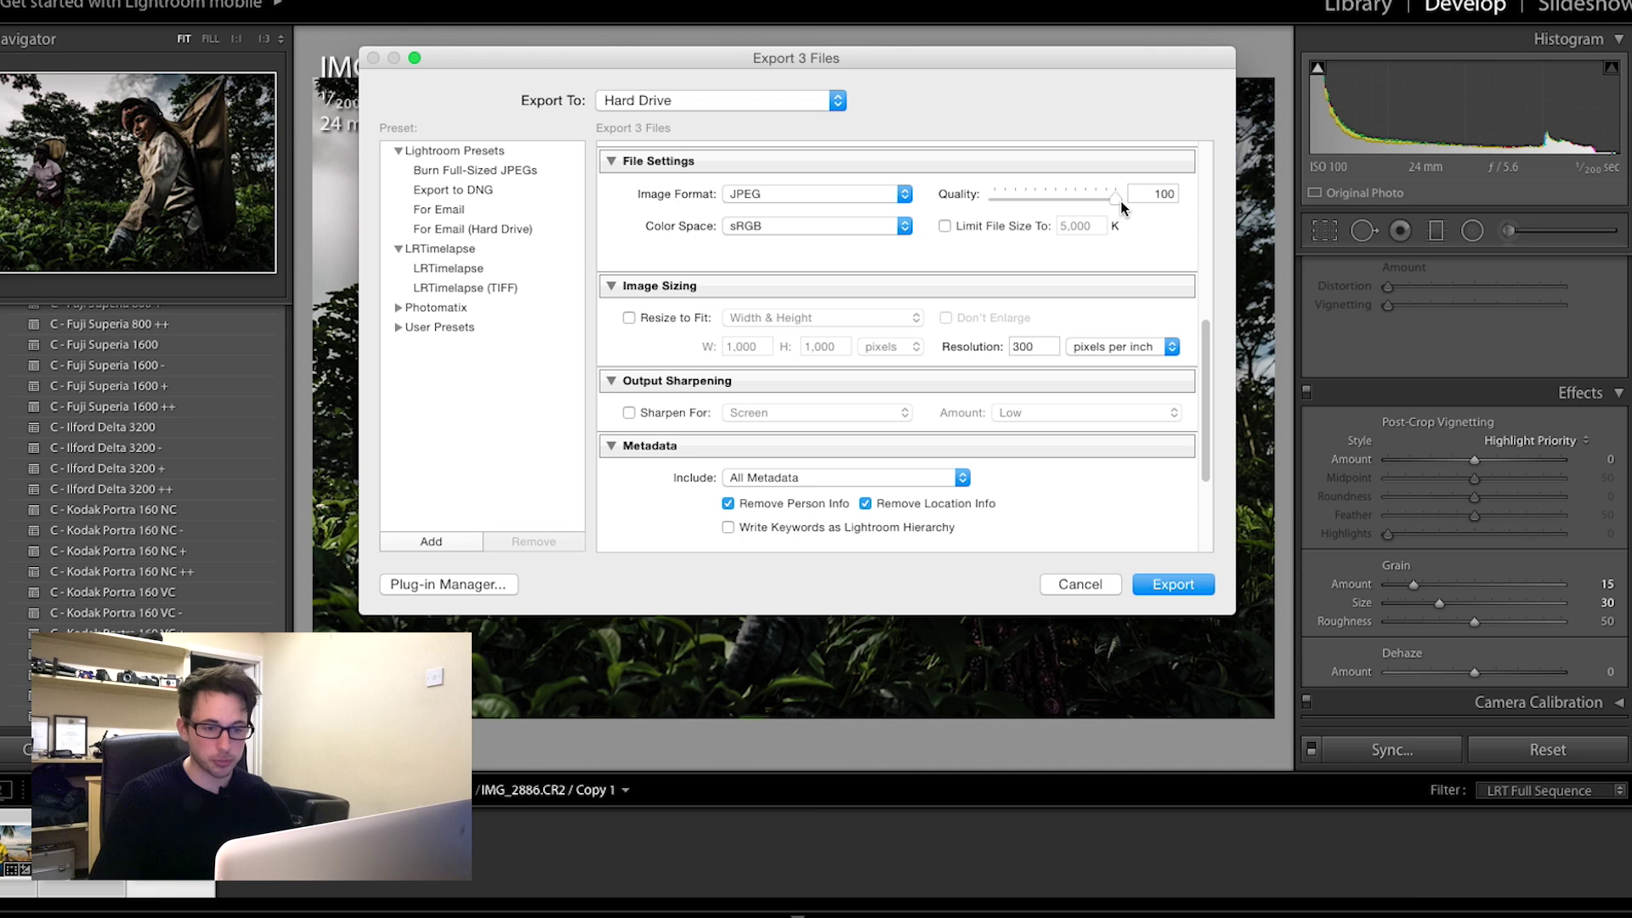
click(999, 233)
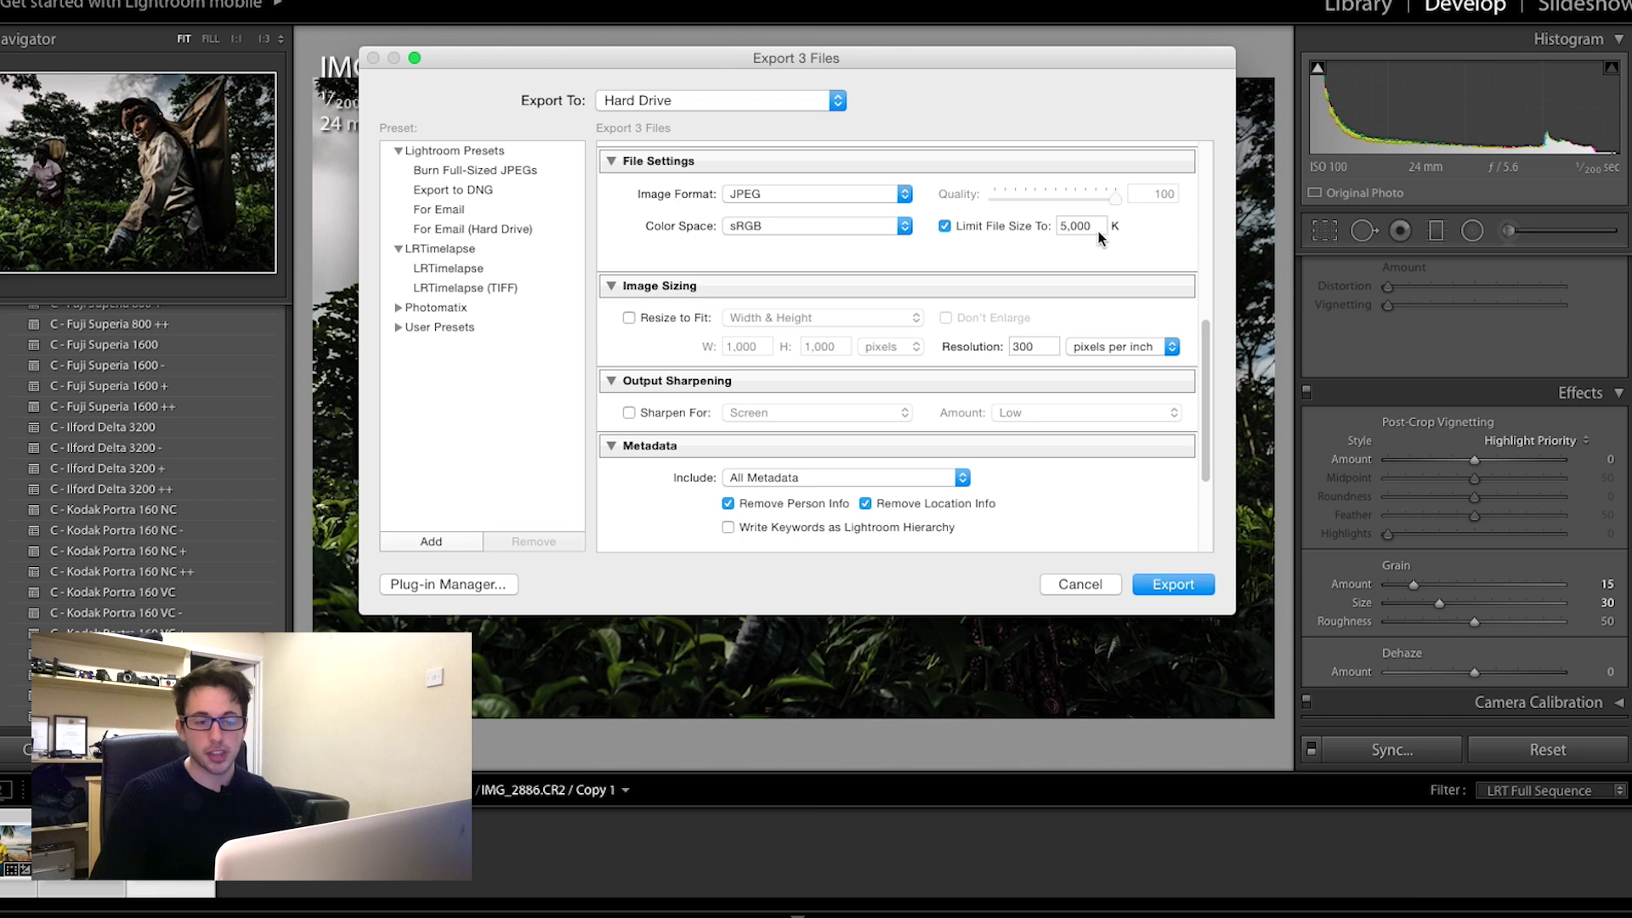
click(997, 234)
Step: Review the export's image sizing, output sharpening, metadata, watermarking and post-processing settings
scroll(1207, 255, down, 1)
scroll(1205, 254, down, 3)
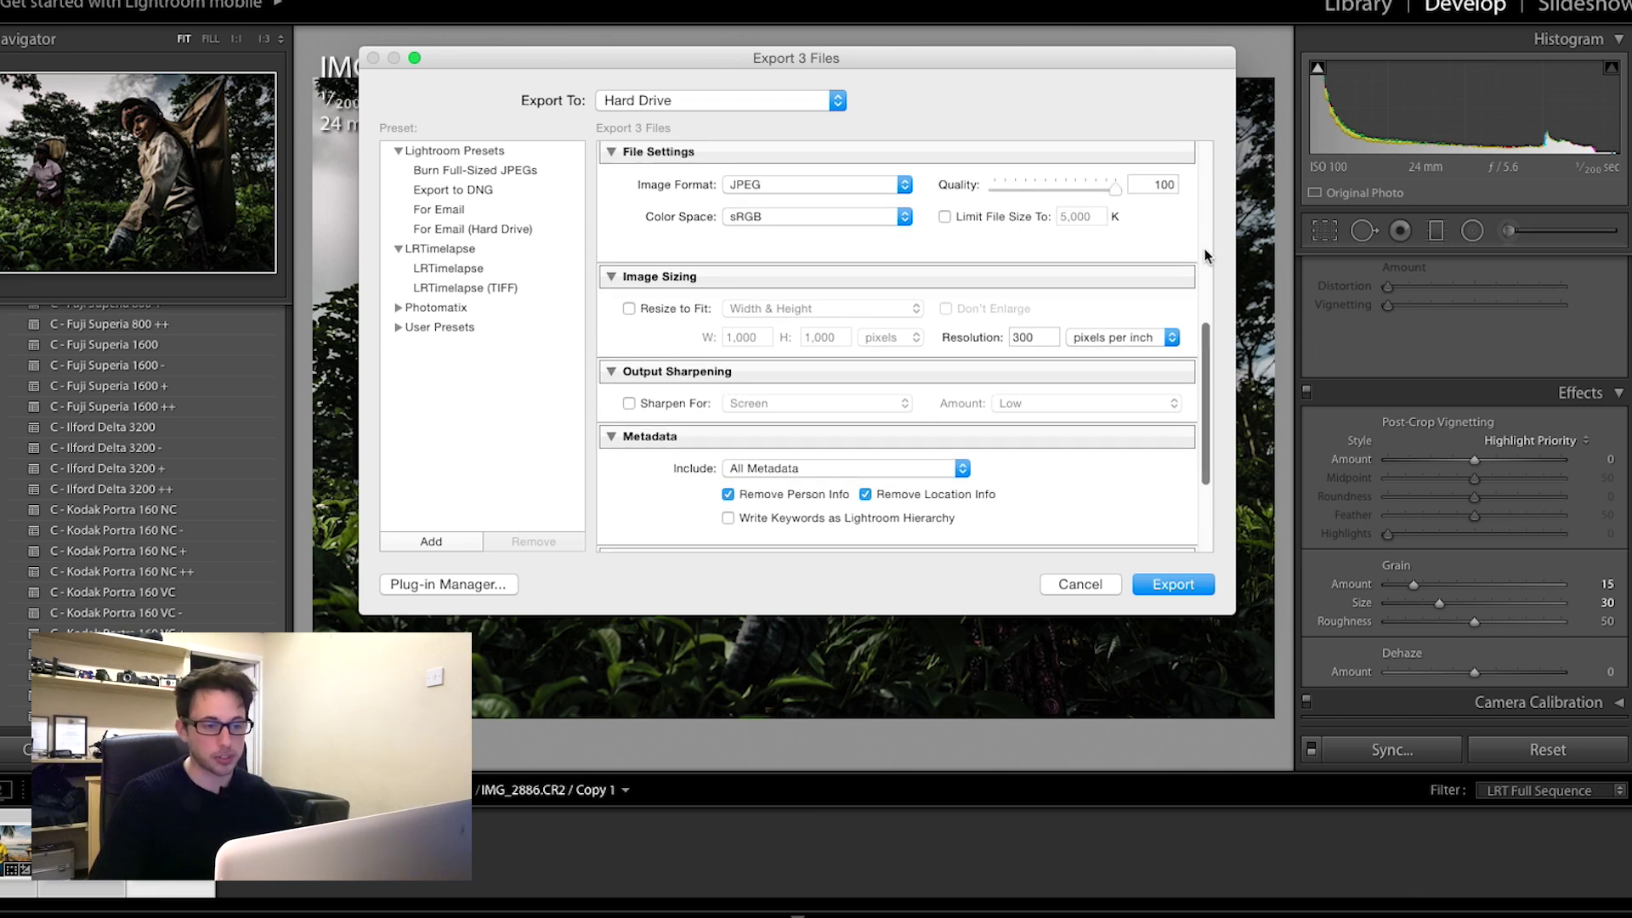
scroll(650, 280, down, 1)
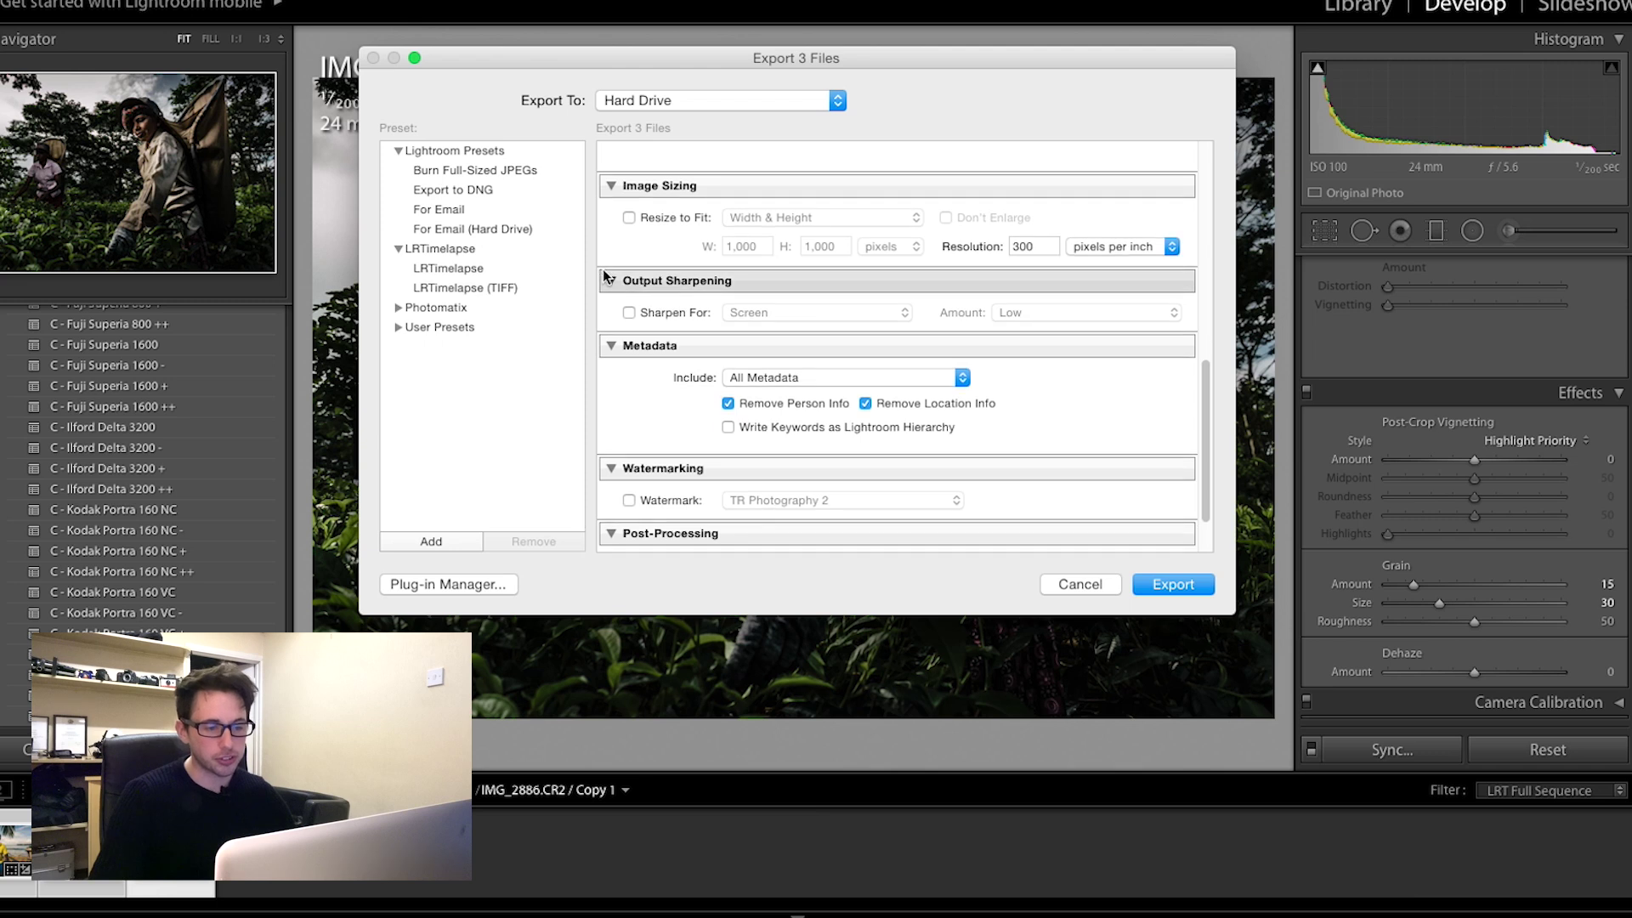
scroll(667, 296, down, 1)
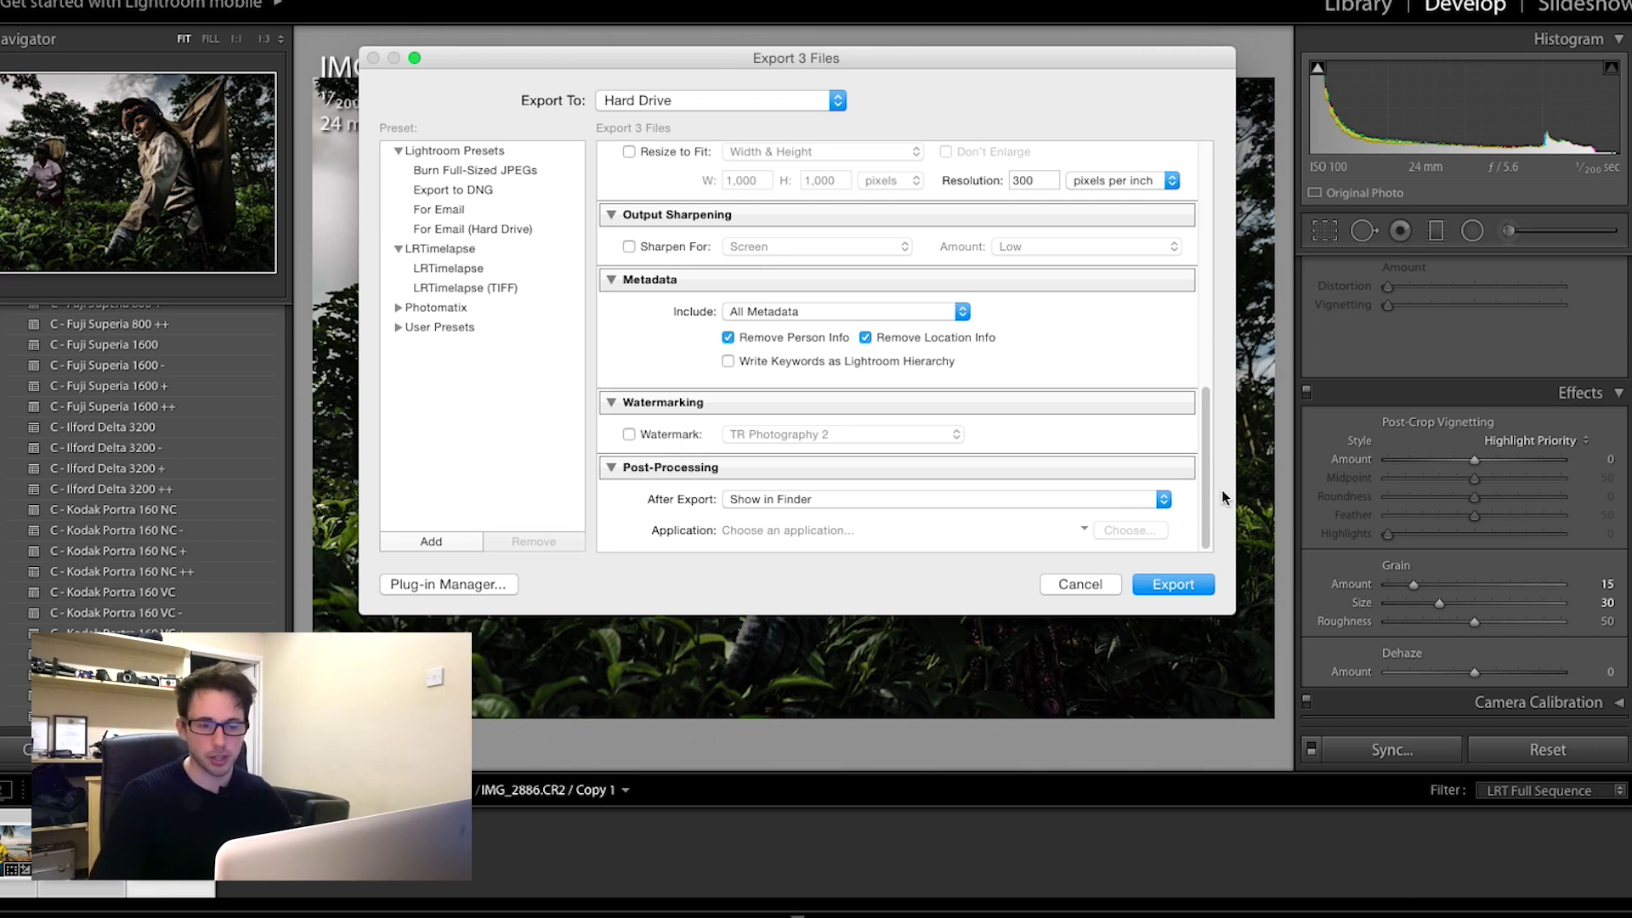
scroll(1207, 510, up, 3)
scroll(1211, 527, down, 3)
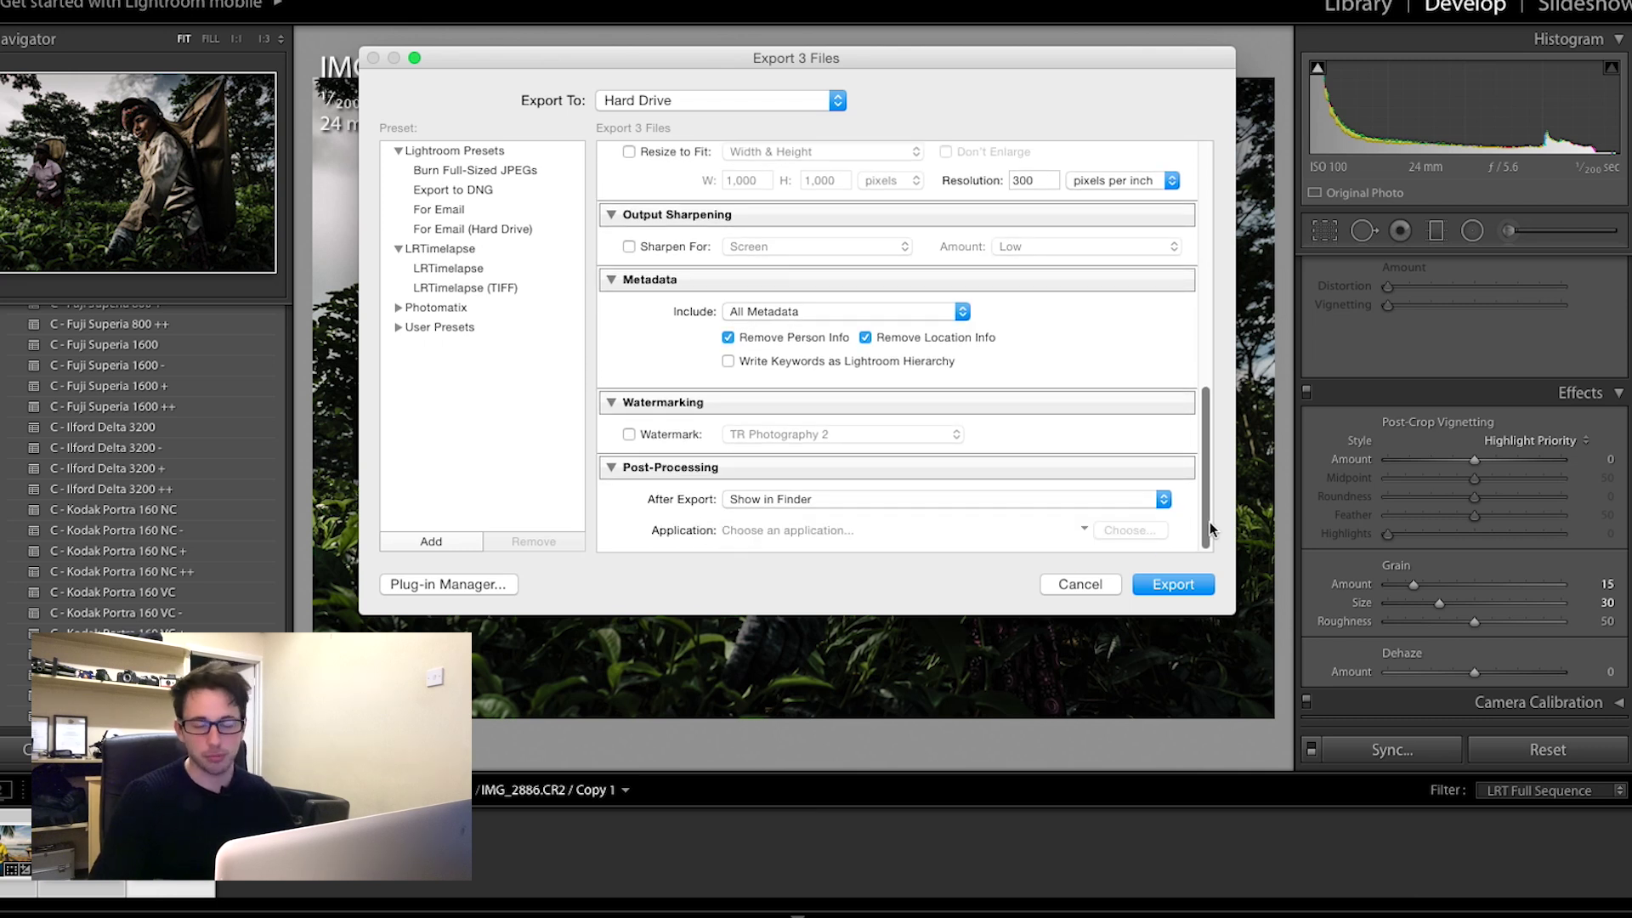
Step: Use a custom export filename template made of "Sri Lanka 2015_" followed by Sequence # (01)
scroll(1211, 526, up, 10)
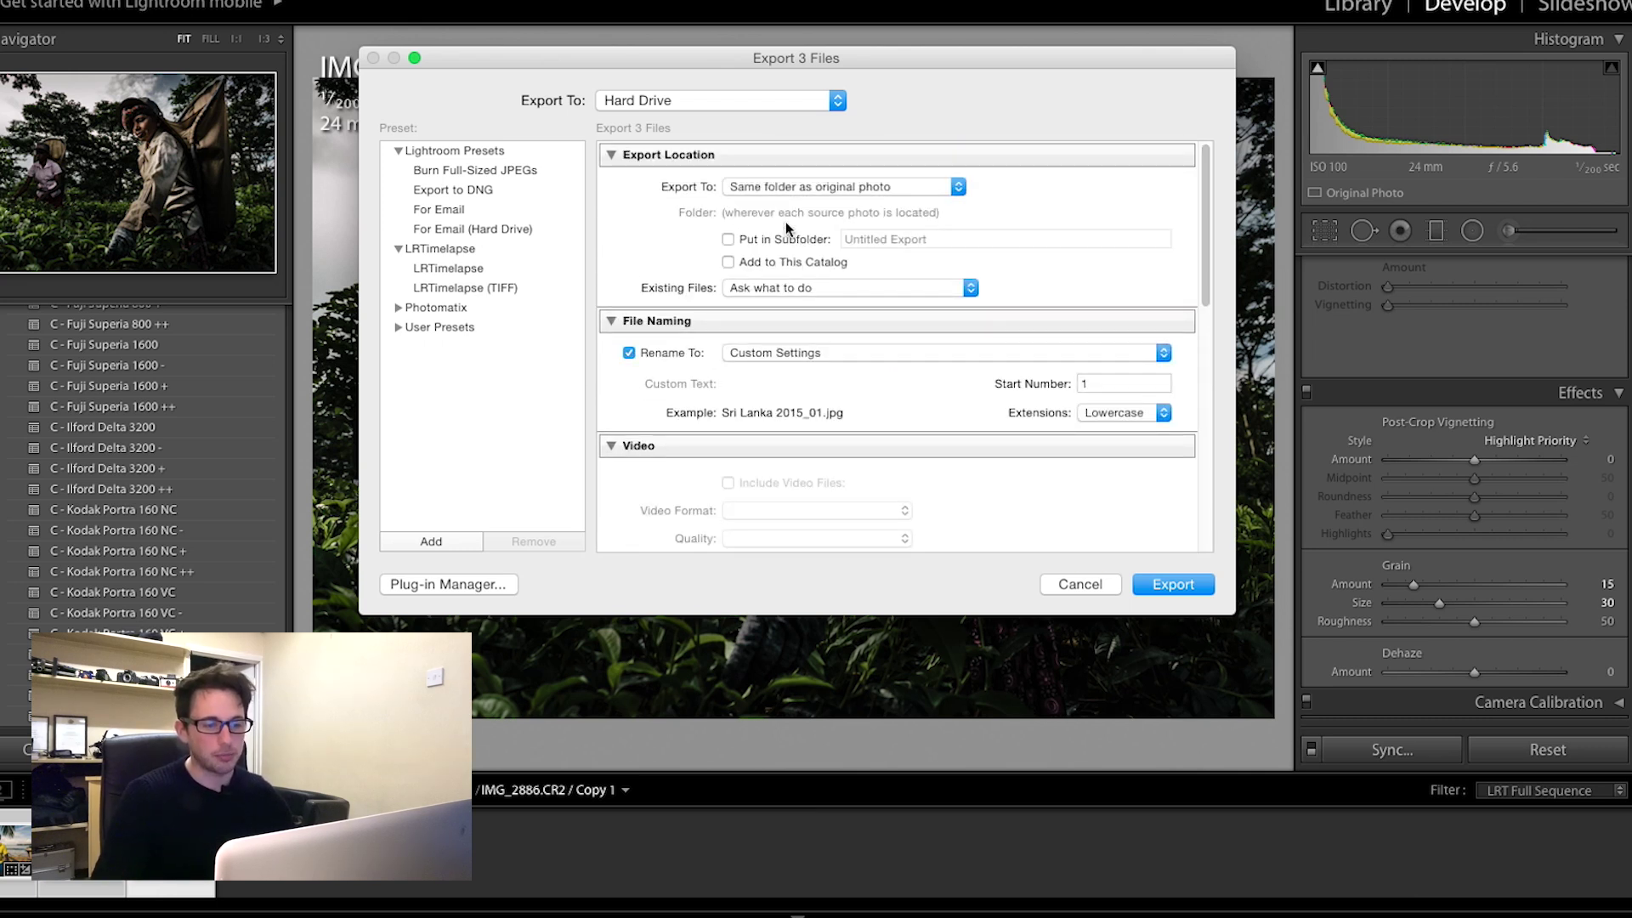
click(784, 355)
click(776, 379)
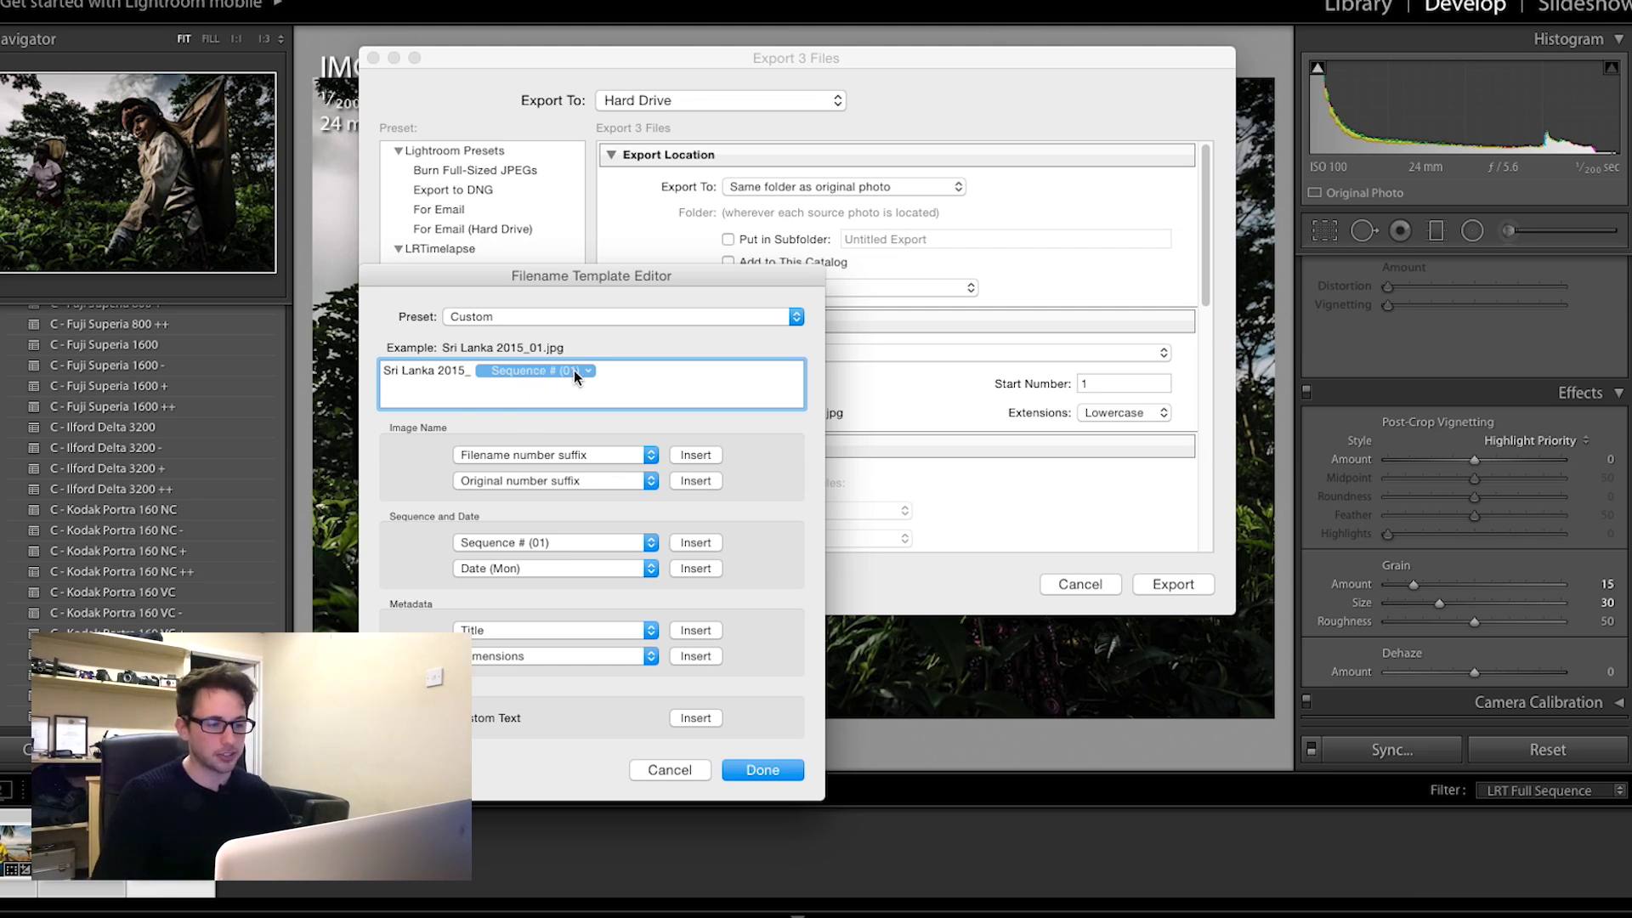
click(765, 769)
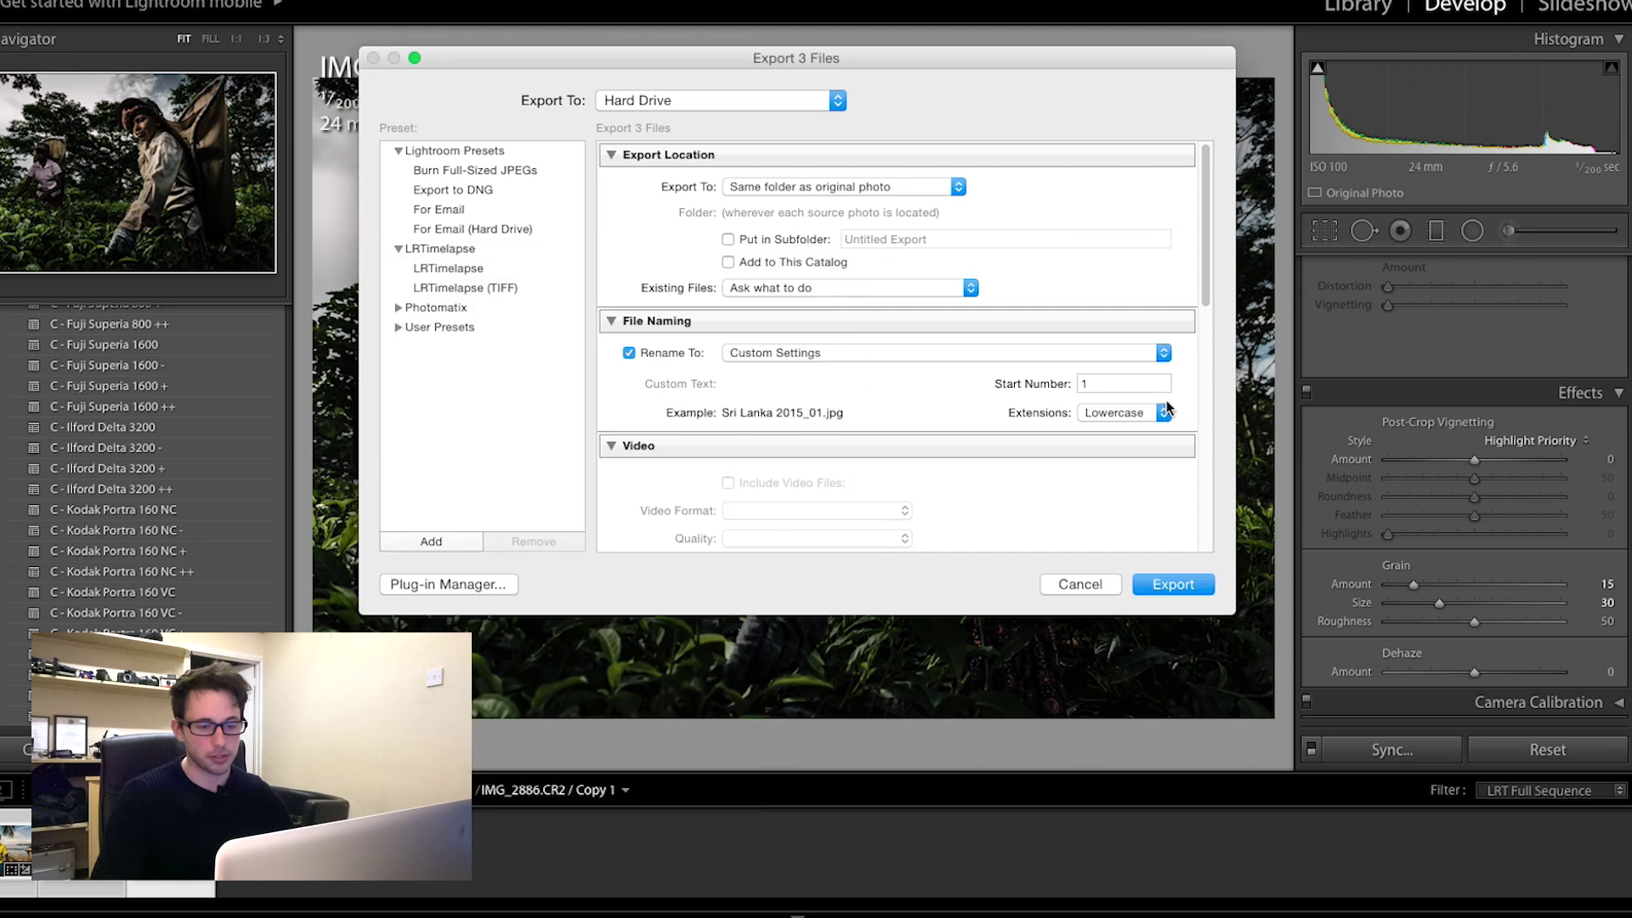